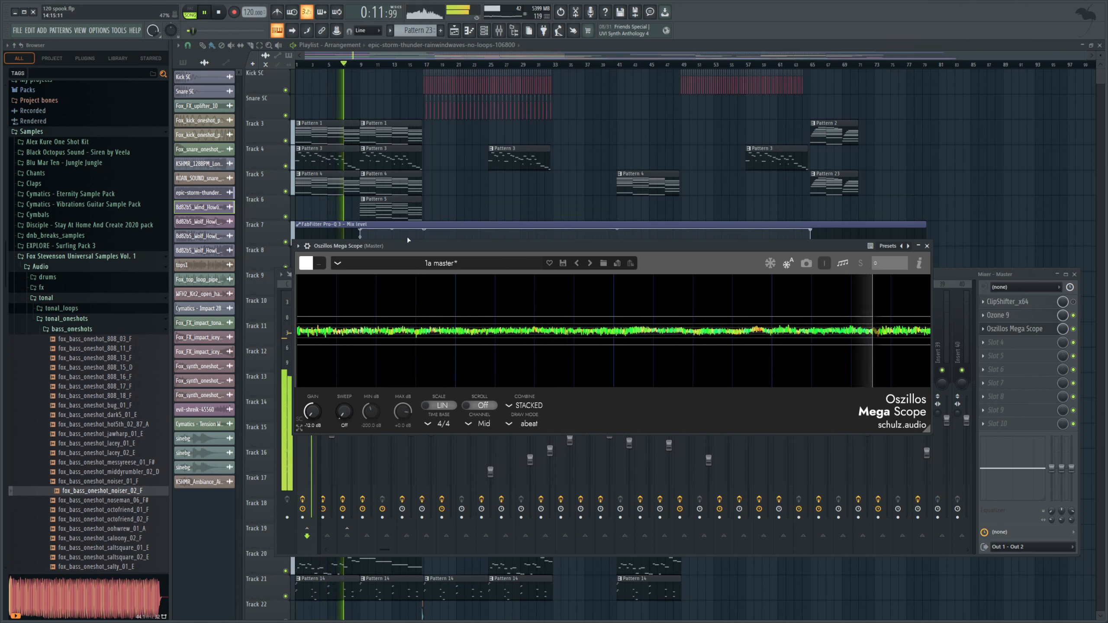
Rearrange the Oszillos Mega Scope and mixer windows so that the scope's waveform and controls are in view
{"action": "left_click_drag", "start_coordinate": [419, 247], "coordinate": [484, 149]}
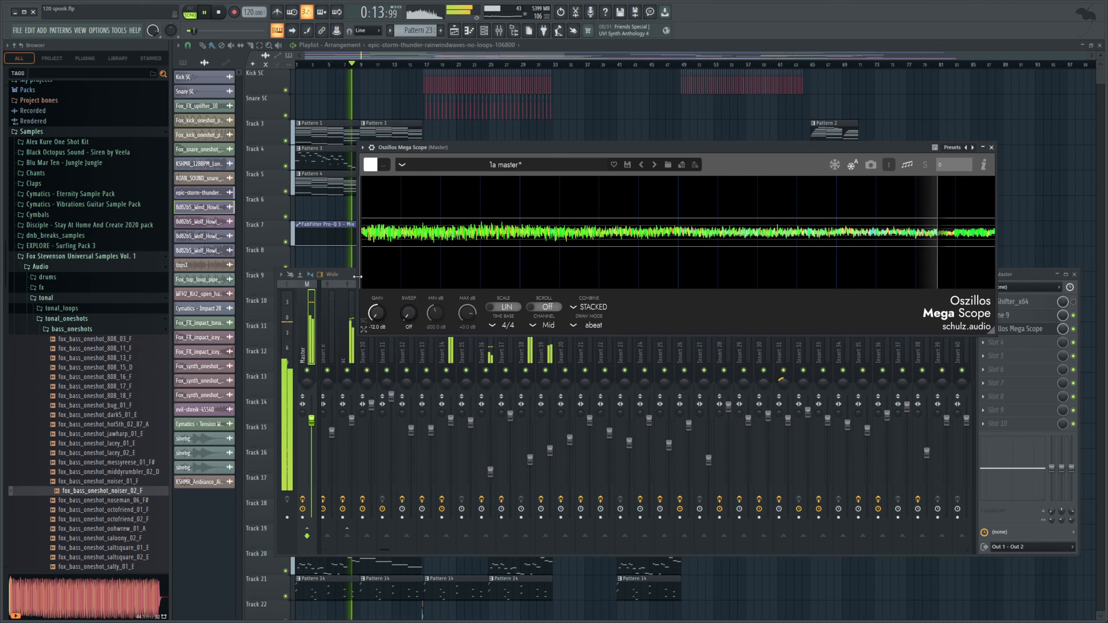
{"action": "left_click_drag", "start_coordinate": [1032, 278], "coordinate": [1041, 339]}
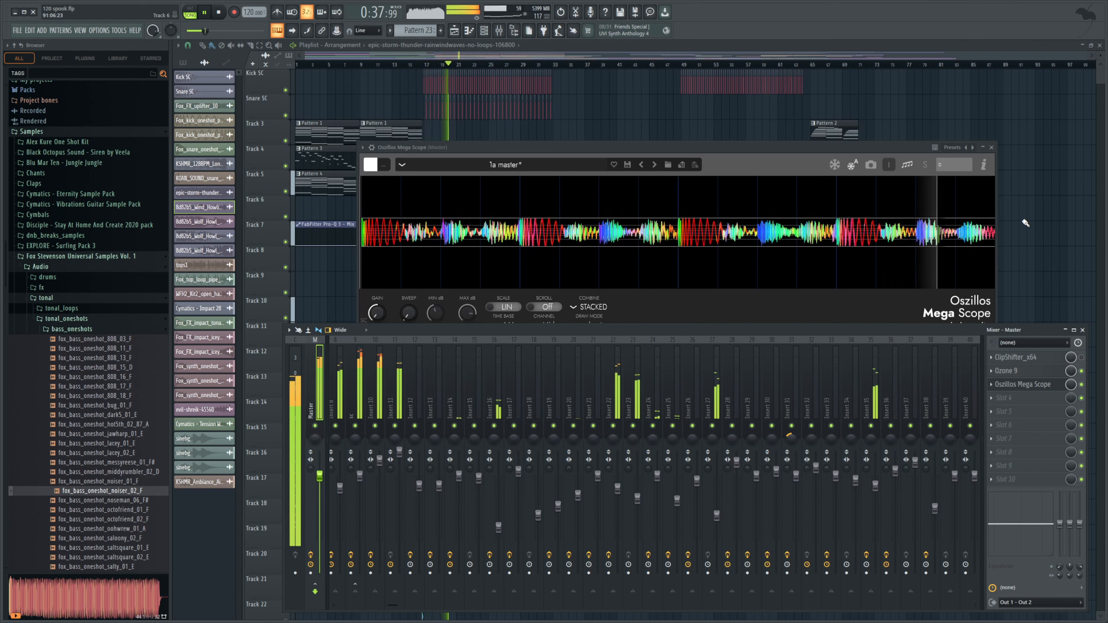
{"action": "left_click", "coordinate": [713, 310]}
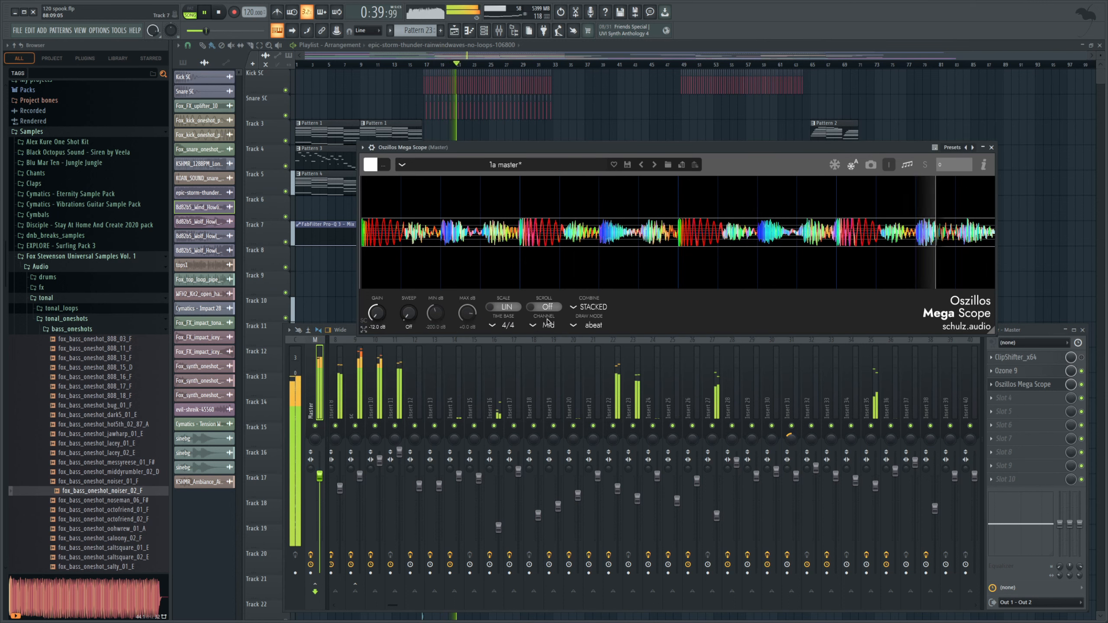
Try a 1/4 time base on the master scope and switch it to another length
{"action": "left_click", "coordinate": [507, 326]}
{"action": "left_click", "coordinate": [504, 250]}
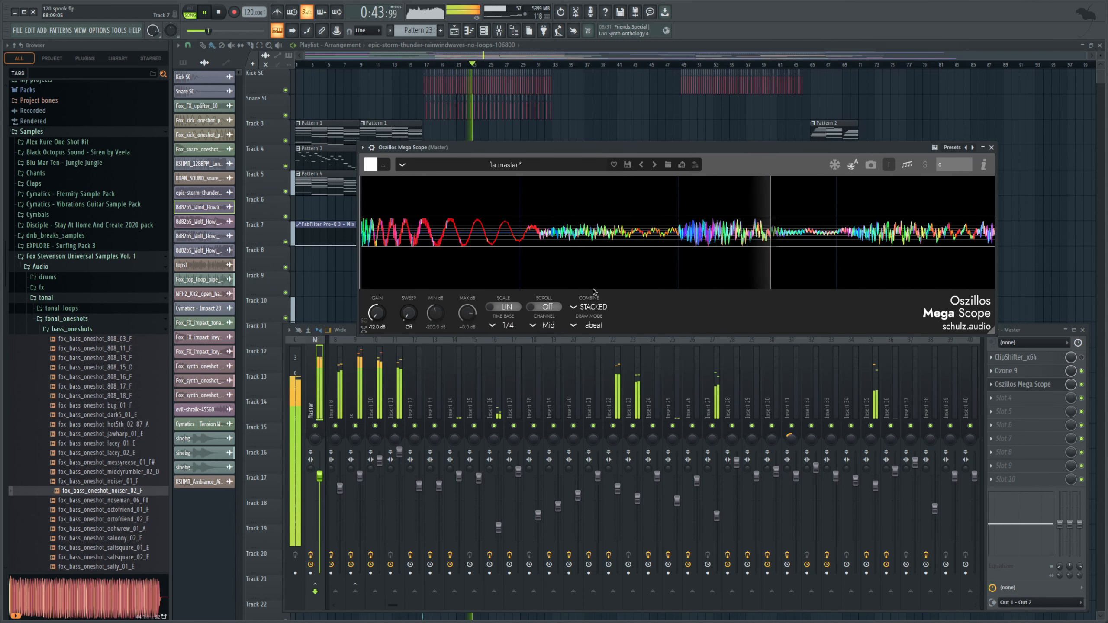
{"action": "left_click", "coordinate": [509, 326]}
{"action": "left_click", "coordinate": [501, 271]}
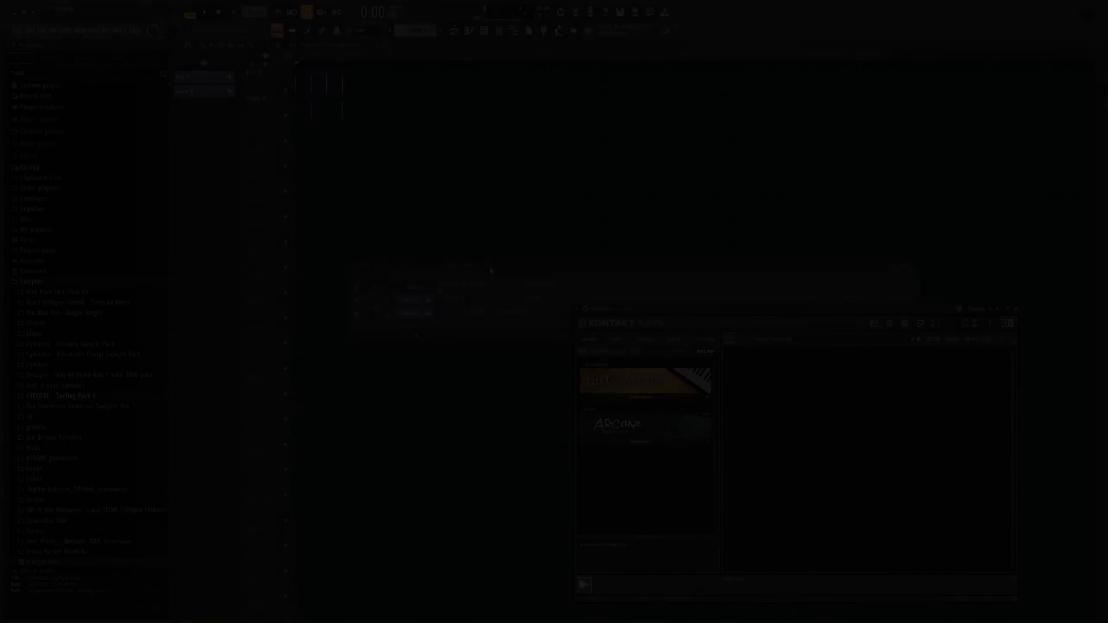
Load The Grandeur piano into Kontakt and route the Kontakt channel to mixer track 3
{"action": "left_click", "coordinate": [627, 398]}
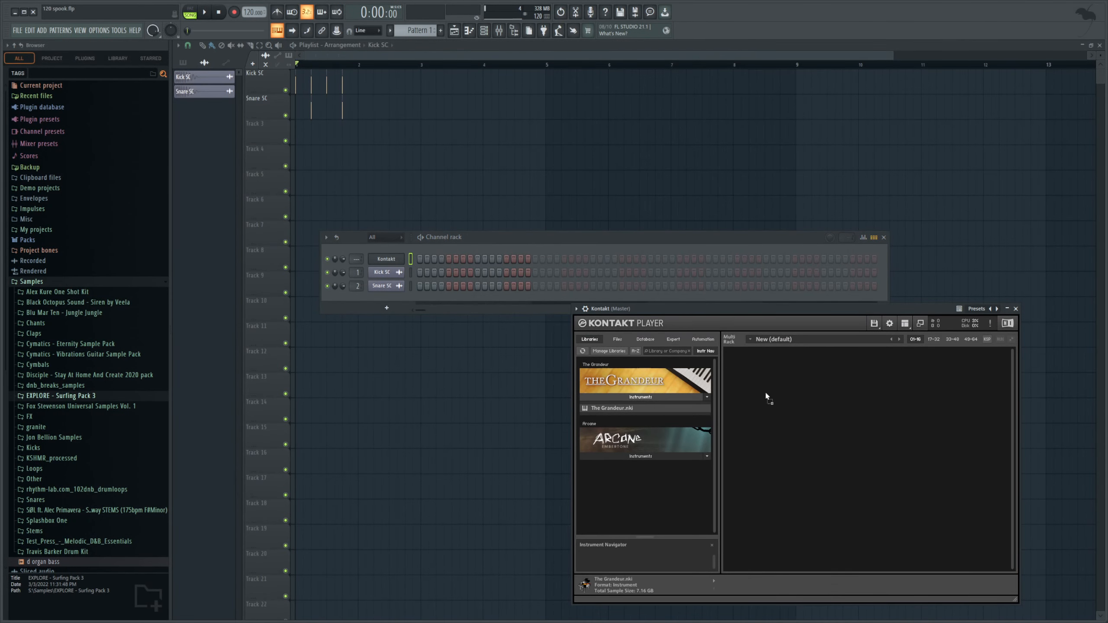
{"action": "left_click_drag", "start_coordinate": [764, 397], "coordinate": [763, 395]}
{"action": "left_click_drag", "start_coordinate": [724, 309], "coordinate": [571, 287]}
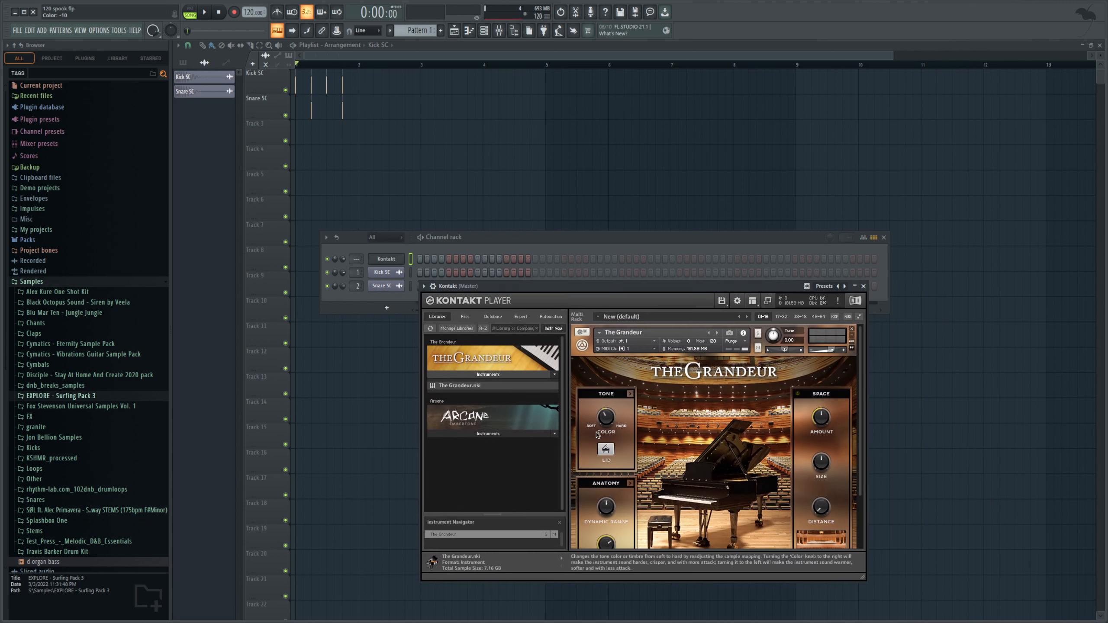
{"action": "left_click_drag", "start_coordinate": [357, 259], "coordinate": [357, 249]}
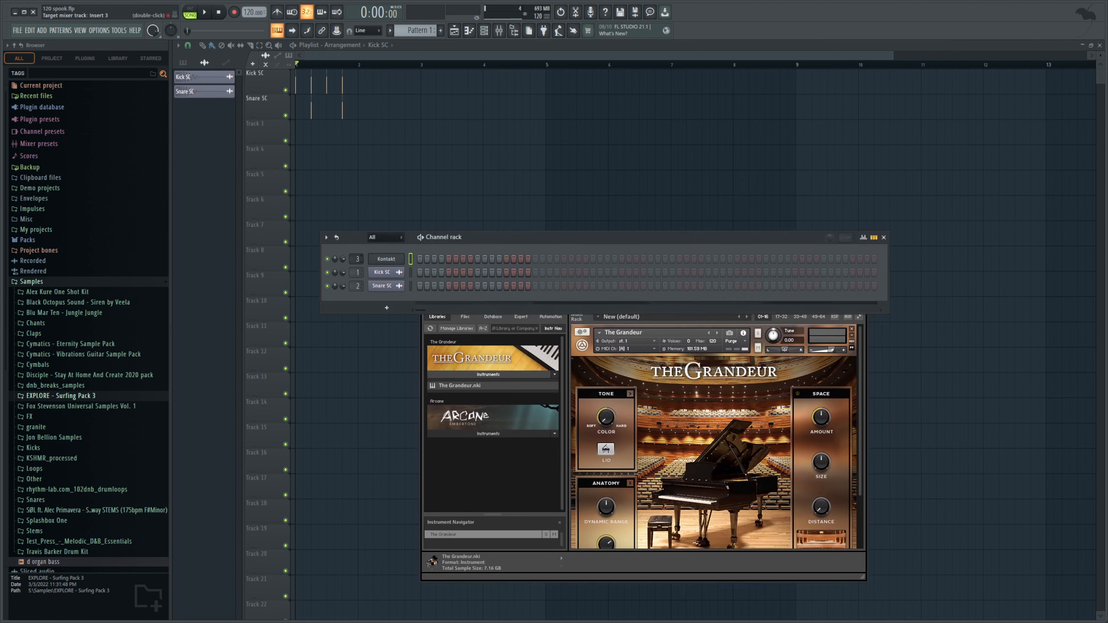
Draw consecutive two-bar bass notes G2, D#2, D2 and B2 from bar 1 in Kontakt's piano roll
{"action": "left_click", "coordinate": [410, 260]}
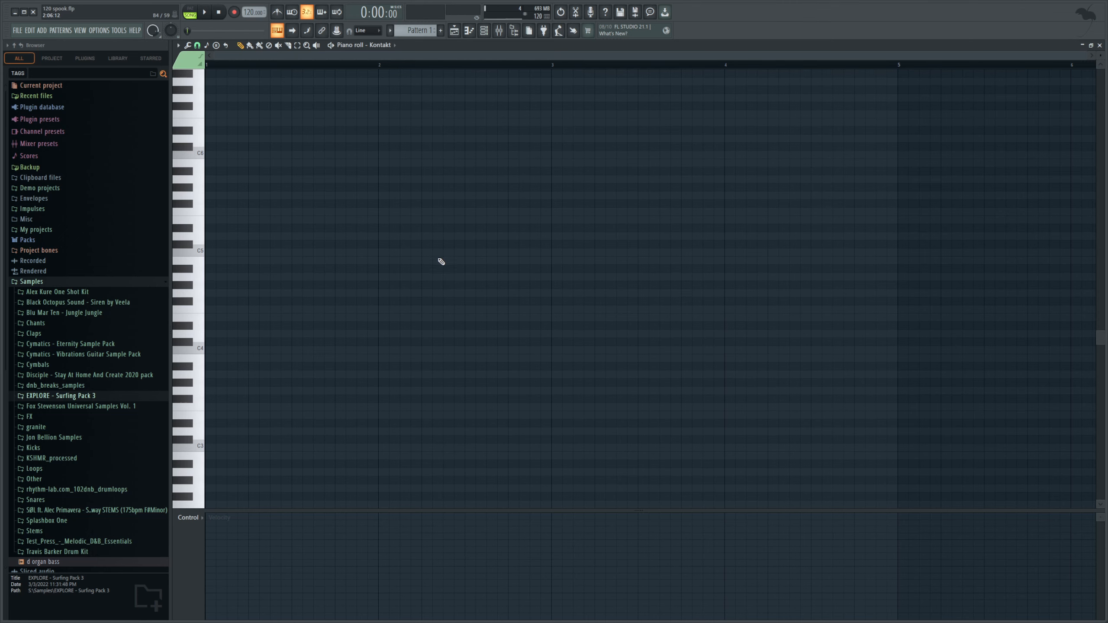
{"action": "scroll", "coordinate": [371, 319], "scroll_direction": "down", "scroll_amount": 1}
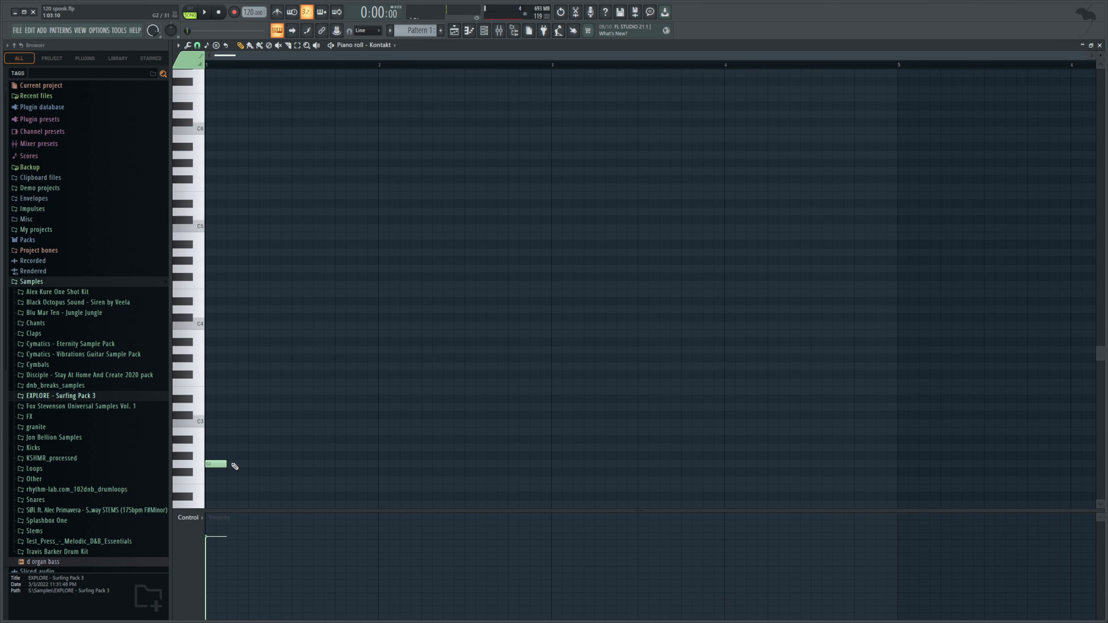
{"action": "scroll", "coordinate": [554, 451], "scroll_direction": "down", "scroll_amount": 2}
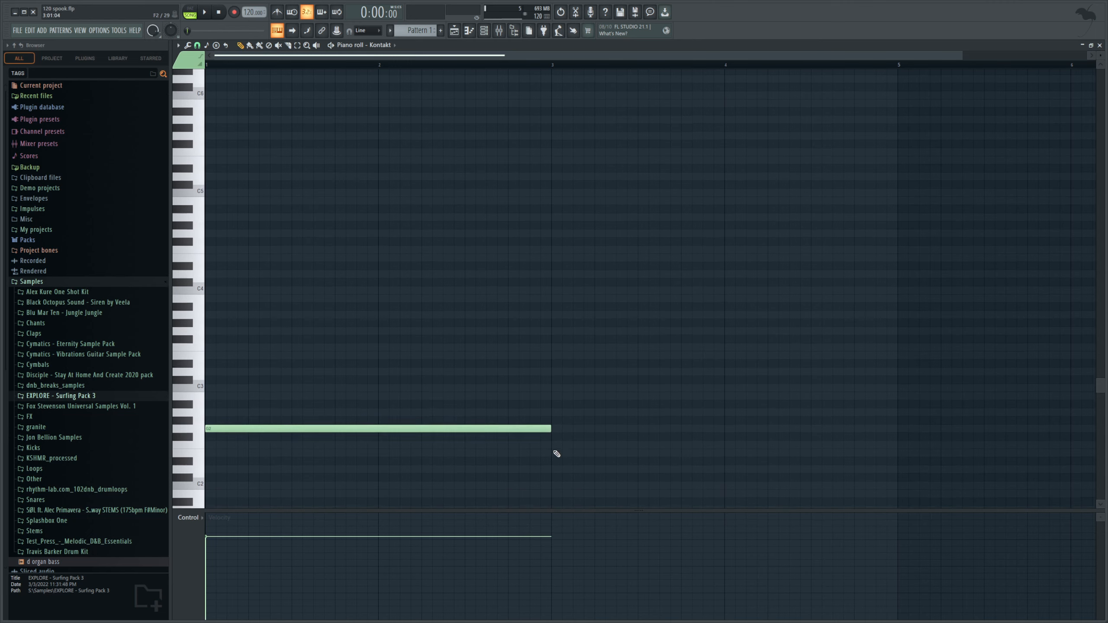
{"action": "left_click", "coordinate": [544, 448]}
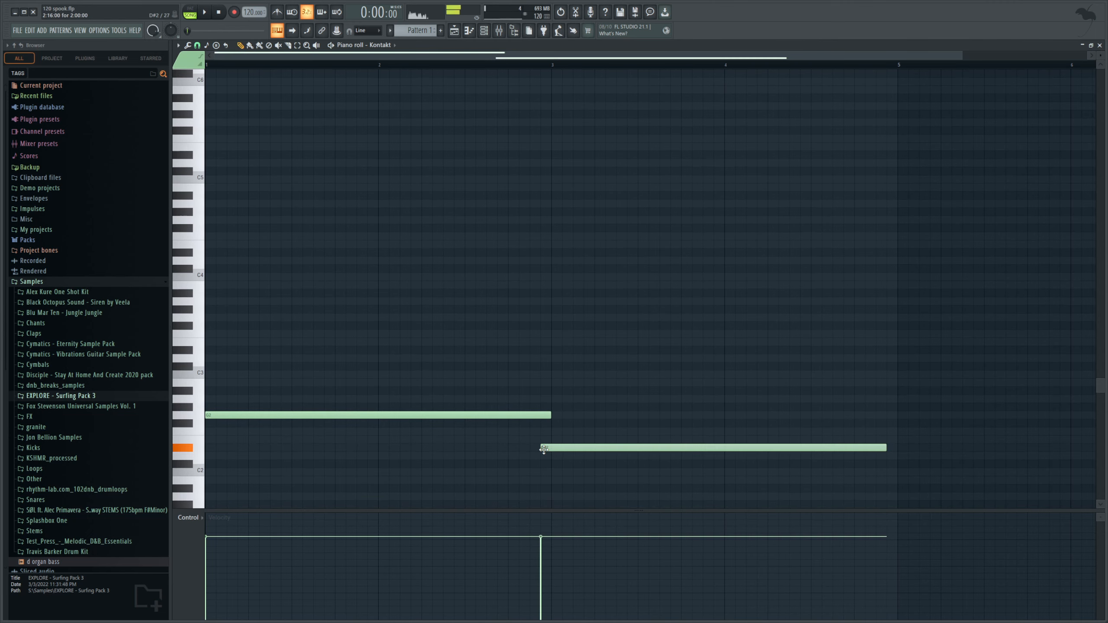
{"action": "left_click", "coordinate": [902, 455]}
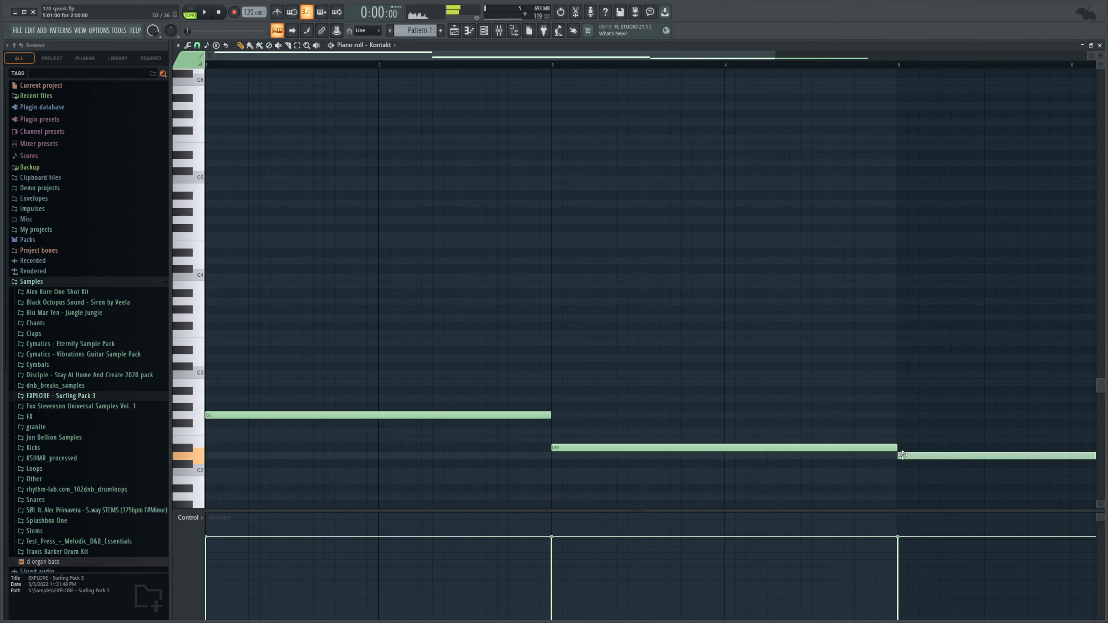
Play back the bass notes, jumping ahead to the ones at bars 5 and 7
{"action": "key", "text": "space"}
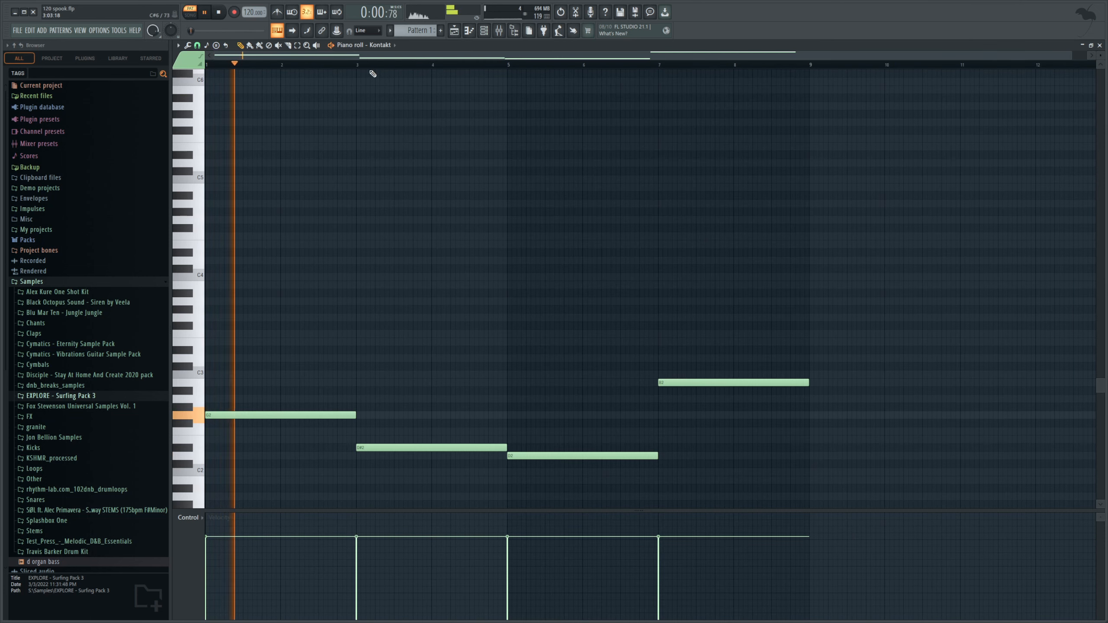
{"action": "key", "text": "space"}
{"action": "key", "text": "space"}
{"action": "left_click", "coordinate": [515, 65]}
{"action": "key", "text": "space"}
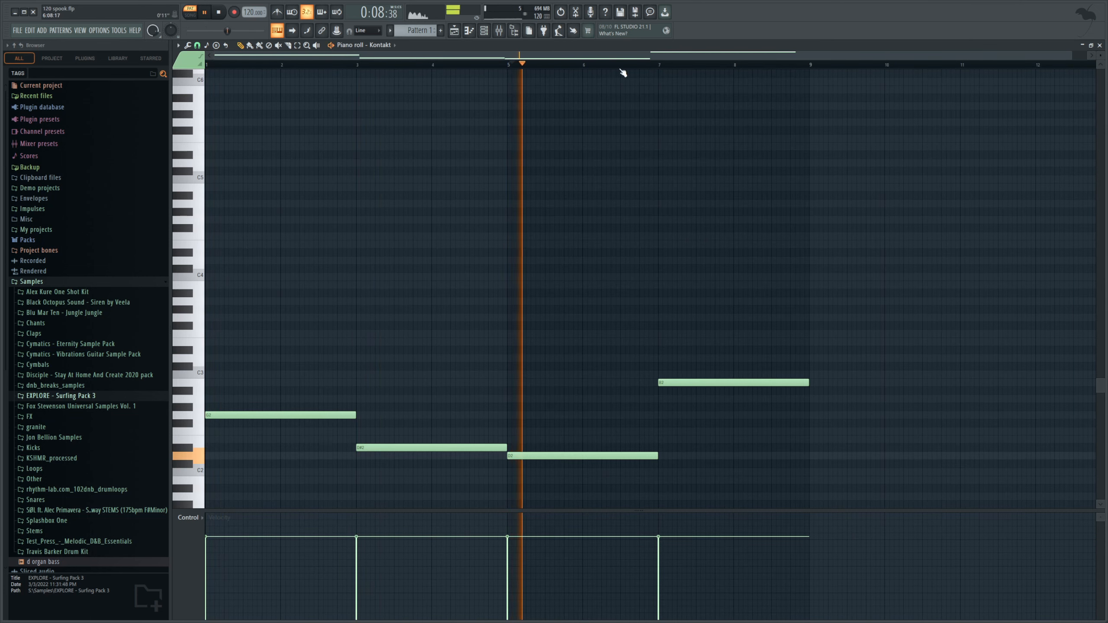
{"action": "left_click", "coordinate": [664, 65]}
{"action": "key", "text": "space"}
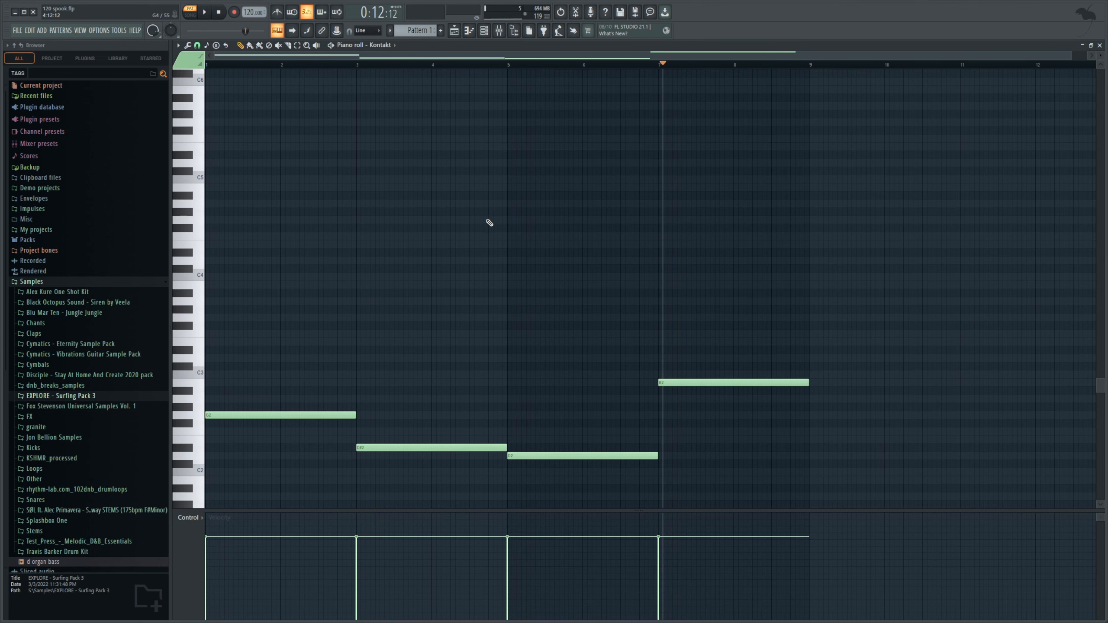
Stack two-bar notes D4, G4, A#4, D5, G5 and A#5 above the G2 bass note at bar 1
{"action": "scroll", "coordinate": [386, 256], "scroll_direction": "down", "scroll_amount": 2}
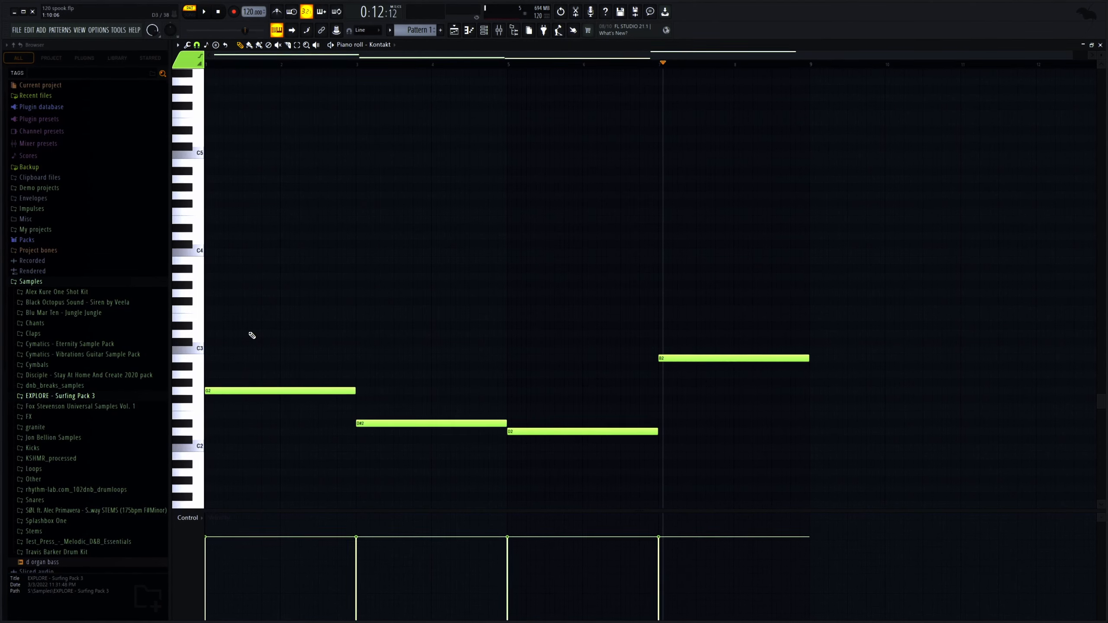
{"action": "left_click", "coordinate": [208, 239]}
{"action": "left_click", "coordinate": [208, 197]}
{"action": "left_click", "coordinate": [209, 172]}
{"action": "left_click", "coordinate": [208, 140]}
{"action": "left_click", "coordinate": [207, 98]}
{"action": "scroll", "coordinate": [202, 94], "scroll_direction": "up", "scroll_amount": 2}
{"action": "left_click", "coordinate": [202, 95]}
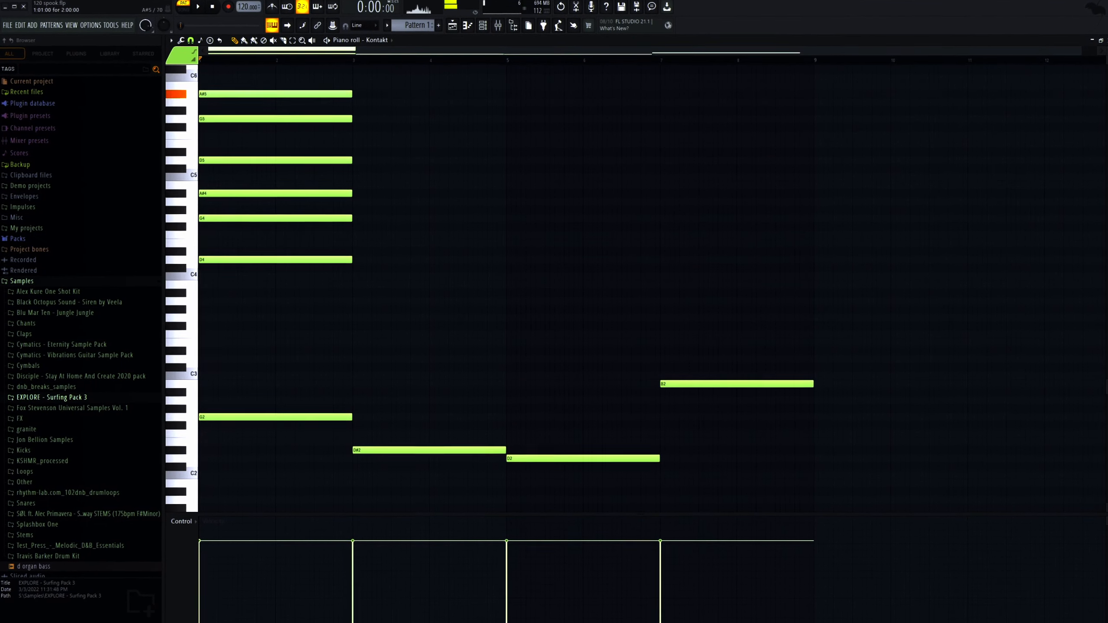
Stack two-bar notes A#3, D#4, A#4, D#5, F#5 and A#5 above the D#2 bass note at bar 3
{"action": "left_click", "coordinate": [353, 93]}
{"action": "left_click", "coordinate": [353, 124]}
{"action": "left_click", "coordinate": [353, 150]}
{"action": "left_click", "coordinate": [354, 193]}
{"action": "left_click", "coordinate": [352, 249]}
Stack two-bar notes A3, F#4, A4, D5, F#5 and A5 above the D2 bass note at bar 5
{"action": "left_click", "coordinate": [505, 302]}
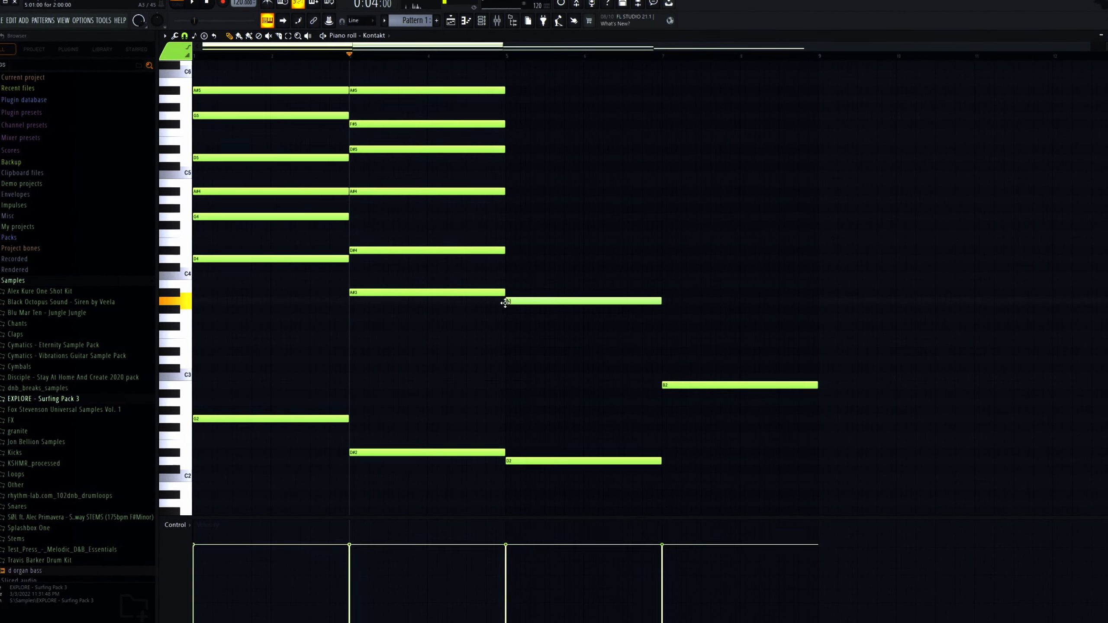
{"action": "left_click", "coordinate": [514, 224]}
{"action": "left_click", "coordinate": [519, 201]}
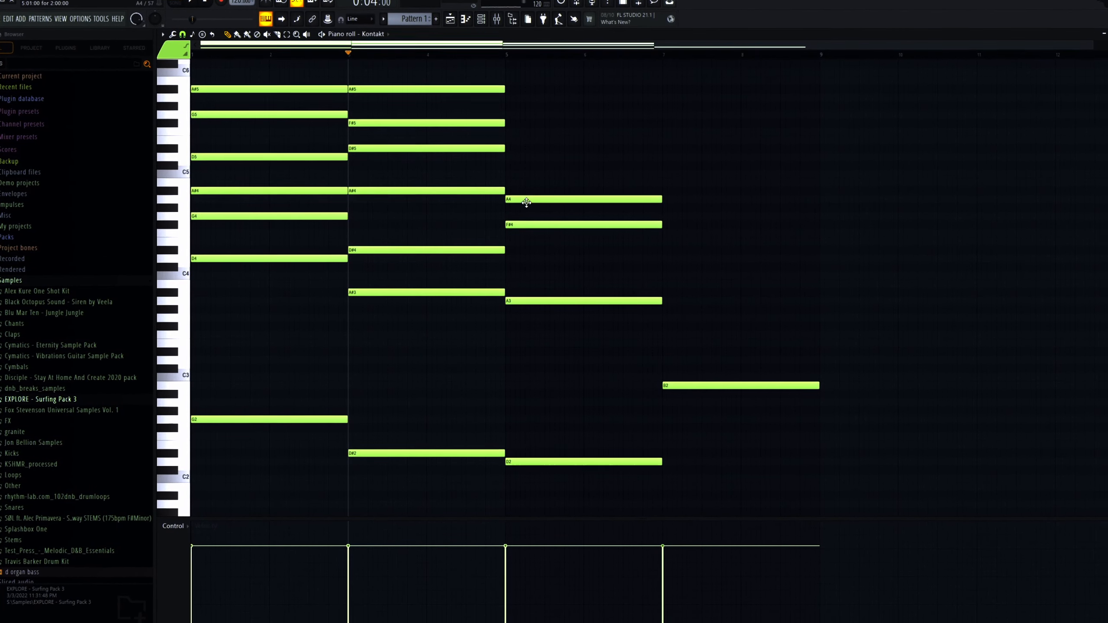
{"action": "left_click", "coordinate": [514, 157]}
{"action": "left_click", "coordinate": [515, 124]}
{"action": "left_click", "coordinate": [514, 99]}
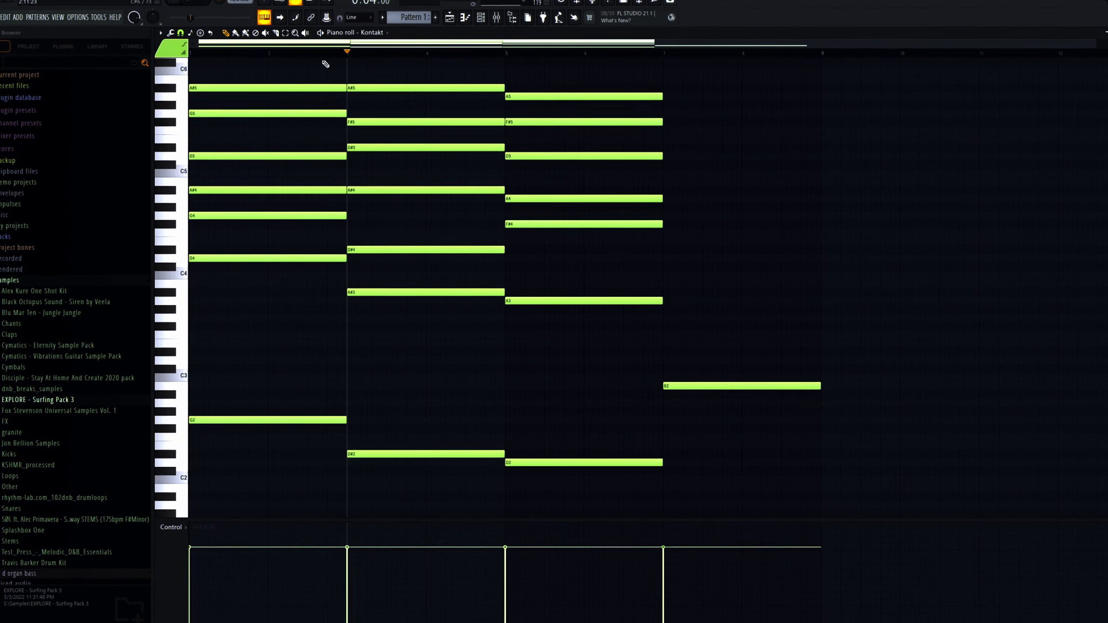
Stack two-bar notes F#3, D#4, F#4, B4 and D#5 above the B2 bass note at bar 7
{"action": "left_click", "coordinate": [506, 56]}
{"action": "left_click", "coordinate": [667, 326]}
{"action": "left_click", "coordinate": [668, 250]}
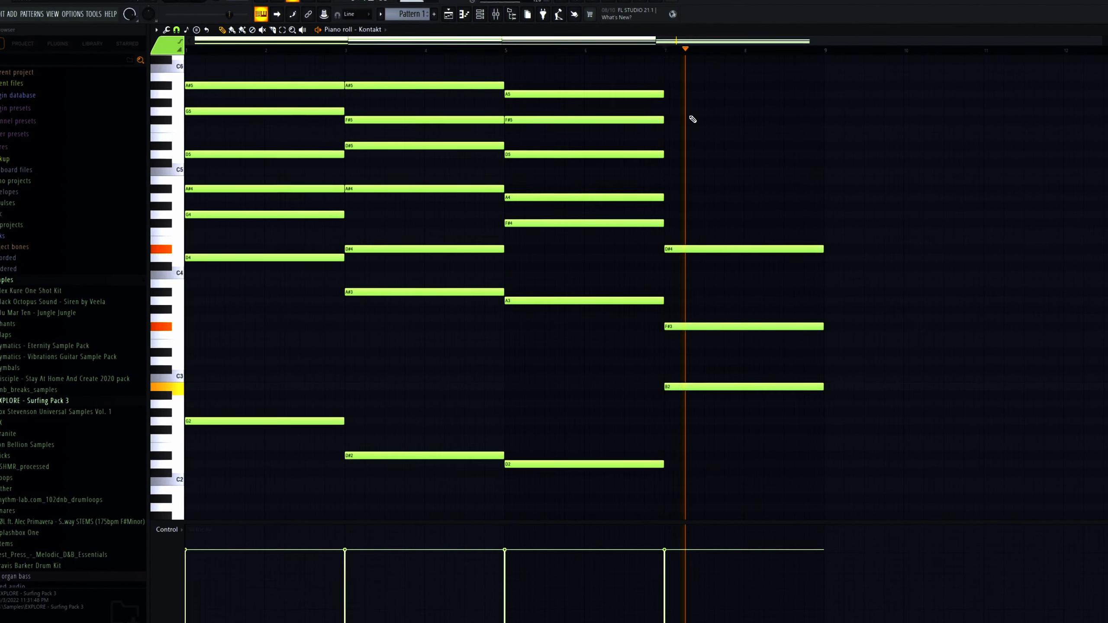
{"action": "left_click", "coordinate": [672, 223]}
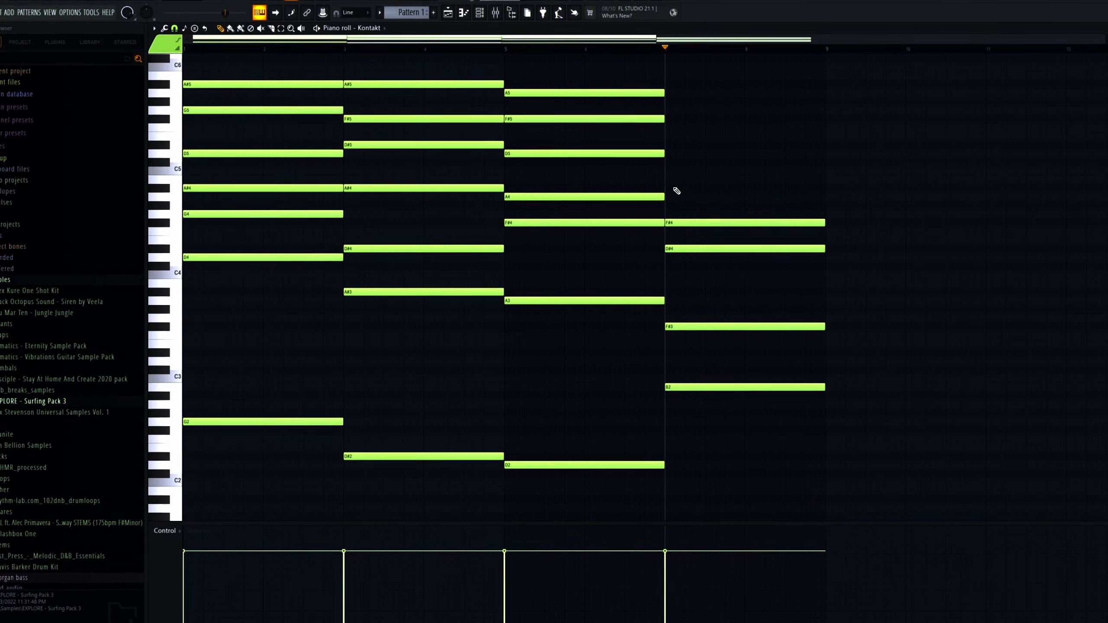
{"action": "left_click", "coordinate": [672, 179]}
{"action": "left_click", "coordinate": [671, 145]}
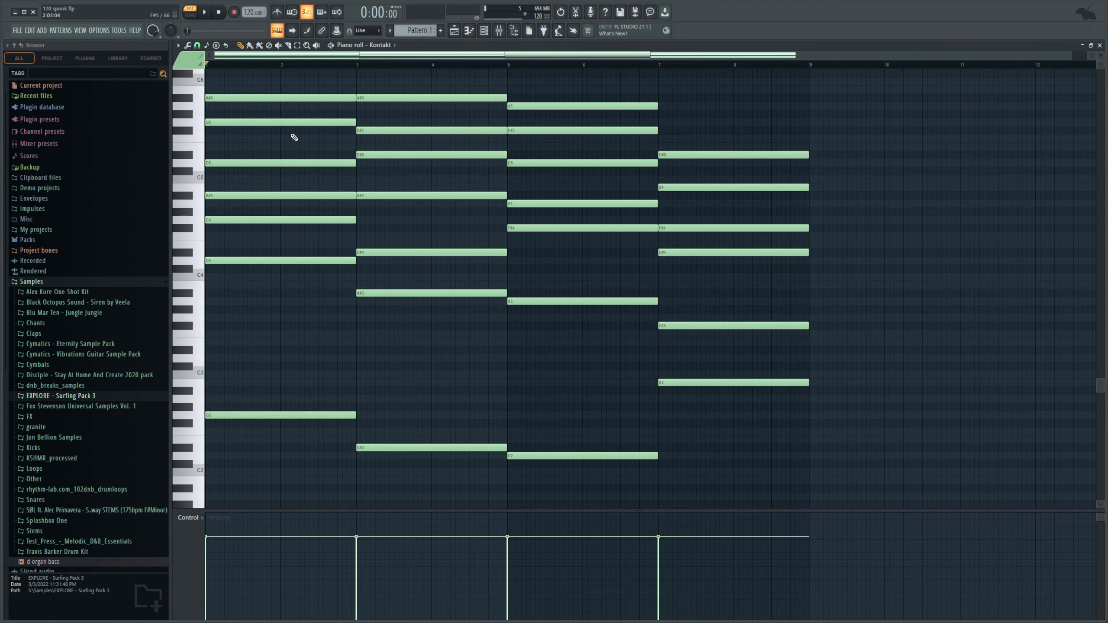
Play back the full chord progression, jumping ahead to the last chord at bar 7
{"action": "scroll", "coordinate": [294, 136], "scroll_direction": "up", "scroll_amount": 2}
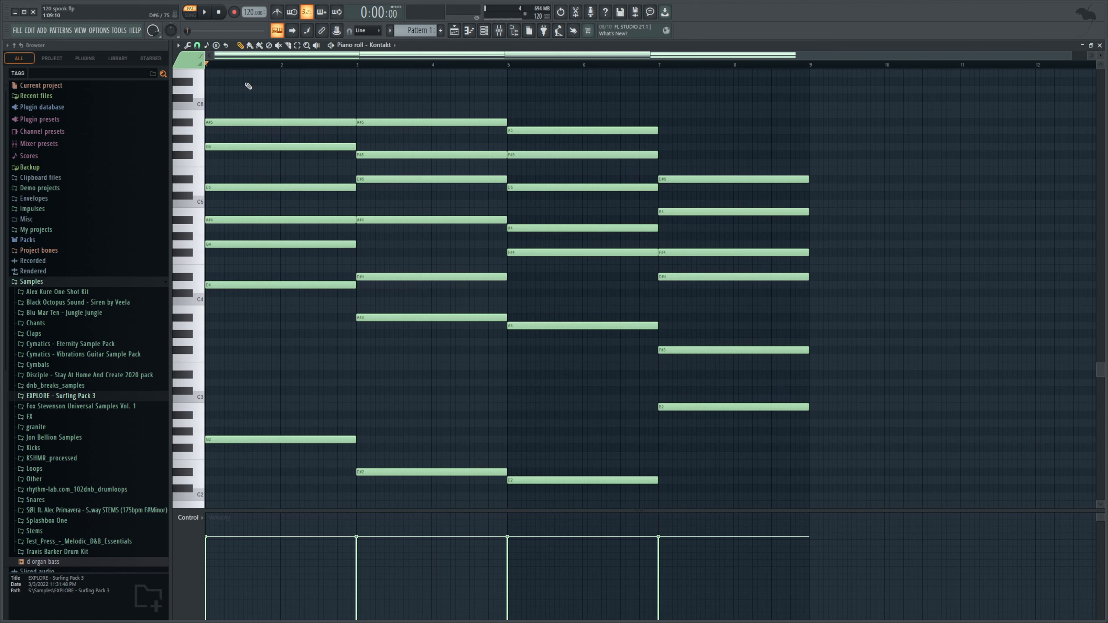
{"action": "key", "text": "space"}
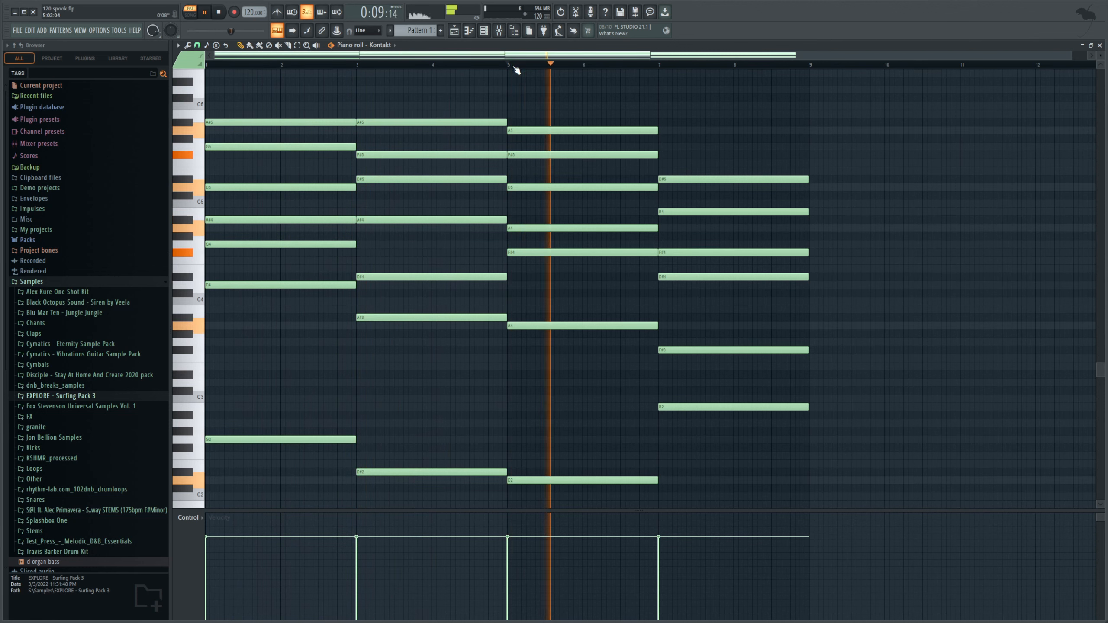
{"action": "left_click", "coordinate": [662, 65]}
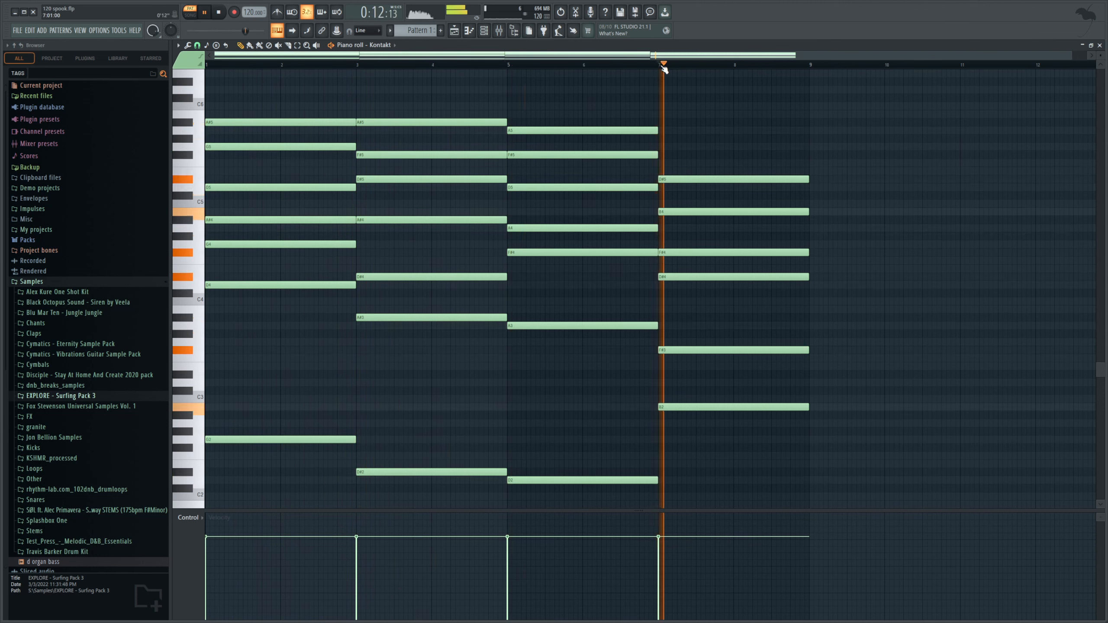
{"action": "key", "text": "space"}
{"action": "left_click_drag", "start_coordinate": [848, 154], "coordinate": [812, 375]}
{"action": "left_click_drag", "start_coordinate": [830, 297], "coordinate": [834, 262]}
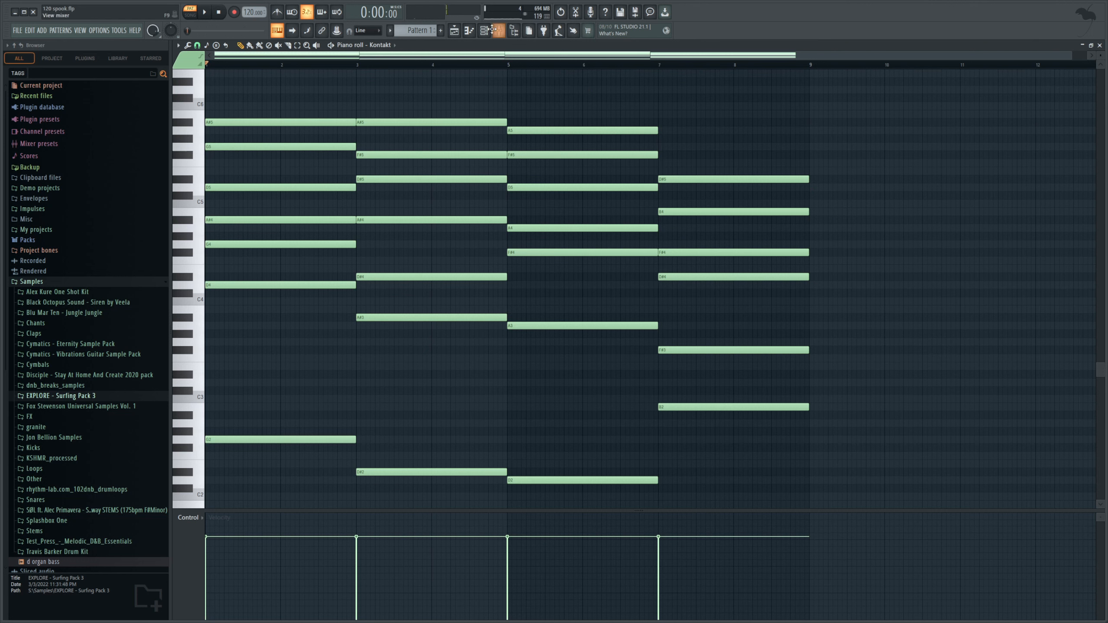
Open the Kontakt channel's instrument window and set The Grandeur's tune to -12.00 semitones
{"action": "left_click", "coordinate": [483, 30]}
{"action": "left_click_drag", "start_coordinate": [482, 242], "coordinate": [623, 288]}
{"action": "left_click", "coordinate": [536, 305]}
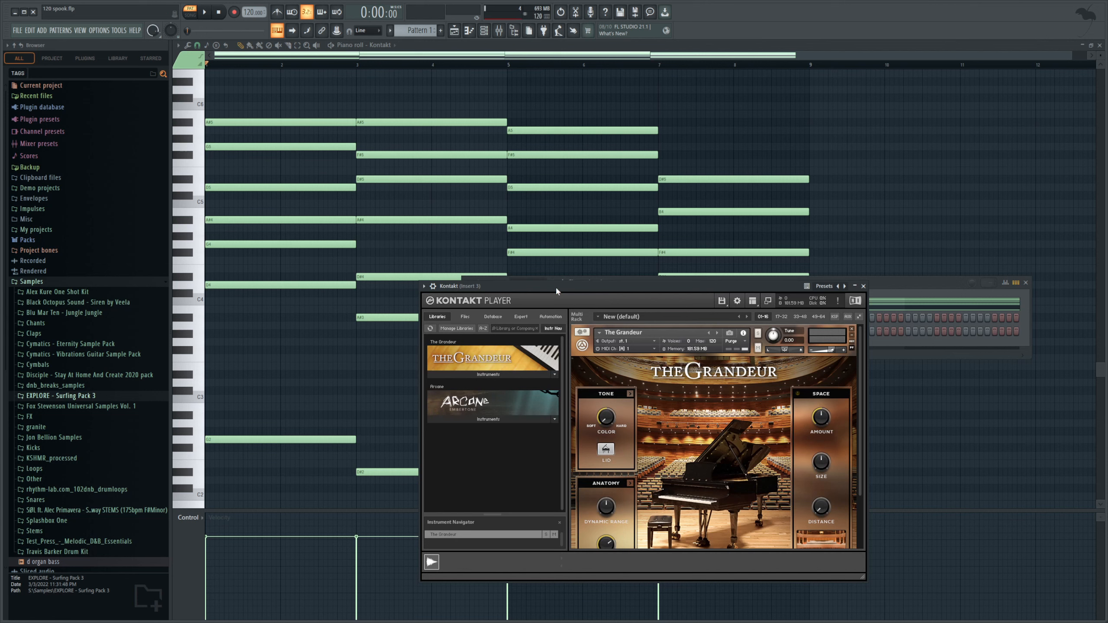
{"action": "left_click_drag", "start_coordinate": [523, 290], "coordinate": [446, 197]}
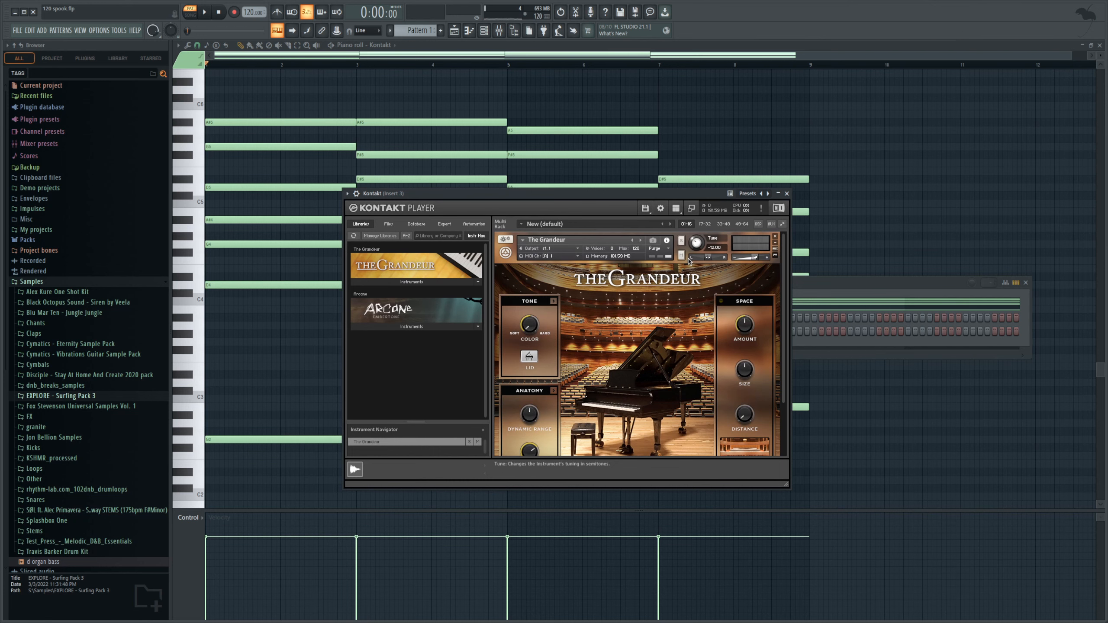
Reopen Kontakt's piano roll, select all the chord notes and transpose them up one octave
{"action": "left_click", "coordinate": [817, 292]}
{"action": "key", "text": "F5"}
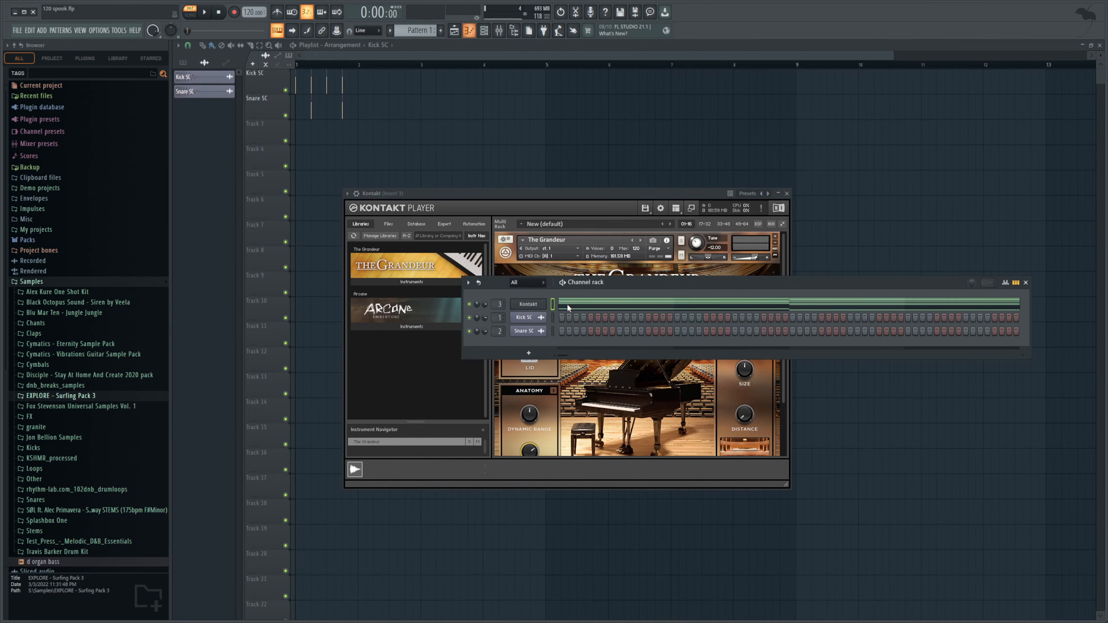
{"action": "left_click", "coordinate": [562, 304]}
{"action": "key", "text": "ctrl+a"}
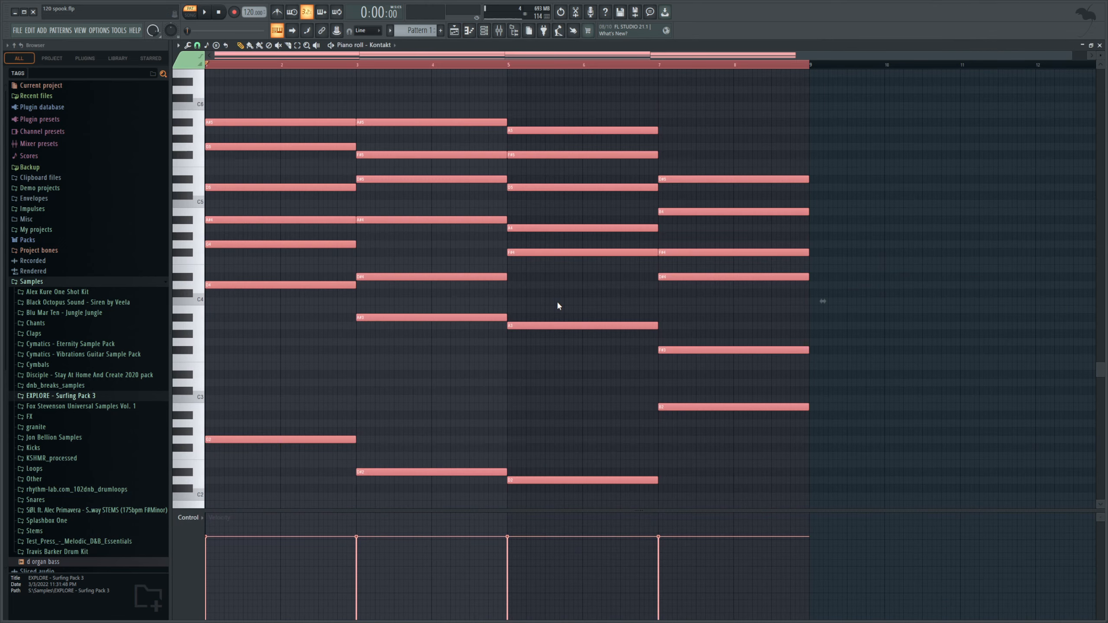
{"action": "scroll", "coordinate": [557, 302], "scroll_direction": "down", "scroll_amount": 3}
{"action": "scroll", "coordinate": [558, 304], "scroll_direction": "up", "scroll_amount": 1}
Reopen Kontakt, shift all the chord notes down six semitones and play back from the second chord at bar 3
{"action": "key", "text": "space"}
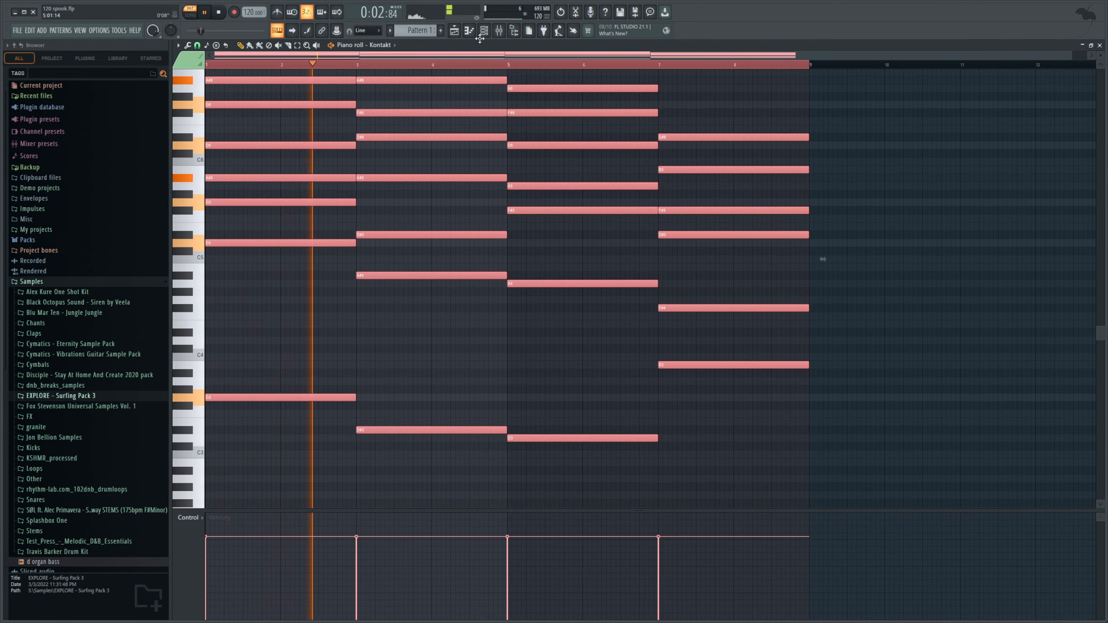
{"action": "key", "text": "F6"}
{"action": "key", "text": "space"}
{"action": "left_click", "coordinate": [530, 305]}
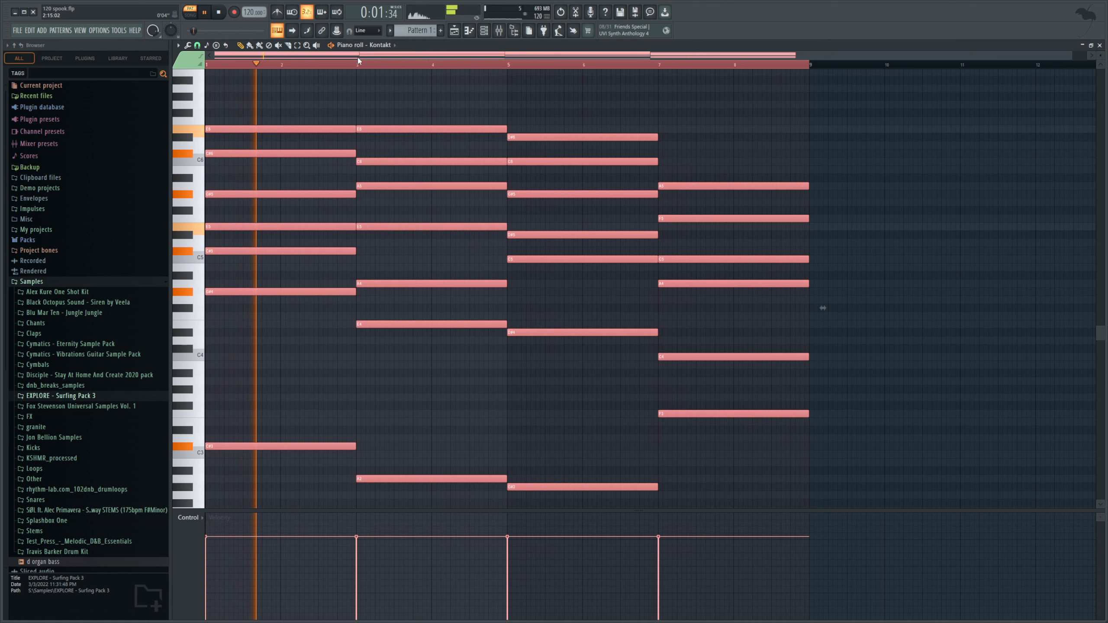
{"action": "left_click", "coordinate": [365, 63]}
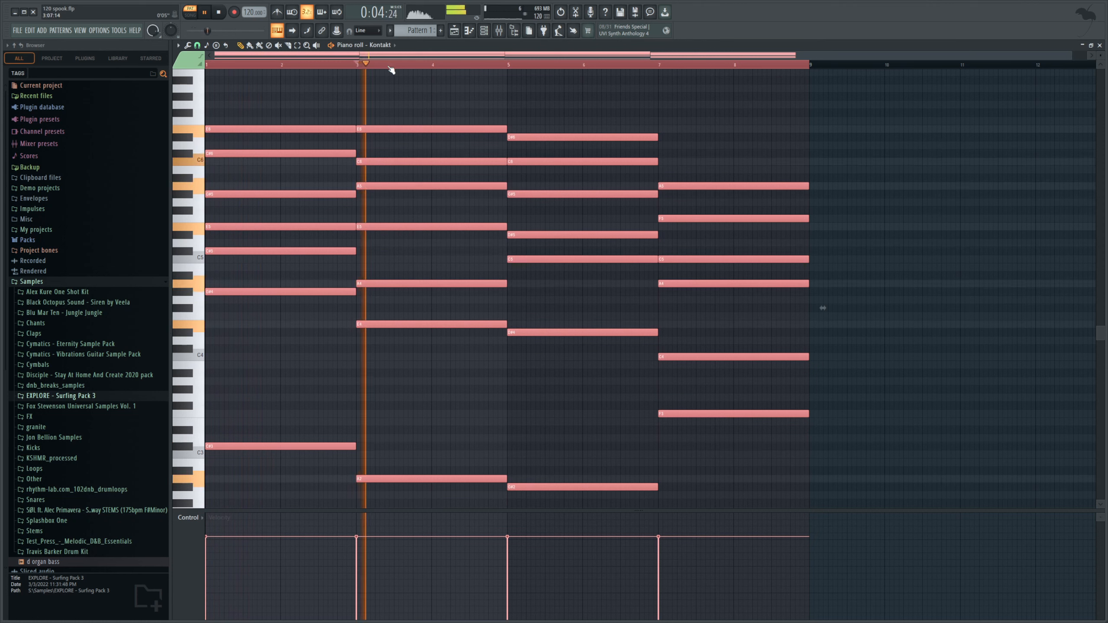
Continue playing back the chord progression from bar 5 and from bar 7, and stop playback
{"action": "left_click", "coordinate": [509, 65]}
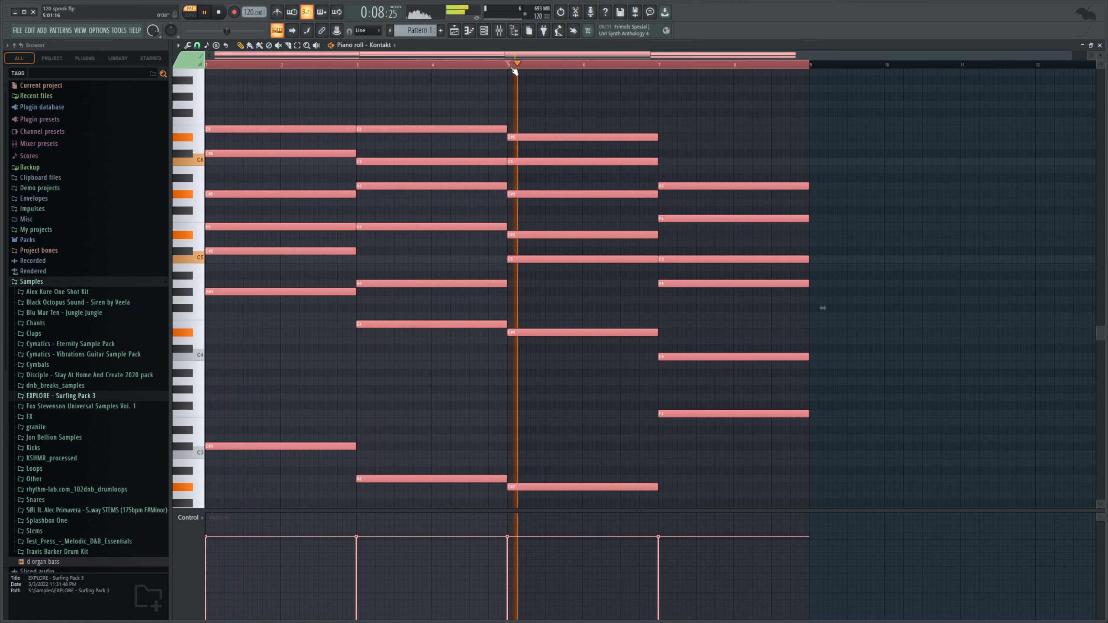
{"action": "left_click", "coordinate": [658, 65]}
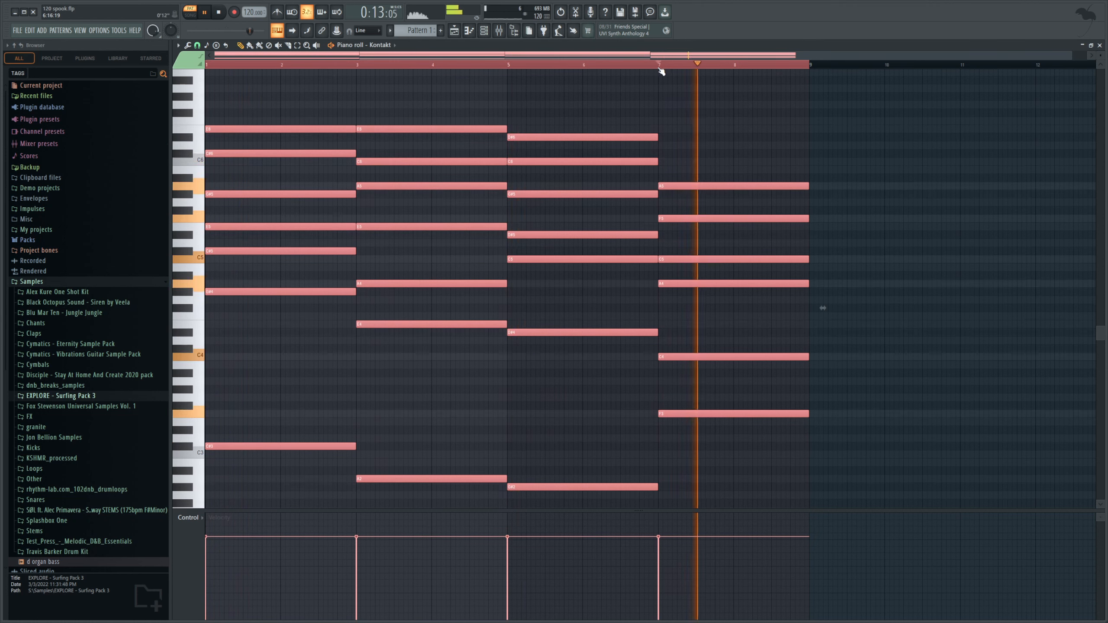
{"action": "key", "text": "space"}
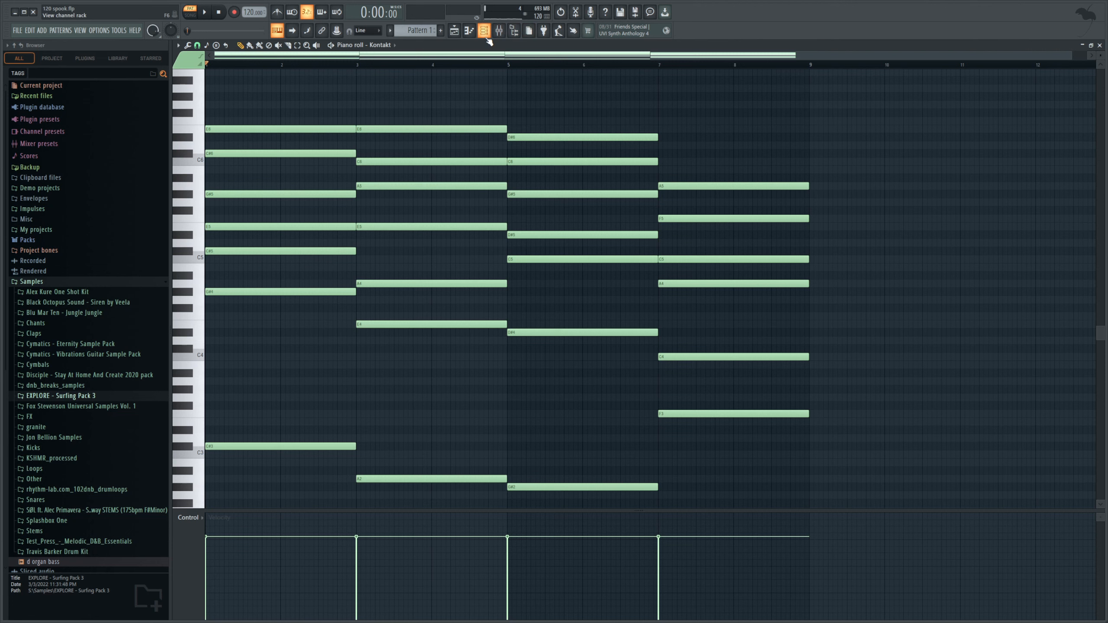
Place the Pattern 1 chord clip at the start of Track 3 in the playlist
{"action": "left_click", "coordinate": [487, 35]}
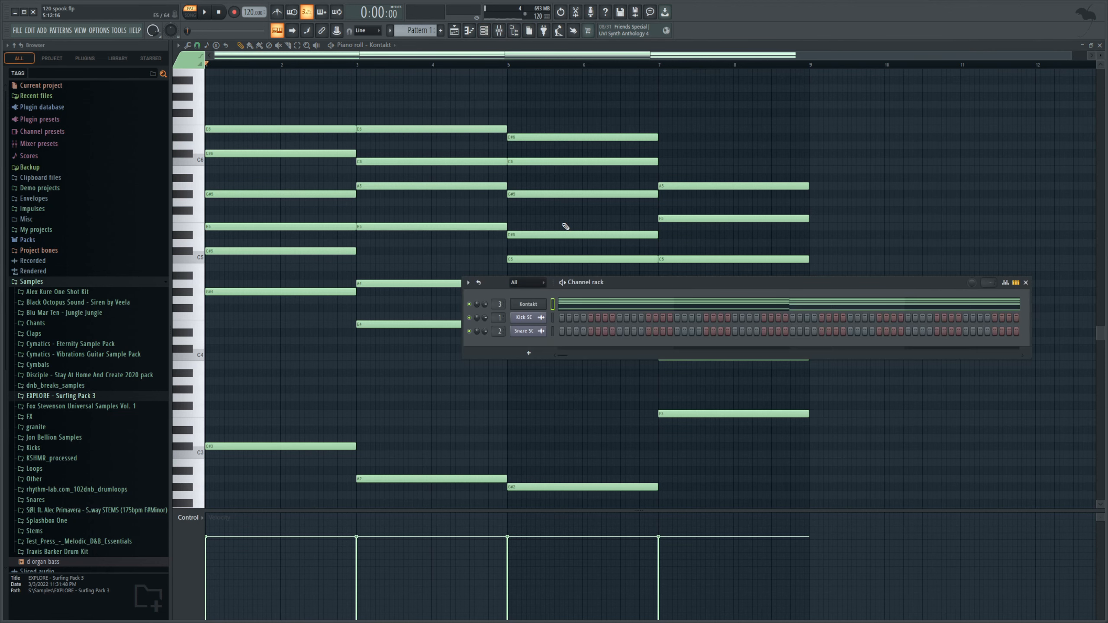
{"action": "left_click", "coordinate": [454, 31]}
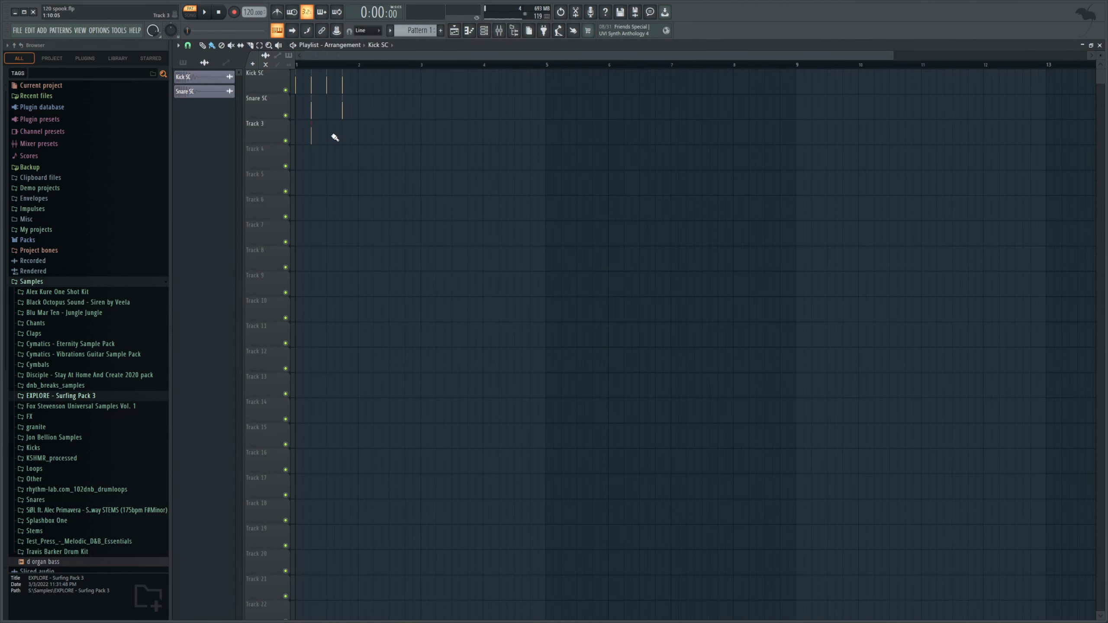
{"action": "left_click_drag", "start_coordinate": [387, 132], "coordinate": [328, 125]}
{"action": "left_click_drag", "start_coordinate": [721, 53], "coordinate": [1007, 54]}
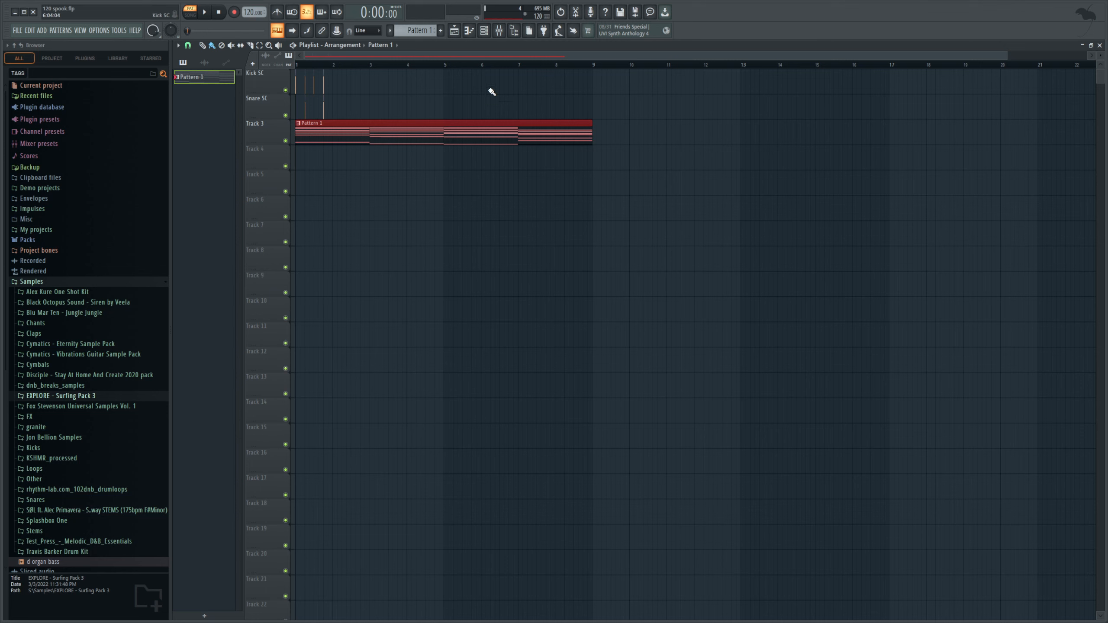
Add a Serum channel on mixer insert 4, using Basic Shapes in oscillator A with its fine pitch modulated by LFO 1
{"action": "left_click", "coordinate": [484, 30]}
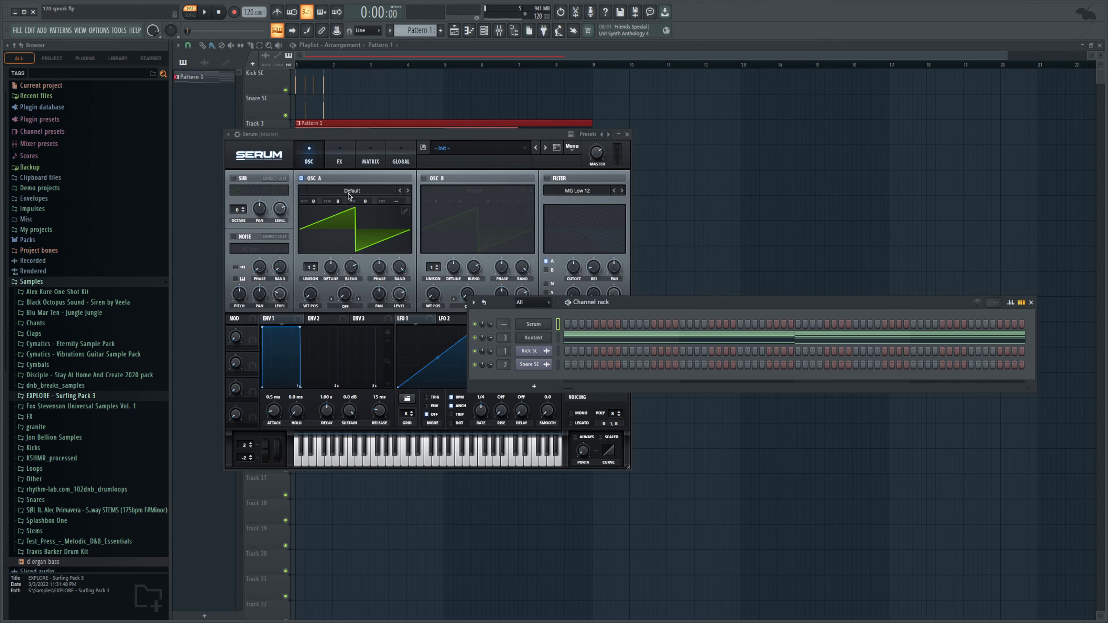
{"action": "left_click", "coordinate": [349, 196]}
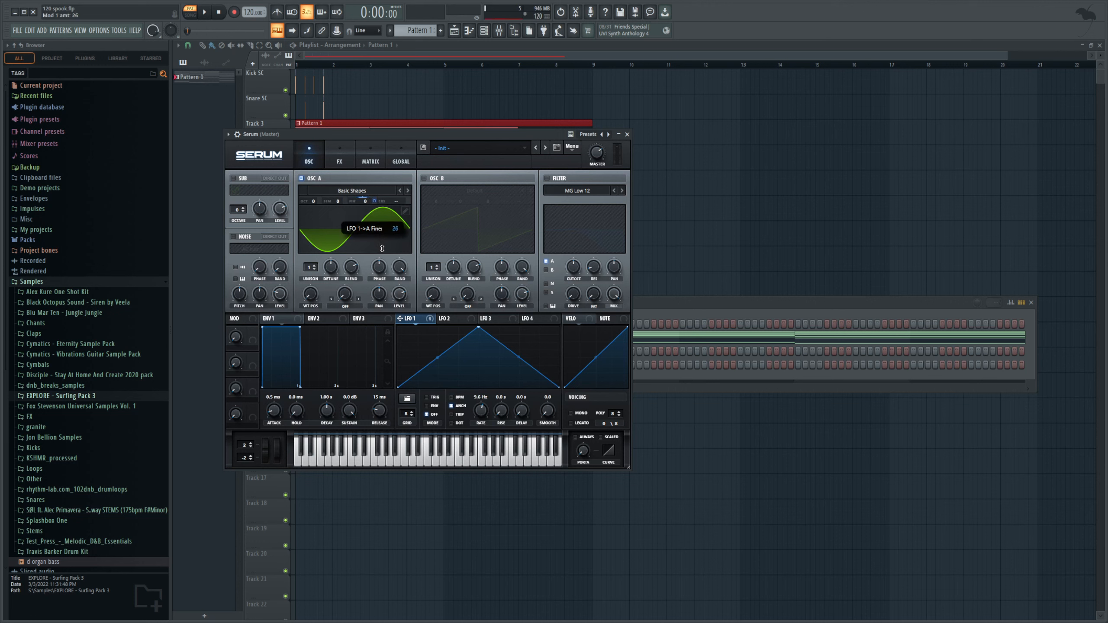
{"action": "left_click", "coordinate": [752, 314]}
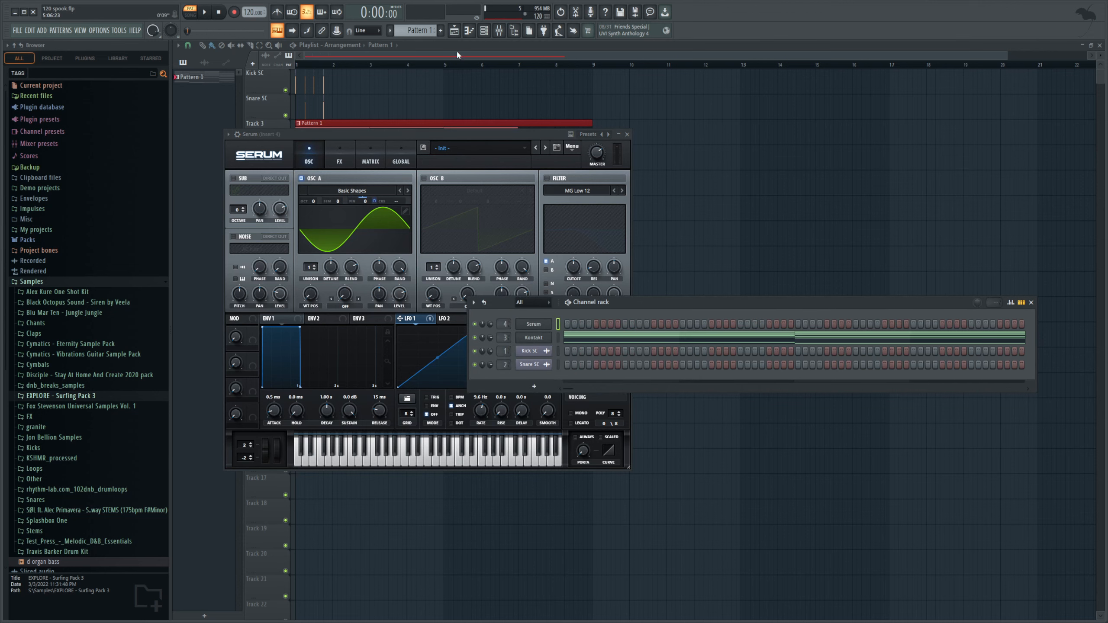
Reopen Serum and enable mono, legato and always-on portamento for its voicing
{"action": "key", "text": "F7"}
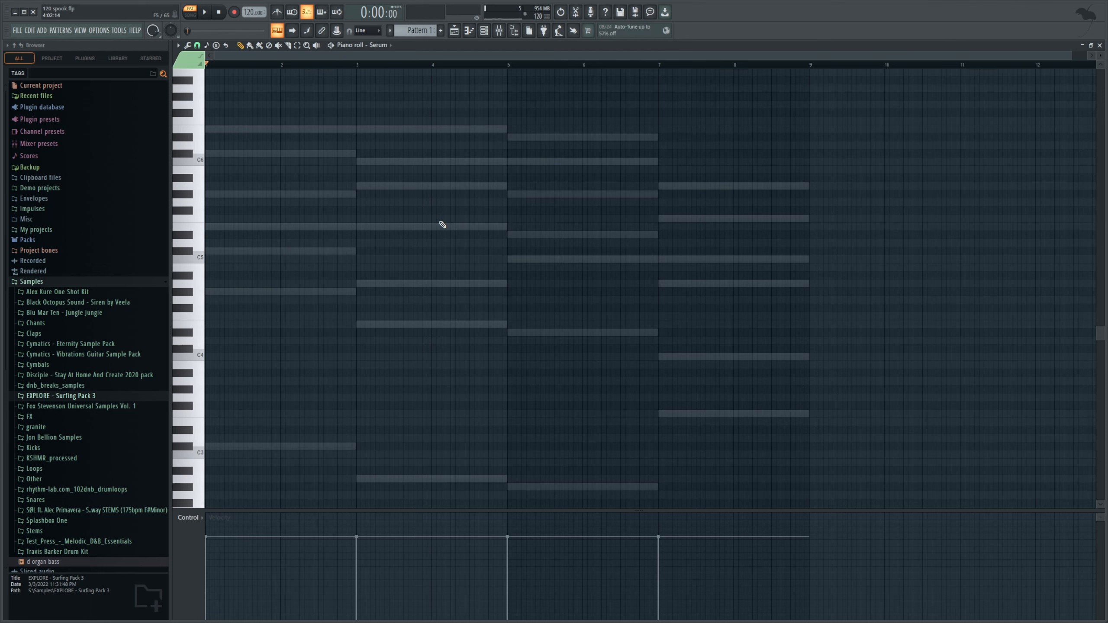
{"action": "key", "text": "F6"}
{"action": "left_click", "coordinate": [533, 324]}
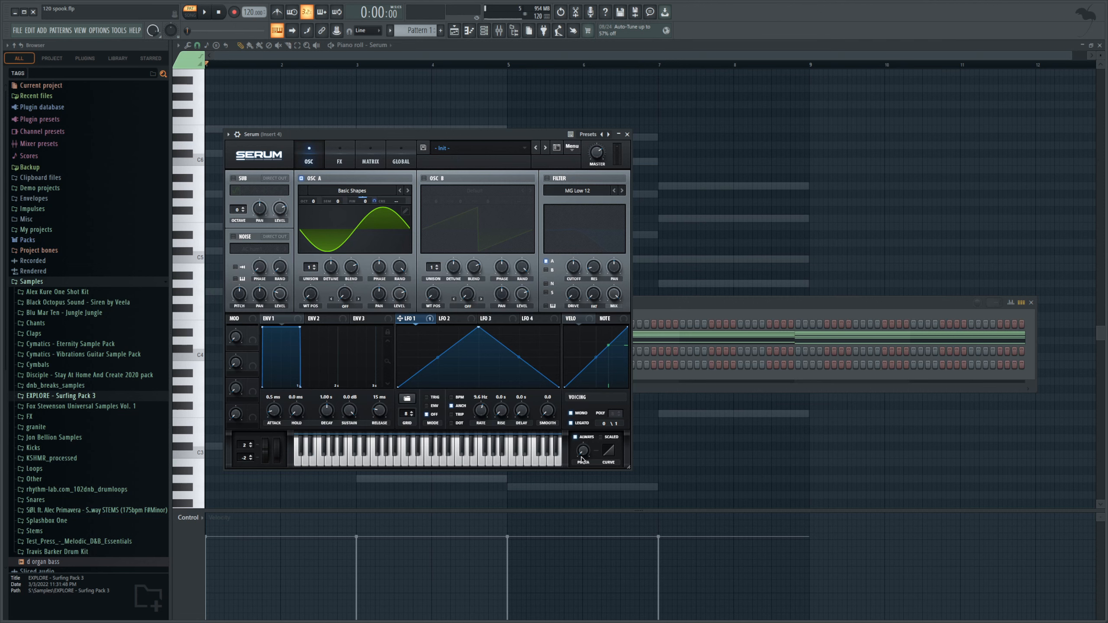
{"action": "left_click", "coordinate": [695, 309]}
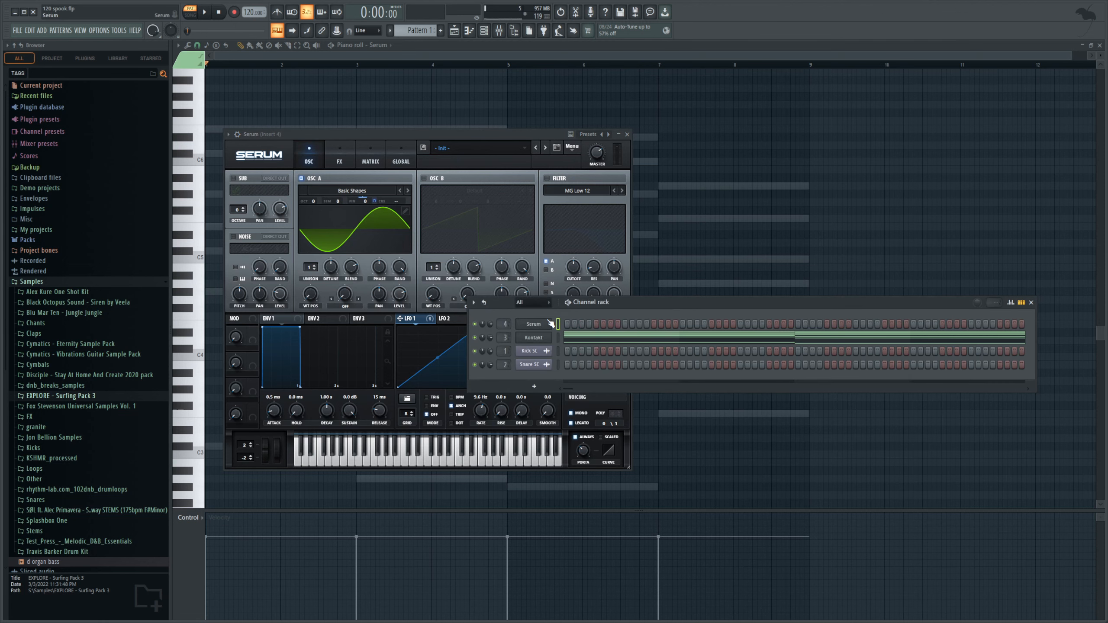
Open Serum's piano roll over the ghosted chord notes and start playback
{"action": "key", "text": "F5"}
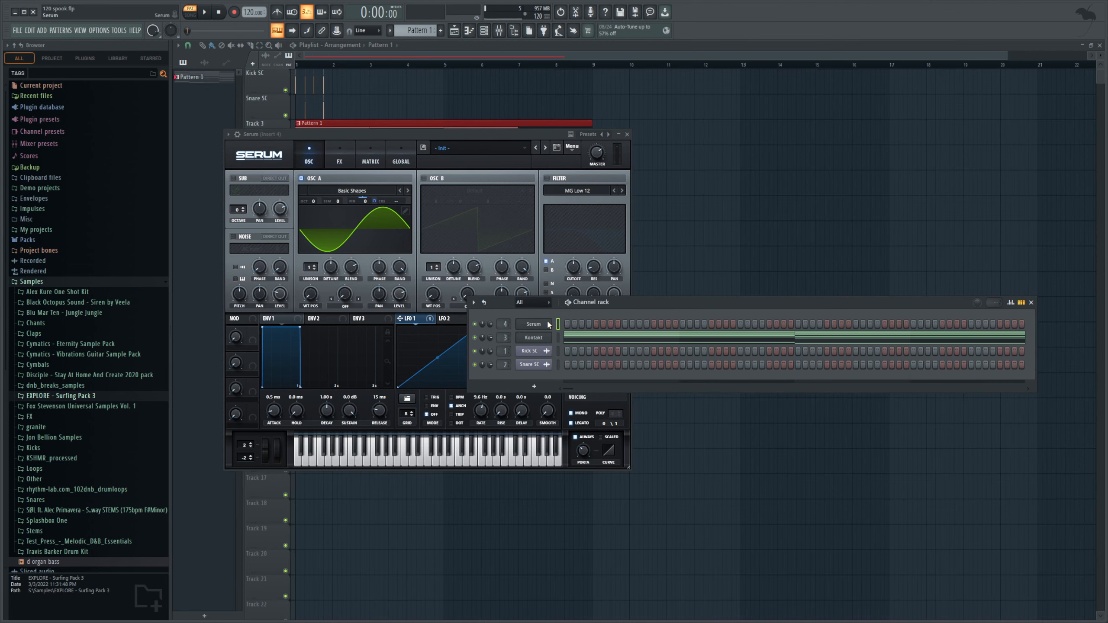
{"action": "key", "text": "F7"}
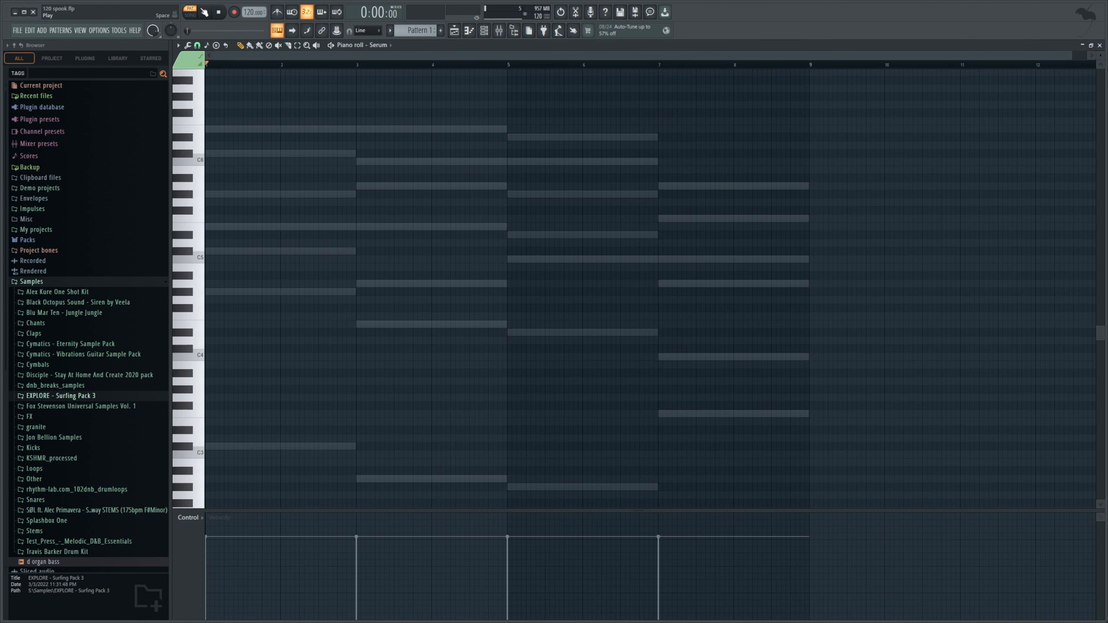
{"action": "left_click", "coordinate": [204, 12]}
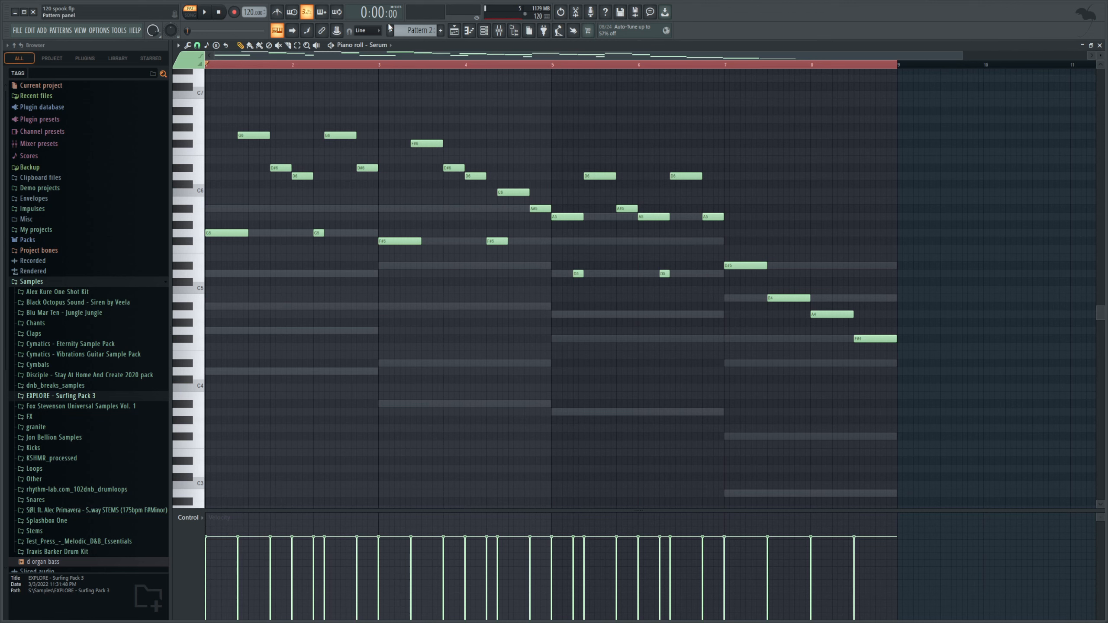
Remove the Serum #2 channel and enable Serum's noise oscillator with Air Can 3 at a pitch of 20 semitones, checking it in playback
{"action": "left_click", "coordinate": [488, 32]}
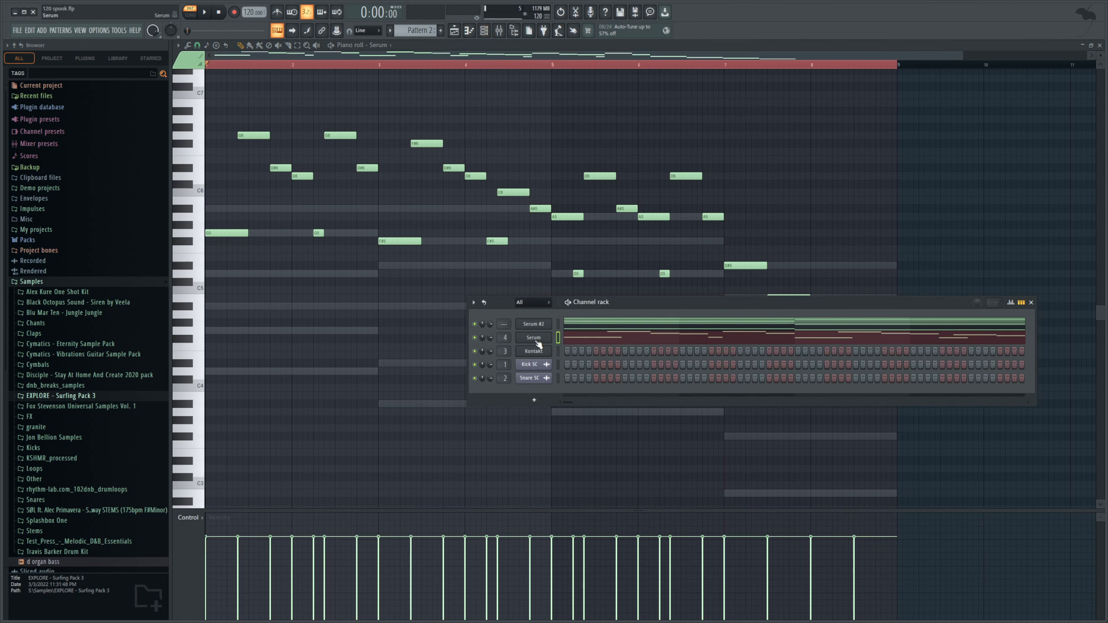
{"action": "left_click", "coordinate": [583, 421]}
{"action": "left_click", "coordinate": [537, 326]}
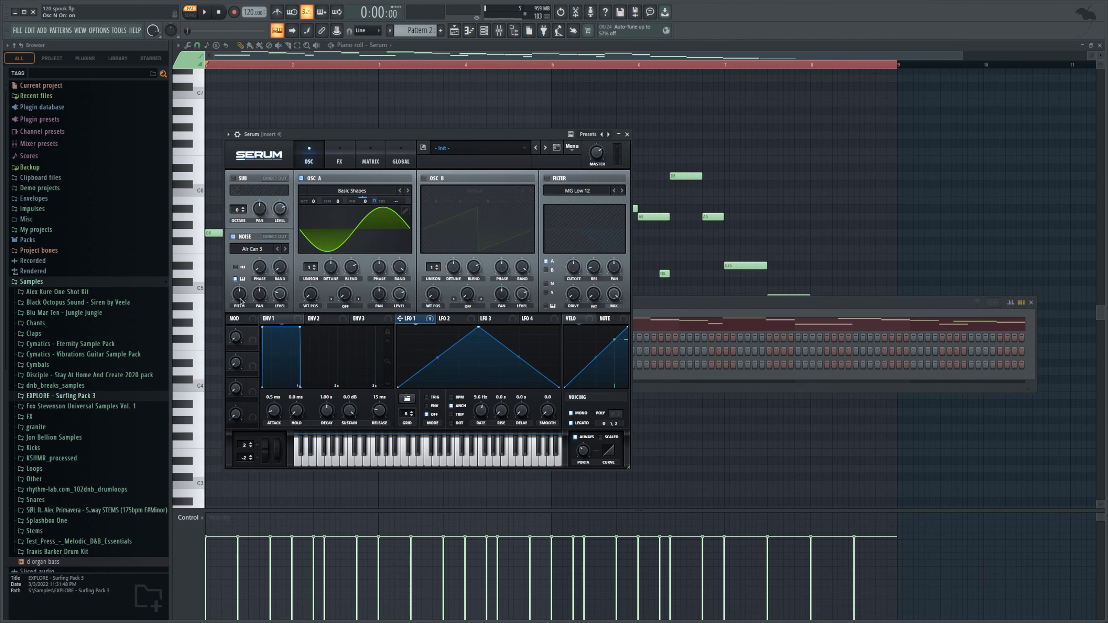
{"action": "key", "text": "space"}
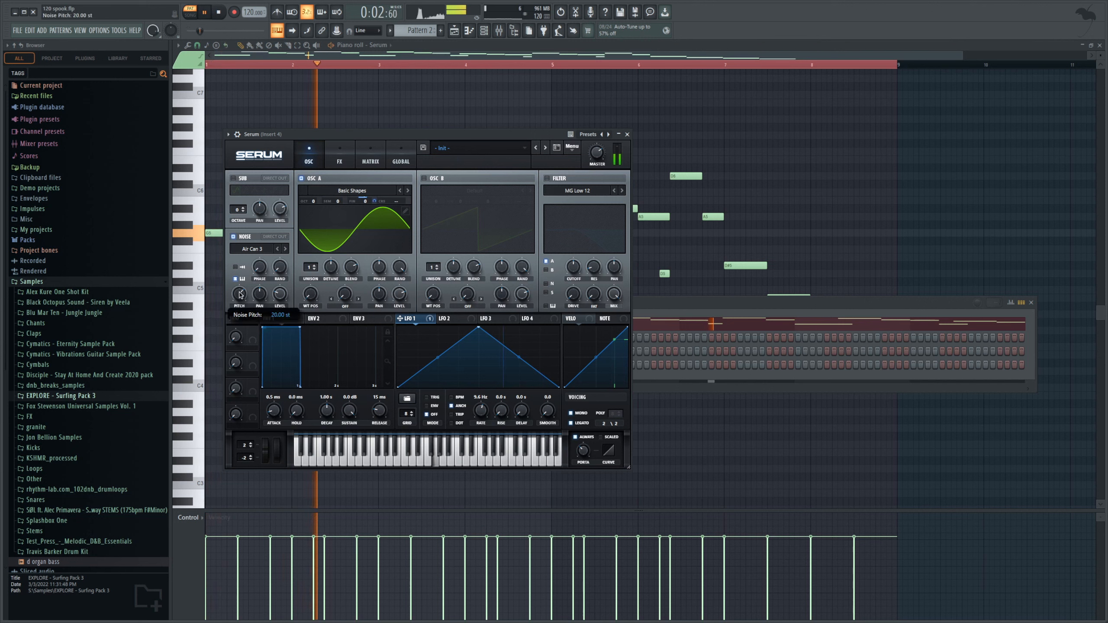
{"action": "left_click", "coordinate": [217, 13]}
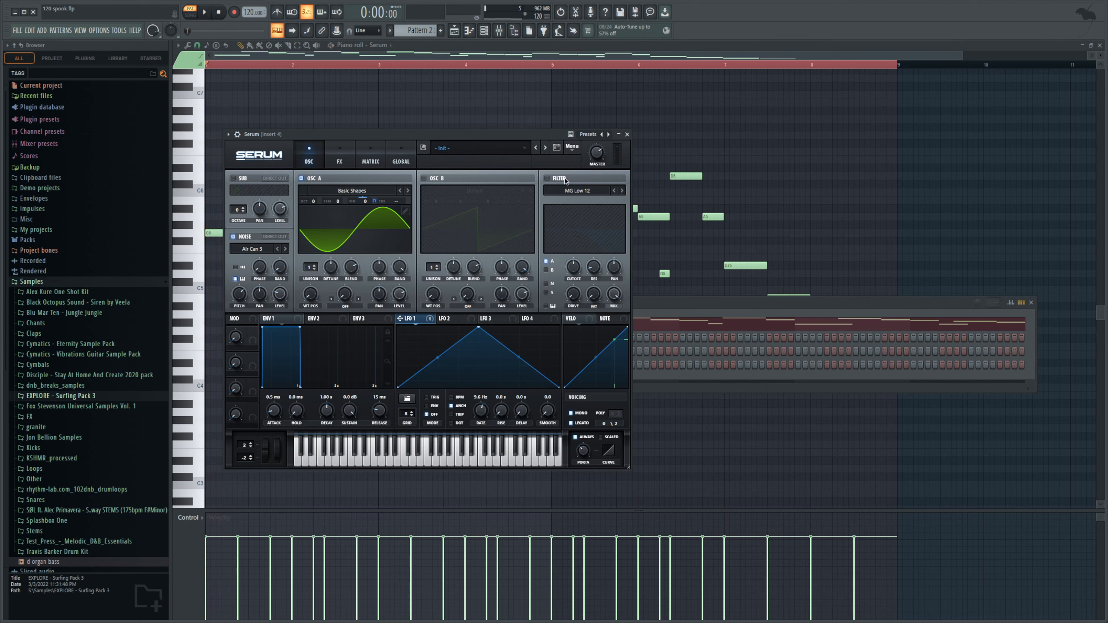
Enable Serum's MG Low 12 filter with the noise routed through it, tuning the cutoff during playback and setting resonance to 82%
{"action": "left_click", "coordinate": [562, 180]}
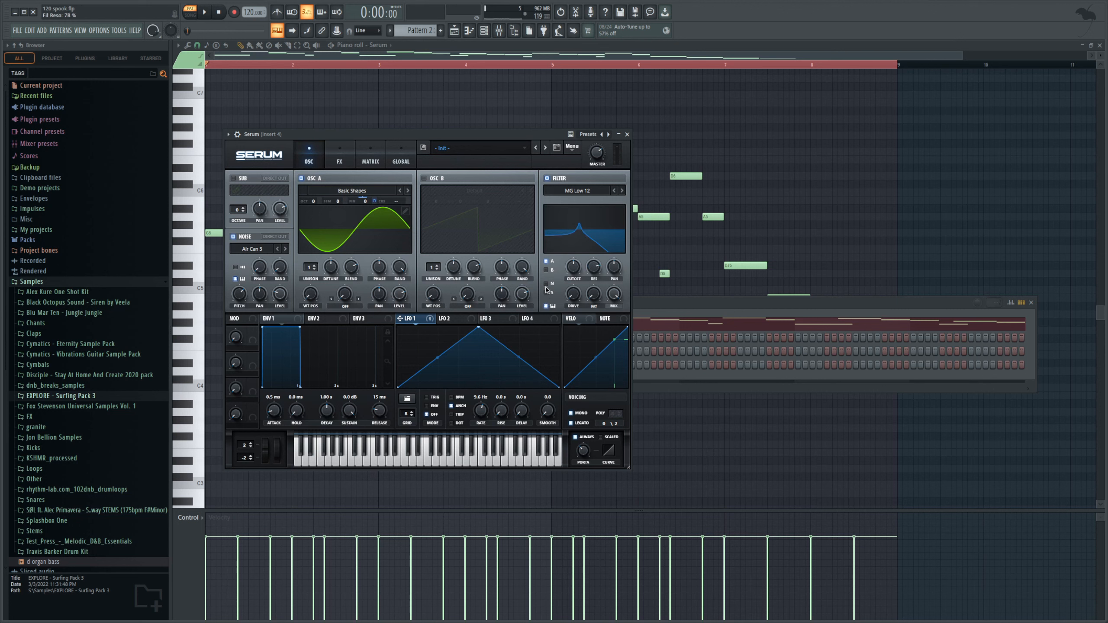
{"action": "left_click", "coordinate": [209, 14]}
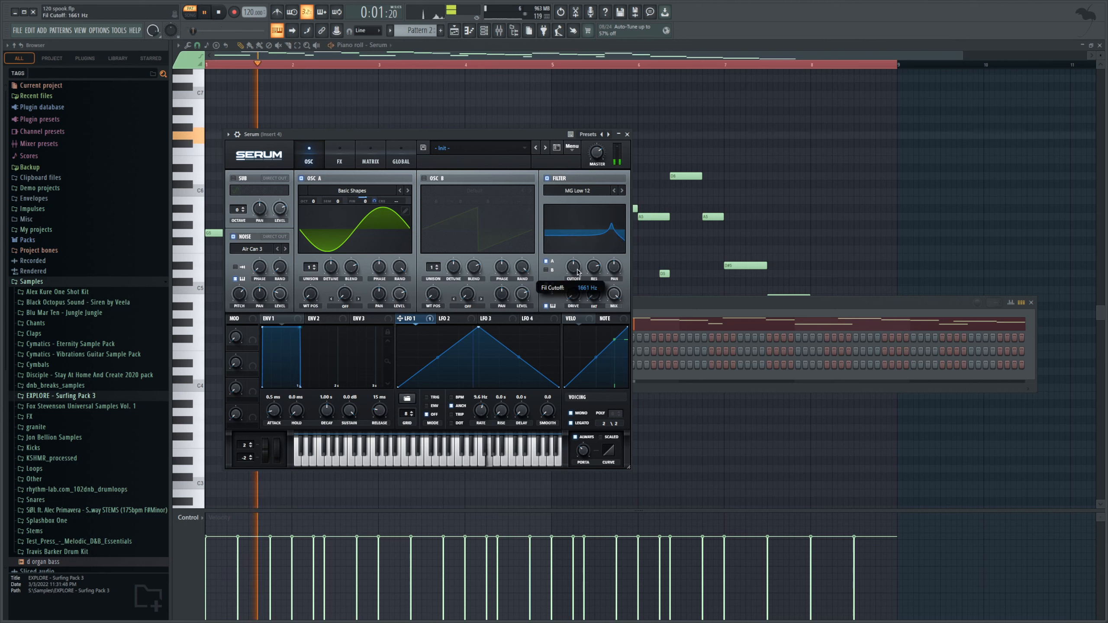
{"action": "left_click_drag", "start_coordinate": [575, 277], "coordinate": [576, 272]}
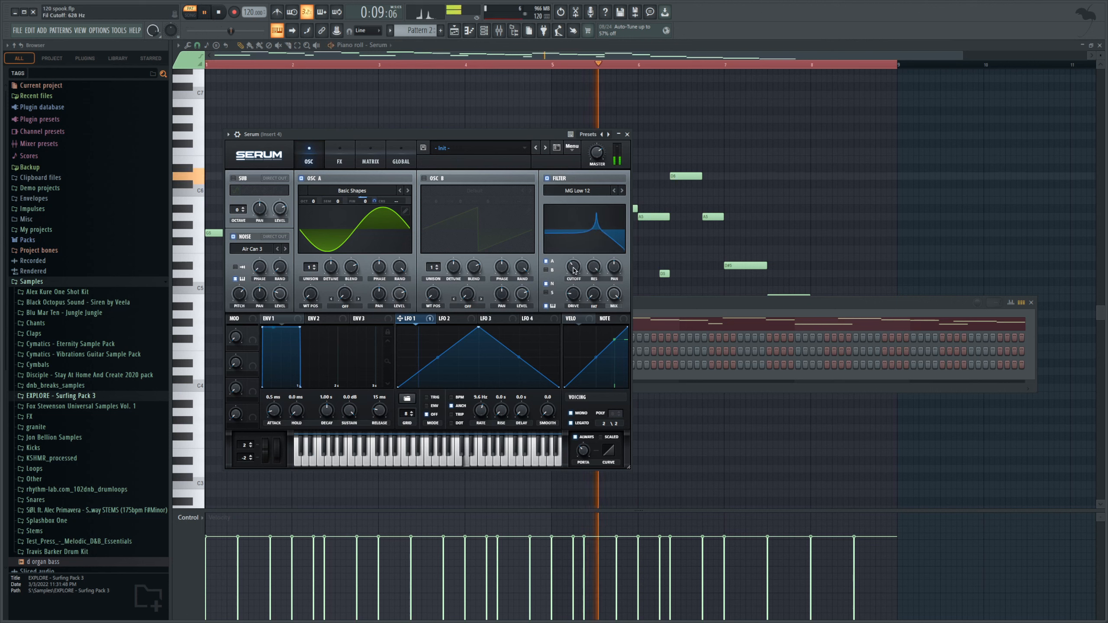
{"action": "left_click_drag", "start_coordinate": [574, 271], "coordinate": [573, 273]}
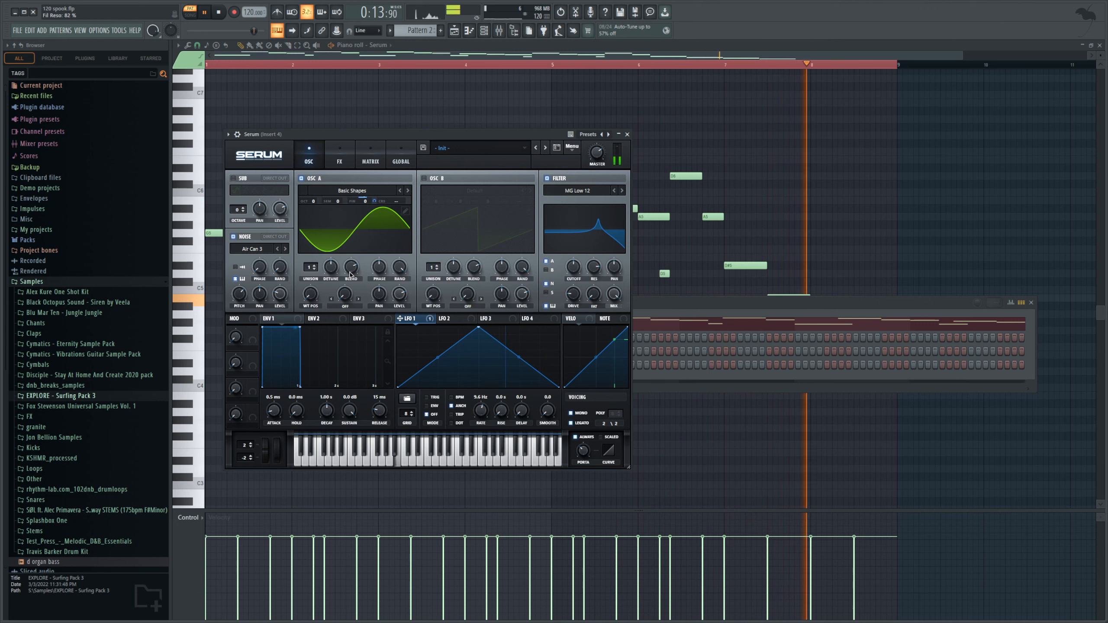
Add a Downsample distortion effect in Serum with drive at 10% and adjust its mix
{"action": "left_click", "coordinate": [339, 161]}
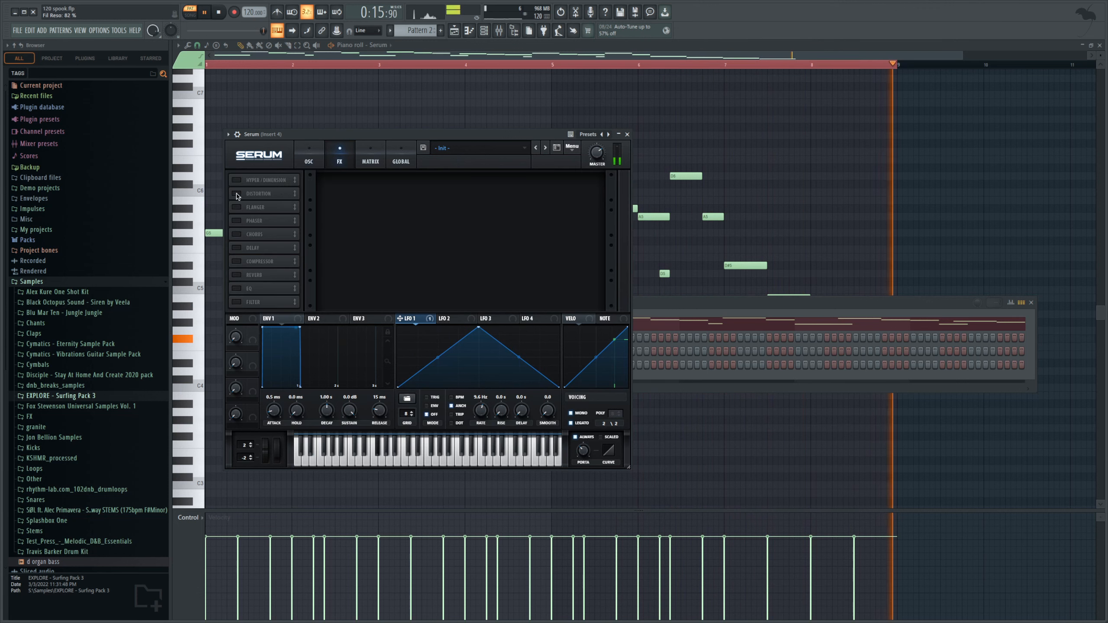
{"action": "left_click", "coordinate": [236, 194]}
{"action": "left_click", "coordinate": [375, 189]}
{"action": "left_click", "coordinate": [382, 283]}
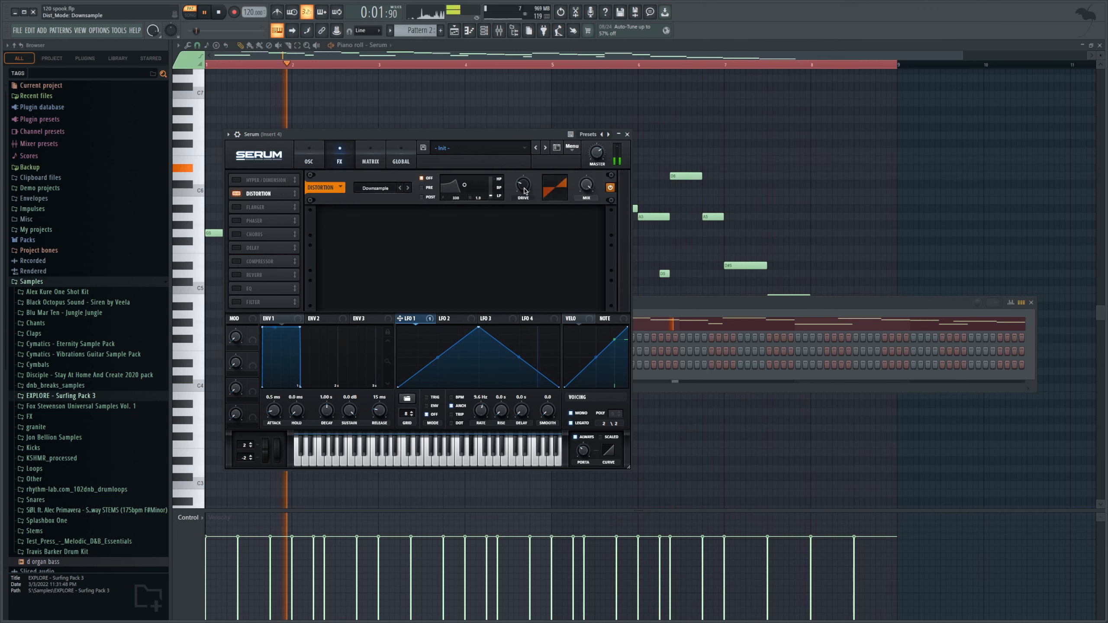
{"action": "left_click_drag", "start_coordinate": [516, 184], "coordinate": [515, 193]}
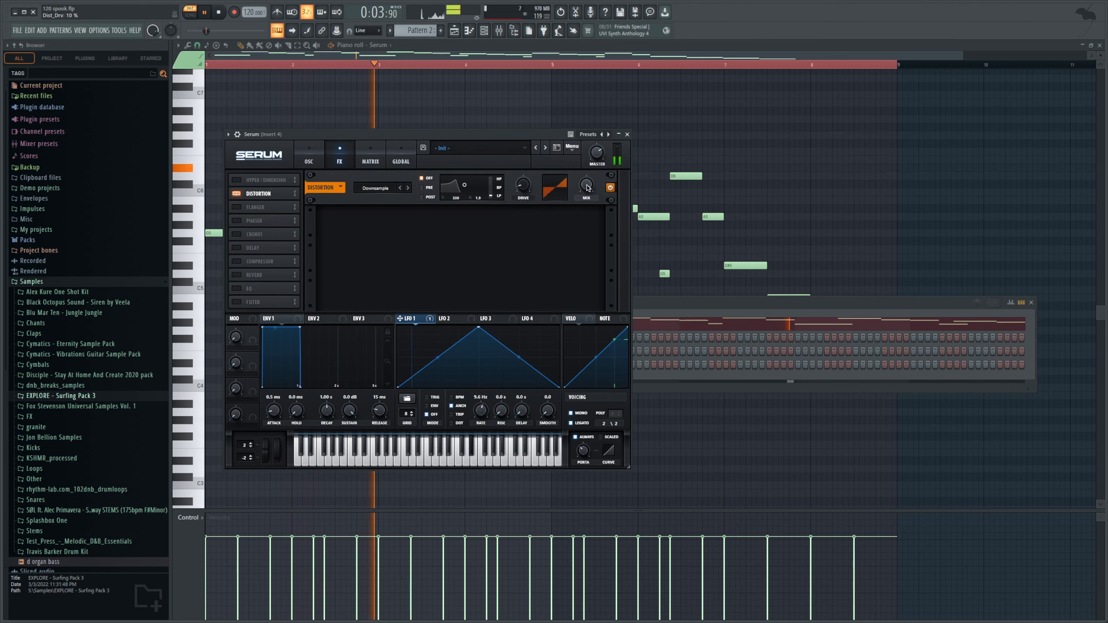
{"action": "mouse_move", "coordinate": [586, 185]}
{"action": "left_mouse_down"}
{"action": "mouse_move", "coordinate": [586, 220]}
{"action": "mouse_move", "coordinate": [600, 201]}
{"action": "left_mouse_up"}
Add a Hall reverb after the distortion, adjust its decay, and stop playback
{"action": "left_click", "coordinate": [236, 275]}
{"action": "left_click_drag", "start_coordinate": [419, 220], "coordinate": [418, 226]}
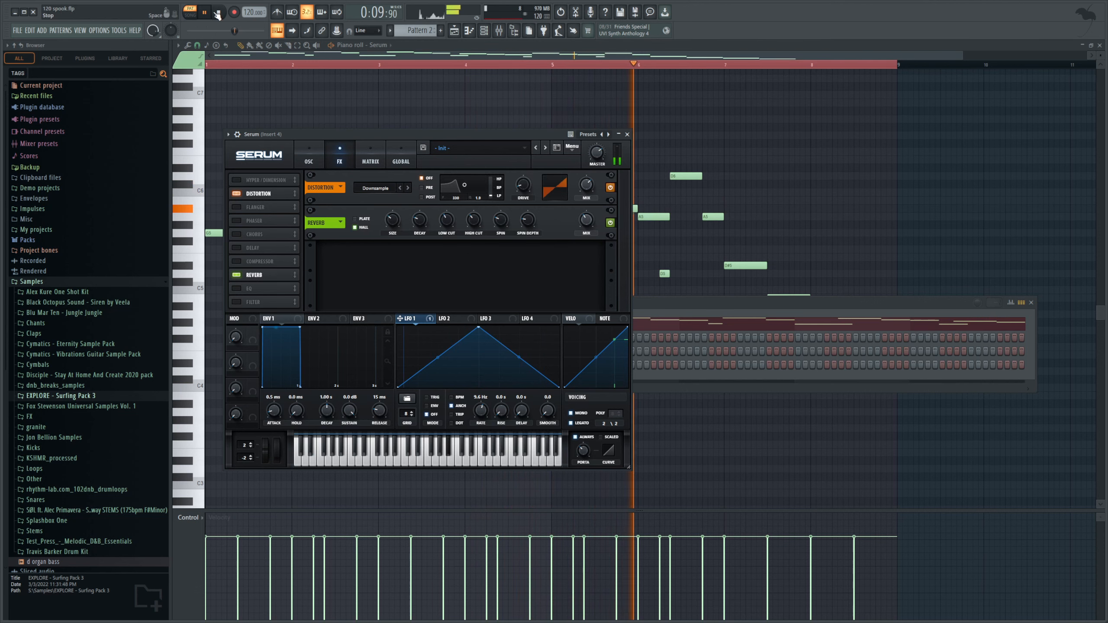
{"action": "left_click", "coordinate": [218, 14]}
Place the Pattern 2 melody clip at the start of Track 4 in the playlist and play the song
{"action": "left_click", "coordinate": [453, 30]}
{"action": "left_click_drag", "start_coordinate": [357, 140], "coordinate": [357, 166]}
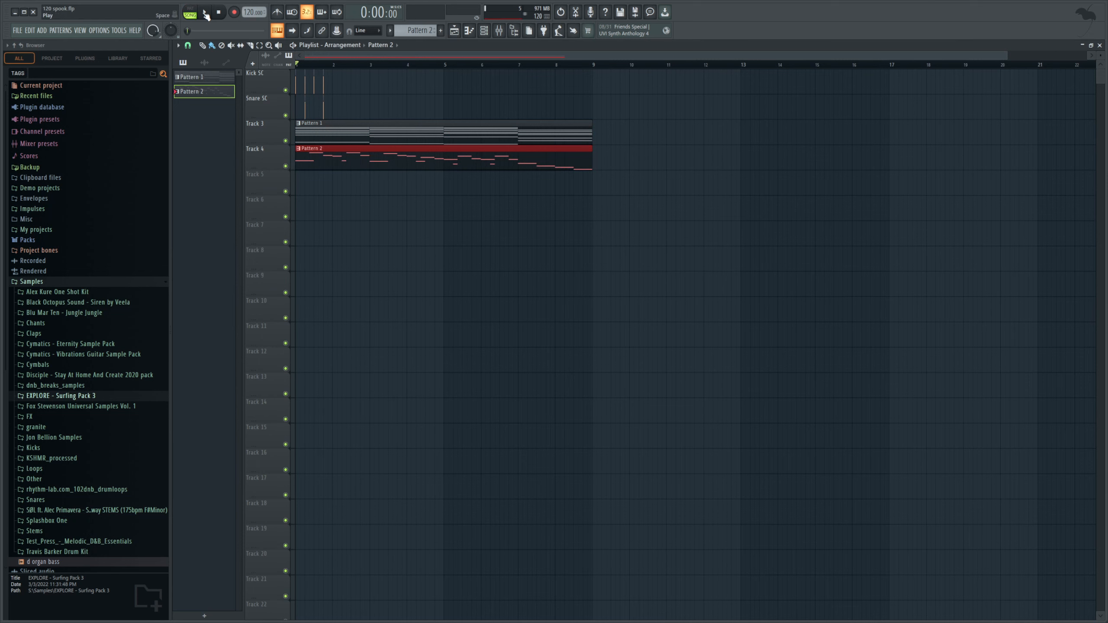
{"action": "left_click", "coordinate": [206, 14]}
Open the mixer and load FabFilter Pro-Q 3 in the first effect slot of Insert 4
{"action": "left_click", "coordinate": [498, 30]}
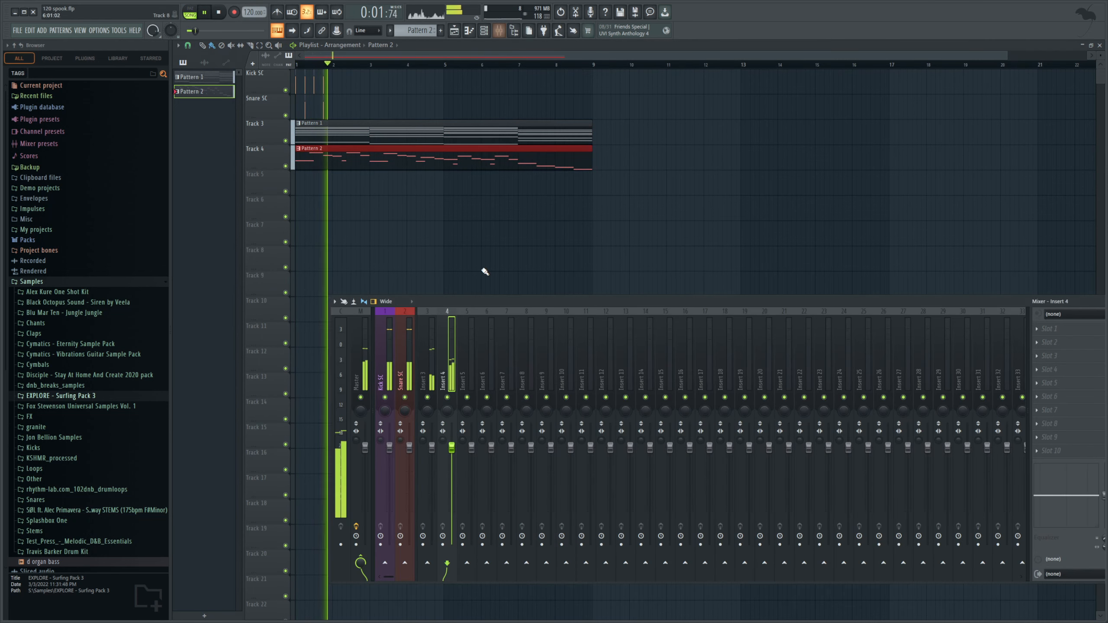
{"action": "left_click_drag", "start_coordinate": [988, 300], "coordinate": [882, 305]}
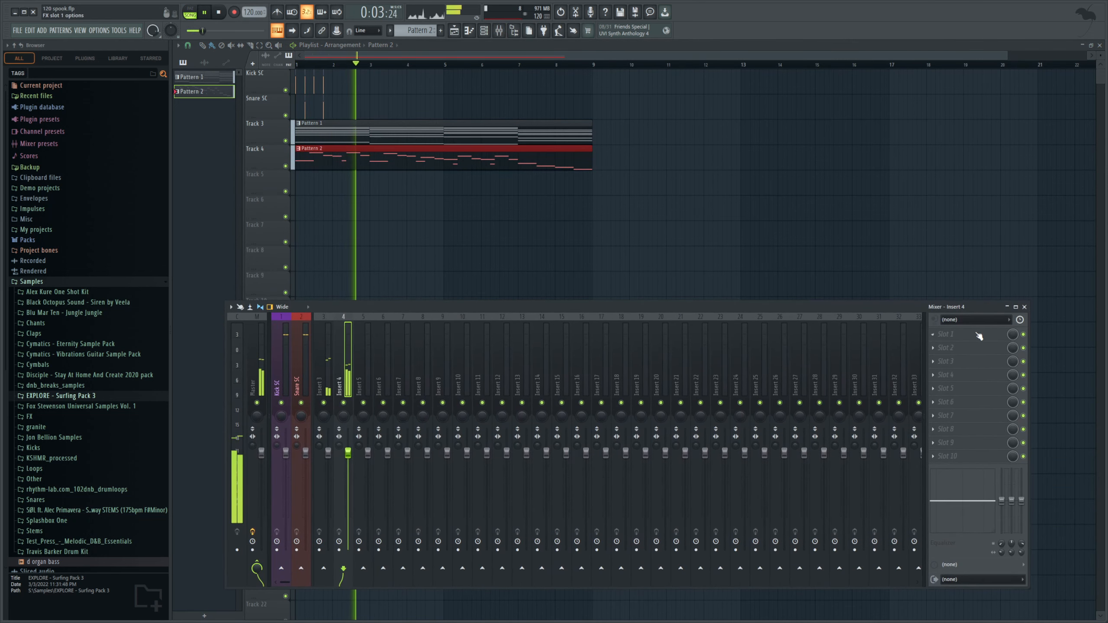
{"action": "left_click", "coordinate": [1078, 117]}
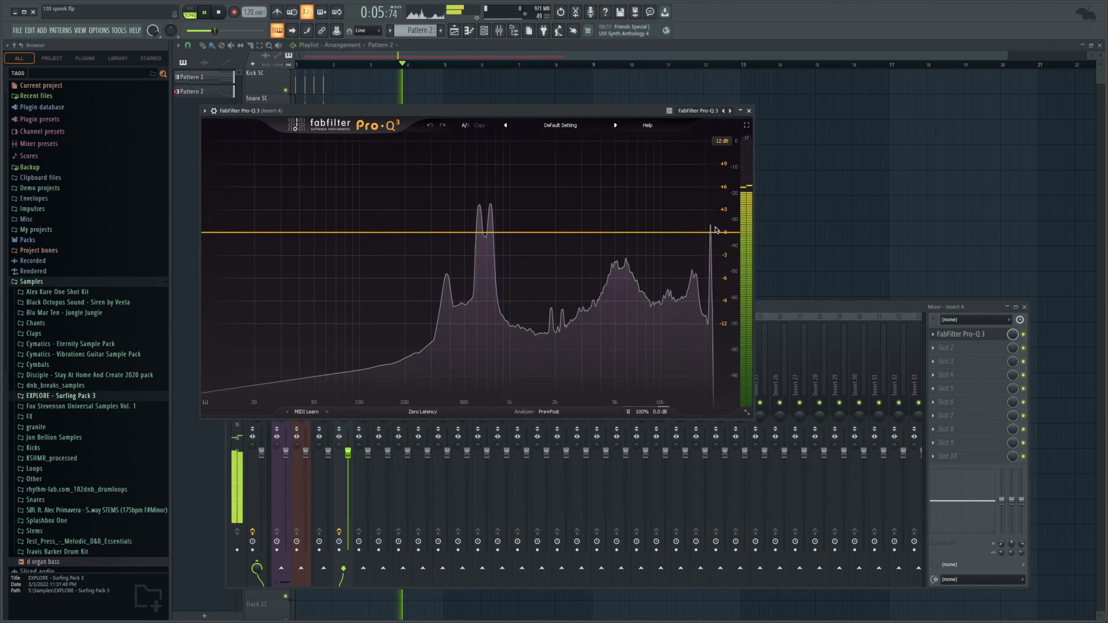
Add a 48 dB/oct high cut at about 8790 Hz and a 24 dB/oct low cut at about 145 Hz to the lead's EQ
{"action": "left_click_drag", "start_coordinate": [715, 229], "coordinate": [652, 241]}
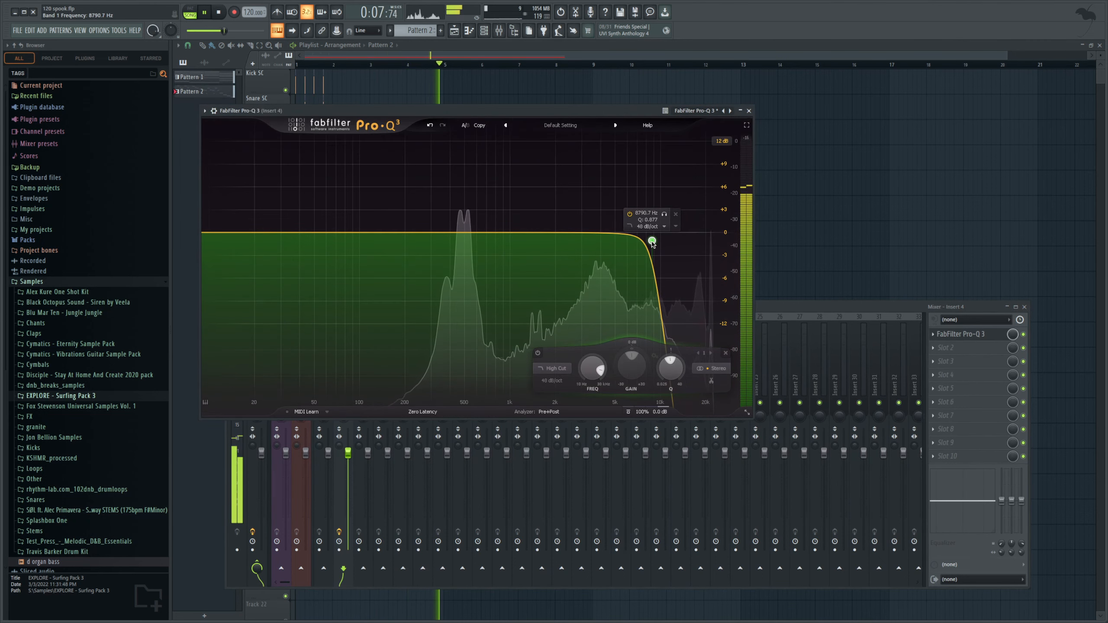
{"action": "left_click", "coordinate": [210, 233]}
{"action": "left_click_drag", "start_coordinate": [210, 233], "coordinate": [384, 241]}
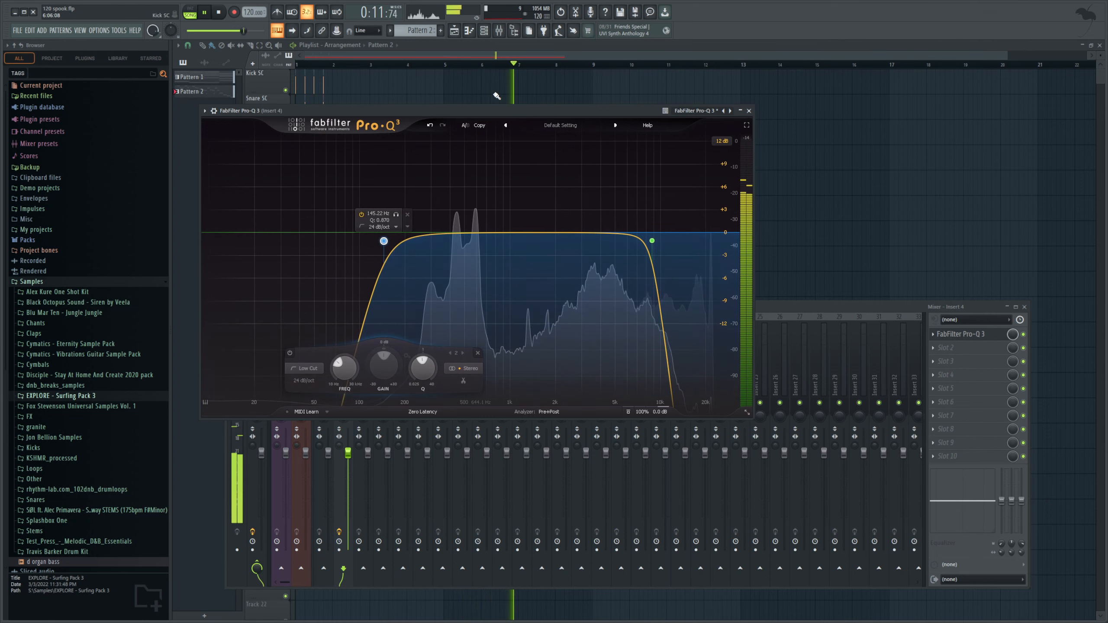
Open the lead's Serum and enable oscillator B with a Basic Shapes sine wave pitched one octave up
{"action": "left_click", "coordinate": [501, 49]}
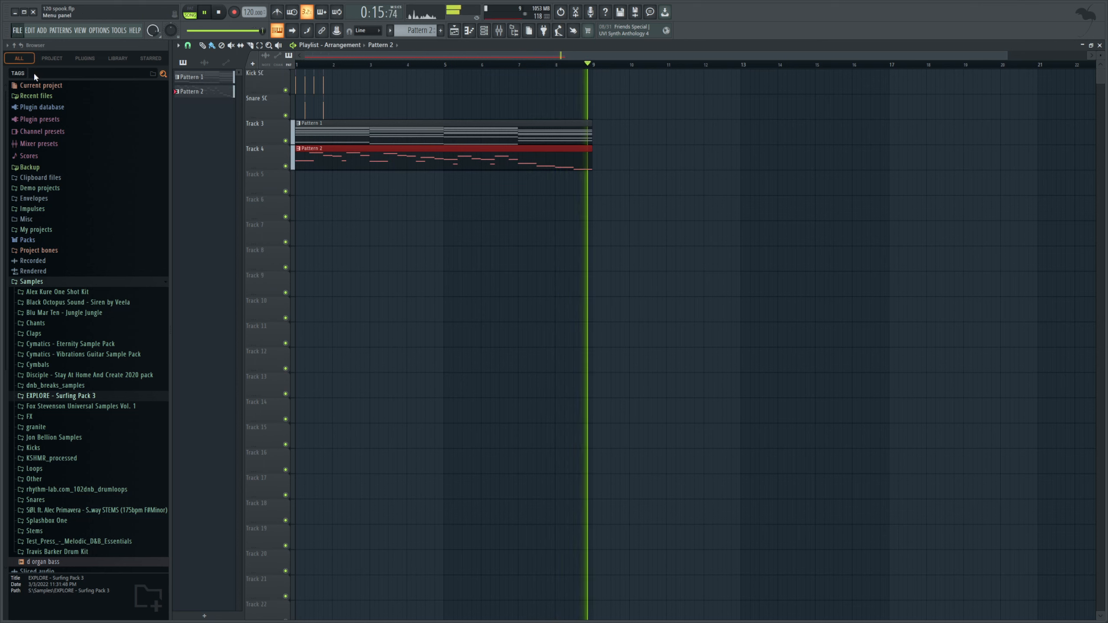
{"action": "left_click", "coordinate": [601, 324]}
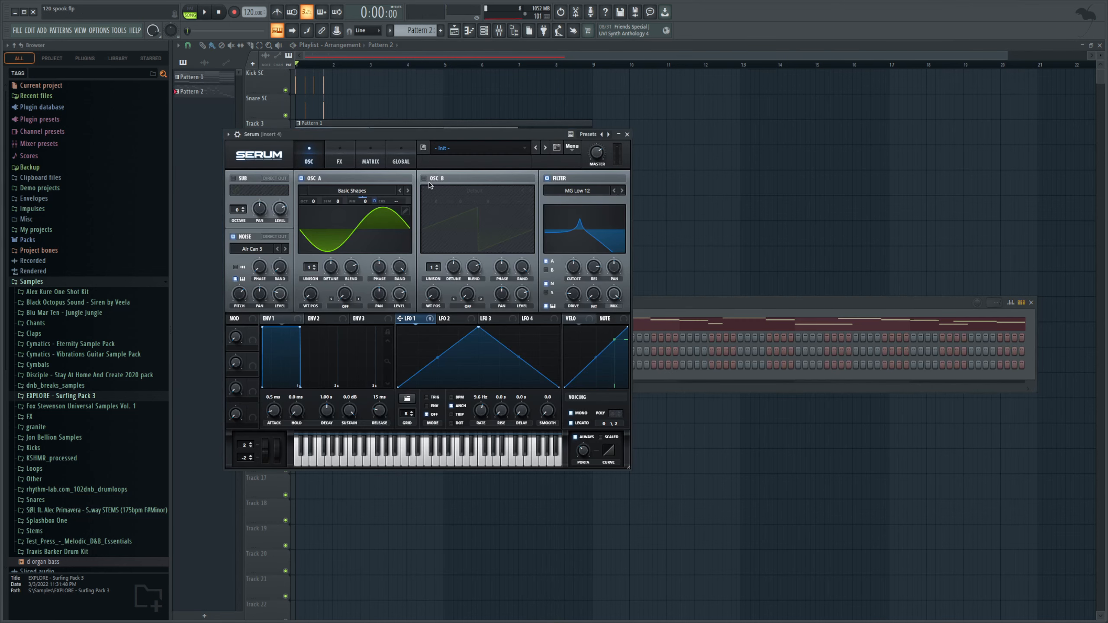
{"action": "left_click", "coordinate": [423, 178]}
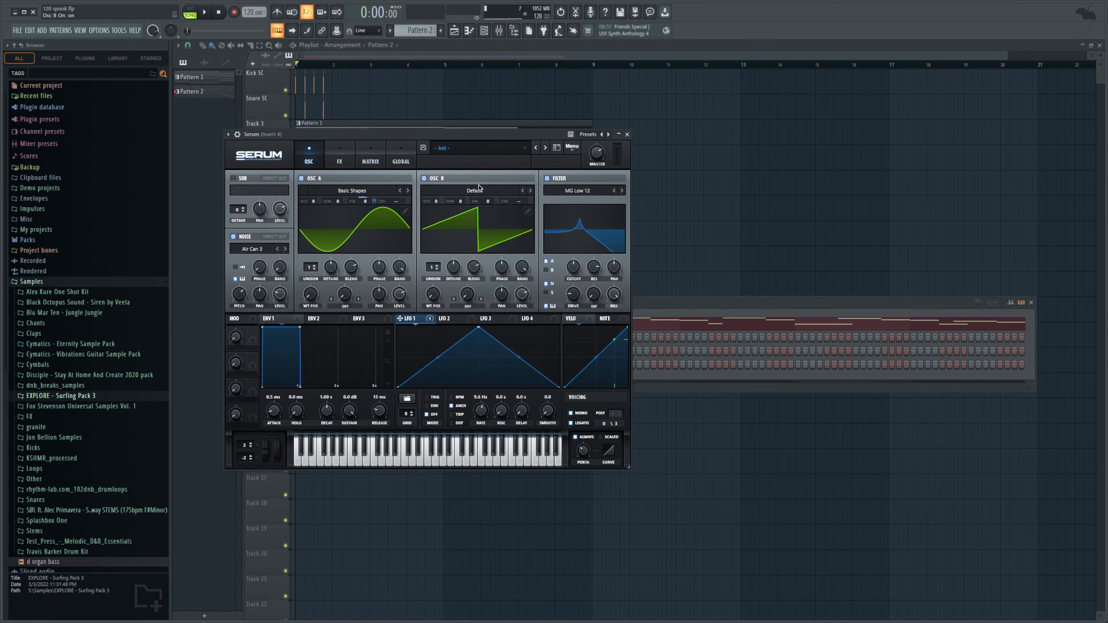
{"action": "left_click", "coordinate": [527, 245]}
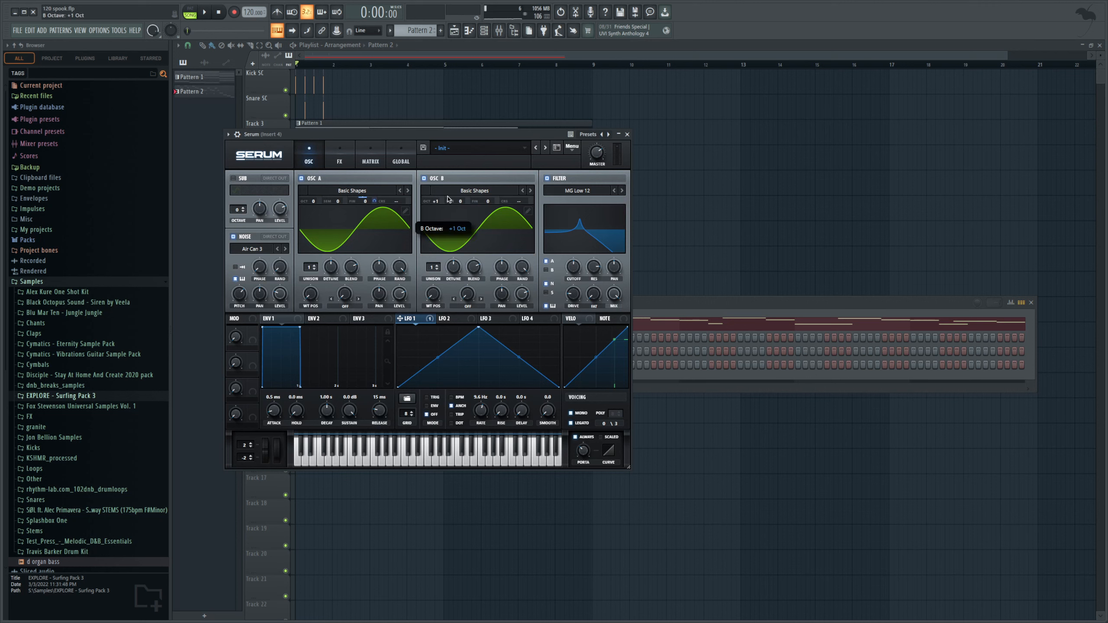
Give oscillator B two unison voices and lower its detune and level while the song plays
{"action": "left_click", "coordinate": [439, 269]}
{"action": "key", "text": "space"}
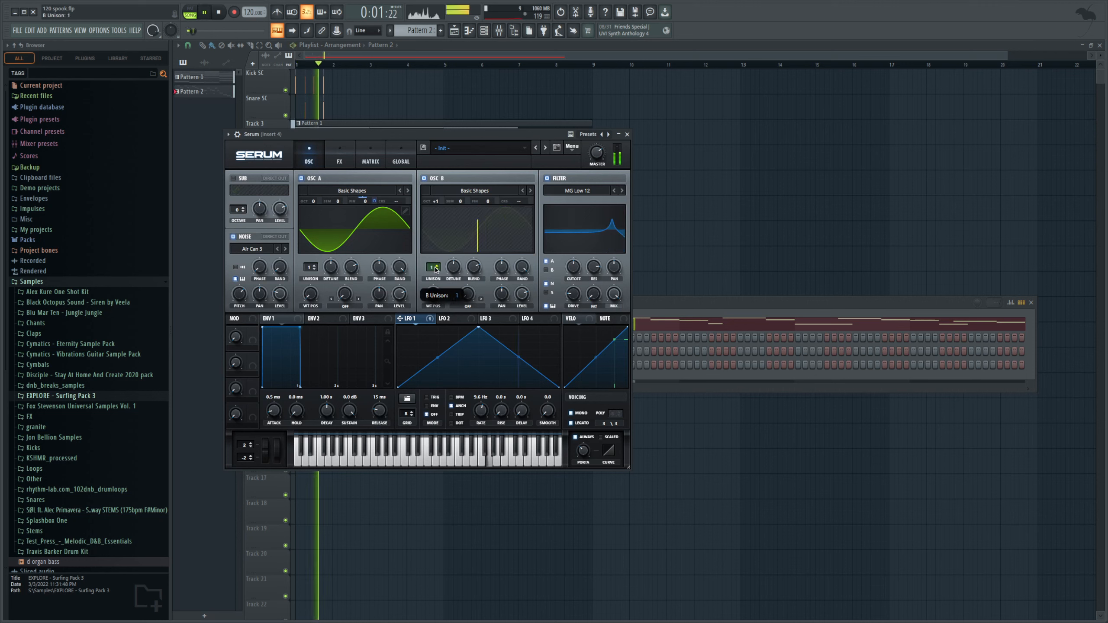
{"action": "left_click_drag", "start_coordinate": [453, 267], "coordinate": [451, 280]}
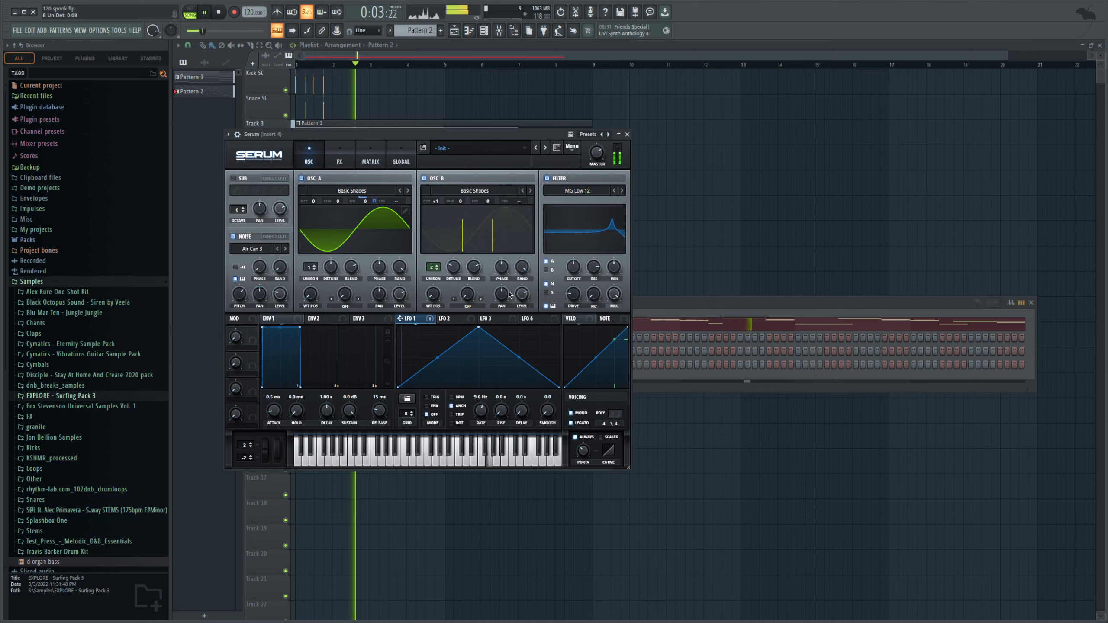
{"action": "left_click_drag", "start_coordinate": [520, 294], "coordinate": [507, 301]}
{"action": "left_click_drag", "start_coordinate": [426, 318], "coordinate": [496, 237]}
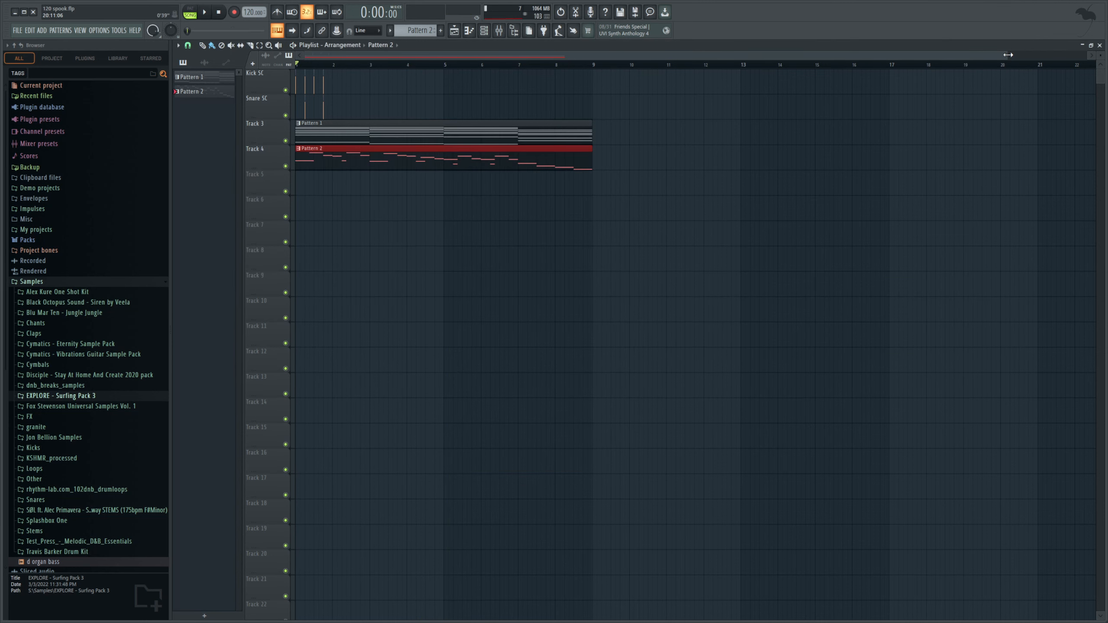
Add Fox_synth_oneshot_abysspiano_01_E from Fox Stevenson Universal Samples Vol. 1 as a new channel in Pattern 1
{"action": "left_click_drag", "start_coordinate": [1008, 55], "coordinate": [985, 55]}
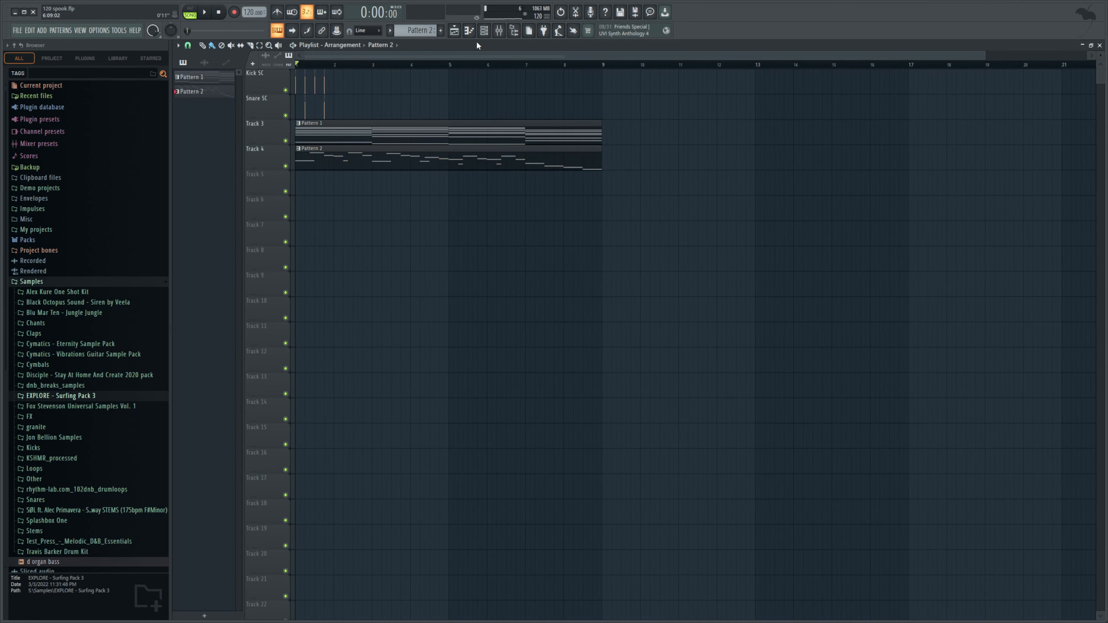
{"action": "left_click", "coordinate": [487, 35]}
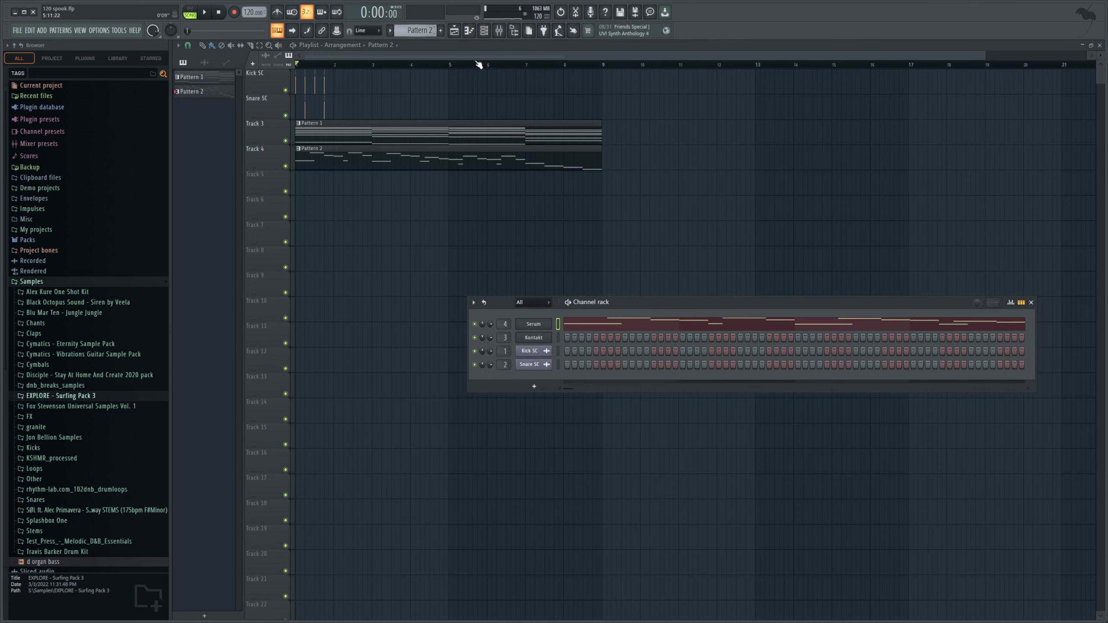
{"action": "scroll", "coordinate": [431, 33], "scroll_direction": "up", "scroll_amount": 1}
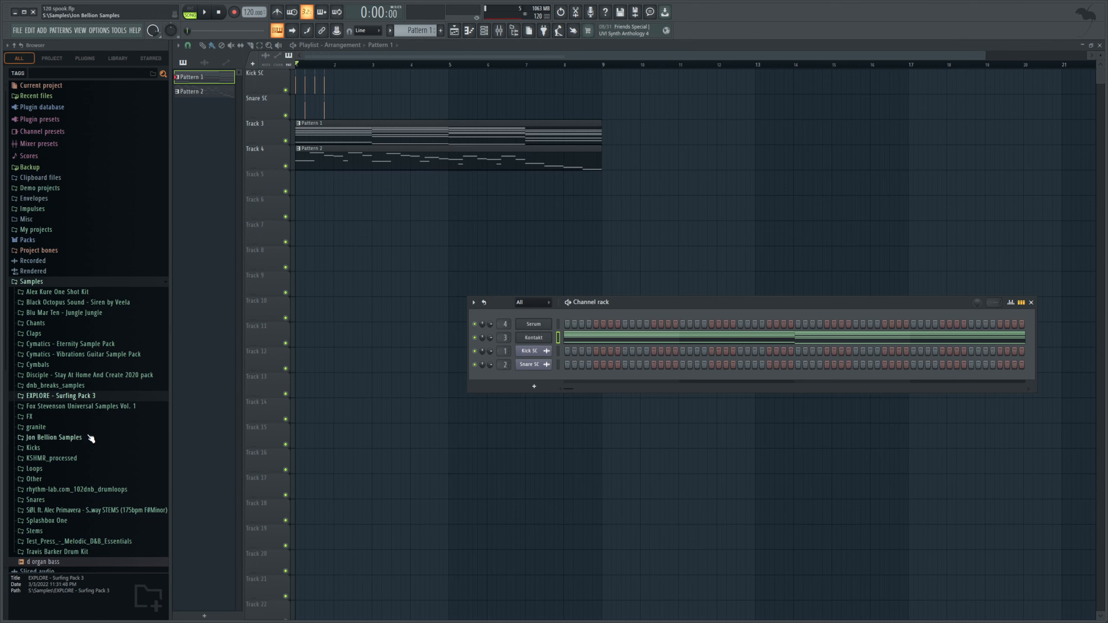
{"action": "left_click", "coordinate": [87, 407]}
{"action": "left_click_drag", "start_coordinate": [105, 454], "coordinate": [547, 317]}
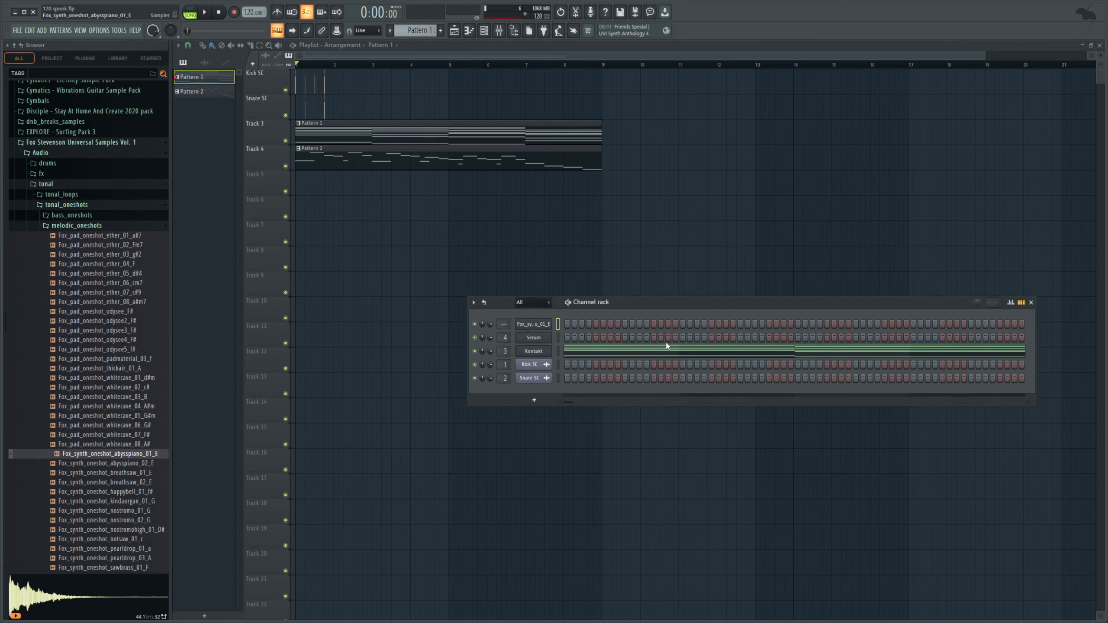
Paste the chord notes into the abysspiano channel, view its volume envelope settings, and play the layered chords
{"action": "key", "text": "ctrl+v"}
{"action": "left_click", "coordinate": [549, 330]}
{"action": "left_click", "coordinate": [278, 173]}
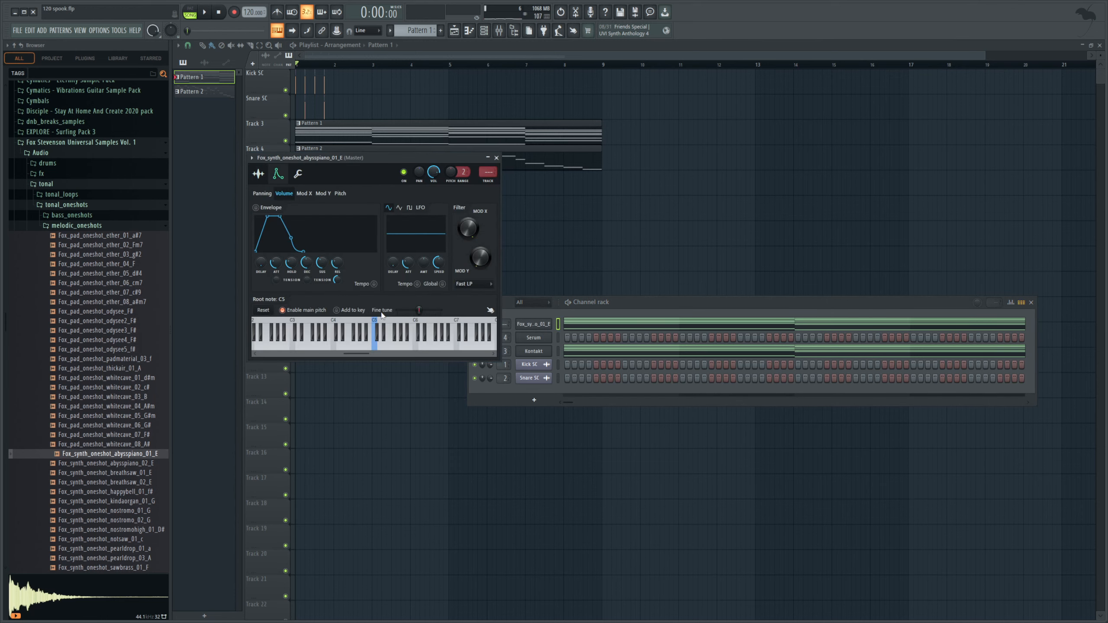
{"action": "left_click", "coordinate": [469, 32]}
{"action": "key", "text": "space"}
Route the abysspiano channel to mixer Insert 5 and lower that insert's volume
{"action": "left_click", "coordinate": [500, 33]}
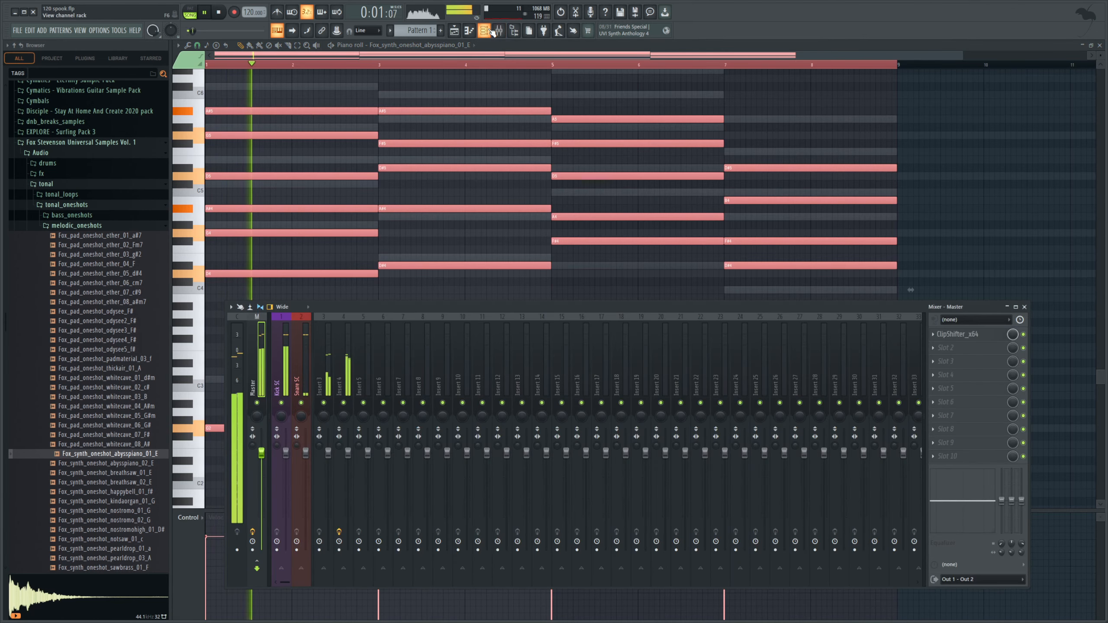
{"action": "left_click", "coordinate": [484, 32]}
{"action": "key", "text": "space"}
{"action": "scroll", "coordinate": [503, 325], "scroll_direction": "up", "scroll_amount": 5}
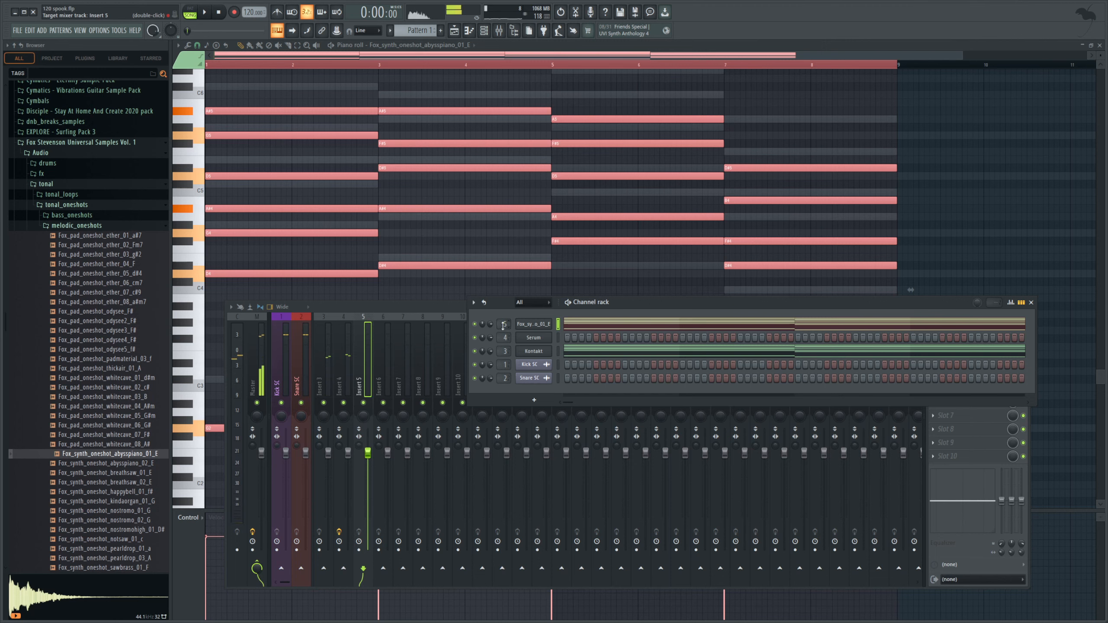
{"action": "left_click_drag", "start_coordinate": [367, 453], "coordinate": [368, 470]}
{"action": "left_click_drag", "start_coordinate": [368, 470], "coordinate": [368, 476]}
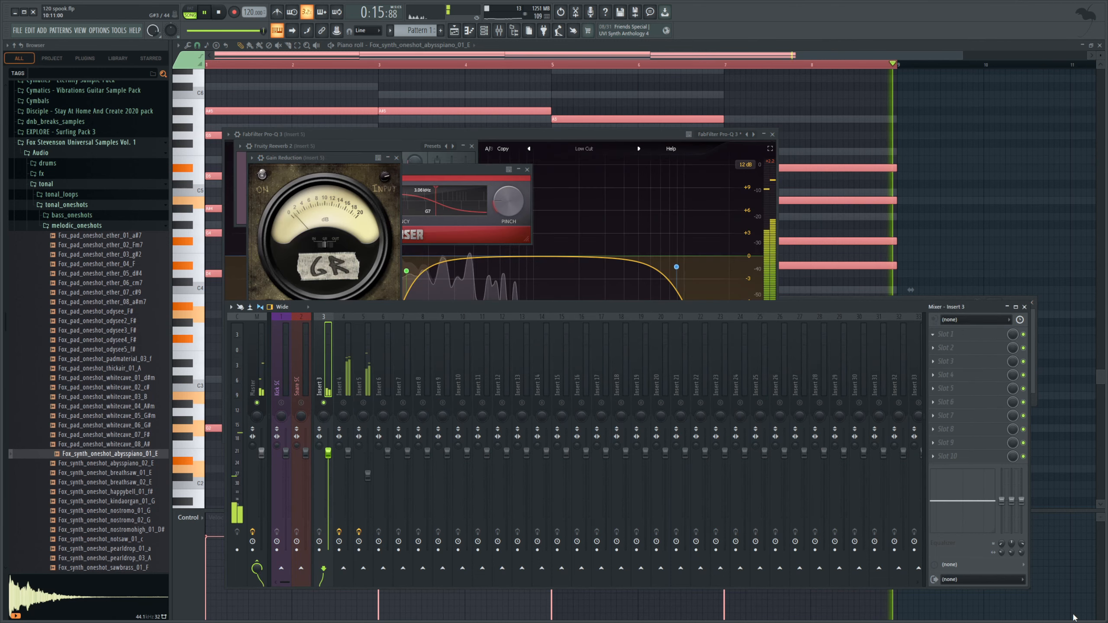
Load Fruity Reeverb 2 in the first effect slot of Insert 3 and adjust its wet level during playback
{"action": "key", "text": "space"}
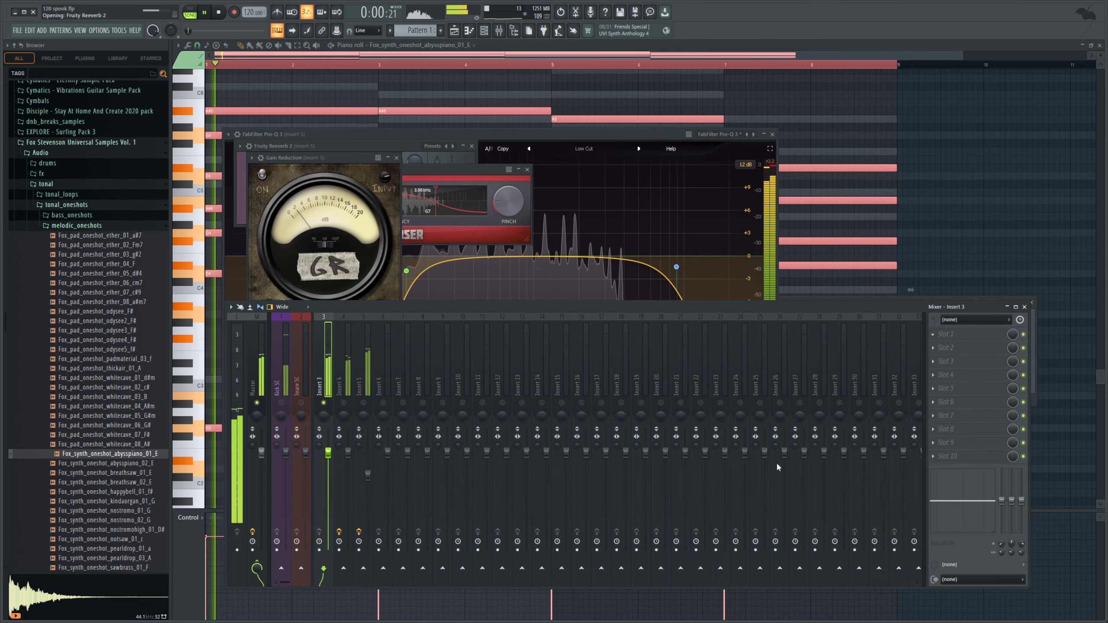
{"action": "left_click", "coordinate": [966, 334]}
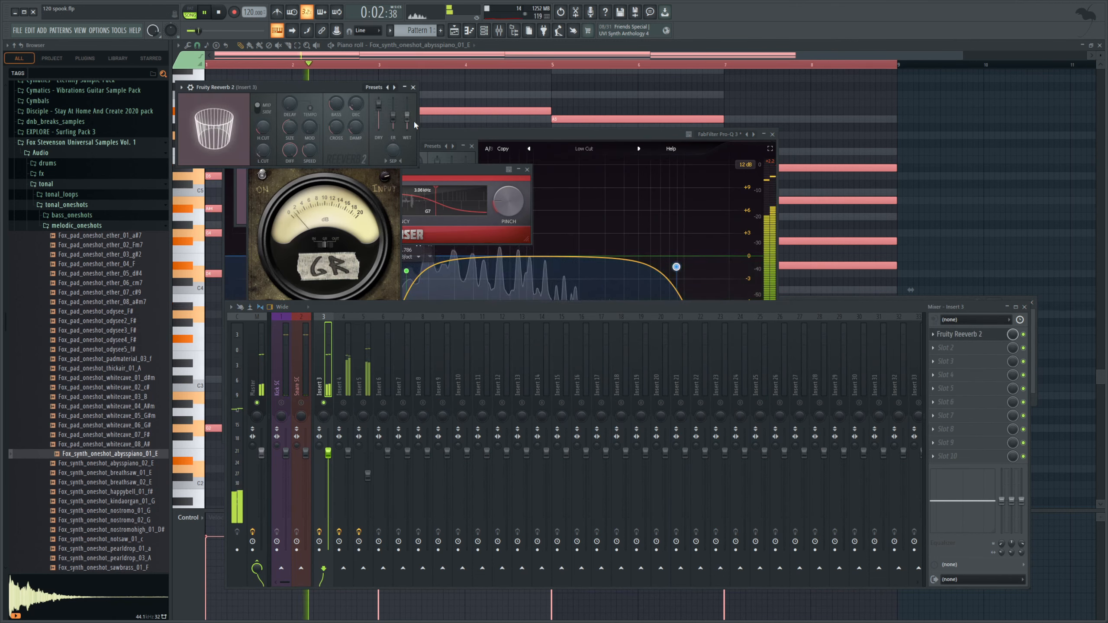
{"action": "left_click_drag", "start_coordinate": [407, 117], "coordinate": [406, 110]}
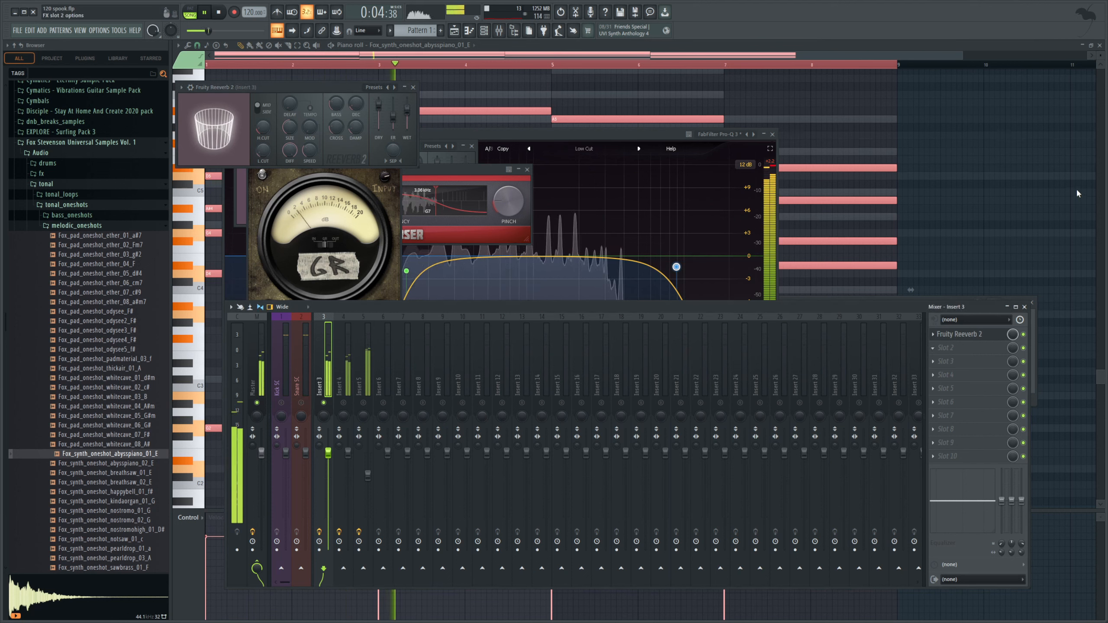
{"action": "left_click", "coordinate": [1062, 167]}
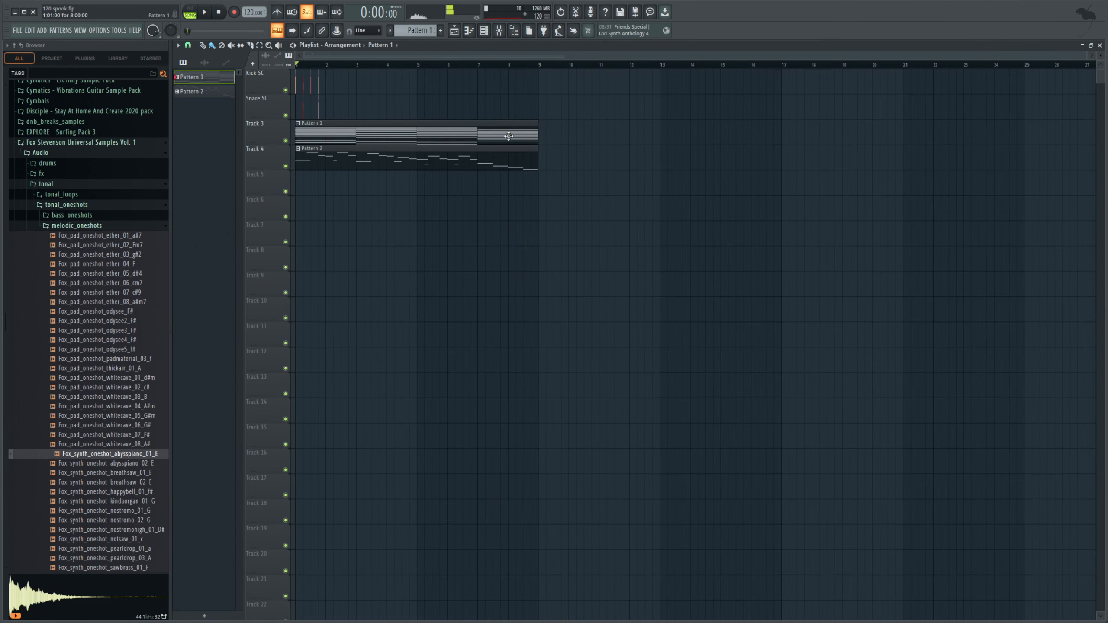
Duplicate the Pattern 1 and Pattern 2 clips at bar 9 and set the playback start there
{"action": "left_click", "coordinate": [568, 136]}
{"action": "left_click", "coordinate": [523, 160]}
{"action": "left_click", "coordinate": [546, 160]}
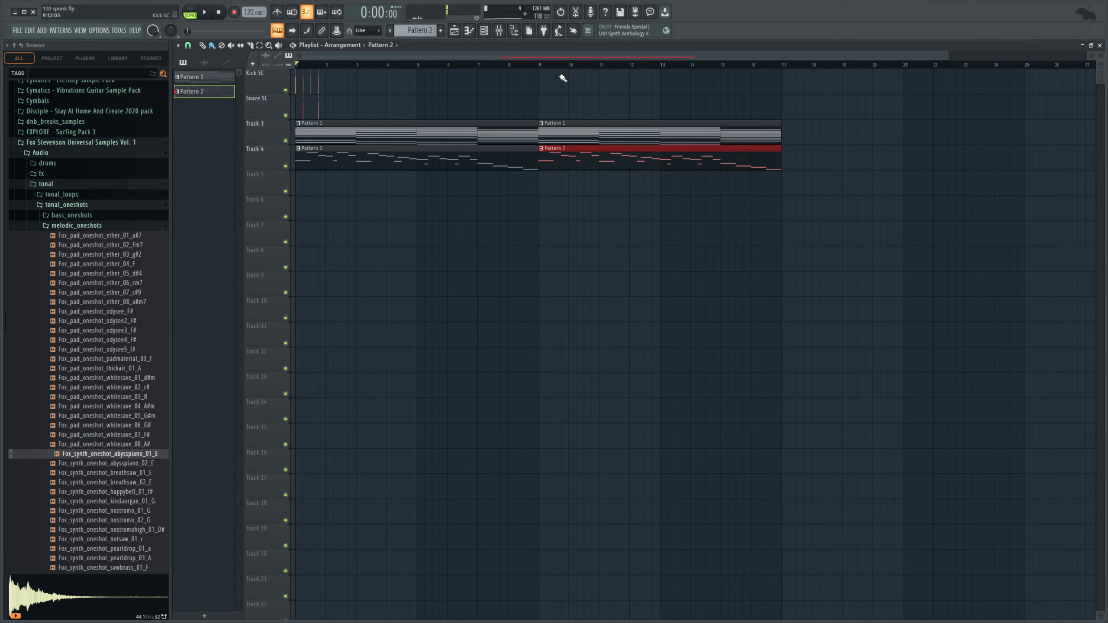
{"action": "left_click", "coordinate": [547, 66]}
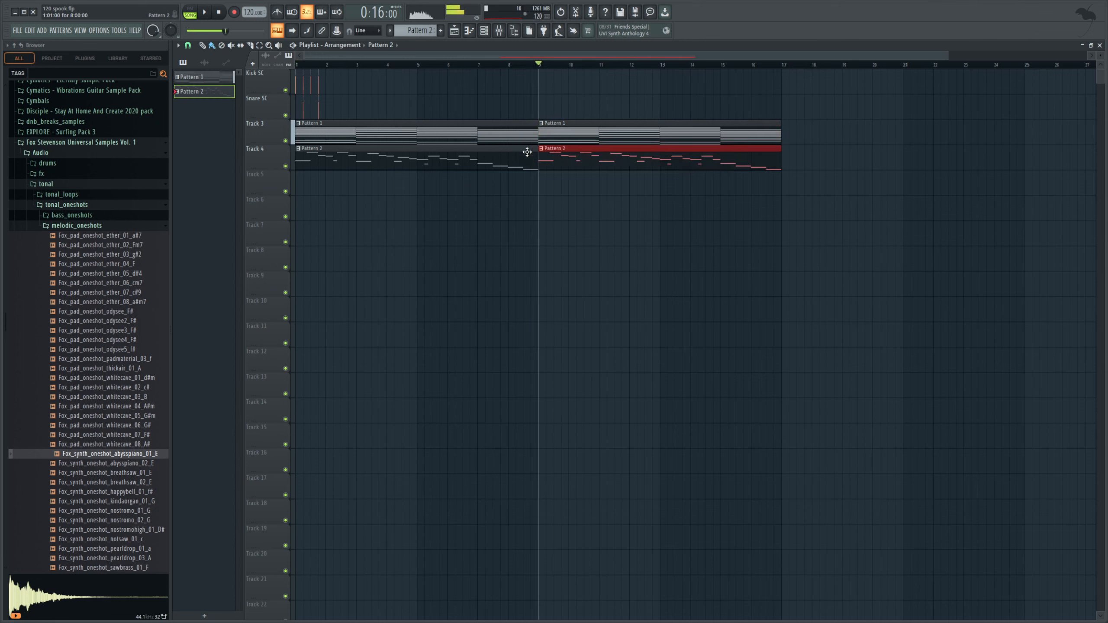
Move the abysspiano chords into Pattern 3 and place its clips at bars 1 and 9 on Track 5
{"action": "left_click", "coordinate": [485, 30]}
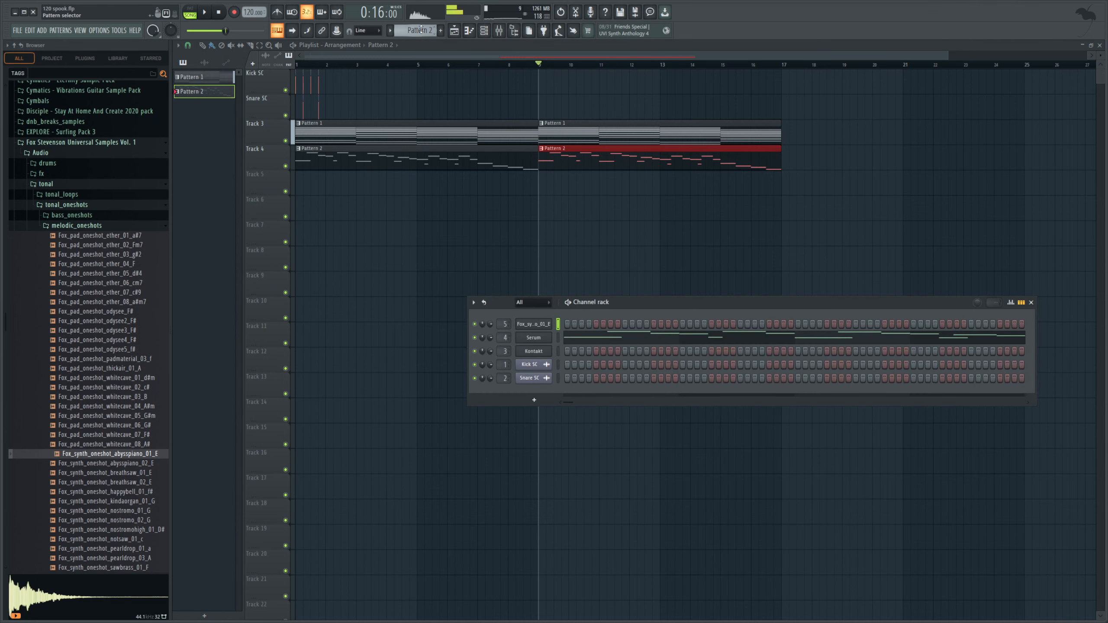
{"action": "scroll", "coordinate": [421, 30], "scroll_direction": "down", "scroll_amount": 1}
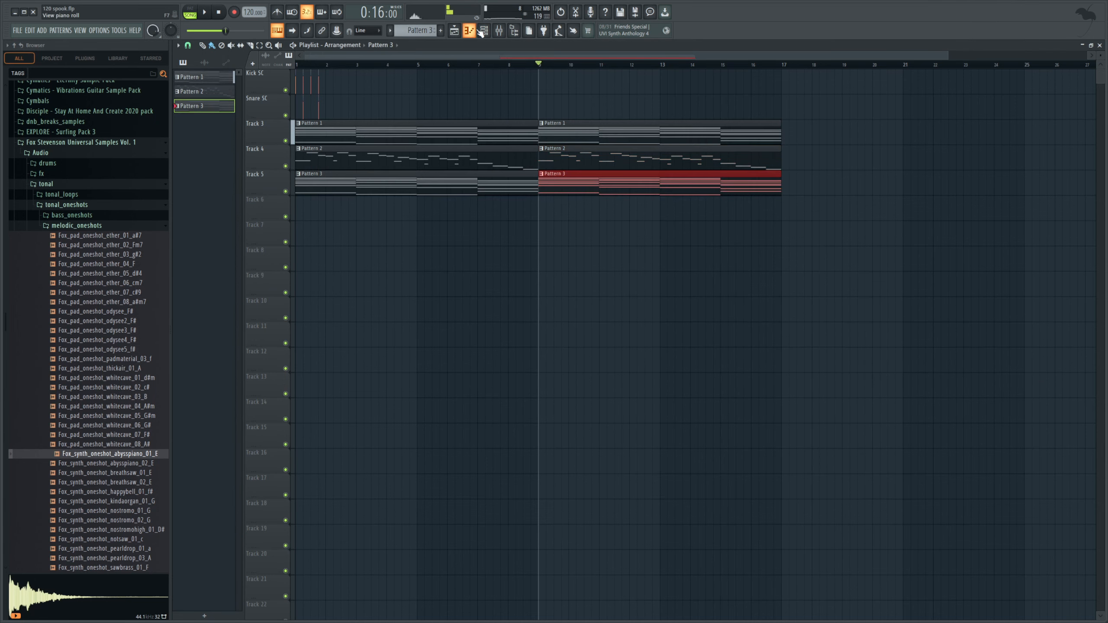
{"action": "left_click", "coordinate": [469, 31]}
{"action": "left_click", "coordinate": [455, 31]}
Switch to Pattern 4, add a second Serum channel, and paste the chord notes into it
{"action": "left_click", "coordinate": [484, 30]}
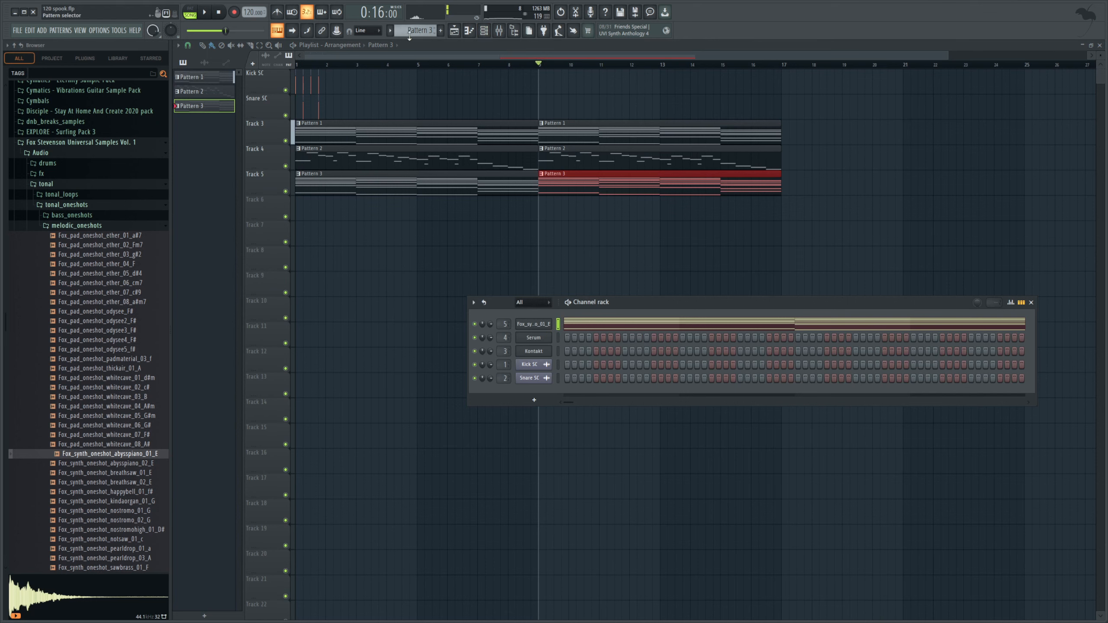
{"action": "scroll", "coordinate": [412, 32], "scroll_direction": "down", "scroll_amount": 1}
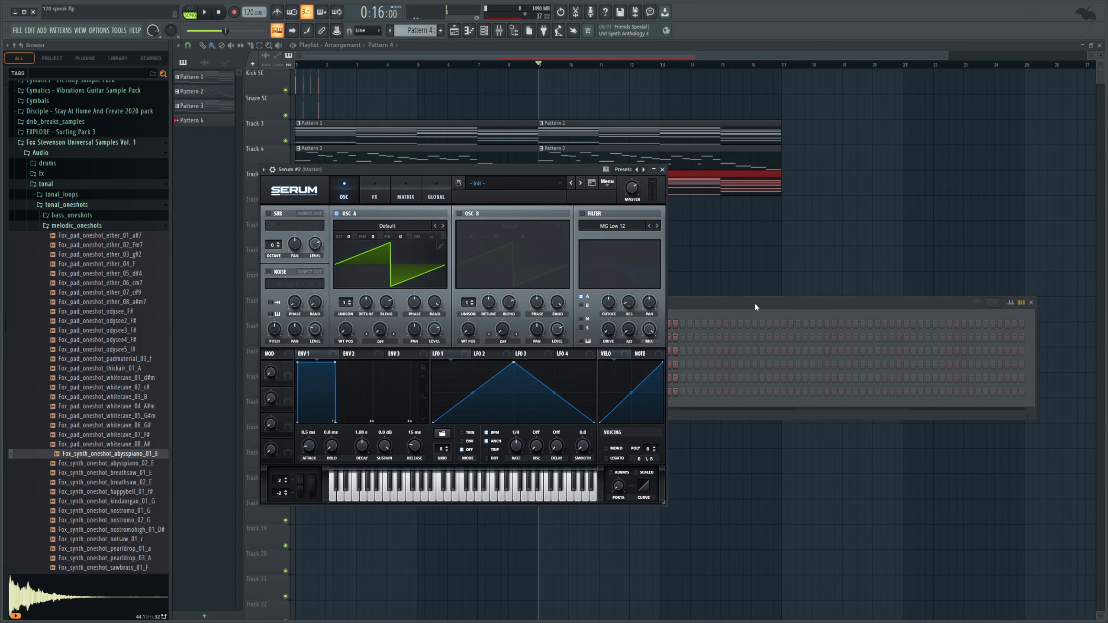
{"action": "left_click", "coordinate": [753, 301]}
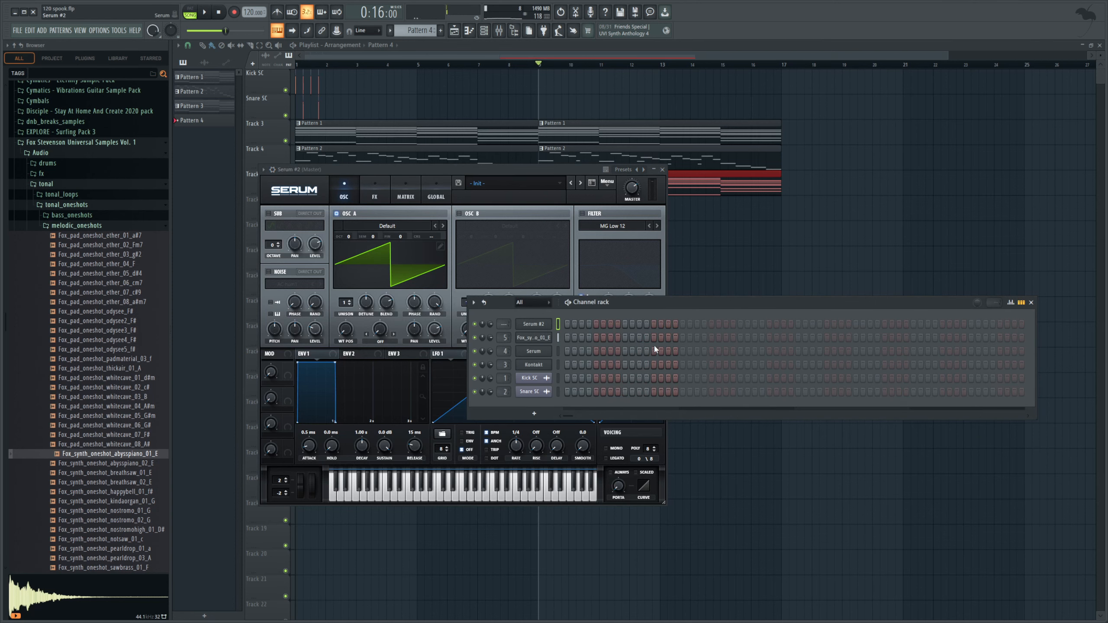
{"action": "key", "text": "ctrl+v"}
Open the second Serum's miscellaneous channel settings while auditioning its chords in the song
{"action": "left_click", "coordinate": [274, 171]}
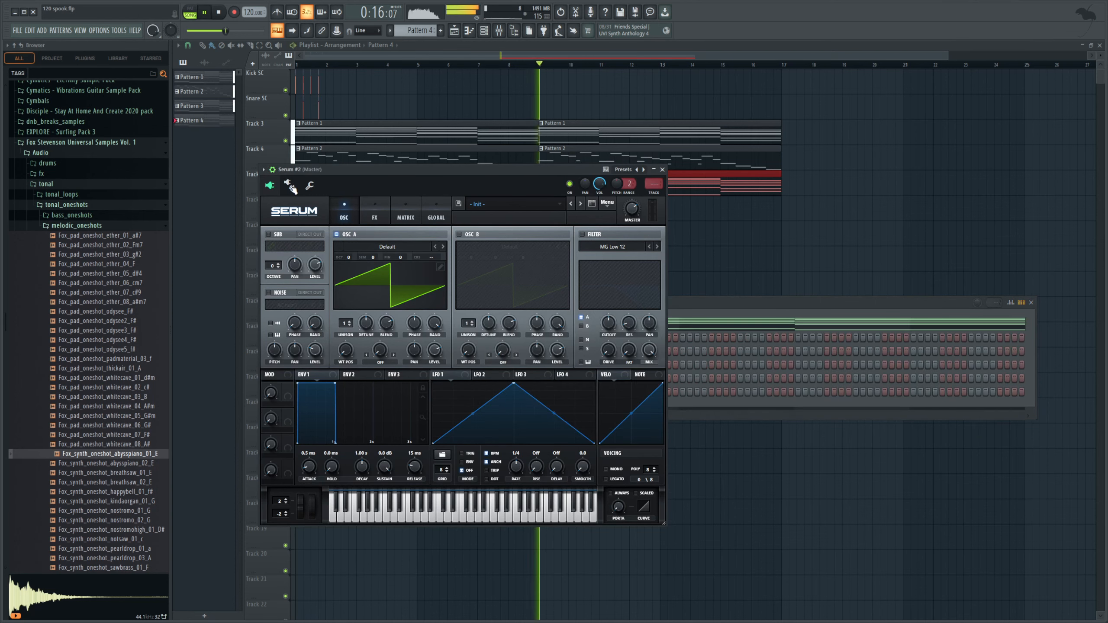
{"action": "left_click", "coordinate": [310, 186]}
{"action": "left_click", "coordinate": [574, 313]}
{"action": "key", "text": "space"}
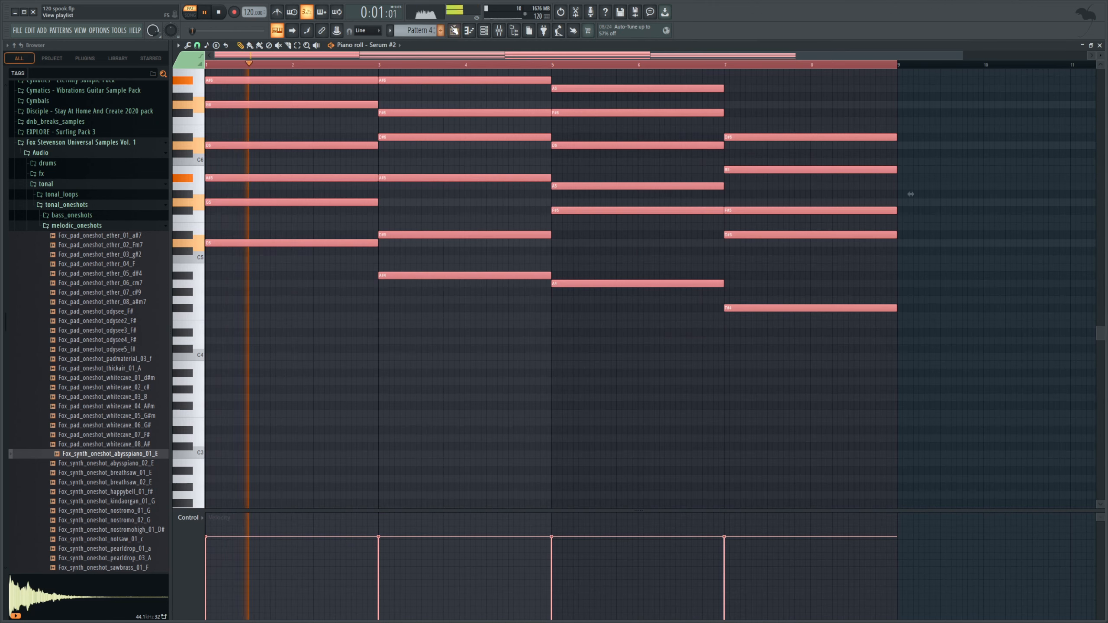
Place a Pattern 4 clip at bar 9 on Track 6 and play the song from just before it
{"action": "left_click", "coordinate": [449, 30]}
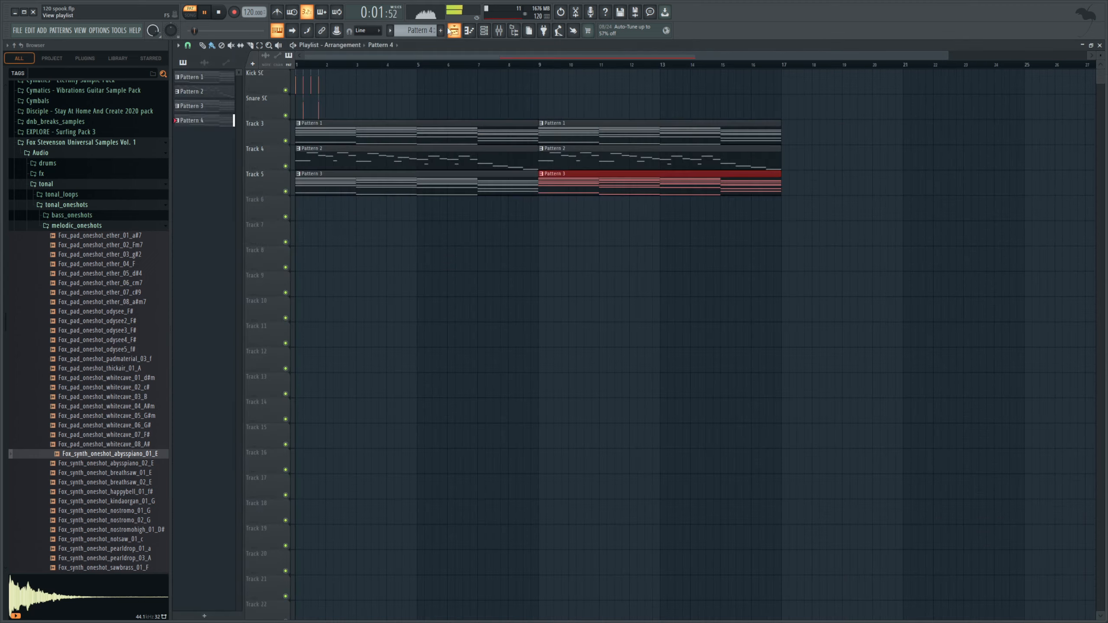
{"action": "left_click", "coordinate": [537, 209]}
{"action": "right_click", "coordinate": [554, 207]}
{"action": "left_click", "coordinate": [547, 208]}
{"action": "left_click", "coordinate": [524, 64]}
{"action": "key", "text": "space"}
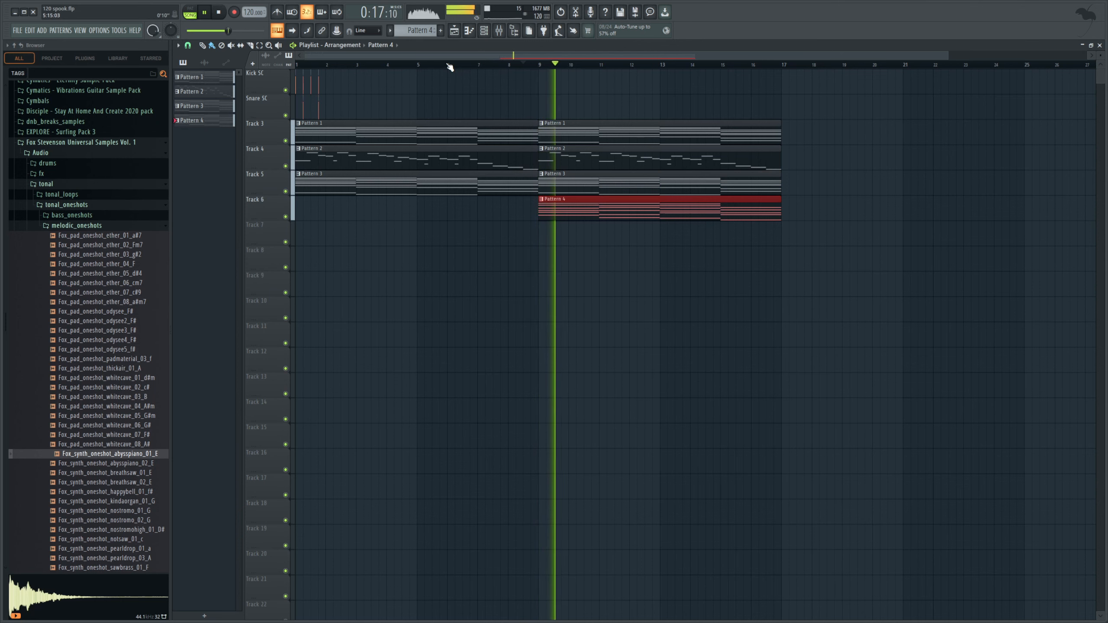
Lower the volume of Insert 6 slightly in the mixer, then stop playback and close the mixer
{"action": "key", "text": "F9"}
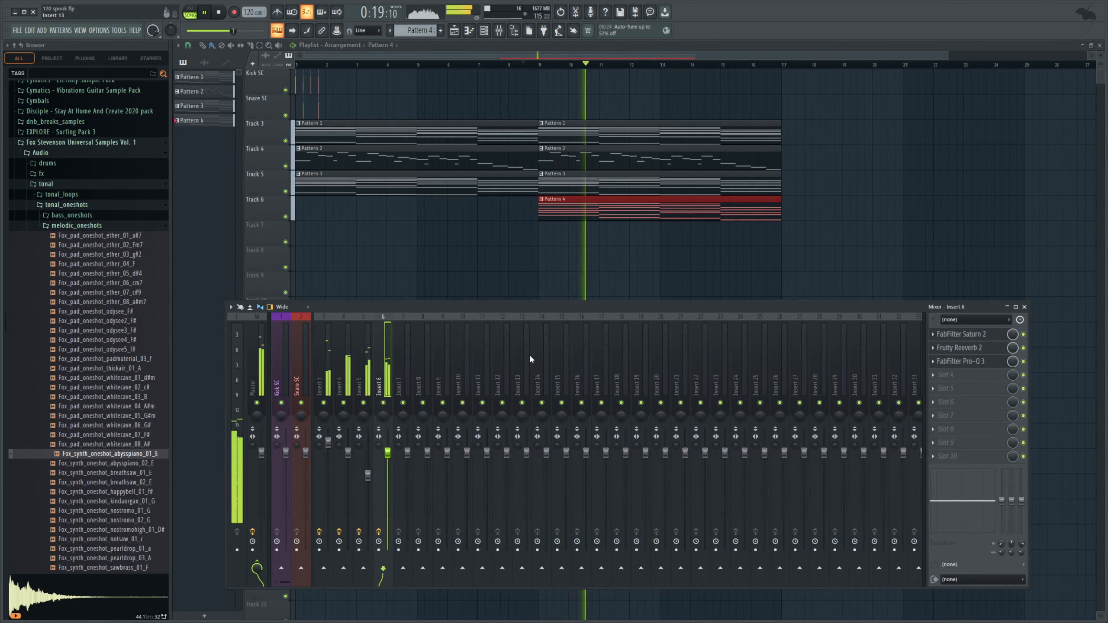
{"action": "left_click_drag", "start_coordinate": [388, 452], "coordinate": [388, 455]}
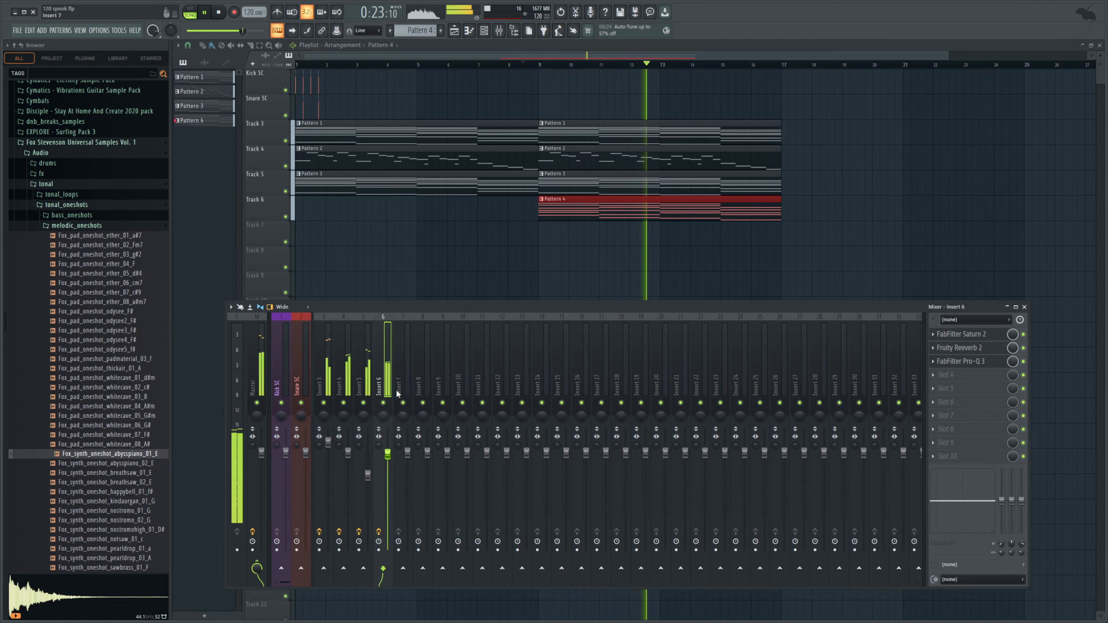
{"action": "key", "text": "space"}
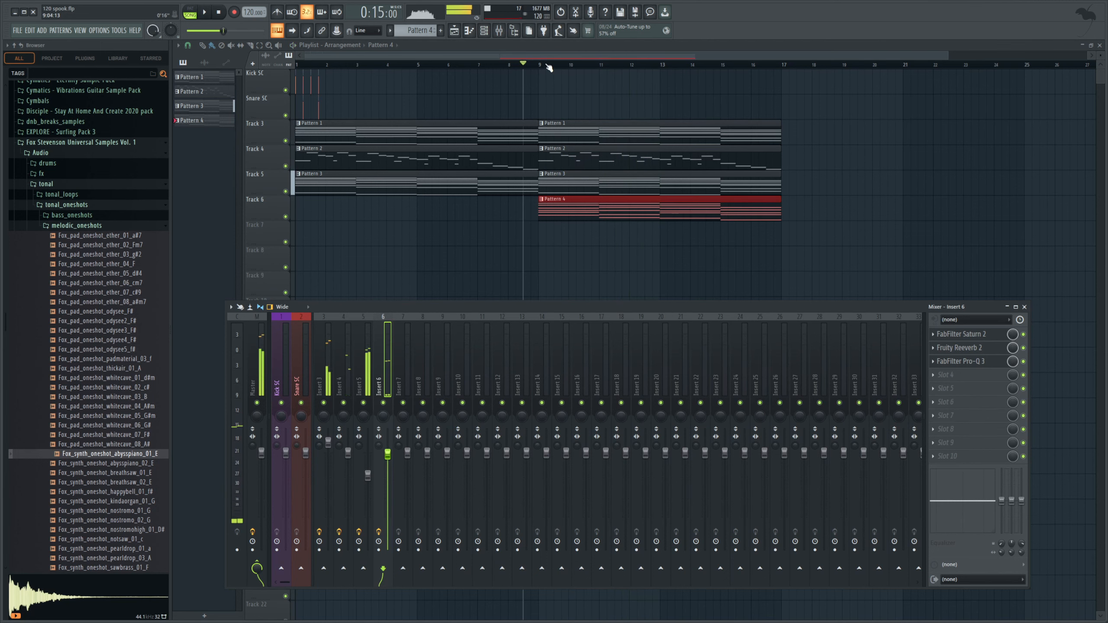
{"action": "key", "text": "F9"}
Solo Insert 3 in the mixer and play the song from bar 9
{"action": "left_click", "coordinate": [548, 65]}
{"action": "left_click", "coordinate": [487, 39]}
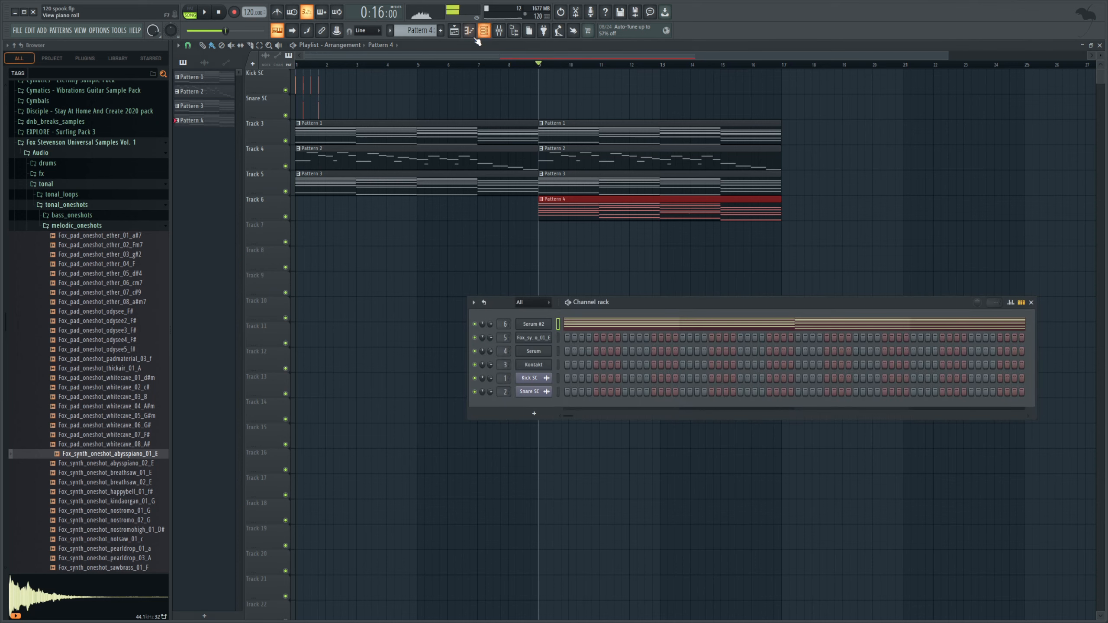
{"action": "left_click", "coordinate": [500, 35]}
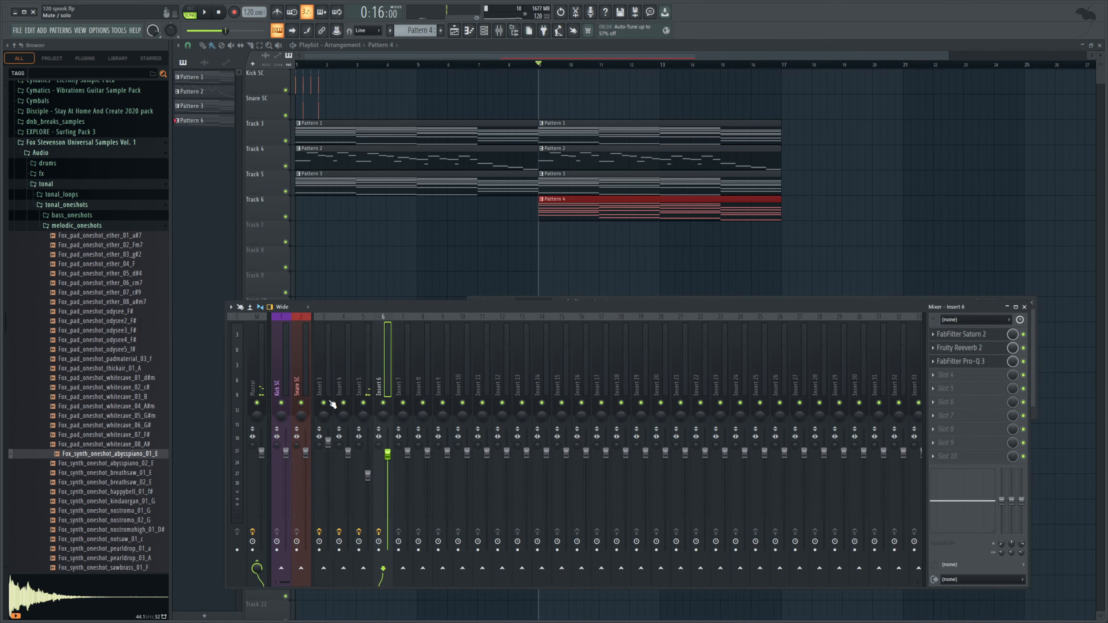
{"action": "left_click", "coordinate": [321, 389]}
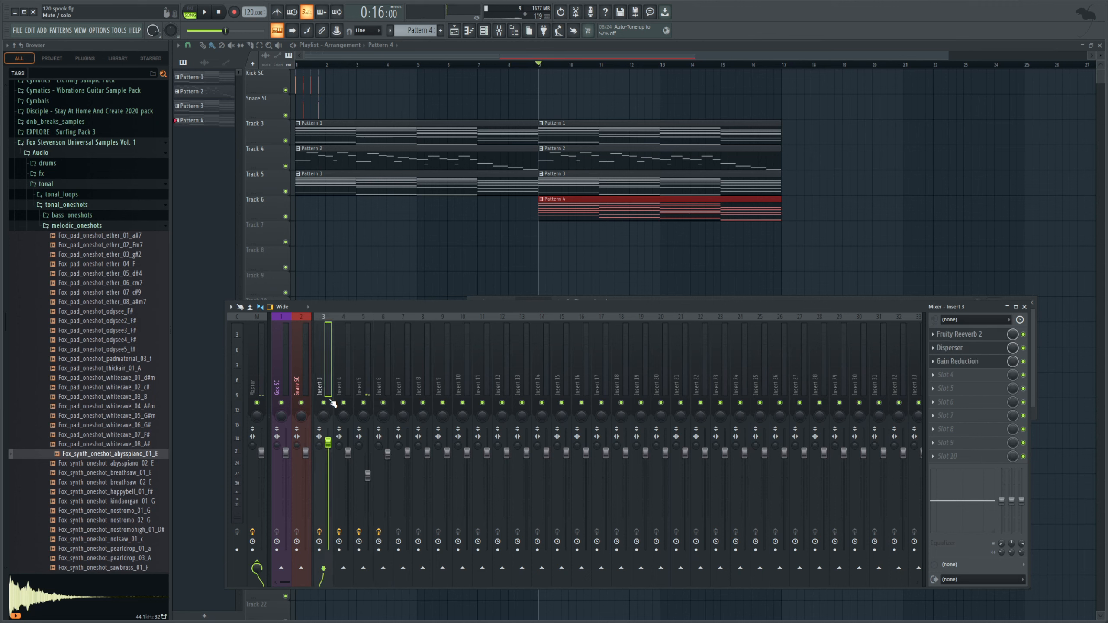
{"action": "right_click", "coordinate": [324, 402]}
{"action": "key", "text": "space"}
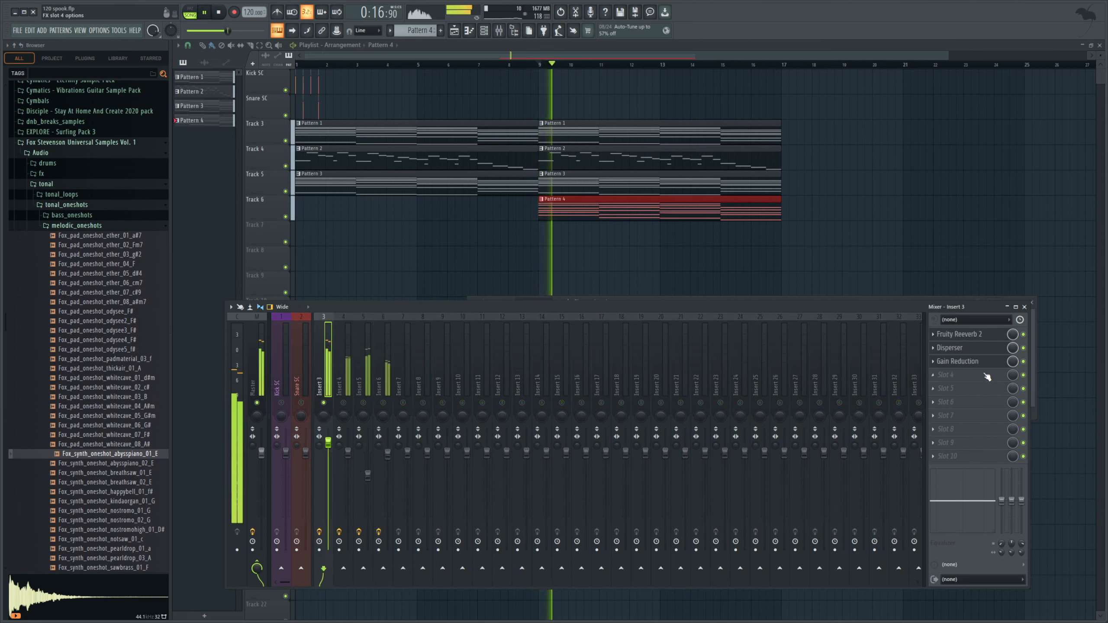
Load FabFilter Pro-Q 3 in slot 4 of Insert 3 and set a 24 dB/oct low cut at about 193 Hz
{"action": "left_click", "coordinate": [1071, 124]}
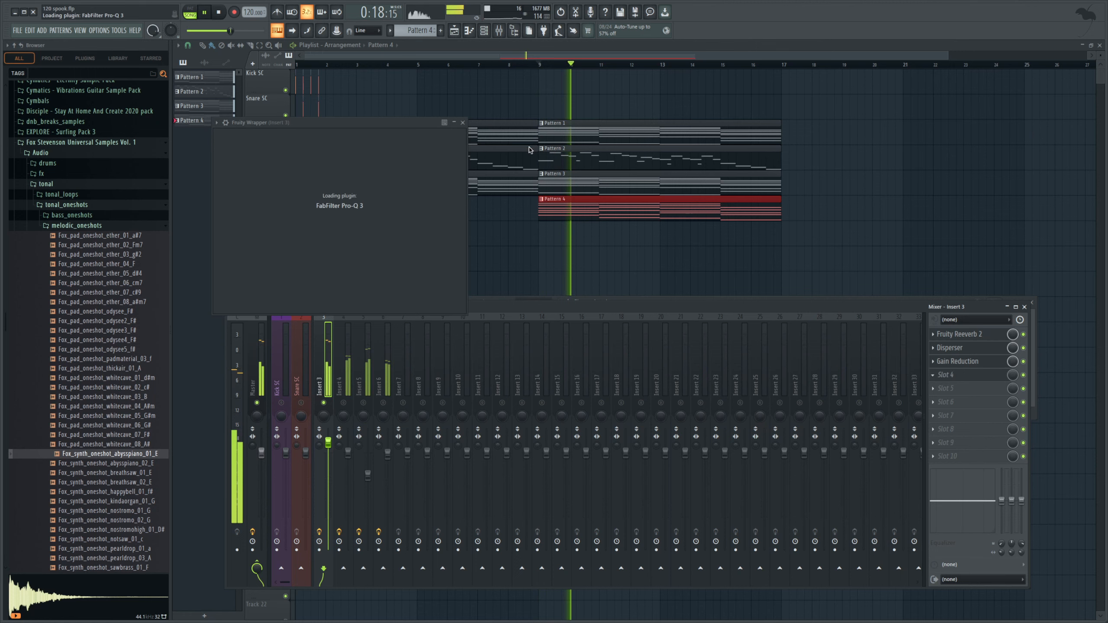
{"action": "key", "text": "space"}
{"action": "left_click", "coordinate": [326, 244]}
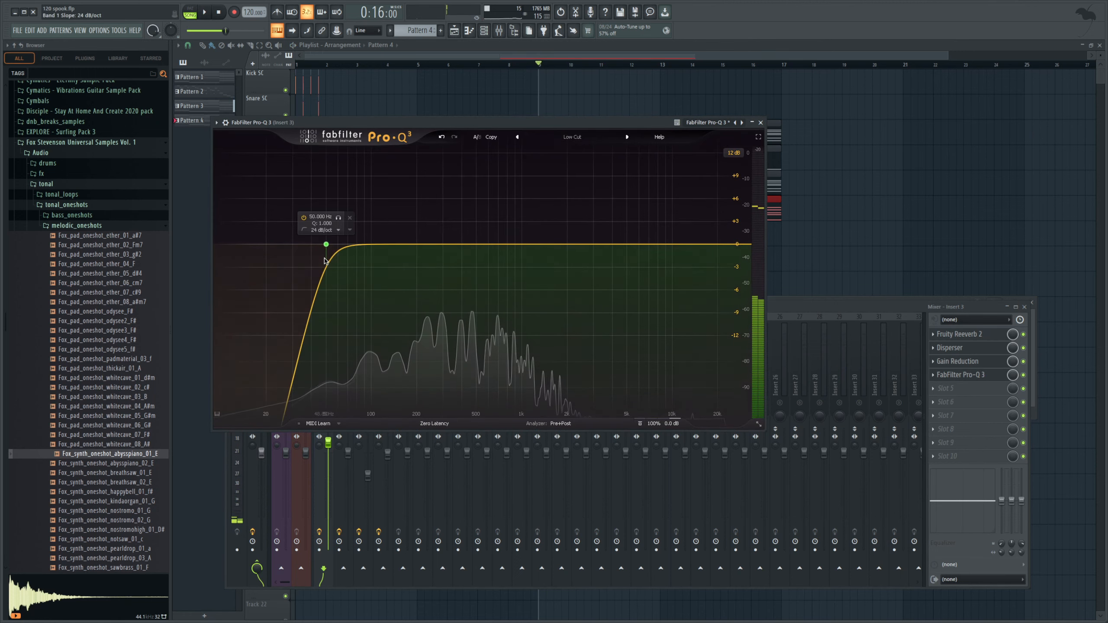
{"action": "key", "text": "space"}
{"action": "left_click_drag", "start_coordinate": [330, 254], "coordinate": [414, 252]}
{"action": "key", "text": "space"}
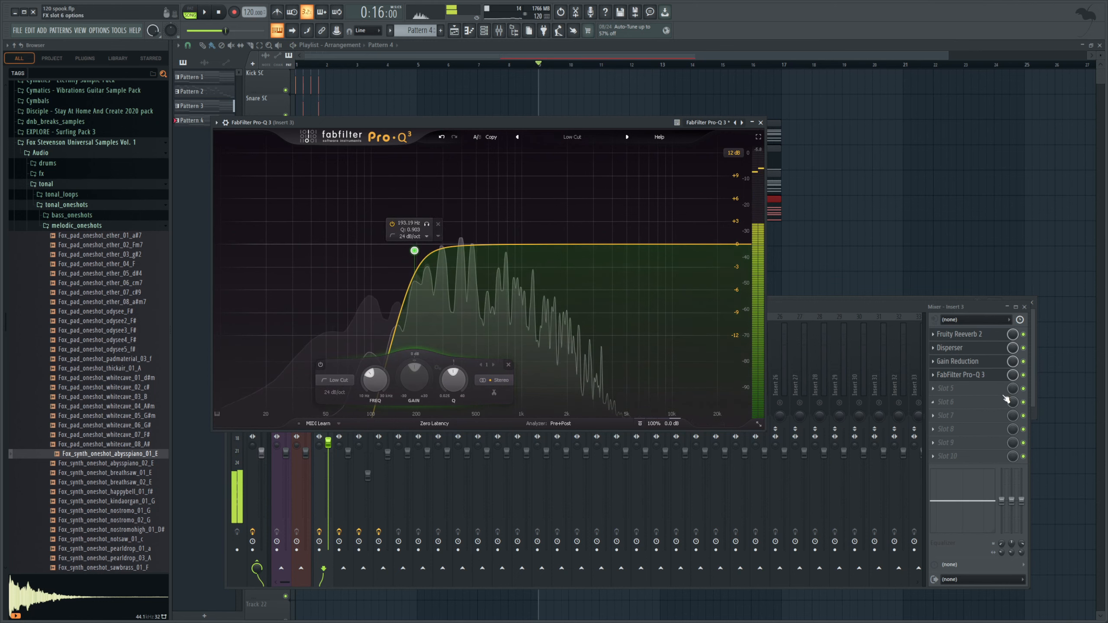
Automate the Pro-Q 3 mix level on Track 7 with a step up at bar 9, and open the channel rack
{"action": "left_click", "coordinate": [1024, 396]}
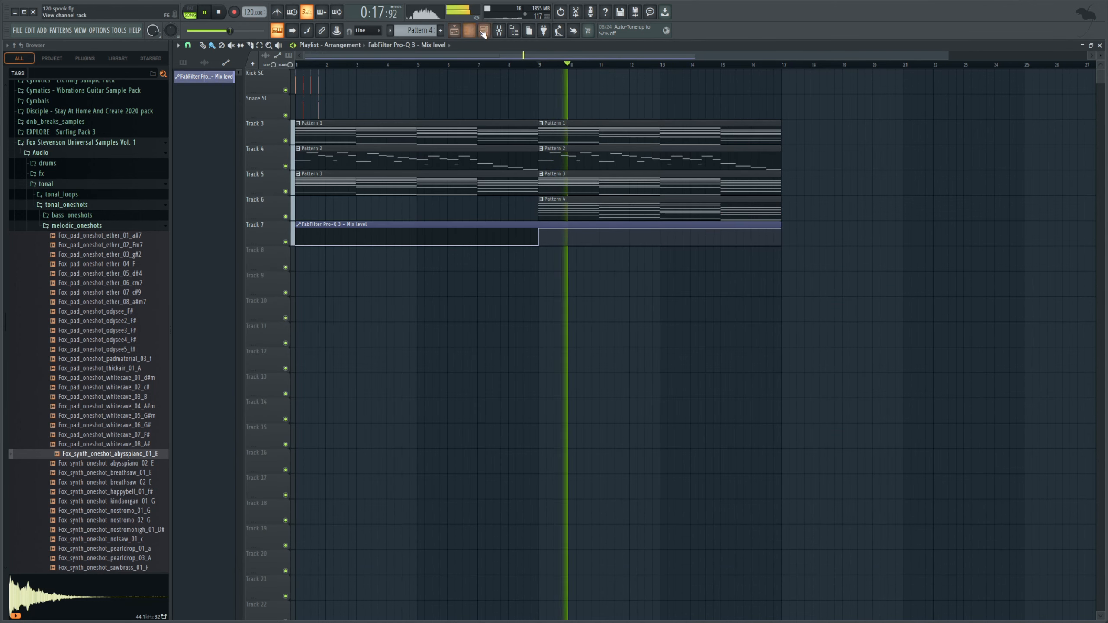
{"action": "key", "text": "F6"}
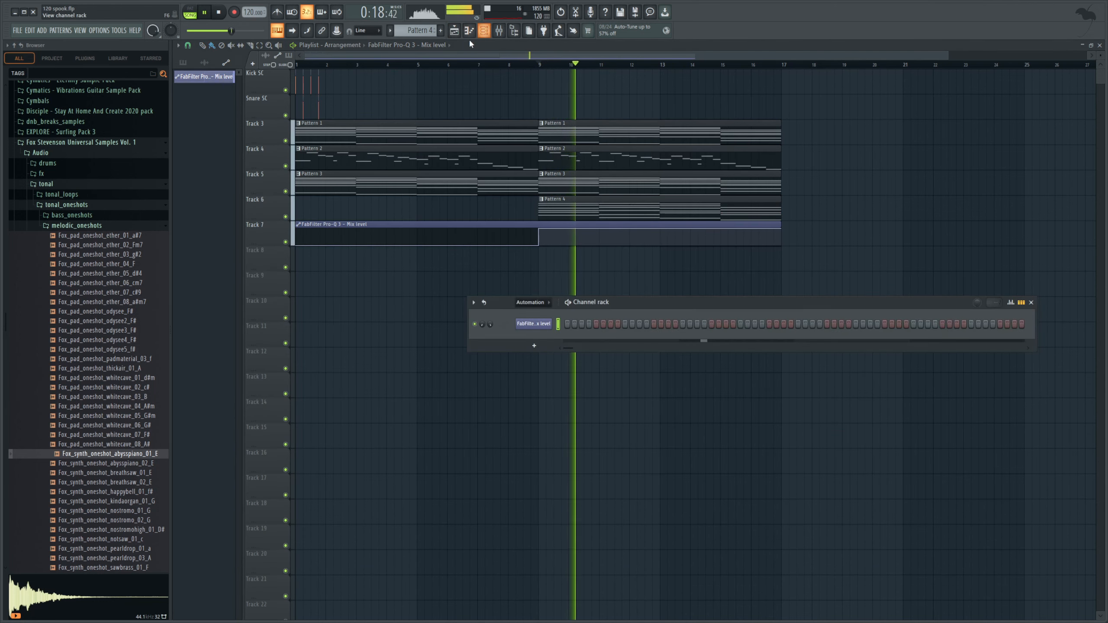
{"action": "key", "text": "space"}
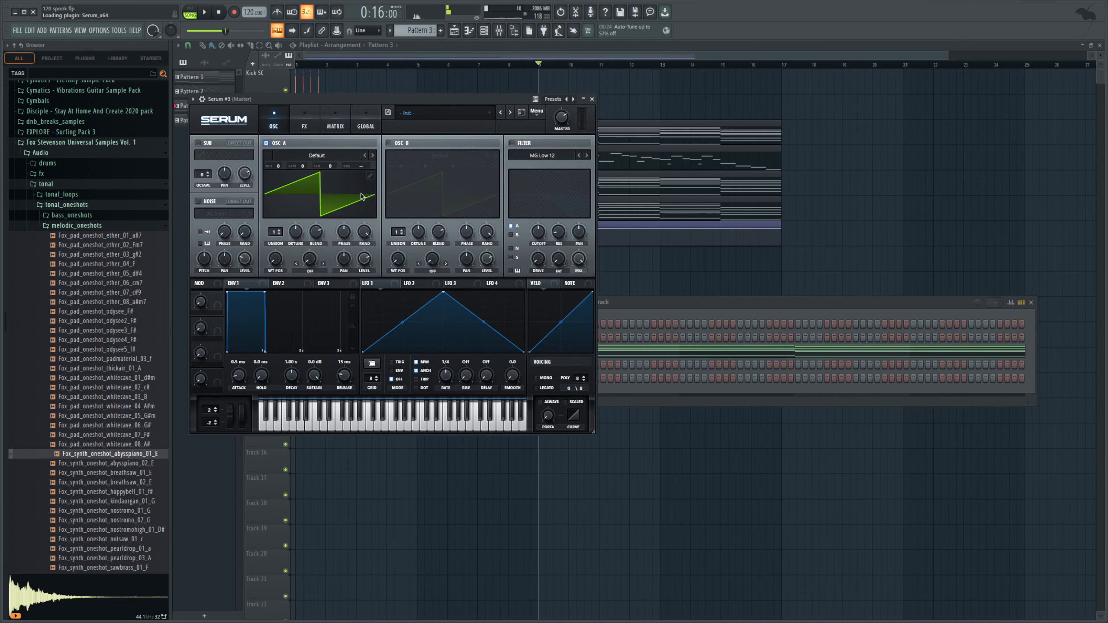
Enable OSC B in Serum #3 and draw descending low harmonics, ending around bin 10, in its wavetable
{"action": "left_click", "coordinate": [390, 144]}
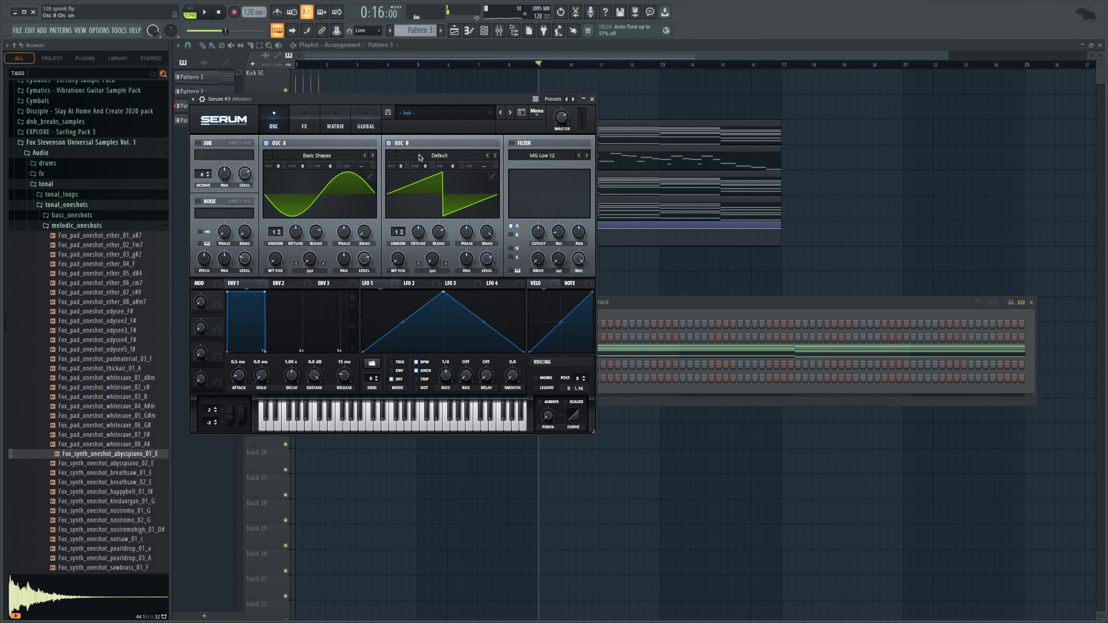
{"action": "left_click", "coordinate": [493, 177]}
{"action": "mouse_move", "coordinate": [223, 151]}
{"action": "left_mouse_down"}
{"action": "mouse_move", "coordinate": [229, 187]}
{"action": "mouse_move", "coordinate": [286, 165]}
{"action": "left_mouse_up"}
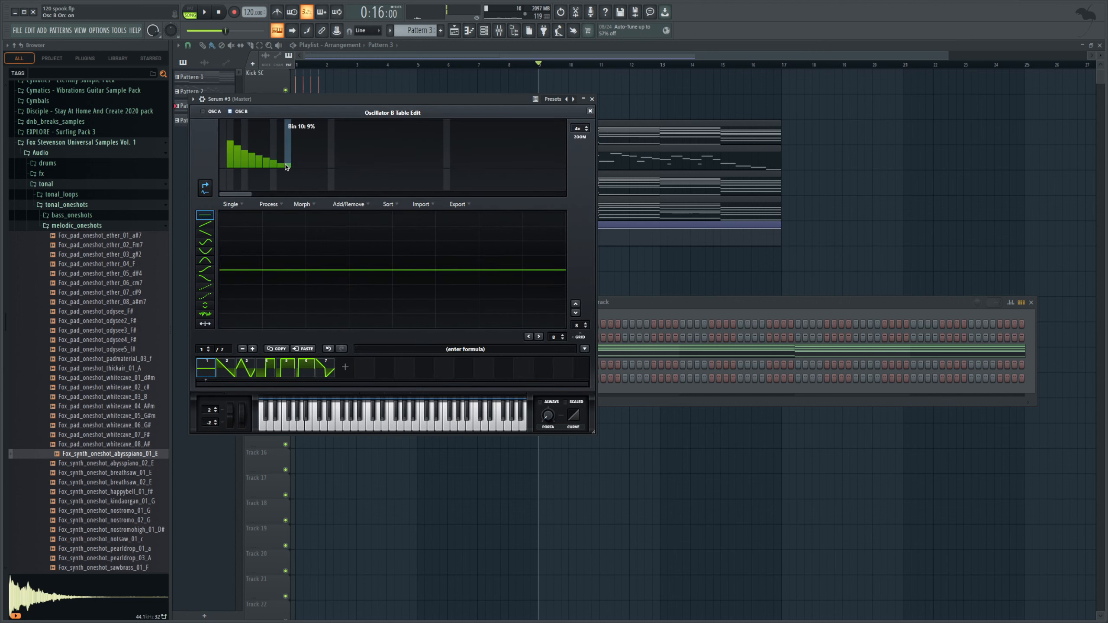
{"action": "left_click", "coordinate": [590, 110]}
{"action": "left_click", "coordinate": [640, 302]}
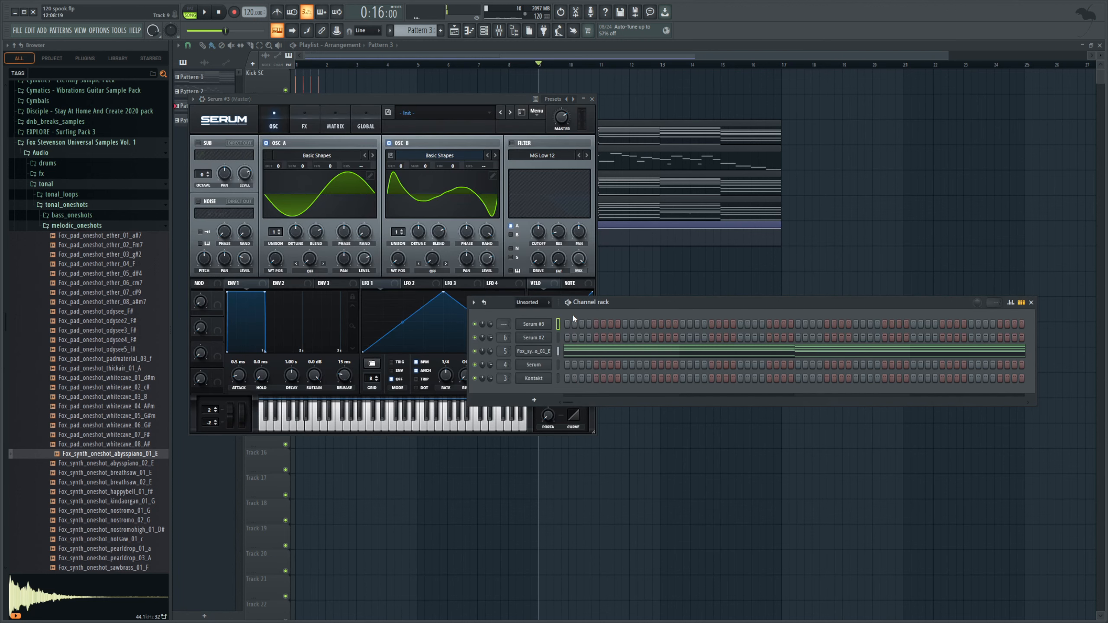
Write a short-note bass line for Serum #3 over bars 1 to 4, opening with alternating G2 and G3 notes
{"action": "key", "text": "F7"}
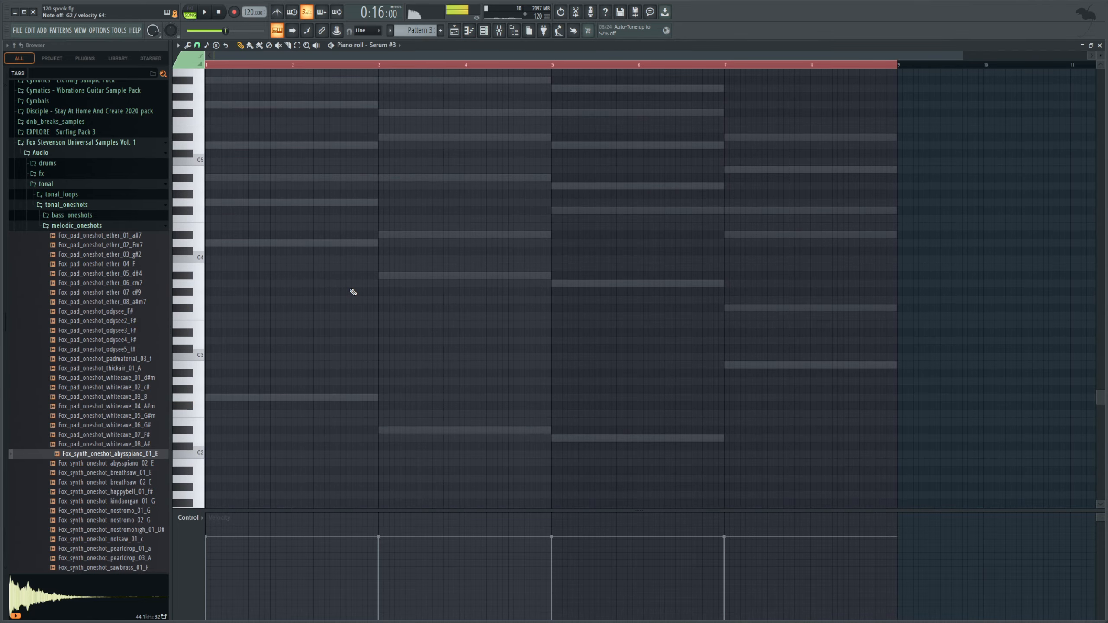
{"action": "key", "text": "space"}
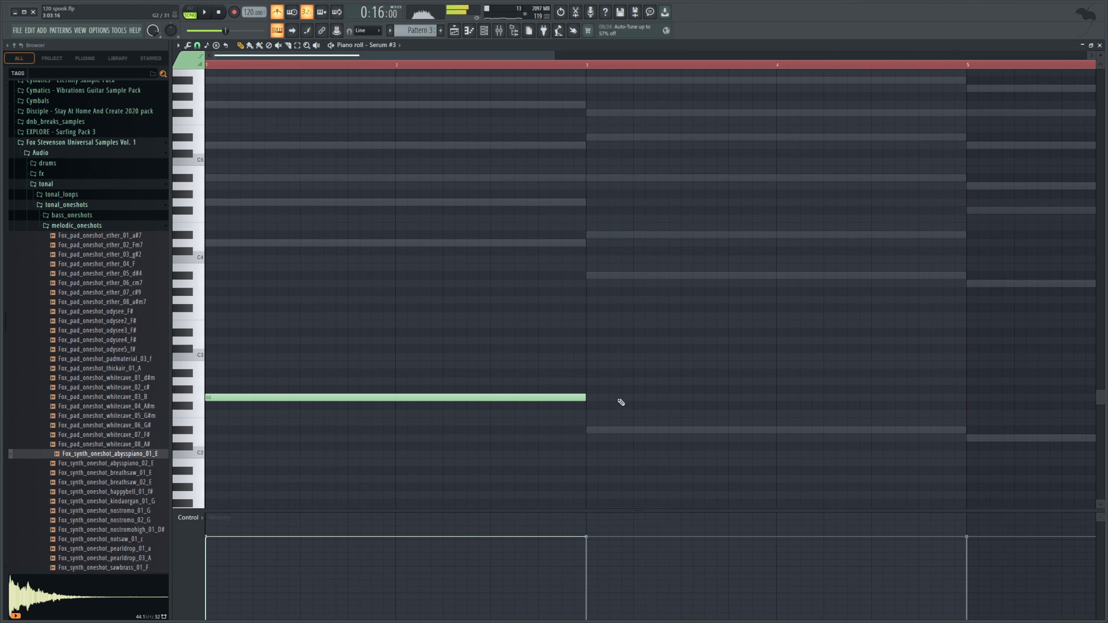
{"action": "left_click_drag", "start_coordinate": [582, 399], "coordinate": [262, 407]}
{"action": "key", "text": "space"}
{"action": "key", "text": "space"}
{"action": "left_click", "coordinate": [300, 287]}
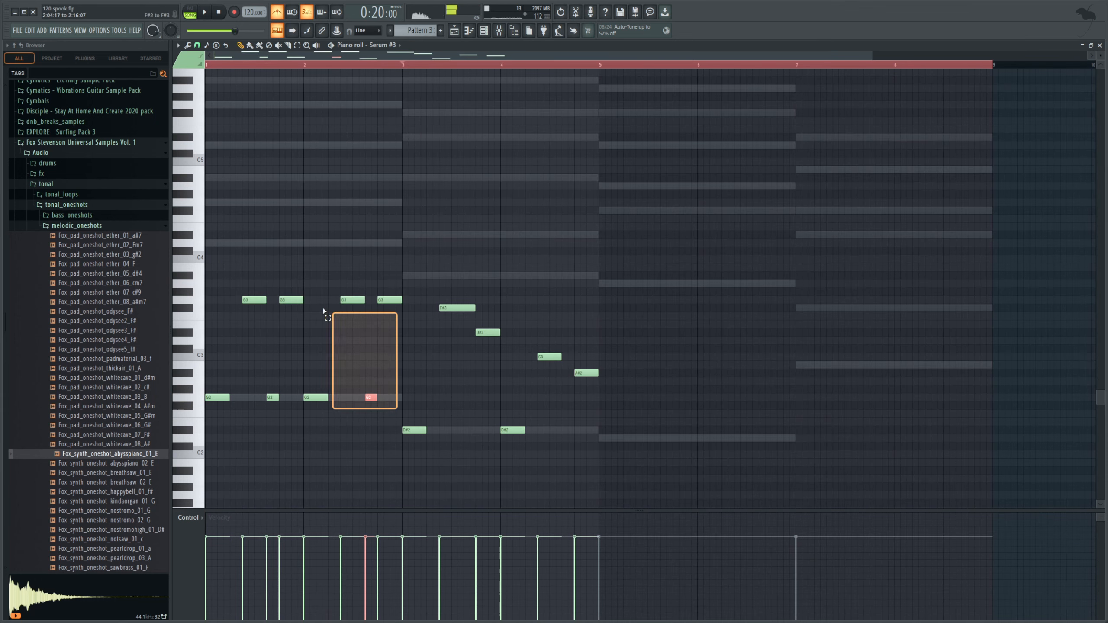
Copy the first two-bar bass phrase to bars 5 and 7, transposed to start on D2 and B2
{"action": "left_click_drag", "start_coordinate": [324, 310], "coordinate": [216, 296]}
{"action": "key", "text": "ctrl+v"}
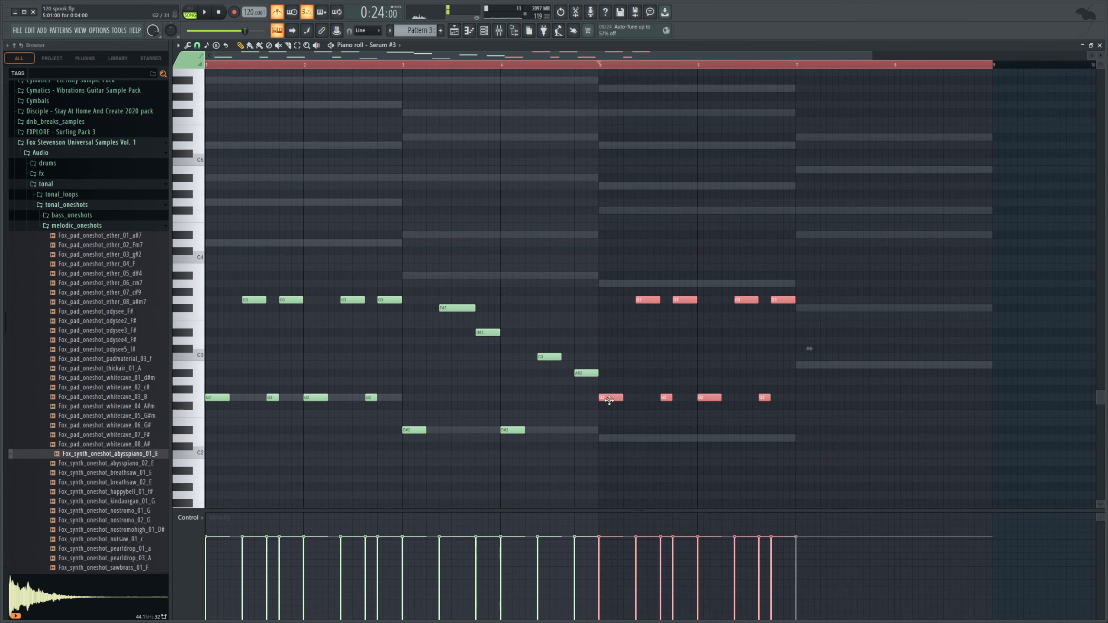
{"action": "left_click_drag", "start_coordinate": [609, 400], "coordinate": [610, 441]}
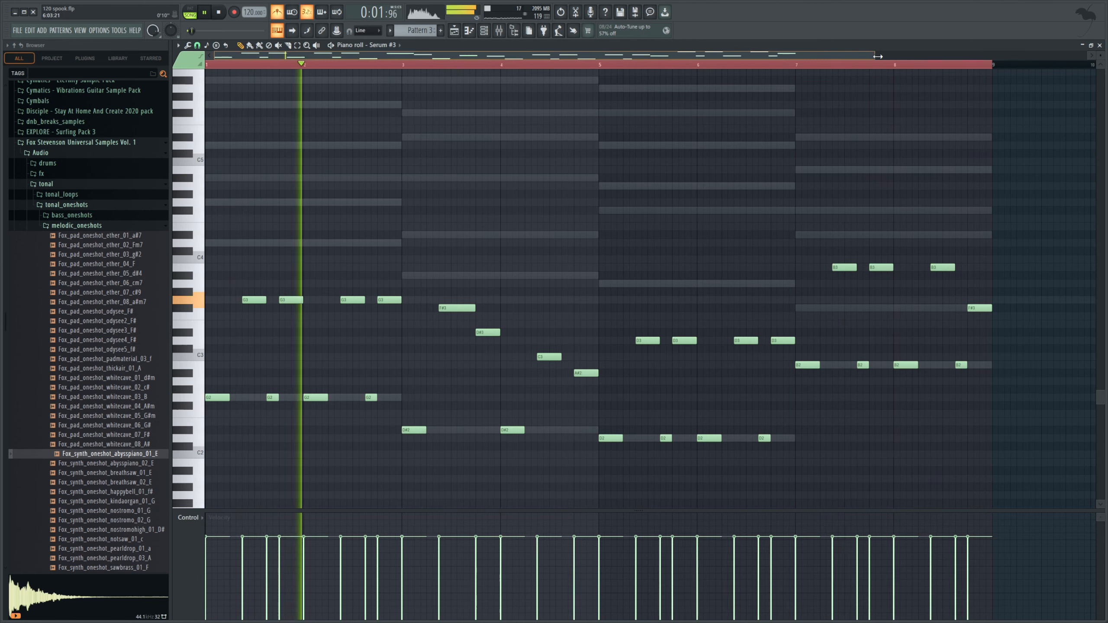
Check the whole Serum #3 bass line during playback and route its channel to mixer track 7
{"action": "left_click_drag", "start_coordinate": [878, 57], "coordinate": [1036, 56]}
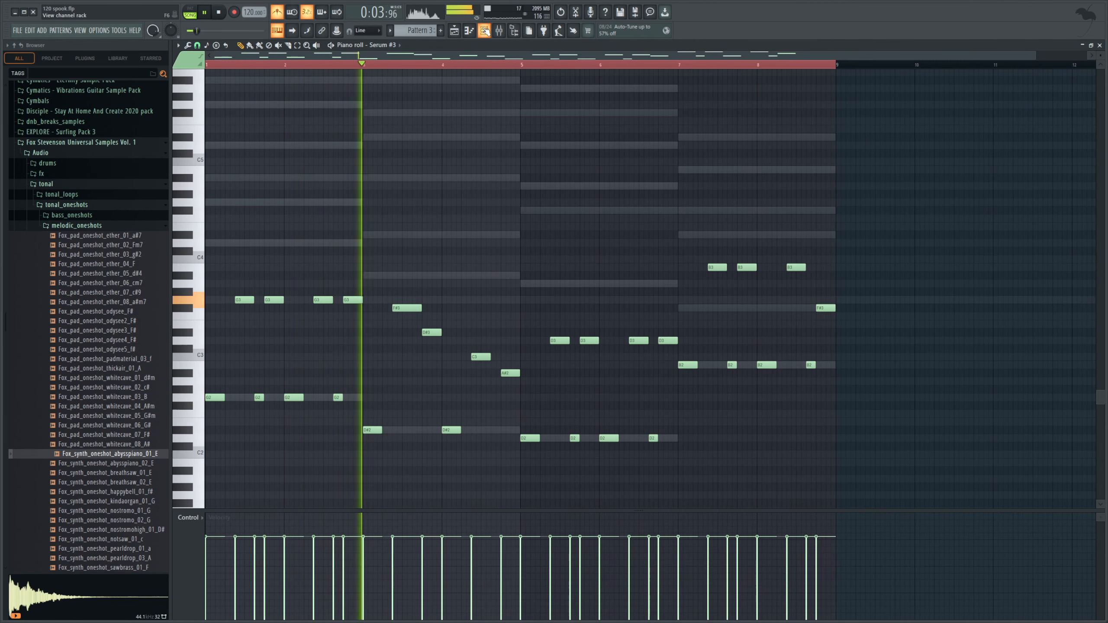
{"action": "left_click", "coordinate": [485, 30]}
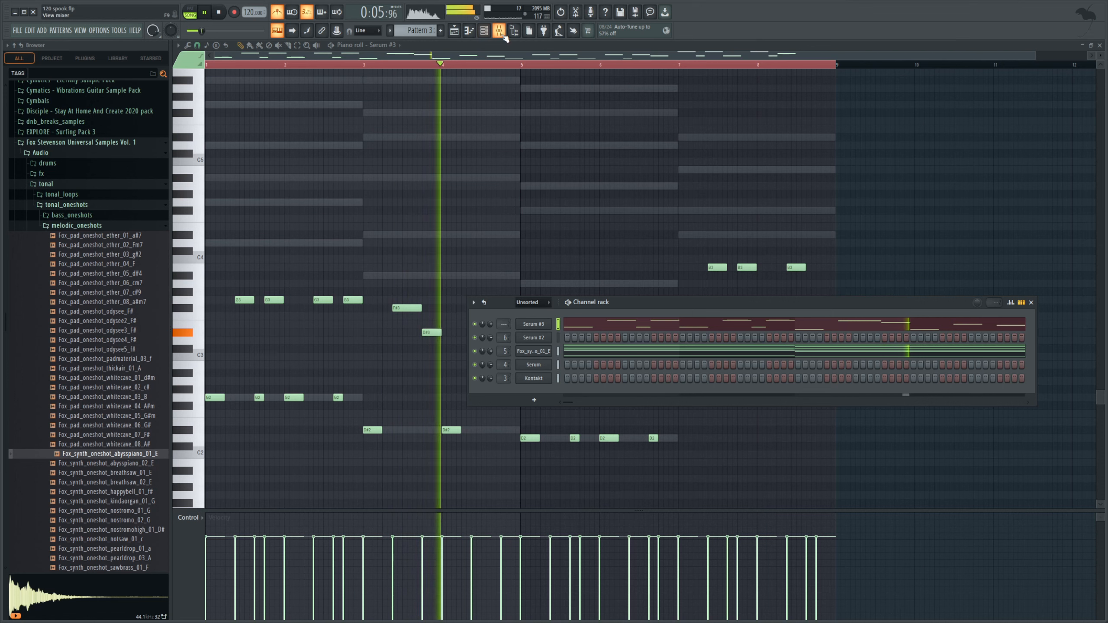
{"action": "left_click", "coordinate": [501, 34]}
{"action": "left_click", "coordinate": [485, 31]}
{"action": "key", "text": "space"}
{"action": "left_click_drag", "start_coordinate": [500, 329], "coordinate": [501, 316]}
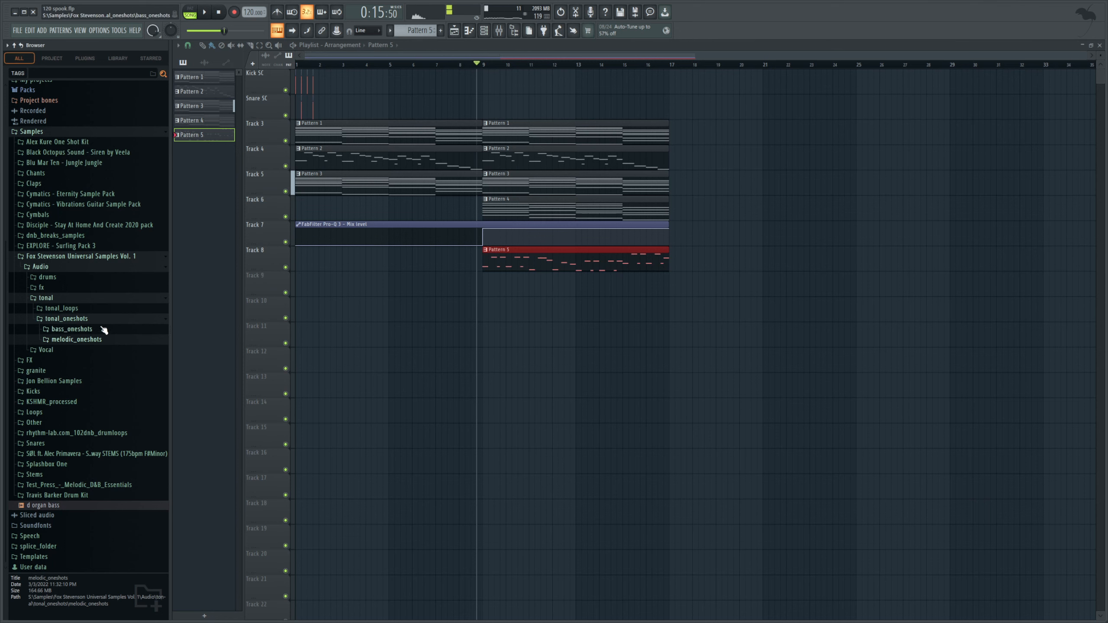
Add the Fox_FX_uplifter_10 sample at bar 9 on Track 9 with reduced volume and a long fade-in
{"action": "left_click", "coordinate": [41, 287]}
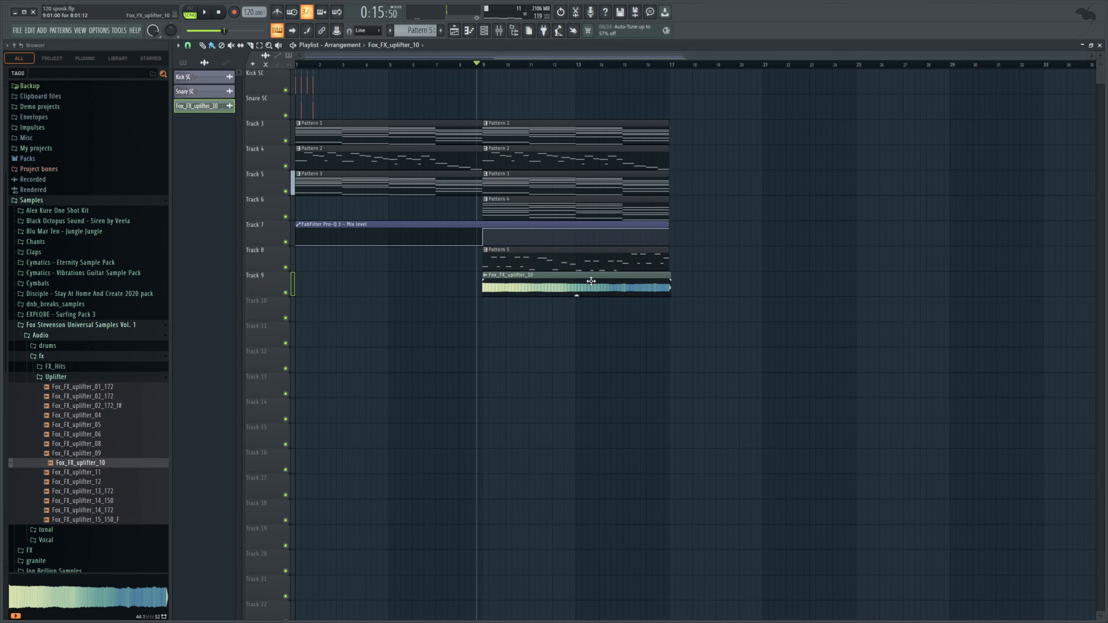
{"action": "left_click_drag", "start_coordinate": [577, 294], "coordinate": [576, 298]}
{"action": "key", "text": "space"}
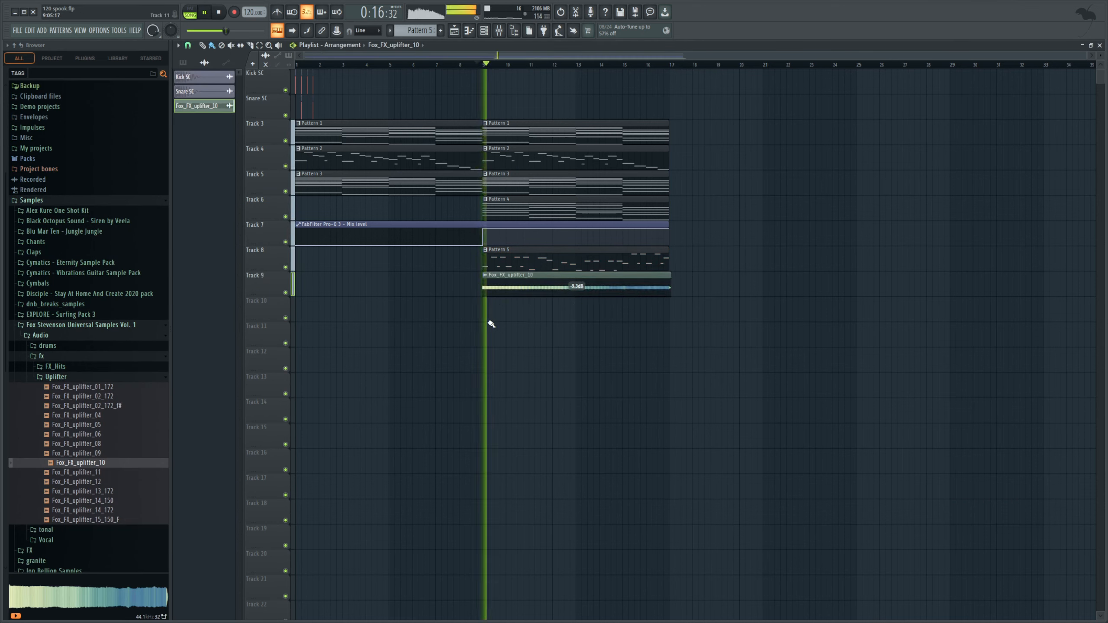
{"action": "left_click_drag", "start_coordinate": [482, 288], "coordinate": [576, 298]}
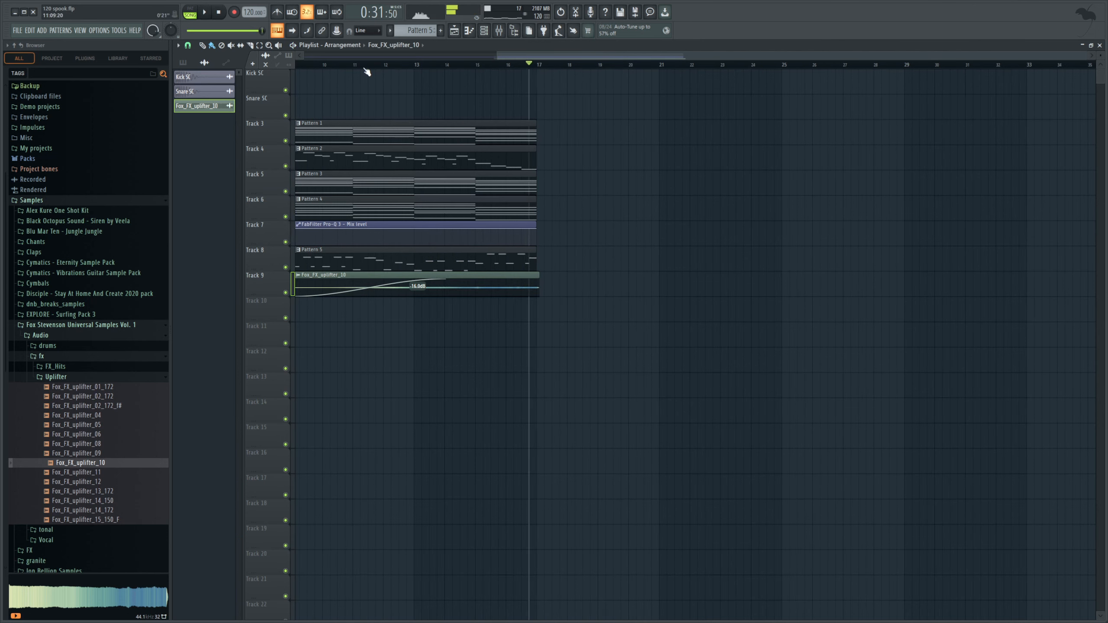
Cut the uplifter and the Pattern 1 to 5 clips so they end shortly before bar 17
{"action": "key", "text": "space"}
{"action": "left_click", "coordinate": [250, 45]}
{"action": "key", "text": "space"}
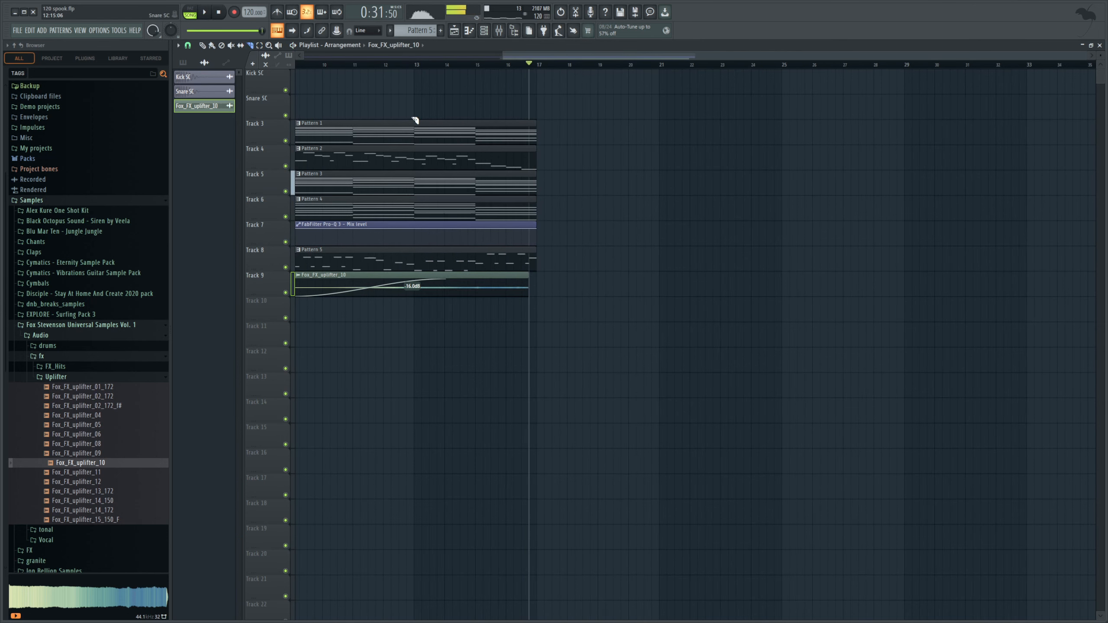
{"action": "key", "text": "p"}
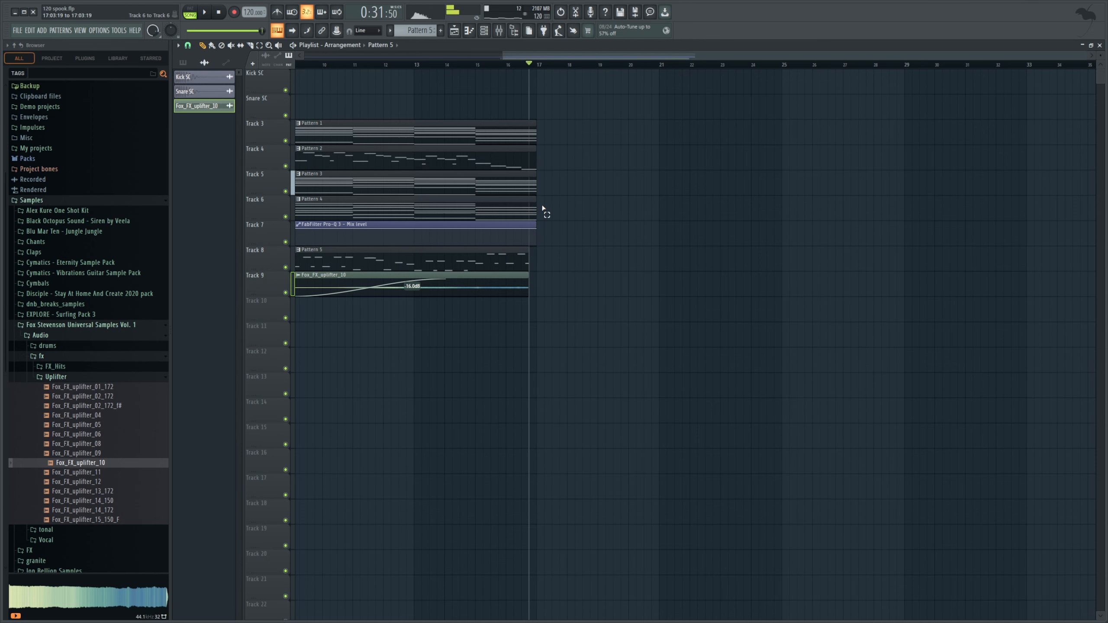
{"action": "left_click_drag", "start_coordinate": [543, 209], "coordinate": [522, 132]}
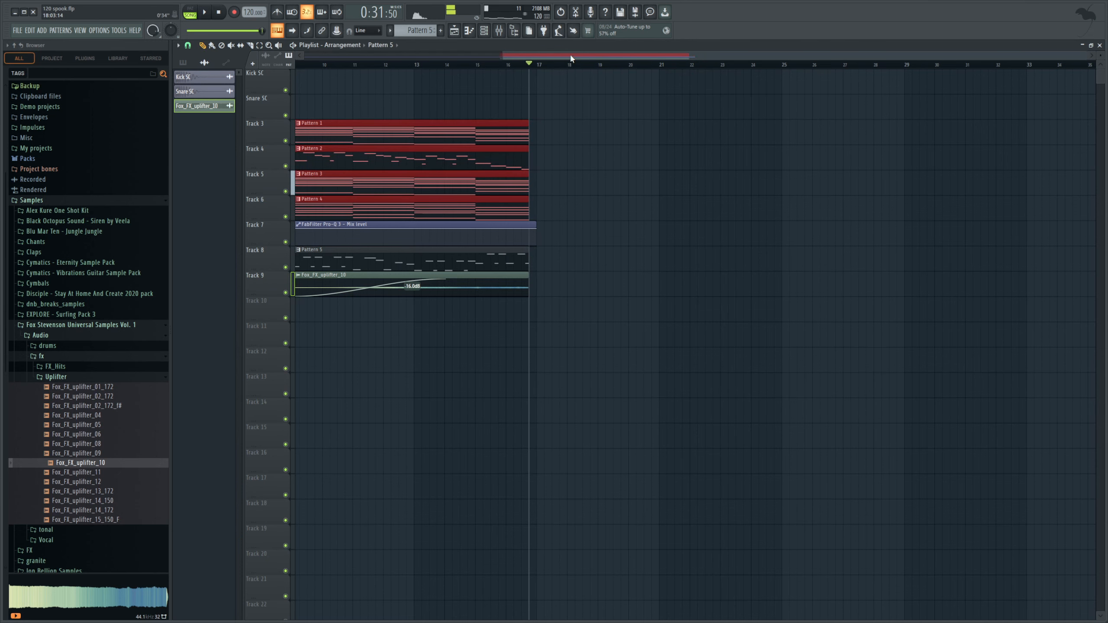
{"action": "left_click_drag", "start_coordinate": [571, 55], "coordinate": [541, 67]}
Audition Pattern 4 from the channel rack and switch to the empty Pattern 6
{"action": "left_click", "coordinate": [484, 30]}
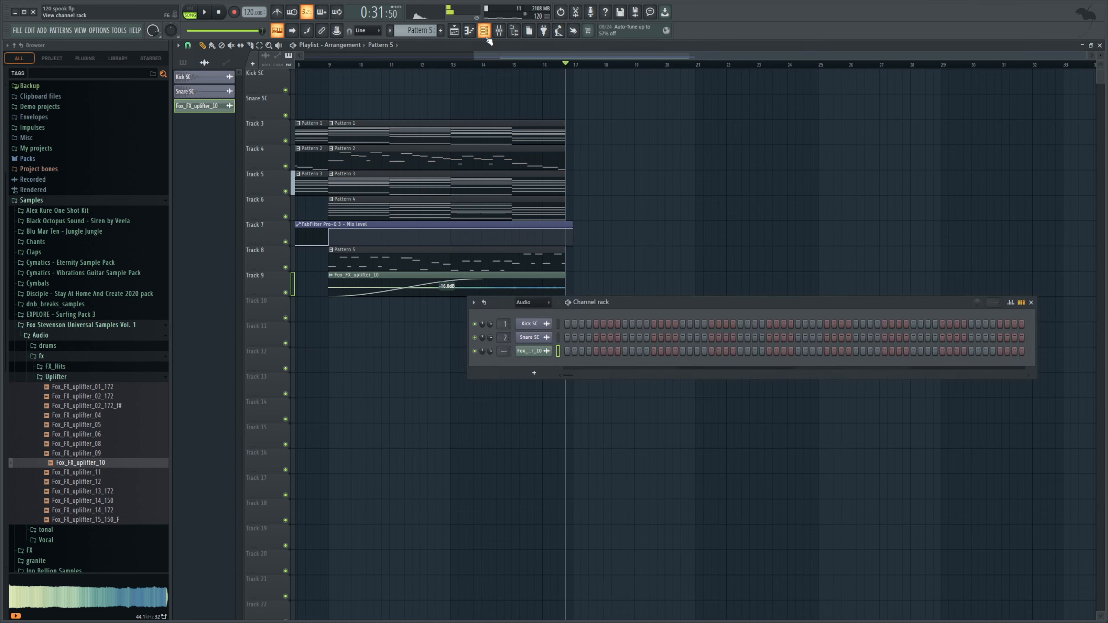
{"action": "scroll", "coordinate": [410, 30], "scroll_direction": "up", "scroll_amount": 2}
{"action": "scroll", "coordinate": [411, 30], "scroll_direction": "down", "scroll_amount": 1}
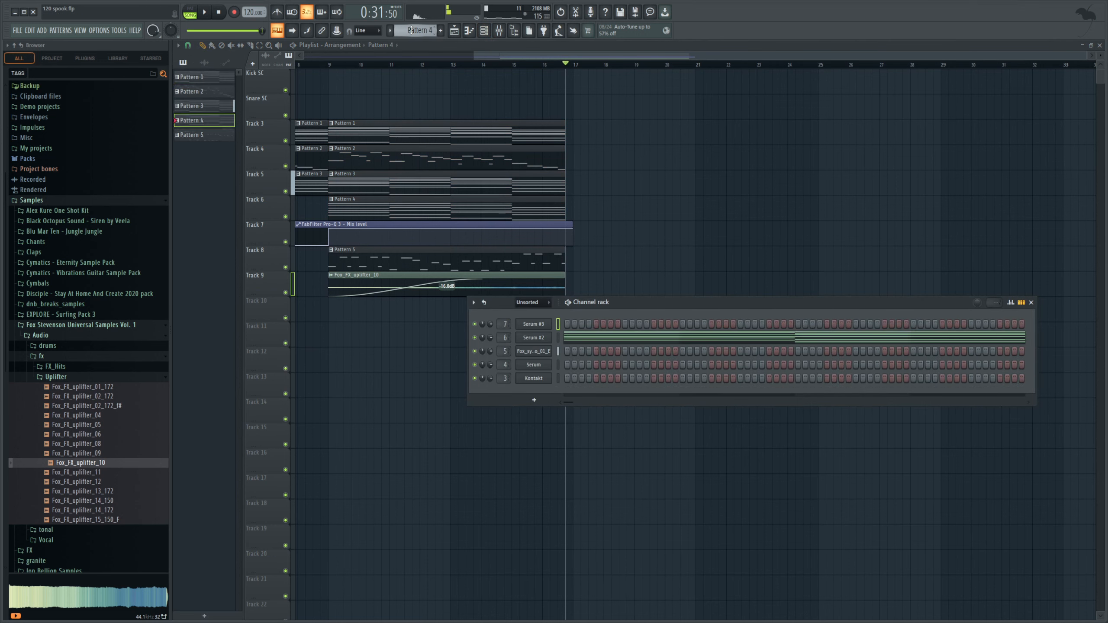
{"action": "key", "text": "space"}
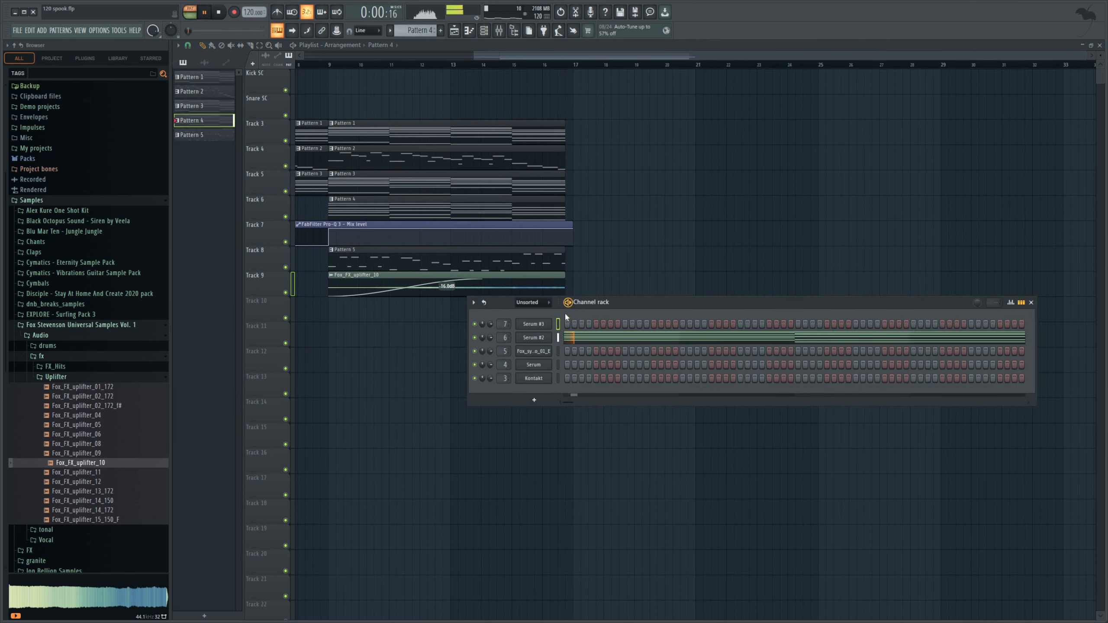
{"action": "scroll", "coordinate": [417, 34], "scroll_direction": "down", "scroll_amount": 2}
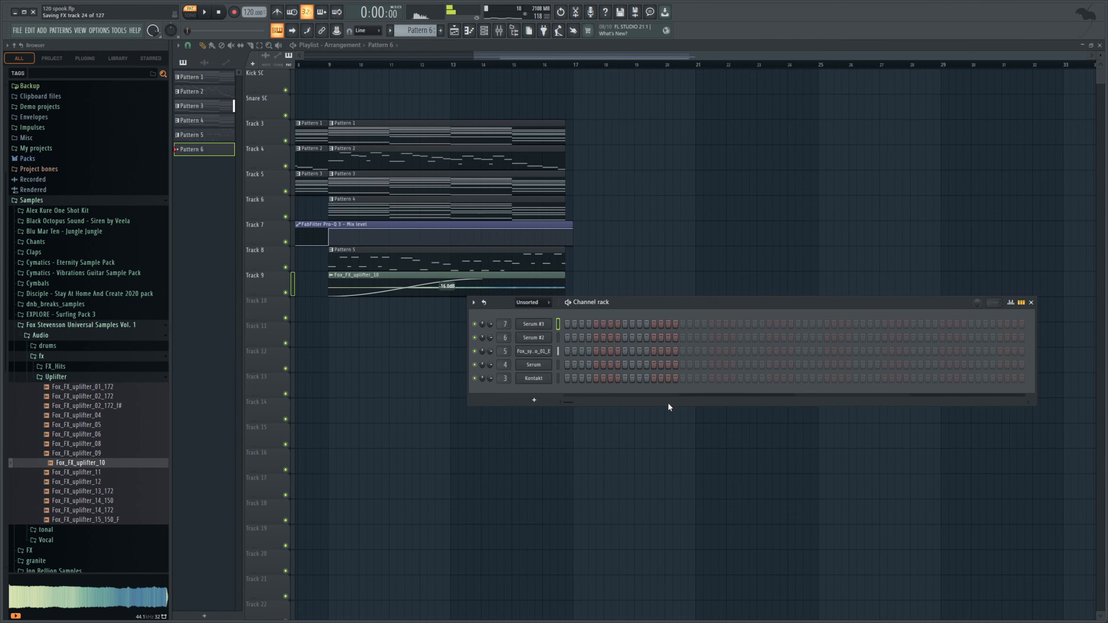
Route the new Serum #4 channel to Insert 8 and load the BS2 - Filthy wavetable in OSC A
{"action": "left_click_drag", "start_coordinate": [502, 325], "coordinate": [502, 311]}
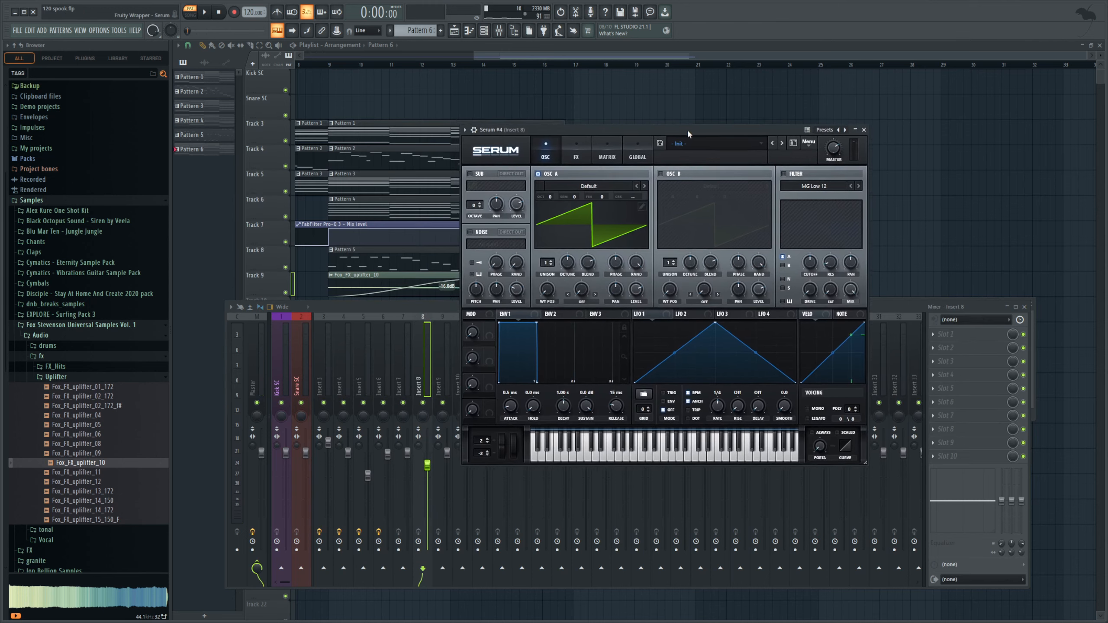
{"action": "mouse_move", "coordinate": [687, 128]}
{"action": "left_mouse_down"}
{"action": "mouse_move", "coordinate": [666, 120]}
{"action": "mouse_move", "coordinate": [724, 132]}
{"action": "mouse_move", "coordinate": [697, 135]}
{"action": "left_mouse_up"}
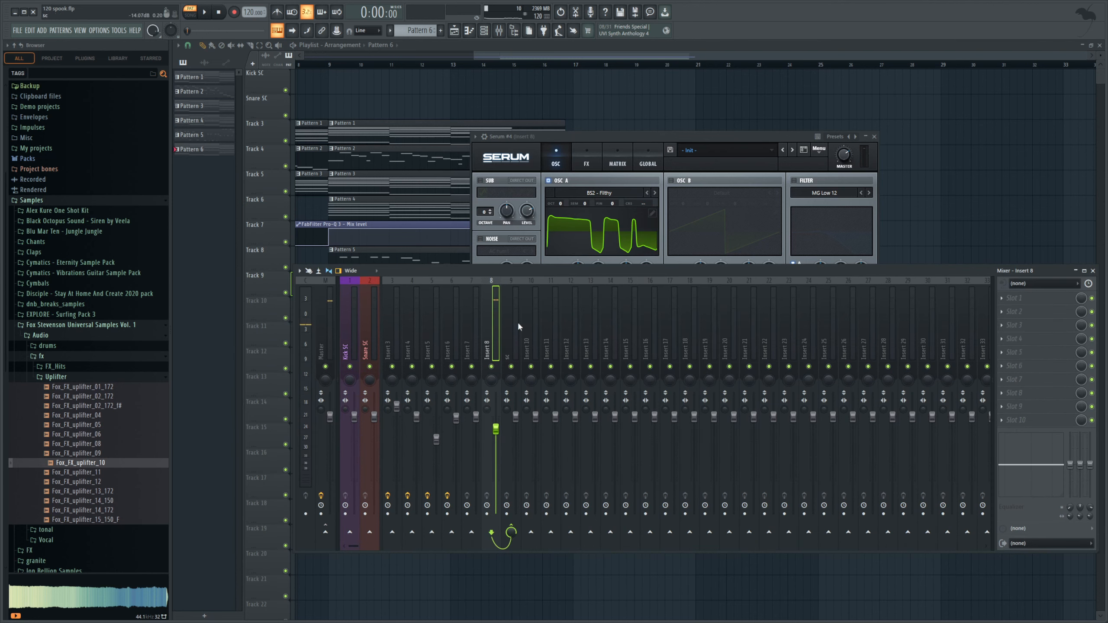
Audition the new bass sound and send the Kick SC mixer track to the sc track as a sidechain source
{"action": "key", "text": "space"}
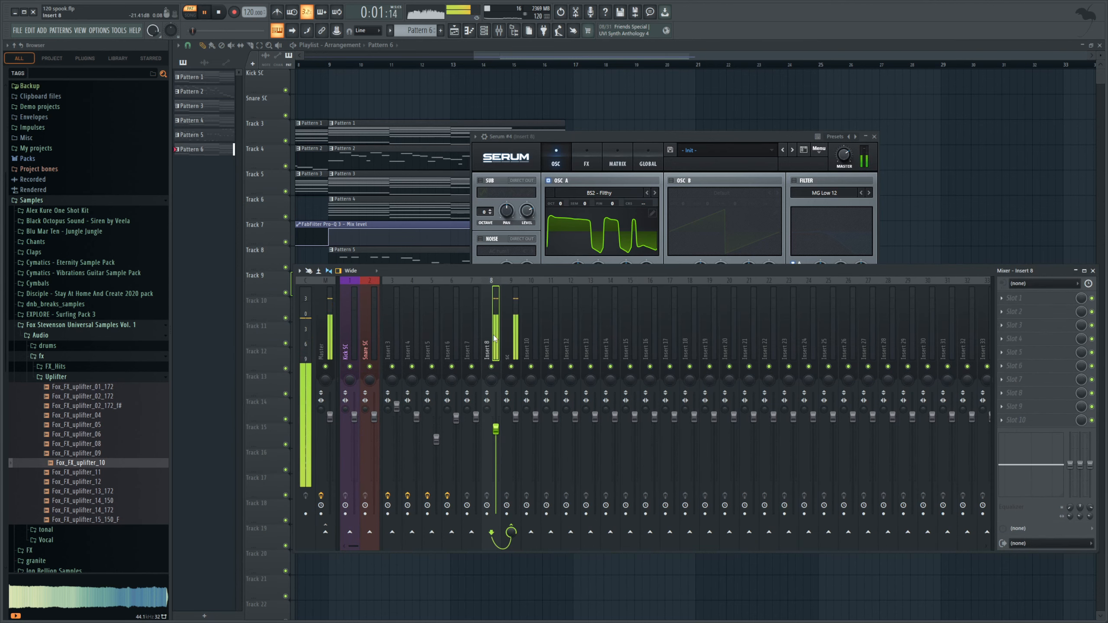
{"action": "key", "text": "space"}
{"action": "left_click", "coordinate": [347, 349]}
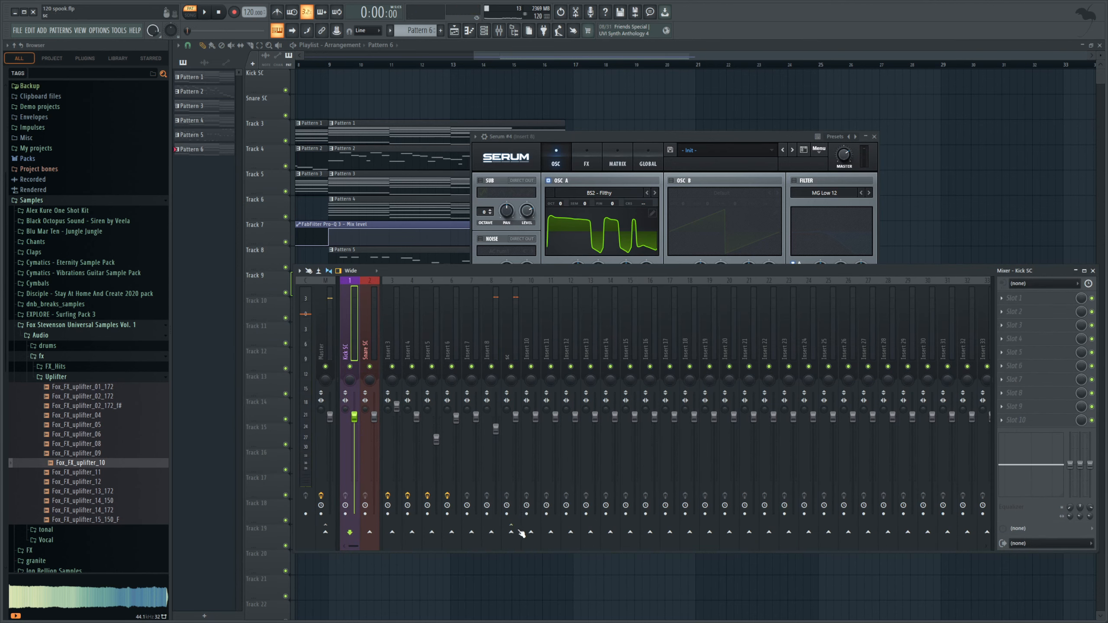
{"action": "left_click", "coordinate": [511, 531]}
Load FabFilter Pro-MB on the sc track and set up its Stereo Side Chain input in the plugin's processing settings
{"action": "left_click", "coordinate": [514, 340]}
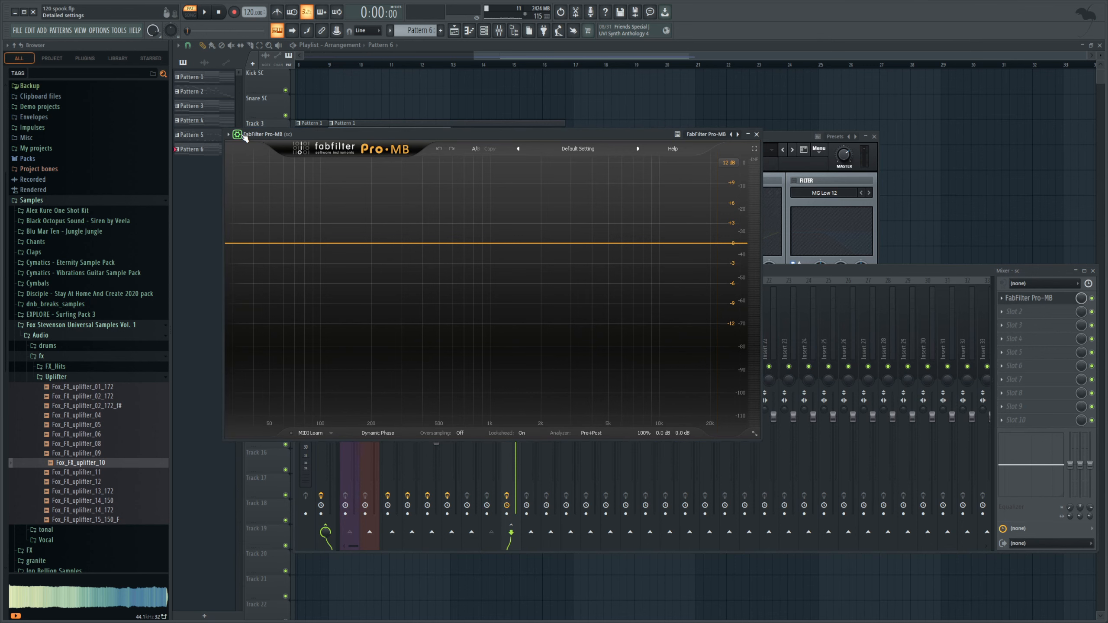
{"action": "left_click", "coordinate": [237, 135]}
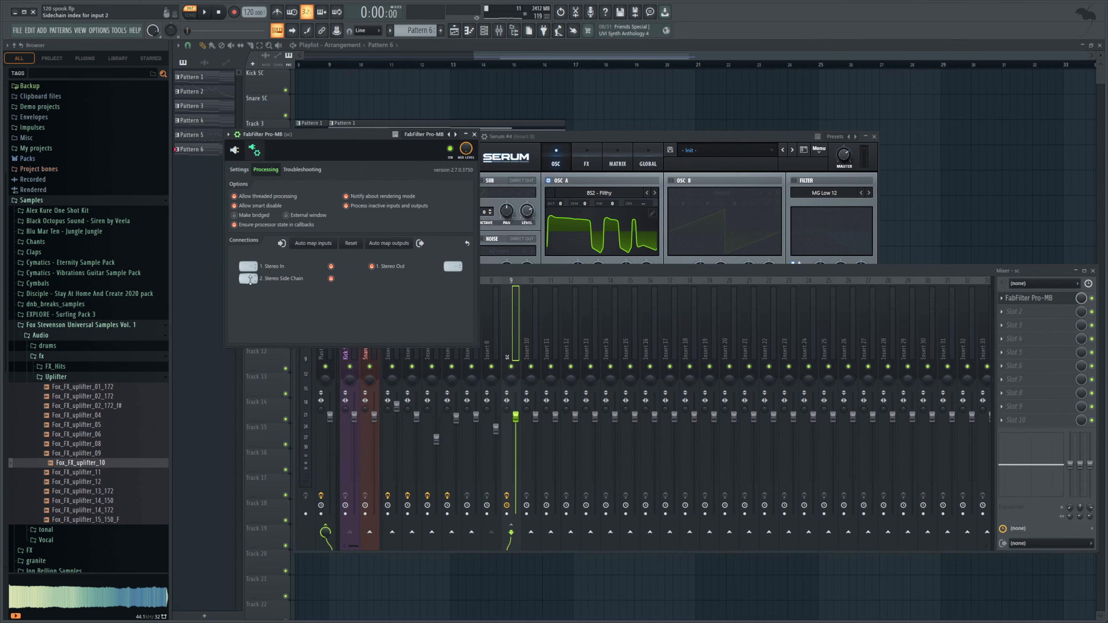
{"action": "left_click", "coordinate": [234, 149]}
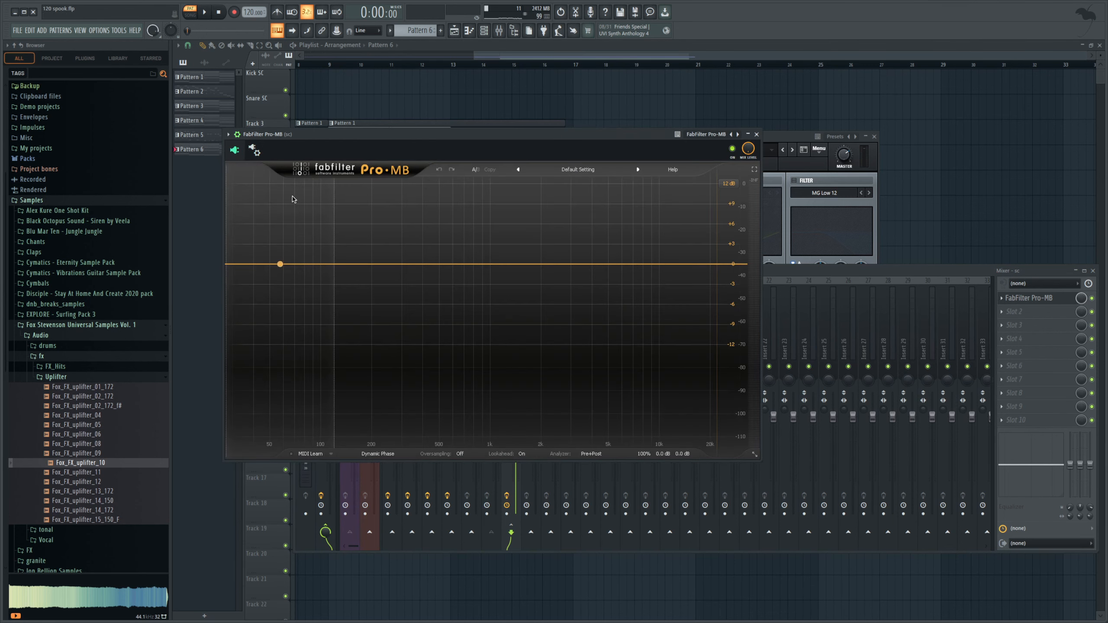
Create a low band in Pro-MB, solo it and raise its high crossover to about 150 Hz while auditioning the bass
{"action": "left_click", "coordinate": [260, 264]}
{"action": "left_click", "coordinate": [234, 184]}
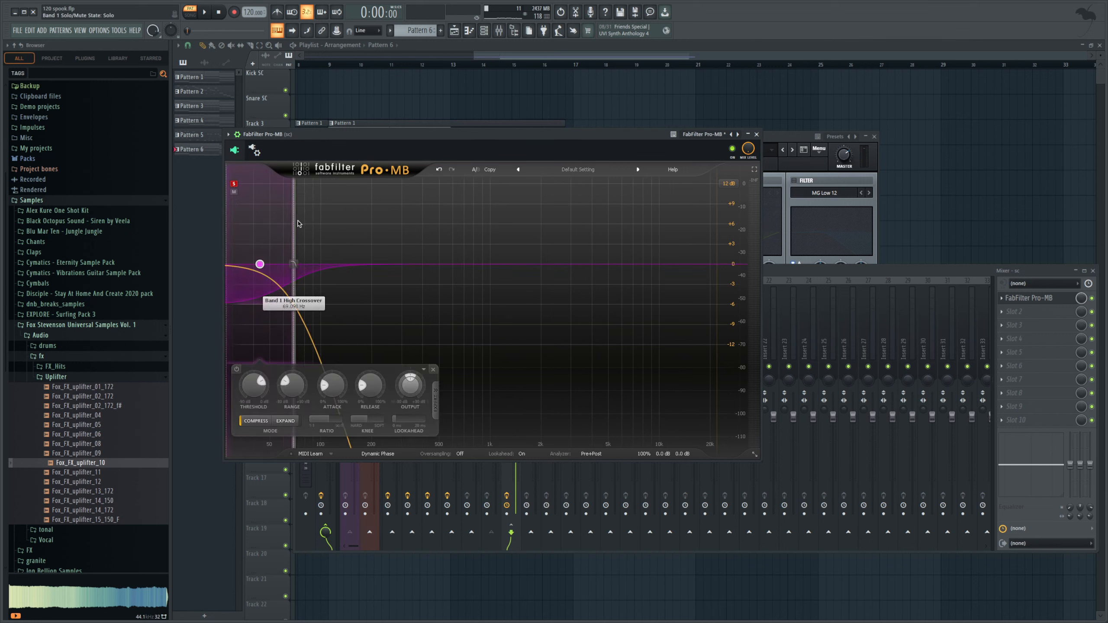
{"action": "left_click_drag", "start_coordinate": [296, 240], "coordinate": [356, 241]}
{"action": "key", "text": "space"}
{"action": "key", "text": "space"}
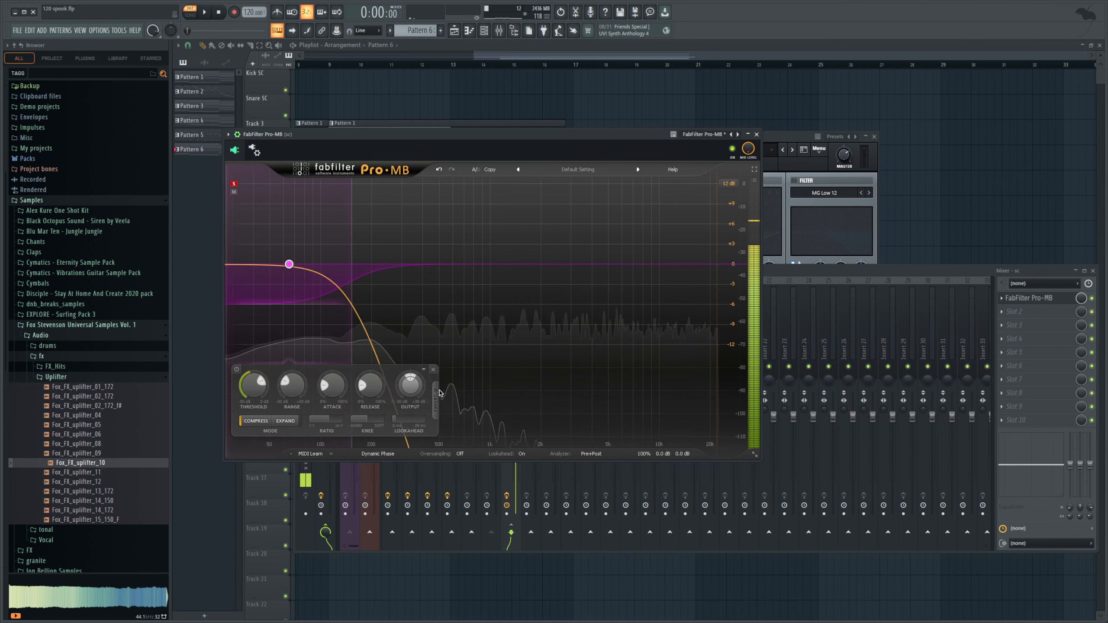
Set band 1's side chain to external, lower its threshold, range and attack to minimum, and turn off its solo
{"action": "left_click", "coordinate": [436, 396]}
{"action": "left_click", "coordinate": [467, 386]}
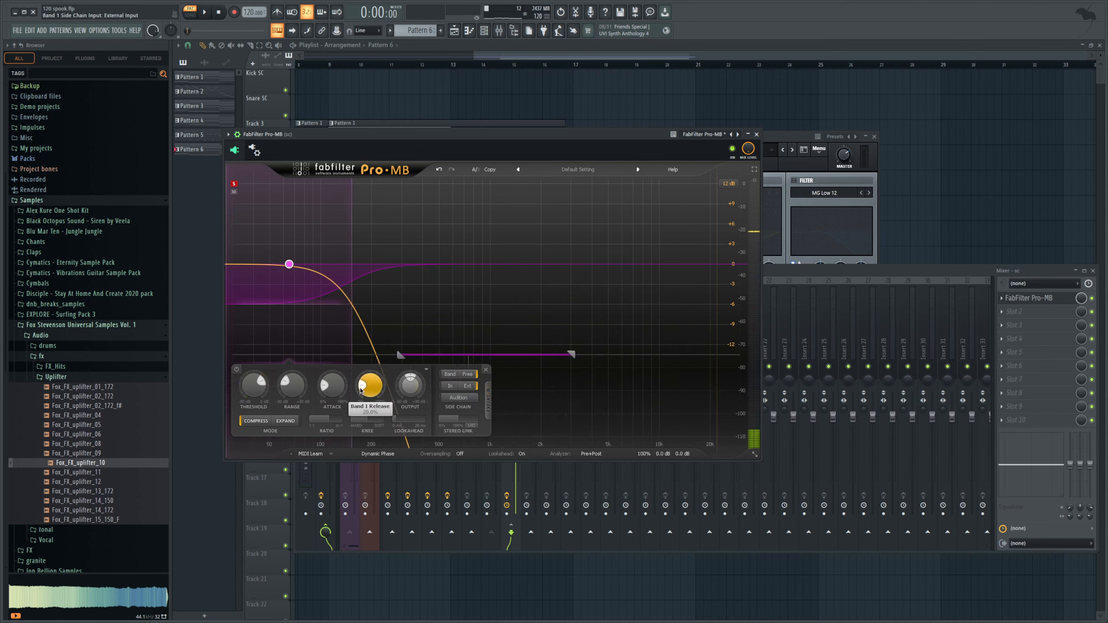
{"action": "key", "text": "space"}
{"action": "left_click_drag", "start_coordinate": [249, 388], "coordinate": [264, 459]}
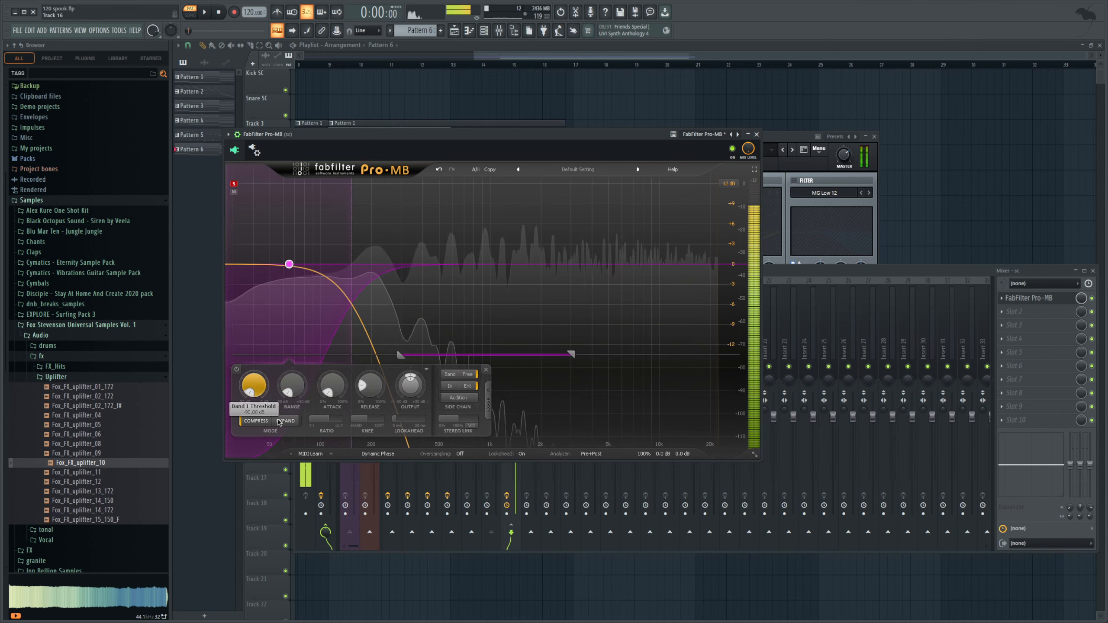
{"action": "key", "text": "space"}
{"action": "left_click", "coordinate": [234, 184]}
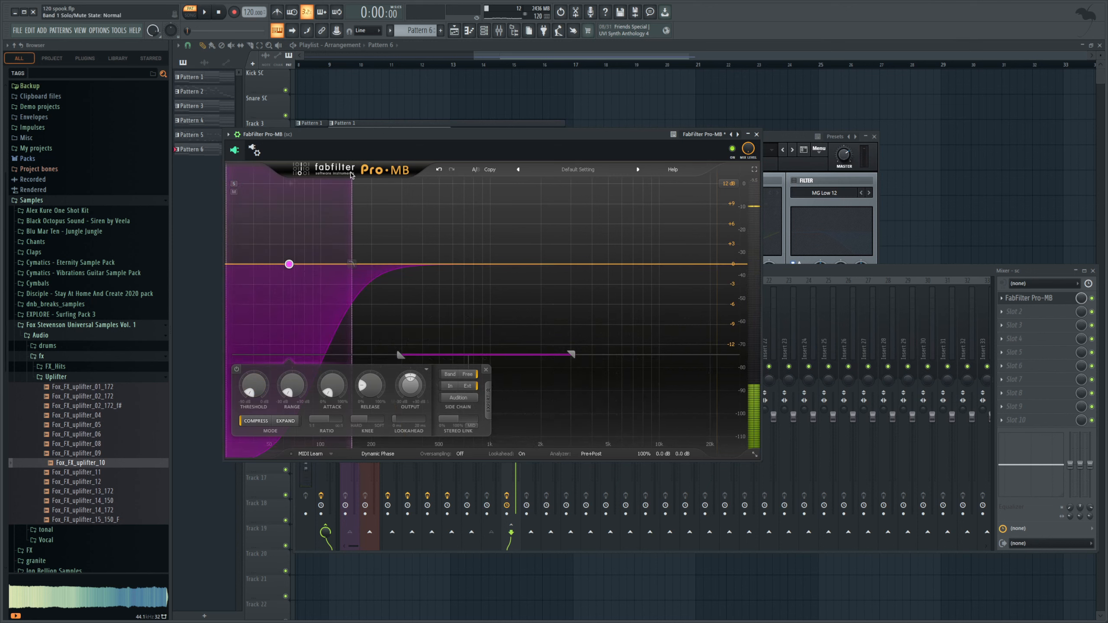
Add band 2 covering everything above band 1, with external free side chain, 0% attack, and minimum range and threshold
{"action": "left_click", "coordinate": [379, 264]}
{"action": "left_click", "coordinate": [359, 184]}
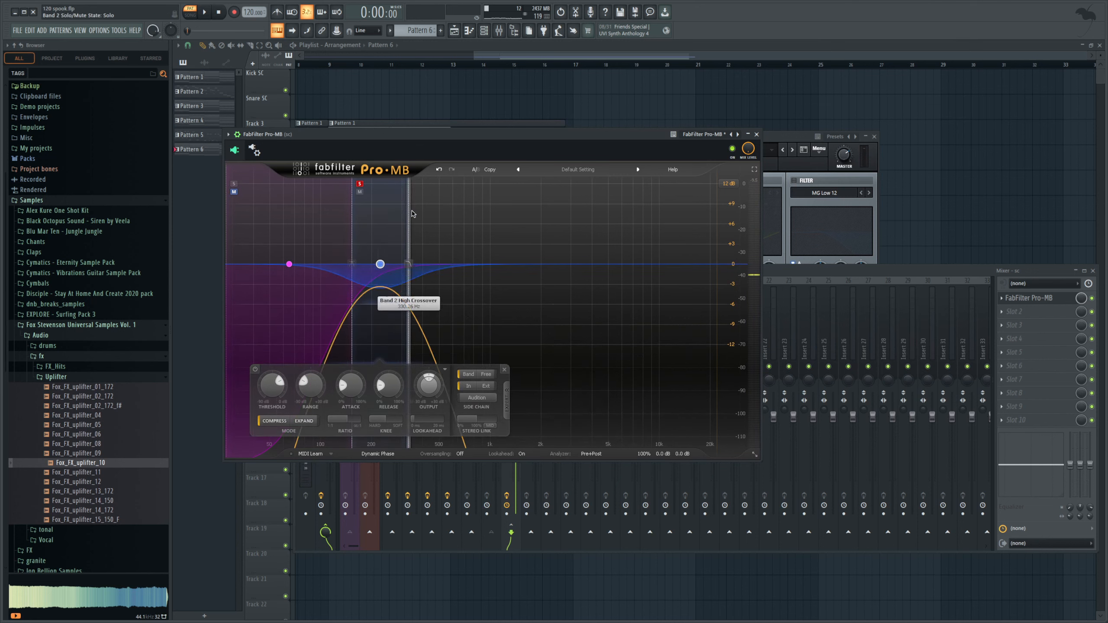
{"action": "left_click_drag", "start_coordinate": [410, 212], "coordinate": [752, 253]}
{"action": "left_click", "coordinate": [655, 375]}
{"action": "left_click", "coordinate": [655, 386]}
{"action": "left_click_drag", "start_coordinate": [520, 386], "coordinate": [516, 429]}
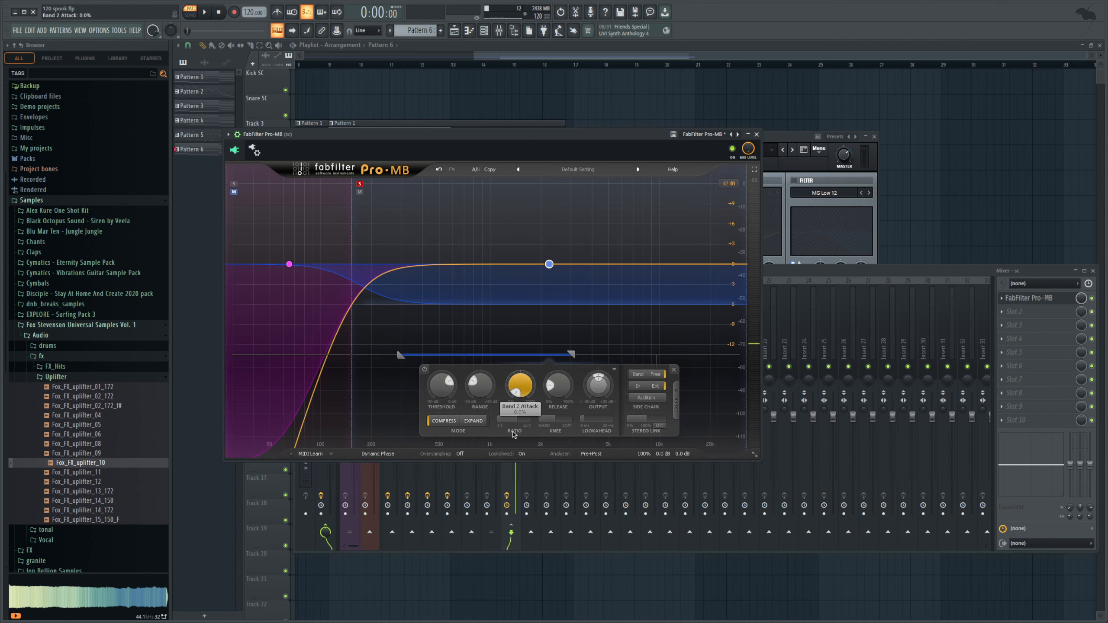
{"action": "left_click_drag", "start_coordinate": [480, 385], "coordinate": [476, 441]}
{"action": "left_click_drag", "start_coordinate": [442, 385], "coordinate": [439, 458]}
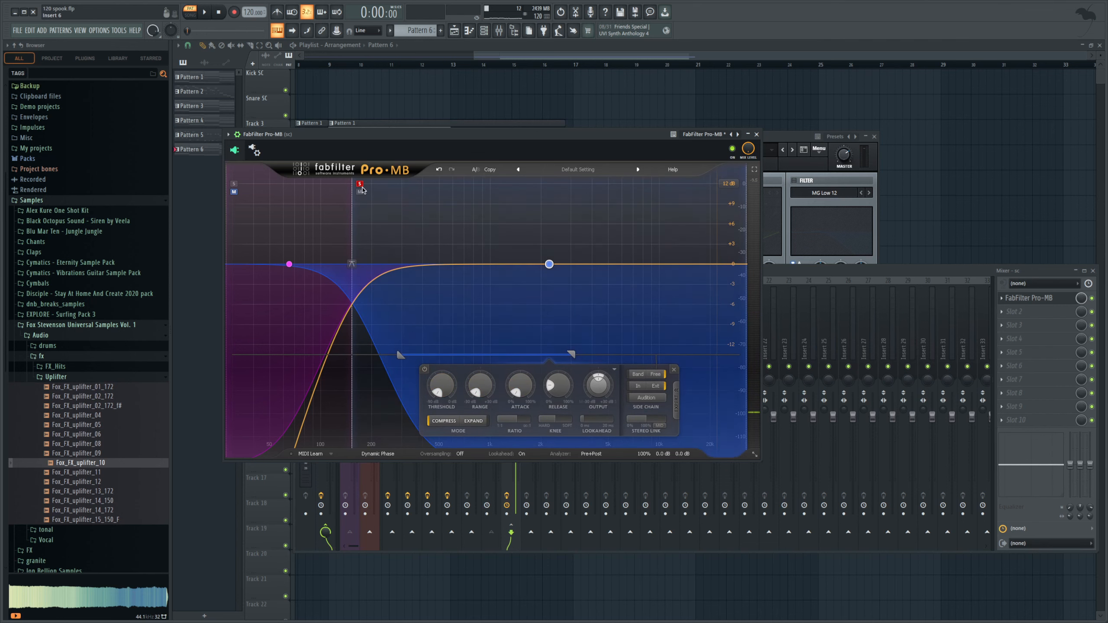
Place a Pattern 6 clip at bar 17 on Track 10 of the playlist
{"action": "left_click", "coordinate": [504, 55]}
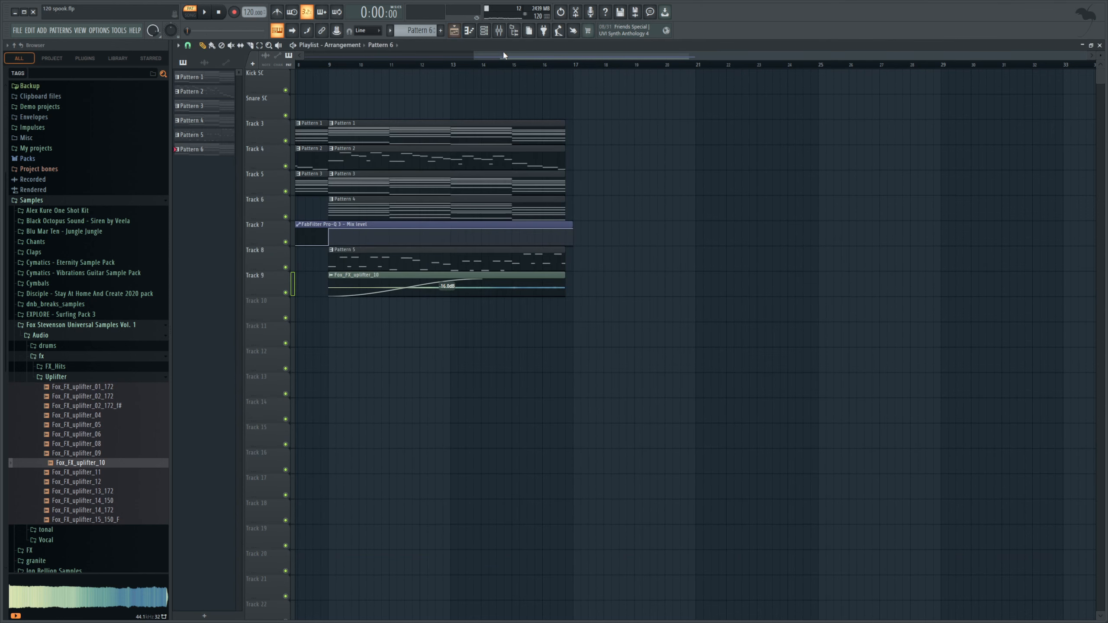
{"action": "left_click_drag", "start_coordinate": [500, 58], "coordinate": [430, 58]}
{"action": "left_click", "coordinate": [687, 309]}
Move the Kick SC and Snare SC clips from the song start to bar 17 and play the drop from there
{"action": "left_click_drag", "start_coordinate": [366, 85], "coordinate": [351, 96]}
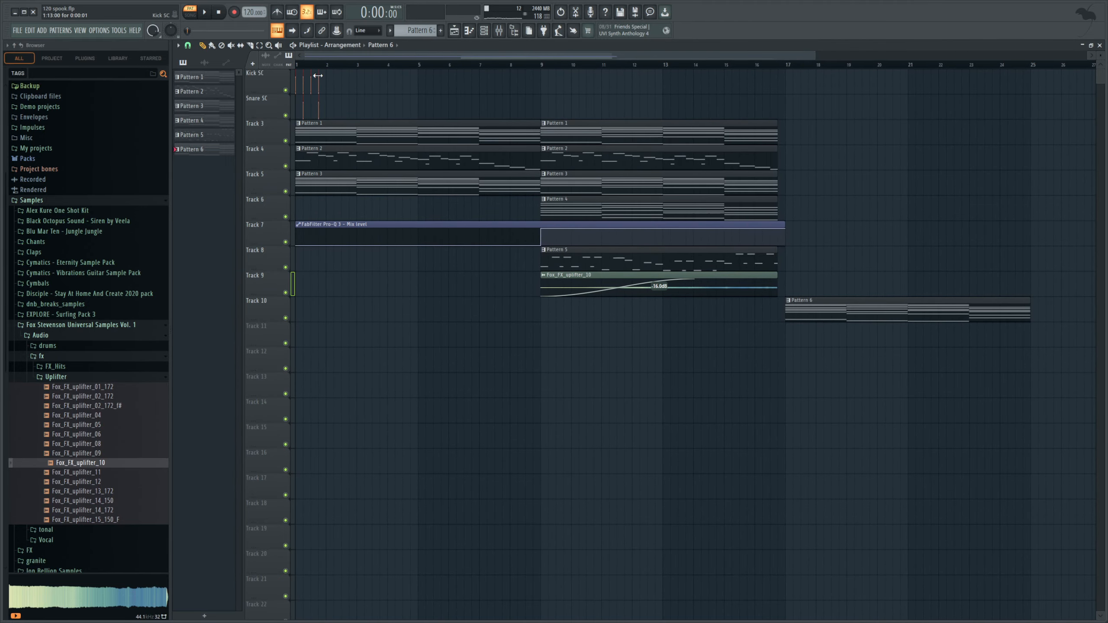
{"action": "left_click_drag", "start_coordinate": [296, 72], "coordinate": [787, 70]}
{"action": "left_click", "coordinate": [788, 65]}
{"action": "key", "text": "l"}
{"action": "key", "text": "space"}
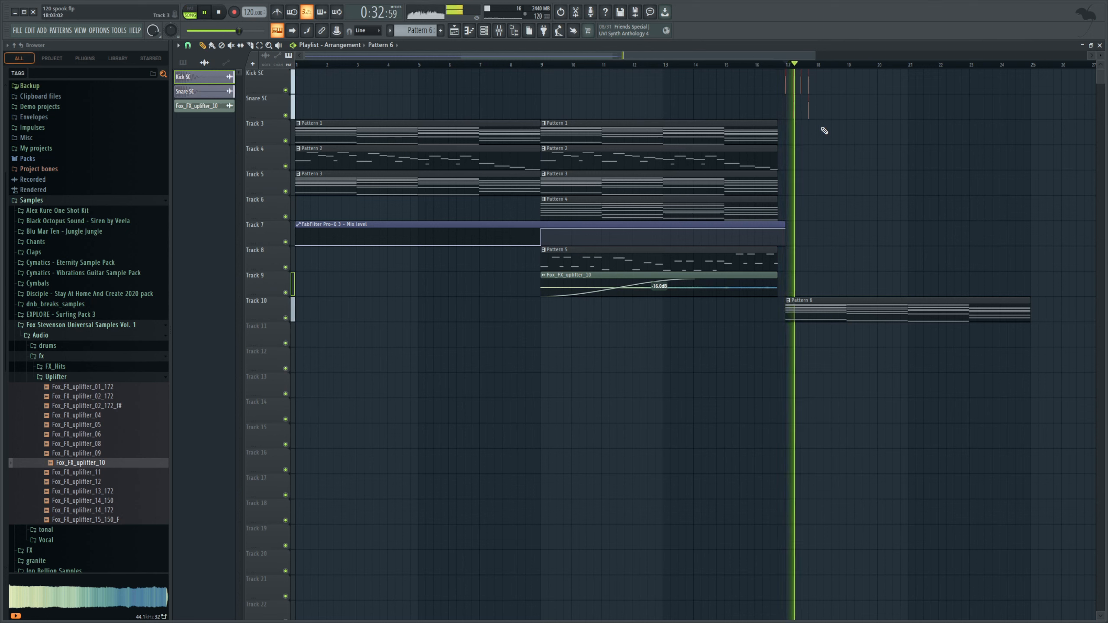
{"action": "key", "text": "space"}
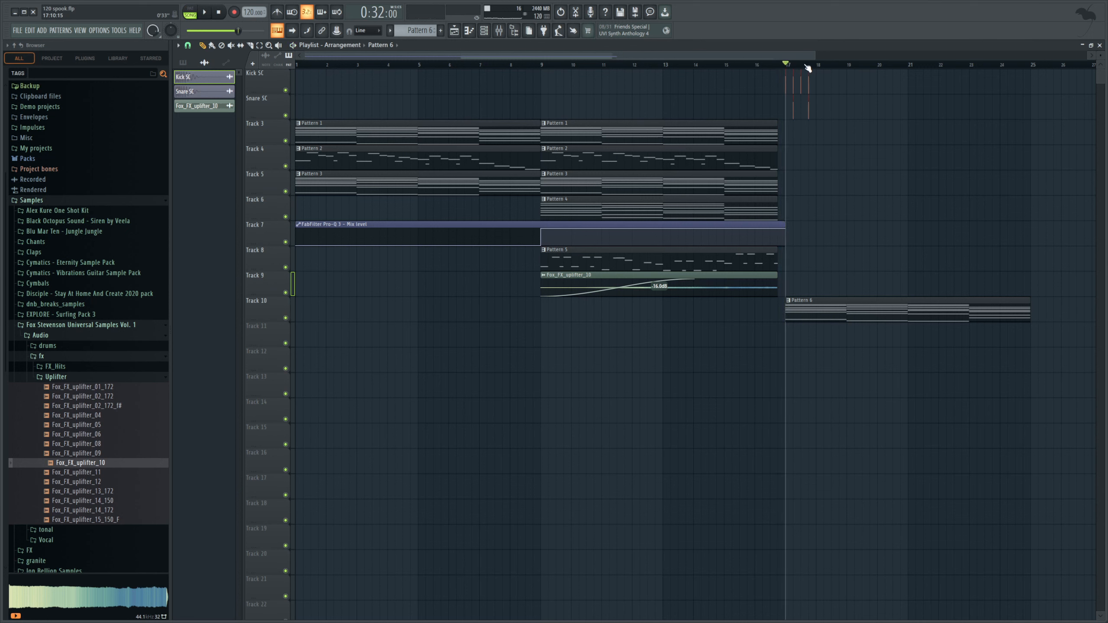
Duplicate the Kick SC and Snare SC clips repeatedly until they fill bars 17 to 25
{"action": "left_click", "coordinate": [820, 65]}
{"action": "left_click_drag", "start_coordinate": [895, 112], "coordinate": [765, 65]}
{"action": "key", "text": "ctrl+c"}
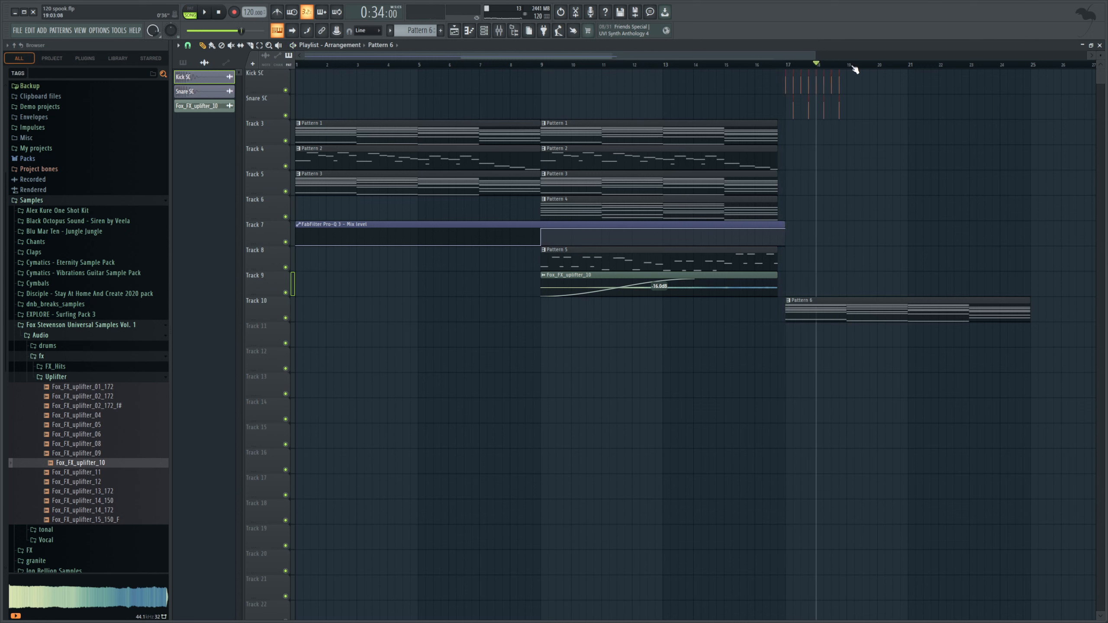
{"action": "left_click", "coordinate": [852, 65]}
{"action": "key", "text": "ctrl+v"}
{"action": "left_click_drag", "start_coordinate": [942, 112], "coordinate": [703, 54]}
{"action": "left_click", "coordinate": [908, 65]}
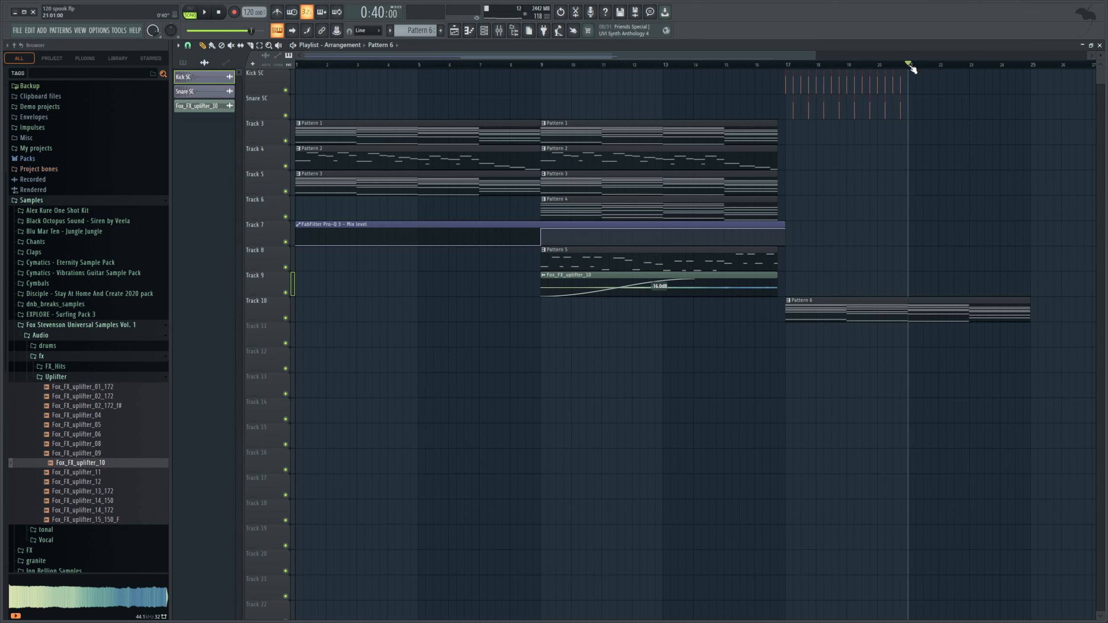
Open Serum #4 from the channel rack and add a Downsample distortion effect while looping bars 17 to 25
{"action": "left_click", "coordinate": [788, 65]}
{"action": "left_click", "coordinate": [488, 33]}
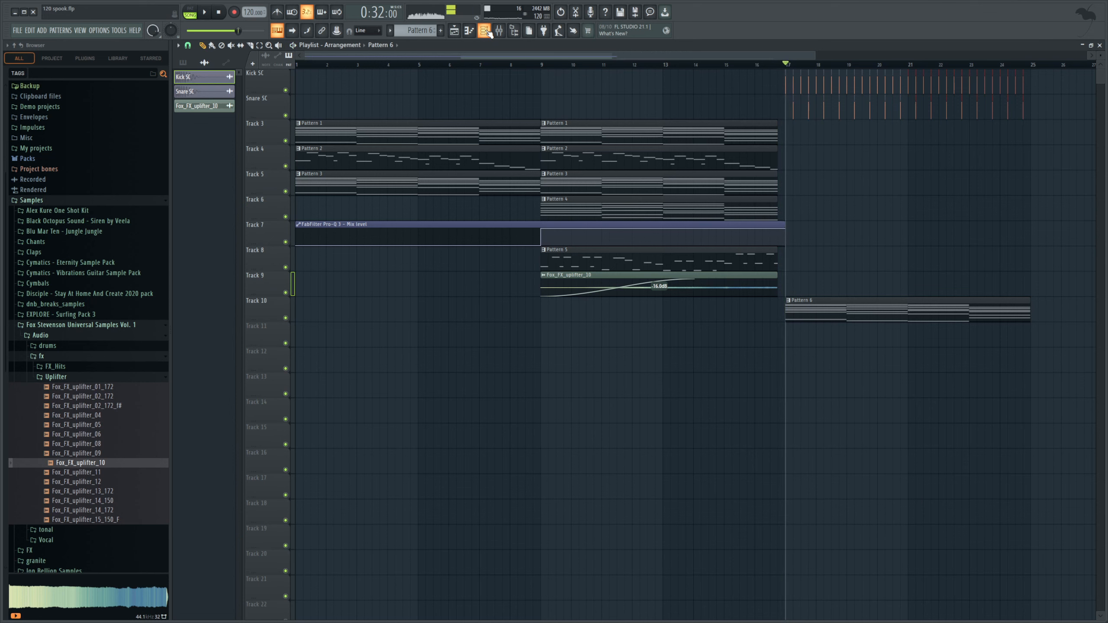
{"action": "left_click", "coordinate": [487, 32]}
{"action": "left_click", "coordinate": [417, 29]}
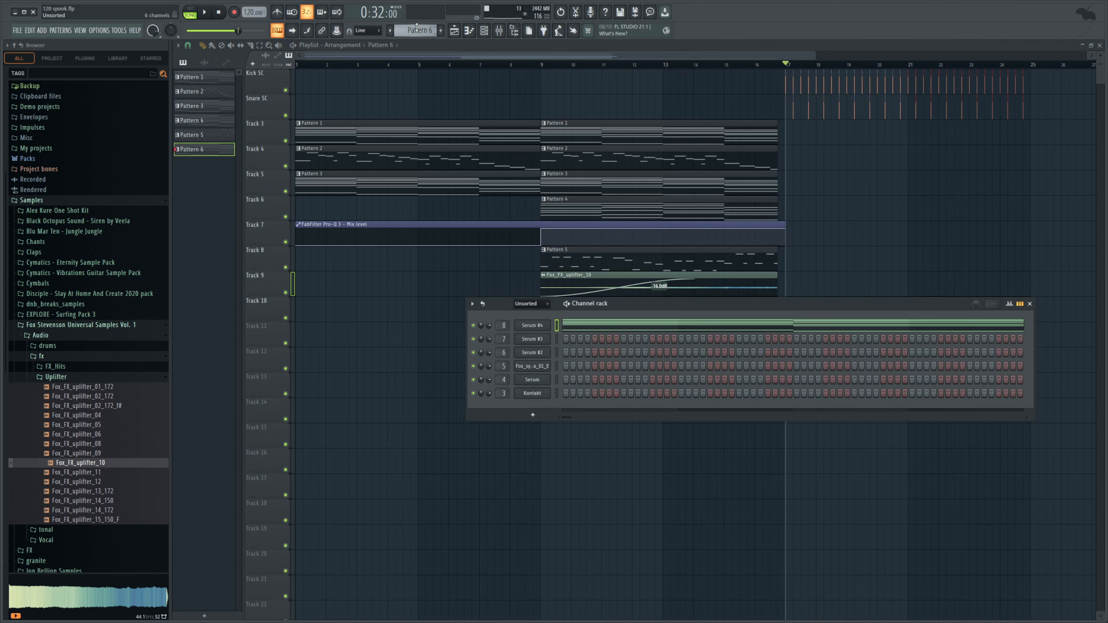
{"action": "left_click", "coordinate": [533, 325]}
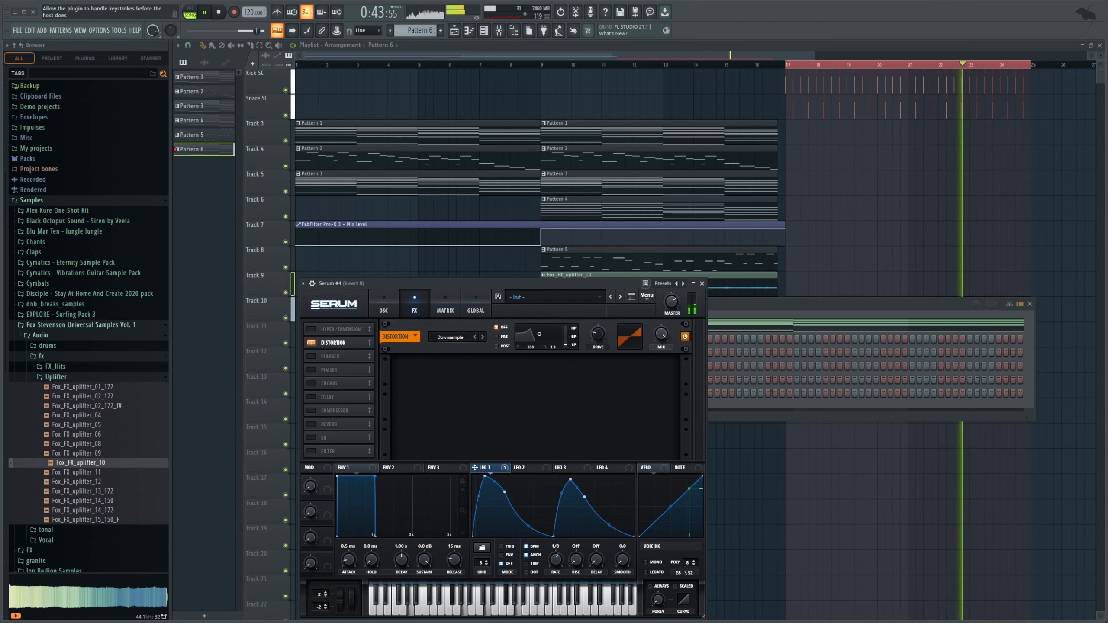
Add a multiband compressor, a chorus and a Reverb-type filter to Serum #4's effects, lowering the filter's mix
{"action": "left_click_drag", "start_coordinate": [480, 282], "coordinate": [545, 256]}
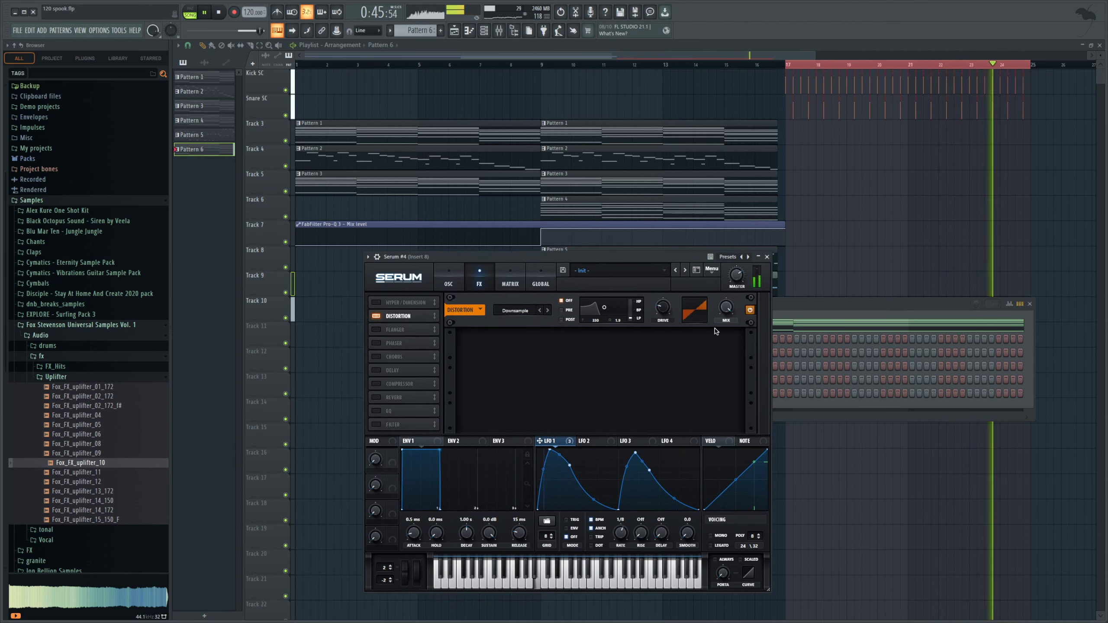
{"action": "left_click", "coordinate": [224, 12]}
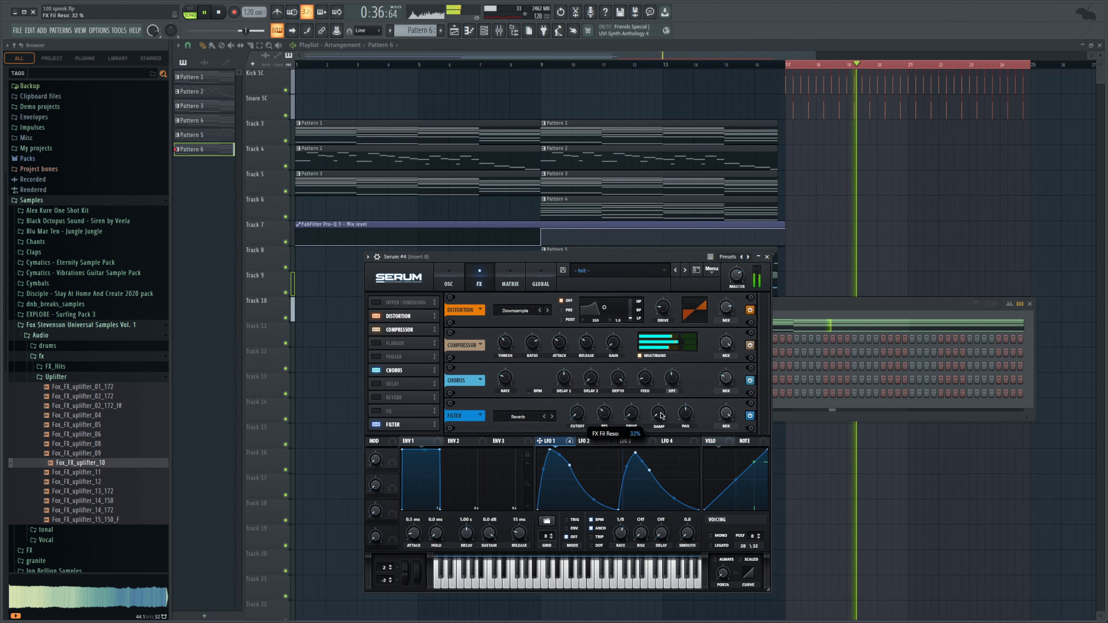
{"action": "left_click_drag", "start_coordinate": [726, 412], "coordinate": [720, 484]}
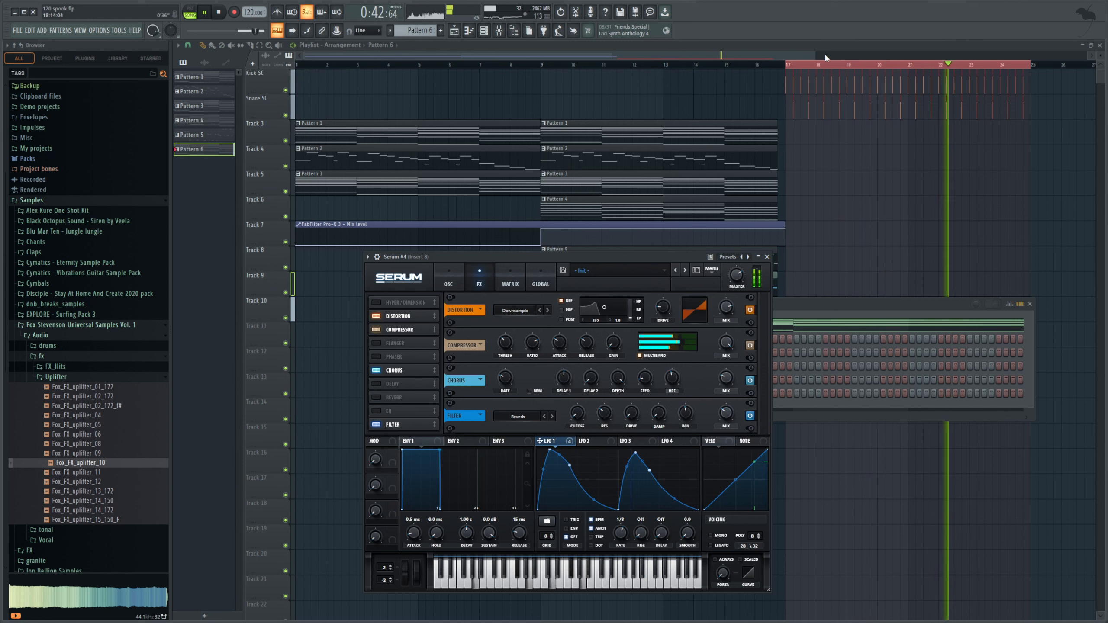
{"action": "key", "text": "space"}
{"action": "left_click", "coordinate": [498, 30]}
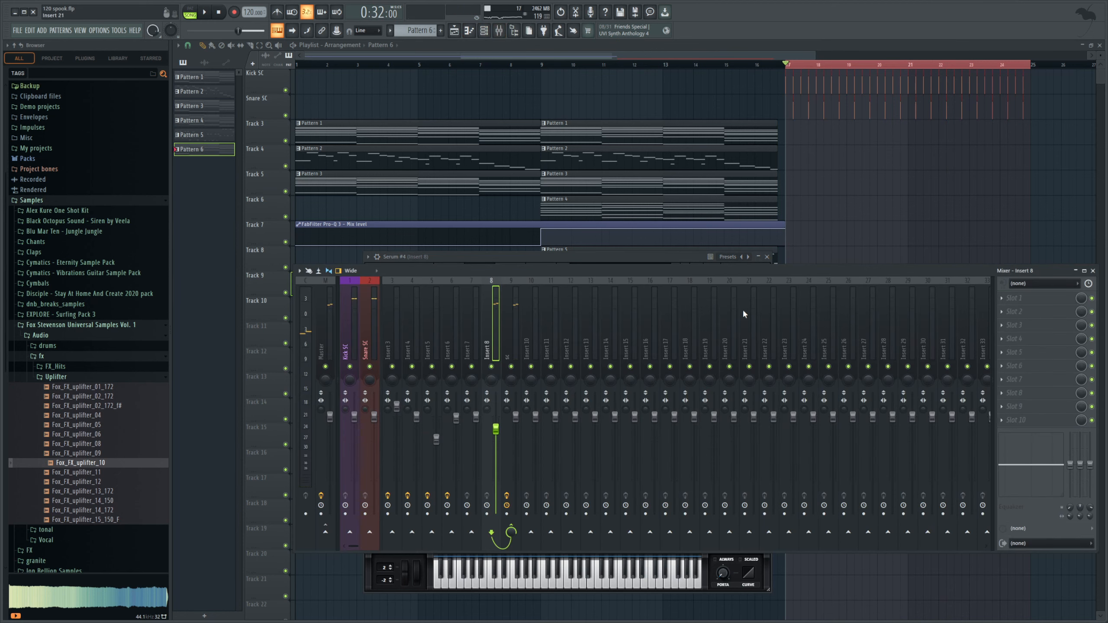
{"action": "left_click_drag", "start_coordinate": [939, 271], "coordinate": [920, 274]}
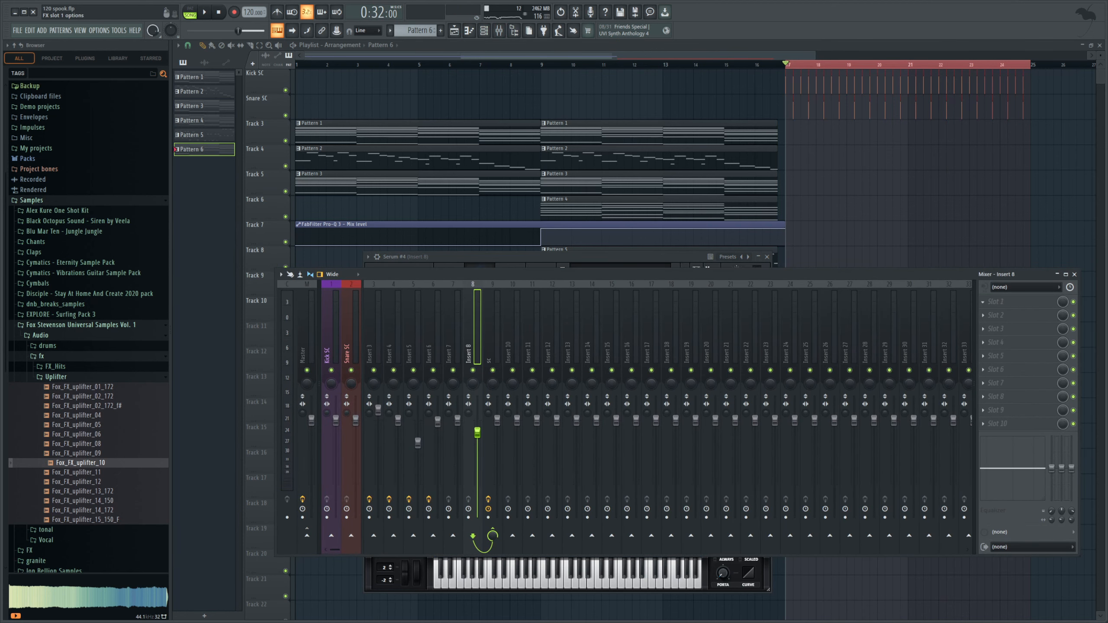
{"action": "key", "text": "F12"}
Place Pattern 8 at bar 17 on Track 12, unmute that track alongside Track 11, and play from bar 17
{"action": "scroll", "coordinate": [650, 111], "scroll_direction": "down", "scroll_amount": 2}
{"action": "left_click", "coordinate": [635, 84]}
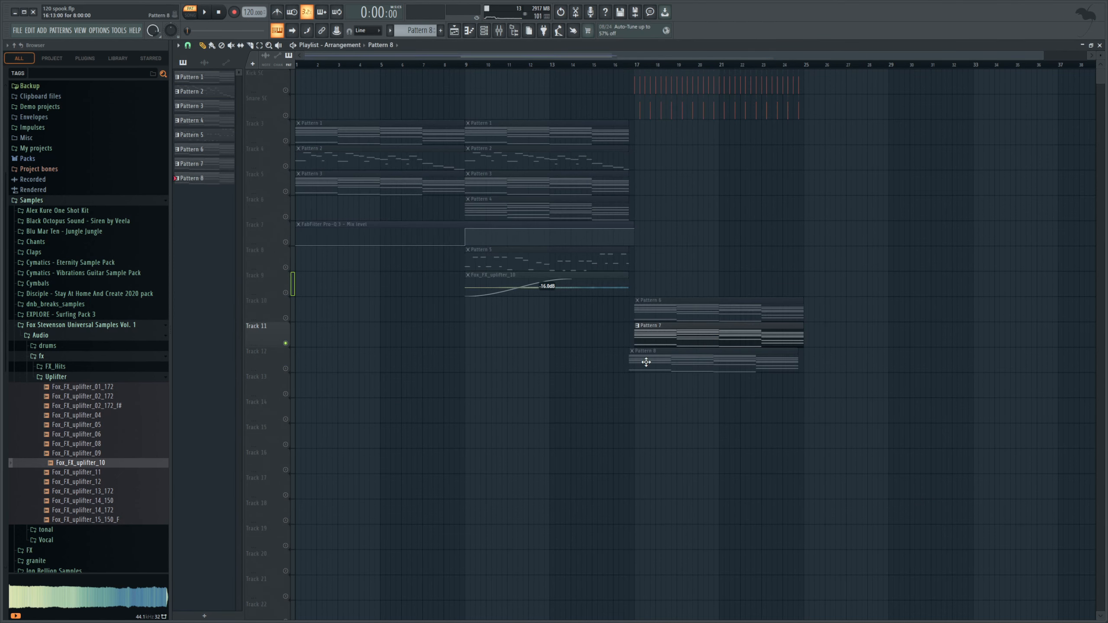
{"action": "left_click", "coordinate": [285, 369]}
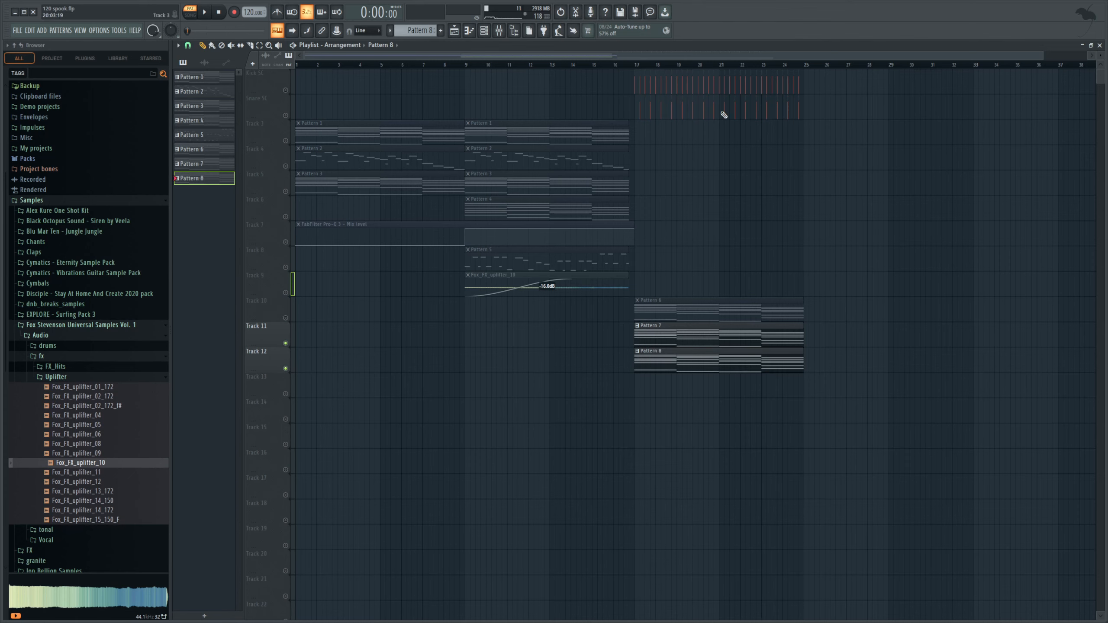
{"action": "left_click", "coordinate": [639, 65]}
{"action": "key", "text": "space"}
Open Pattern 8 in the piano roll and shorten all chord notes to stabs about an eighth of a bar long
{"action": "double_click", "coordinate": [649, 366]}
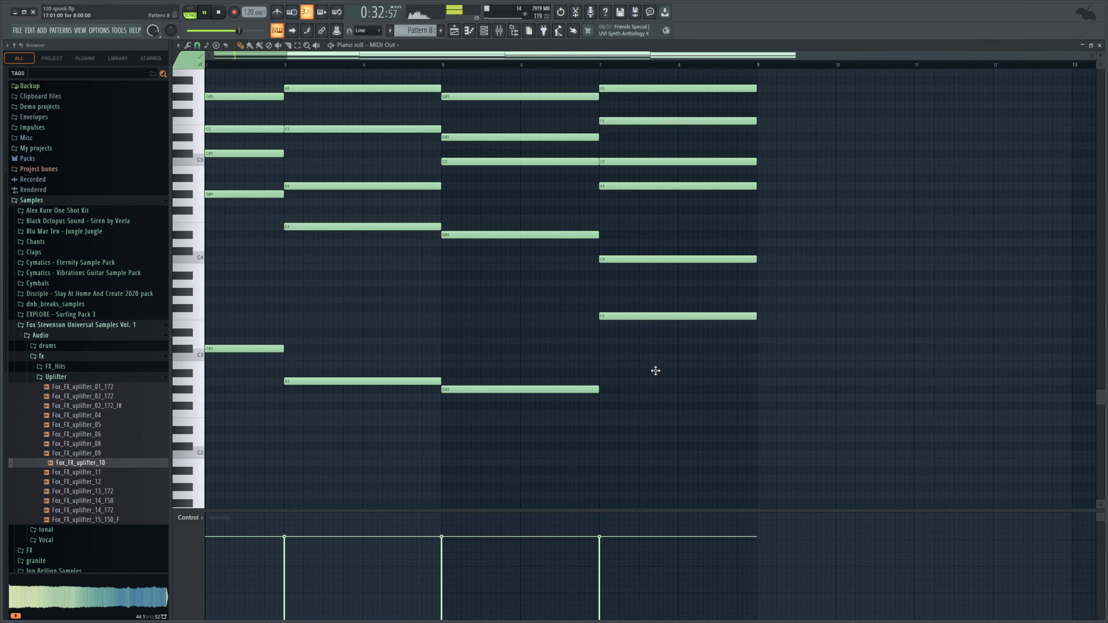
{"action": "key", "text": "space"}
{"action": "scroll", "coordinate": [508, 116], "scroll_direction": "up", "scroll_amount": 5}
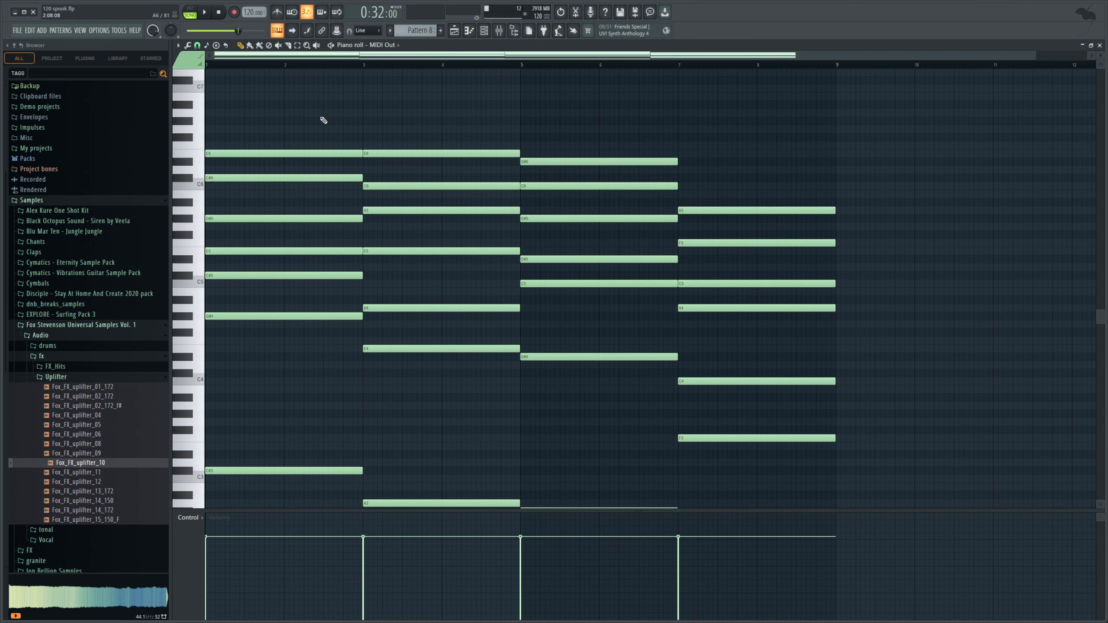
{"action": "left_click_drag", "start_coordinate": [911, 100], "coordinate": [148, 487]}
{"action": "scroll", "coordinate": [344, 306], "scroll_direction": "down", "scroll_amount": 5}
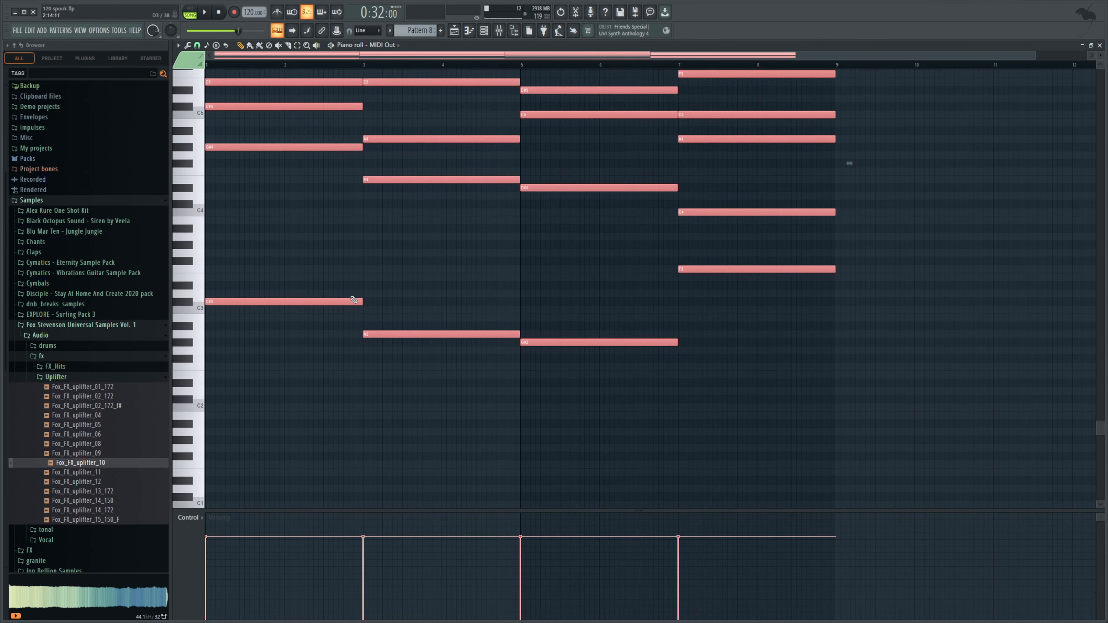
{"action": "left_click_drag", "start_coordinate": [362, 298], "coordinate": [215, 317]}
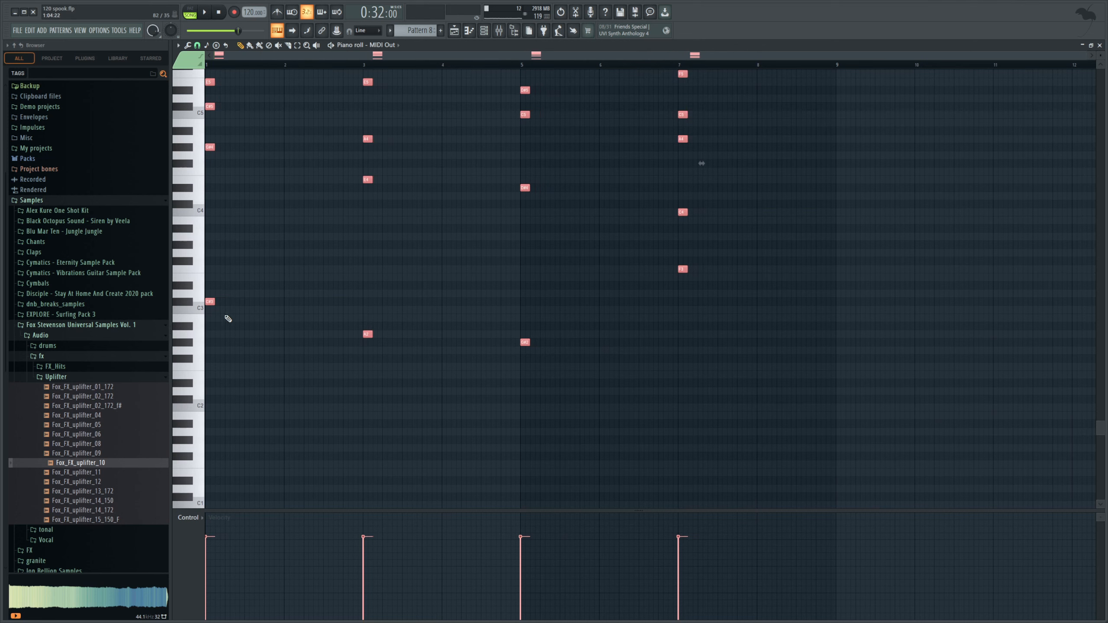
Fine-tune the length of the chord stabs in Pattern 8's piano roll
{"action": "scroll", "coordinate": [285, 264], "scroll_direction": "up", "scroll_amount": 2}
{"action": "scroll", "coordinate": [285, 263], "scroll_direction": "up", "scroll_amount": 4}
{"action": "left_click_drag", "start_coordinate": [532, 56], "coordinate": [373, 60]}
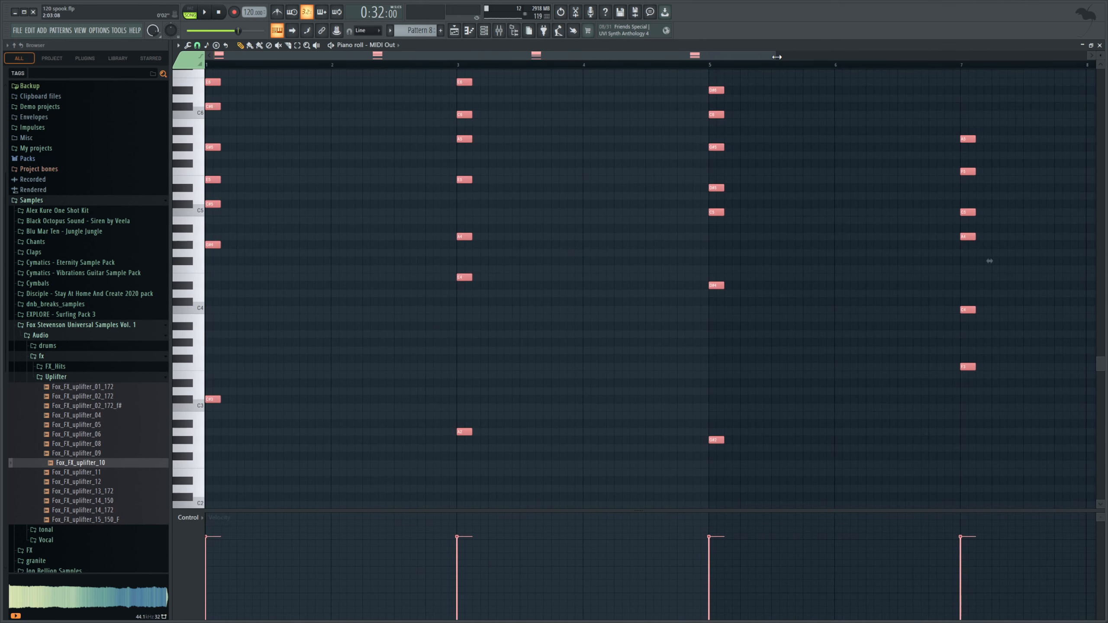
{"action": "left_click_drag", "start_coordinate": [774, 56], "coordinate": [1086, 57]}
{"action": "scroll", "coordinate": [332, 156], "scroll_direction": "up", "scroll_amount": 2}
{"action": "left_click_drag", "start_coordinate": [212, 131], "coordinate": [218, 131]}
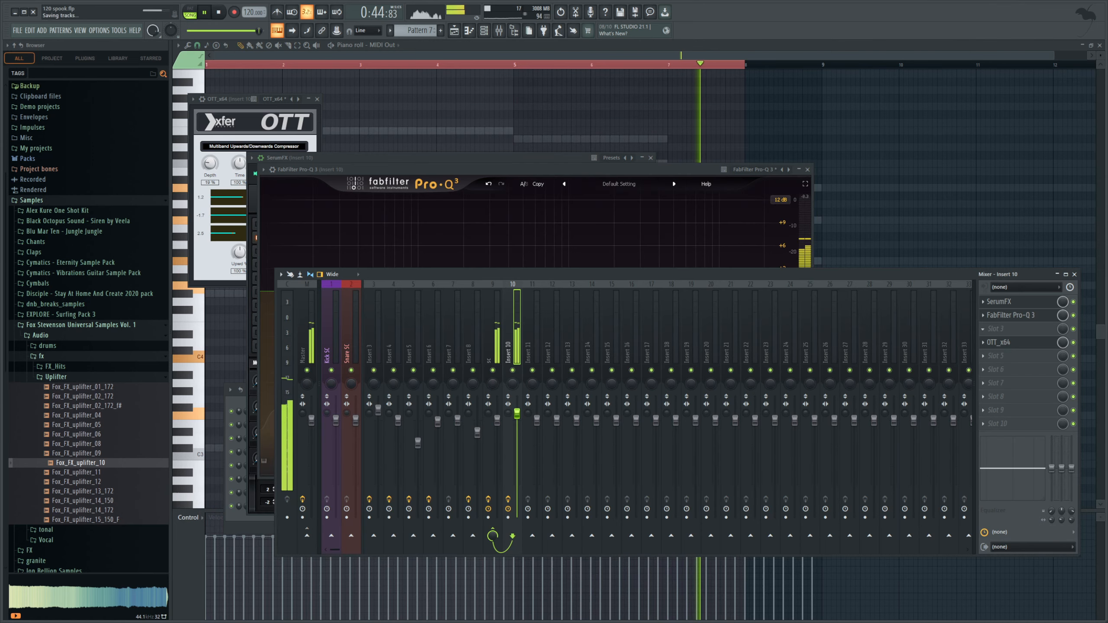
Add Disperser to Insert 10's third slot and raise that insert's volume while playing from bar 17 with Track 10 unmuted
{"action": "left_click", "coordinate": [999, 328]}
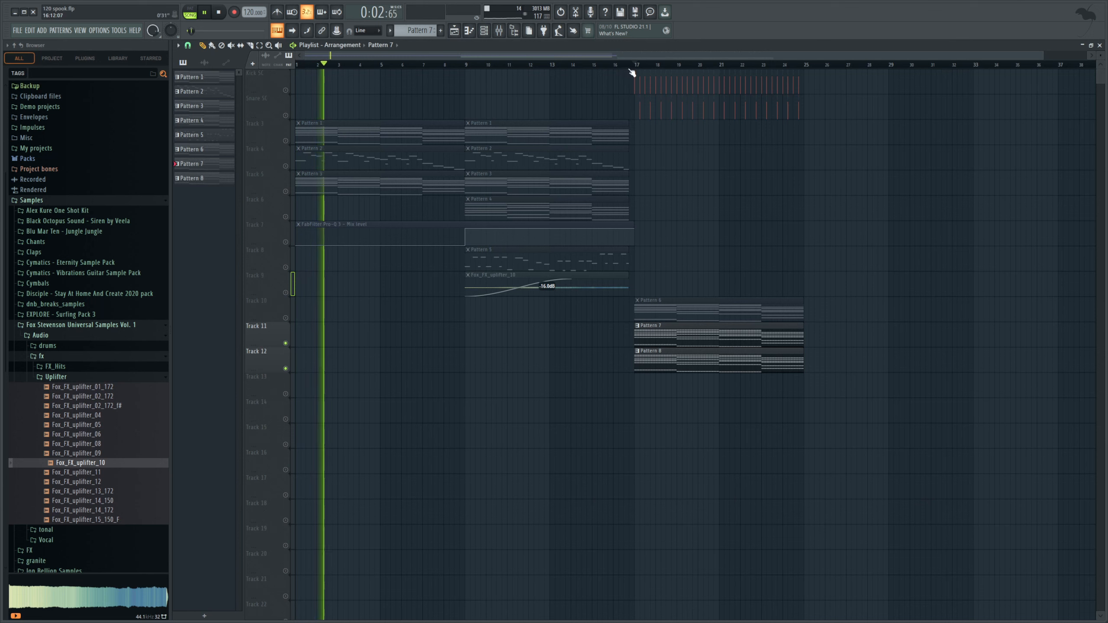
{"action": "key", "text": "space"}
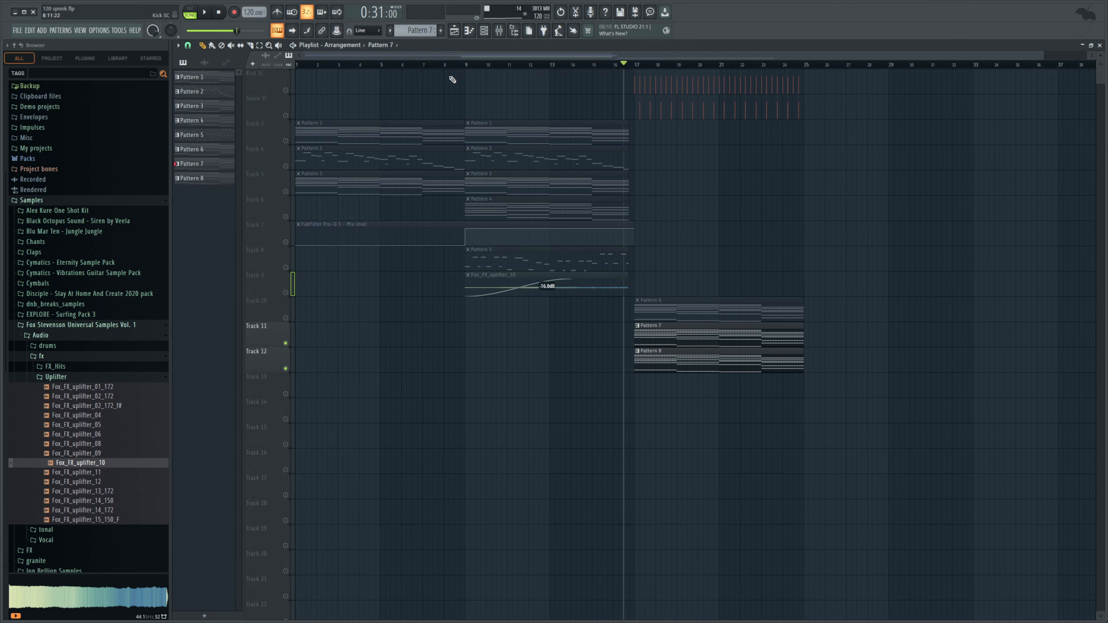
{"action": "key", "text": "space"}
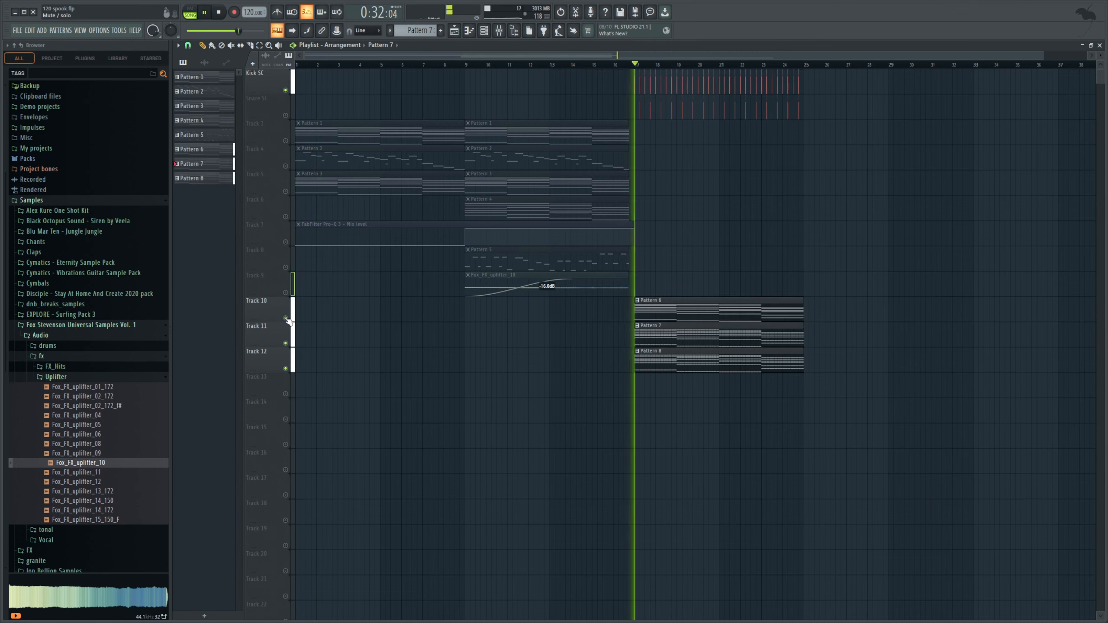
{"action": "key", "text": "F9"}
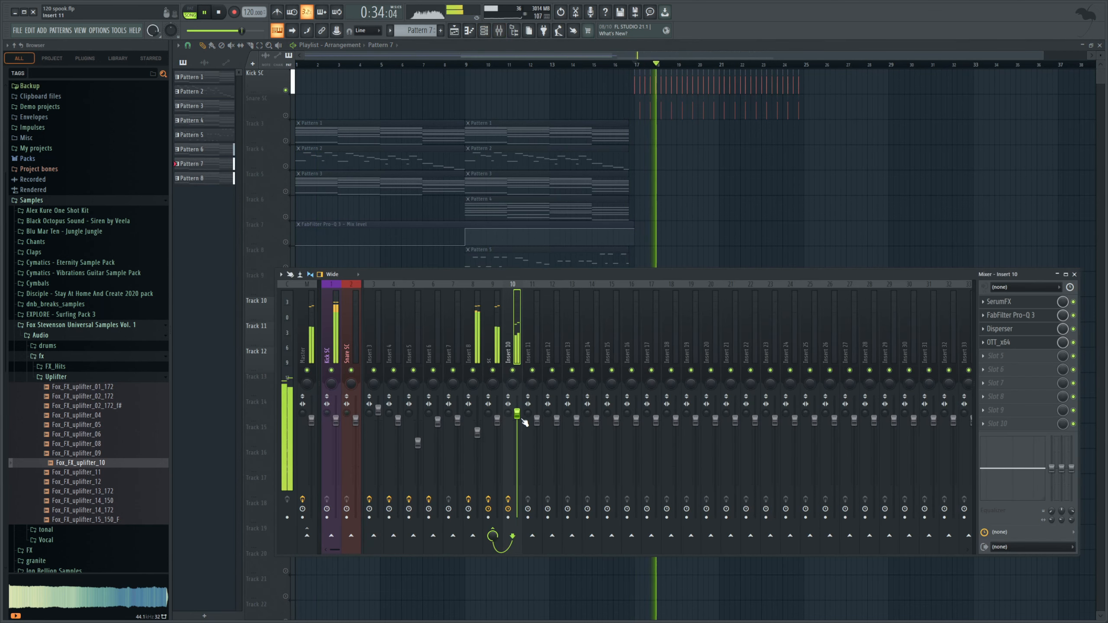
{"action": "left_click_drag", "start_coordinate": [517, 415], "coordinate": [517, 397]}
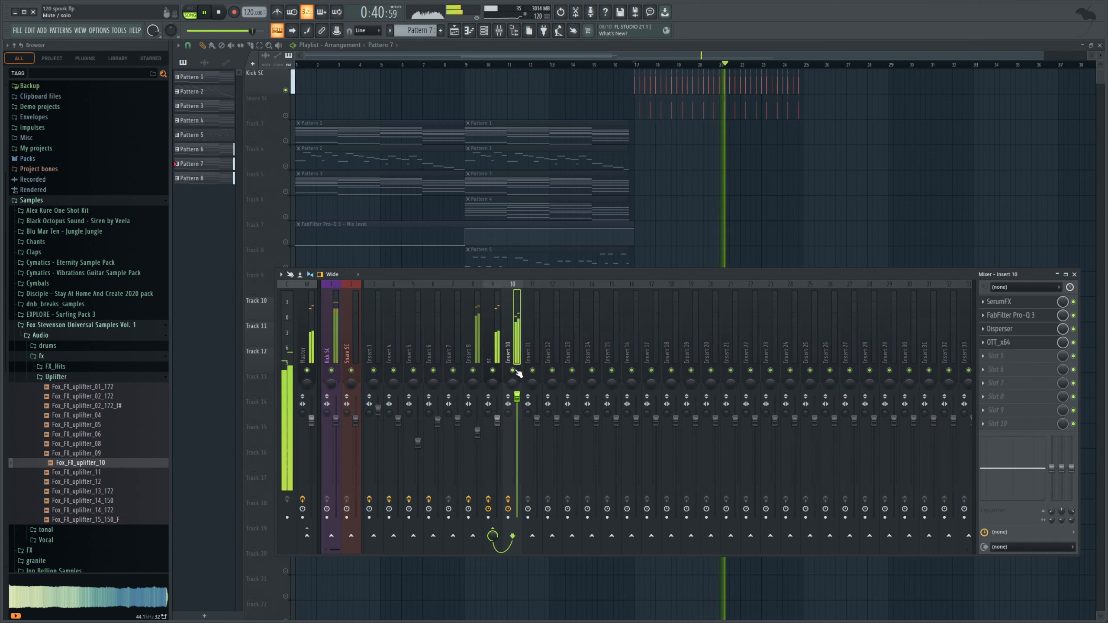
Solo Insert 10 with its routed track and open its FabFilter Pro-Q 3 to check the low and high cuts
{"action": "right_click", "coordinate": [513, 370]}
{"action": "key", "text": "space"}
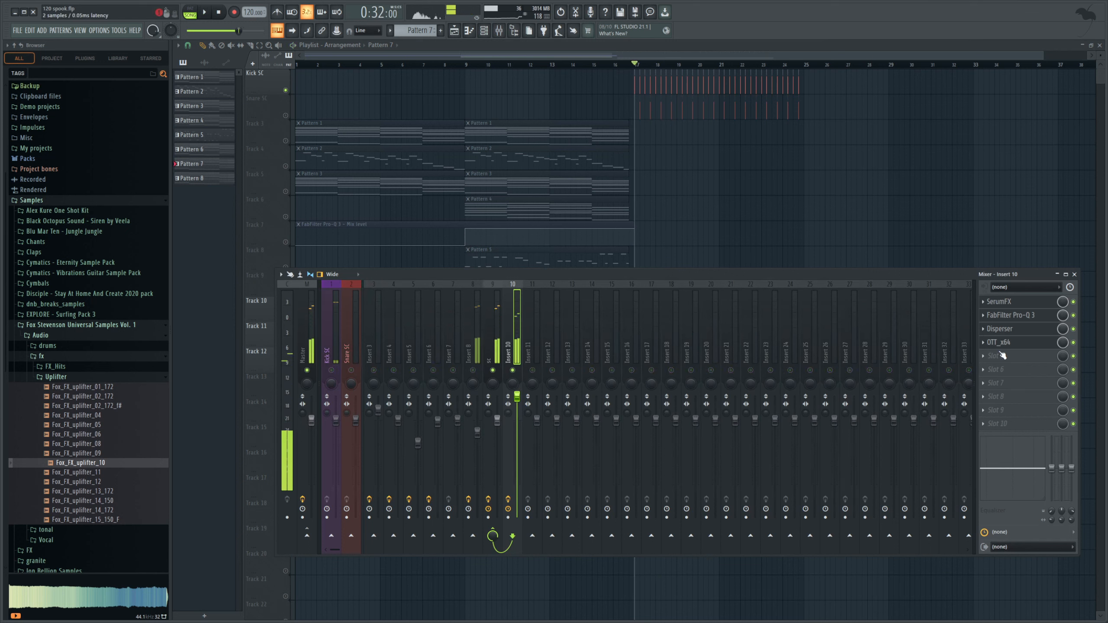
{"action": "left_click", "coordinate": [1016, 316]}
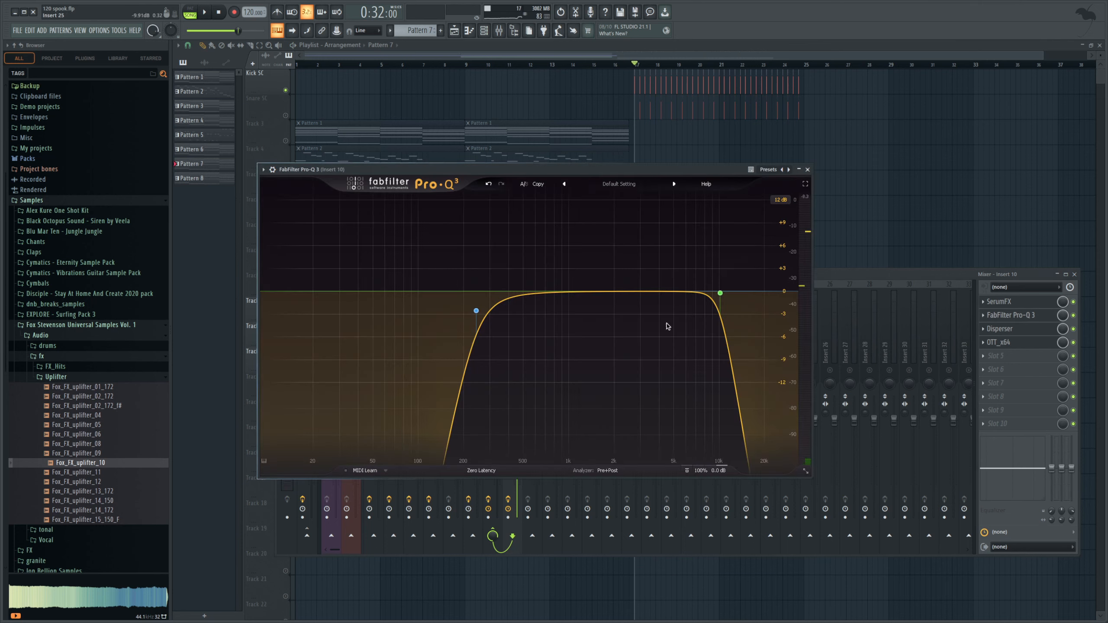
{"action": "left_click", "coordinate": [492, 311]}
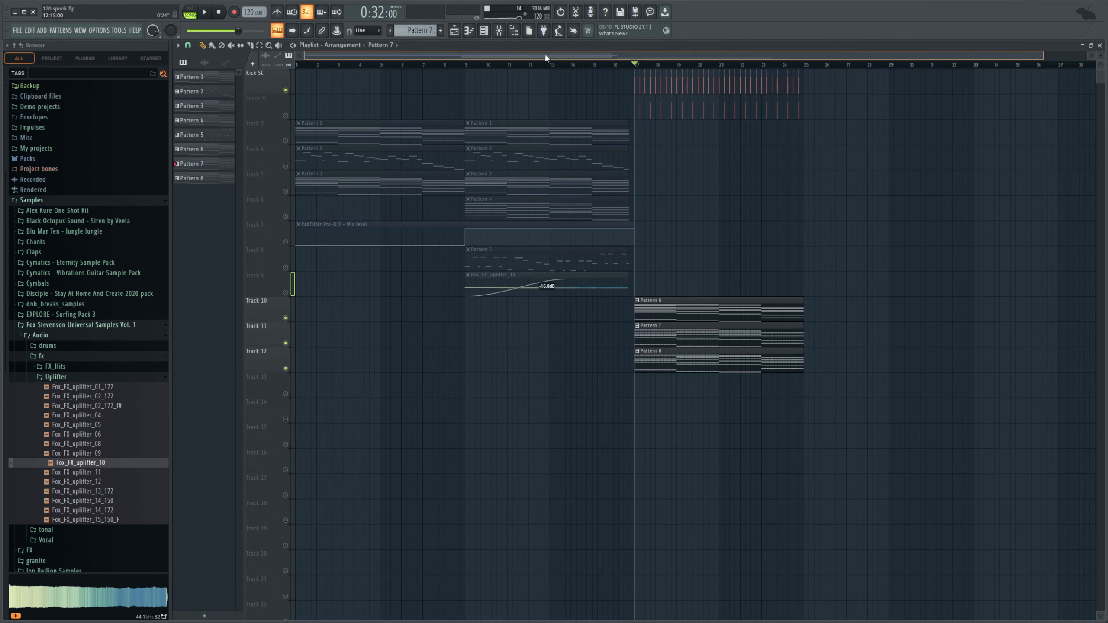
Create Pattern 9 and add an Analog Lab V channel with the Soul Sacrifice organ preset
{"action": "left_click_drag", "start_coordinate": [1042, 56], "coordinate": [1064, 56]}
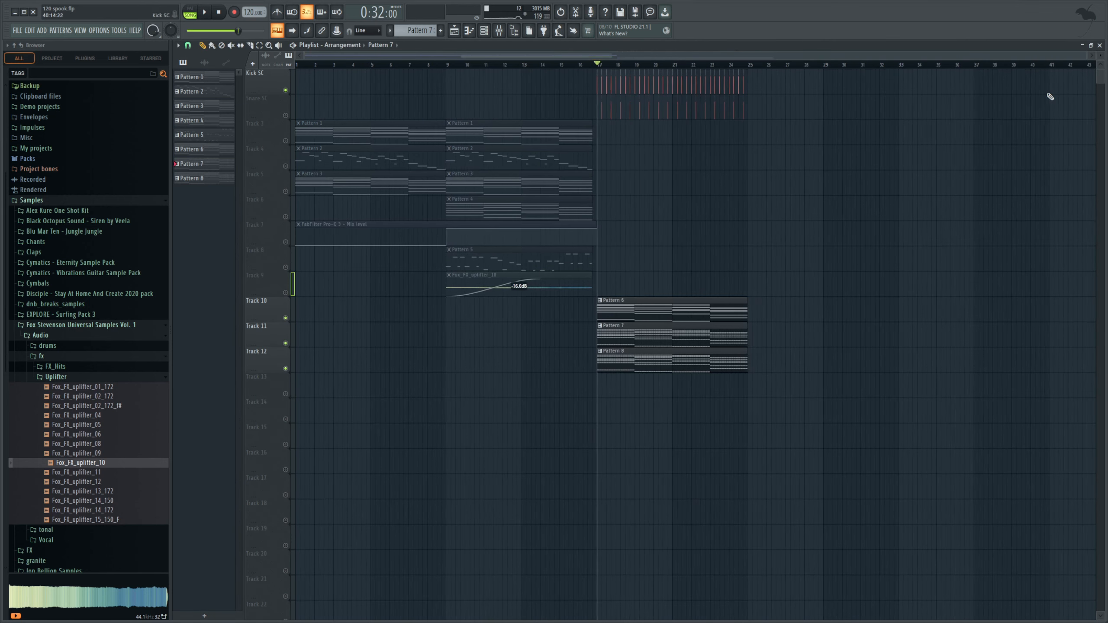
{"action": "key", "text": "F6"}
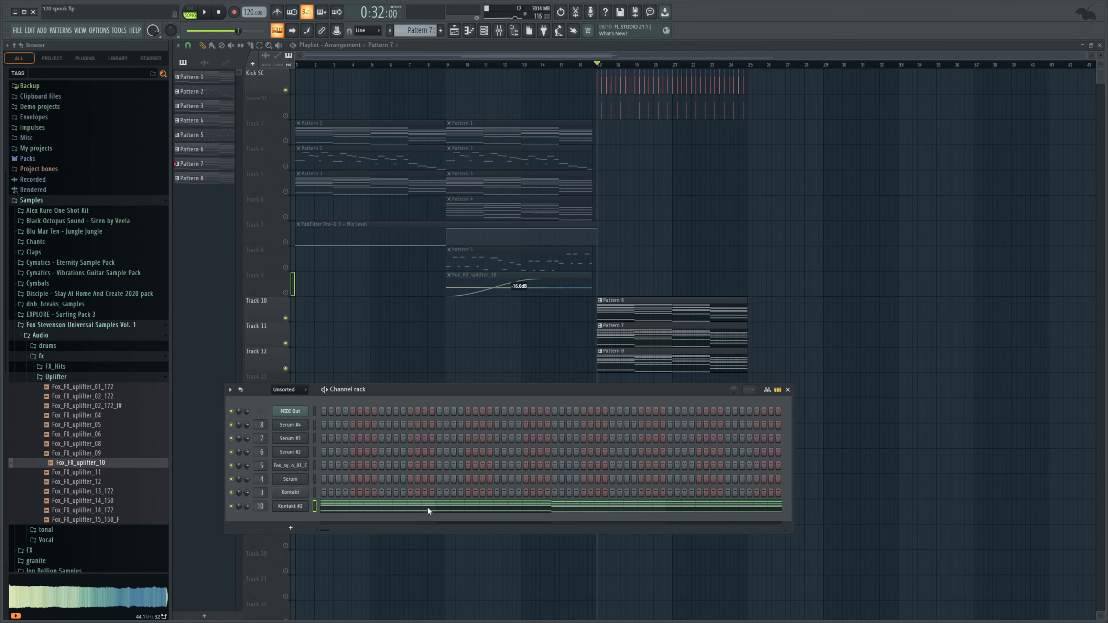
{"action": "key", "text": "F4"}
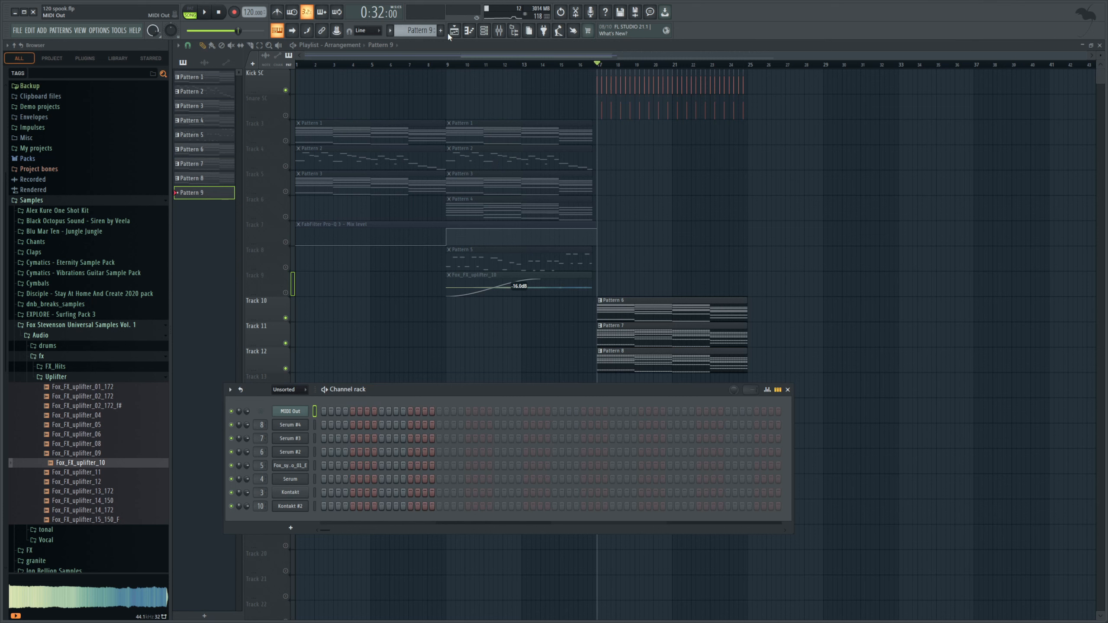
{"action": "left_click", "coordinate": [441, 43]}
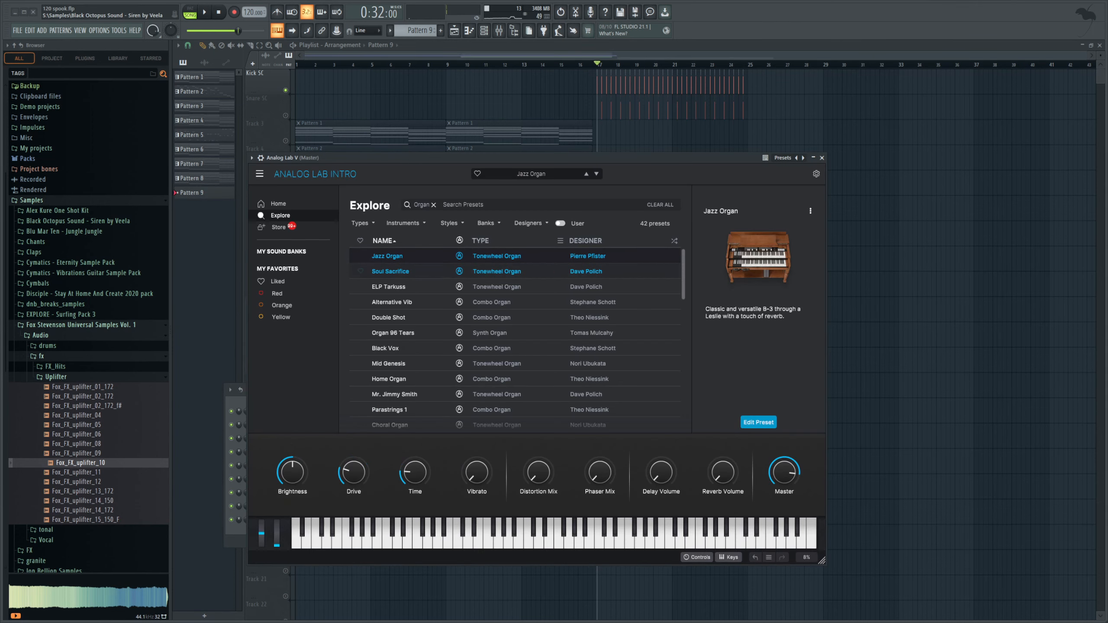
{"action": "left_click", "coordinate": [391, 270]}
Route the Analog Lab V channel to mixer Insert 10 and play its repeated chord stabs
{"action": "left_click", "coordinate": [484, 31]}
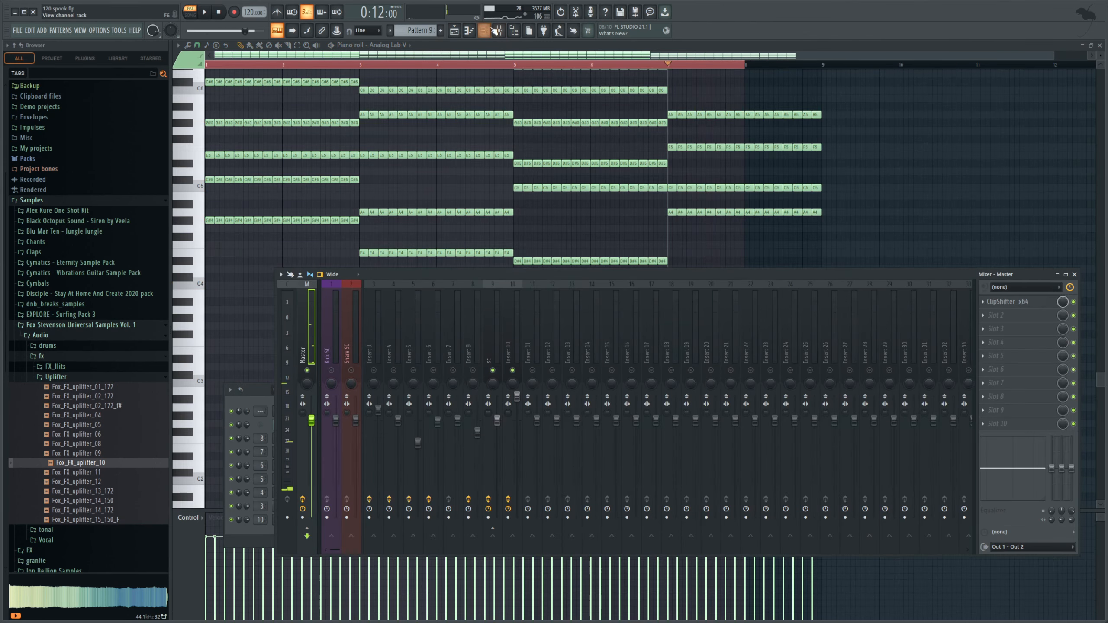
{"action": "left_click", "coordinate": [483, 31]}
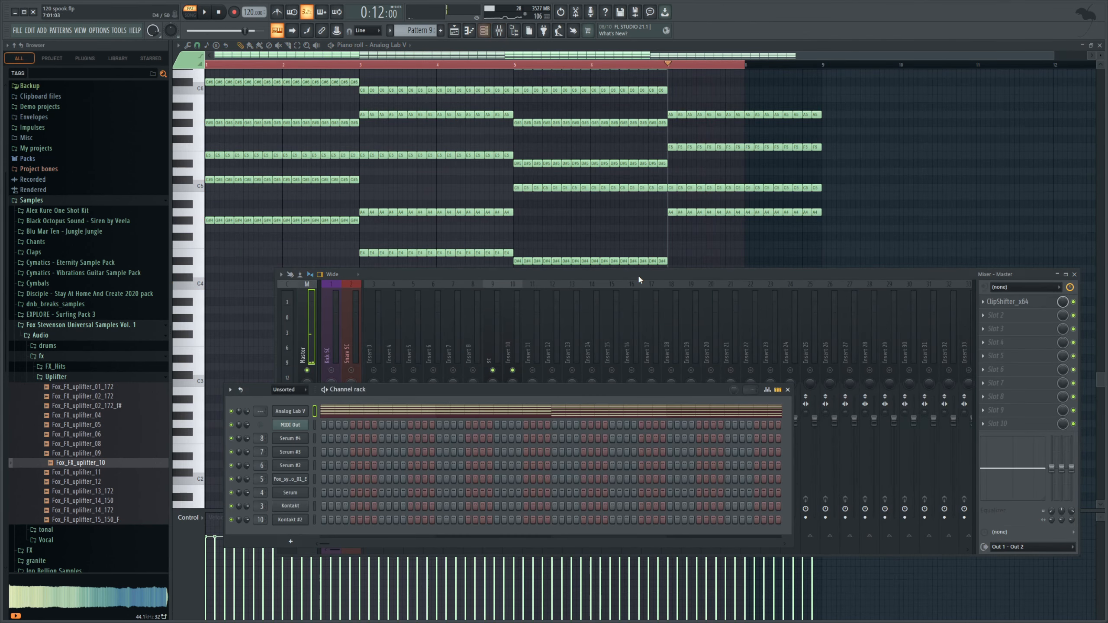
{"action": "mouse_move", "coordinate": [261, 409]}
{"action": "left_mouse_down"}
{"action": "mouse_move", "coordinate": [277, 376]}
{"action": "mouse_move", "coordinate": [281, 405]}
{"action": "left_mouse_up"}
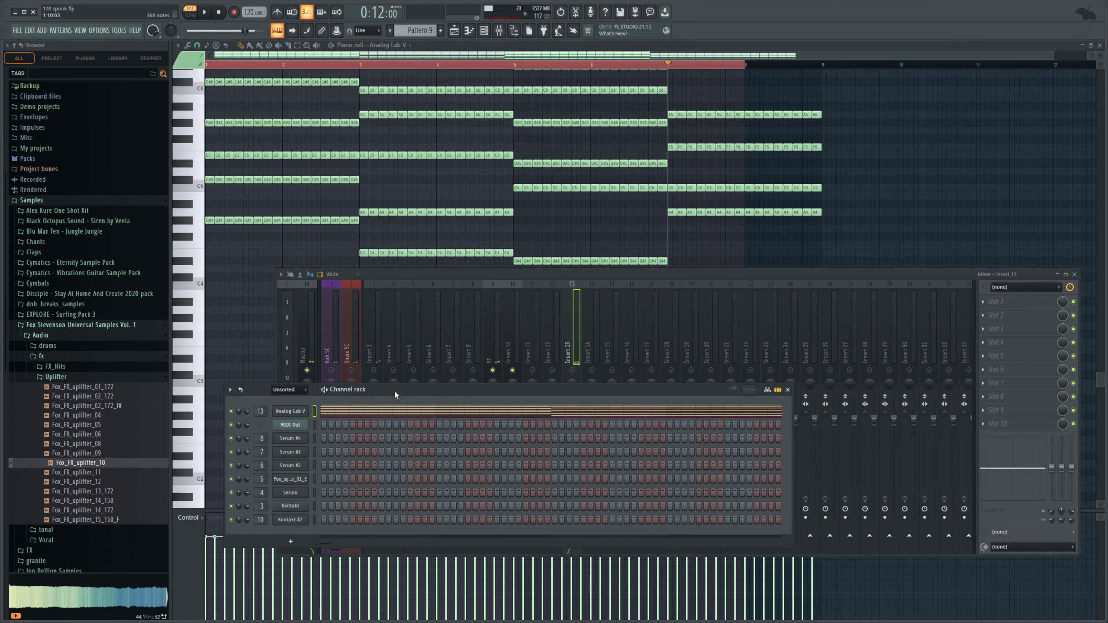
{"action": "left_click_drag", "start_coordinate": [395, 395], "coordinate": [646, 464]}
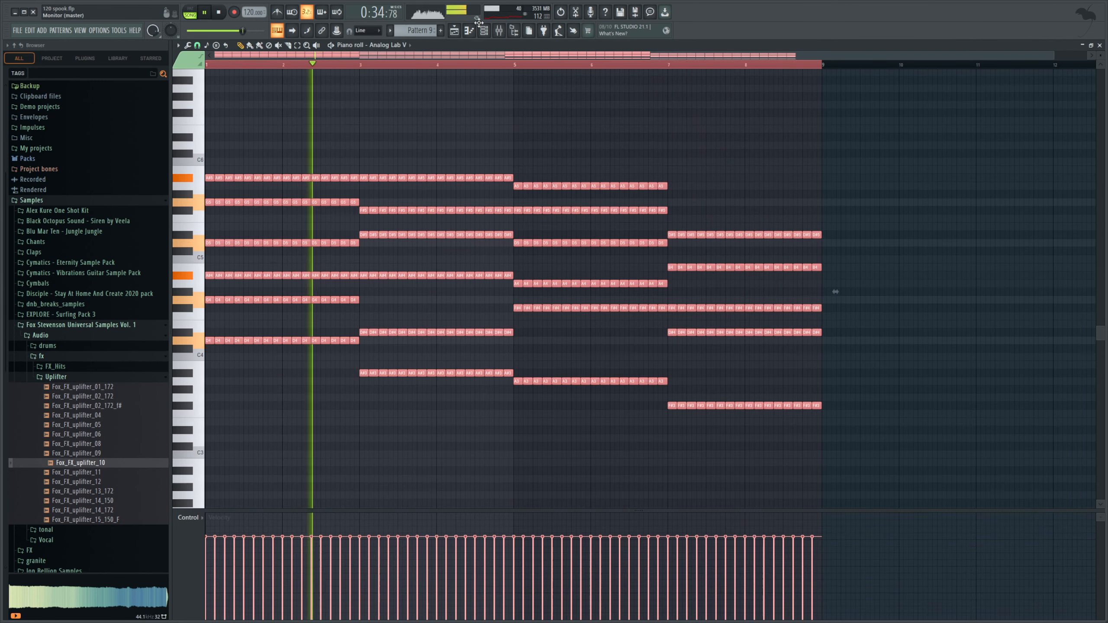
{"action": "key", "text": "F6"}
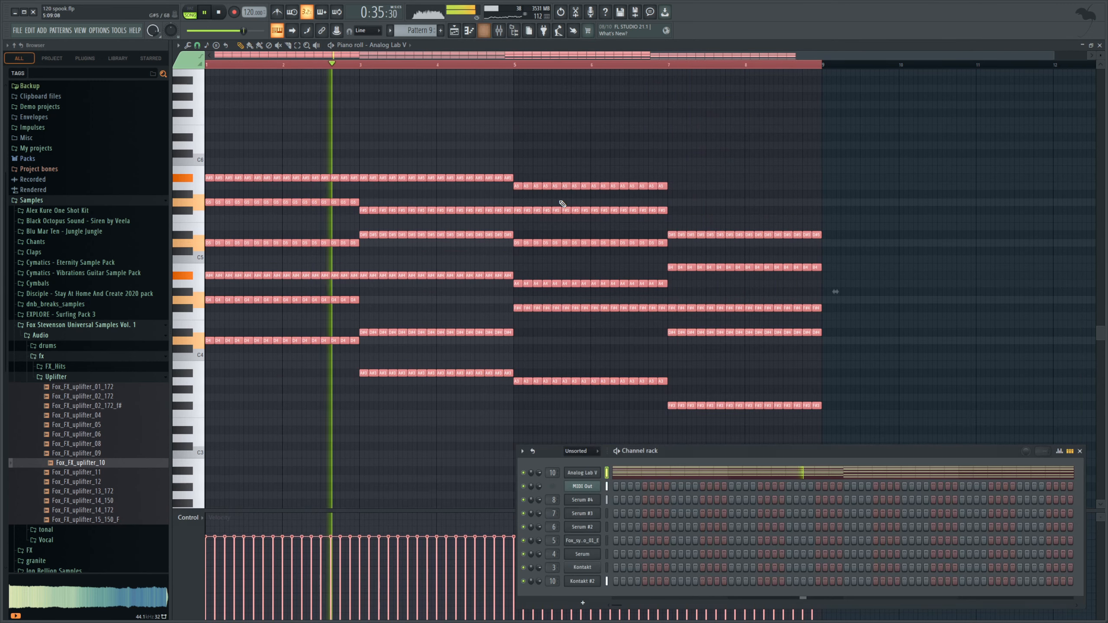
{"action": "key", "text": "space"}
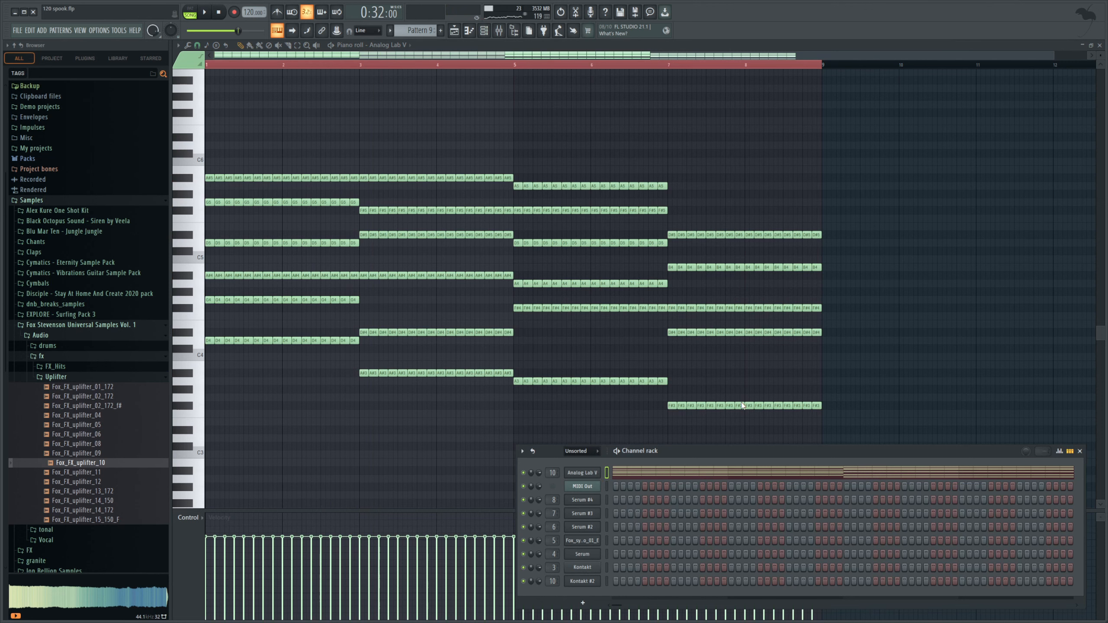
Set up Serum #5 with OSC A unison at 6, OSC B enabled and a multiband compressor effect while playing the pattern
{"action": "left_click", "coordinate": [594, 475]}
{"action": "key", "text": "space"}
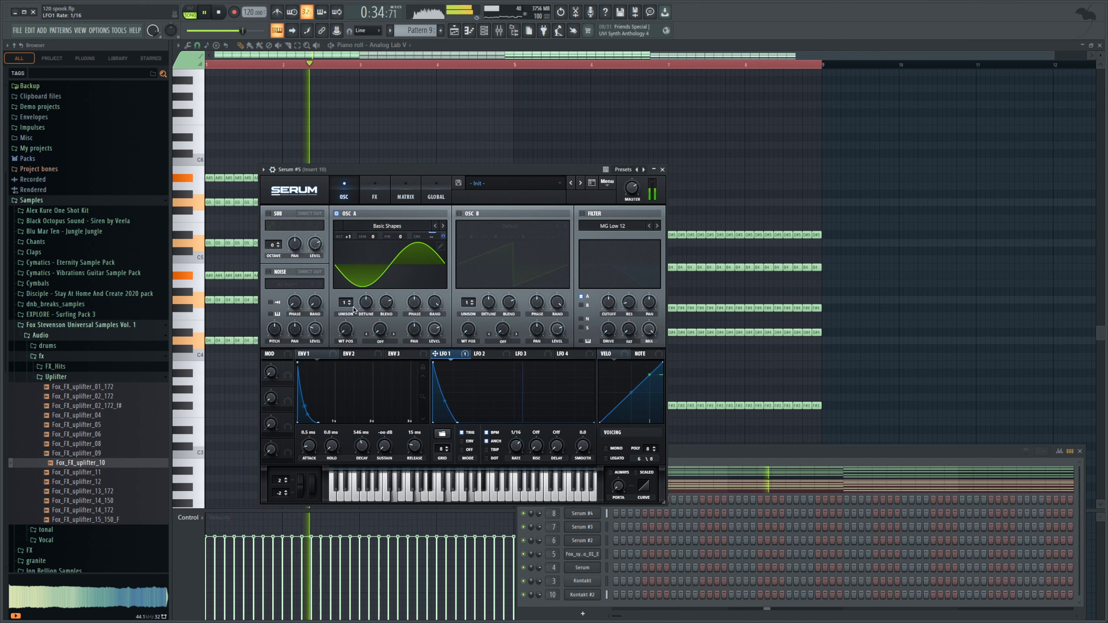
{"action": "scroll", "coordinate": [354, 309], "scroll_direction": "up", "scroll_amount": 5}
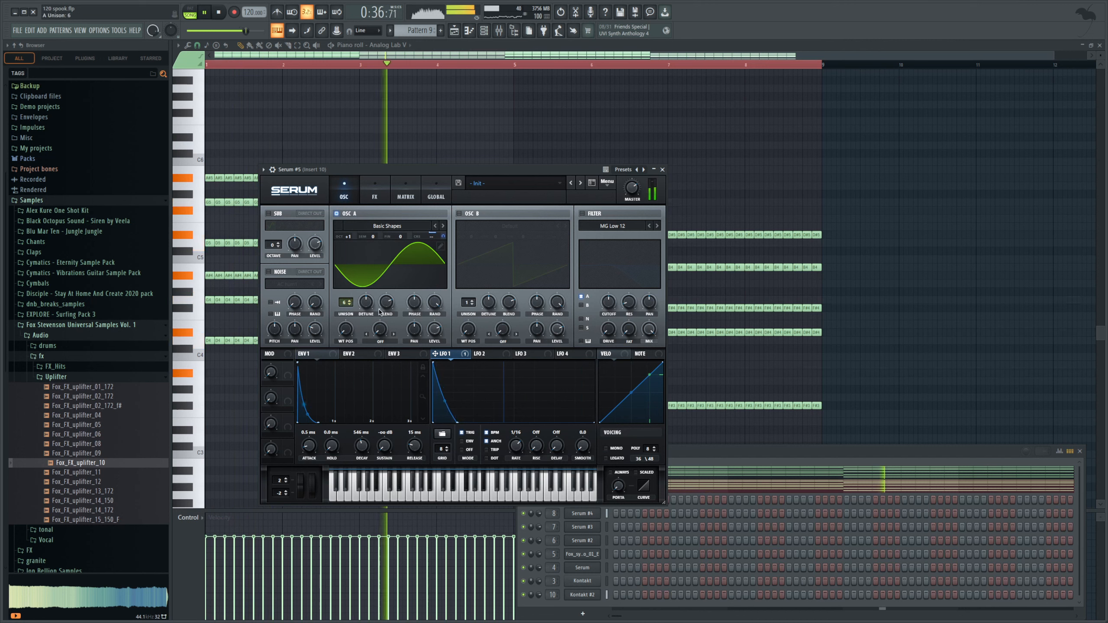
{"action": "left_click", "coordinate": [459, 214]}
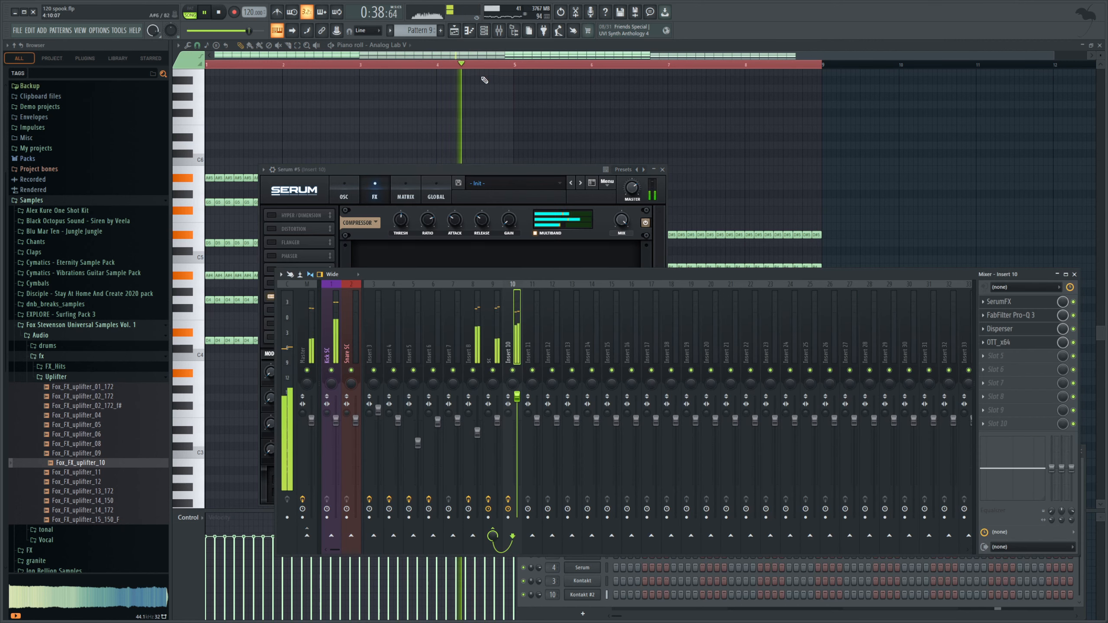
{"action": "key", "text": "space"}
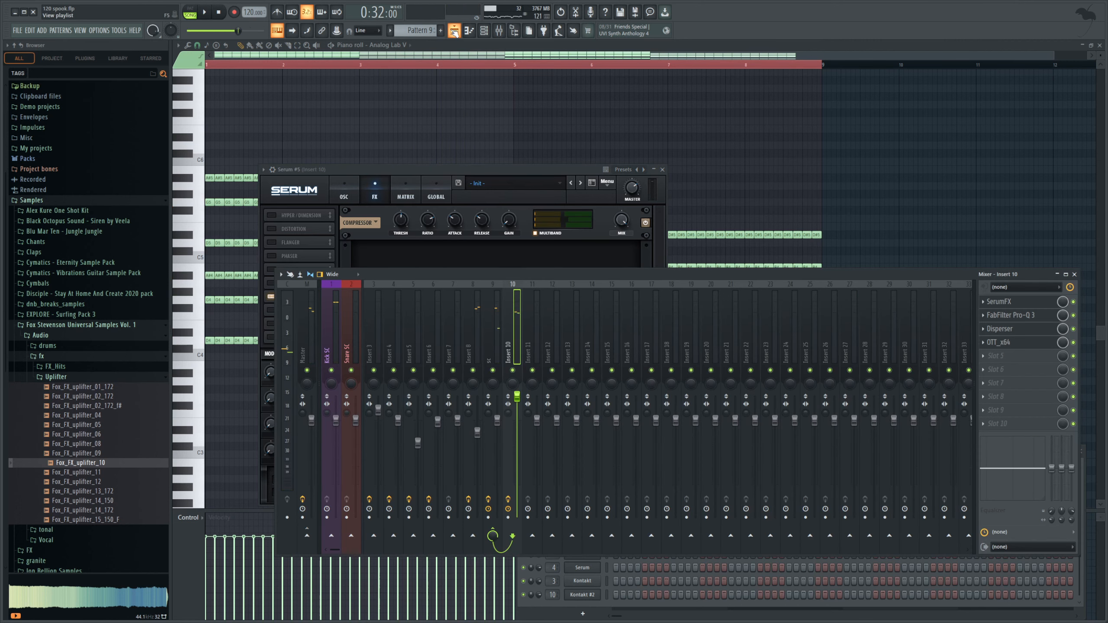
Place Pattern 9 at bar 17 on Track 13 and unmute all playlist tracks
{"action": "left_click", "coordinate": [454, 32]}
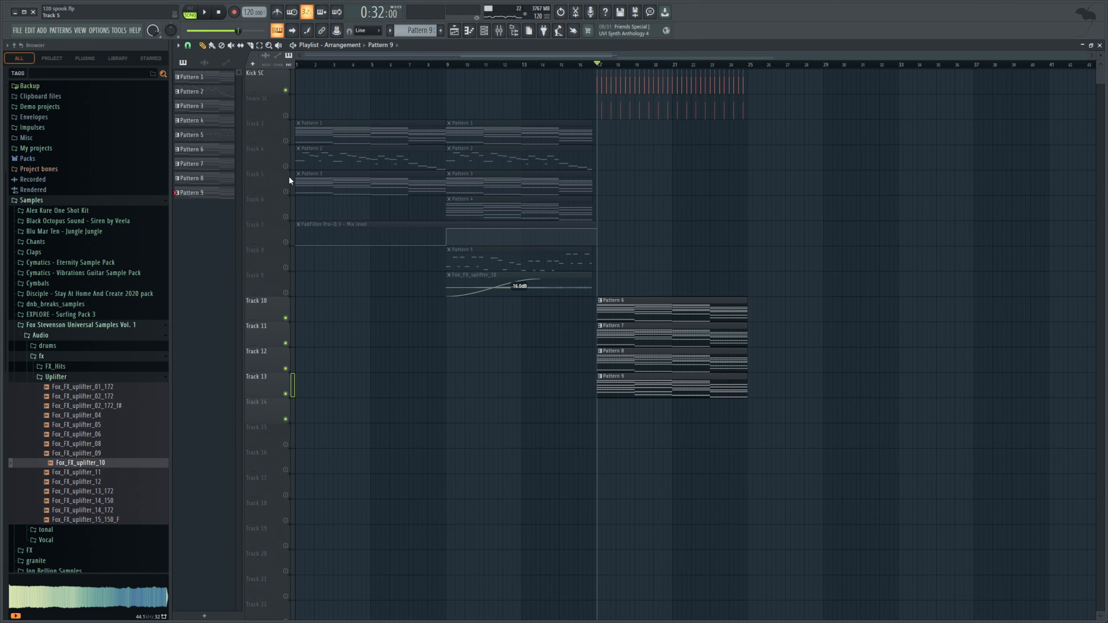
{"action": "left_click", "coordinate": [286, 191], "text": "ctrl"}
{"action": "left_click", "coordinate": [285, 191], "text": "ctrl"}
{"action": "scroll", "coordinate": [785, 53], "scroll_direction": "up", "scroll_amount": 4}
{"action": "left_click_drag", "start_coordinate": [785, 53], "coordinate": [930, 54]}
Open the kicks folder in the Fox Stevenson pack's drum_oneshots and audition kick samples
{"action": "left_click", "coordinate": [64, 349]}
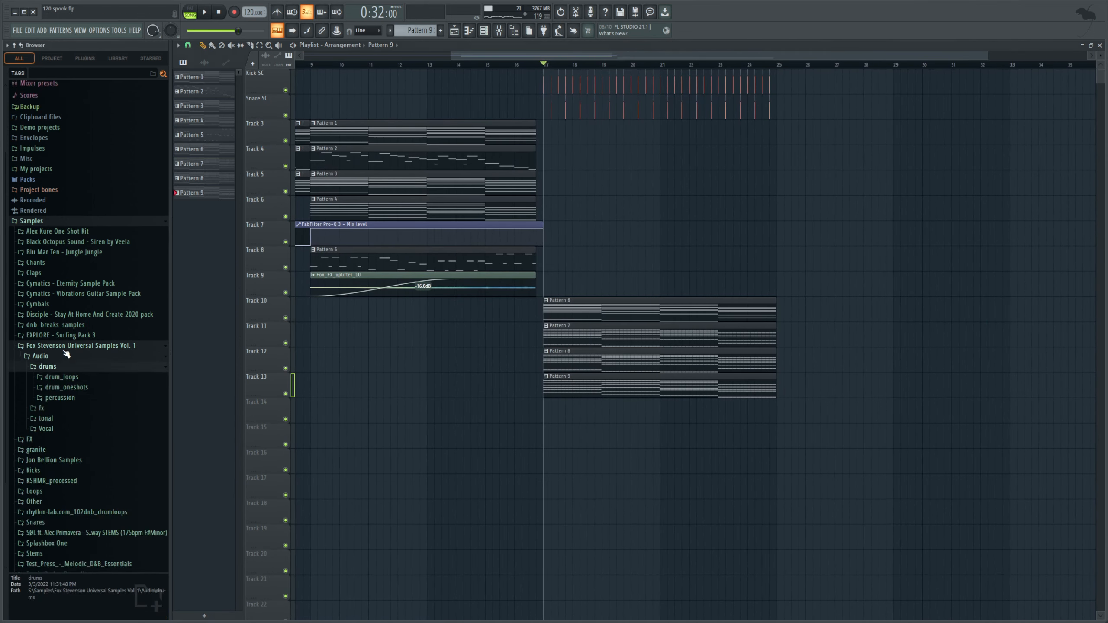
{"action": "left_click", "coordinate": [70, 390]}
{"action": "left_click", "coordinate": [70, 407]}
{"action": "scroll", "coordinate": [78, 409], "scroll_direction": "down", "scroll_amount": 6}
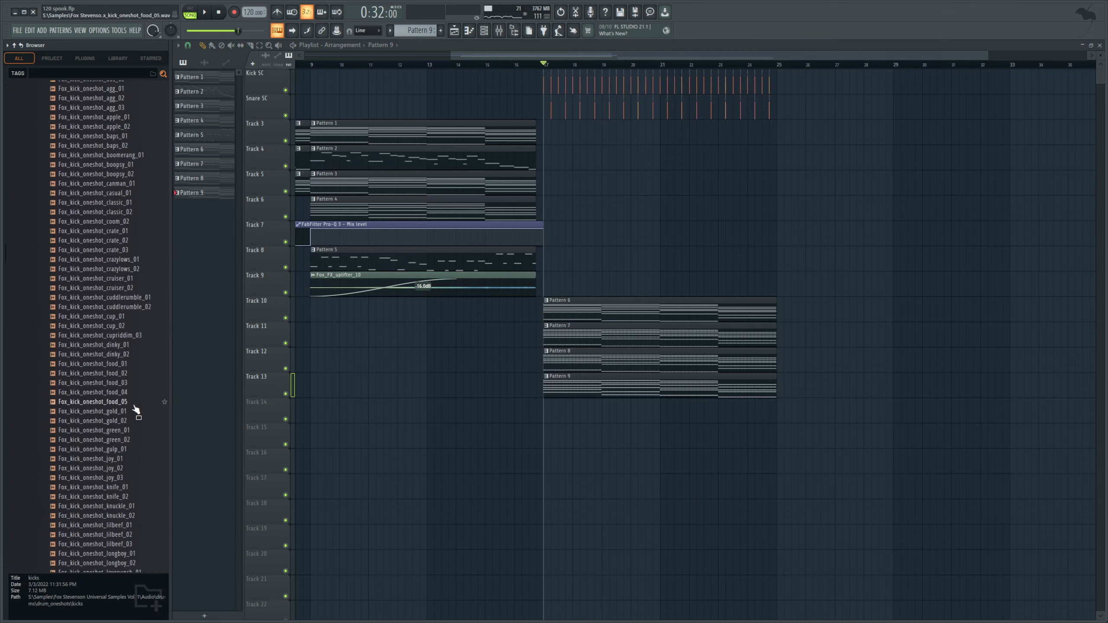
{"action": "scroll", "coordinate": [136, 410], "scroll_direction": "down", "scroll_amount": 10}
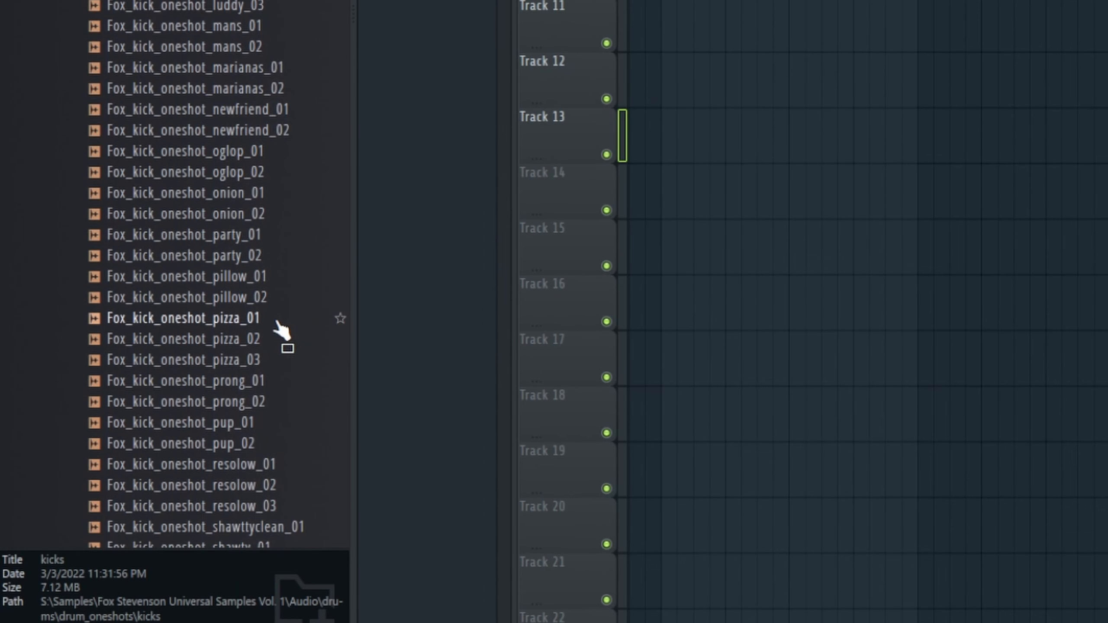
{"action": "left_click", "coordinate": [276, 321]}
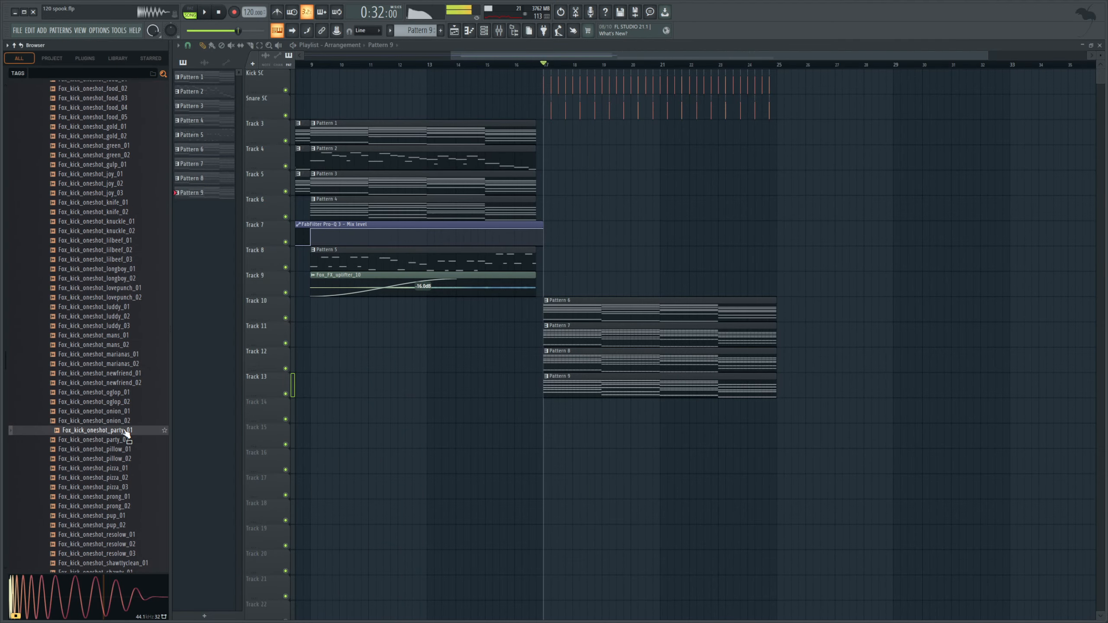
Place Fox_kick_oneshot_party_01 on Track 14 at every beat from bar 17 to bar 25
{"action": "left_click_drag", "start_coordinate": [124, 430], "coordinate": [550, 406]}
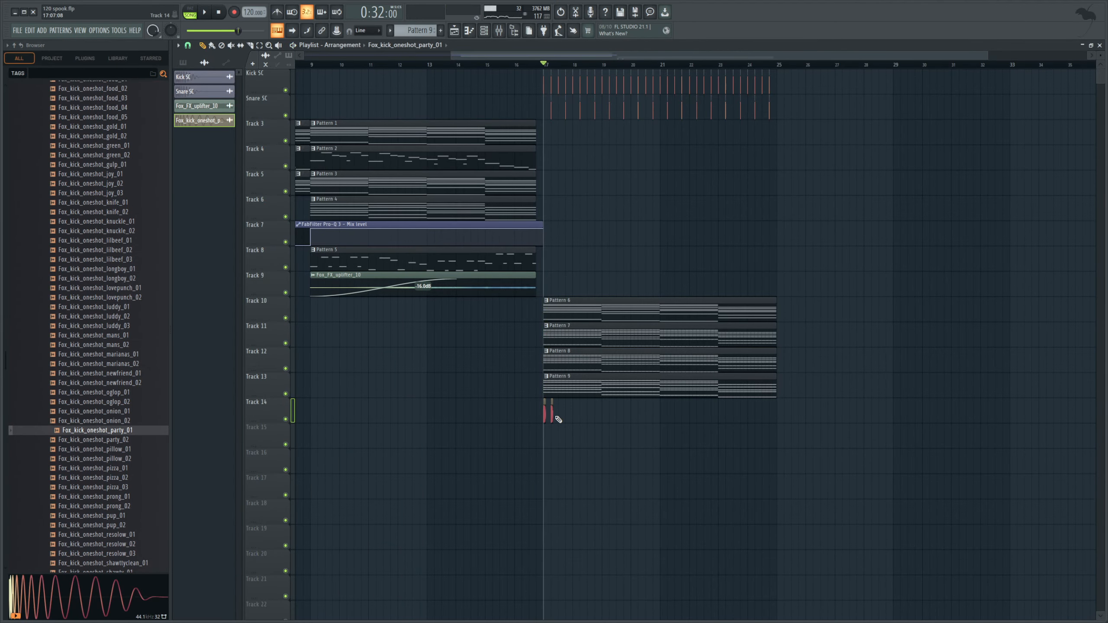
{"action": "left_click", "coordinate": [576, 65]}
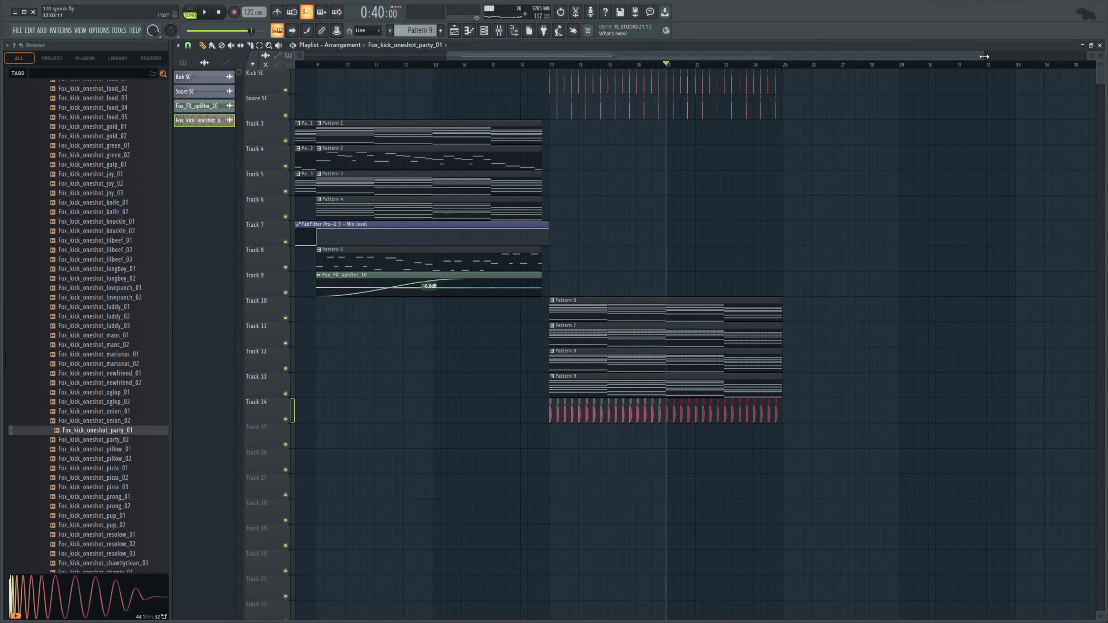
Place a copy of Pattern 5 at bar 17 on Track 8
{"action": "left_click_drag", "start_coordinate": [984, 56], "coordinate": [1087, 56]}
{"action": "left_click", "coordinate": [396, 263]}
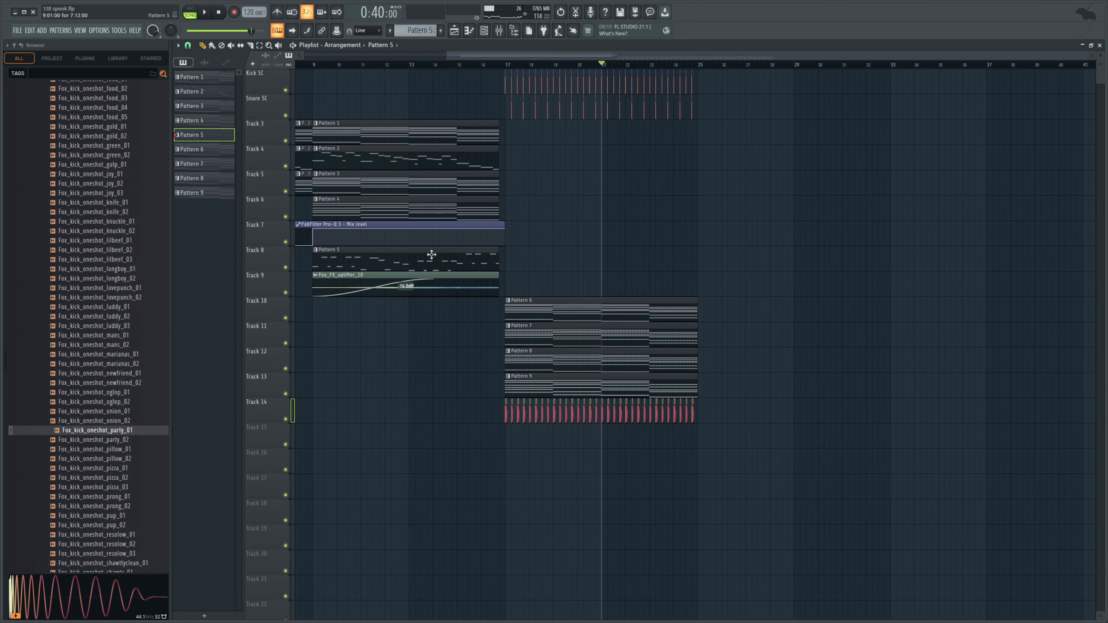
{"action": "left_click", "coordinate": [509, 256]}
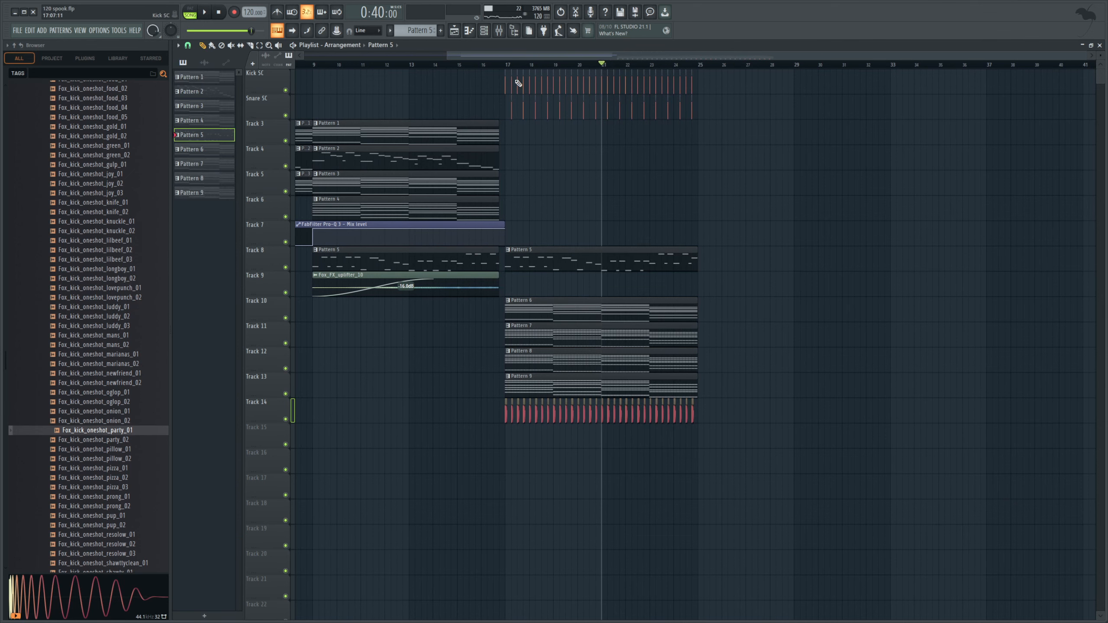
Play the drop from bar 17 with the mixer and channel rack open to check the levels
{"action": "left_click", "coordinate": [511, 64]}
{"action": "left_click", "coordinate": [509, 33]}
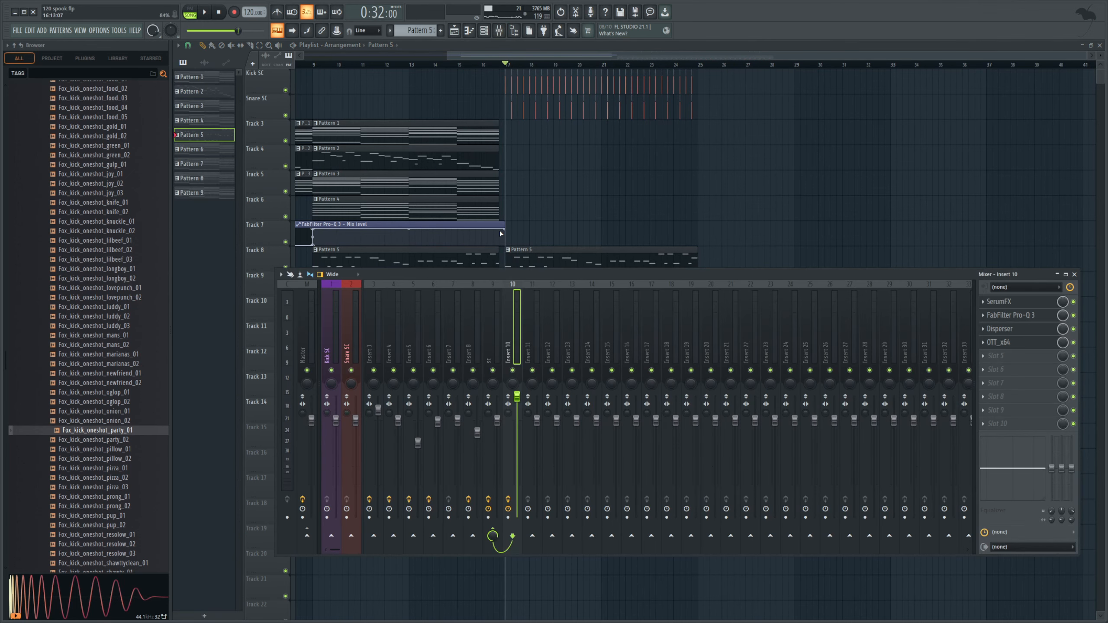
{"action": "left_click", "coordinate": [485, 32]}
{"action": "key", "text": "space"}
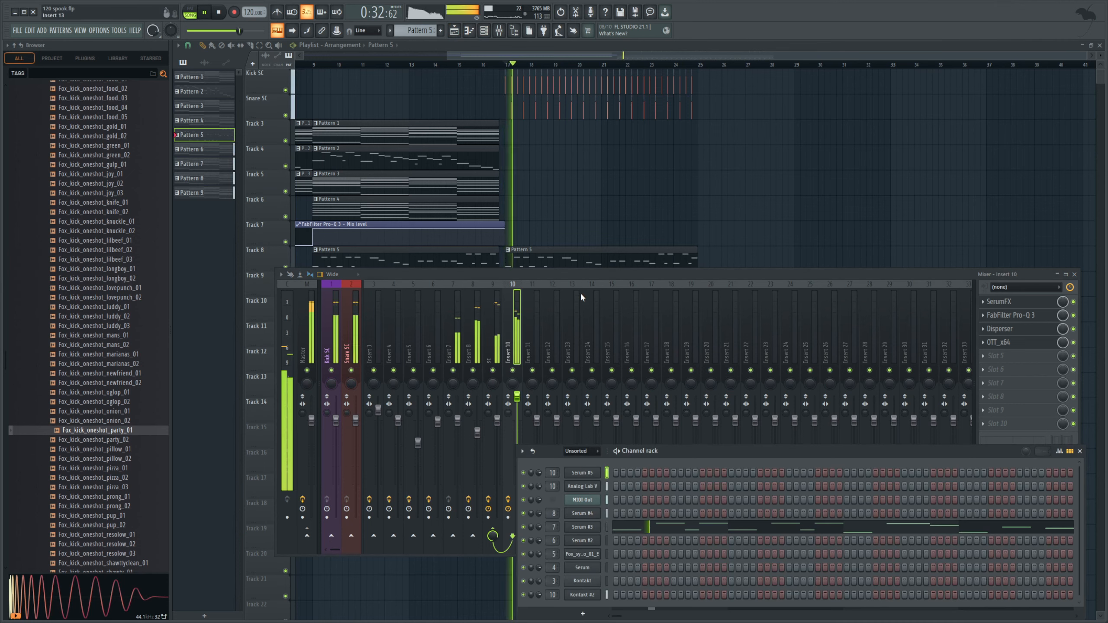
Rewrite bar 1 of the Serum #6 part in Pattern 10 as a syncopated figure using G4, A4, F5 and G5
{"action": "key", "text": "space"}
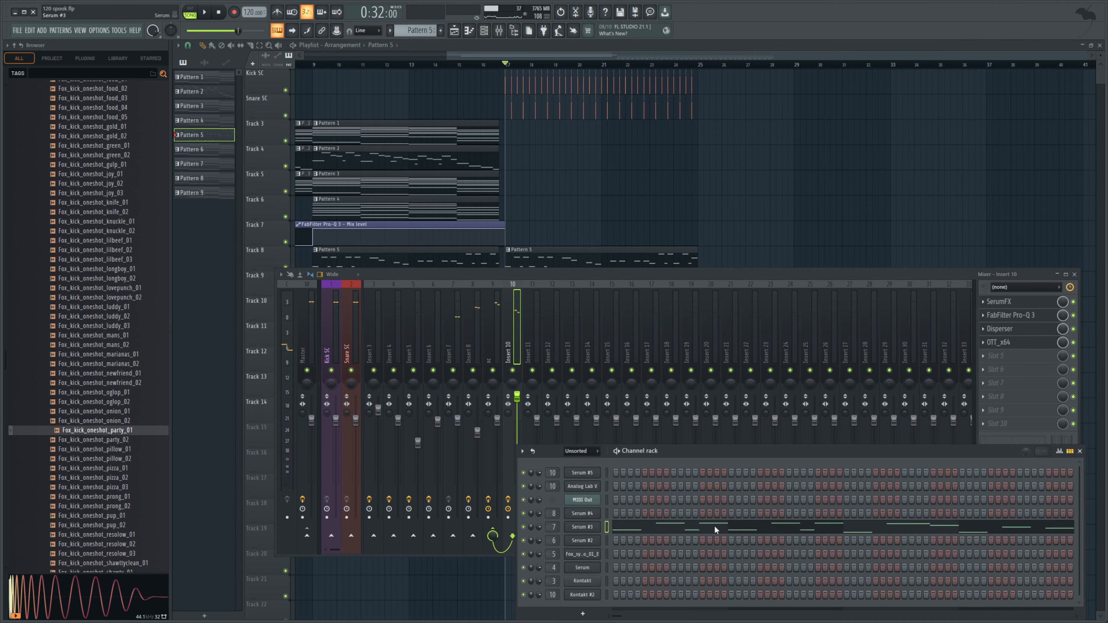
{"action": "scroll", "coordinate": [411, 29], "scroll_direction": "down", "scroll_amount": 5}
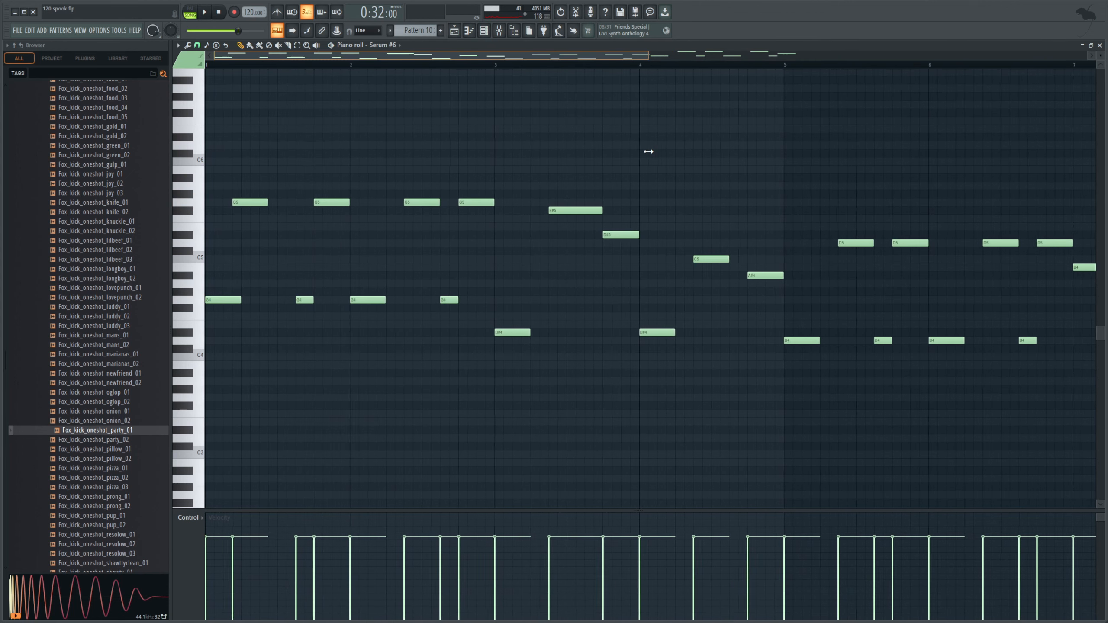
{"action": "left_click_drag", "start_coordinate": [649, 151], "coordinate": [650, 152]}
{"action": "right_click", "coordinate": [333, 201]}
{"action": "right_click", "coordinate": [308, 300]}
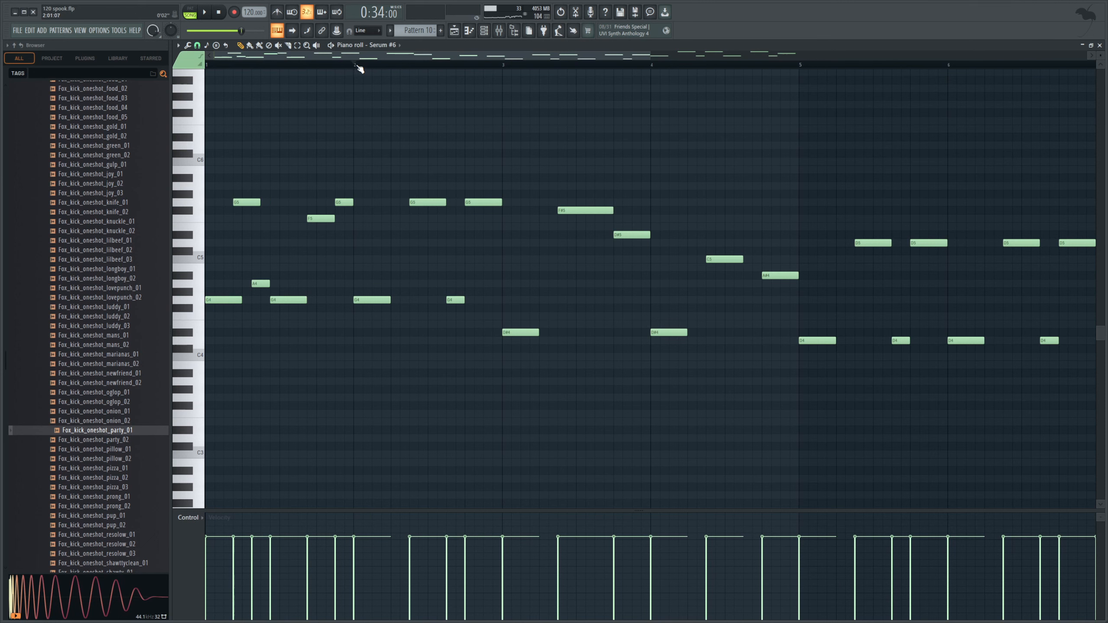
Replace the remaining notes of the Serum #6 part with repeats of the bar 1 figure, fitted to each chord
{"action": "left_click_drag", "start_coordinate": [357, 67], "coordinate": [206, 65]}
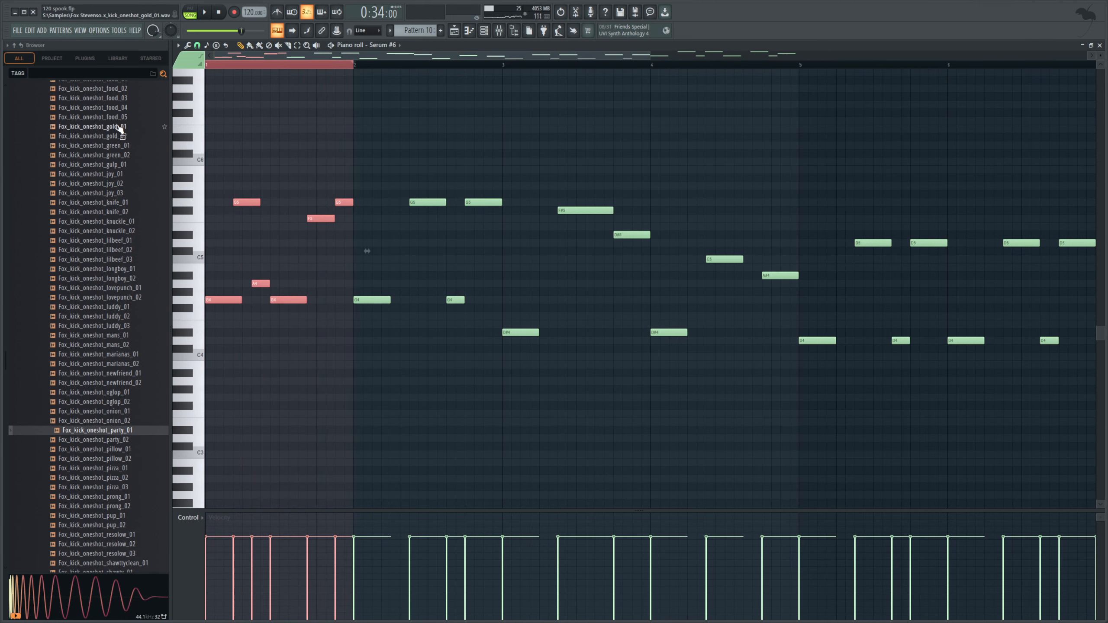
{"action": "key", "text": "space"}
{"action": "key", "text": "space"}
{"action": "right_click", "coordinate": [374, 300]}
{"action": "right_click", "coordinate": [454, 300]}
{"action": "right_click", "coordinate": [444, 203]}
{"action": "right_click", "coordinate": [480, 202]}
{"action": "left_click_drag", "start_coordinate": [416, 165], "coordinate": [205, 336]}
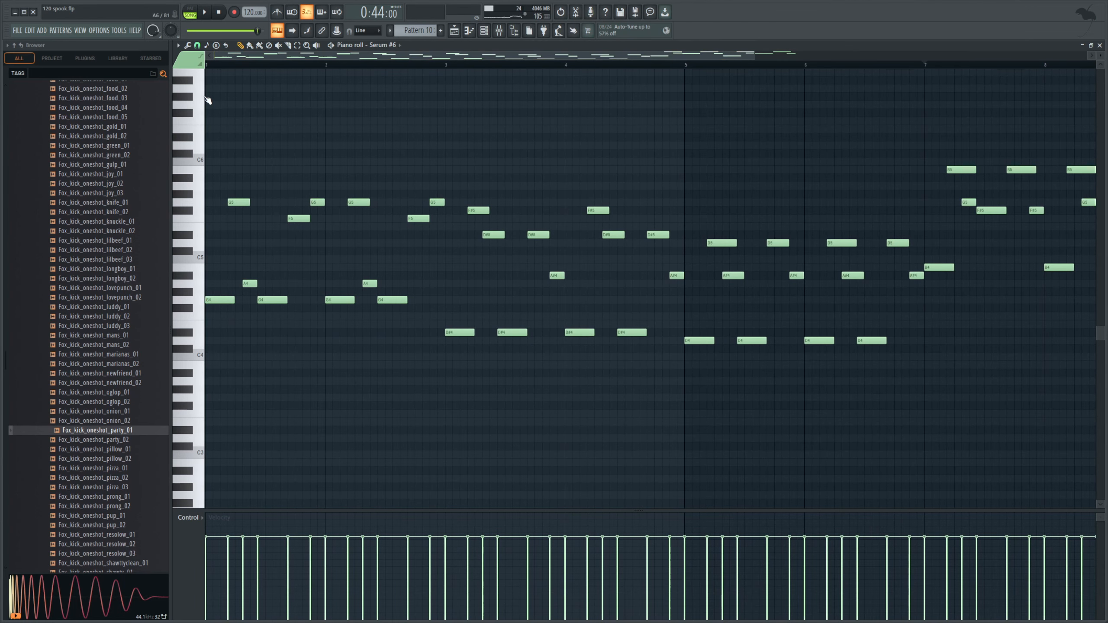
Play Pattern 10 alone in pattern mode to audition the Serum #6 figure
{"action": "left_click", "coordinate": [198, 15]}
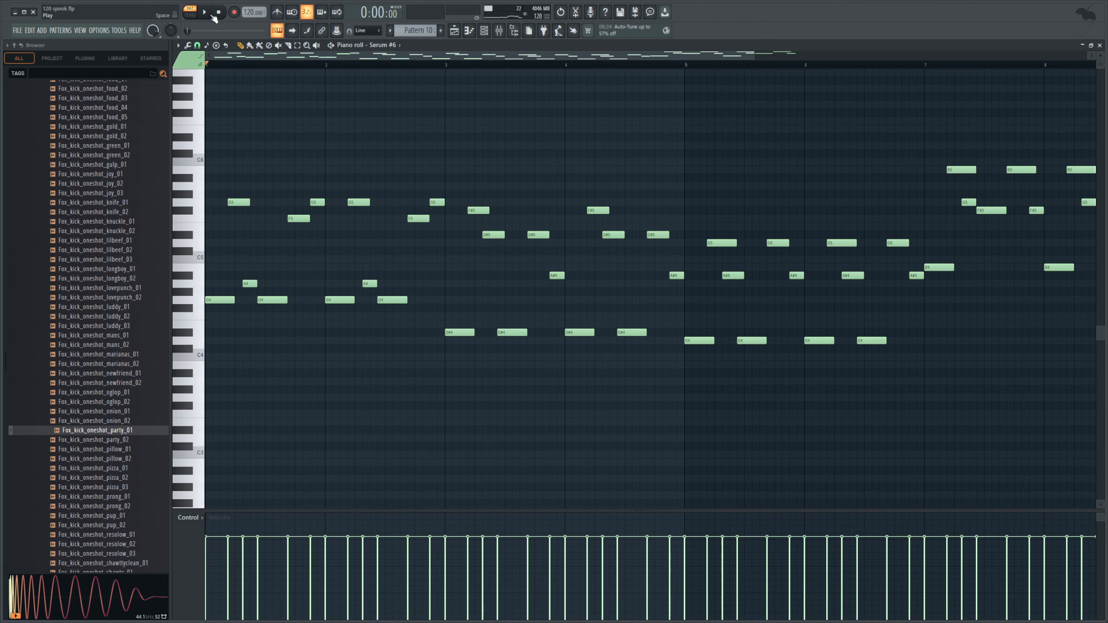
{"action": "left_click", "coordinate": [213, 15]}
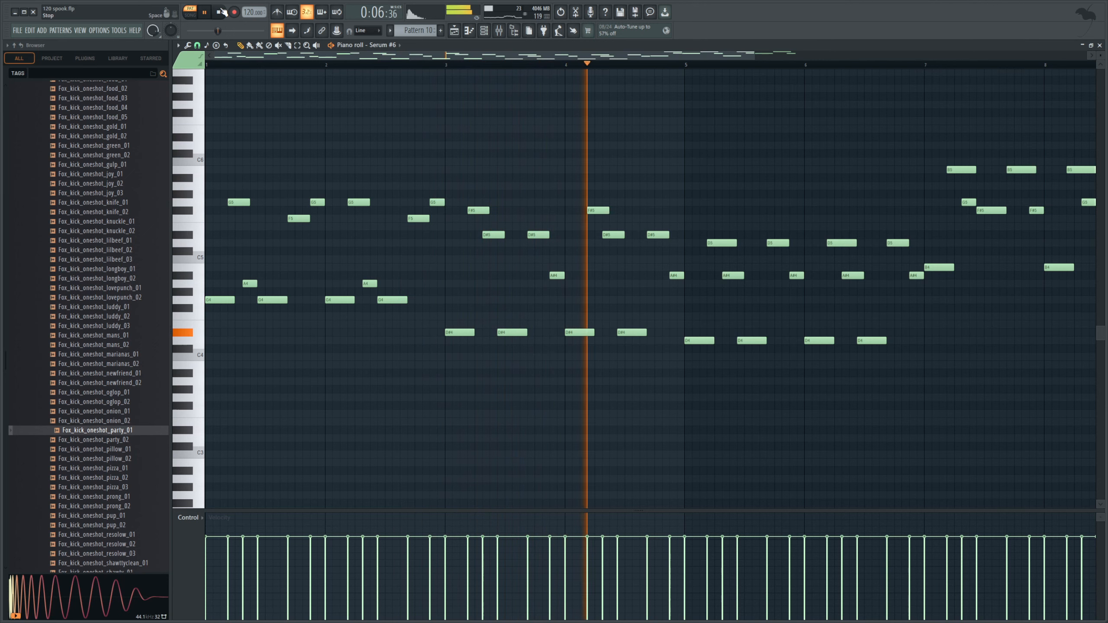
{"action": "left_click", "coordinate": [221, 12]}
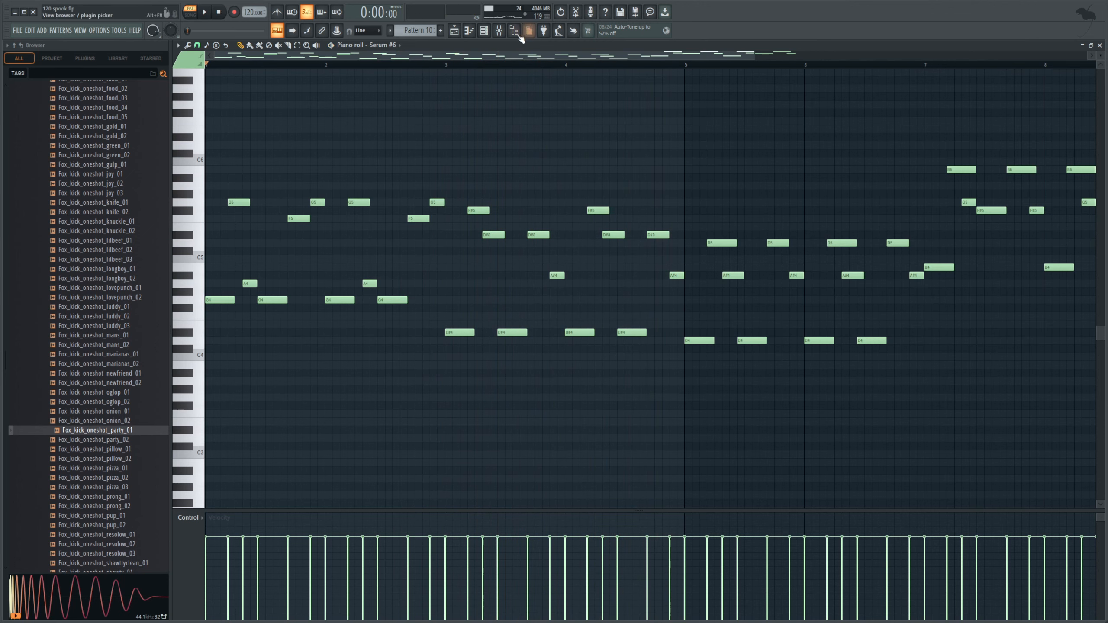
Play the drop from bar 17 in song mode with Pattern 10 on Track 15
{"action": "left_click", "coordinate": [454, 30]}
{"action": "left_click", "coordinate": [513, 65]}
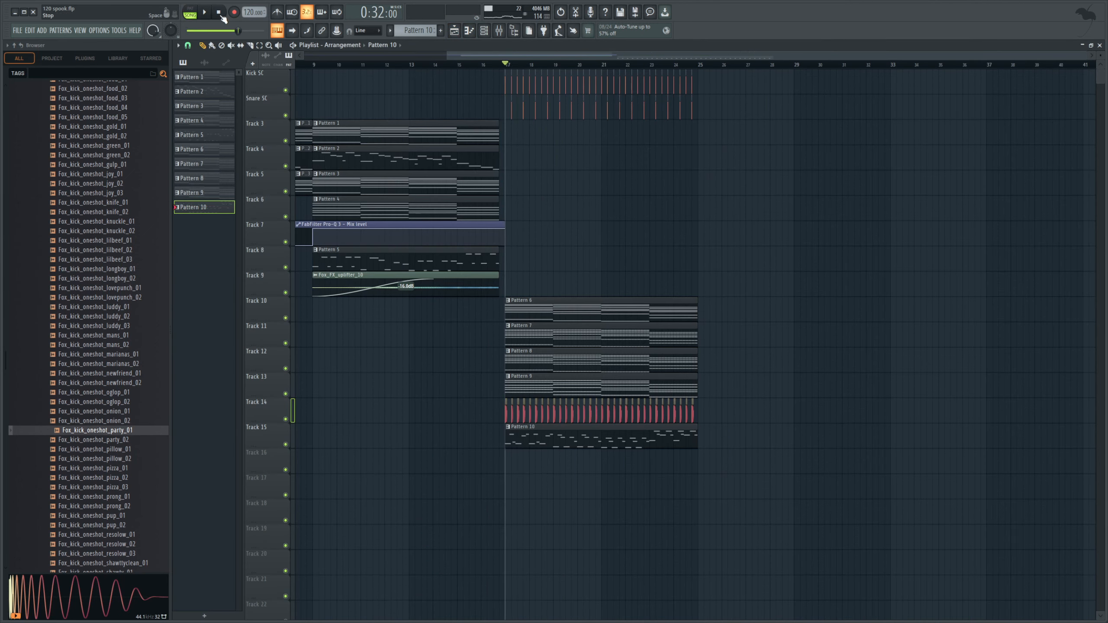
{"action": "left_click", "coordinate": [213, 13]}
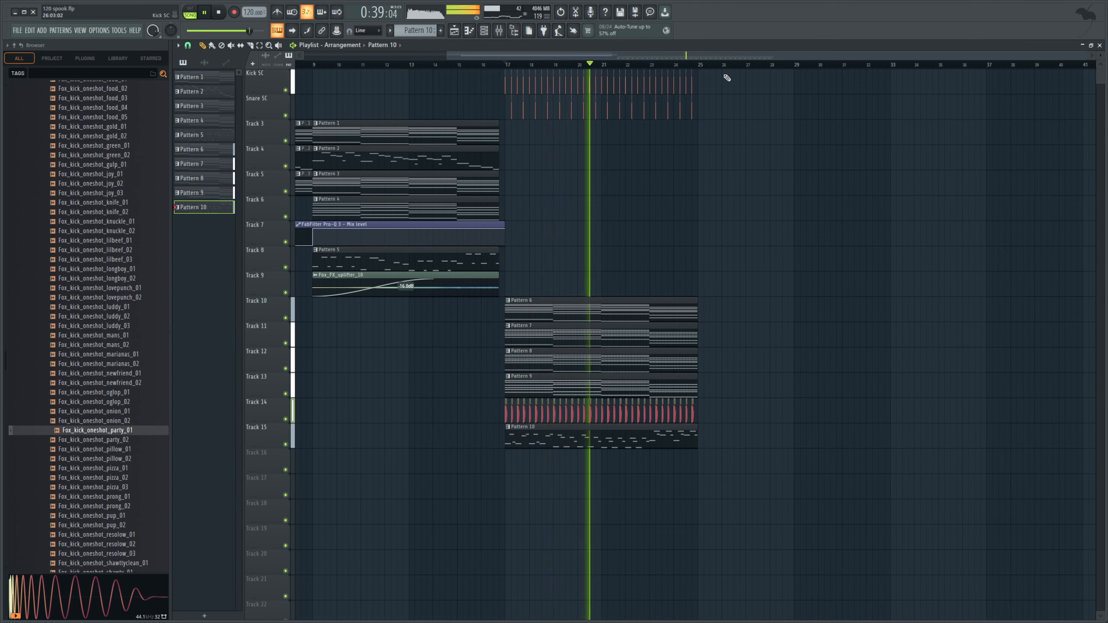
{"action": "left_click", "coordinate": [218, 15]}
Duplicate all drop clips, including Kick SC and Snare SC, to bar 25, and place Pattern 2 at bar 25 on Track 4
{"action": "left_click_drag", "start_coordinate": [782, 524], "coordinate": [485, 298]}
{"action": "left_click_drag", "start_coordinate": [720, 104], "coordinate": [487, 78]}
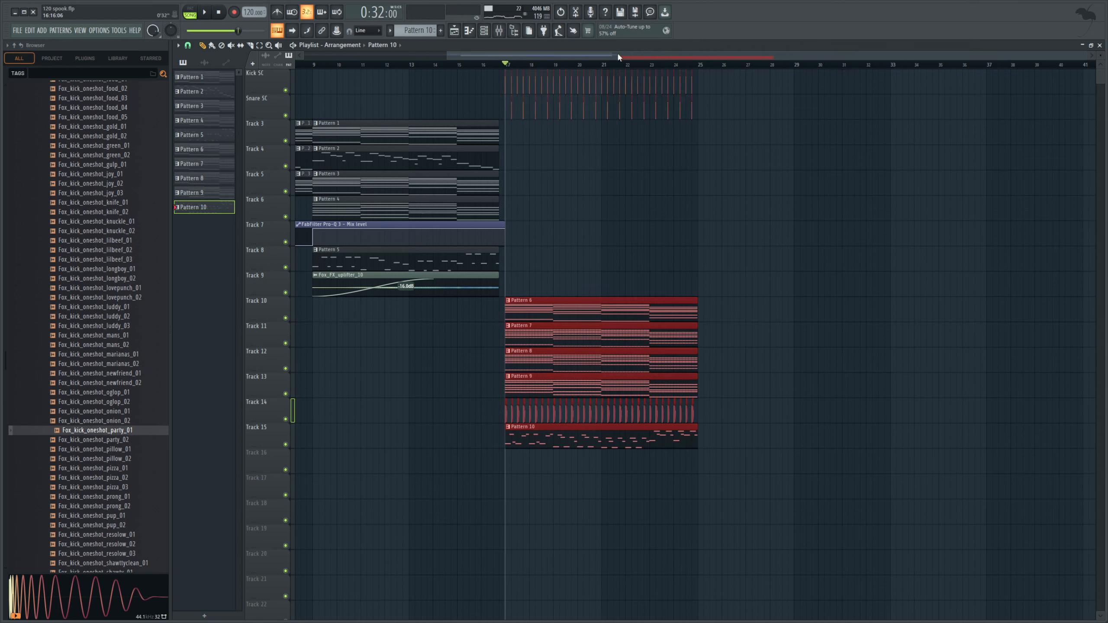
{"action": "left_click", "coordinate": [696, 66]}
{"action": "key", "text": "ctrl+b"}
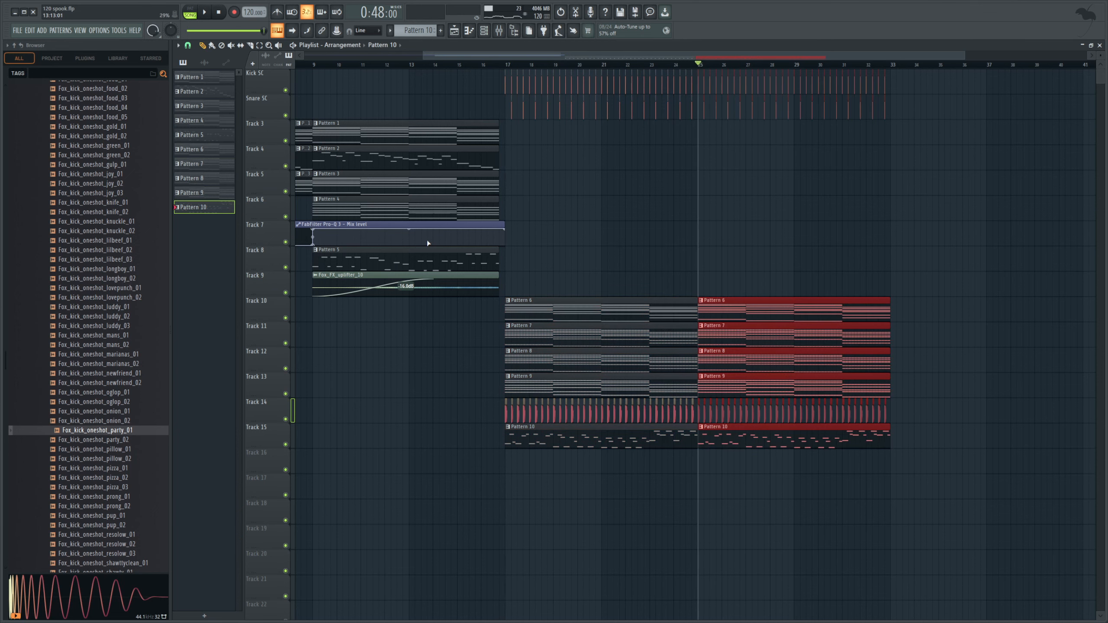
{"action": "left_click", "coordinate": [390, 161]}
{"action": "left_click", "coordinate": [704, 160]}
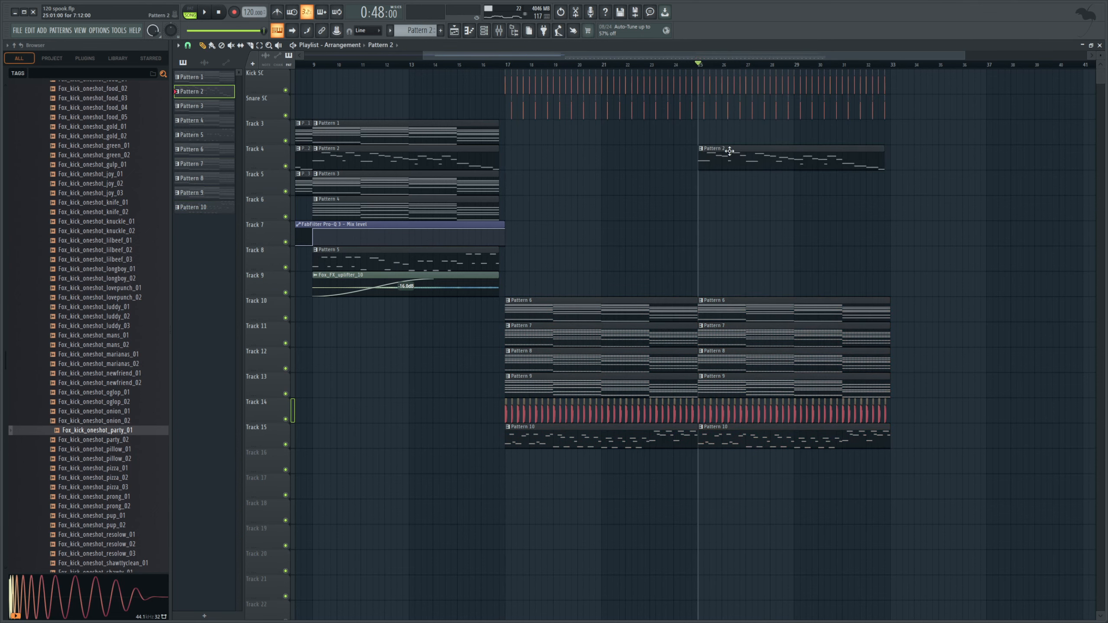
Route mixer Insert 4 into Insert 9 and play the second half of the drop from bar 25
{"action": "left_click", "coordinate": [499, 30]}
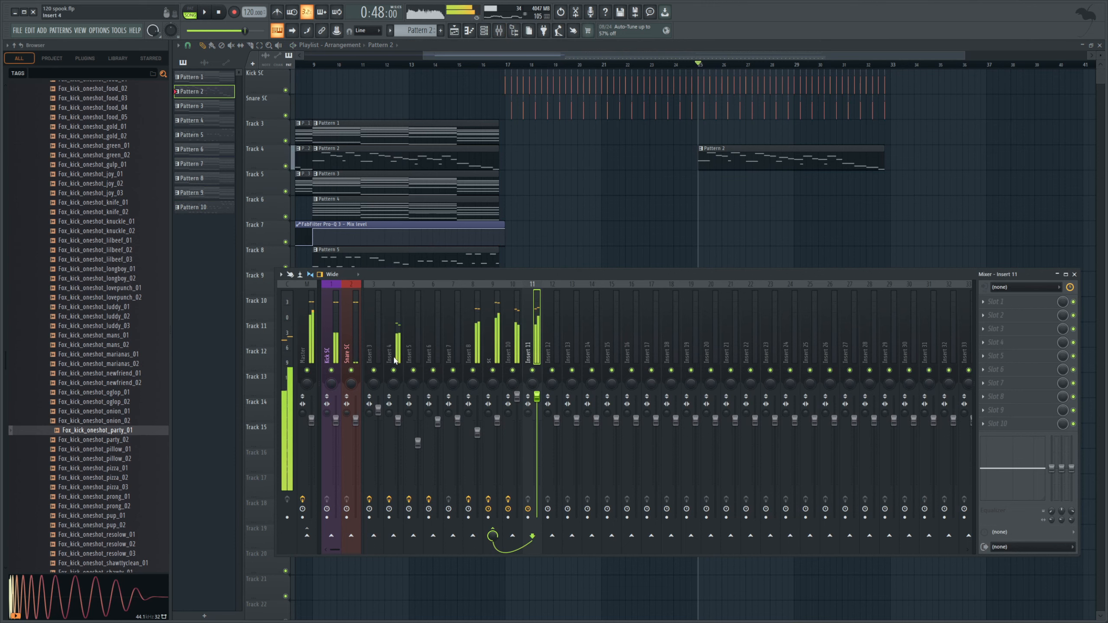
{"action": "left_click", "coordinate": [493, 536]}
{"action": "key", "text": "space"}
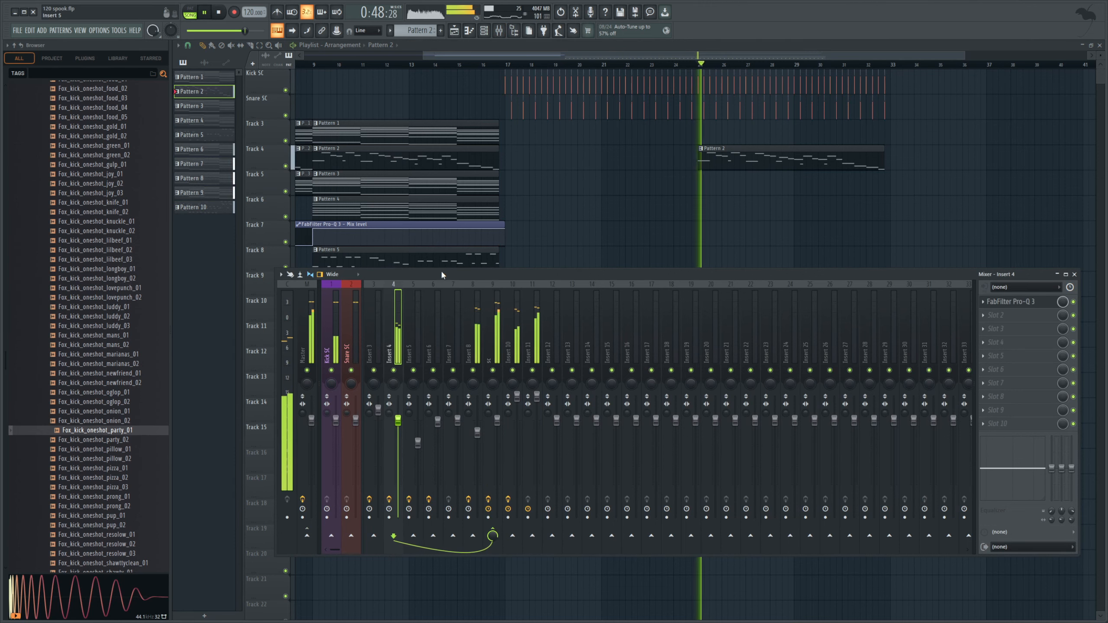
{"action": "key", "text": "F9"}
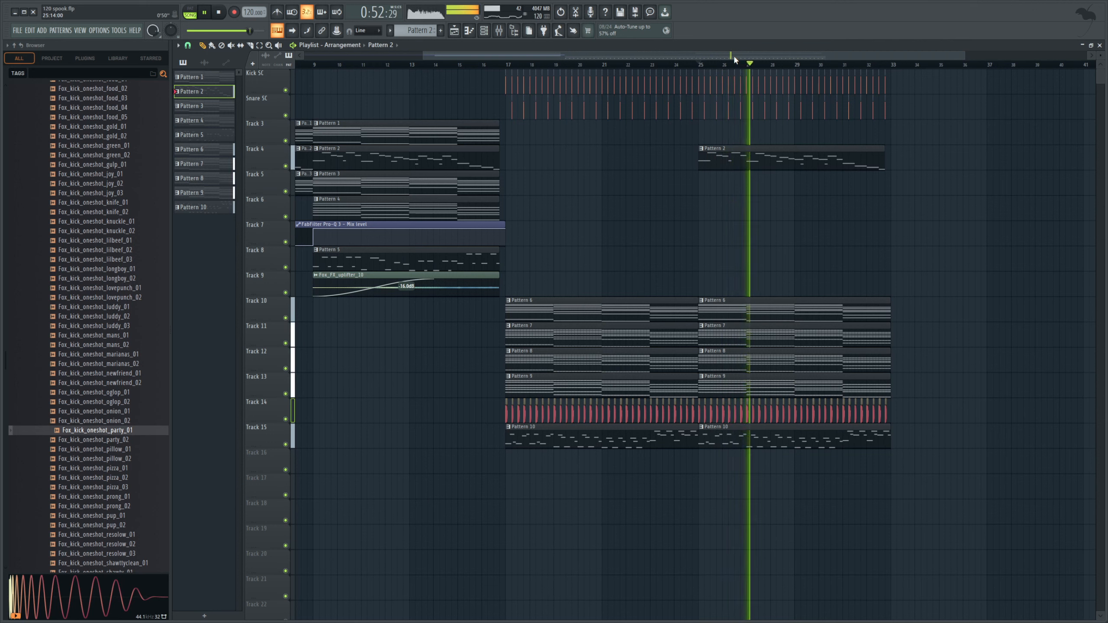
{"action": "key", "text": "space"}
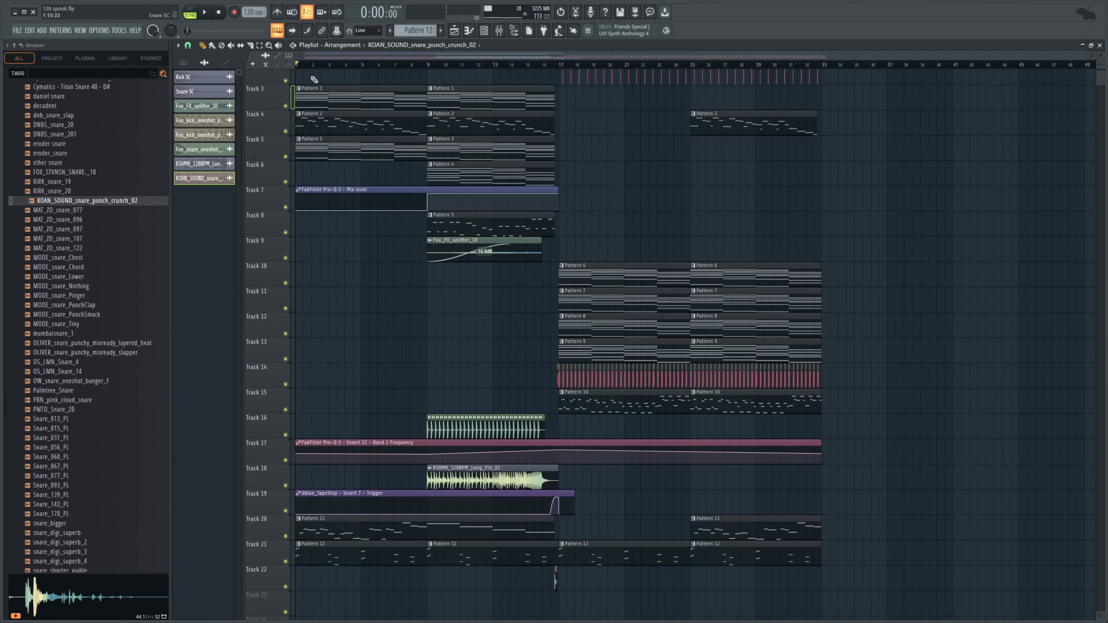
Isolate Tracks 20, 21 and 3 in the playlist and play them from the beginning of the song
{"action": "scroll", "coordinate": [457, 351], "scroll_direction": "up", "scroll_amount": 3}
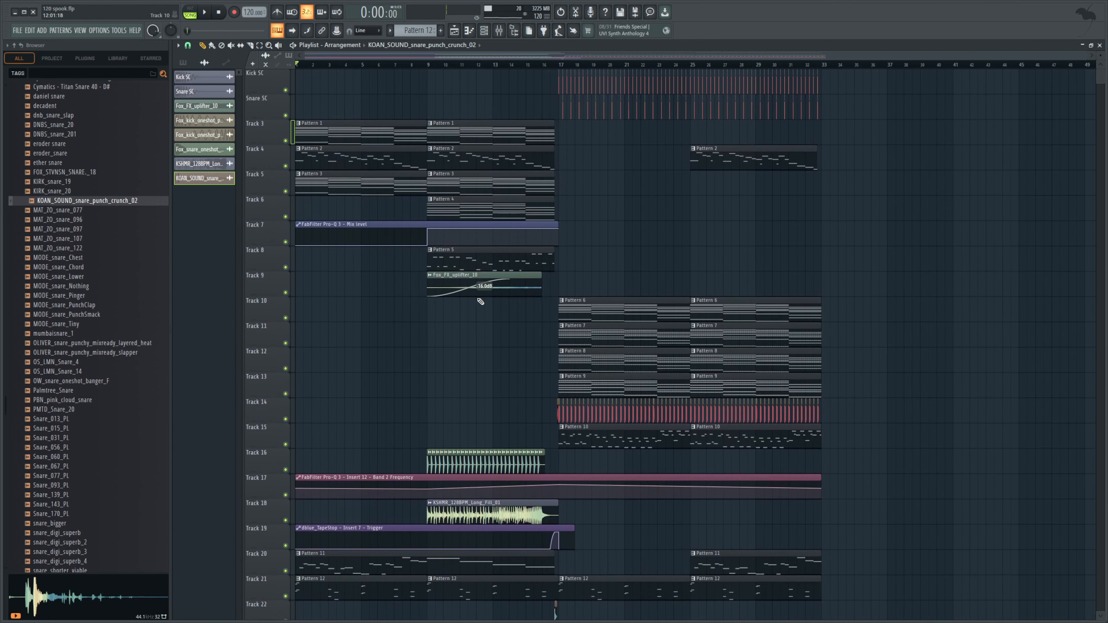
{"action": "scroll", "coordinate": [479, 305], "scroll_direction": "down", "scroll_amount": 1}
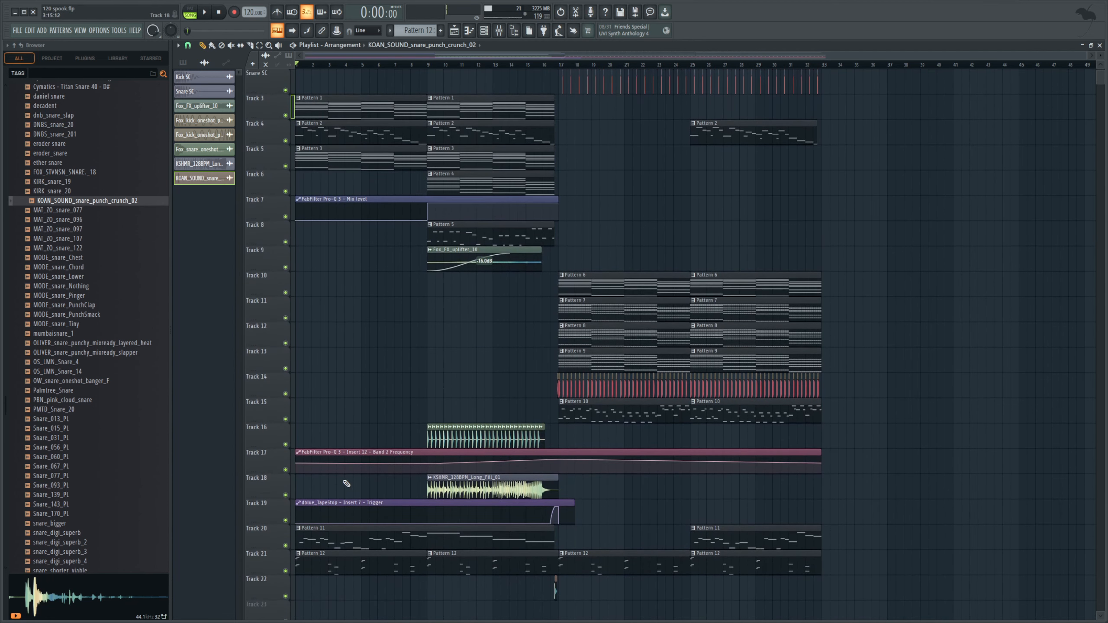
{"action": "right_click", "coordinate": [286, 546]}
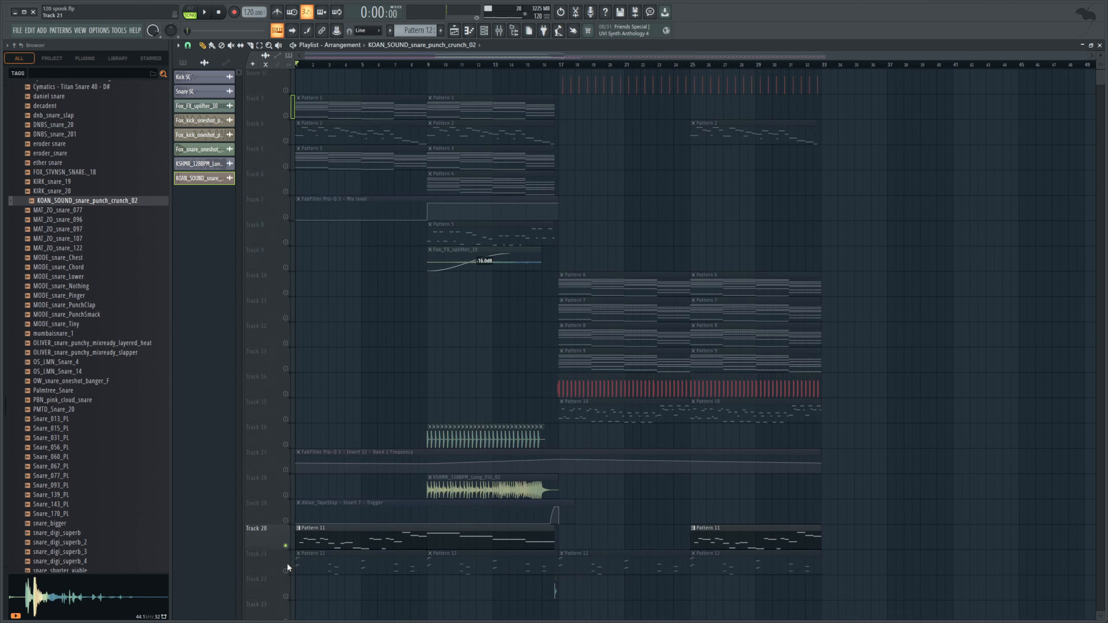
{"action": "left_click", "coordinate": [286, 571]}
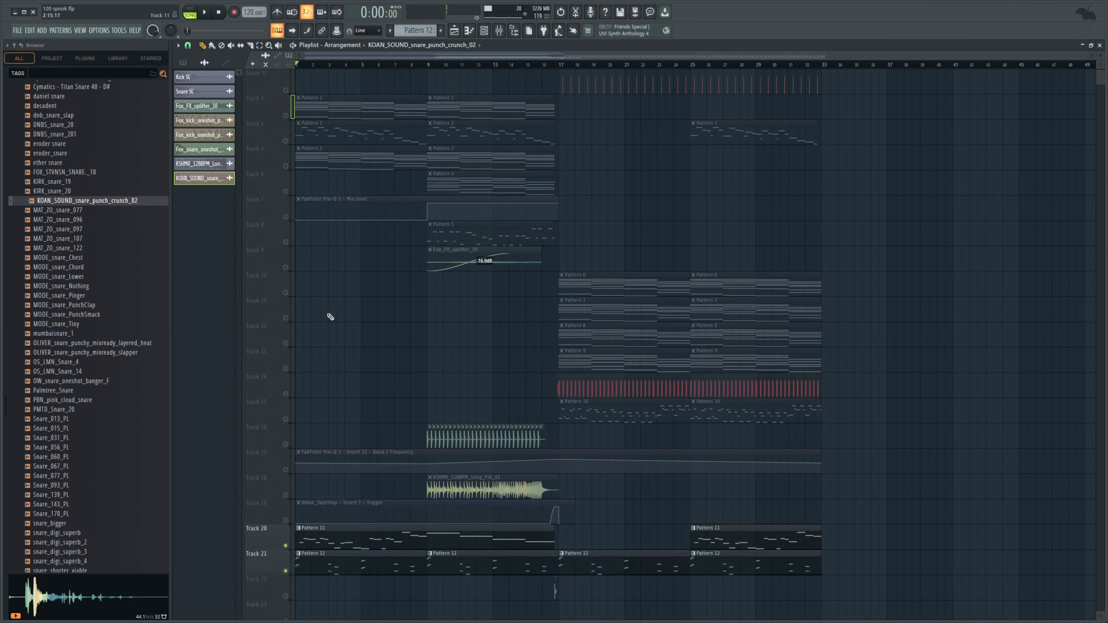
{"action": "scroll", "coordinate": [349, 340], "scroll_direction": "up", "scroll_amount": 2}
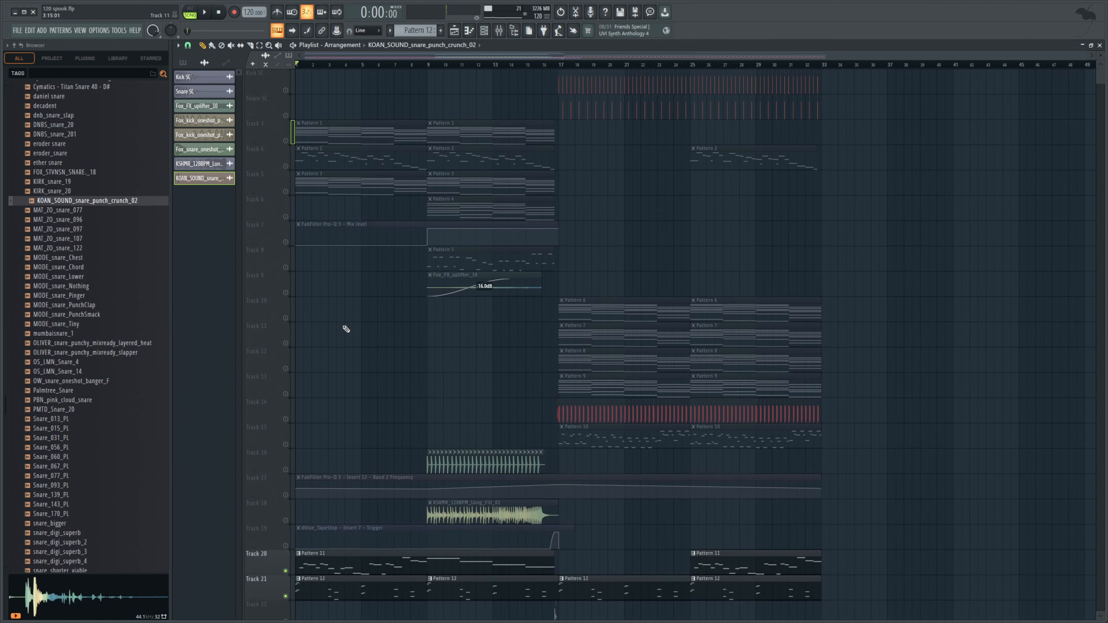
{"action": "left_click_drag", "start_coordinate": [399, 446], "coordinate": [570, 470]}
{"action": "left_click_drag", "start_coordinate": [587, 523], "coordinate": [575, 523]}
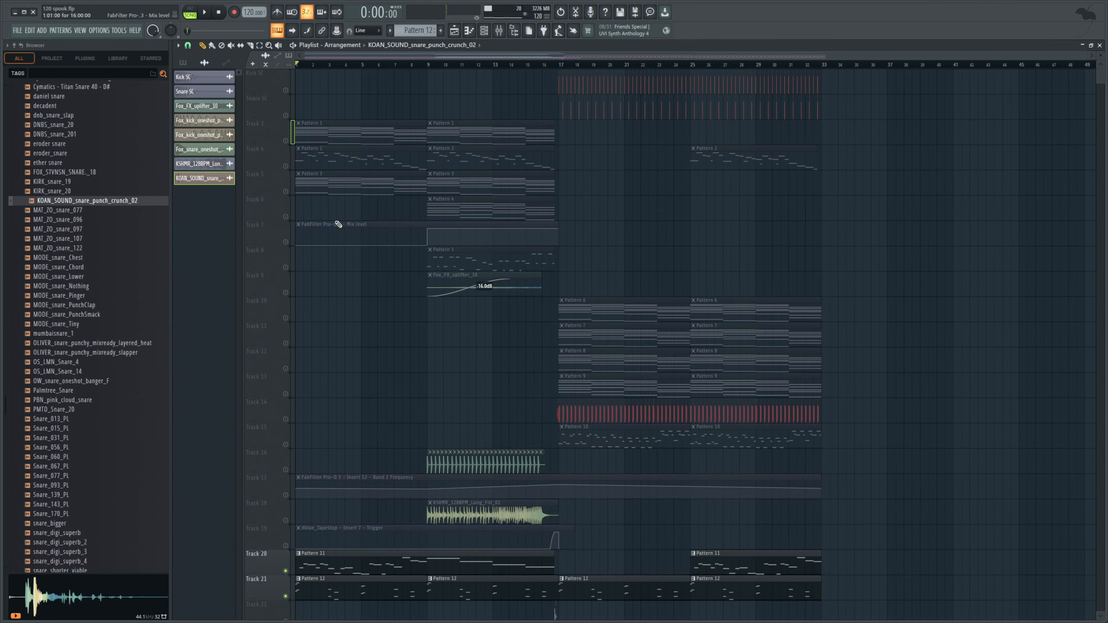
{"action": "left_click", "coordinate": [285, 141]}
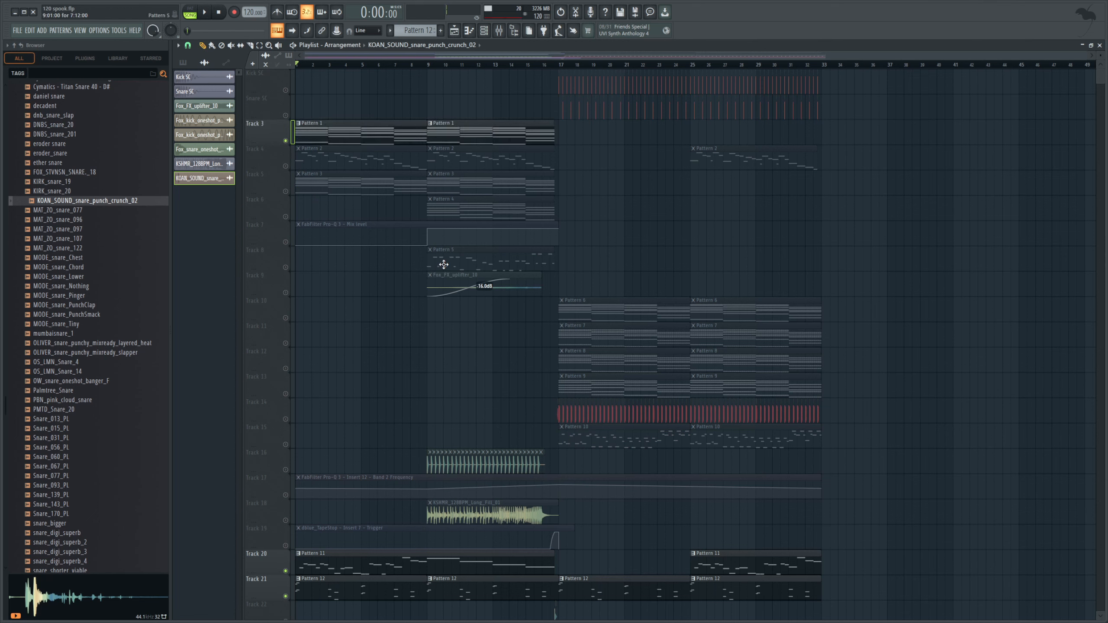
{"action": "key", "text": "space"}
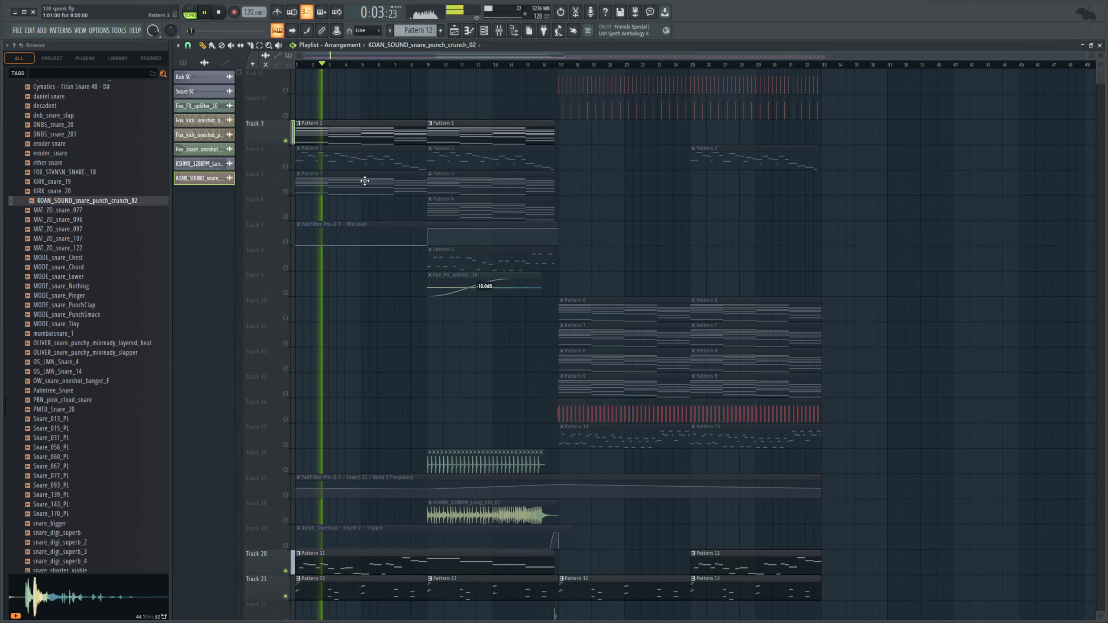
Examine Pattern 11's Analog Lab V #2 melody in the piano roll during playback, and return to the playlist
{"action": "double_click", "coordinate": [366, 565]}
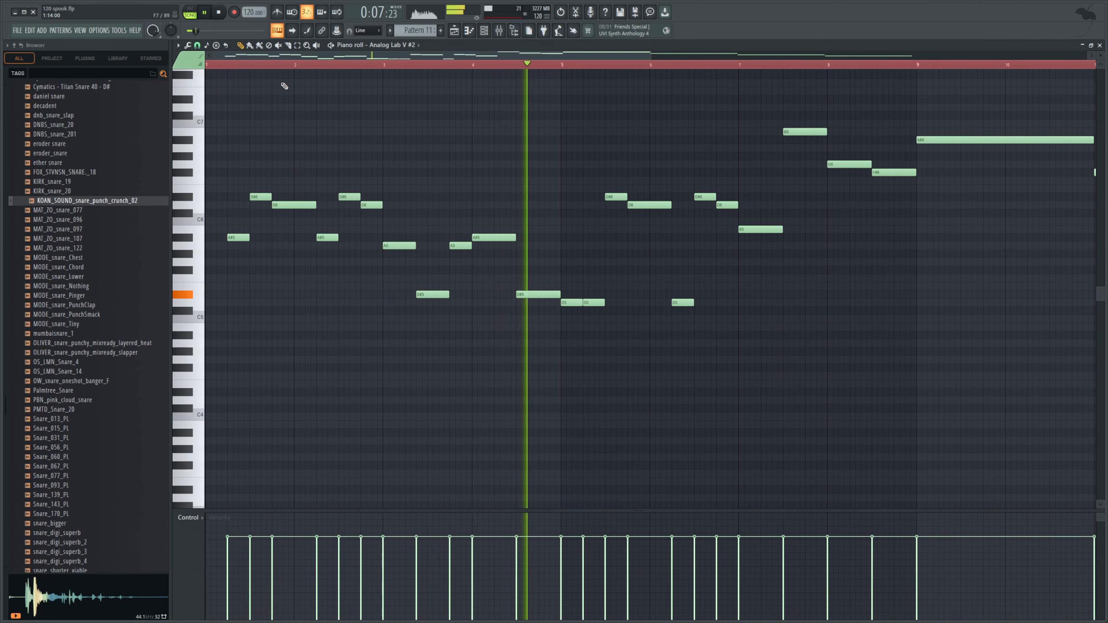
{"action": "left_click", "coordinate": [453, 38]}
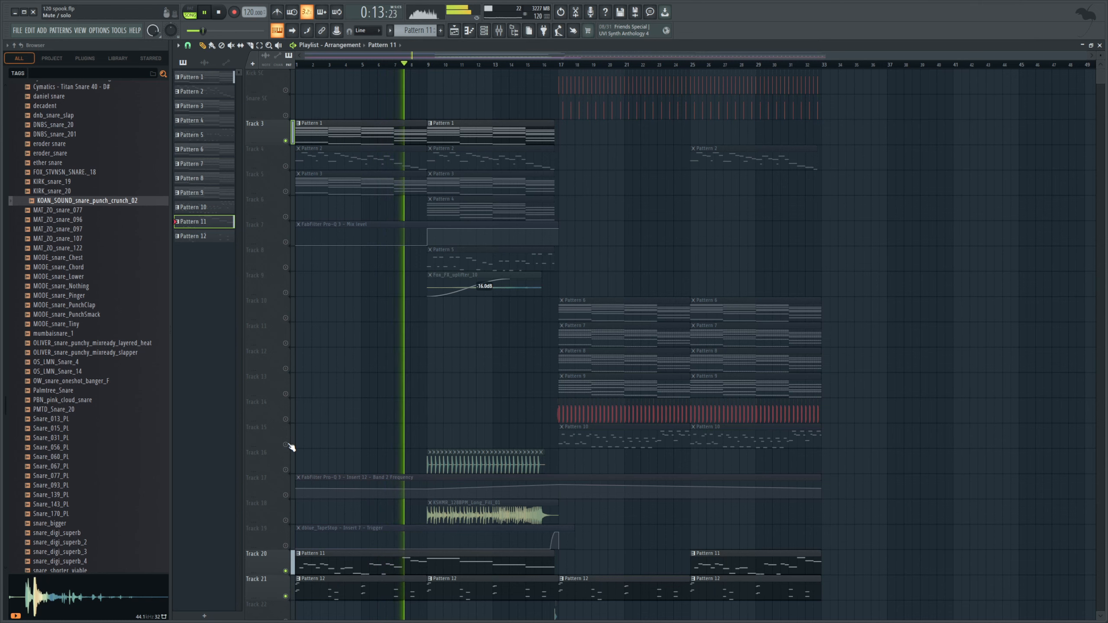
{"action": "scroll", "coordinate": [444, 522], "scroll_direction": "down", "scroll_amount": 1}
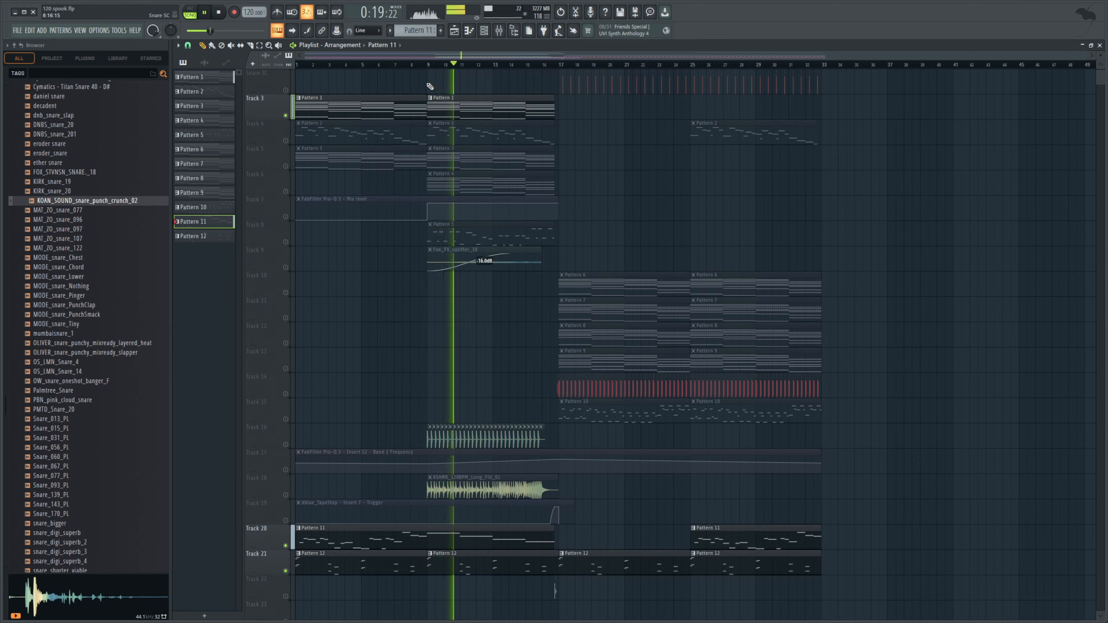
{"action": "key", "text": "space"}
Unmute all tracks and play the full arrangement from bar 8 into the drop
{"action": "right_click", "coordinate": [286, 115]}
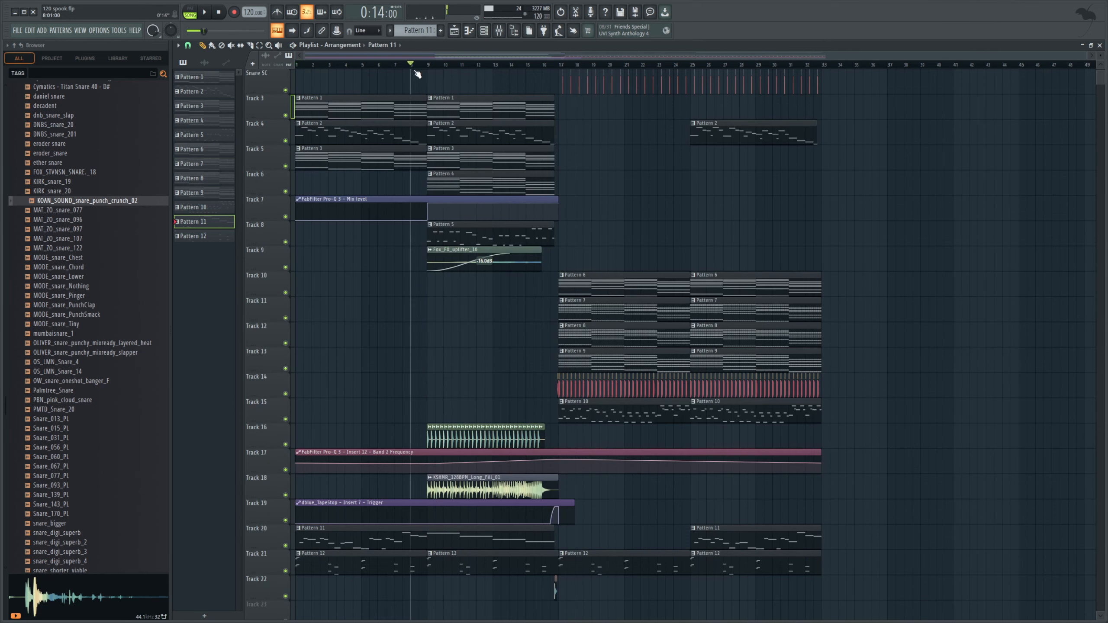
{"action": "key", "text": "space"}
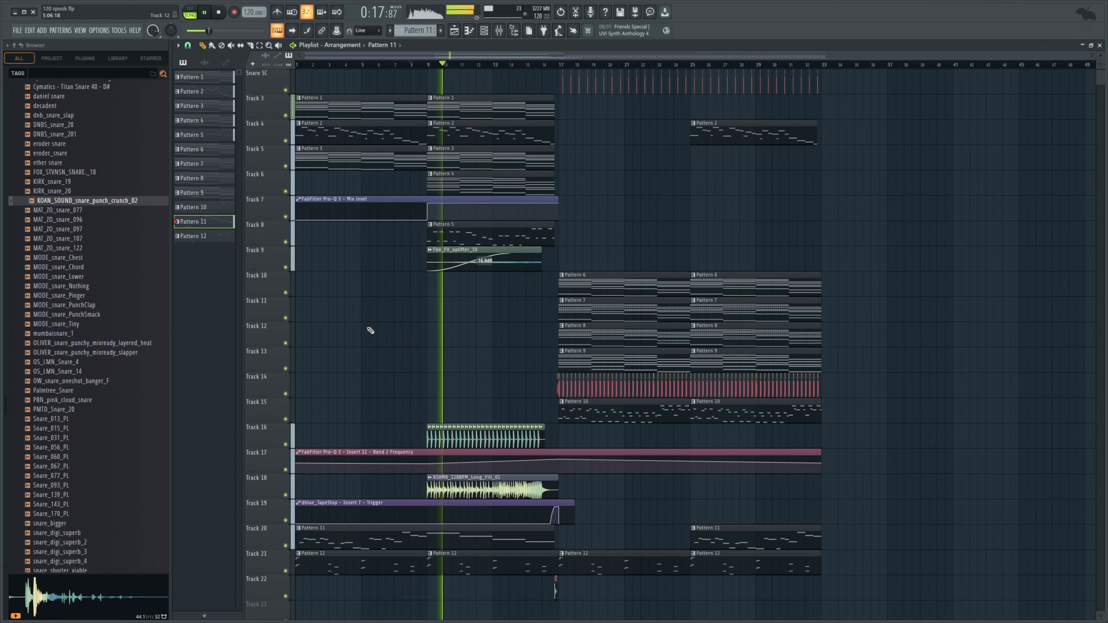
{"action": "scroll", "coordinate": [470, 329], "scroll_direction": "up", "scroll_amount": 1}
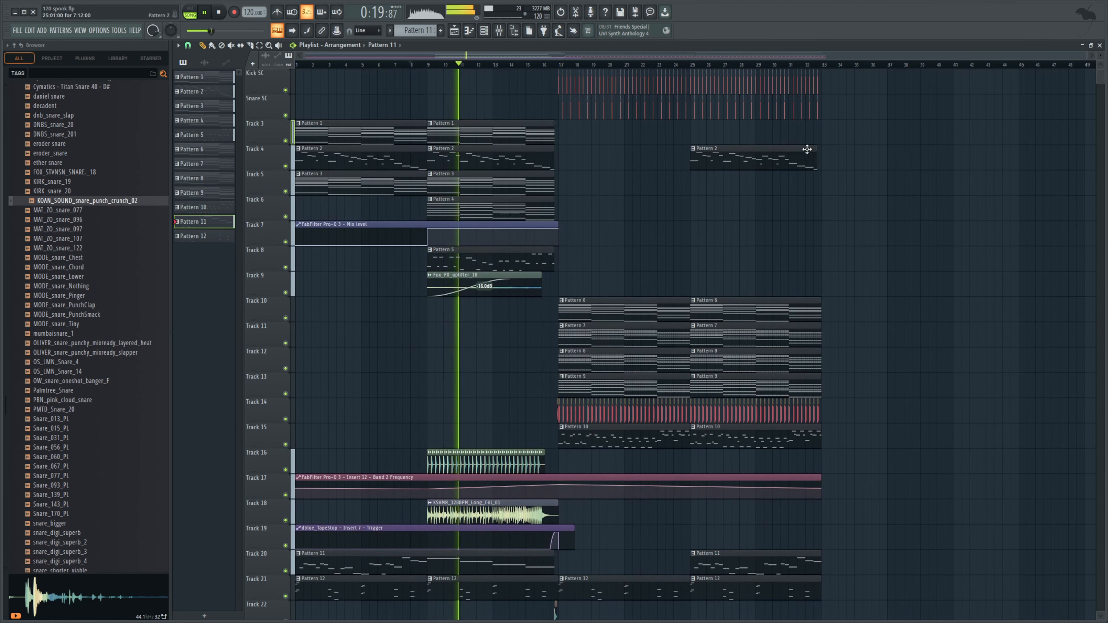
{"action": "left_click_drag", "start_coordinate": [1085, 56], "coordinate": [837, 55]}
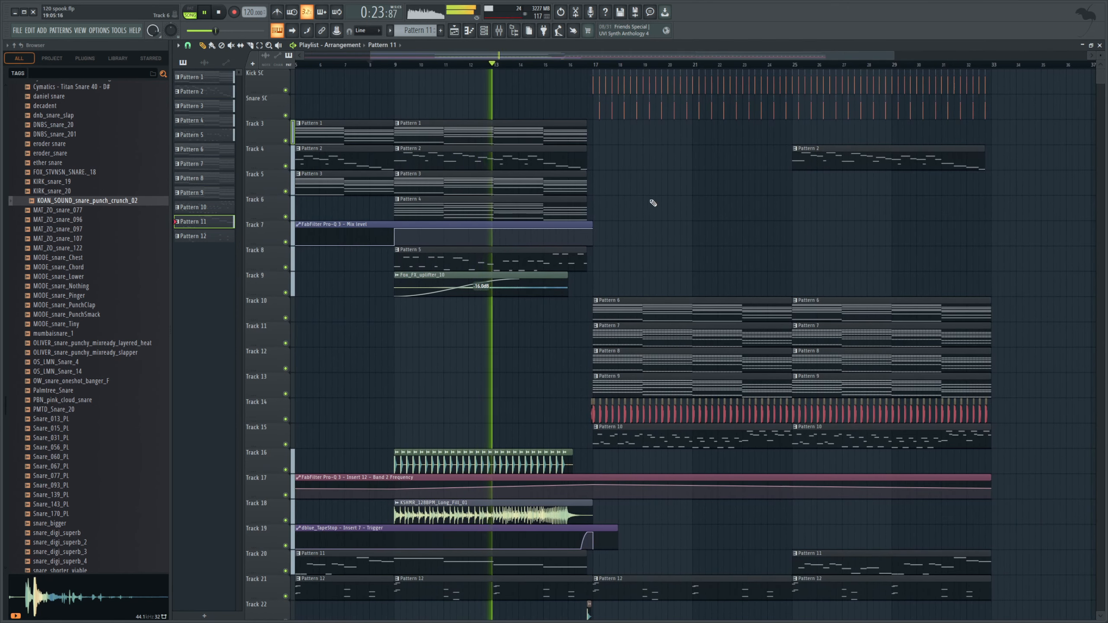
{"action": "scroll", "coordinate": [651, 201], "scroll_direction": "down", "scroll_amount": 4}
{"action": "scroll", "coordinate": [574, 239], "scroll_direction": "up", "scroll_amount": 4}
{"action": "scroll", "coordinate": [580, 230], "scroll_direction": "down", "scroll_amount": 2}
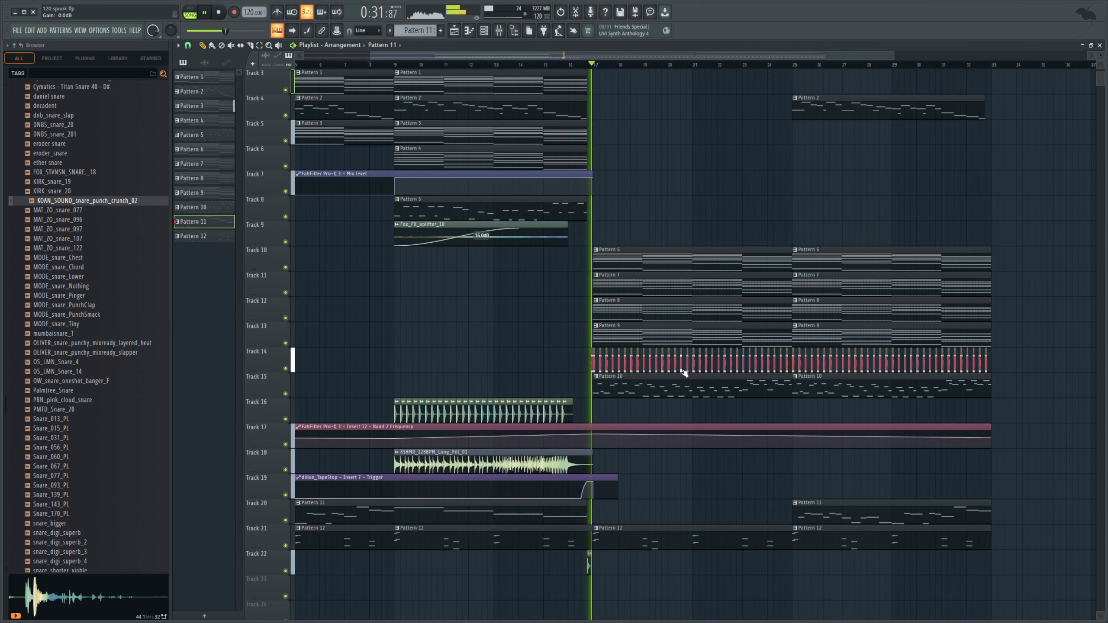
{"action": "scroll", "coordinate": [672, 218], "scroll_direction": "up", "scroll_amount": 2}
{"action": "left_click_drag", "start_coordinate": [659, 57], "coordinate": [705, 58]}
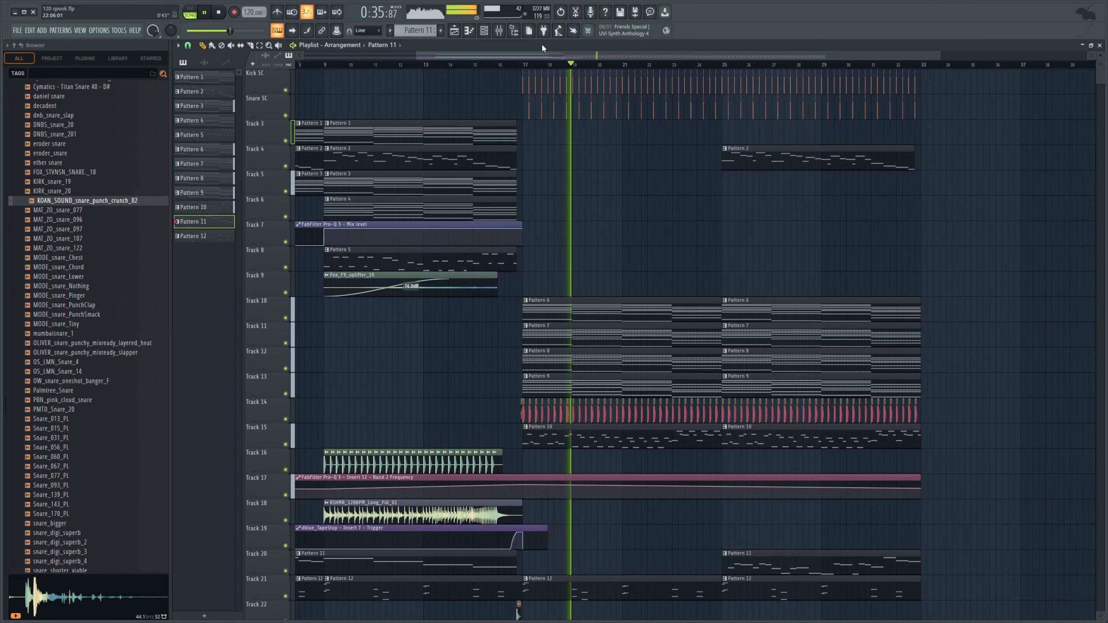
Stop playback and return the playhead to the beginning of the song
{"action": "key", "text": "space"}
{"action": "left_click", "coordinate": [524, 65]}
{"action": "left_click_drag", "start_coordinate": [527, 61], "coordinate": [310, 65]}
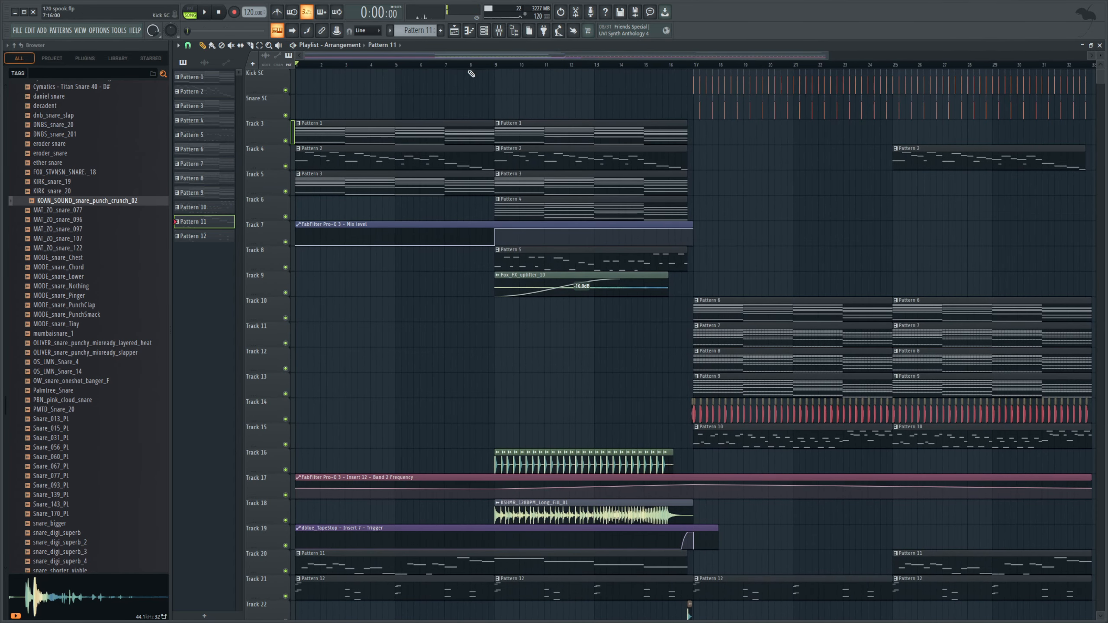
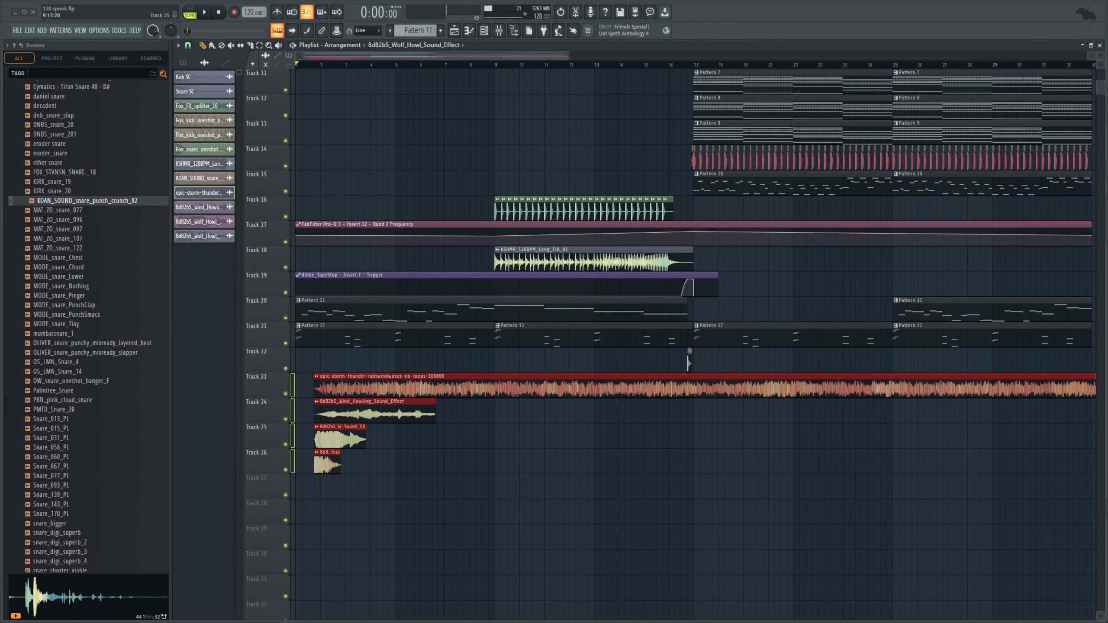
Isolate the storm and thunder clip on Track 23 and audition it, checking its full length in the playlist
{"action": "left_click", "coordinate": [374, 189]}
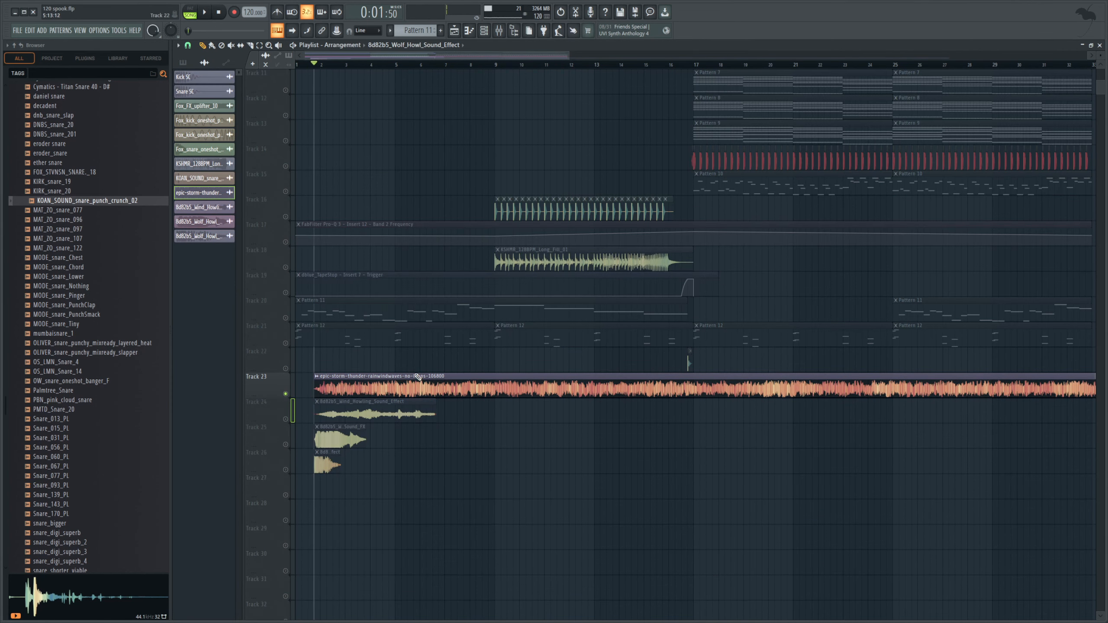
{"action": "key", "text": "space"}
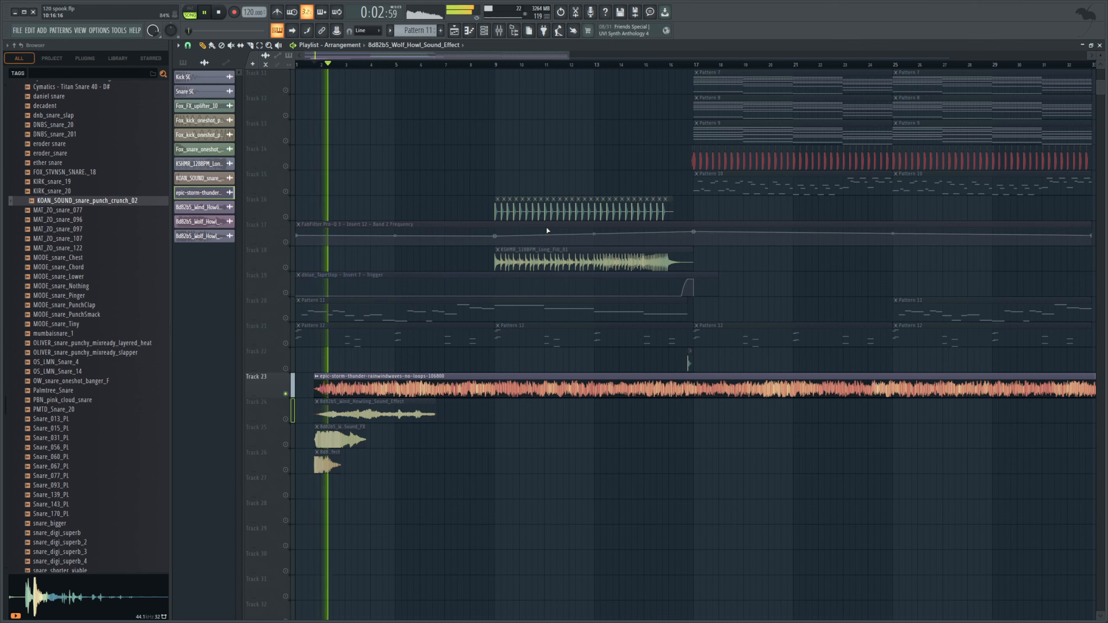
{"action": "left_click_drag", "start_coordinate": [569, 57], "coordinate": [959, 172]}
{"action": "key", "text": "space"}
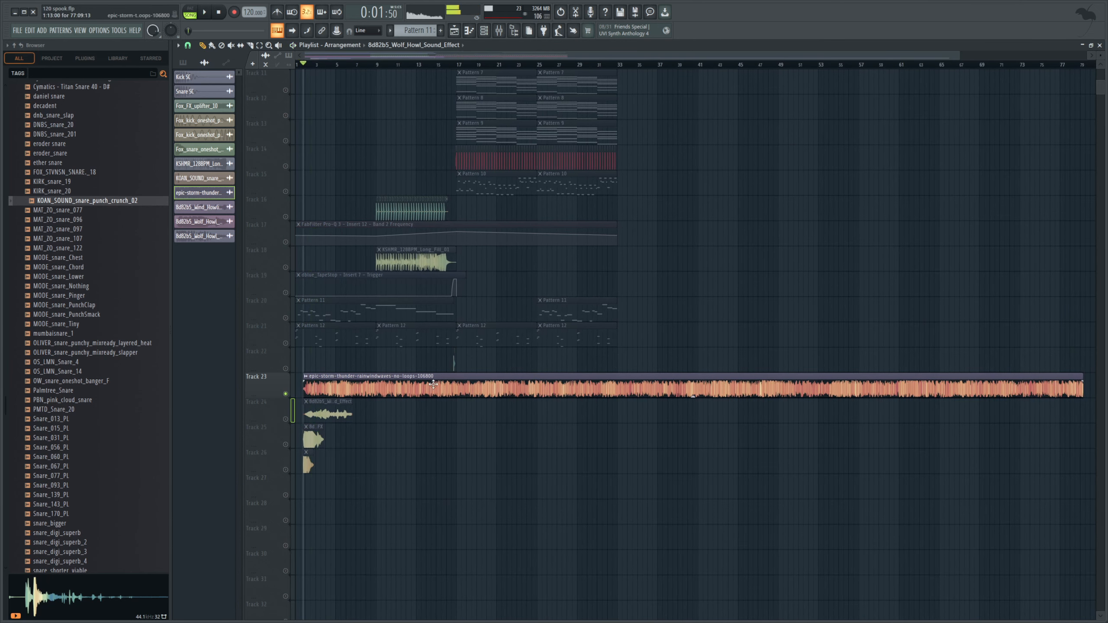
{"action": "scroll", "coordinate": [289, 420], "scroll_direction": "up", "scroll_amount": 3}
{"action": "scroll", "coordinate": [289, 420], "scroll_direction": "down", "scroll_amount": 1}
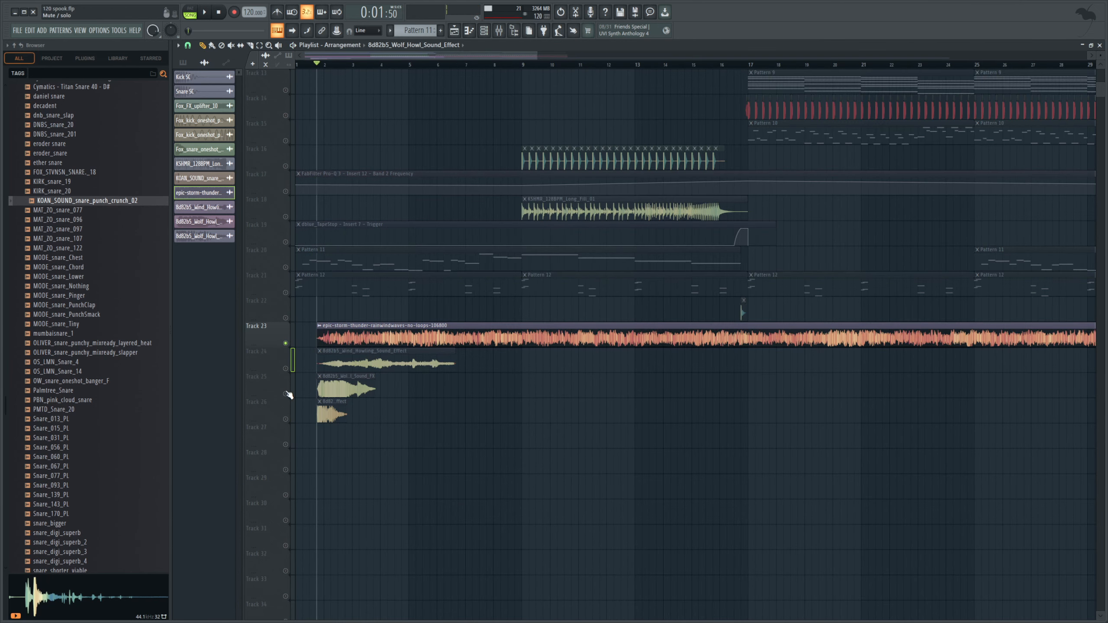
Isolate and audition the two wolf howl clips on Tracks 25 and 26 one after the other
{"action": "right_click", "coordinate": [286, 394]}
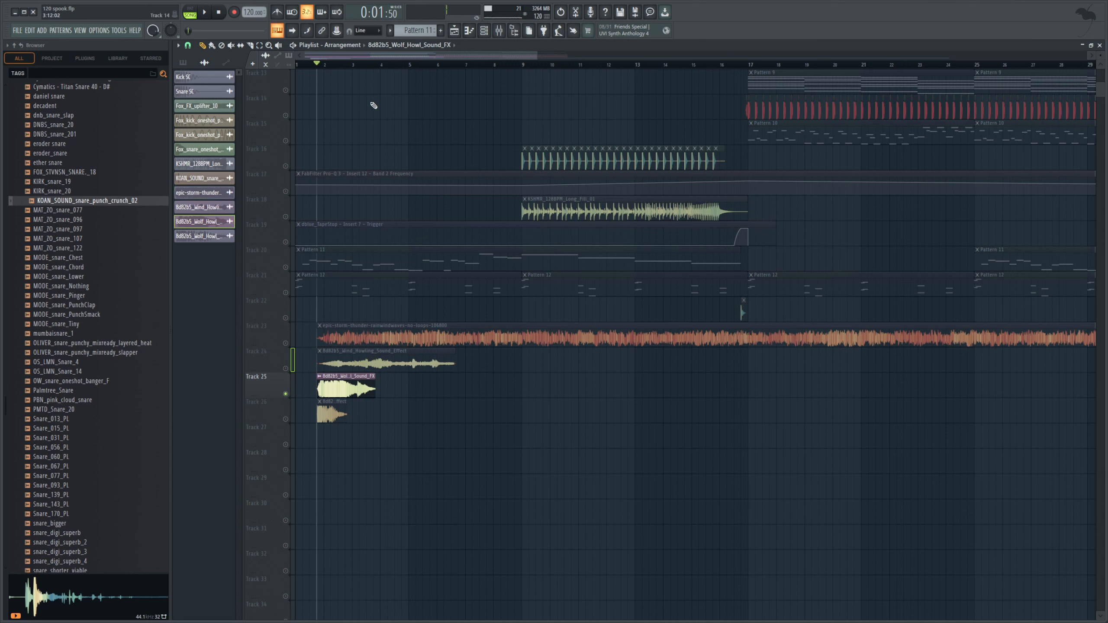
{"action": "key", "text": "space"}
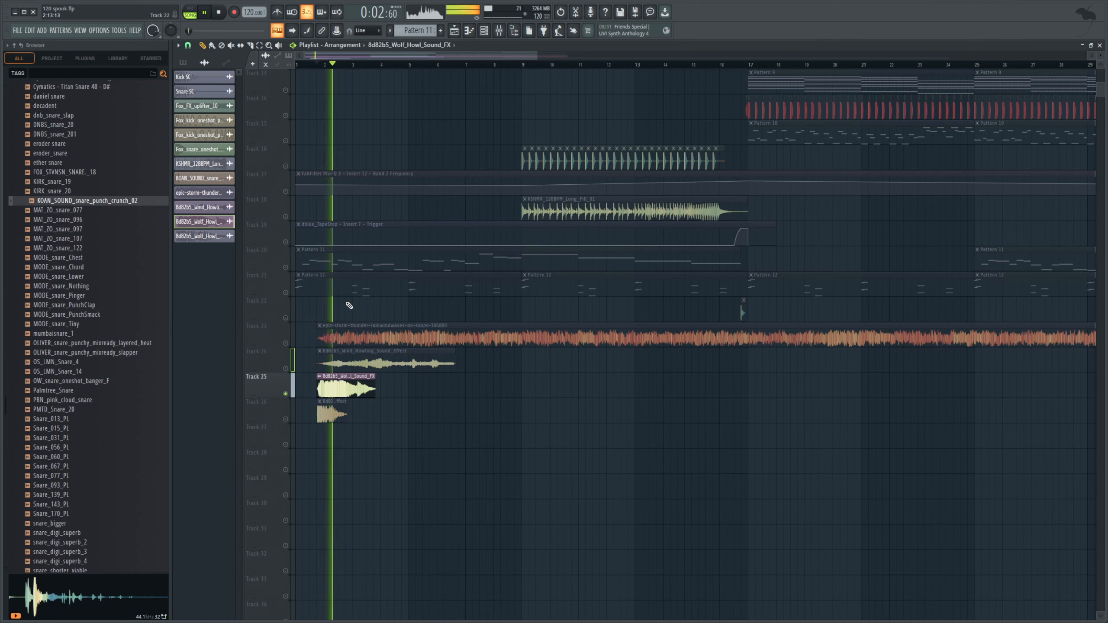
{"action": "key", "text": "space"}
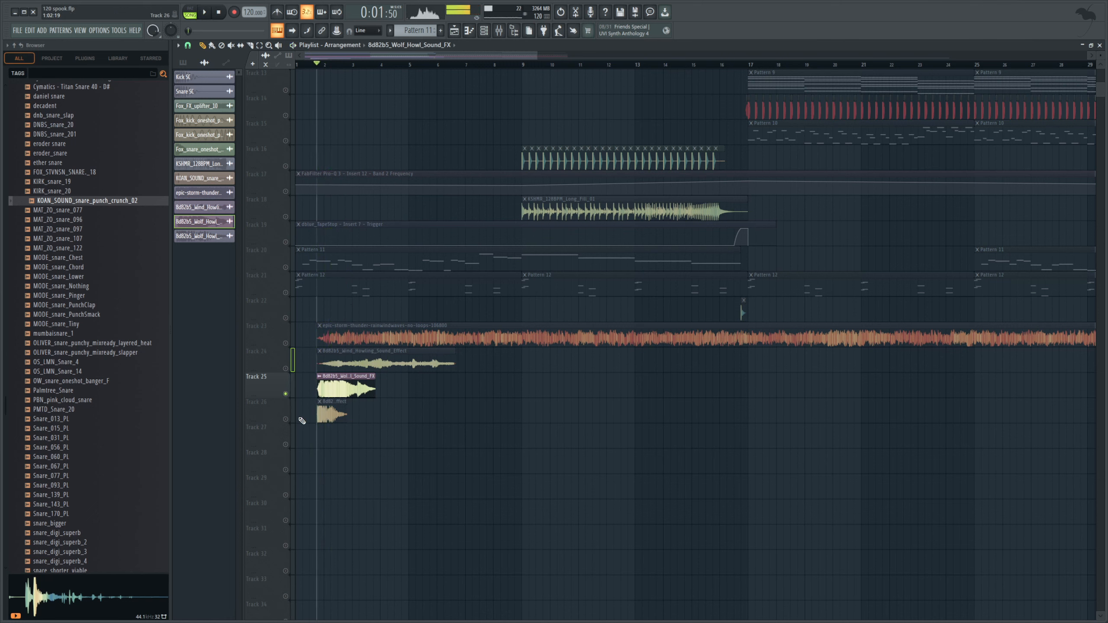
{"action": "key", "text": "space"}
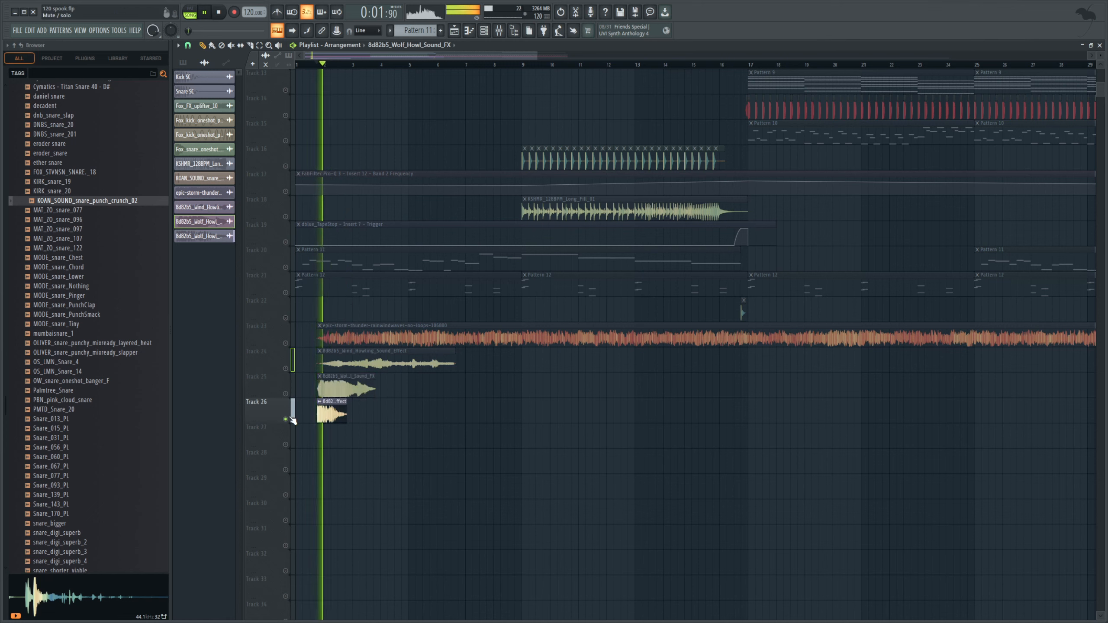
{"action": "key", "text": "space"}
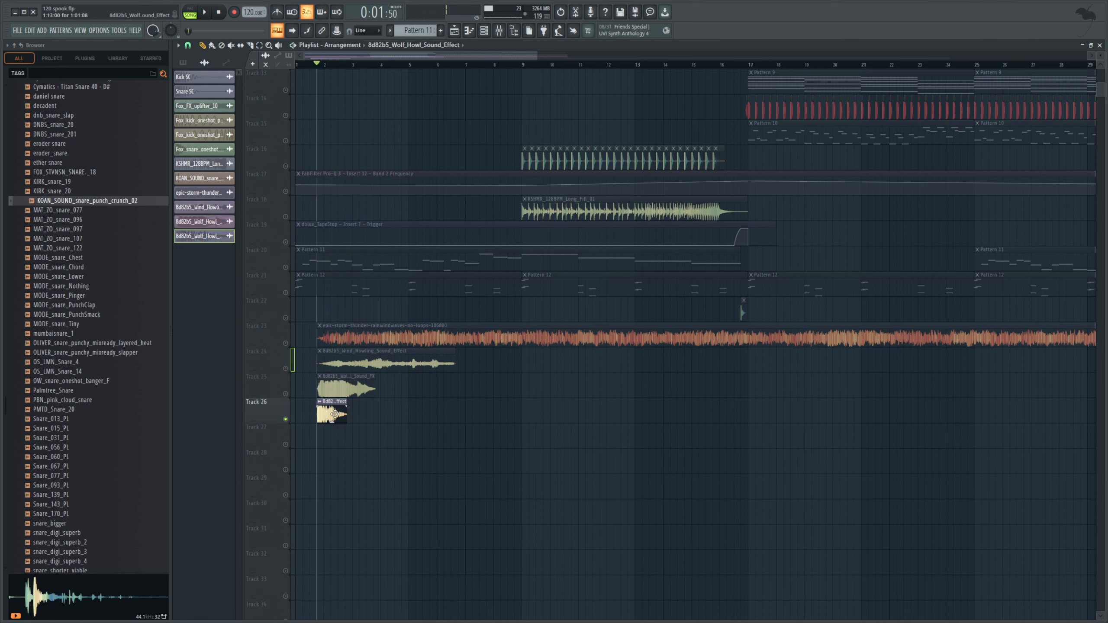
Isolate the wind howling clip on Track 24 and audition it
{"action": "left_click", "coordinate": [292, 370]}
{"action": "key", "text": "space"}
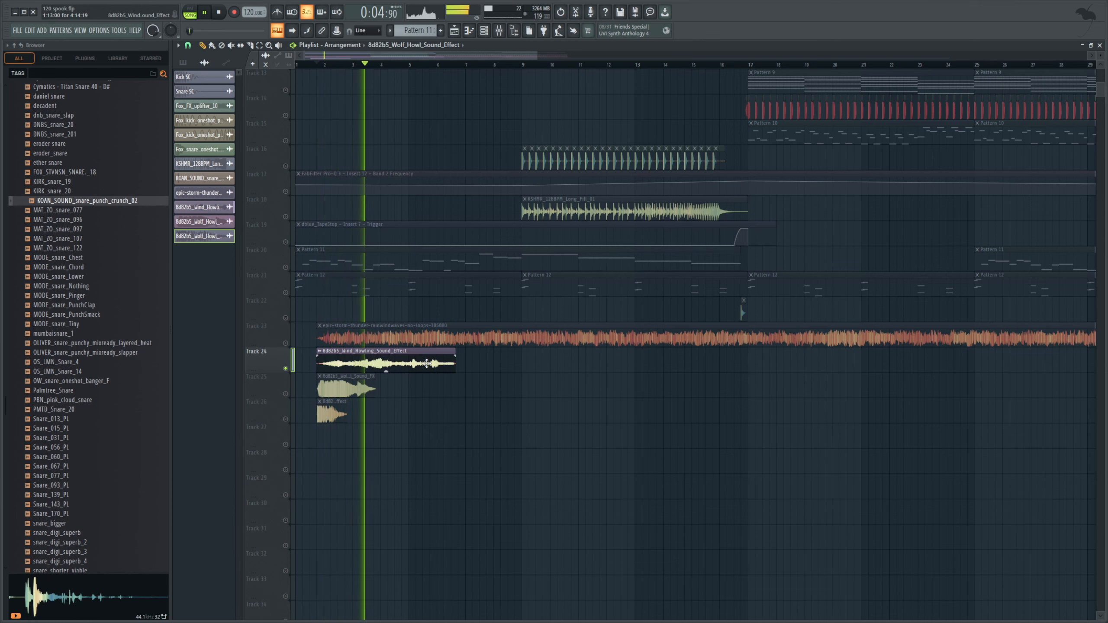
{"action": "key", "text": "space"}
End the Track 24 solo and unmute all playlist tracks
{"action": "scroll", "coordinate": [700, 135], "scroll_direction": "down", "scroll_amount": 3}
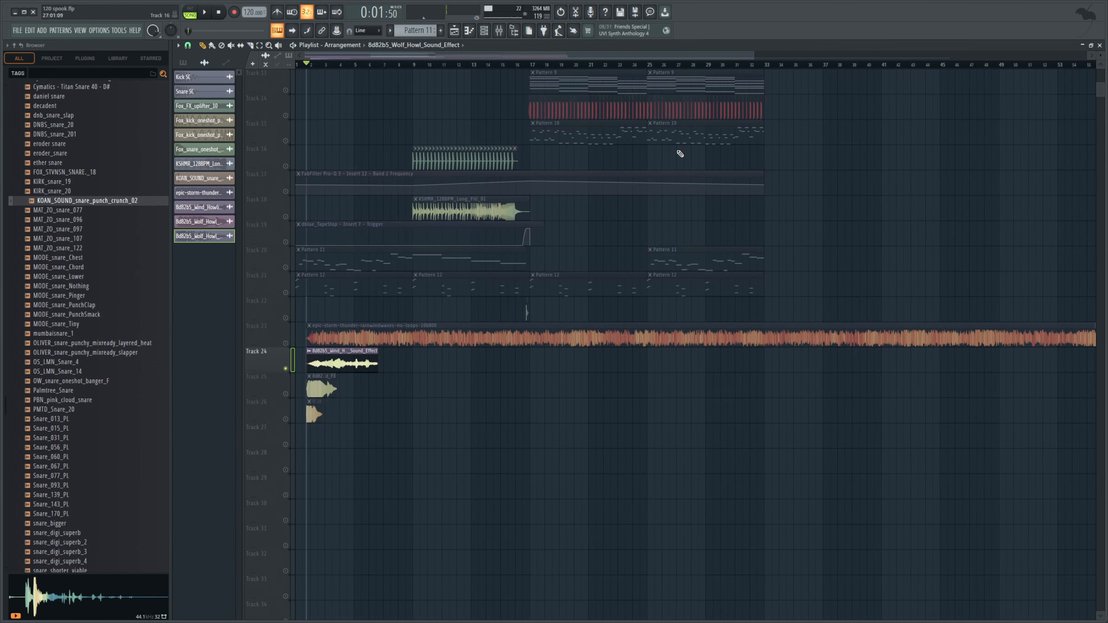
{"action": "double_click", "coordinate": [349, 364]}
{"action": "left_click", "coordinate": [498, 30]}
{"action": "left_click", "coordinate": [264, 345]}
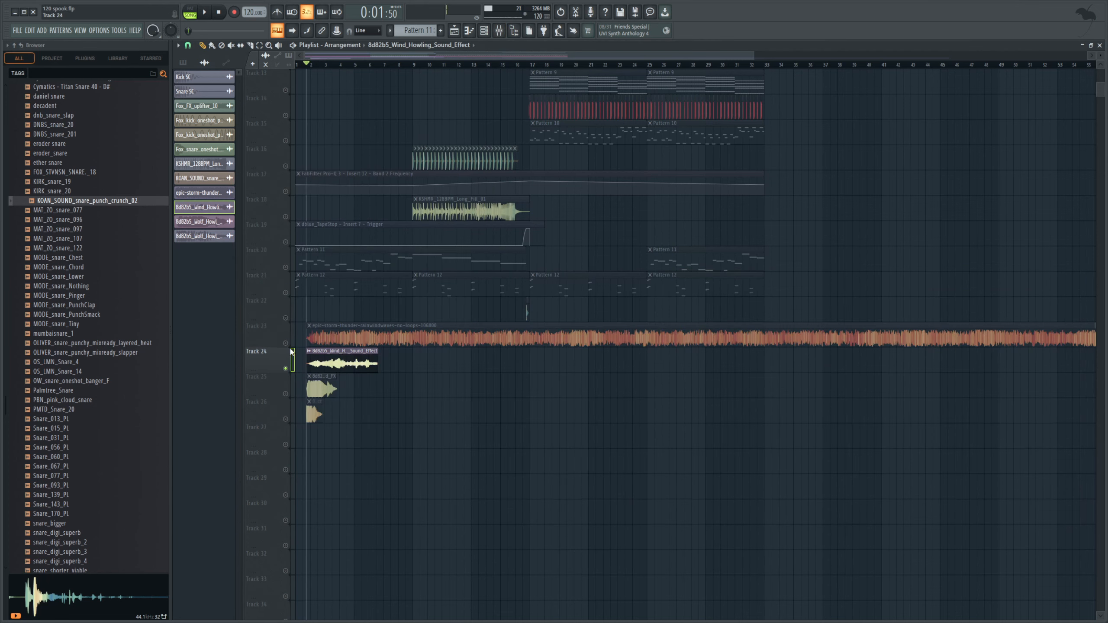
{"action": "right_click", "coordinate": [286, 344]}
{"action": "right_click", "coordinate": [286, 345]}
Run the storm and thunder clip from bar 1 to bar 17 only, and open its channel settings and the mixer
{"action": "left_click_drag", "start_coordinate": [395, 339], "coordinate": [385, 339]}
{"action": "scroll", "coordinate": [386, 340], "scroll_direction": "up", "scroll_amount": 4}
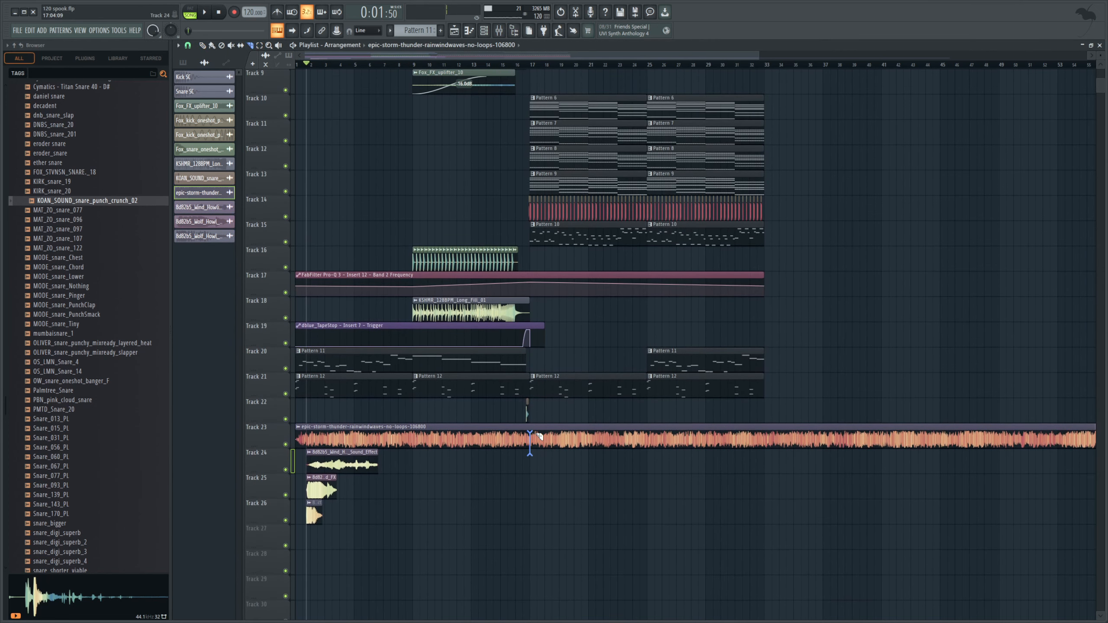
{"action": "right_click", "coordinate": [559, 439]}
{"action": "double_click", "coordinate": [506, 439]}
{"action": "left_click", "coordinate": [497, 30]}
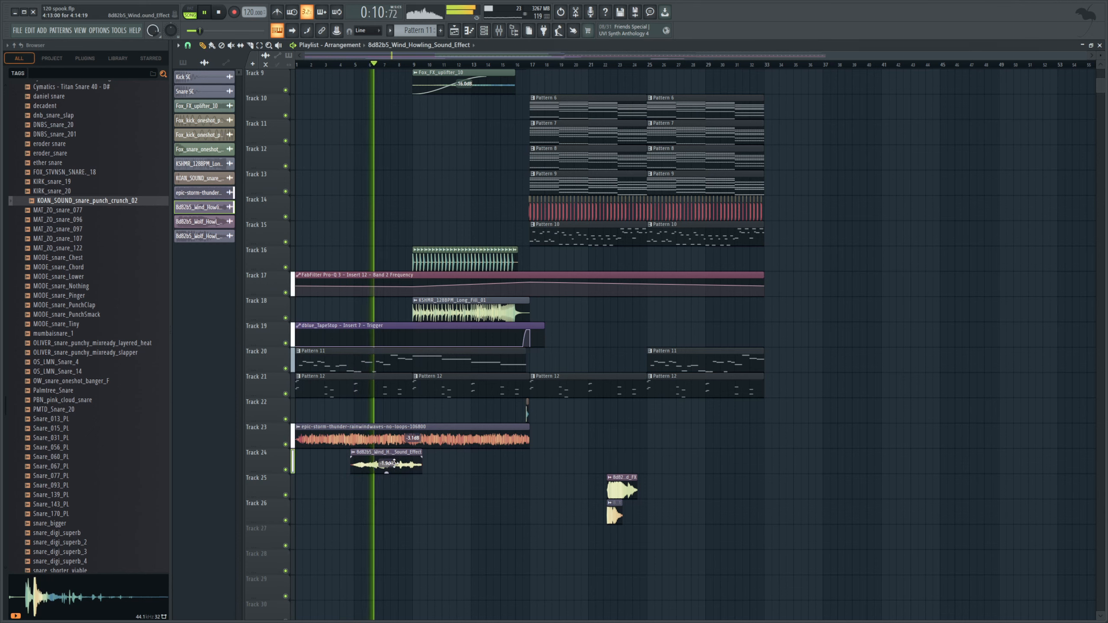
Stop playback and route the wind howling clip's channel to mixer Insert 19
{"action": "double_click", "coordinate": [394, 464]}
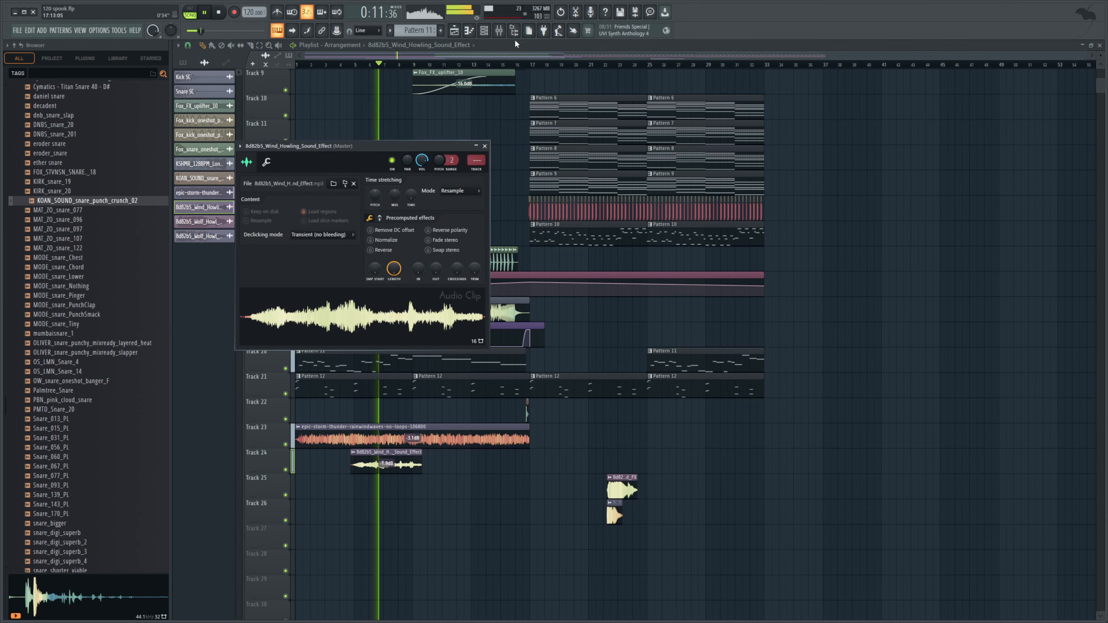
{"action": "left_click", "coordinate": [499, 30]}
{"action": "key", "text": "space"}
{"action": "left_click_drag", "start_coordinate": [476, 160], "coordinate": [476, 153]}
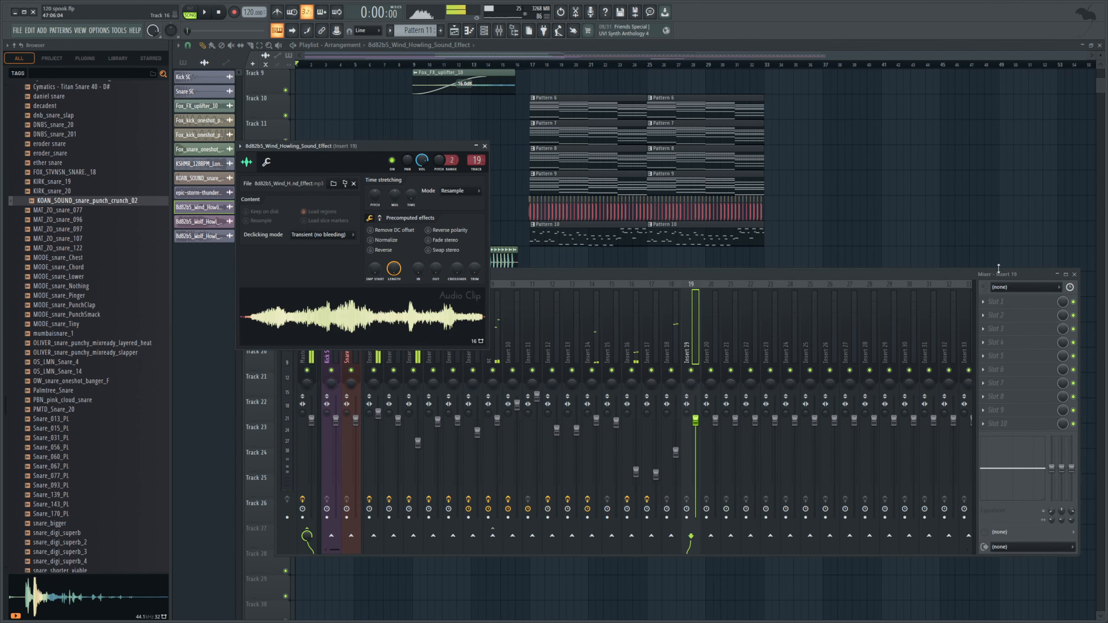
Add Fruity Reeverb 2 and FabFilter Pro-Q 3 to Insert 19 and lower its level while listening to the arrangement
{"action": "left_click", "coordinate": [1010, 301]}
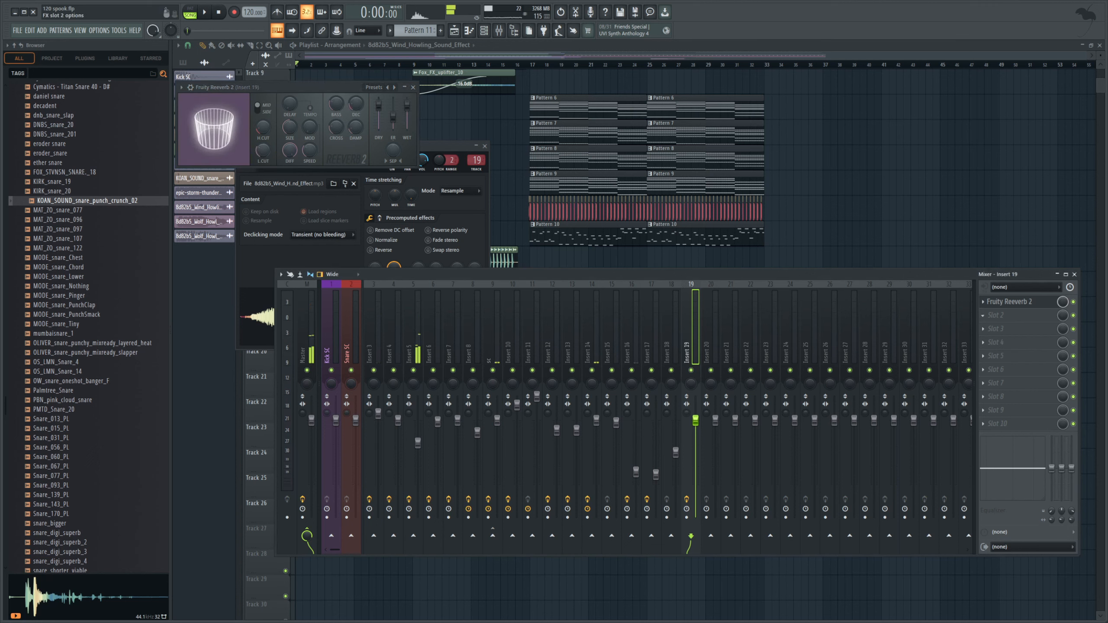
{"action": "left_click", "coordinate": [661, 179]}
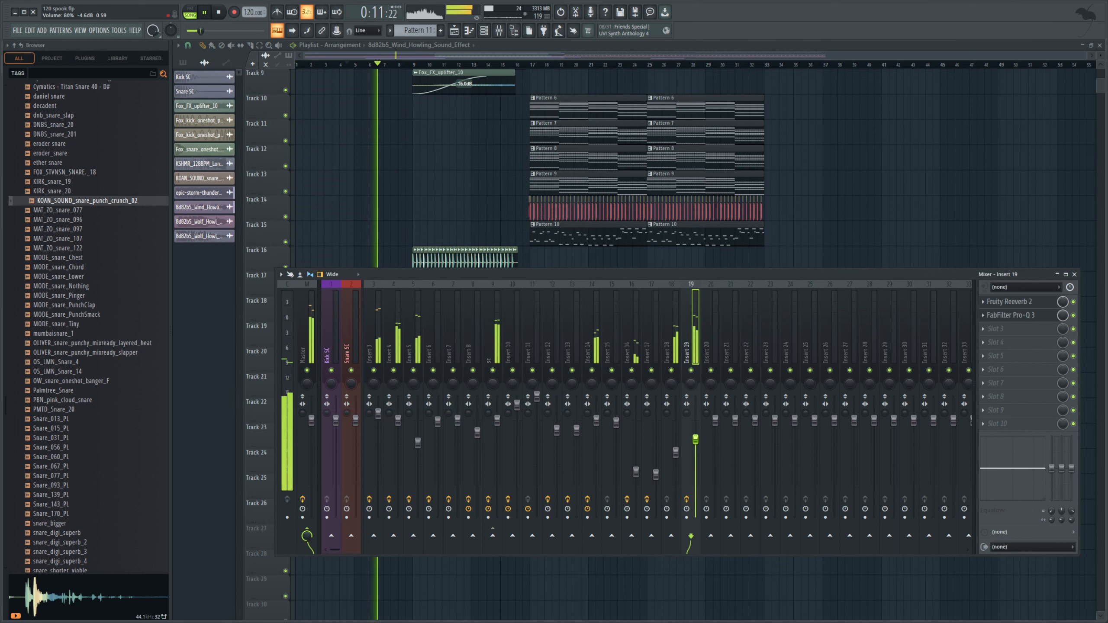
{"action": "left_click_drag", "start_coordinate": [695, 448], "coordinate": [696, 453]}
{"action": "left_click", "coordinate": [675, 452]}
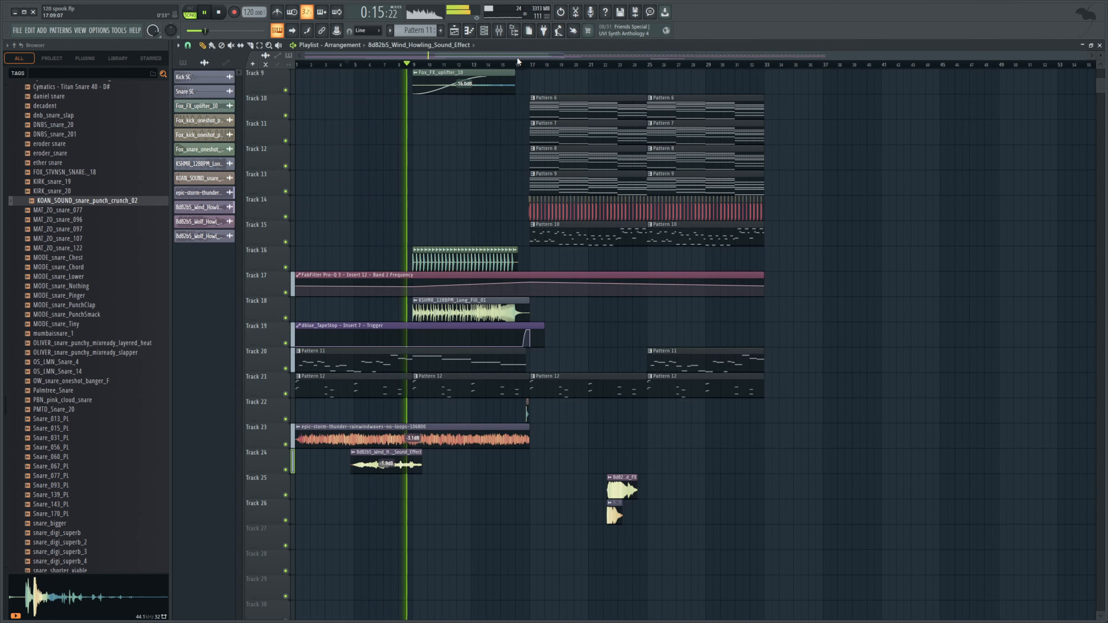
{"action": "left_click", "coordinate": [499, 30]}
{"action": "key", "text": "space"}
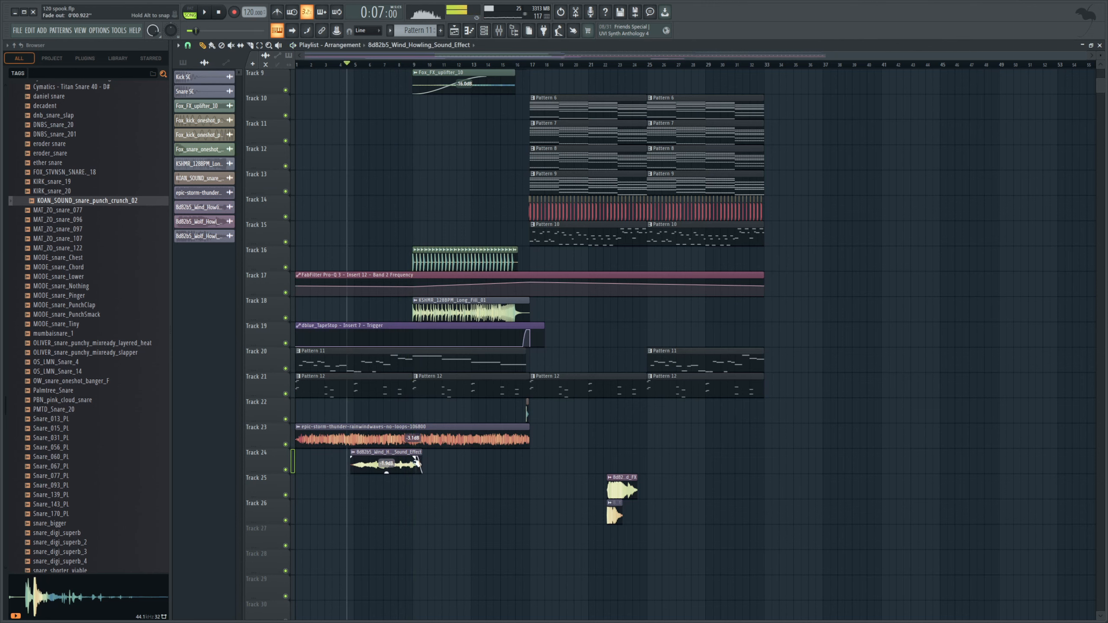
Route the wolf howl effect before the drop to Insert 20 and add Fruity Reeverb 2 and FabFilter Pro-Q 3
{"action": "left_click_drag", "start_coordinate": [1084, 59], "coordinate": [774, 60]}
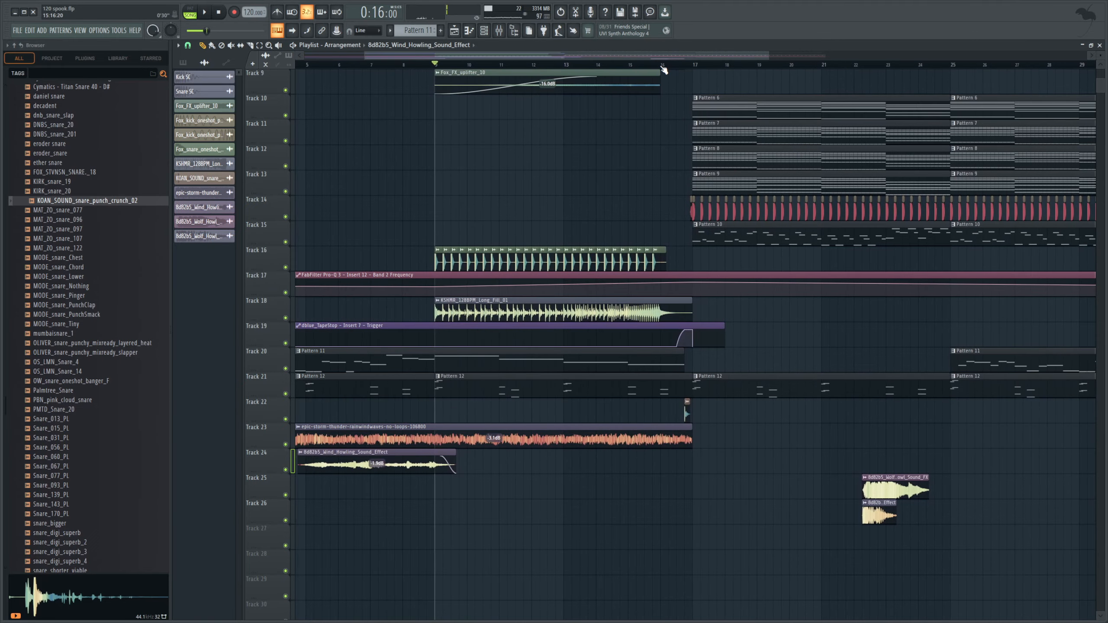
{"action": "left_click", "coordinate": [876, 513]}
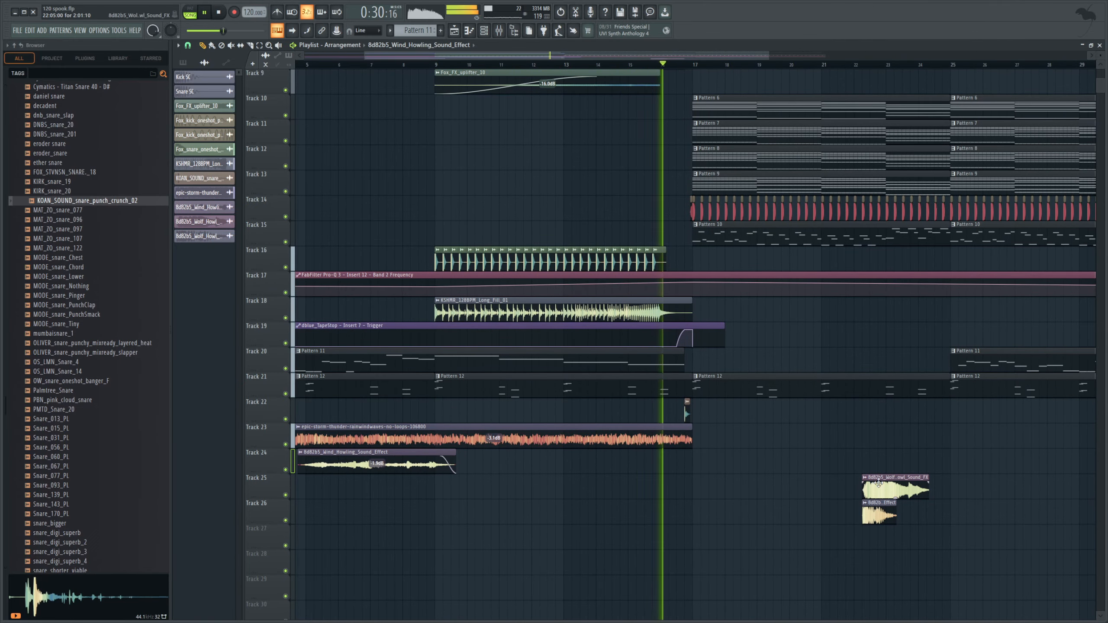
{"action": "key", "text": "space"}
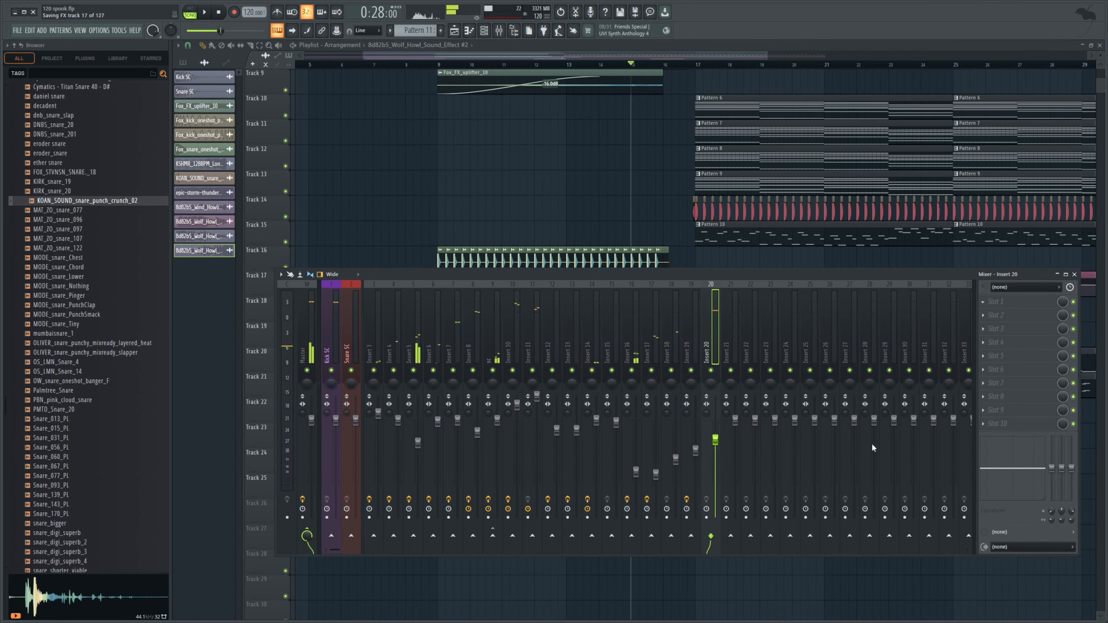
{"action": "key", "text": "space"}
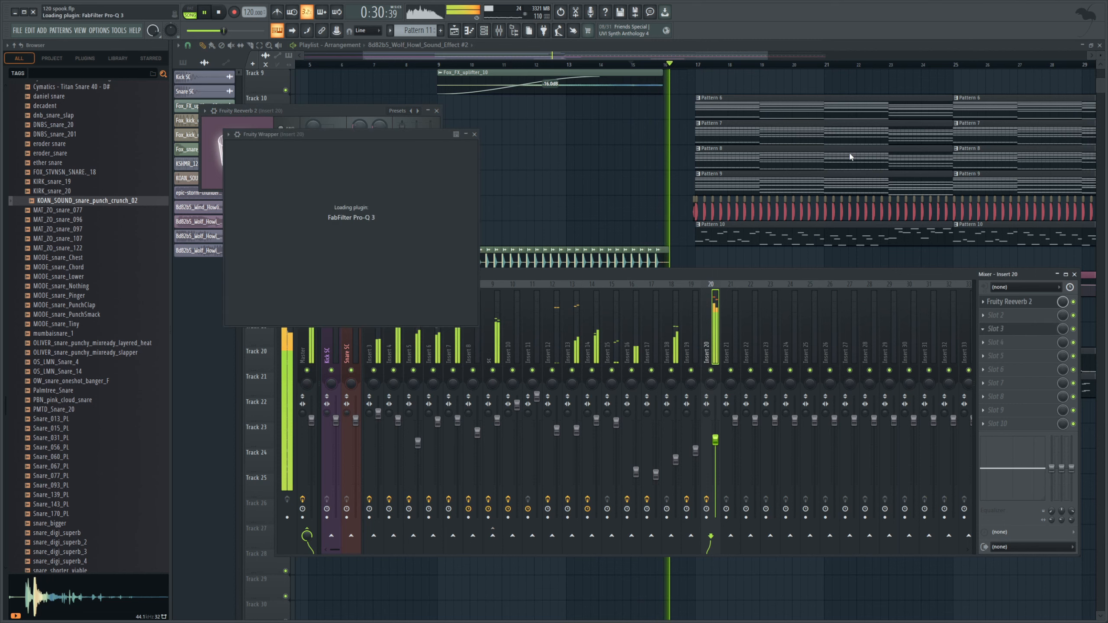
{"action": "key", "text": "space"}
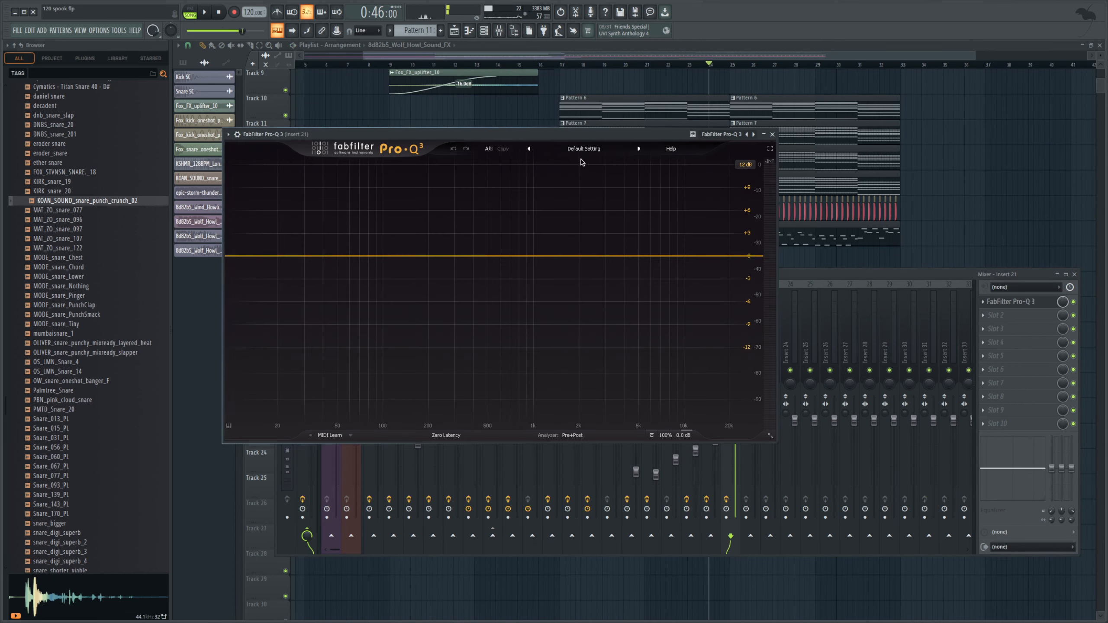
Shape the wolf howl on Insert 21 in Pro-Q 3 with a low cut at about 421 Hz and a high cut near 3212 Hz
{"action": "left_click", "coordinate": [564, 351]}
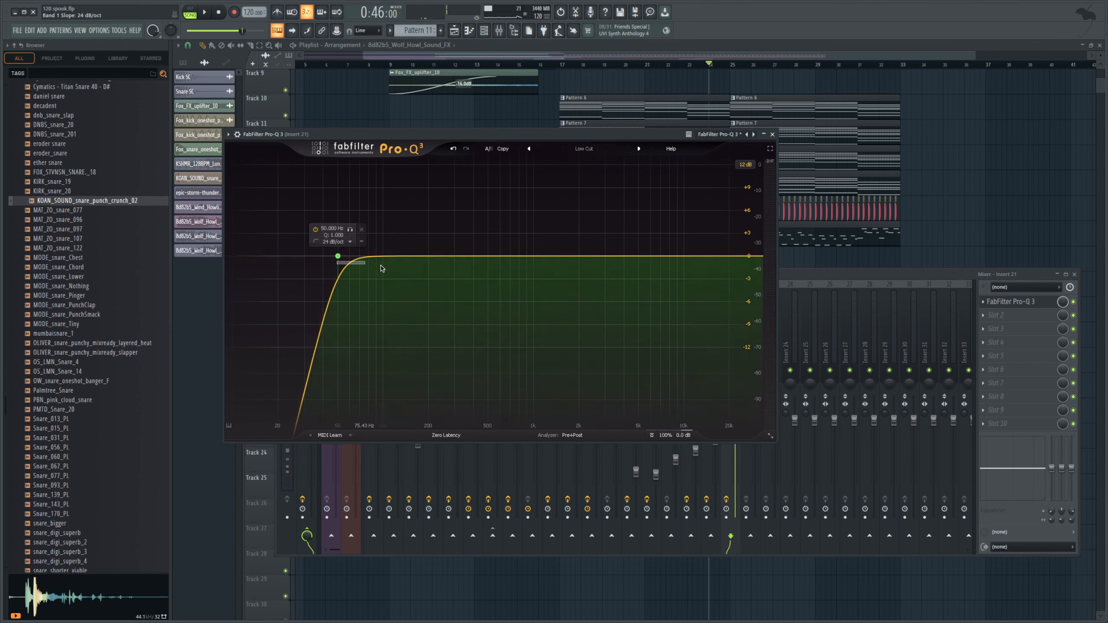
{"action": "left_click_drag", "start_coordinate": [354, 261], "coordinate": [477, 295]}
{"action": "left_click", "coordinate": [724, 256]}
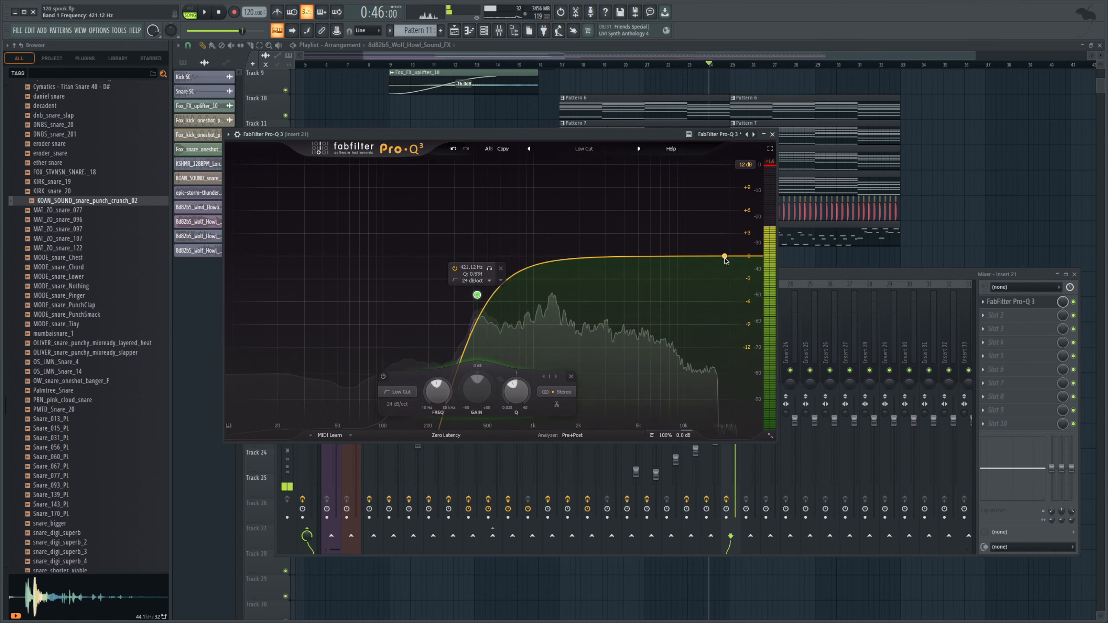
{"action": "left_click_drag", "start_coordinate": [725, 257], "coordinate": [609, 263]}
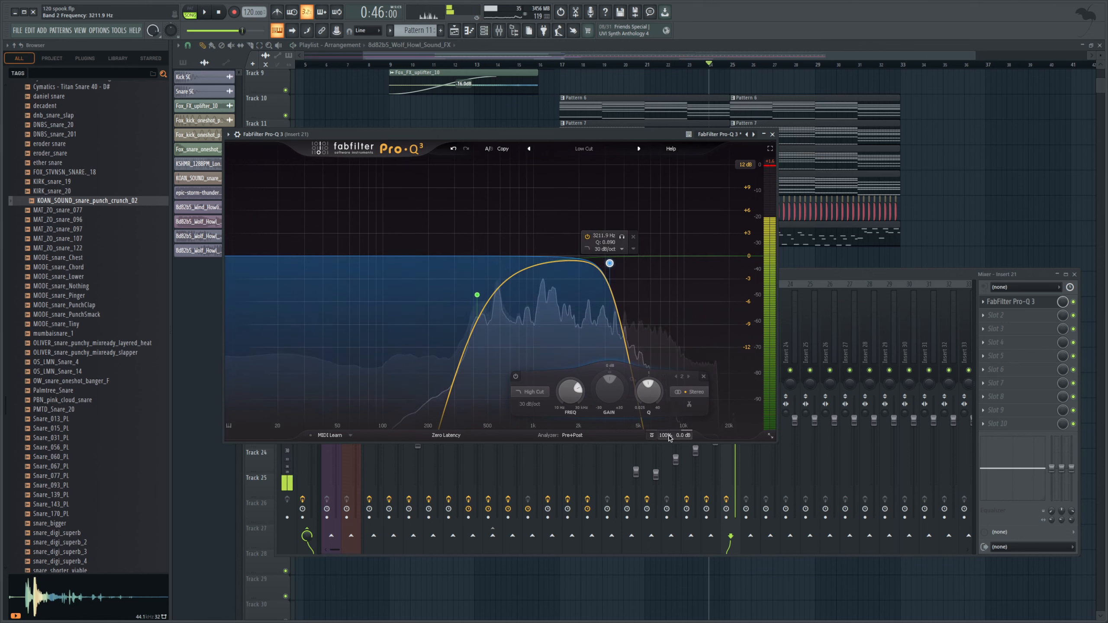
Add Fruity Reeverb 2 after the EQ on Insert 21 and increase its decay
{"action": "mouse_move", "coordinate": [672, 435]}
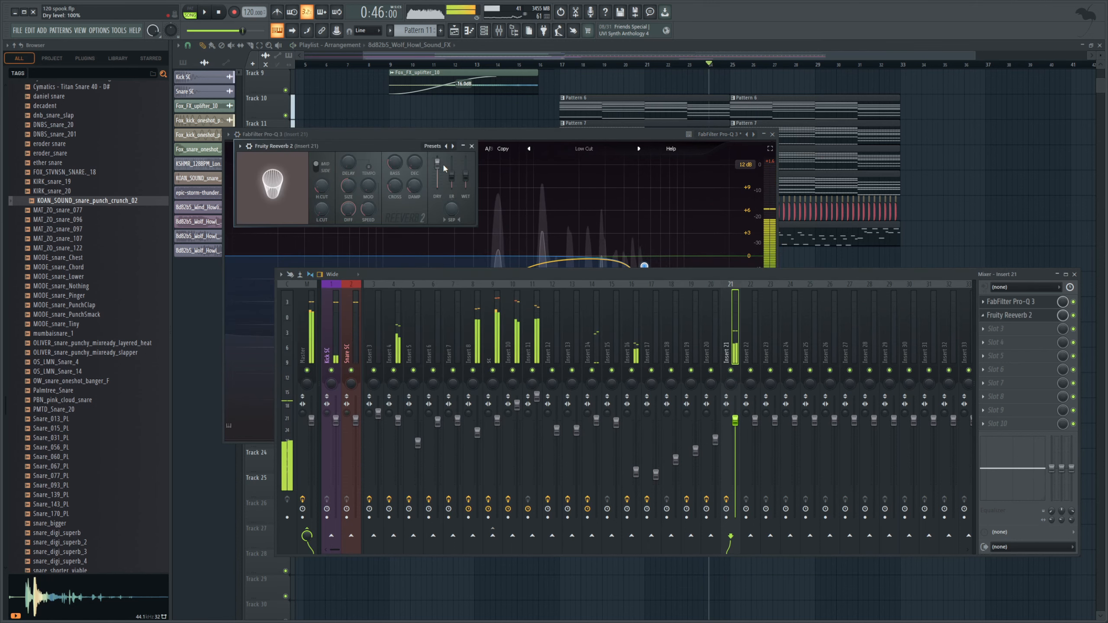
{"action": "left_click_drag", "start_coordinate": [414, 162], "coordinate": [414, 150]}
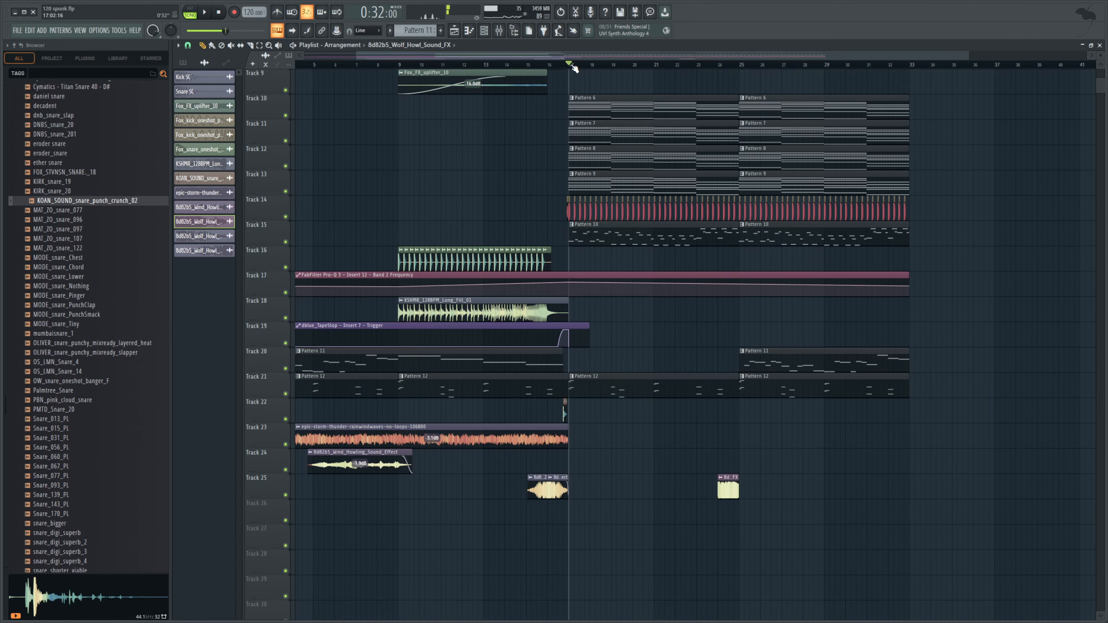
Place tops1, Fox_top_loop_pipe_01_124 and WFH2_Kit2_open_hat_clap_loop_126_C_minor on Tracks 26 to 28 from bar 17, and play the drop with them
{"action": "scroll", "coordinate": [661, 376], "scroll_direction": "down", "scroll_amount": 3}
{"action": "scroll", "coordinate": [588, 406], "scroll_direction": "up", "scroll_amount": 2}
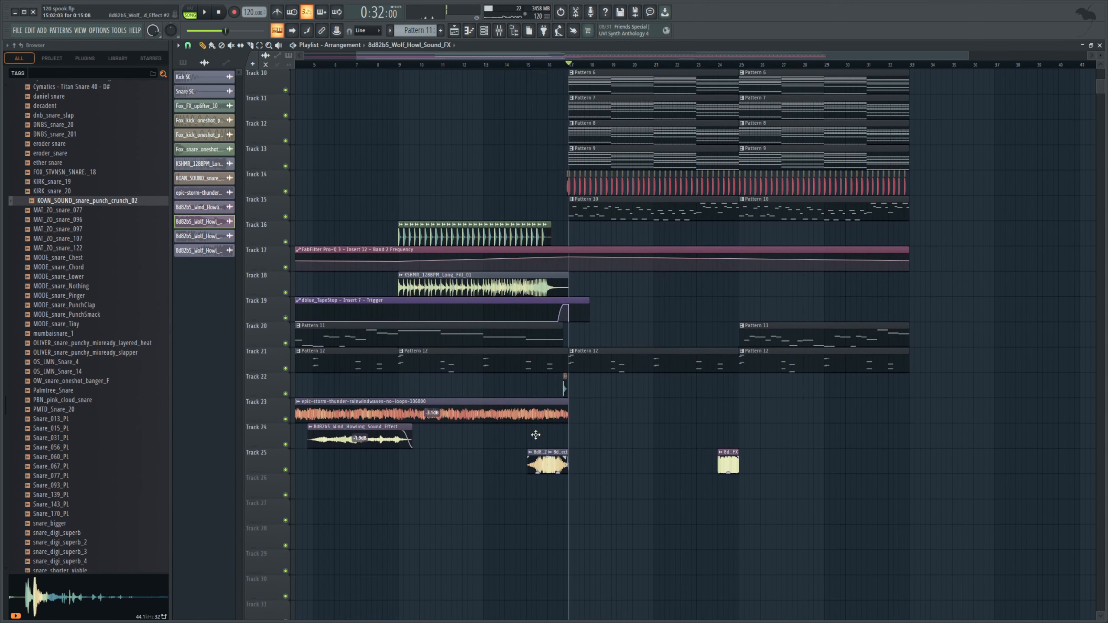
{"action": "scroll", "coordinate": [142, 289], "scroll_direction": "up", "scroll_amount": 10}
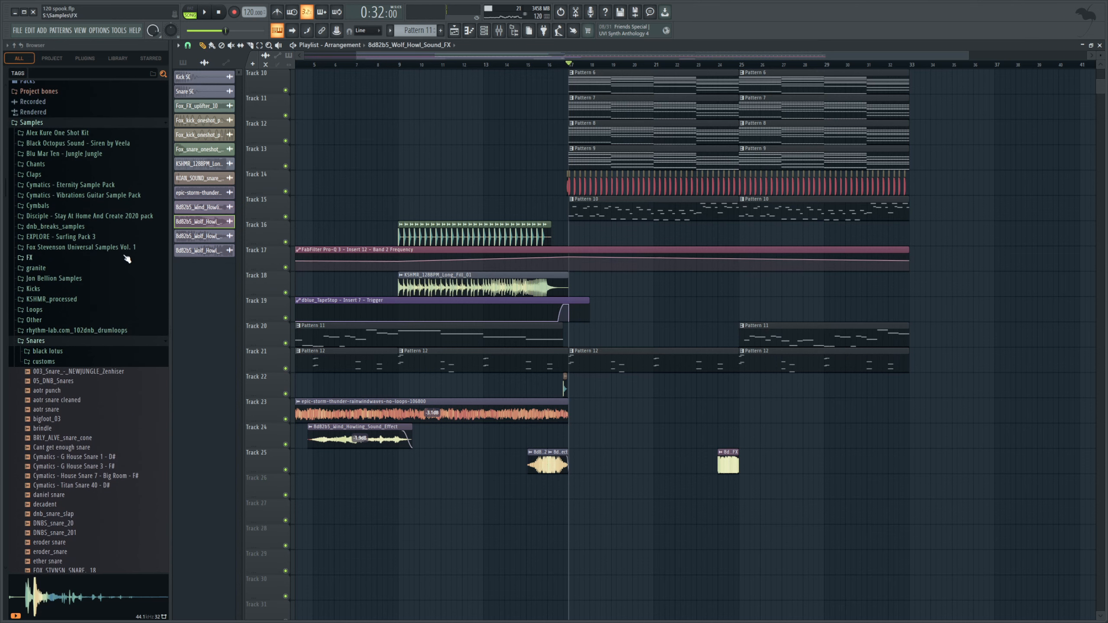
{"action": "left_click_drag", "start_coordinate": [967, 57], "coordinate": [868, 69]}
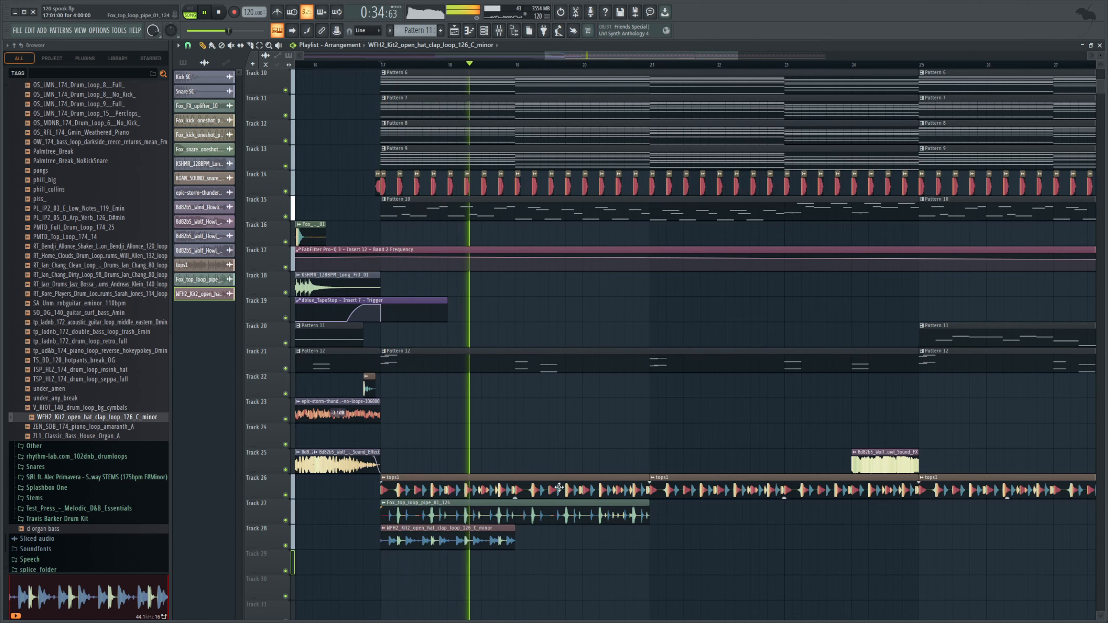
{"action": "key", "text": "space"}
{"action": "left_click_drag", "start_coordinate": [723, 56], "coordinate": [612, 67]}
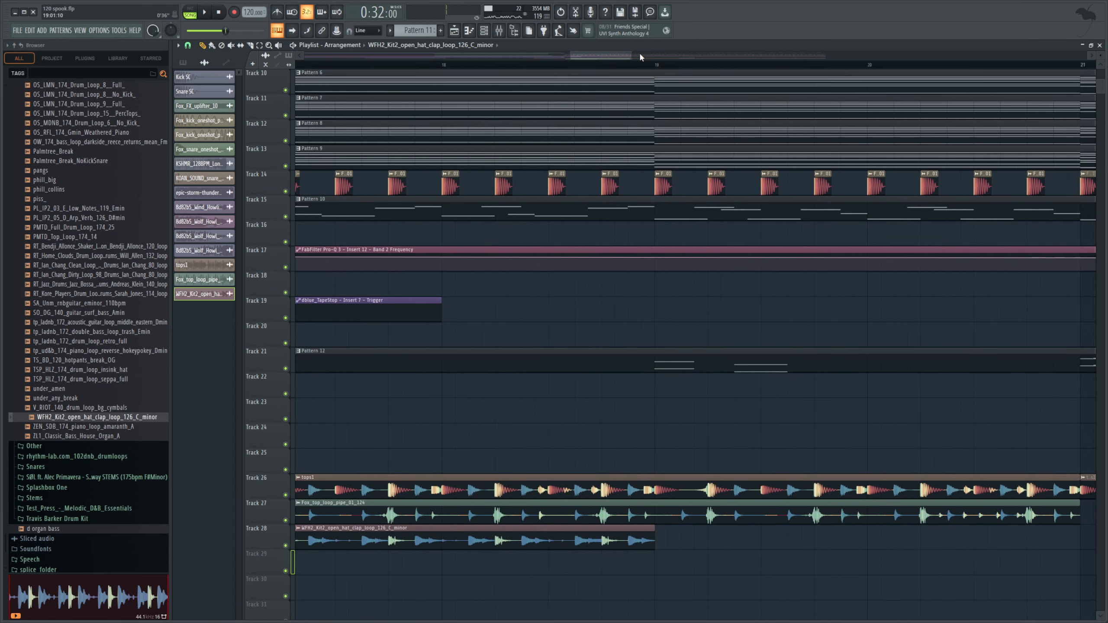
Place Cymatics - Impact 28 on Track 29 at bar 17, route it to Insert 22 and add FabFilter Pro-Q 3
{"action": "key", "text": "space"}
{"action": "left_click_drag", "start_coordinate": [626, 55], "coordinate": [602, 58]}
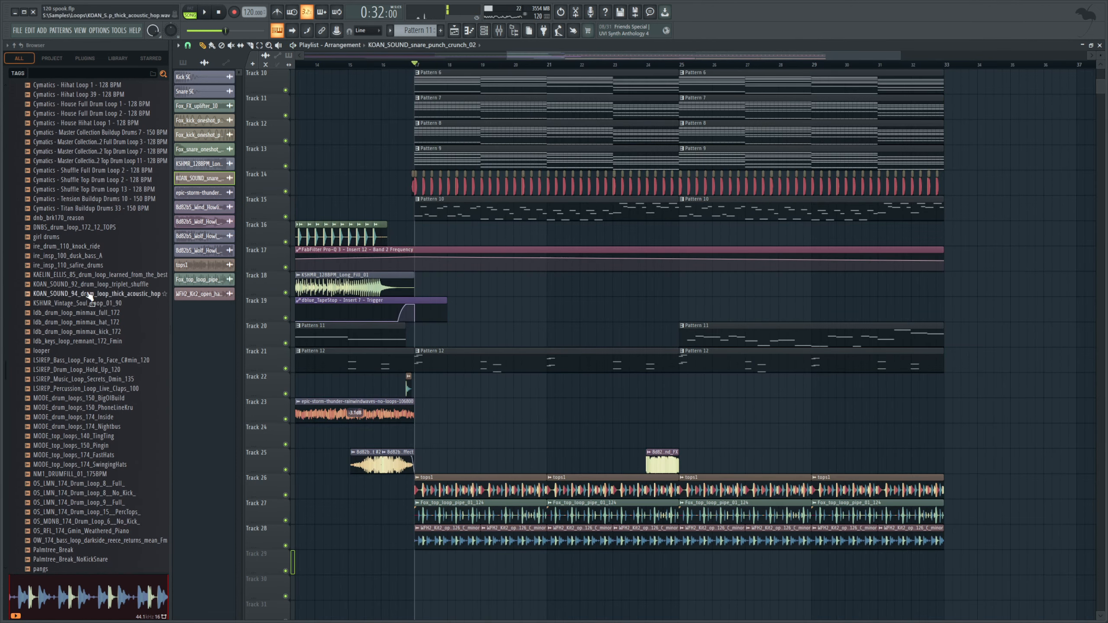
{"action": "scroll", "coordinate": [90, 297], "scroll_direction": "up", "scroll_amount": 15}
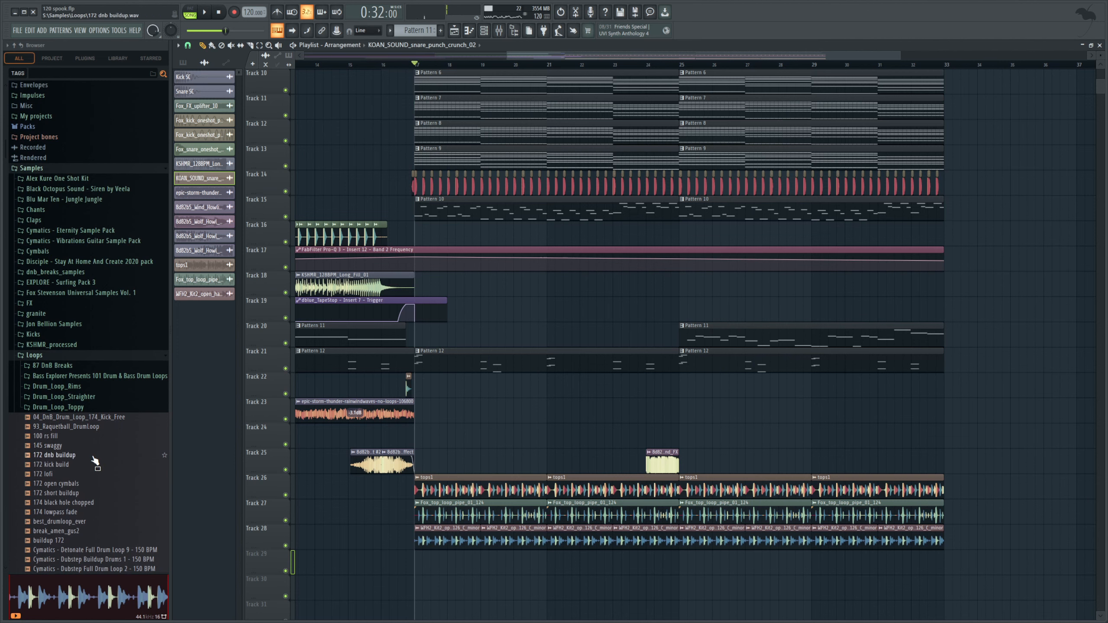
{"action": "scroll", "coordinate": [96, 441], "scroll_direction": "up", "scroll_amount": 4}
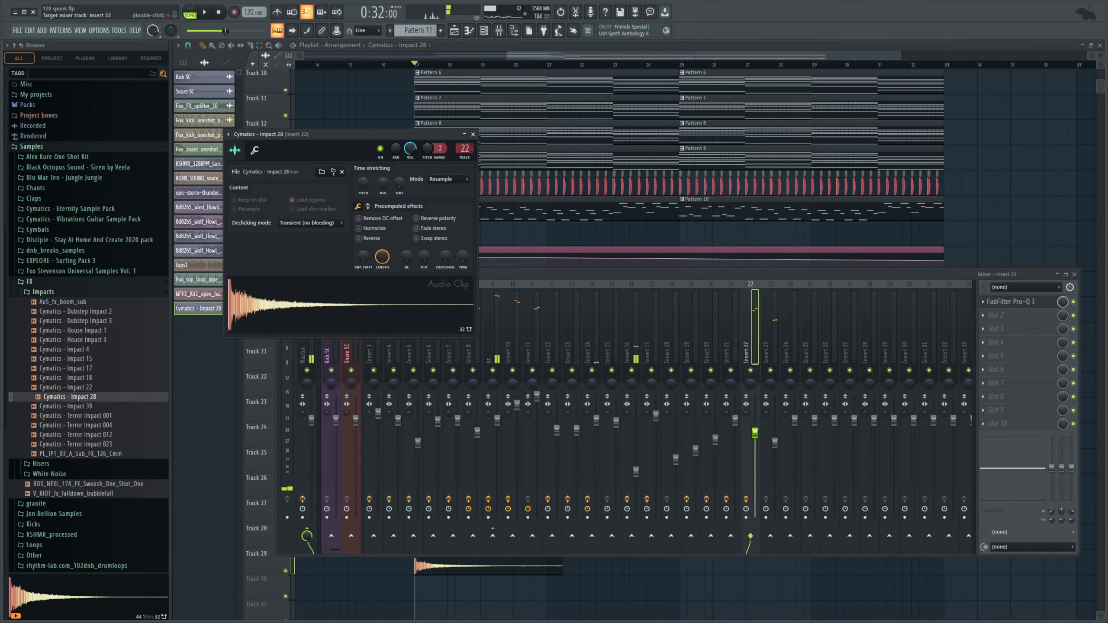
{"action": "left_click", "coordinate": [1005, 313]}
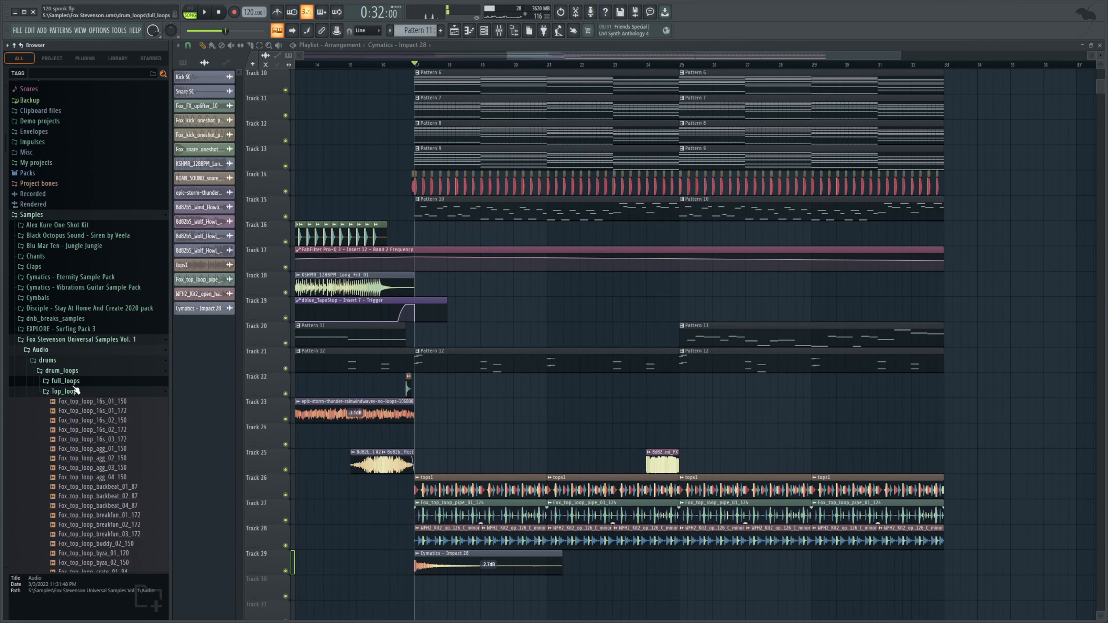
Place Fox_FX_impact_tonal_03_D# from the Fox Stevenson FX_Hits folder on Track 30 at bar 17
{"action": "left_click", "coordinate": [65, 392]}
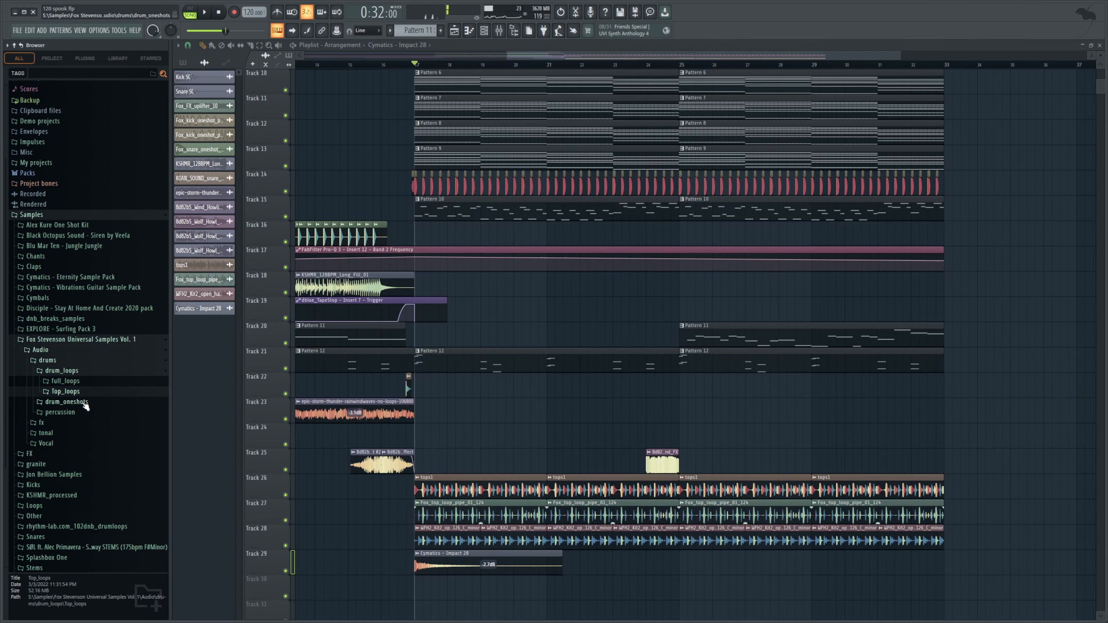
{"action": "left_click", "coordinate": [78, 423]}
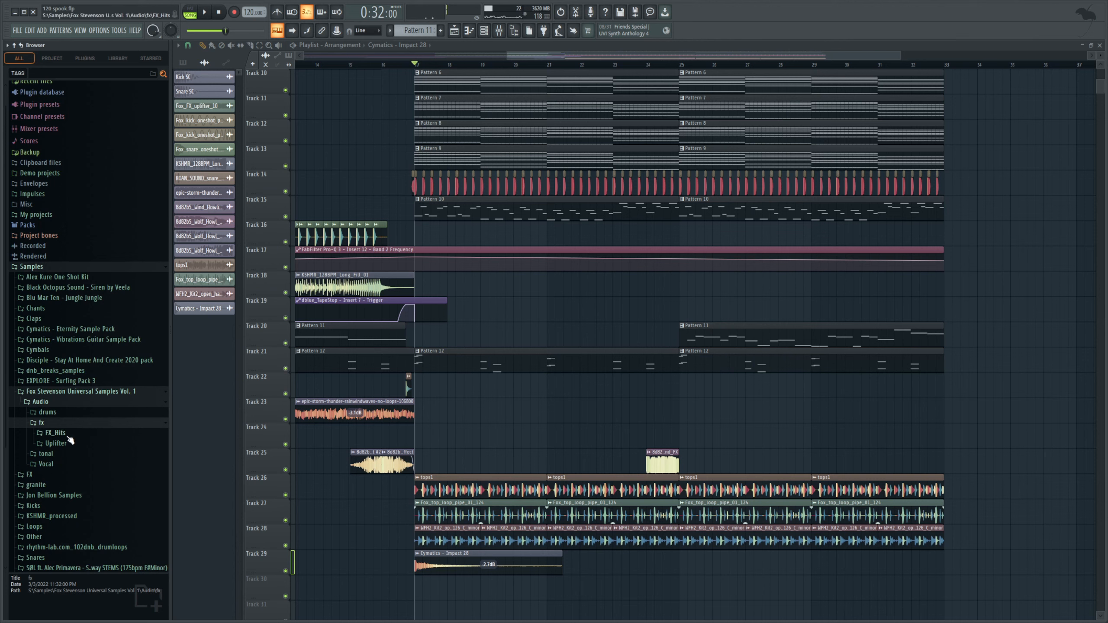
{"action": "left_click", "coordinate": [66, 434]}
{"action": "left_click", "coordinate": [126, 433]}
{"action": "left_click_drag", "start_coordinate": [126, 433], "coordinate": [434, 580]}
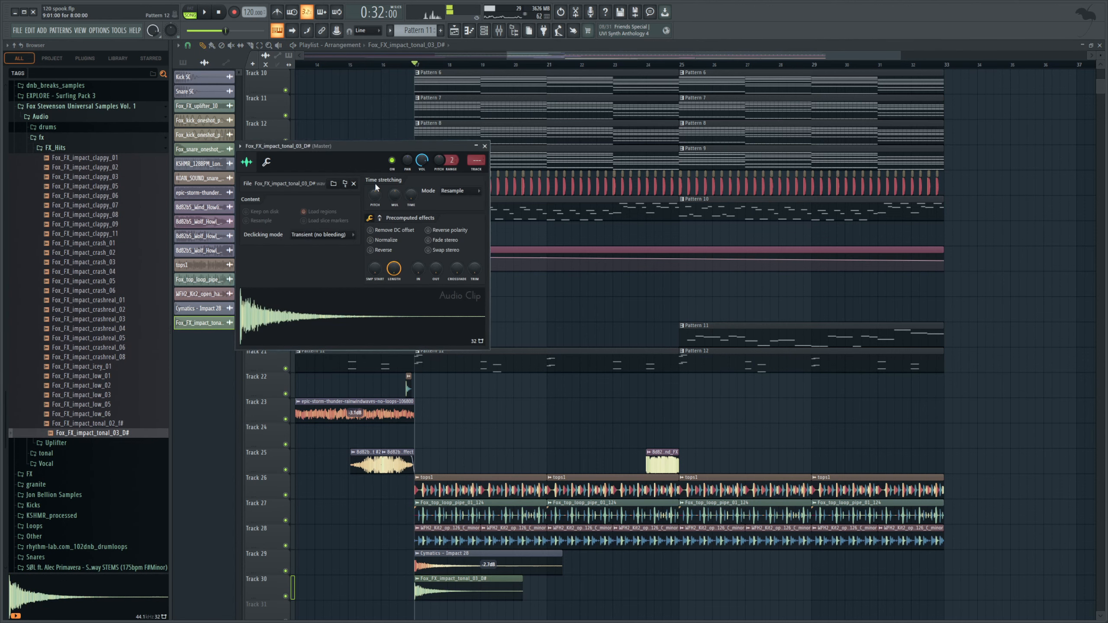
Set the tonal impact's stretch mode to Auto, adjust its pitch, lower the clip to -4.4 dB and audition it in the drop
{"action": "key", "text": "space"}
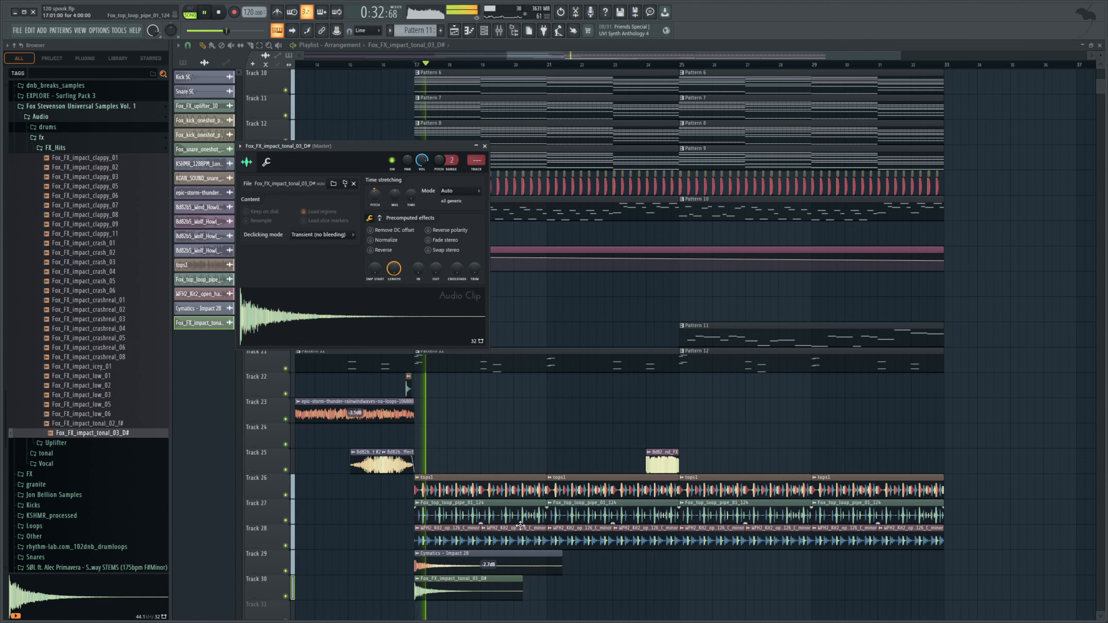
{"action": "key", "text": "space"}
{"action": "key", "text": "space"}
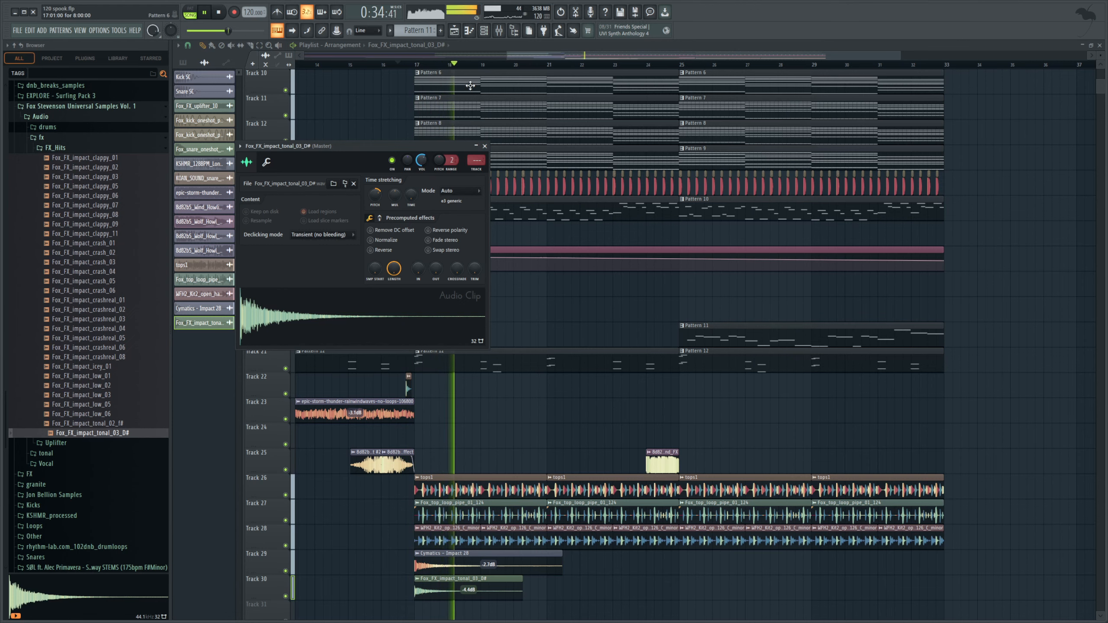
{"action": "key", "text": "Escape"}
{"action": "key", "text": "space"}
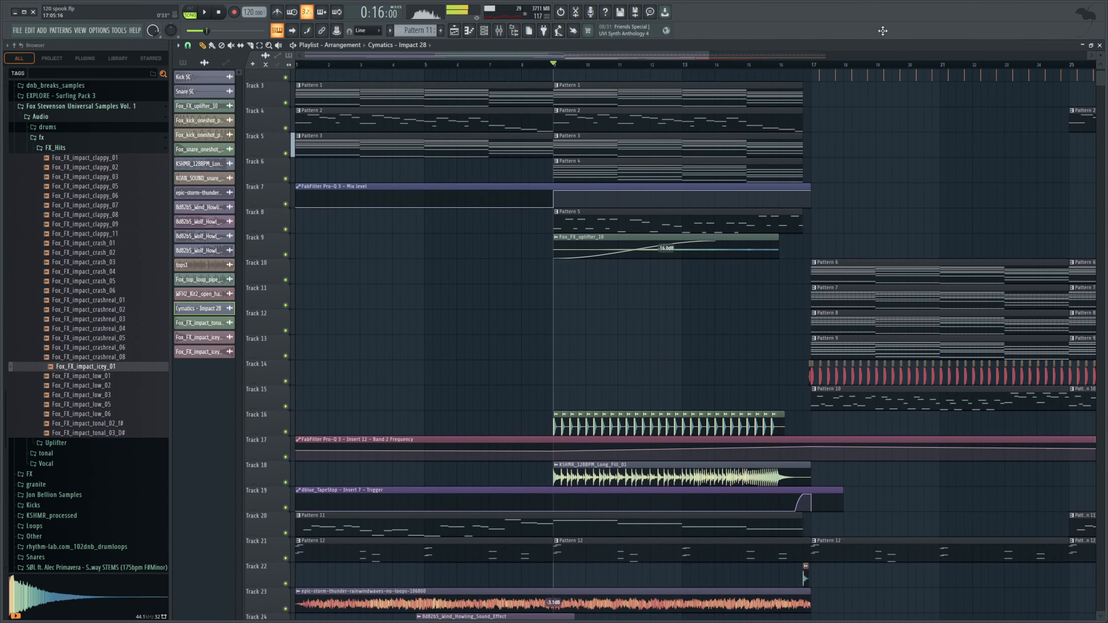
Select Pattern 4 from Track 6, show its channels in the channel rack, and switch to Pattern 10
{"action": "left_click_drag", "start_coordinate": [710, 55], "coordinate": [1083, 126]}
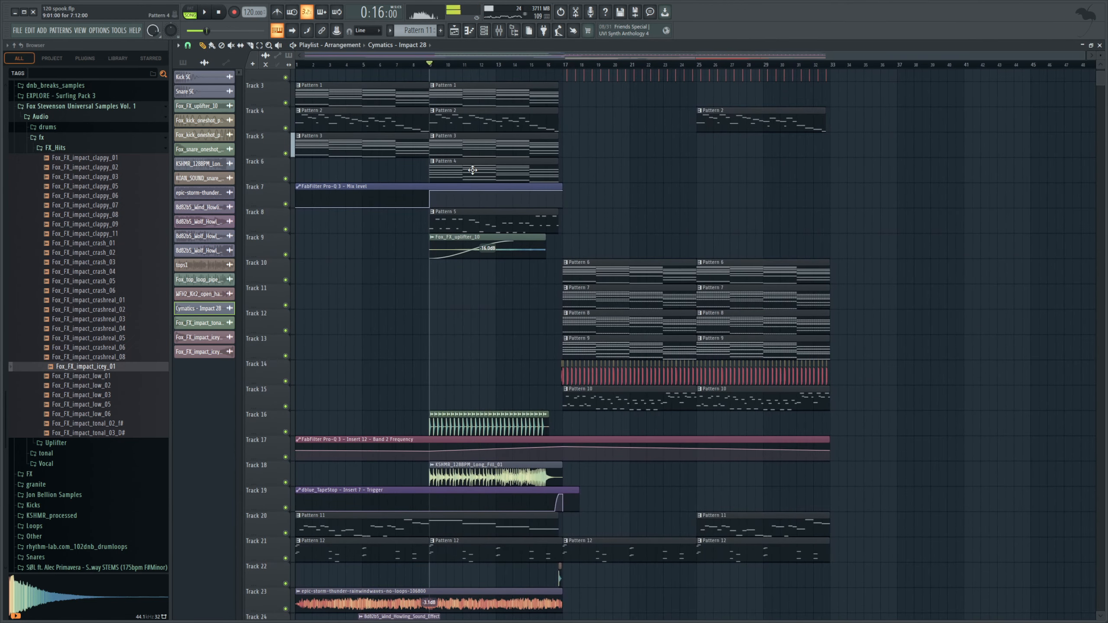
{"action": "left_click", "coordinate": [473, 170]}
{"action": "left_click", "coordinate": [487, 31]}
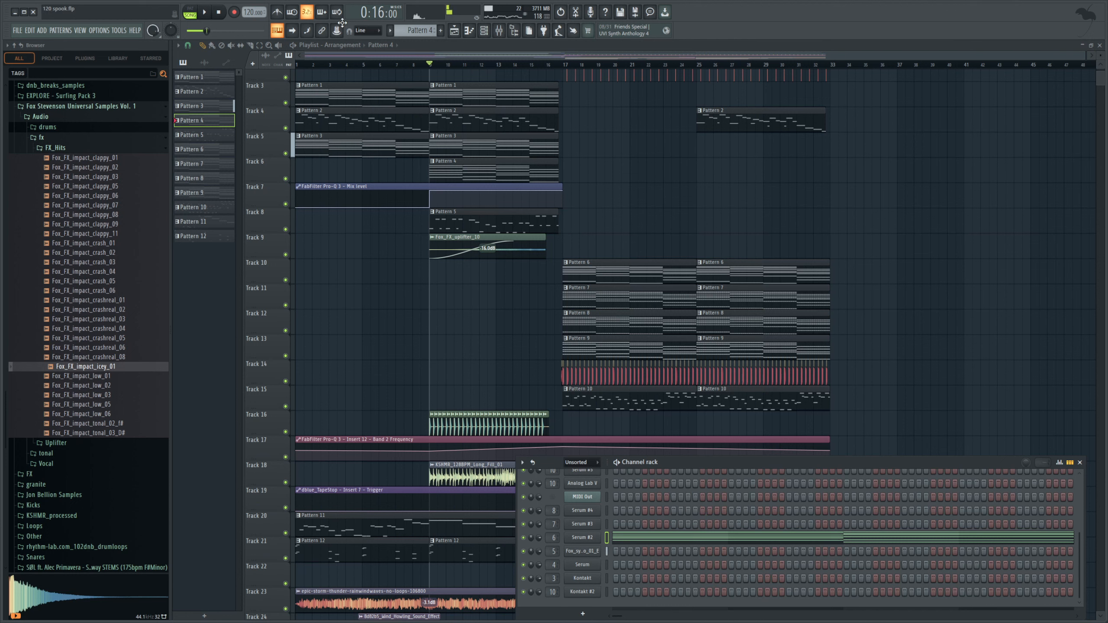
{"action": "scroll", "coordinate": [423, 28], "scroll_direction": "down", "scroll_amount": 1}
{"action": "scroll", "coordinate": [422, 26], "scroll_direction": "down", "scroll_amount": 2}
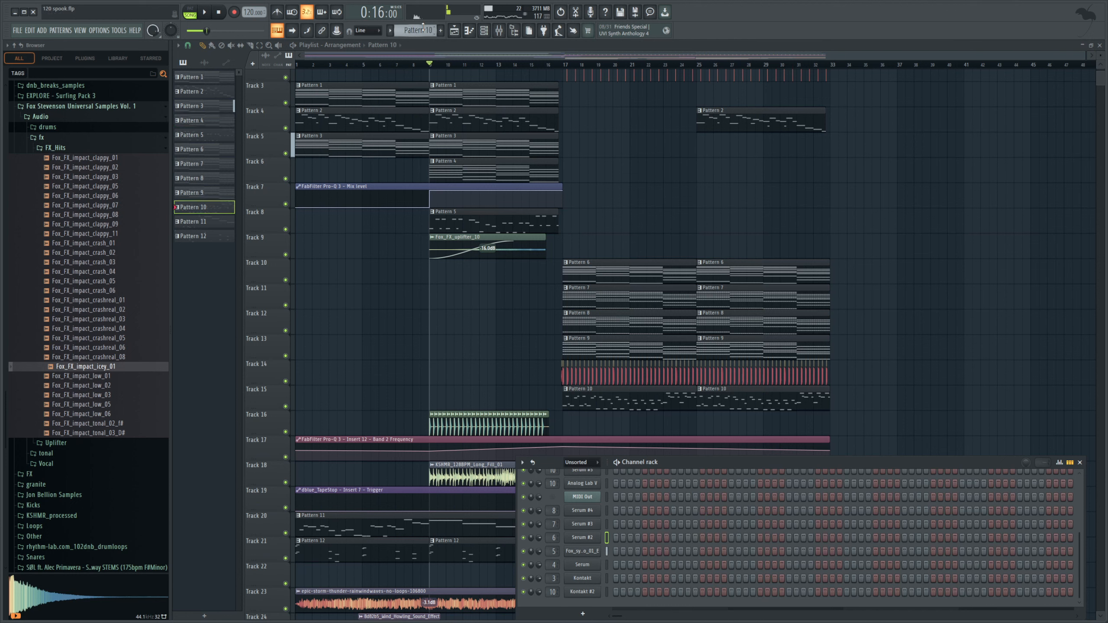
Create a new pattern and paste the copied chords into a newly added Serum channel
{"action": "scroll", "coordinate": [423, 26], "scroll_direction": "down", "scroll_amount": 1}
{"action": "scroll", "coordinate": [589, 484], "scroll_direction": "up", "scroll_amount": 5}
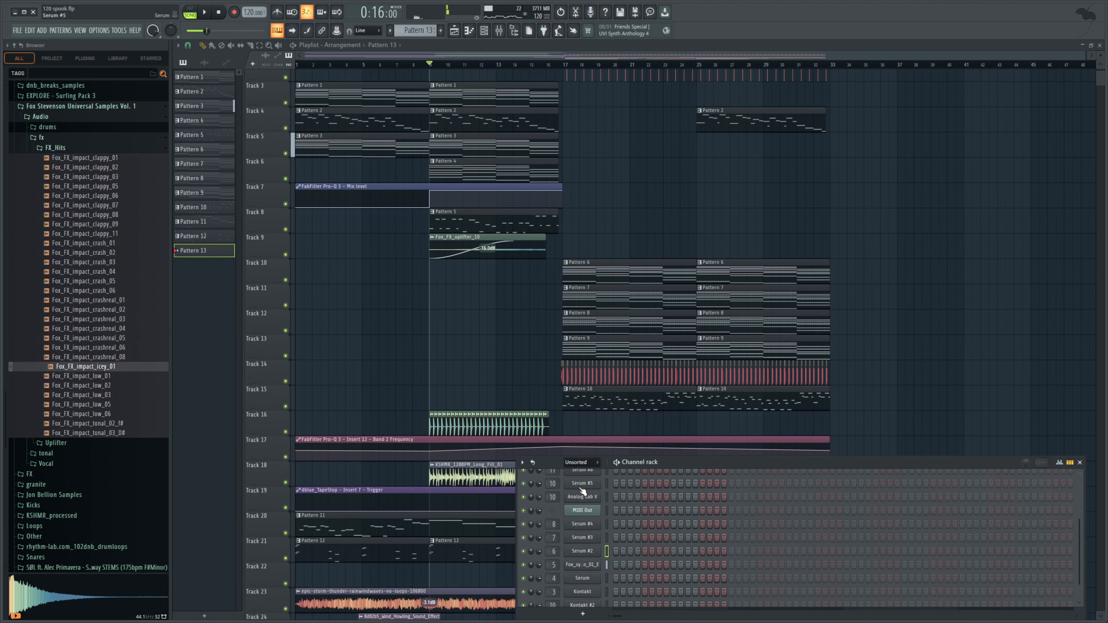
{"action": "left_click", "coordinate": [596, 484]}
{"action": "key", "text": "ctrl+v"}
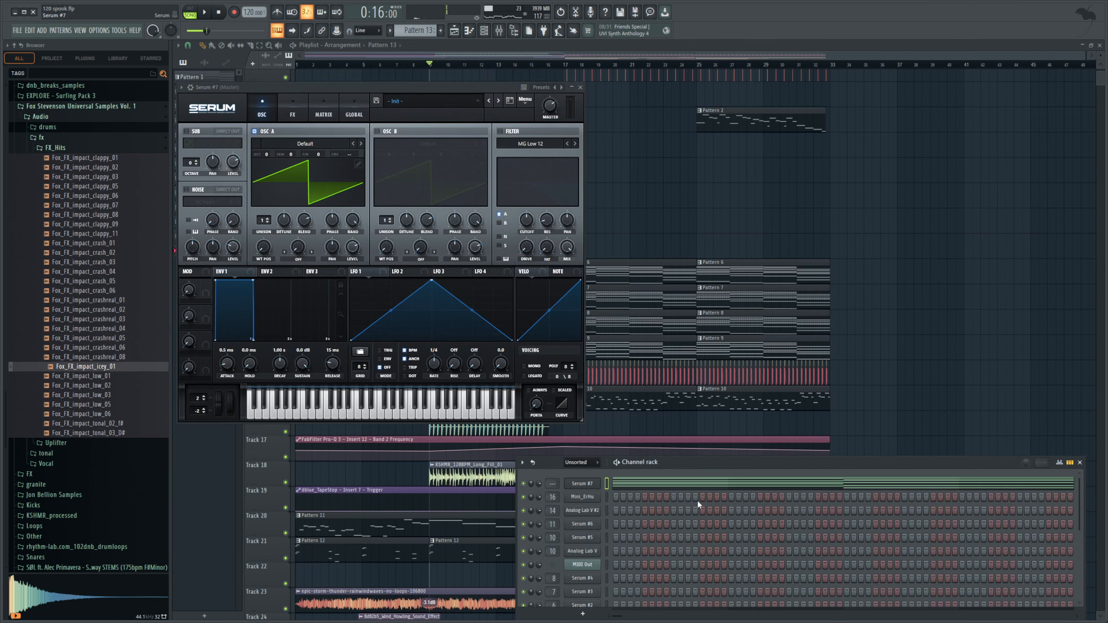
Map the cutoff of Serum #7's MG Low 24 filter to Macro 1 and automate that macro to rise from bar 9 to a peak at bar 17
{"action": "left_click", "coordinate": [512, 132]}
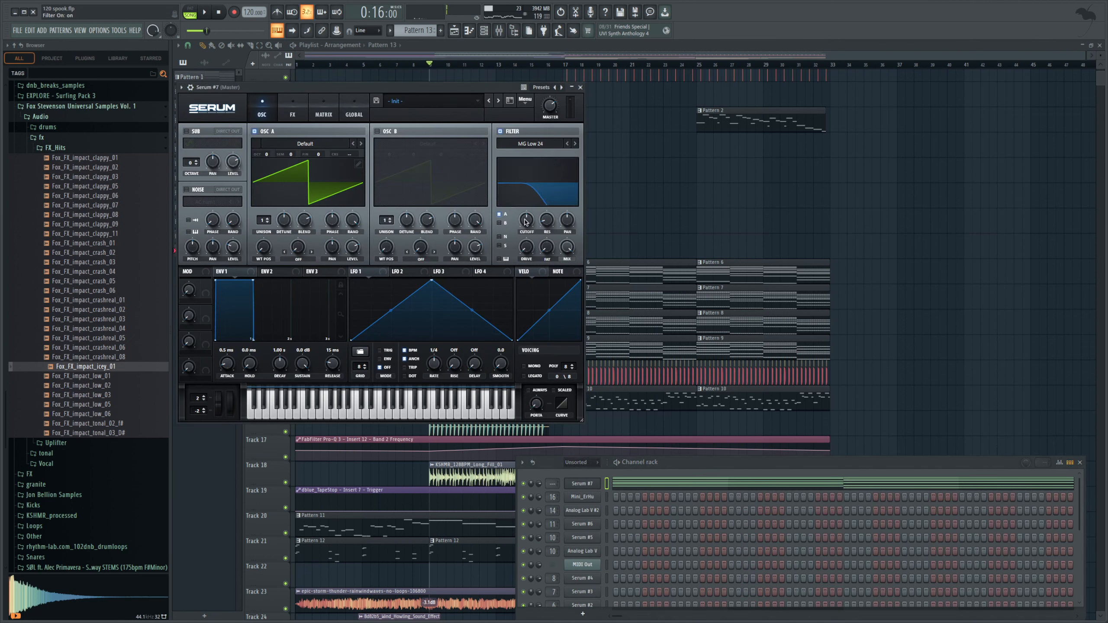
{"action": "left_click_drag", "start_coordinate": [525, 221], "coordinate": [525, 225]}
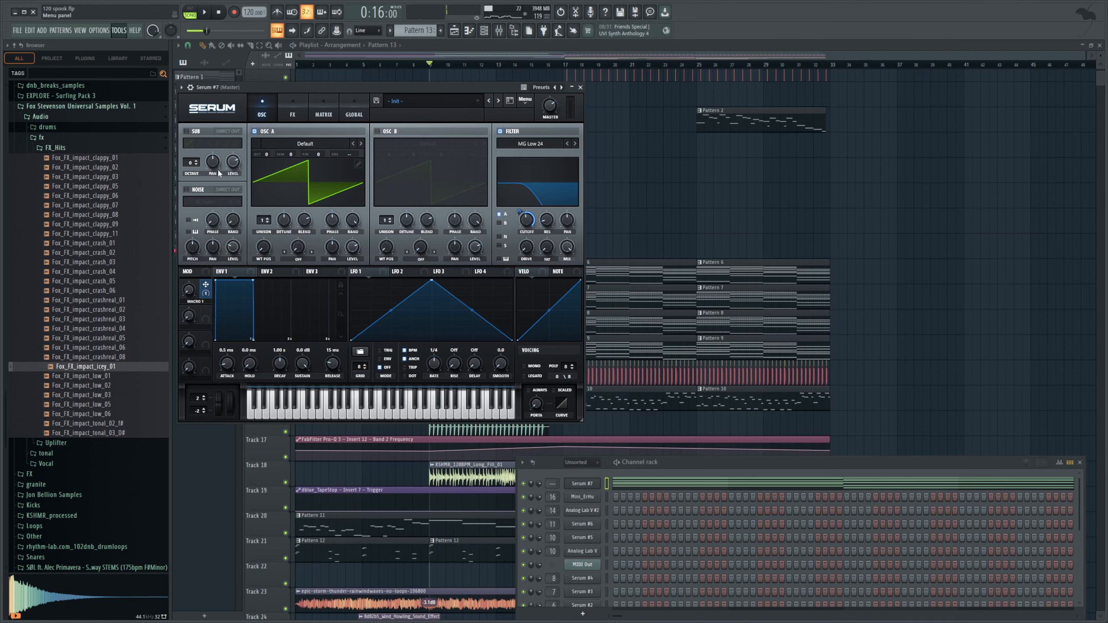
{"action": "right_click", "coordinate": [609, 174]}
{"action": "scroll", "coordinate": [609, 174], "scroll_direction": "down", "scroll_amount": 4}
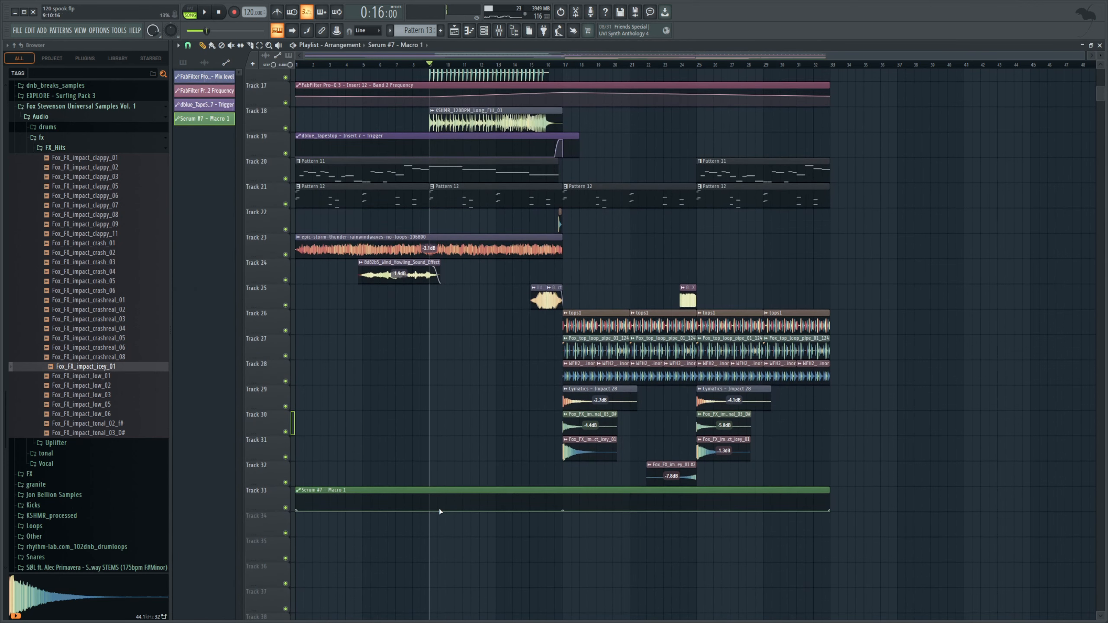
{"action": "left_click_drag", "start_coordinate": [563, 511], "coordinate": [572, 500]}
Remove the stray automation copy from Track 34 and place Pattern 13 there starting at bar 9
{"action": "left_click", "coordinate": [434, 529]}
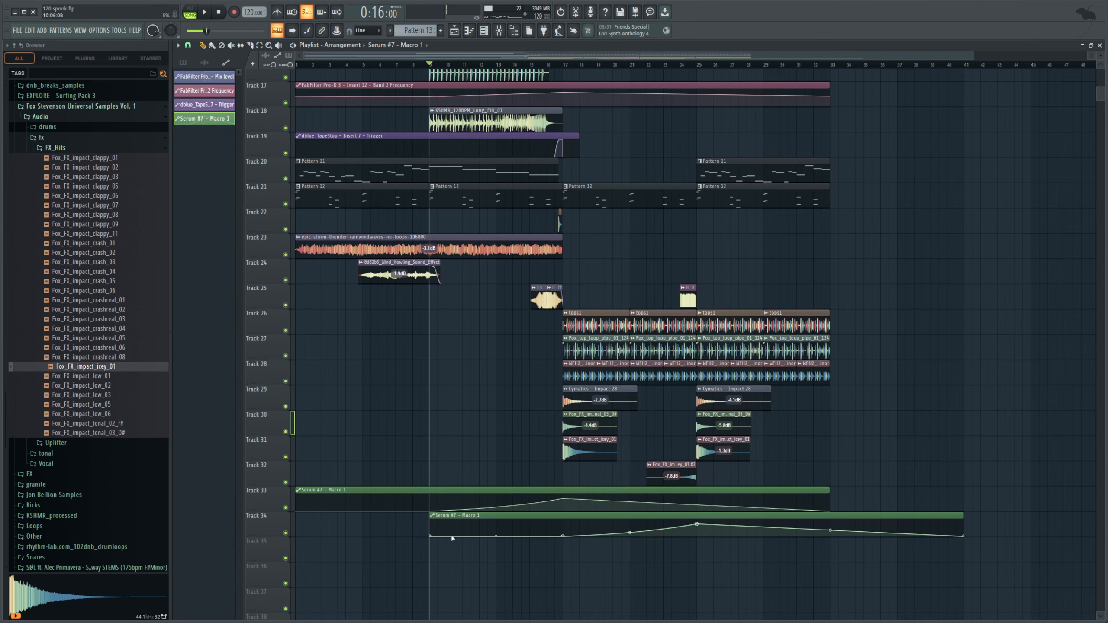
{"action": "right_click", "coordinate": [451, 535]}
{"action": "left_click", "coordinate": [183, 62]}
{"action": "left_click", "coordinate": [435, 530]}
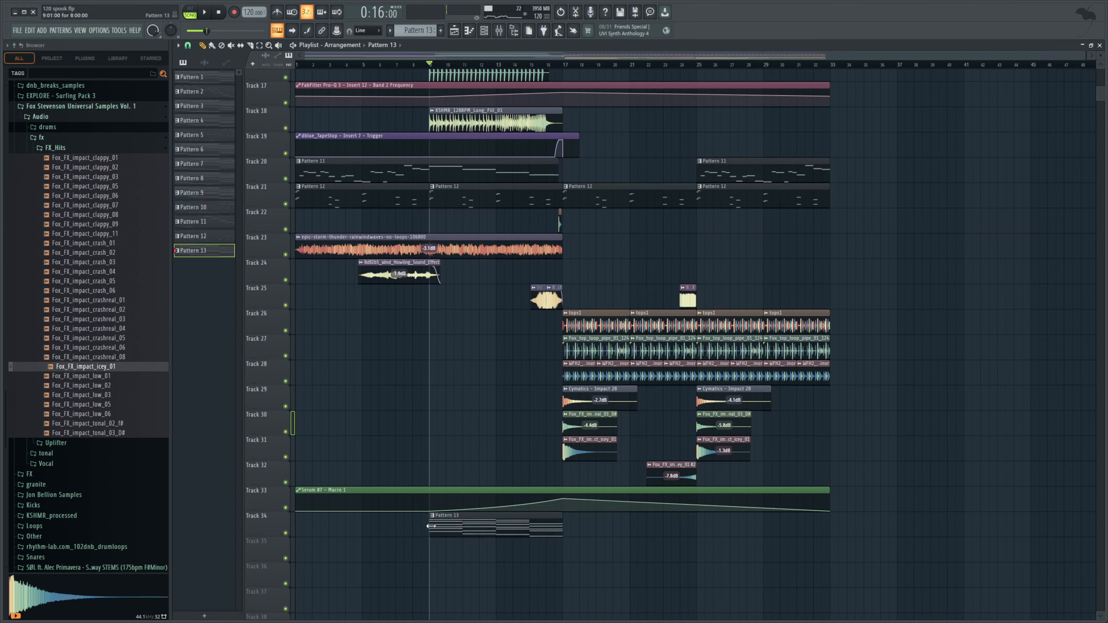
Solo Tracks 33 and 34 and listen to the filtered chords from about bar 13
{"action": "right_click", "coordinate": [286, 533]}
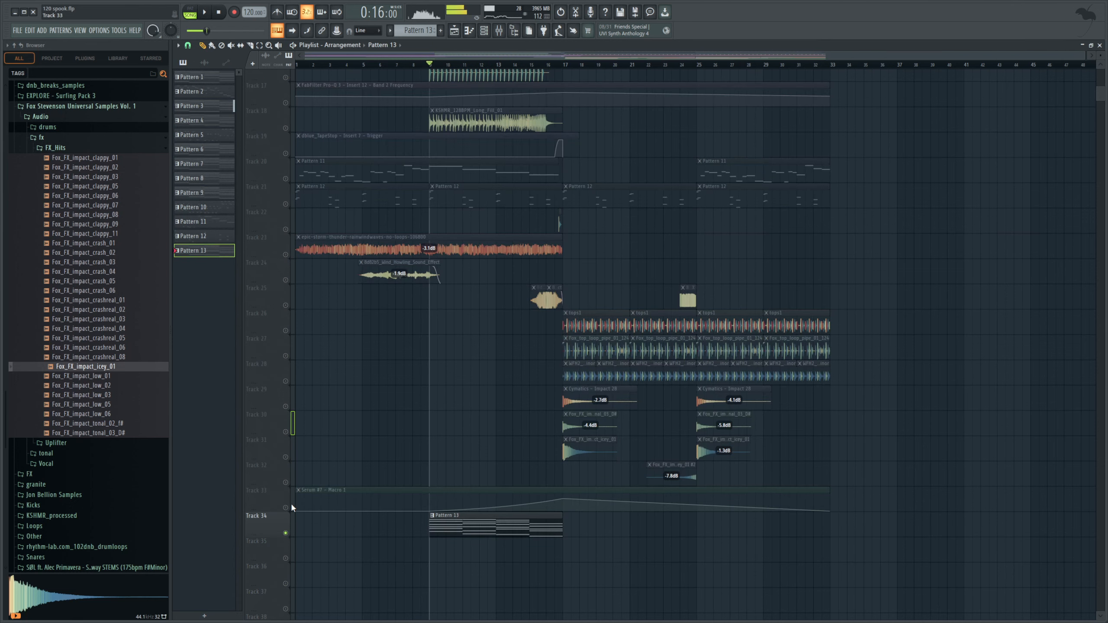
{"action": "left_click", "coordinate": [286, 507]}
{"action": "left_click", "coordinate": [505, 65]}
{"action": "key", "text": "space"}
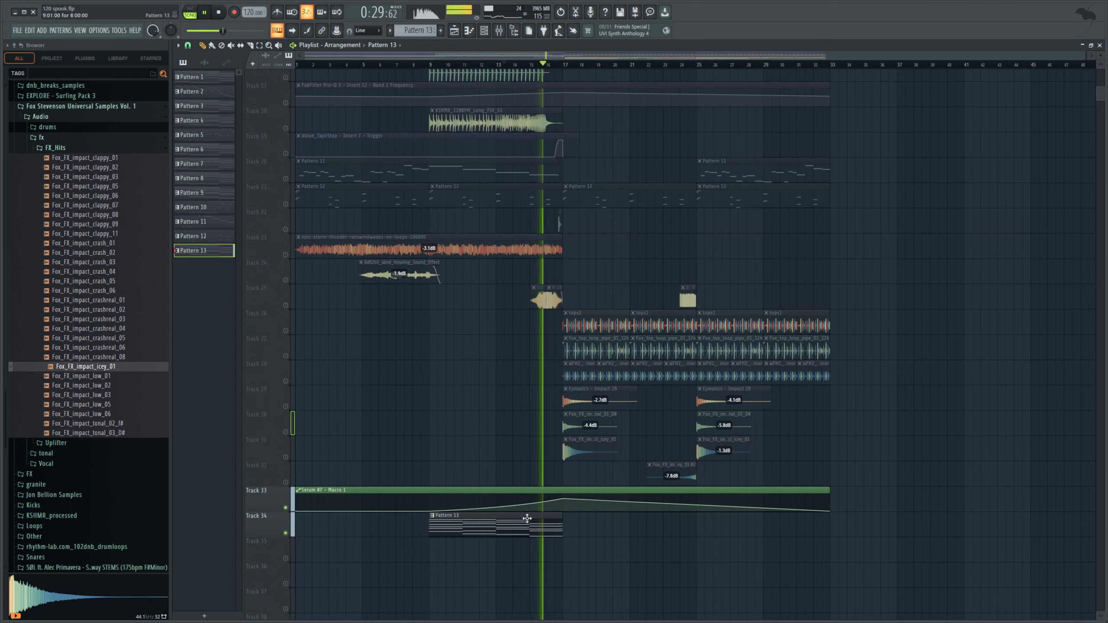
{"action": "key", "text": "space"}
Enable oscillator B in Serum #7 at octave +1 with 6 unison voices, route it through the filter, and preview the chords
{"action": "left_click", "coordinate": [490, 35]}
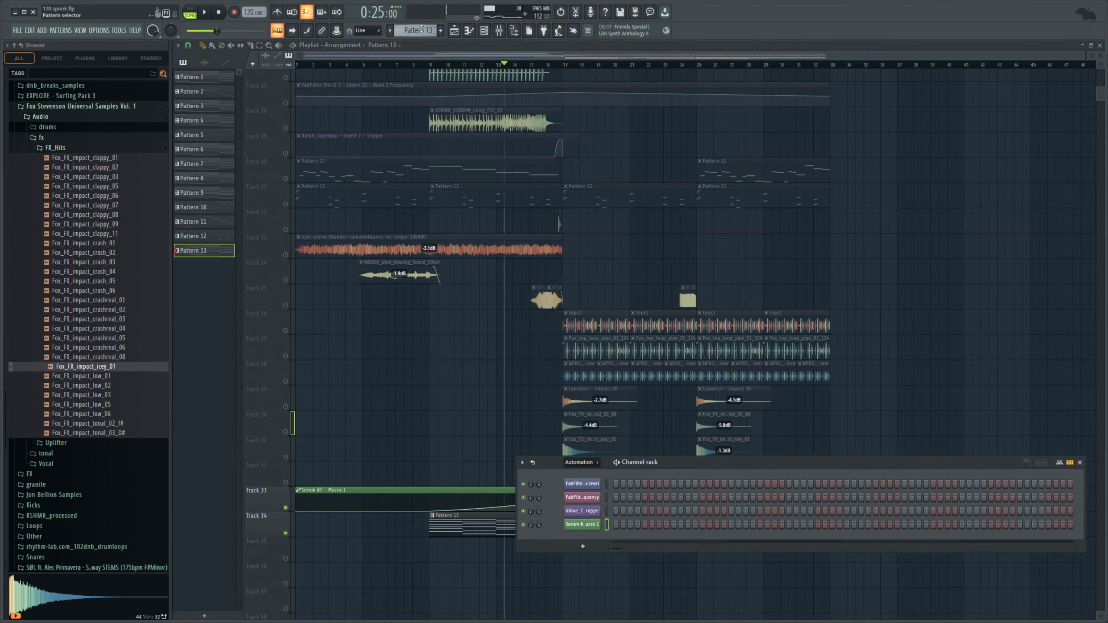
{"action": "scroll", "coordinate": [421, 31], "scroll_direction": "down", "scroll_amount": 1}
{"action": "scroll", "coordinate": [422, 30], "scroll_direction": "up", "scroll_amount": 1}
{"action": "left_click", "coordinate": [583, 484]}
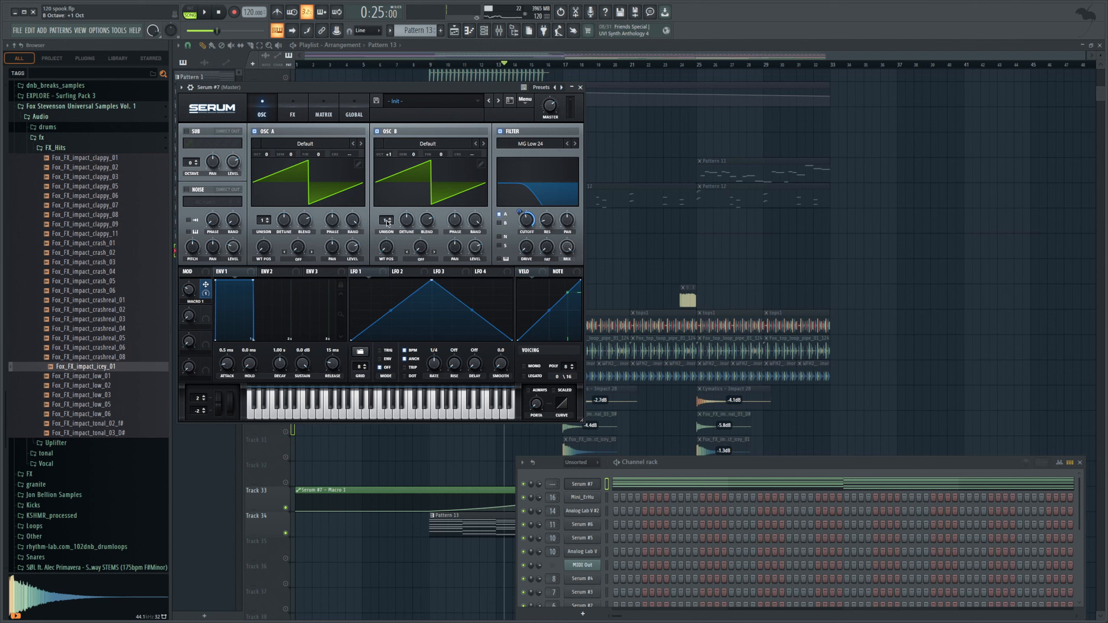
{"action": "left_click_drag", "start_coordinate": [387, 223], "coordinate": [412, 229]}
{"action": "key", "text": "space"}
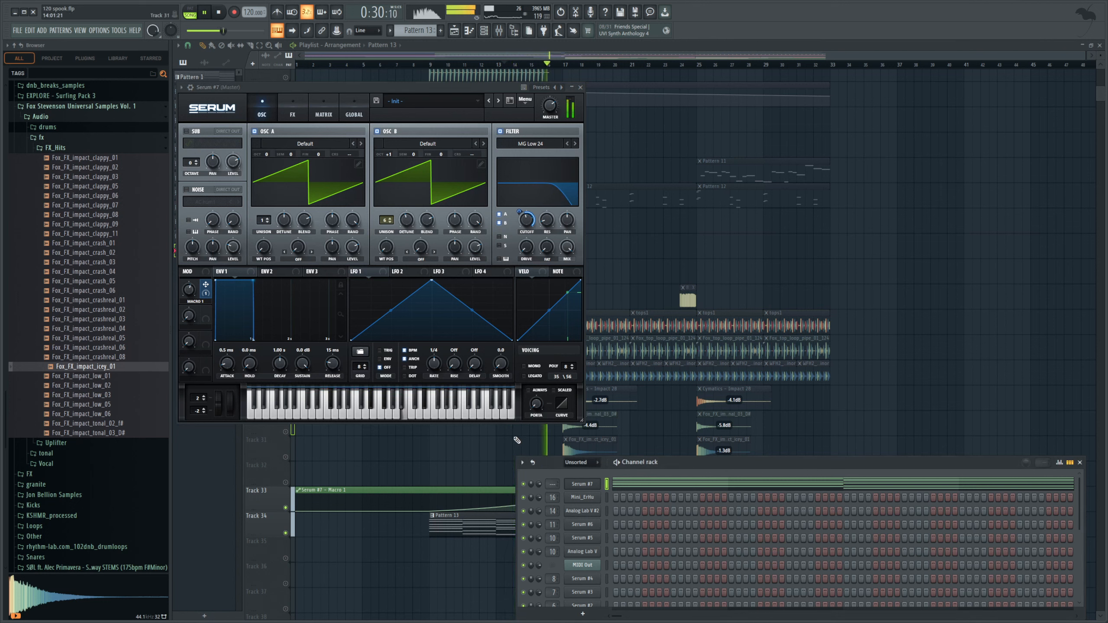
{"action": "key", "text": "space"}
Try Serum #7's sub oscillator at octave -1 with its level at about 44%
{"action": "key", "text": "space"}
{"action": "left_click", "coordinate": [196, 164]}
{"action": "key", "text": "space"}
{"action": "key", "text": "space"}
{"action": "left_click_drag", "start_coordinate": [231, 163], "coordinate": [227, 188]}
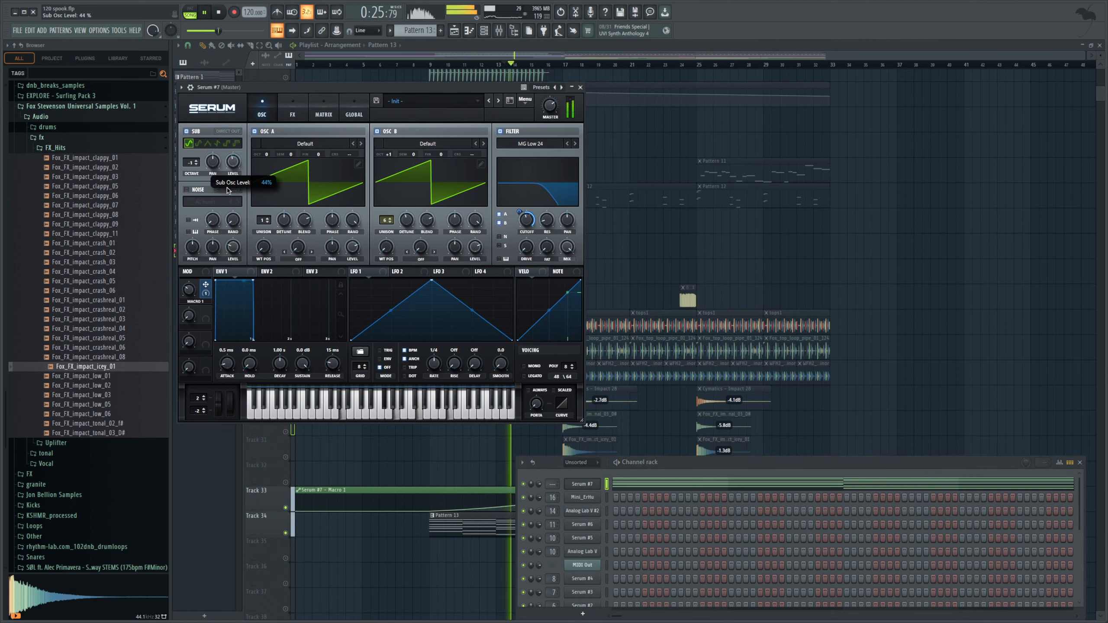
{"action": "left_click", "coordinate": [187, 131]}
{"action": "key", "text": "space"}
Enable the Hyper/Dimension effect in Serum #7 and adjust its dimension mix
{"action": "left_click_drag", "start_coordinate": [436, 88], "coordinate": [1027, 145]}
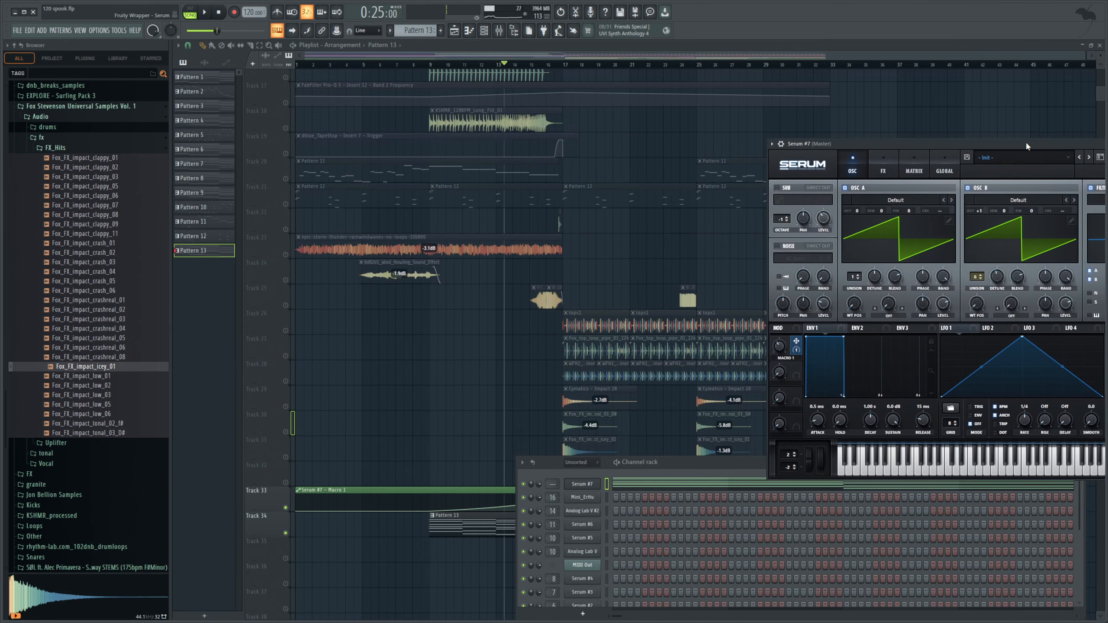
{"action": "left_click", "coordinate": [883, 170]}
{"action": "left_click", "coordinate": [786, 192]}
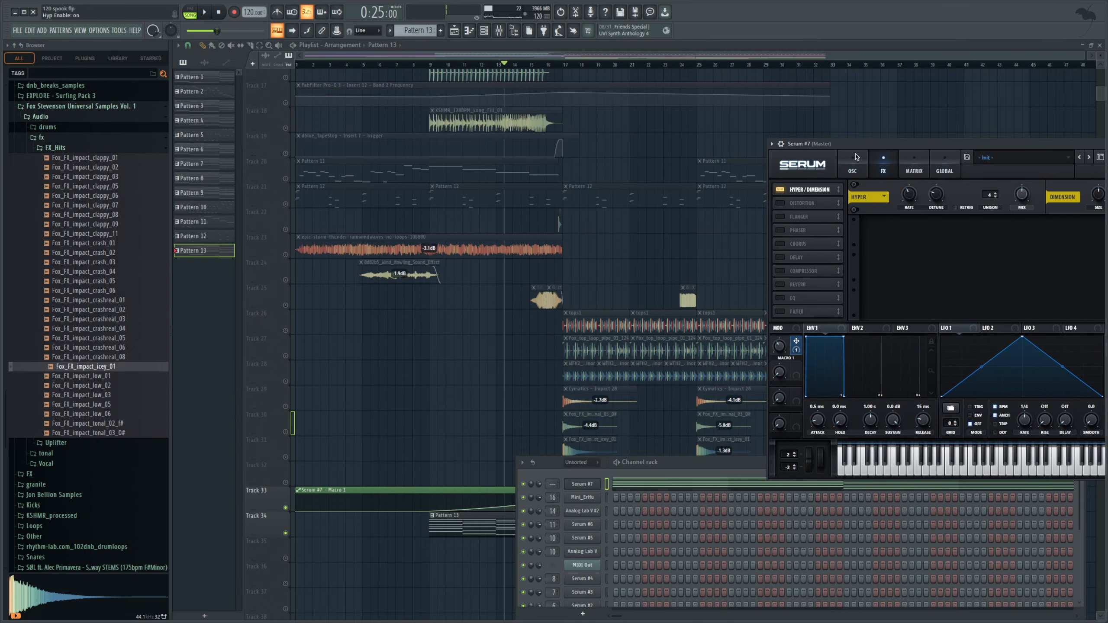
{"action": "left_click_drag", "start_coordinate": [829, 144], "coordinate": [576, 147]}
{"action": "left_click_drag", "start_coordinate": [877, 199], "coordinate": [823, 238]}
Add the Chorus effect with its low-pass filter at about 2444 Hz and mix at 36% while listening to the chords
{"action": "key", "text": "space"}
{"action": "left_click", "coordinate": [528, 248]}
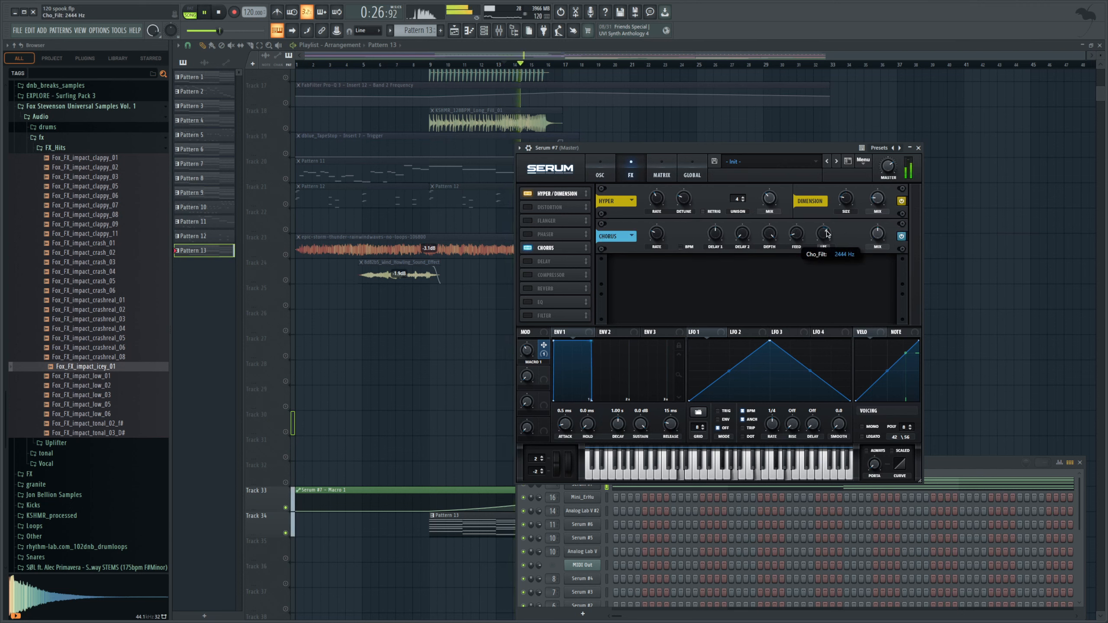
{"action": "key", "text": "space"}
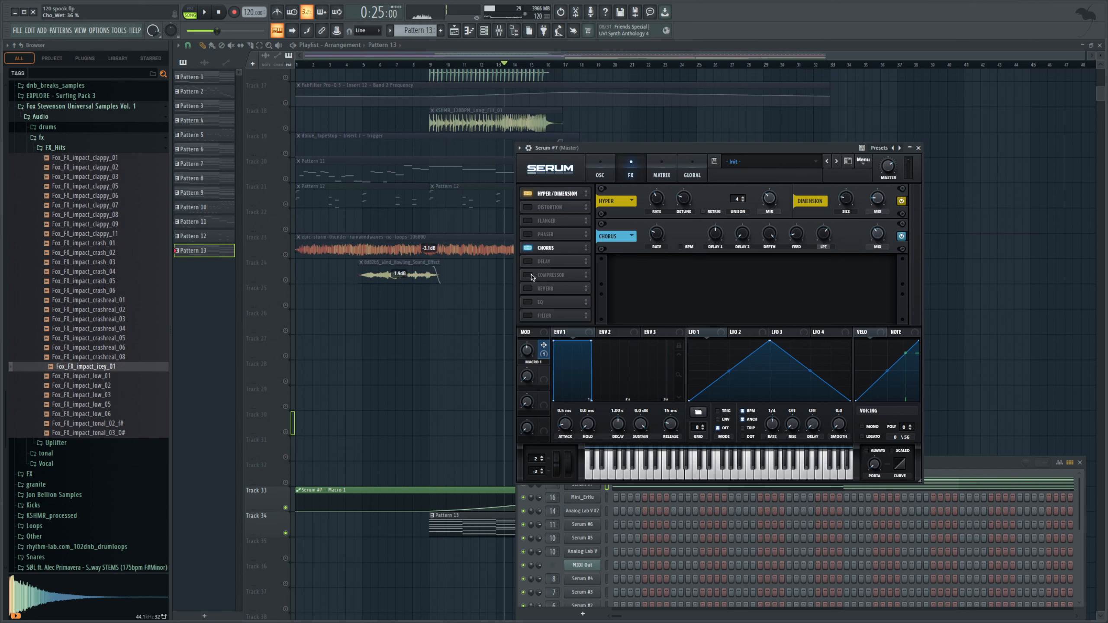
Add a multiband Compressor at the start of the effects chain with its threshold at about -9.4 dB
{"action": "left_click", "coordinate": [528, 275]}
{"action": "left_click_drag", "start_coordinate": [556, 275], "coordinate": [566, 203]}
{"action": "key", "text": "space"}
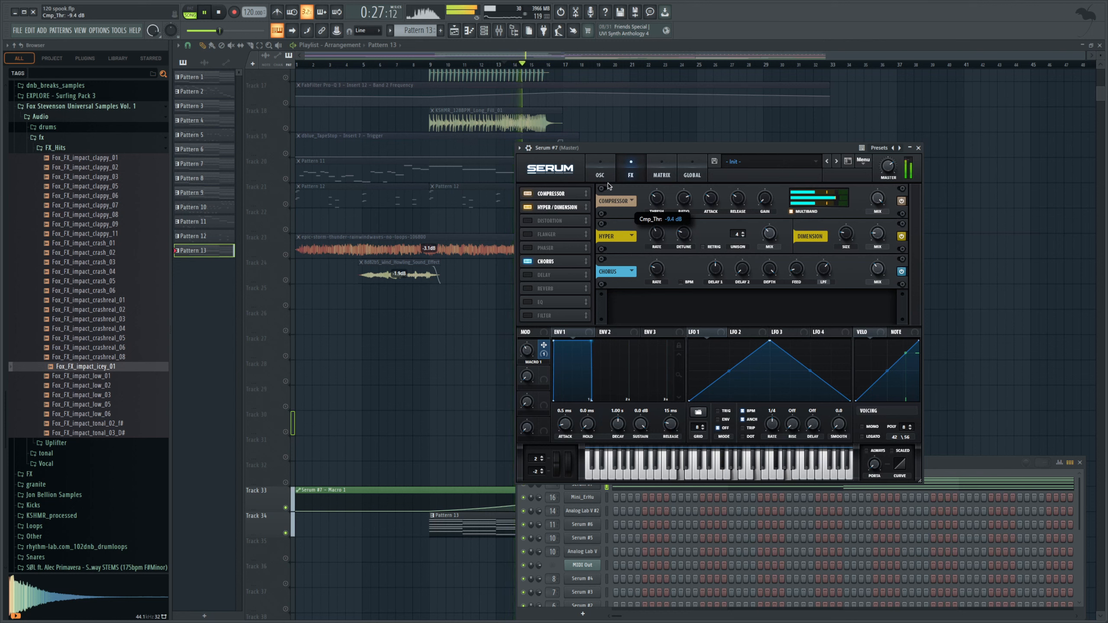
{"action": "key", "text": "space"}
Add the Filter effect at the end of the chain, set its type to High 24, and preview the chords
{"action": "left_click", "coordinate": [558, 317]}
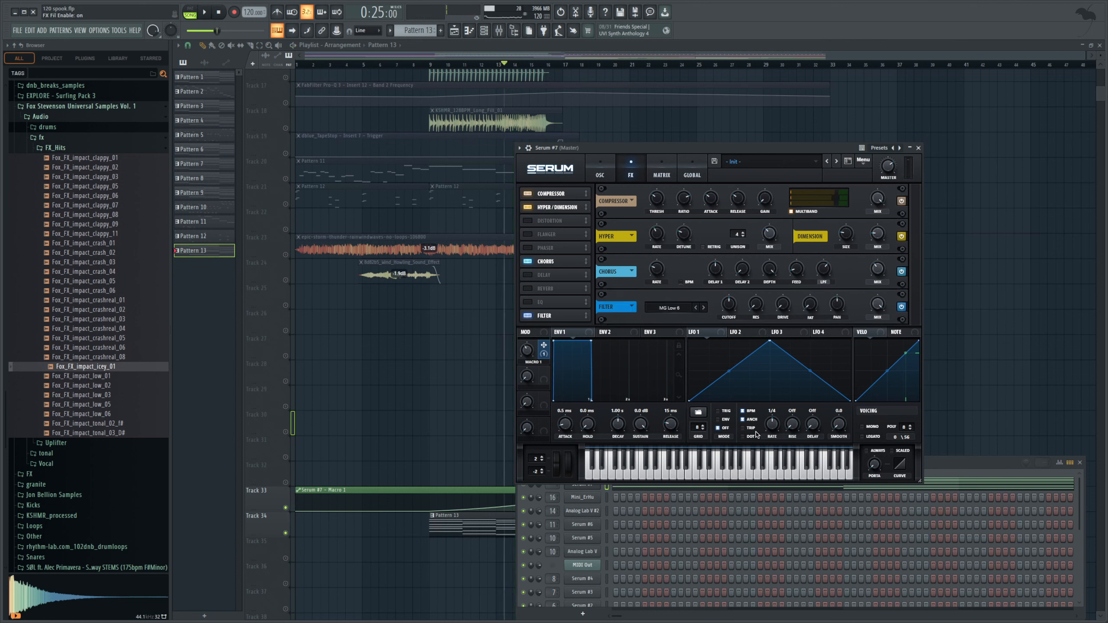
{"action": "key", "text": "space"}
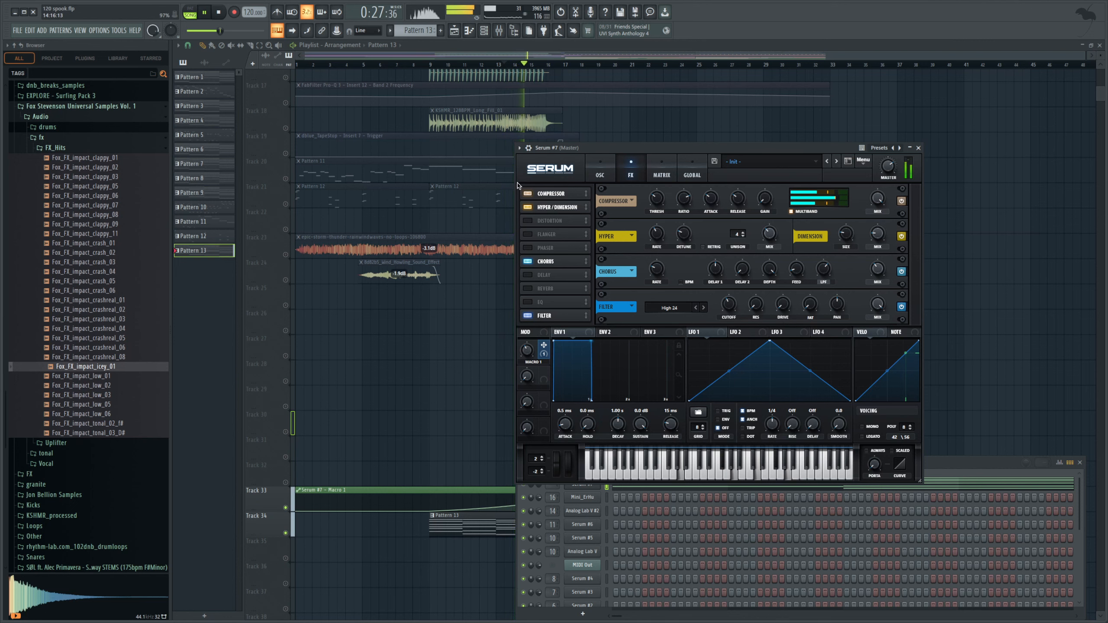
{"action": "key", "text": "space"}
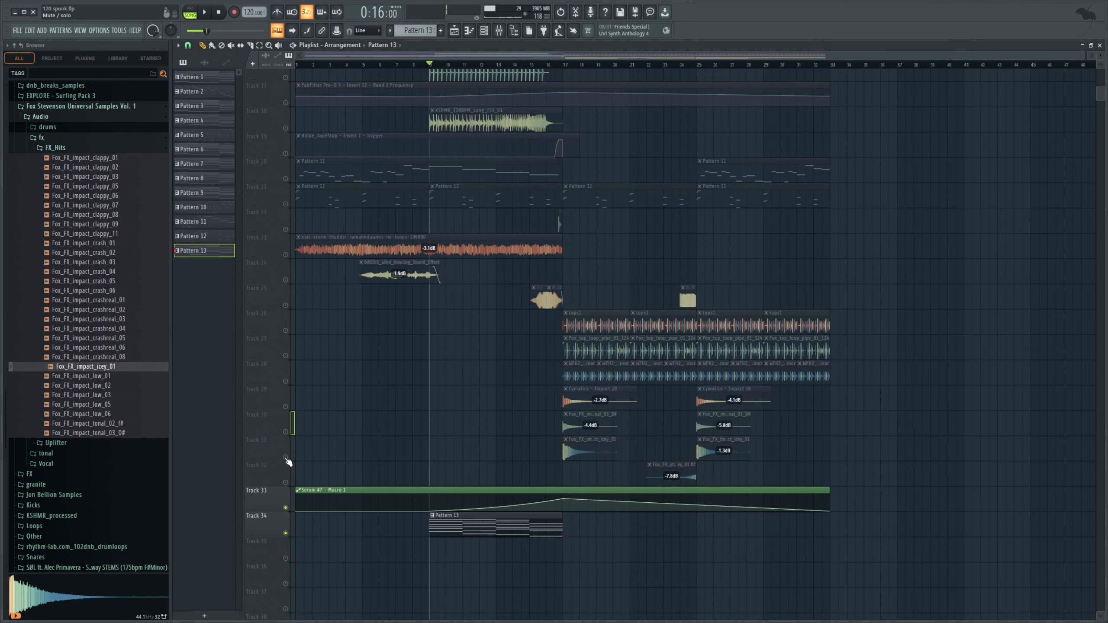
Unsolo the tracks, play the full arrangement from bar 9 while checking the mixer levels, and save the project
{"action": "right_click", "coordinate": [285, 458]}
{"action": "key", "text": "space"}
{"action": "key", "text": "ctrl+s"}
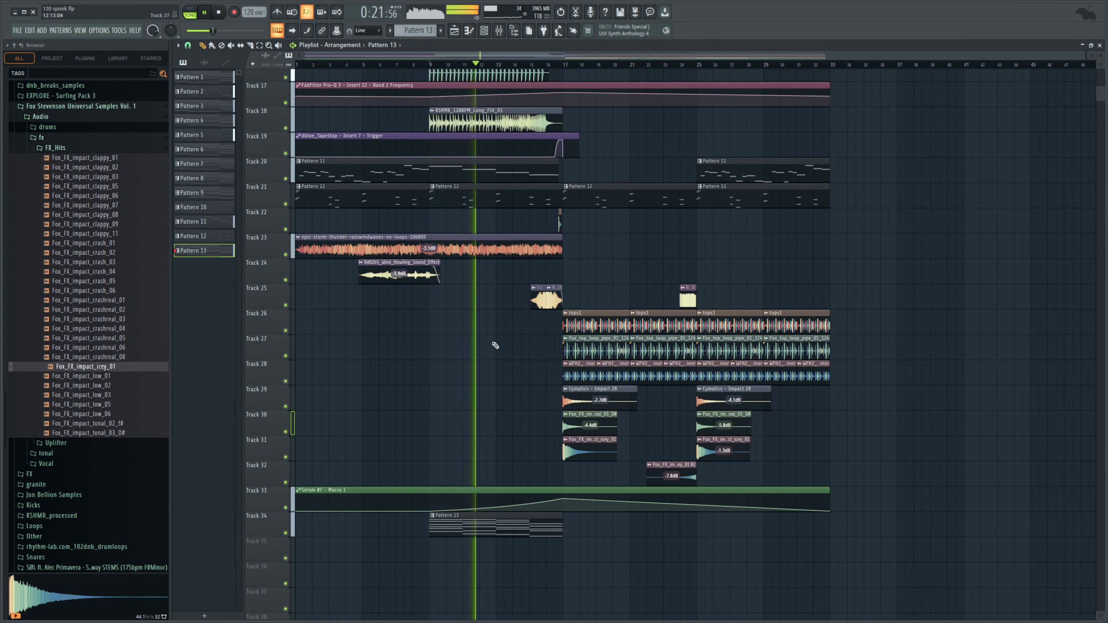
{"action": "left_click", "coordinate": [498, 30]}
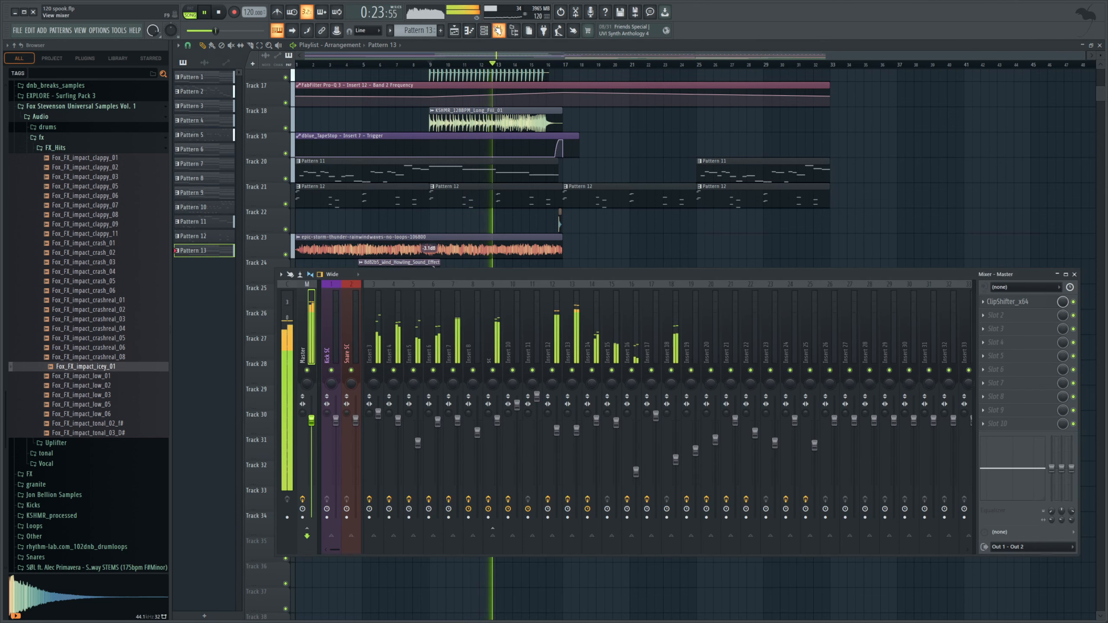
{"action": "left_click", "coordinate": [498, 31]}
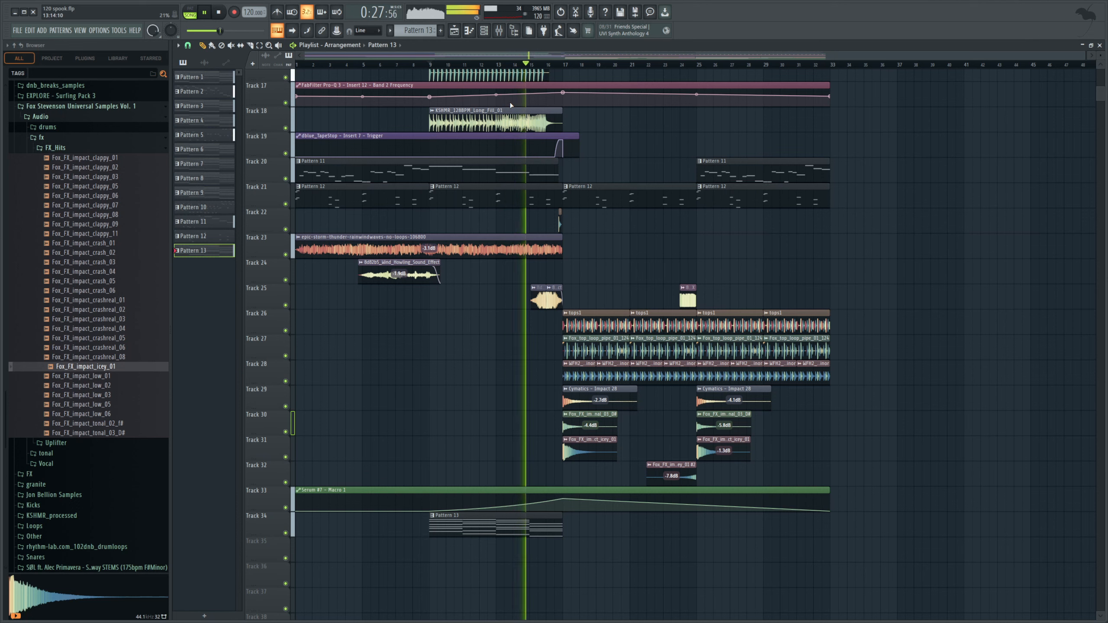
Stop playback and route the Serum #7 channel to mixer Insert 26
{"action": "left_click", "coordinate": [482, 35]}
{"action": "key", "text": "space"}
{"action": "left_click", "coordinate": [498, 31]}
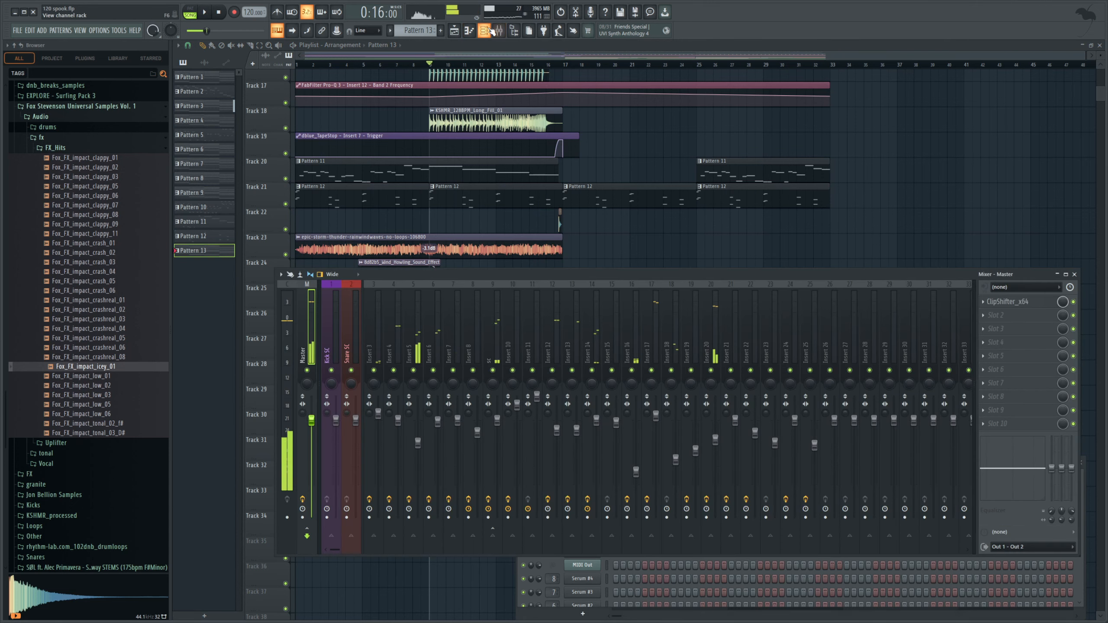
{"action": "left_click_drag", "start_coordinate": [549, 488], "coordinate": [549, 402]}
{"action": "left_click", "coordinate": [836, 422]}
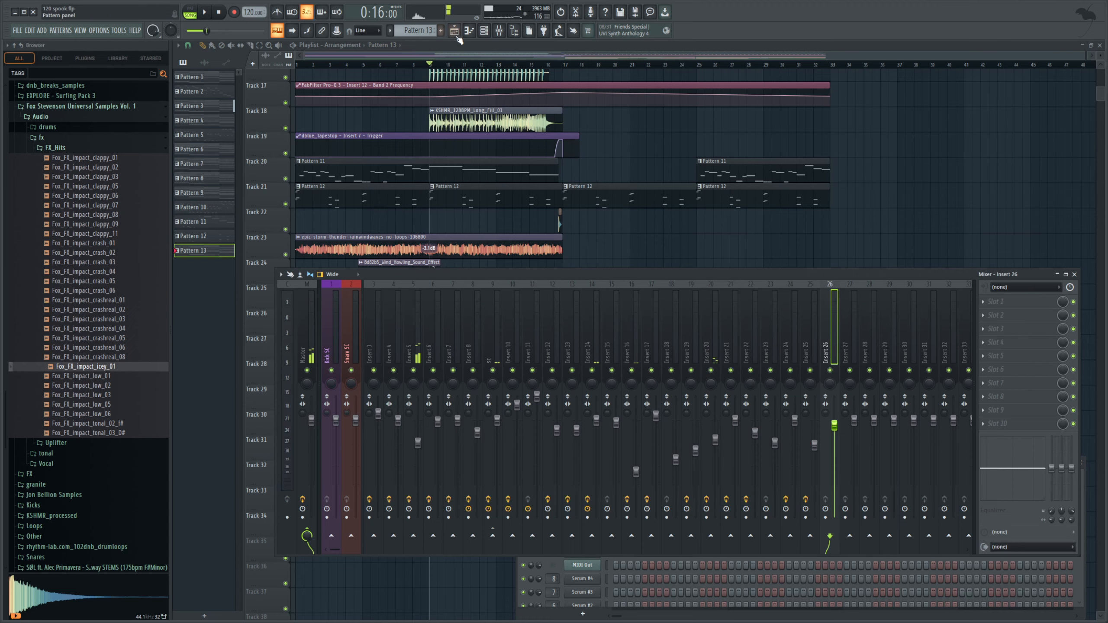
Set the warp of both Serum #7 oscillators to Sync and create automation clips for A Warp and B Warp
{"action": "left_click", "coordinate": [469, 30]}
{"action": "left_click", "coordinate": [484, 30]}
{"action": "left_click", "coordinate": [595, 484]}
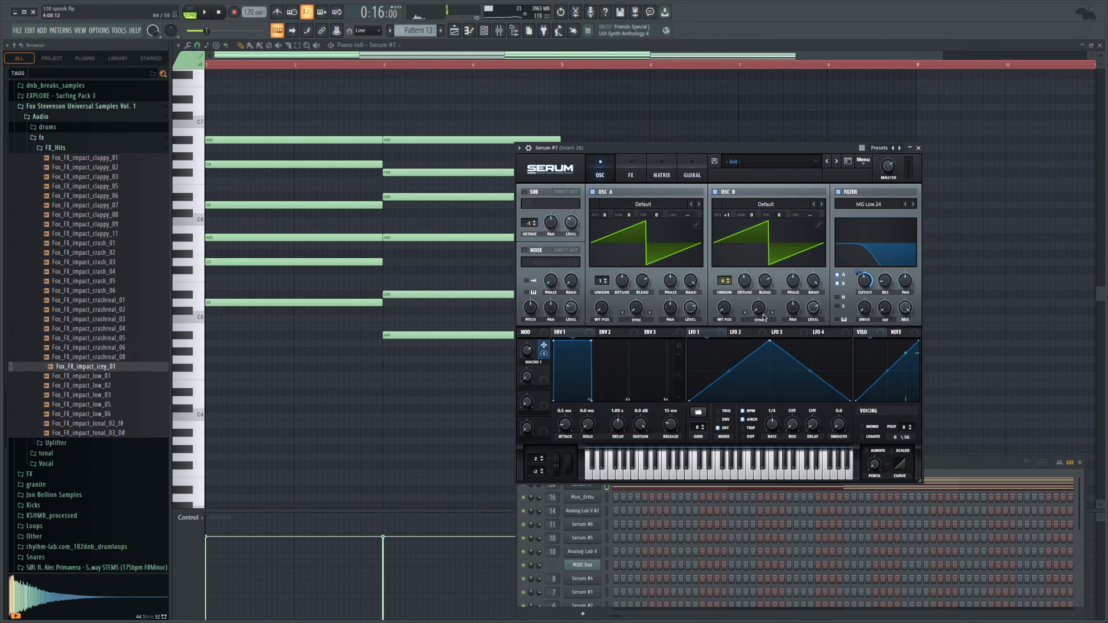
{"action": "left_click_drag", "start_coordinate": [630, 313], "coordinate": [633, 324]}
{"action": "left_click", "coordinate": [276, 205]}
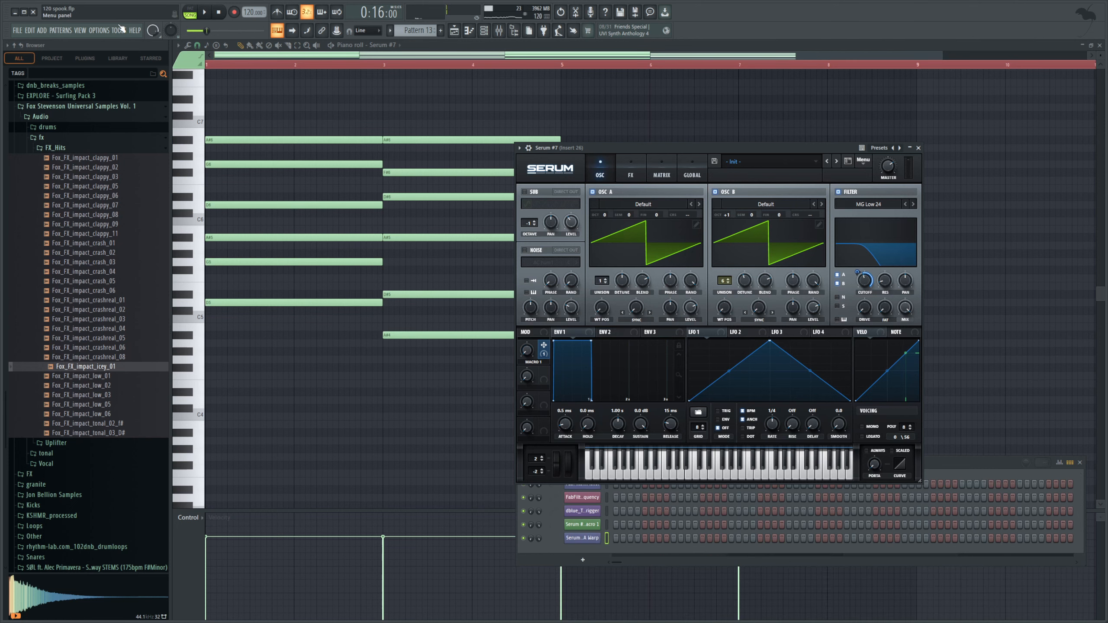
{"action": "left_click", "coordinate": [259, 205]}
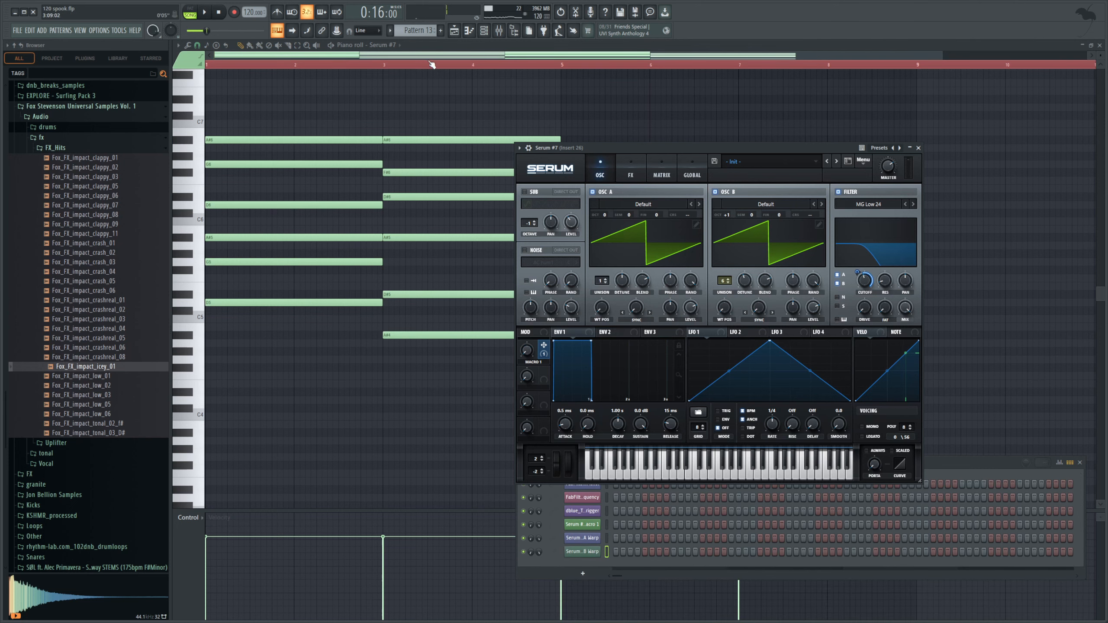
Shape the A Warp and B Warp automation clips to curve upward from bar 15 to a peak at bar 17
{"action": "left_click", "coordinate": [454, 33]}
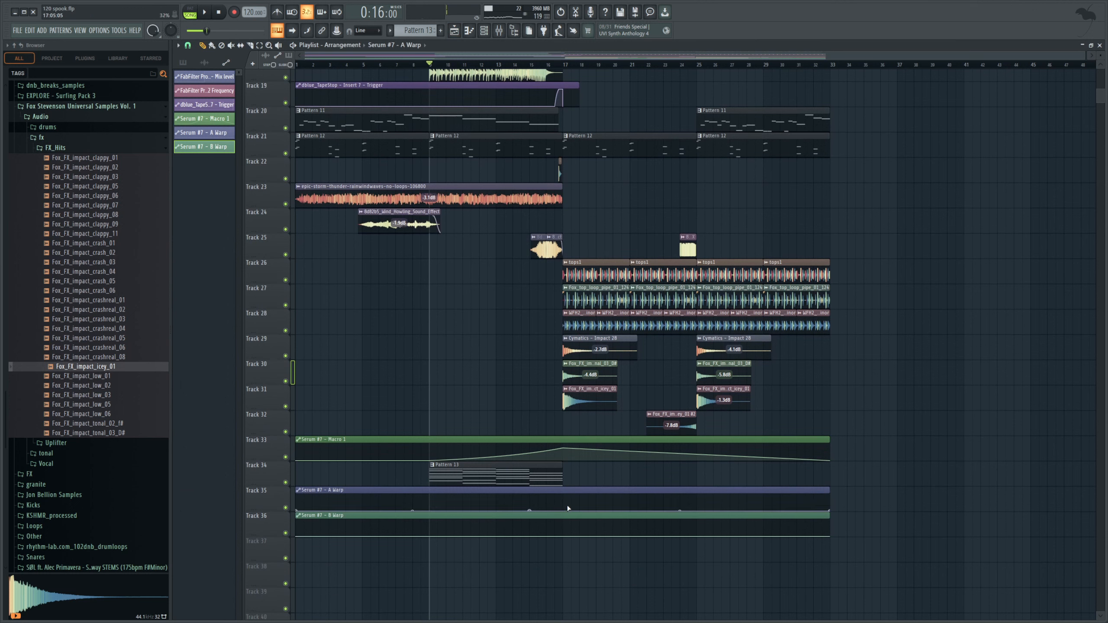
{"action": "left_click_drag", "start_coordinate": [567, 506], "coordinate": [570, 494]}
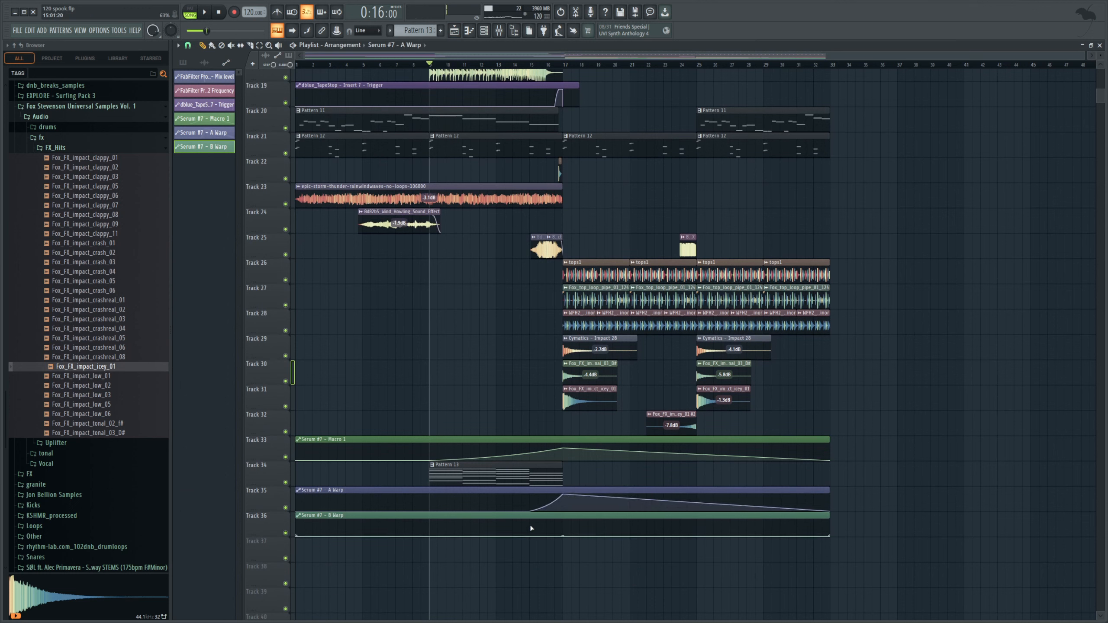
{"action": "left_click_drag", "start_coordinate": [562, 535], "coordinate": [568, 520]}
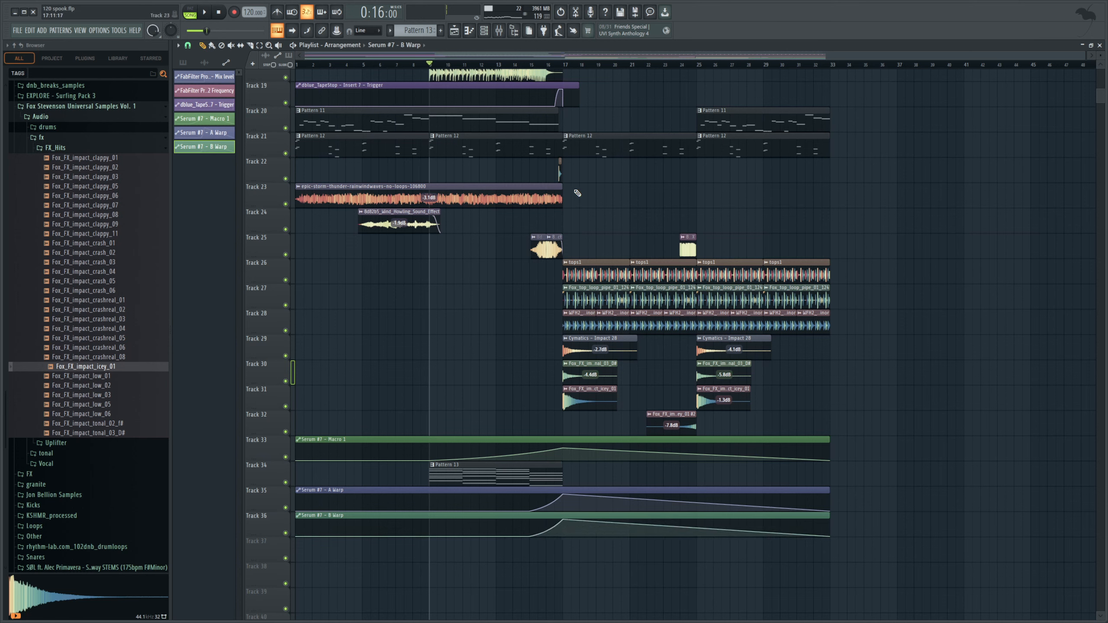
Solo Tracks 33 to 36 and listen to the warp automation from bar 15
{"action": "left_click_drag", "start_coordinate": [550, 66], "coordinate": [529, 66]}
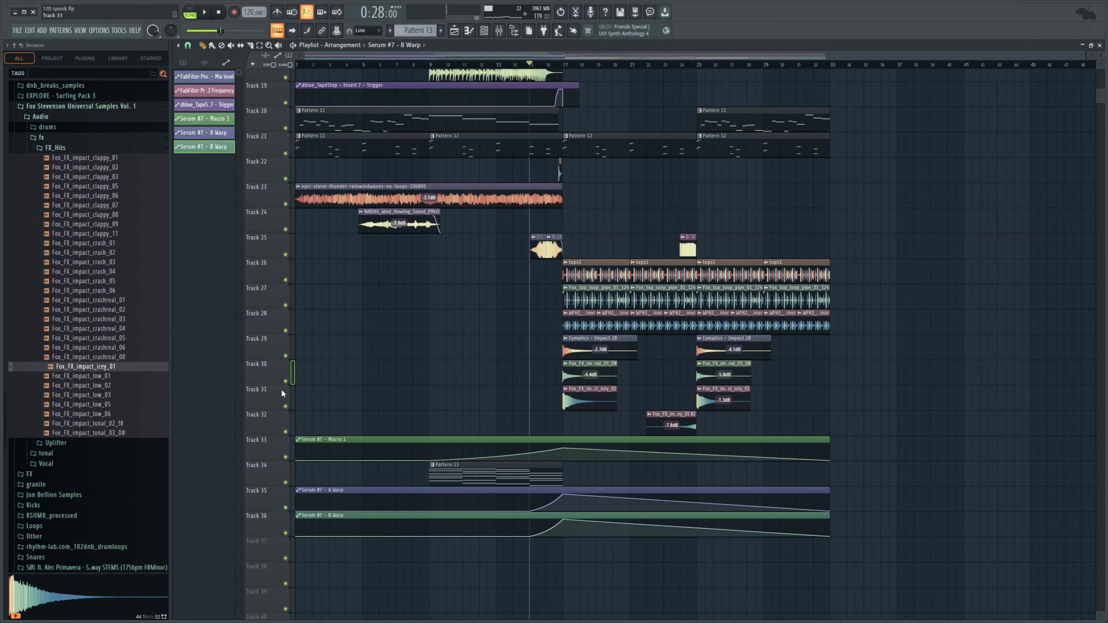
{"action": "right_click", "coordinate": [286, 533]}
{"action": "left_click_drag", "start_coordinate": [285, 508], "coordinate": [285, 457]}
{"action": "key", "text": "space"}
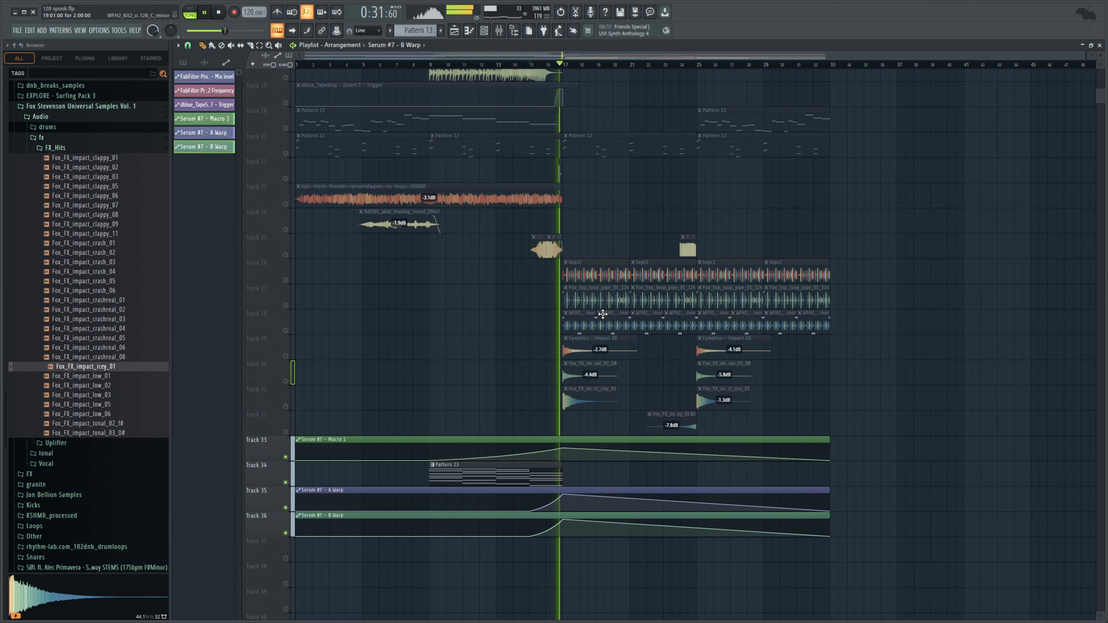
{"action": "key", "text": "space"}
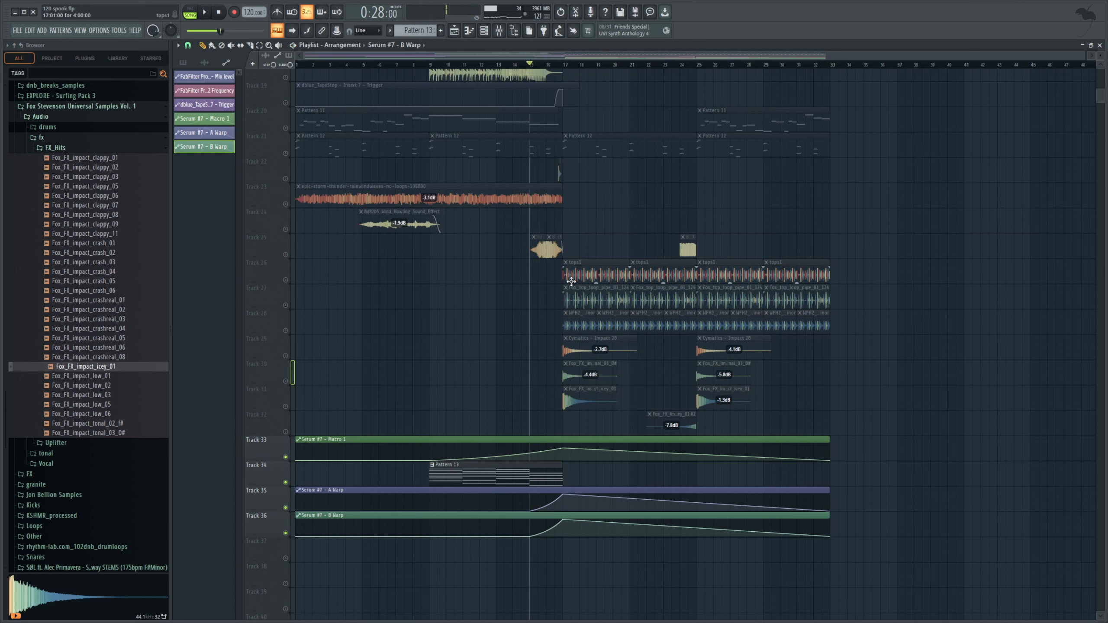
Unsolo the tracks, add FabFilter Pro-Q 3 to Insert 26 and place an EQ band in its high frequencies during playback
{"action": "right_click", "coordinate": [288, 482]}
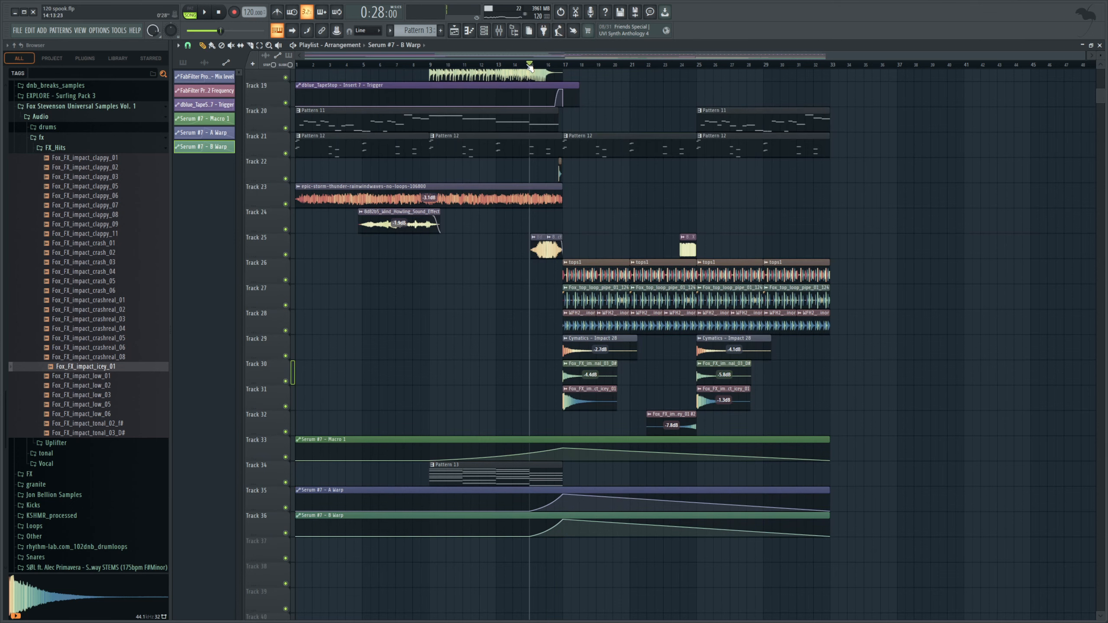
{"action": "left_click_drag", "start_coordinate": [530, 65], "coordinate": [519, 66]}
{"action": "left_click", "coordinate": [498, 31]}
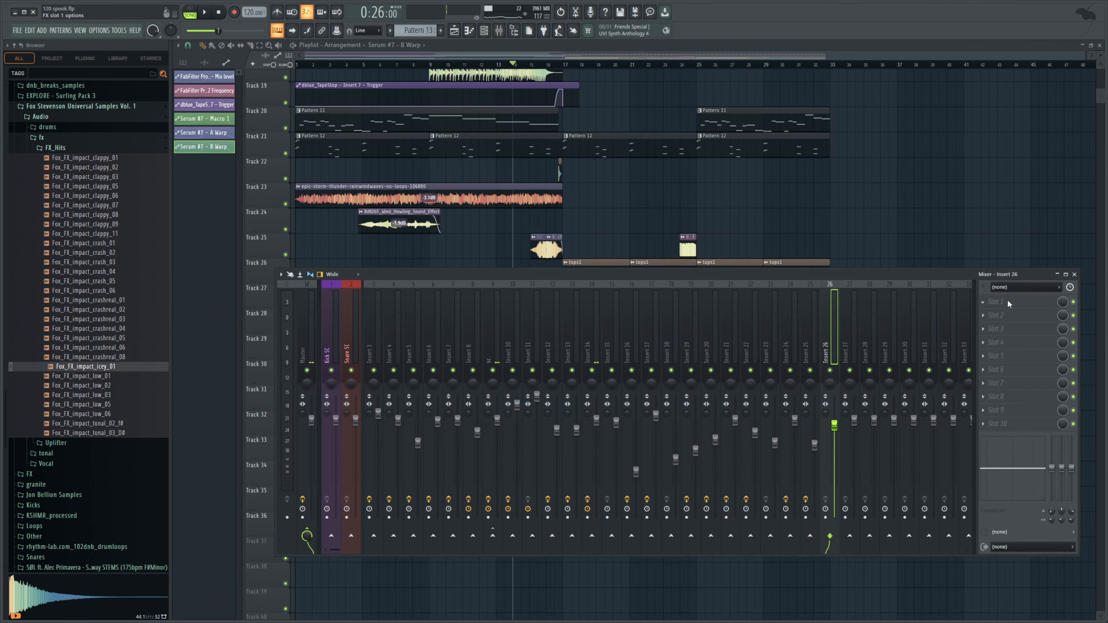
{"action": "left_click", "coordinate": [753, 255]}
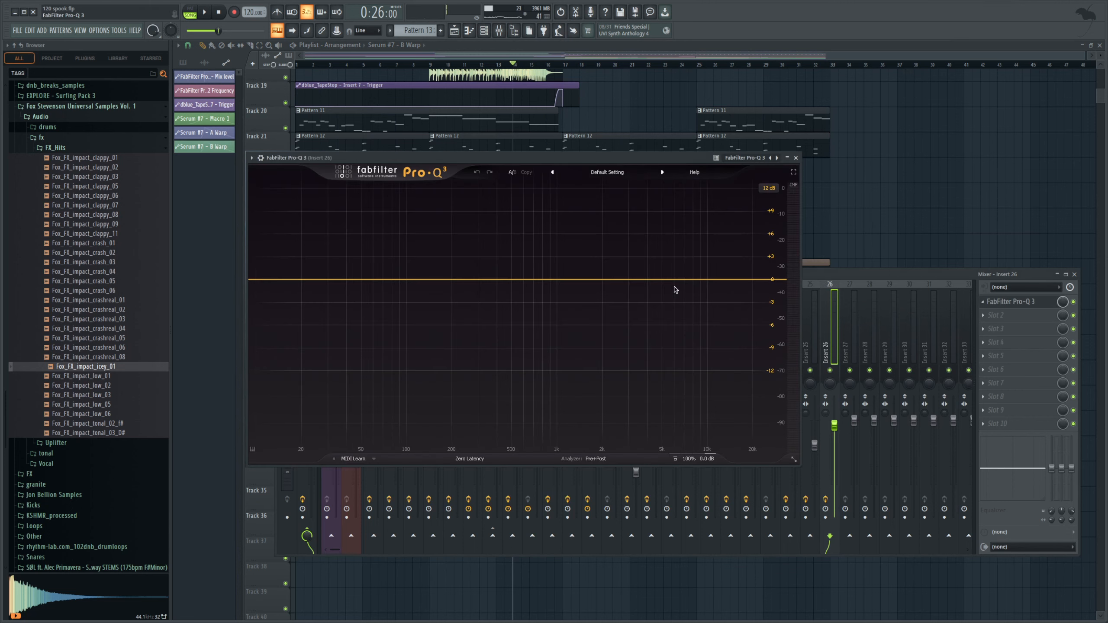
{"action": "left_click", "coordinate": [765, 280]}
{"action": "key", "text": "space"}
{"action": "left_click_drag", "start_coordinate": [764, 279], "coordinate": [710, 280]}
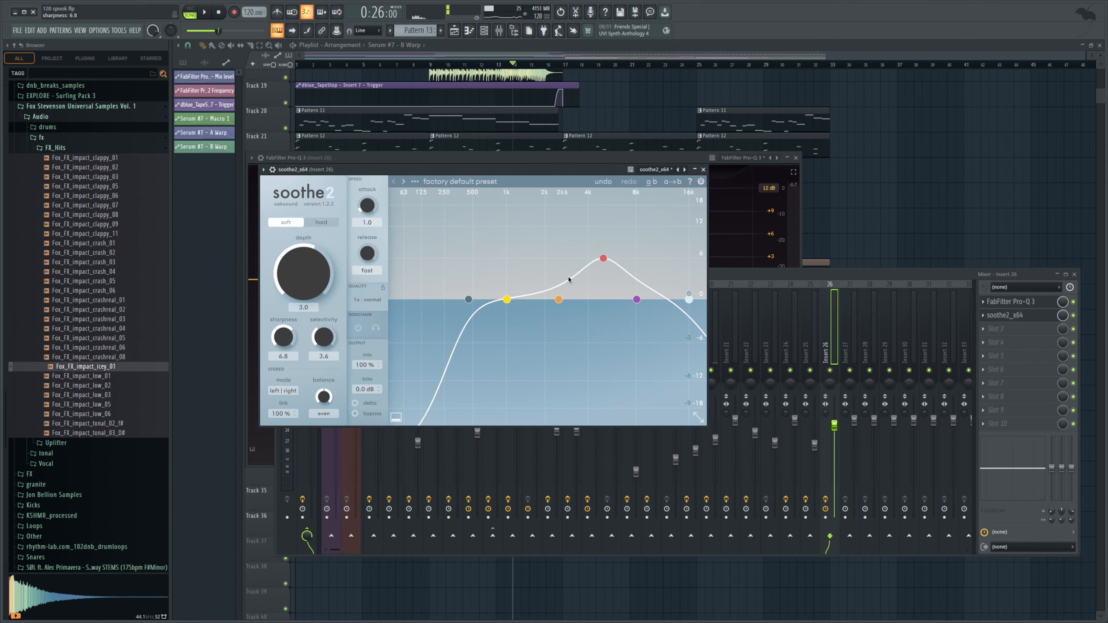
Shape soothe2 on Insert 26 by raising the upper bands, with band 4 at 7k7 Hz and 2.1 dB, and lowering depth to 0.1
{"action": "key", "text": "space"}
{"action": "left_click_drag", "start_coordinate": [559, 300], "coordinate": [558, 287]}
{"action": "left_click_drag", "start_coordinate": [637, 299], "coordinate": [633, 284]}
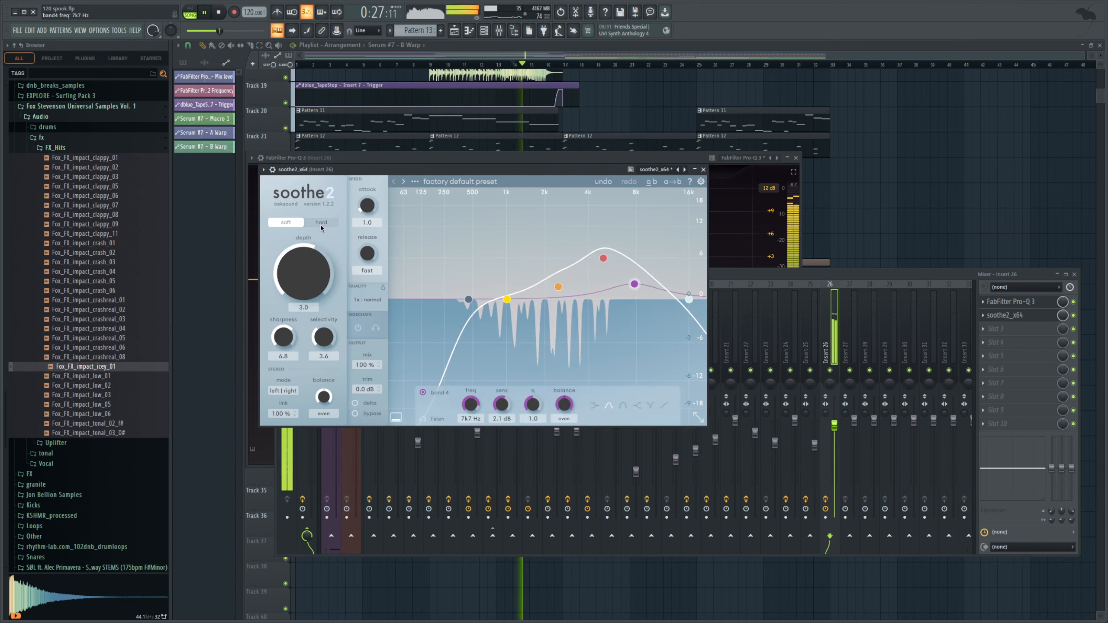
{"action": "left_click_drag", "start_coordinate": [311, 276], "coordinate": [305, 284]}
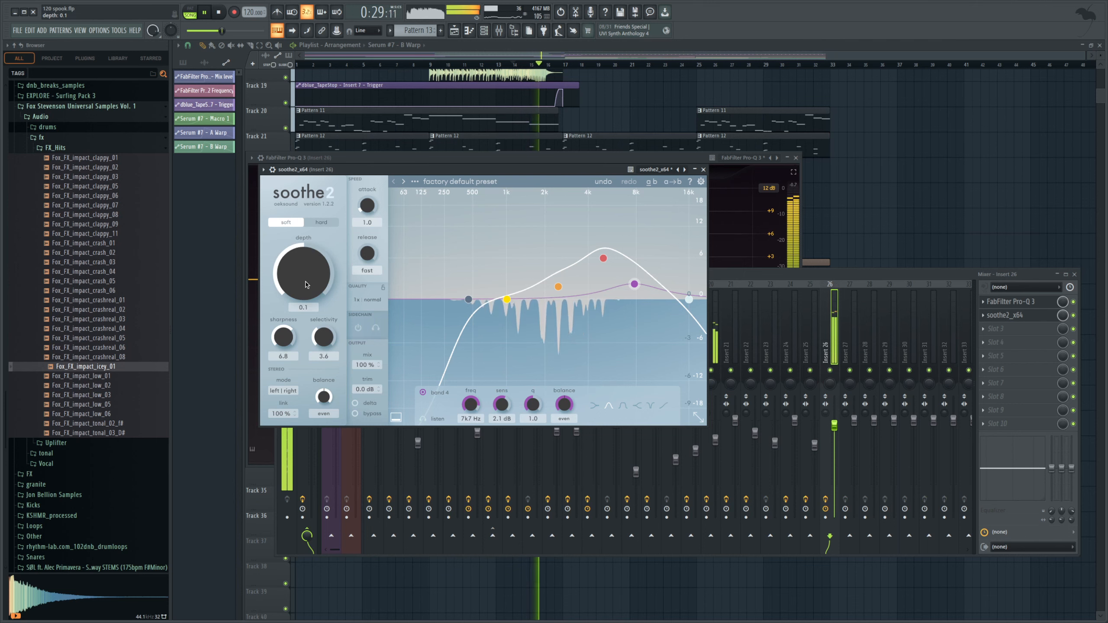
{"action": "key", "text": "F12"}
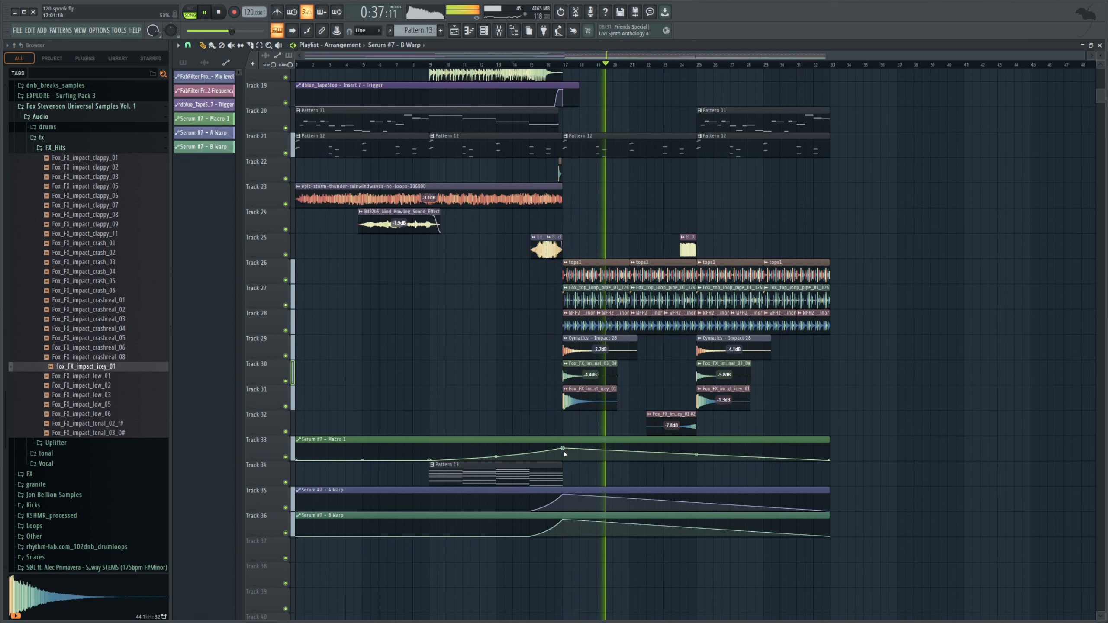
{"action": "scroll", "coordinate": [554, 371], "scroll_direction": "up", "scroll_amount": 4}
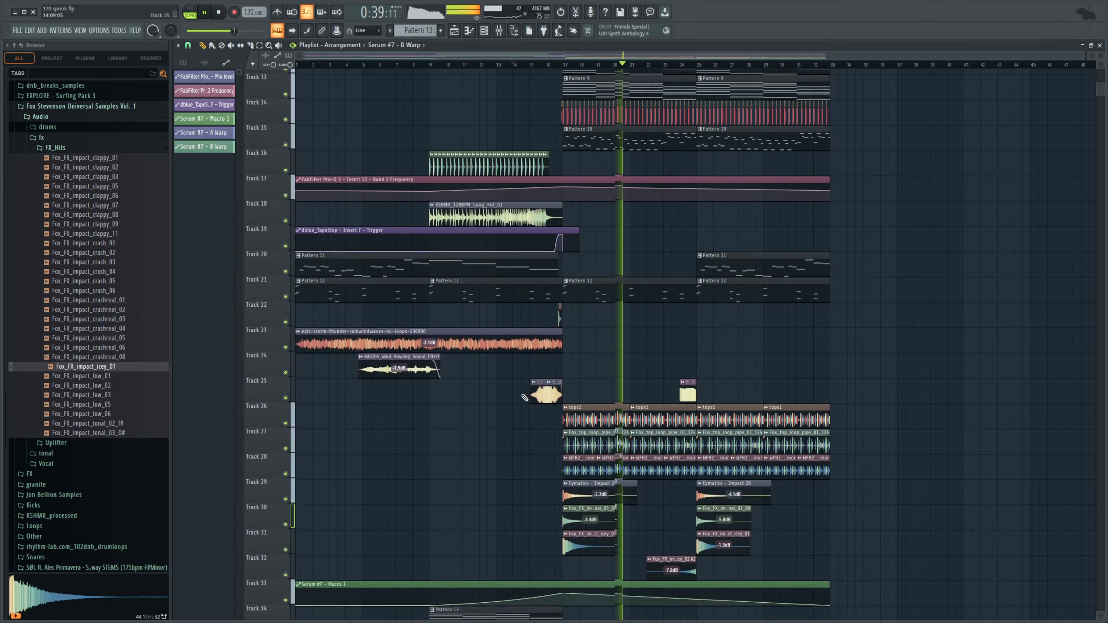
{"action": "key", "text": "space"}
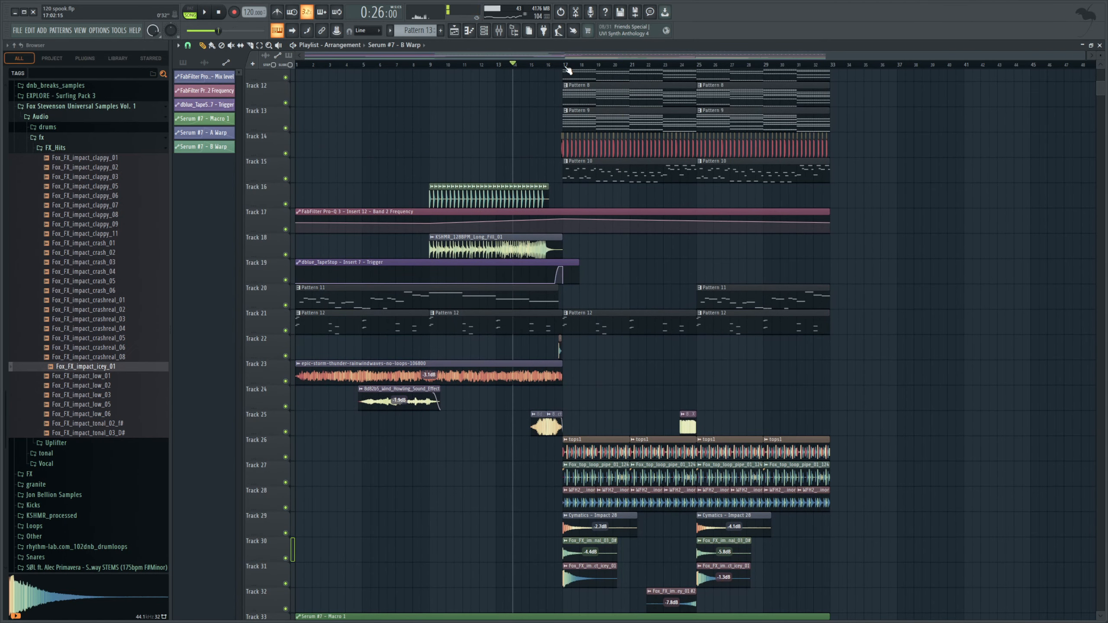
Find Fox_synth_oneshot_abysspiano_02_E in the Fox Stevenson melodic one-shots and place it on Track 37 just after bar 17
{"action": "left_click", "coordinate": [567, 69]}
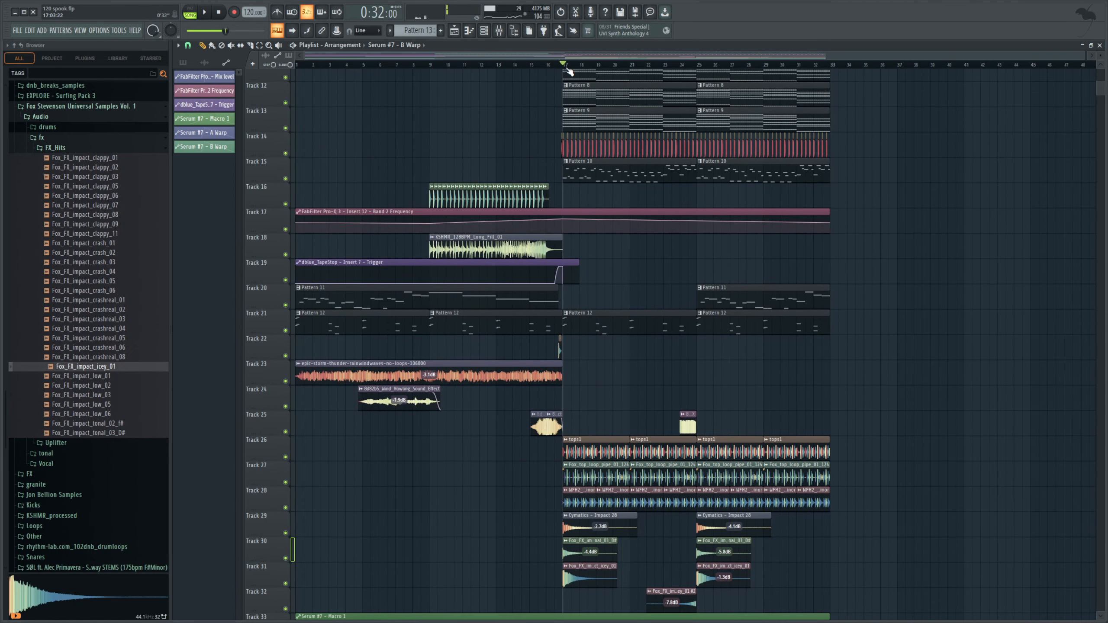
{"action": "scroll", "coordinate": [506, 221], "scroll_direction": "down", "scroll_amount": 6}
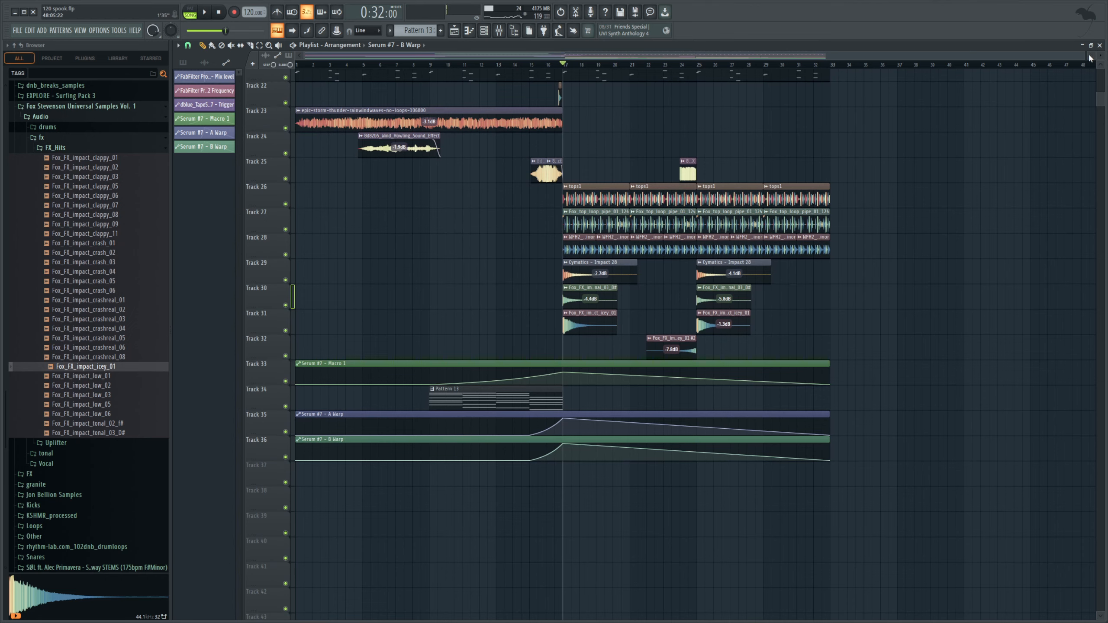
{"action": "left_click_drag", "start_coordinate": [1085, 55], "coordinate": [860, 90]}
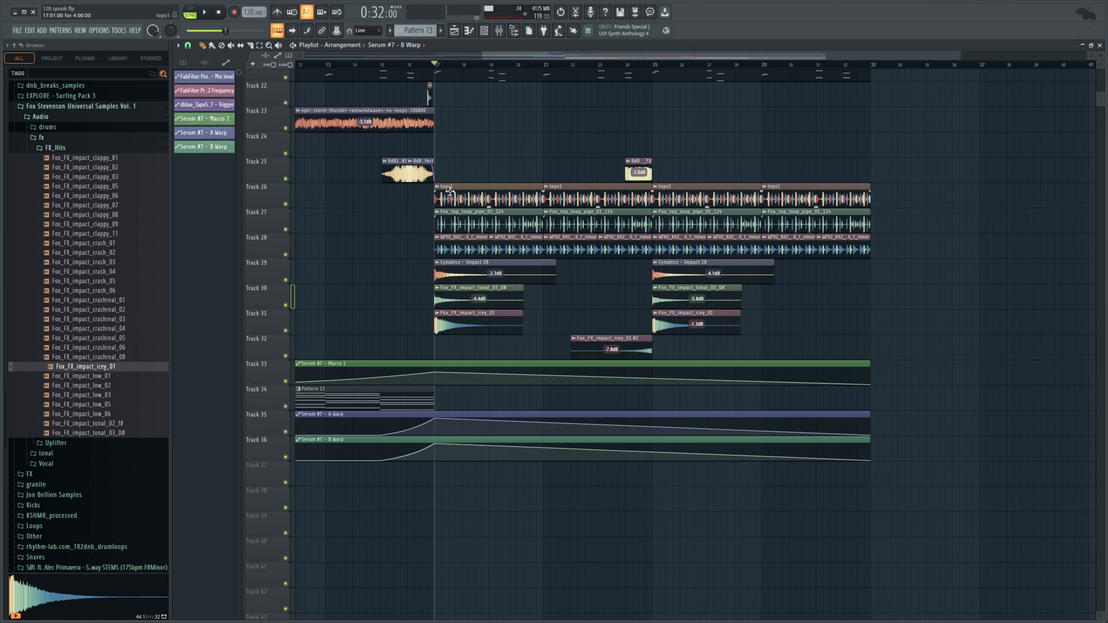
{"action": "scroll", "coordinate": [87, 347], "scroll_direction": "down", "scroll_amount": 4}
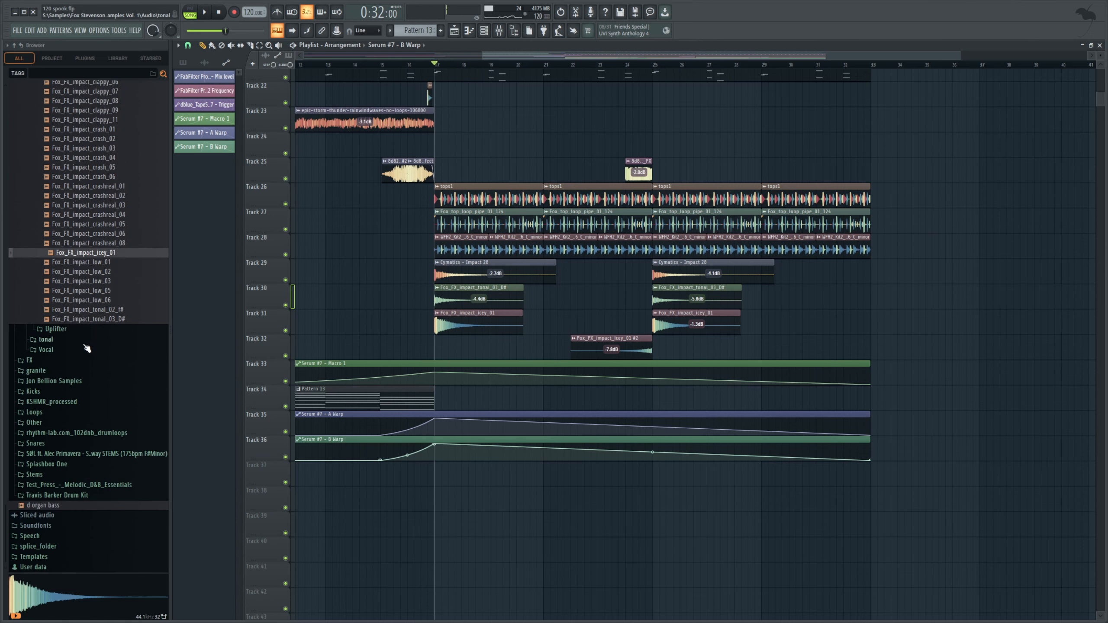
{"action": "left_click", "coordinate": [86, 345]}
{"action": "left_click", "coordinate": [67, 408]}
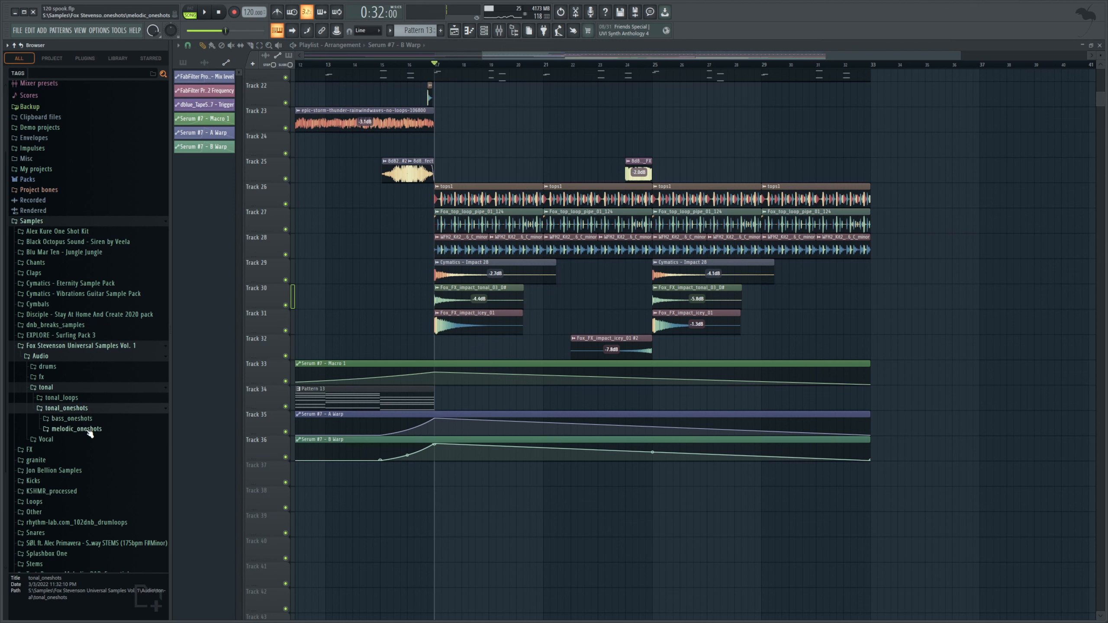
{"action": "left_click", "coordinate": [77, 429]}
{"action": "left_click", "coordinate": [130, 397]}
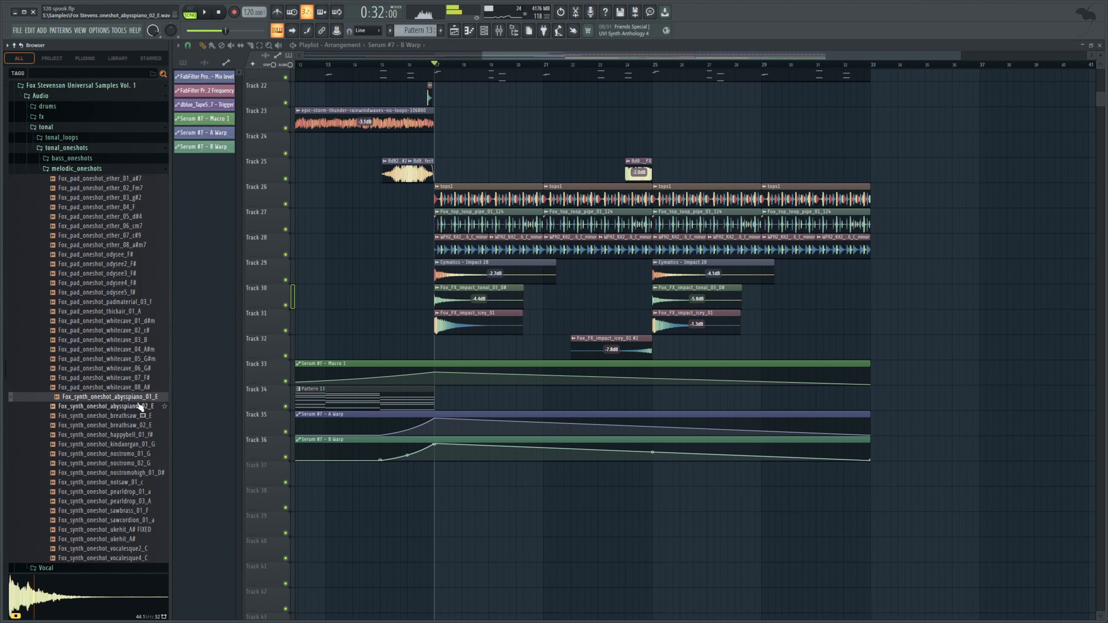
{"action": "left_click_drag", "start_coordinate": [139, 407], "coordinate": [456, 477]}
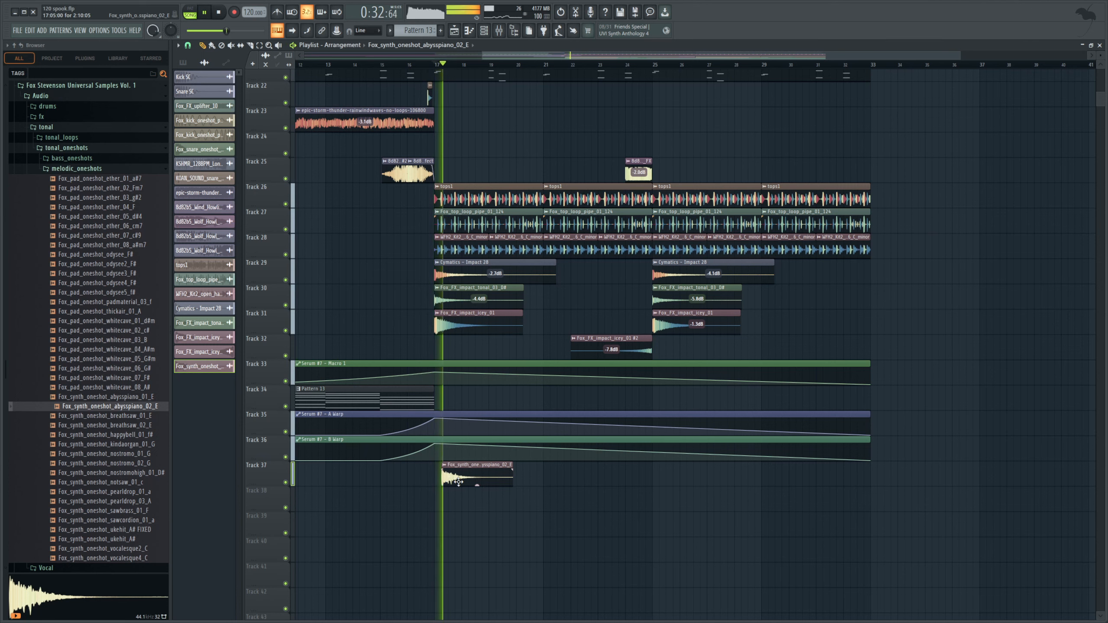
Adjust the pitch of the abysspiano one-shot and route it to mixer Insert 27 with the fader lowered
{"action": "double_click", "coordinate": [456, 480]}
{"action": "key", "text": "space"}
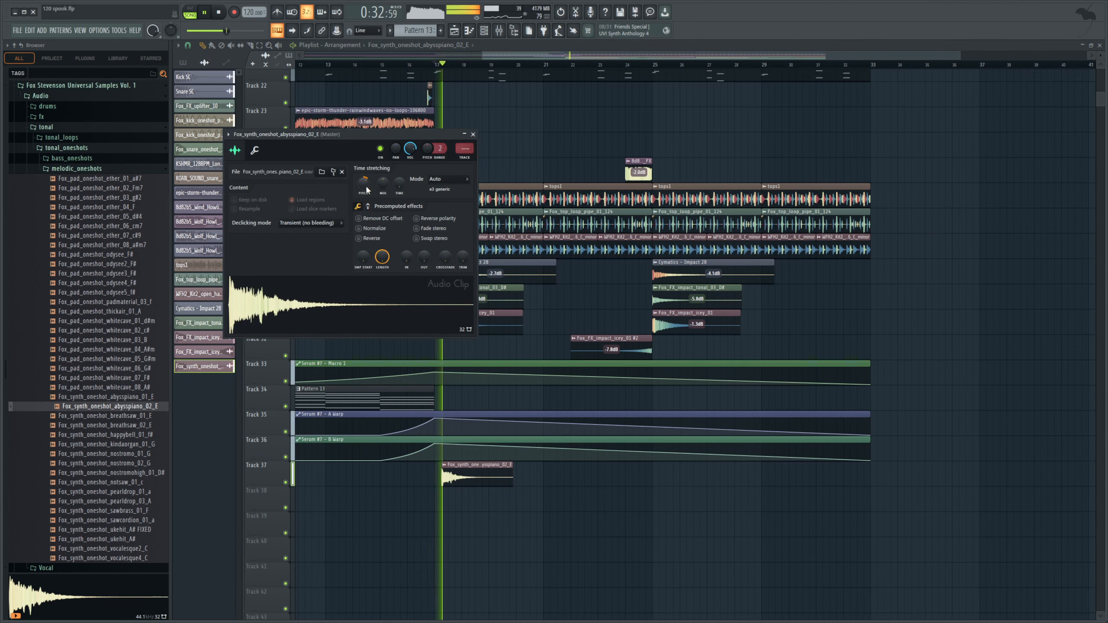
{"action": "key", "text": "space"}
{"action": "double_click", "coordinate": [494, 483]}
{"action": "key", "text": "F9"}
{"action": "left_click_drag", "start_coordinate": [464, 148], "coordinate": [464, 95]}
{"action": "left_click", "coordinate": [854, 420]}
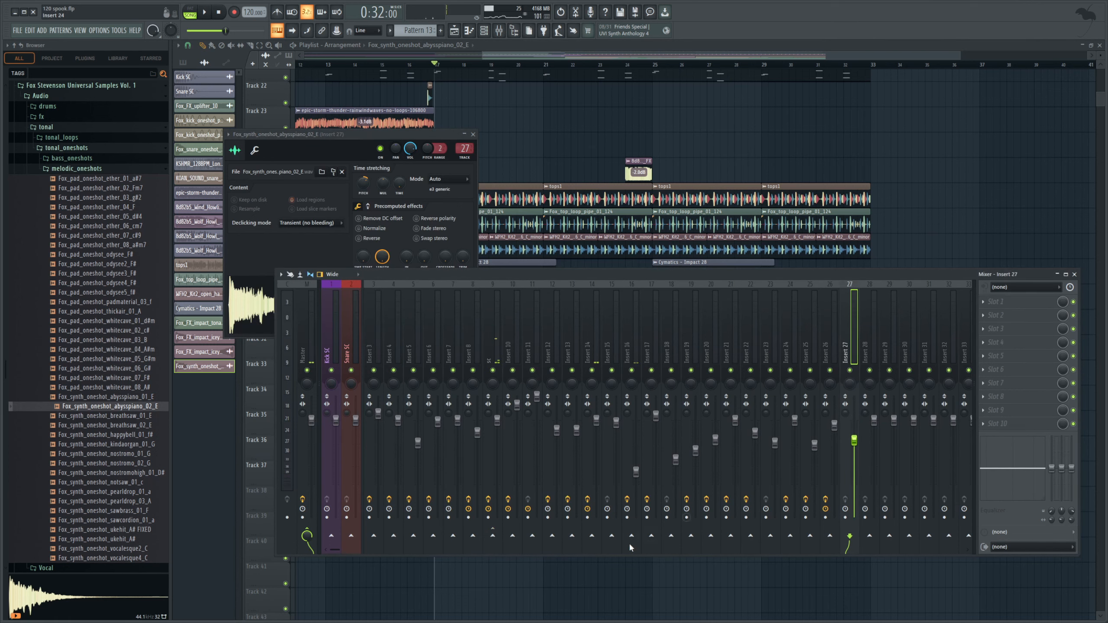
Repeat the abysspiano clip on Track 37 to make a row of four evenly spaced hits after bar 17
{"action": "key", "text": "space"}
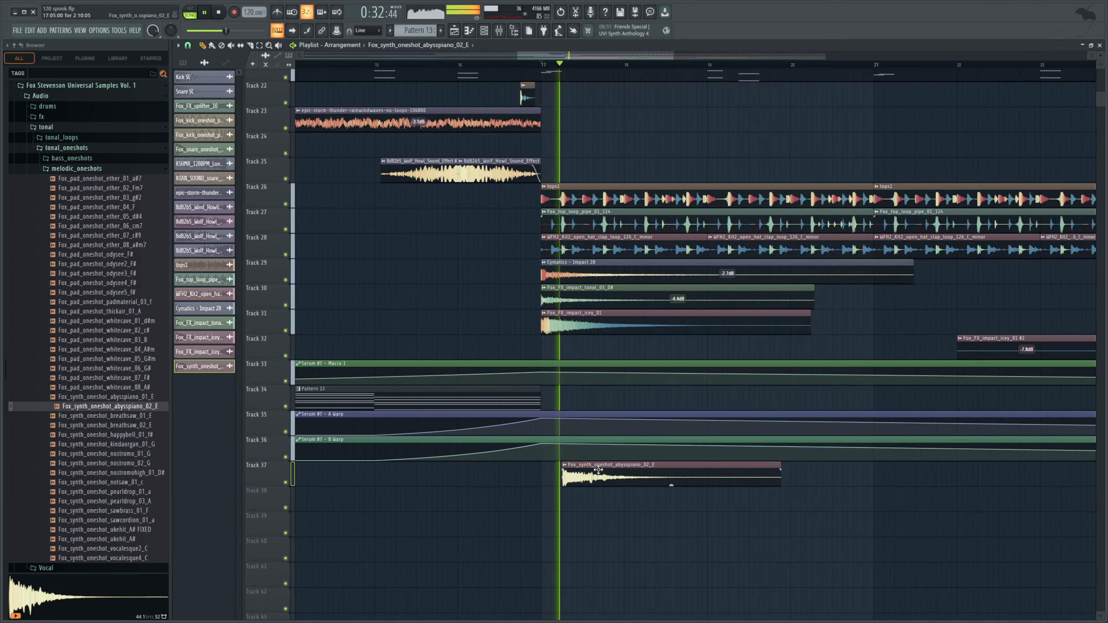
{"action": "mouse_move", "coordinate": [670, 483]}
{"action": "left_mouse_down"}
{"action": "mouse_move", "coordinate": [712, 509]}
{"action": "mouse_move", "coordinate": [712, 484]}
{"action": "mouse_move", "coordinate": [653, 477]}
{"action": "left_mouse_up"}
{"action": "key", "text": "space"}
{"action": "left_click_drag", "start_coordinate": [694, 501], "coordinate": [700, 460]}
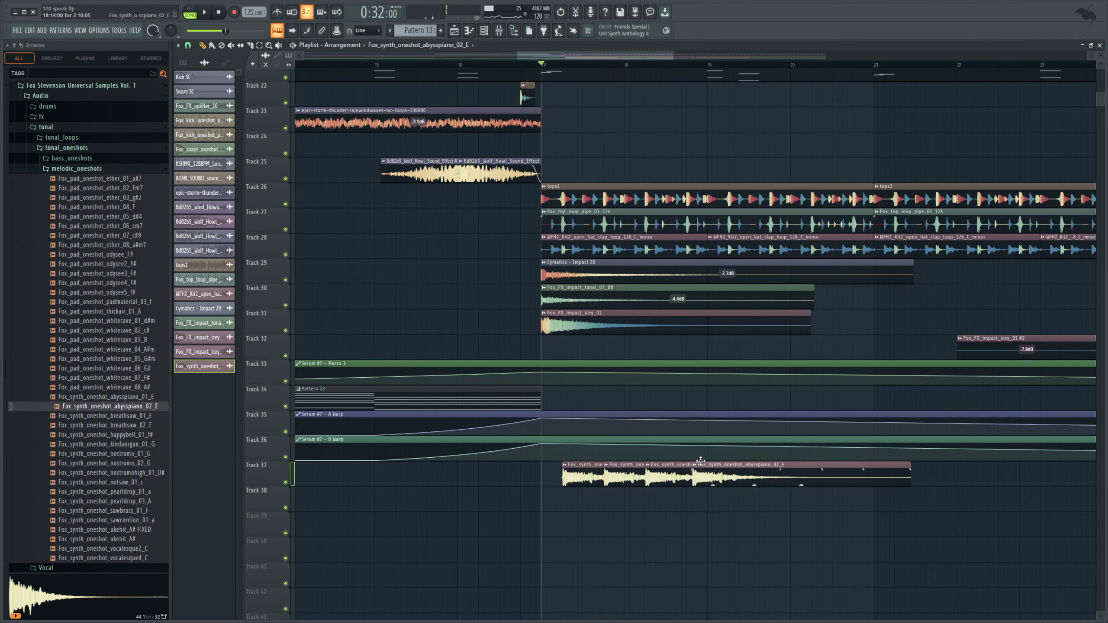
Set the one-shot's sample start offset to 1% and route Insert 27 into mixer track 9 with a lower fader level
{"action": "double_click", "coordinate": [683, 471]}
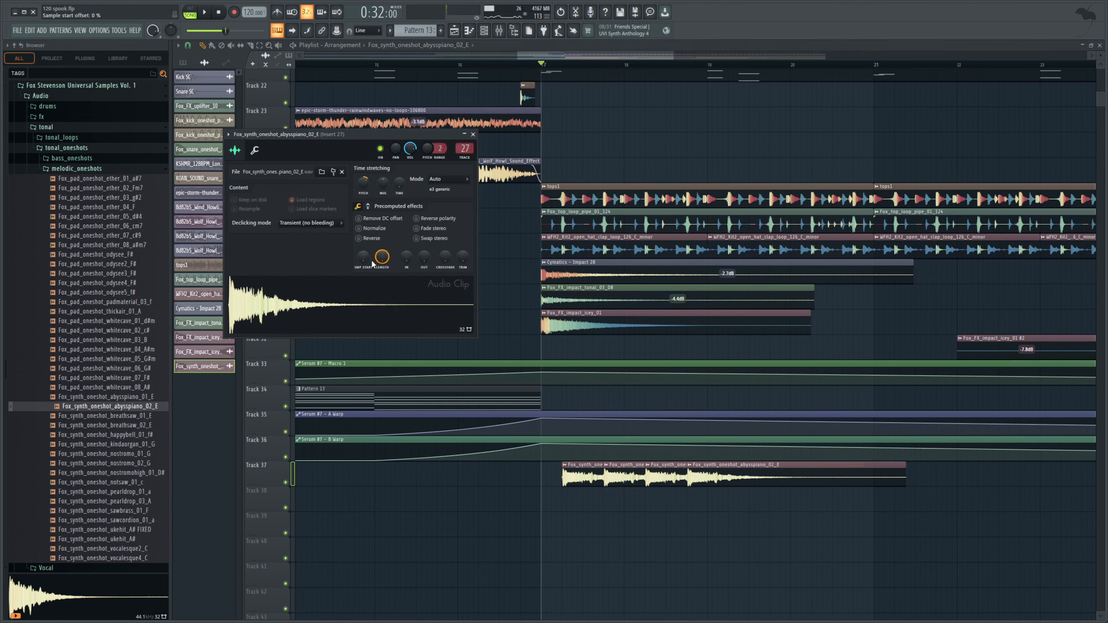
{"action": "key", "text": "space"}
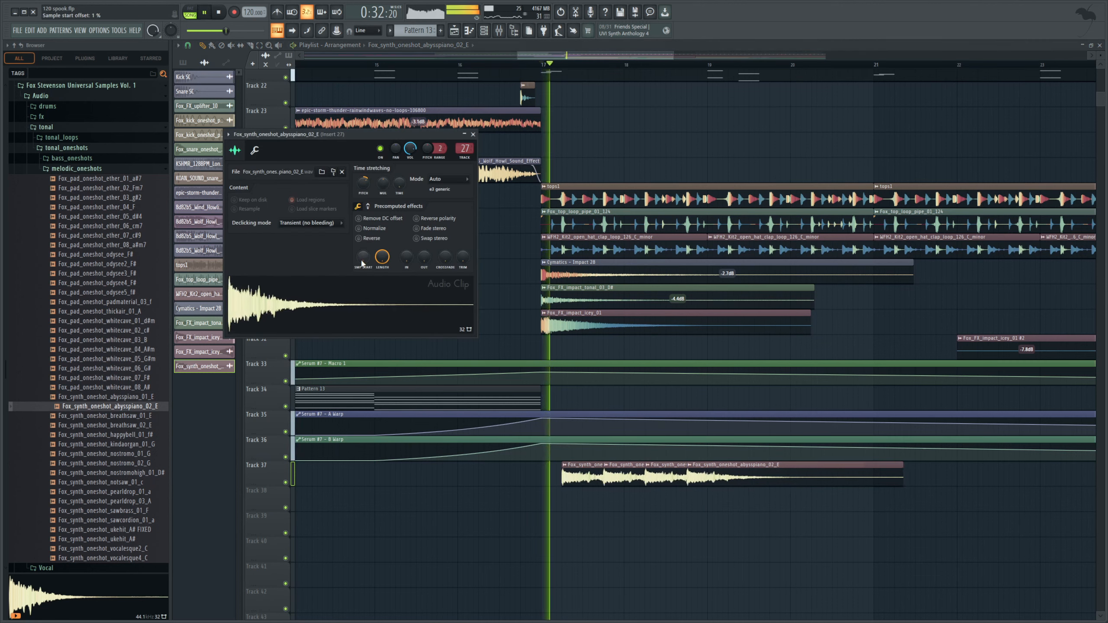
{"action": "key", "text": "F9"}
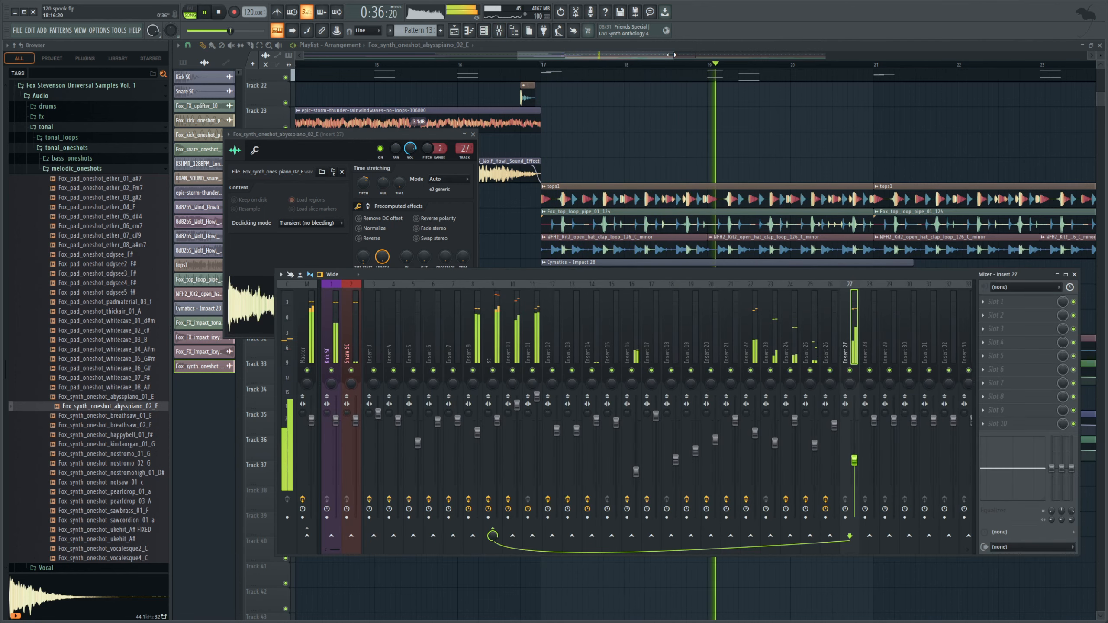
{"action": "key", "text": "space"}
Make a unique copy of the abysspiano clip on Track 38 after bar 19 and shift its pitch to about +290 cents
{"action": "left_click_drag", "start_coordinate": [673, 55], "coordinate": [756, 82]}
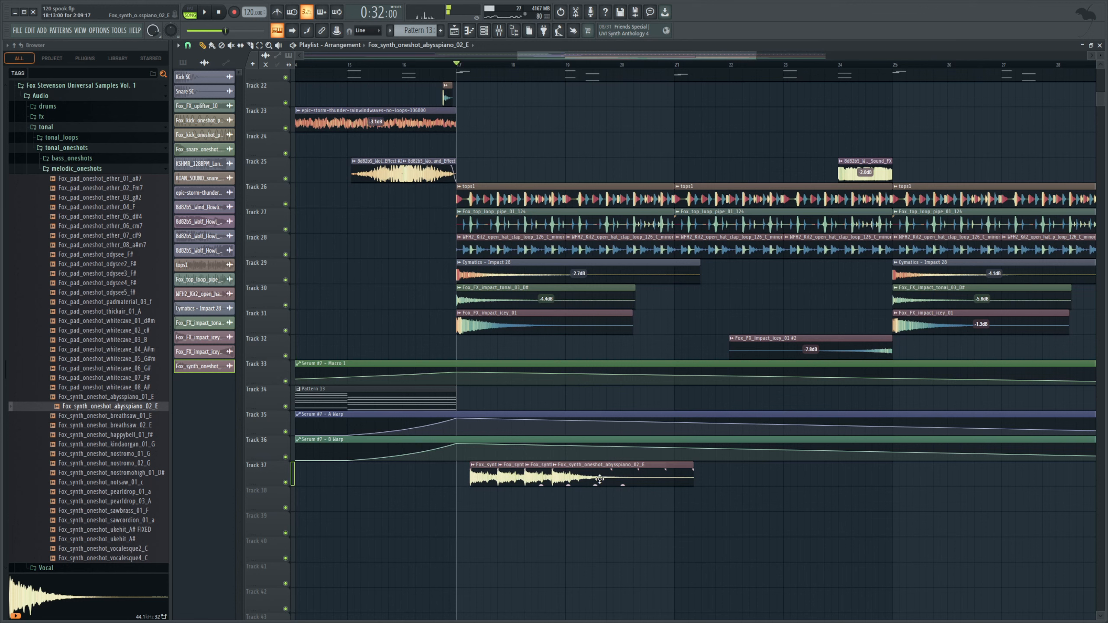
{"action": "left_click", "coordinate": [588, 503]}
{"action": "right_click", "coordinate": [587, 497]}
{"action": "left_click", "coordinate": [585, 499]}
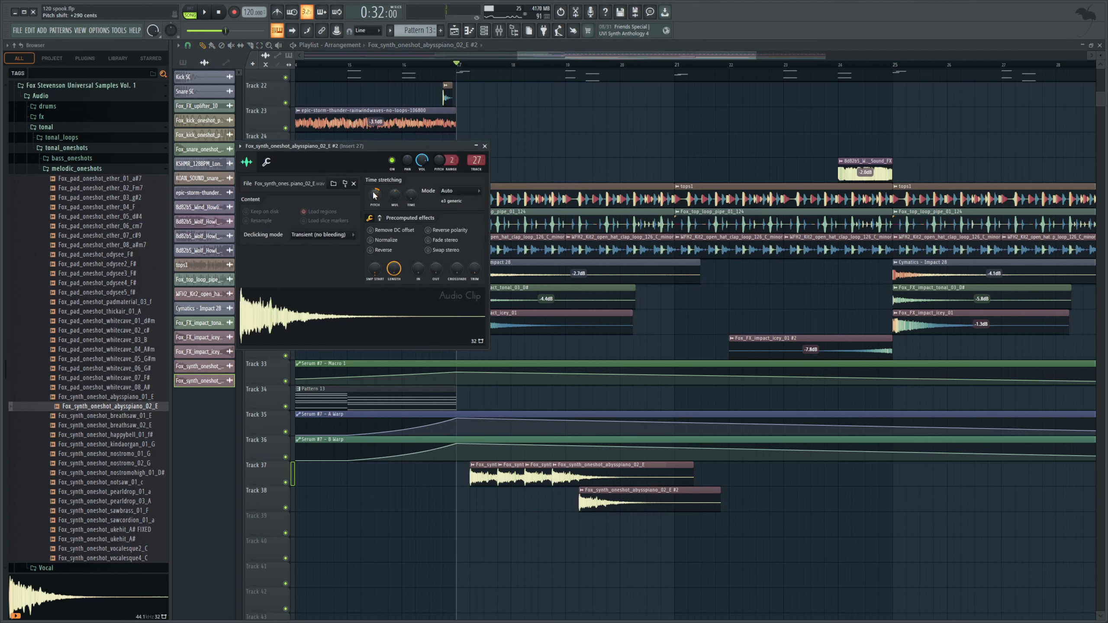
{"action": "key", "text": "space"}
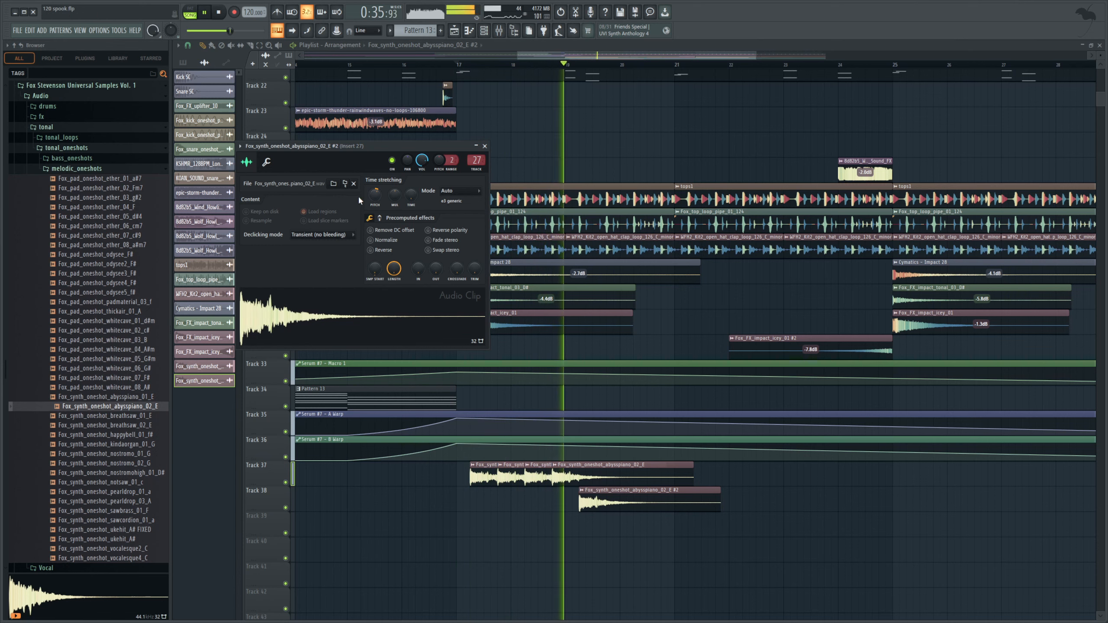
{"action": "key", "text": "space"}
Extend the one-shot pattern along Track 37 to bar 25, using a third variant from bar 23, and audition the soloed track
{"action": "left_click", "coordinate": [619, 507]}
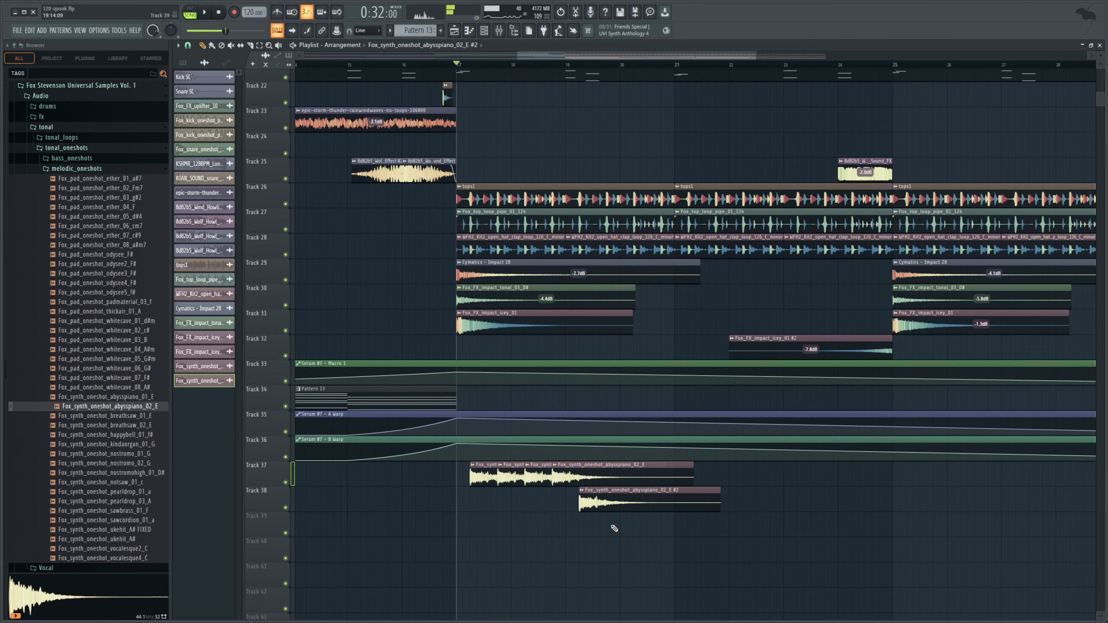
{"action": "left_click", "coordinate": [614, 529]}
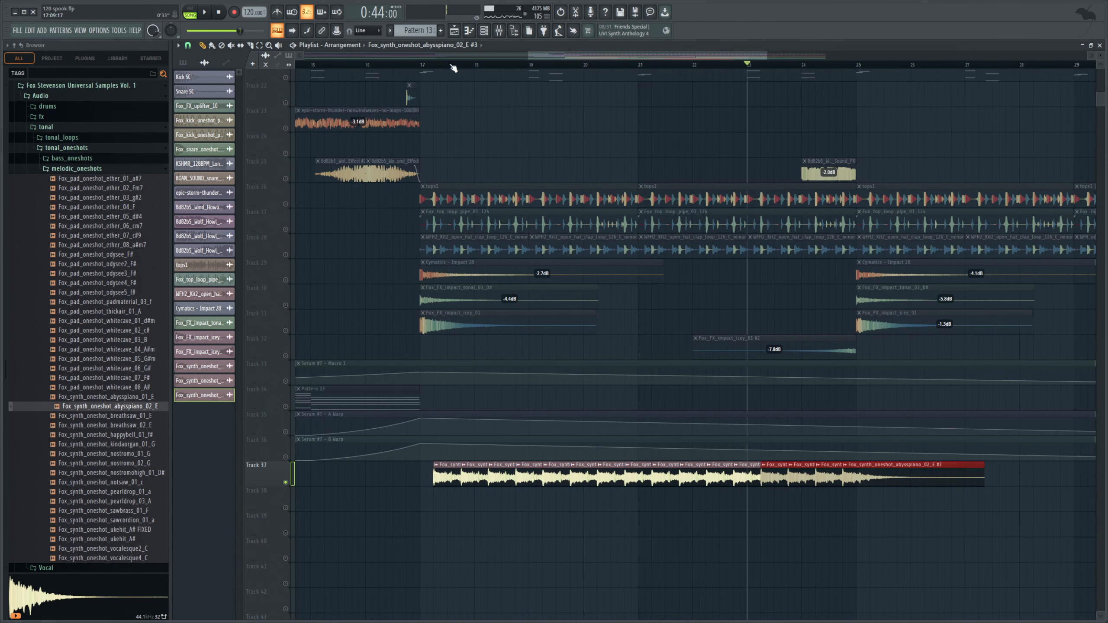
{"action": "key", "text": "space"}
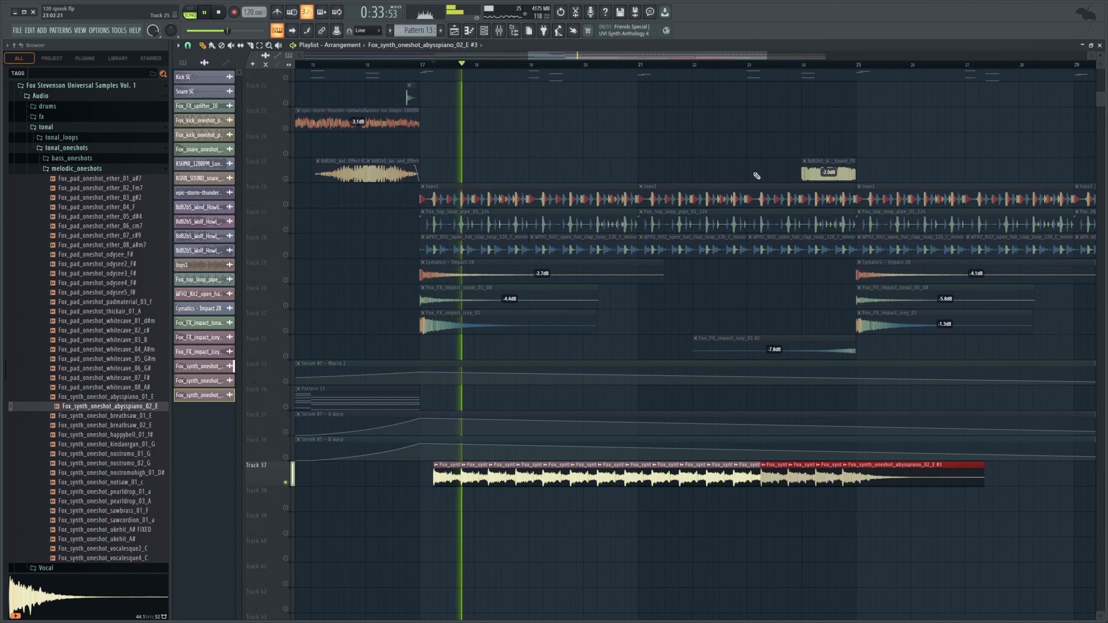
{"action": "left_click", "coordinate": [629, 66]}
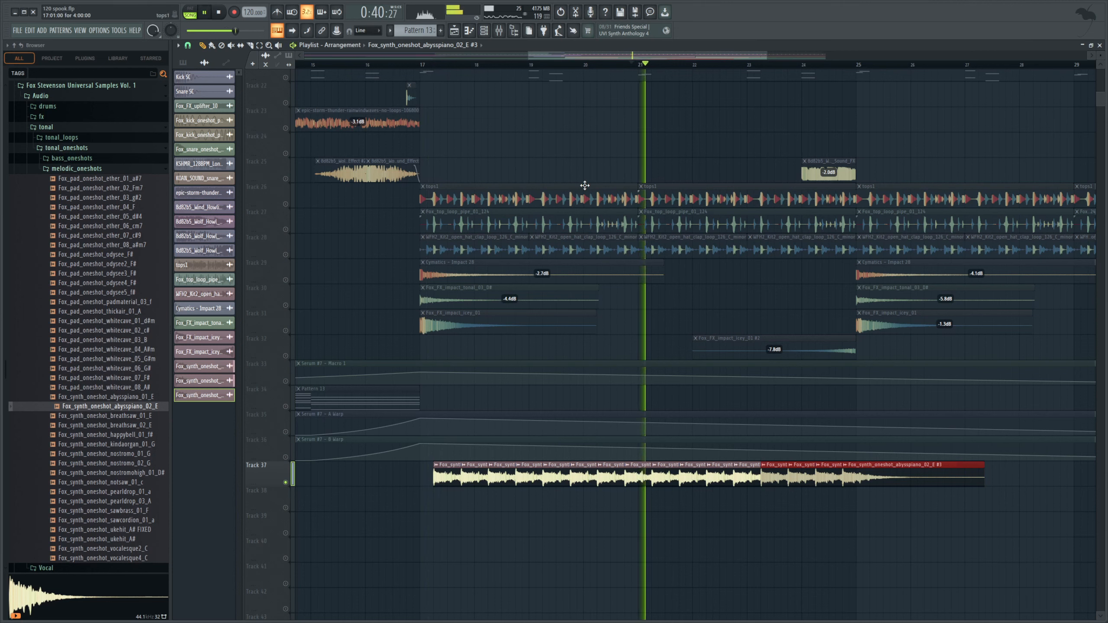
{"action": "left_click", "coordinate": [774, 64]}
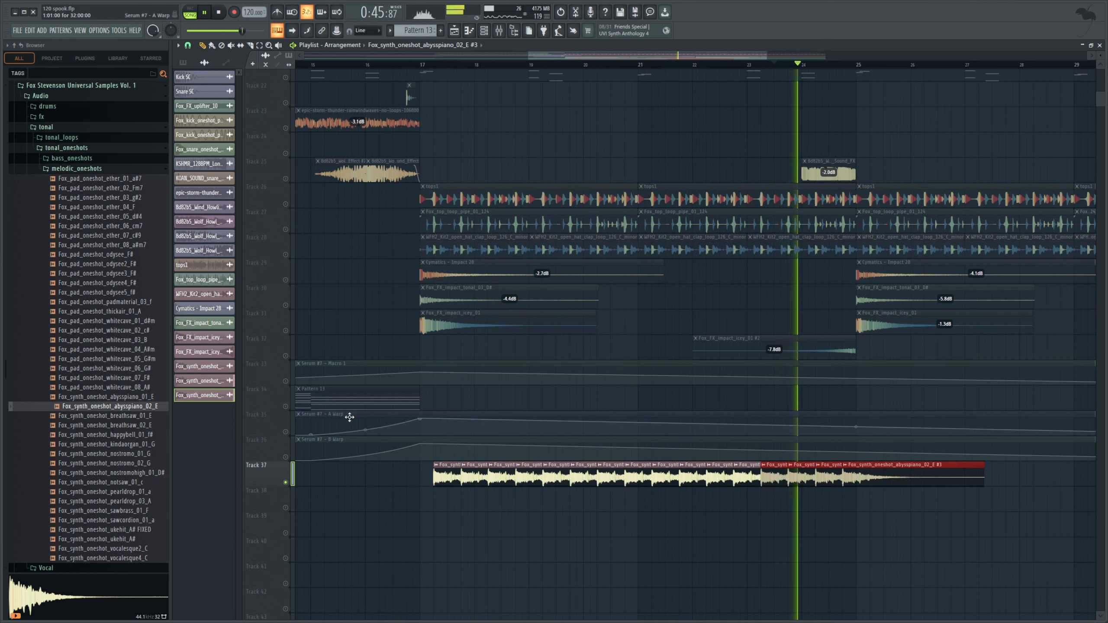
{"action": "key", "text": "space"}
Unsolo Track 37 and listen to the new one-shot pattern within the full arrangement from bar 17
{"action": "right_click", "coordinate": [285, 483]}
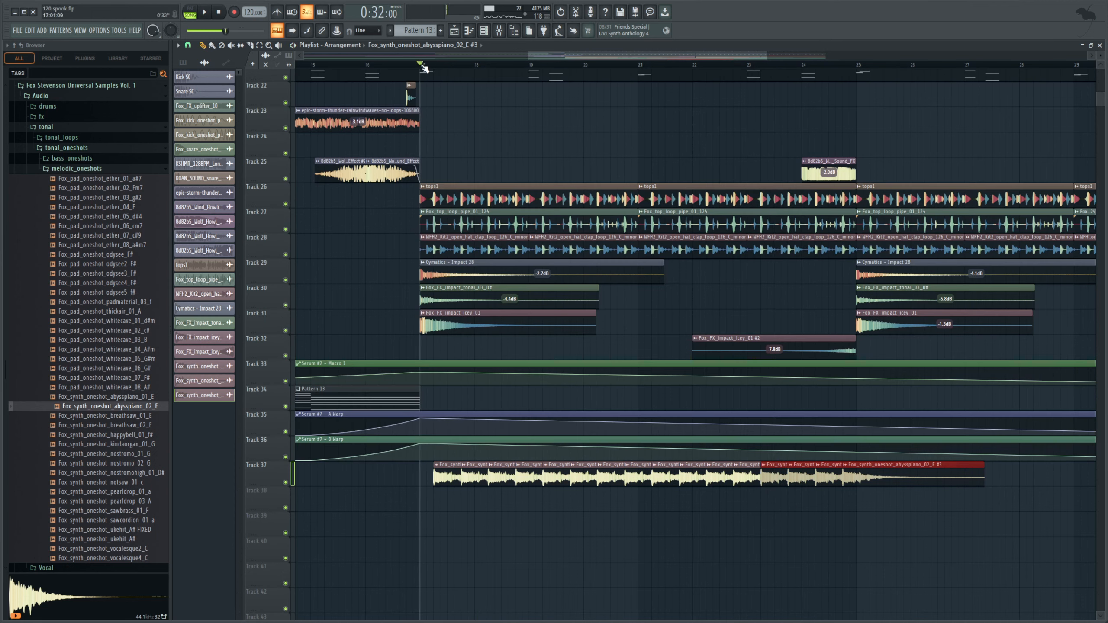
{"action": "key", "text": "space"}
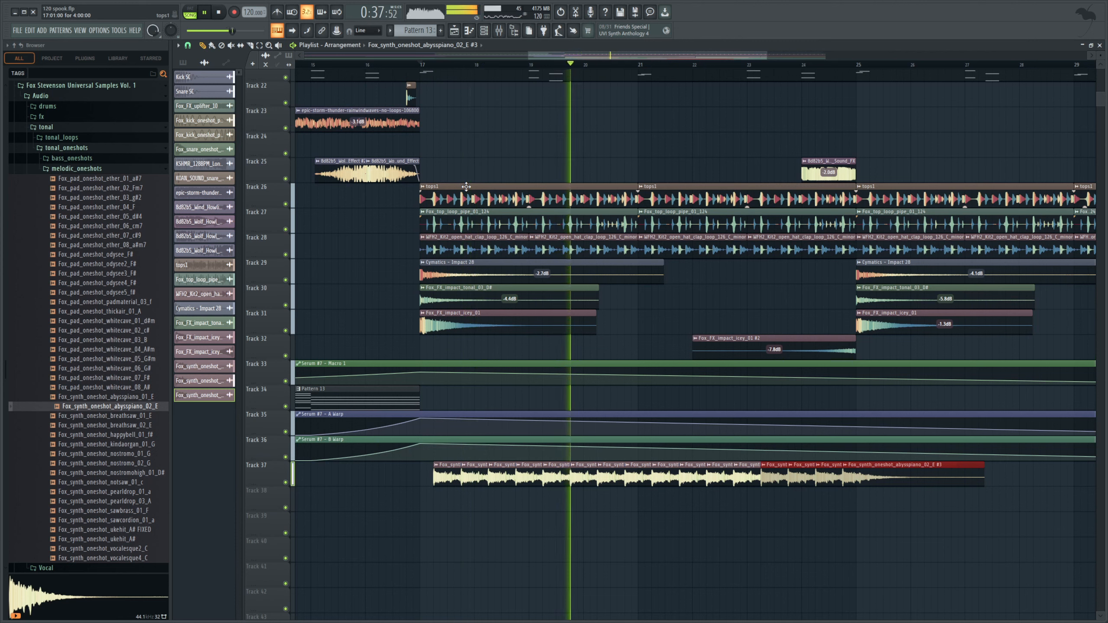
{"action": "left_click_drag", "start_coordinate": [766, 56], "coordinate": [1033, 96]}
{"action": "left_click_drag", "start_coordinate": [695, 57], "coordinate": [607, 72]}
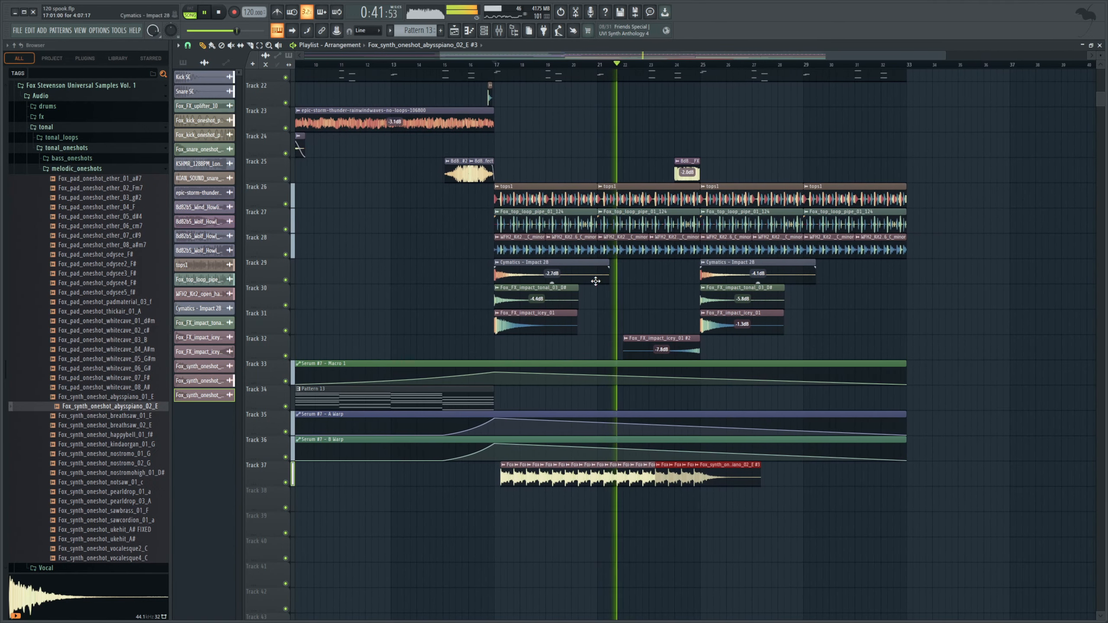
{"action": "scroll", "coordinate": [544, 351], "scroll_direction": "up", "scroll_amount": 9}
{"action": "scroll", "coordinate": [544, 353], "scroll_direction": "down", "scroll_amount": 10}
{"action": "scroll", "coordinate": [544, 353], "scroll_direction": "down", "scroll_amount": 1}
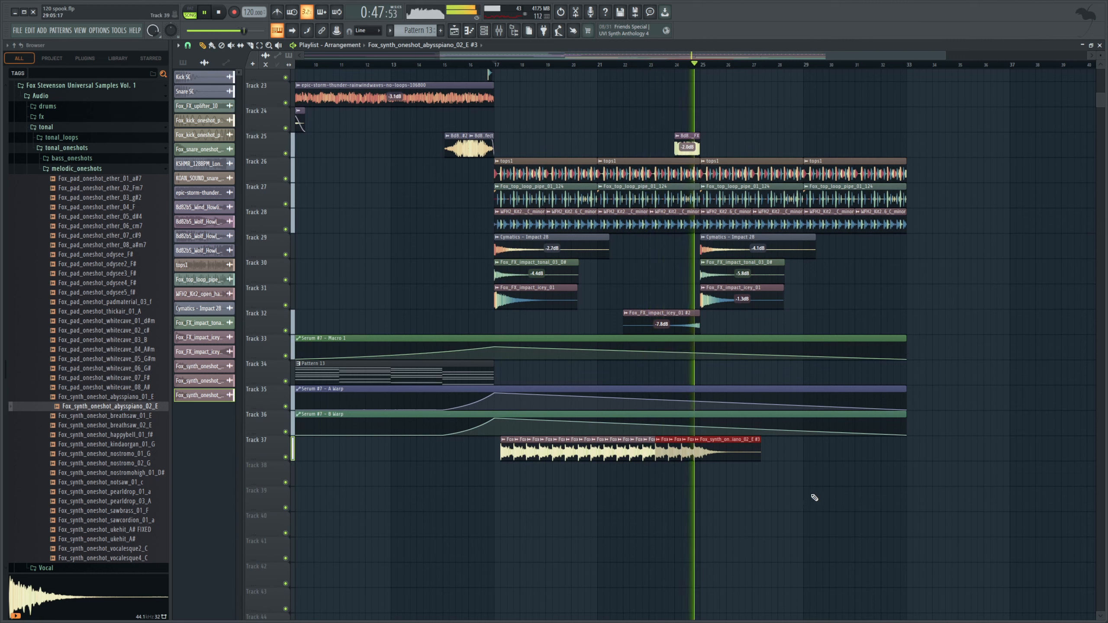
Repeat the selected Track 37 one-shot clips from bar 25 to bar 33 and audition the transition around bar 25
{"action": "key", "text": "space"}
{"action": "left_click_drag", "start_coordinate": [802, 511], "coordinate": [497, 452]}
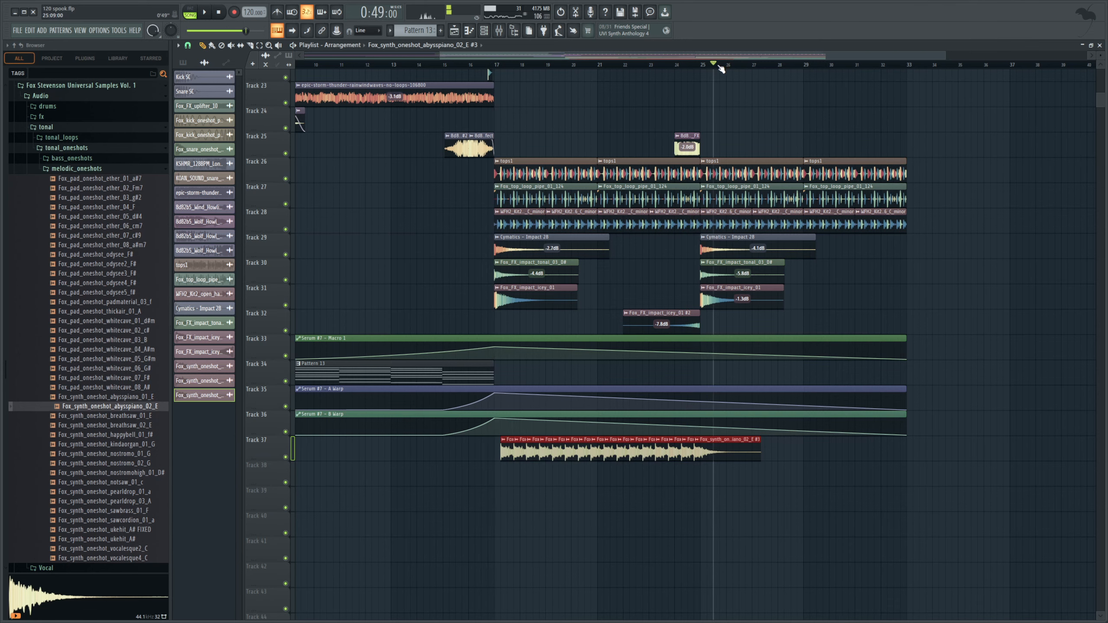
{"action": "left_click_drag", "start_coordinate": [713, 66], "coordinate": [708, 68]}
{"action": "key", "text": "ctrl+v"}
{"action": "key", "text": "space"}
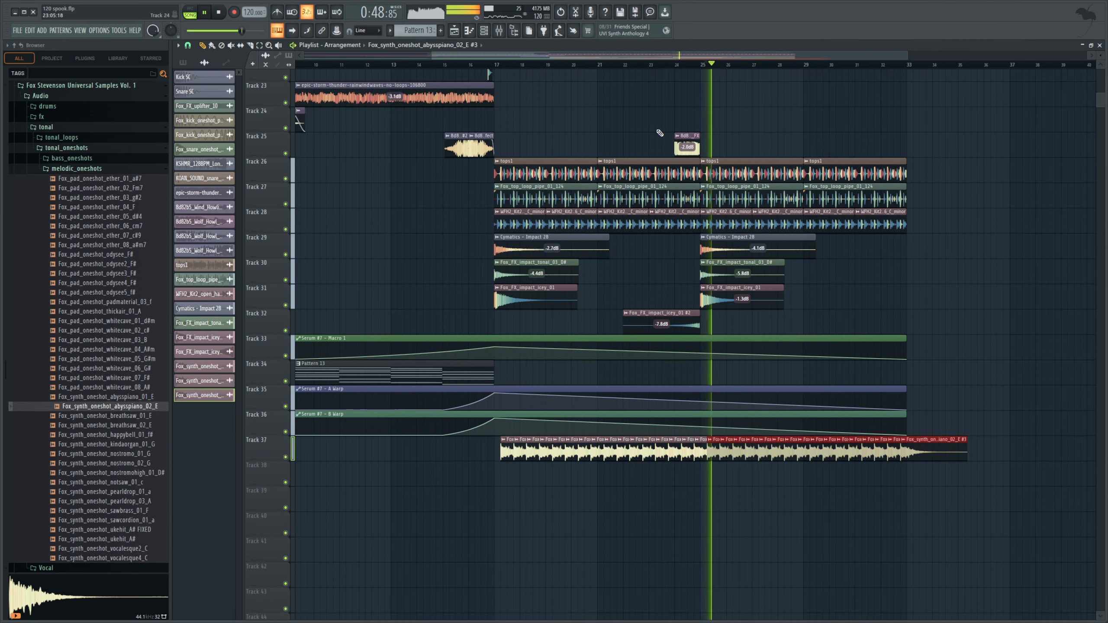
{"action": "key", "text": "space"}
Select Pattern 6 on Track 10 at bar 25 and show its Serum #4 chord notes in the channel rack
{"action": "scroll", "coordinate": [804, 188], "scroll_direction": "up", "scroll_amount": 8}
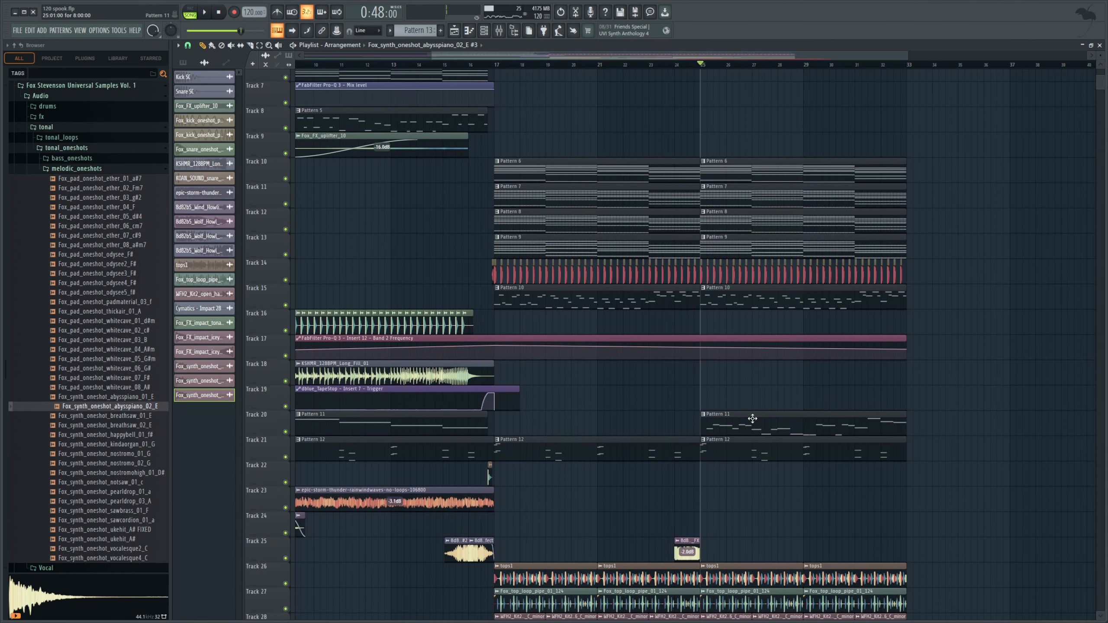
{"action": "scroll", "coordinate": [742, 430], "scroll_direction": "down", "scroll_amount": 6}
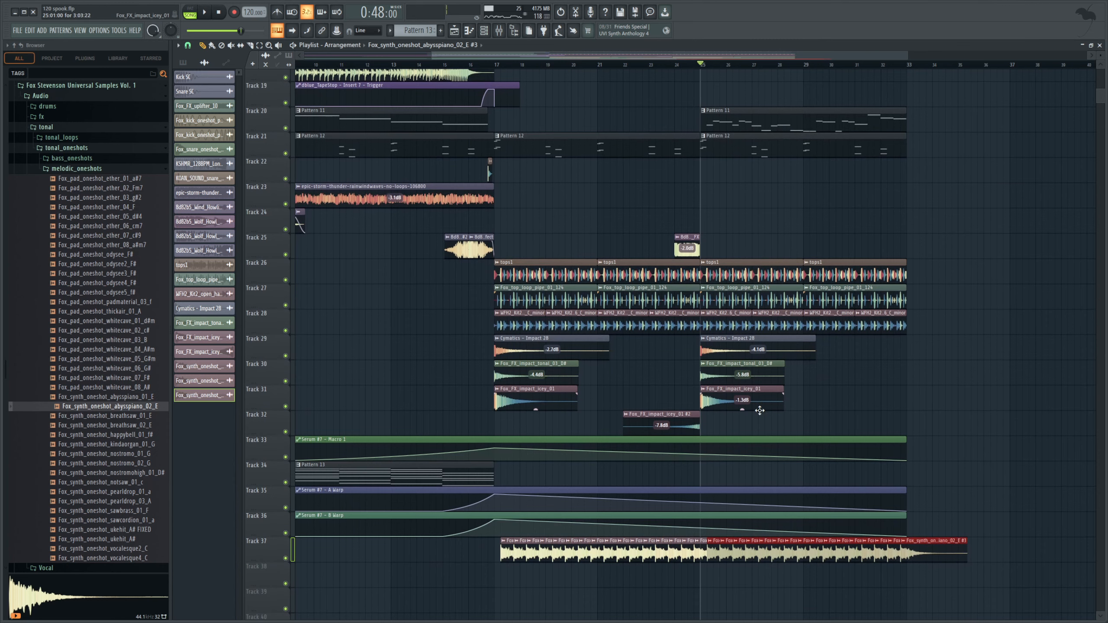
{"action": "scroll", "coordinate": [764, 401], "scroll_direction": "down", "scroll_amount": 1}
{"action": "scroll", "coordinate": [759, 400], "scroll_direction": "up", "scroll_amount": 7}
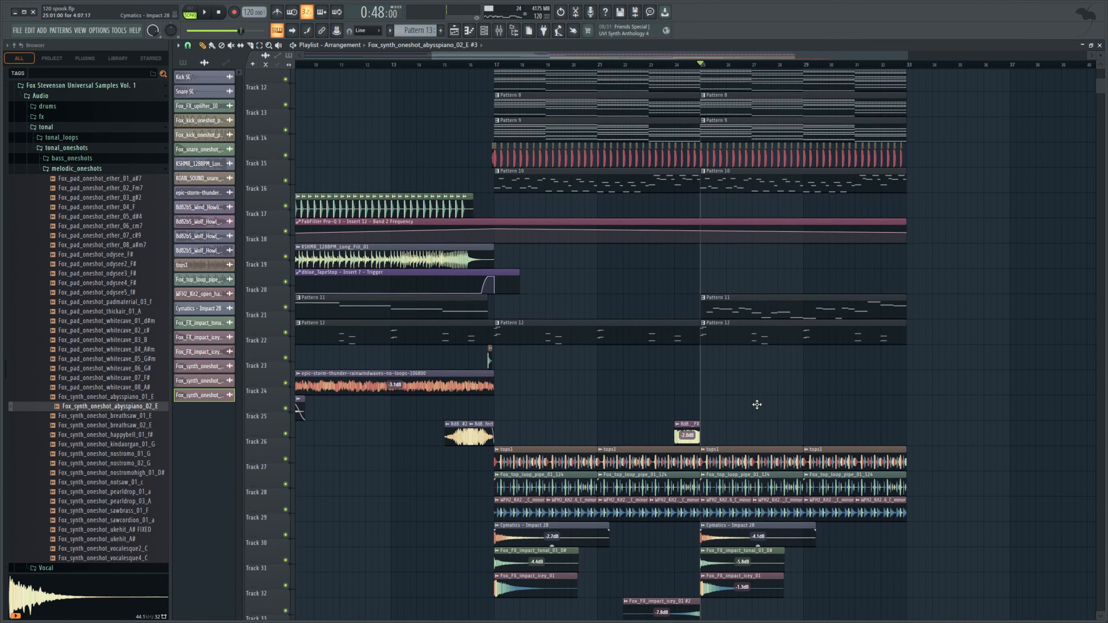
{"action": "scroll", "coordinate": [743, 314], "scroll_direction": "up", "scroll_amount": 2}
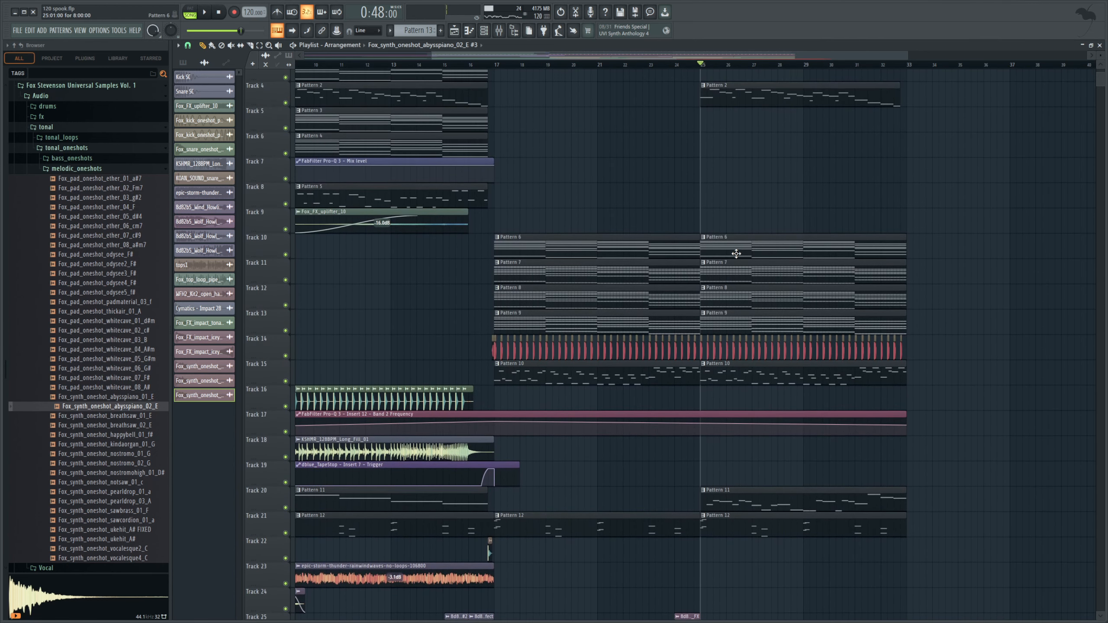
{"action": "left_click", "coordinate": [728, 247]}
{"action": "left_click", "coordinate": [484, 31]}
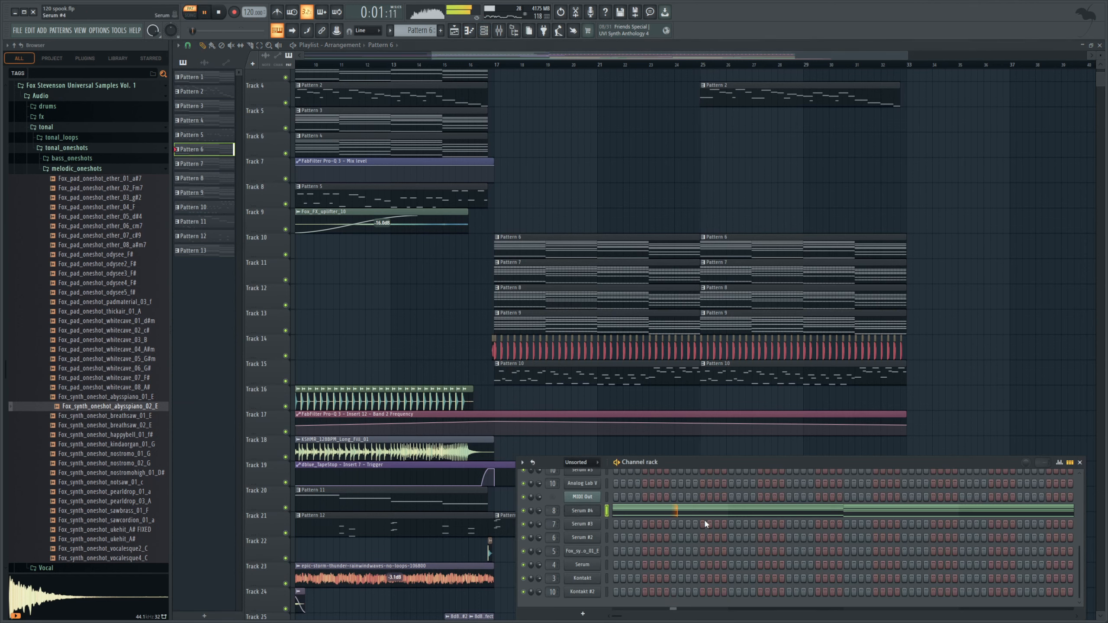
Create a new chord pattern on Serum #8 with the serum_cloudpop_key_fig_a_fig preset and adjust its MG Low 18 filter cutoff
{"action": "key", "text": "F4"}
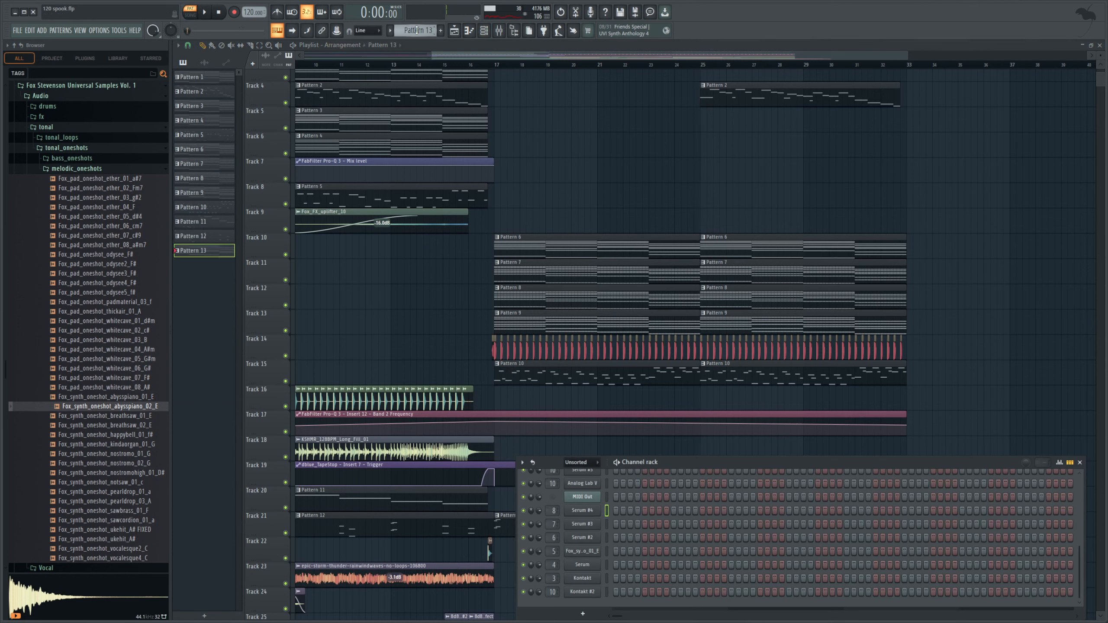
{"action": "scroll", "coordinate": [594, 490], "scroll_direction": "up", "scroll_amount": 4}
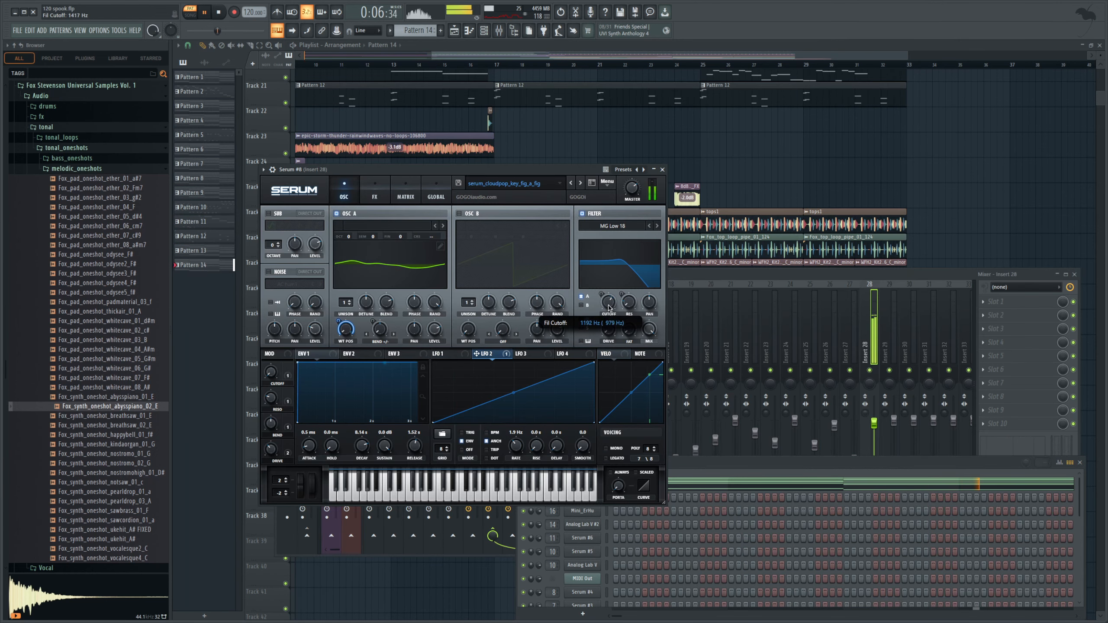
{"action": "left_click_drag", "start_coordinate": [596, 313], "coordinate": [593, 328]}
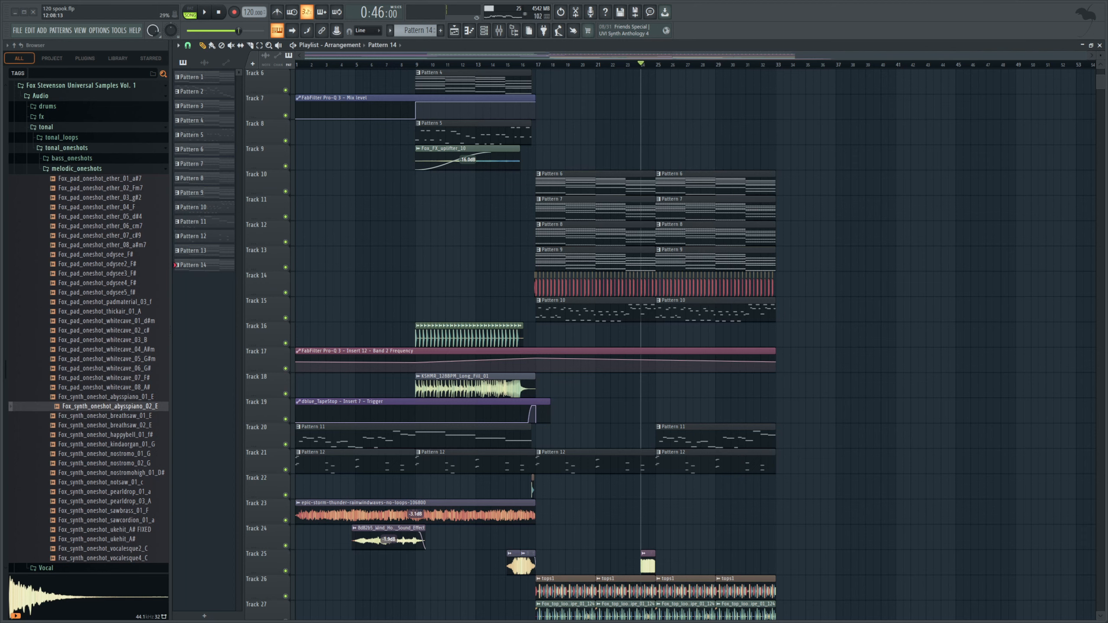
Place the evil-shreik-45560 sample on Track 23 at bar 41 and audition it alone
{"action": "left_click_drag", "start_coordinate": [1107, 511], "coordinate": [908, 512]}
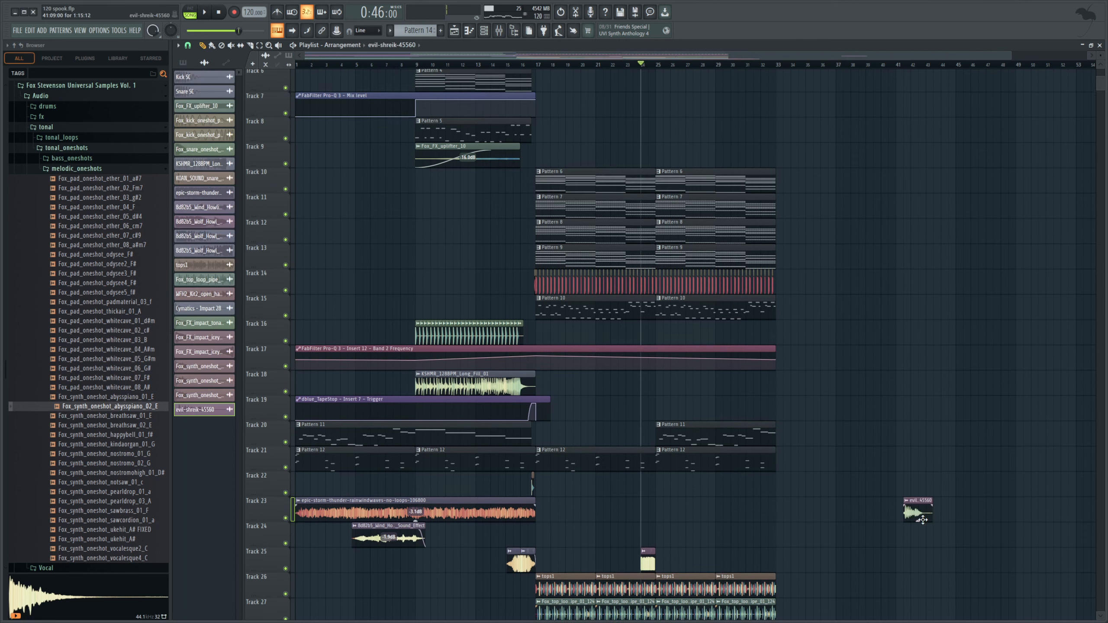
{"action": "scroll", "coordinate": [934, 458], "scroll_direction": "down", "scroll_amount": 4}
{"action": "key", "text": "space"}
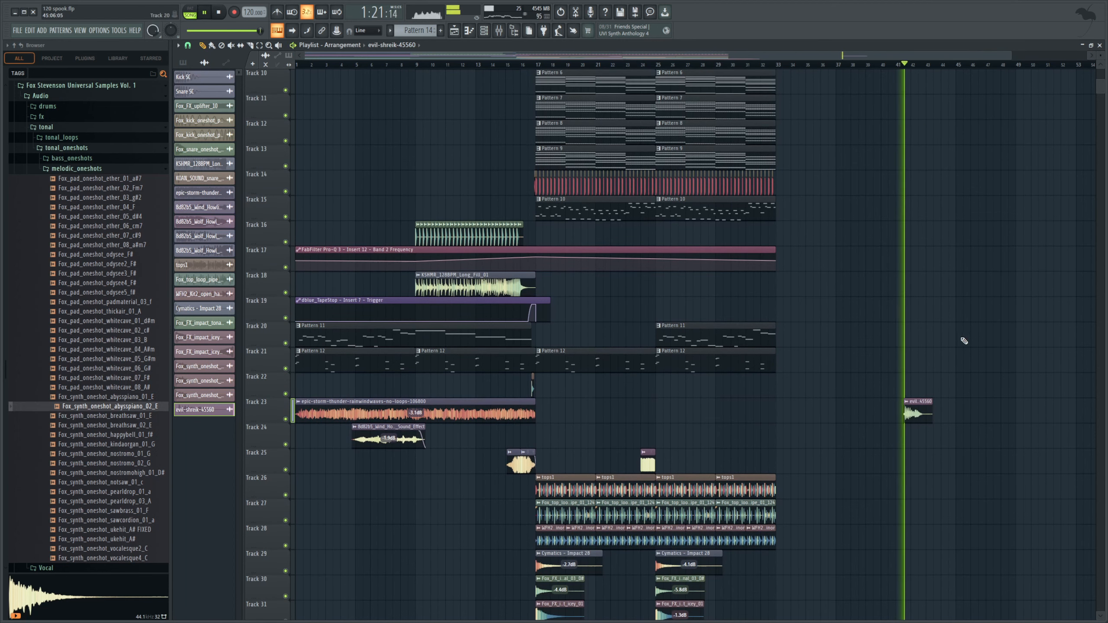
{"action": "key", "text": "space"}
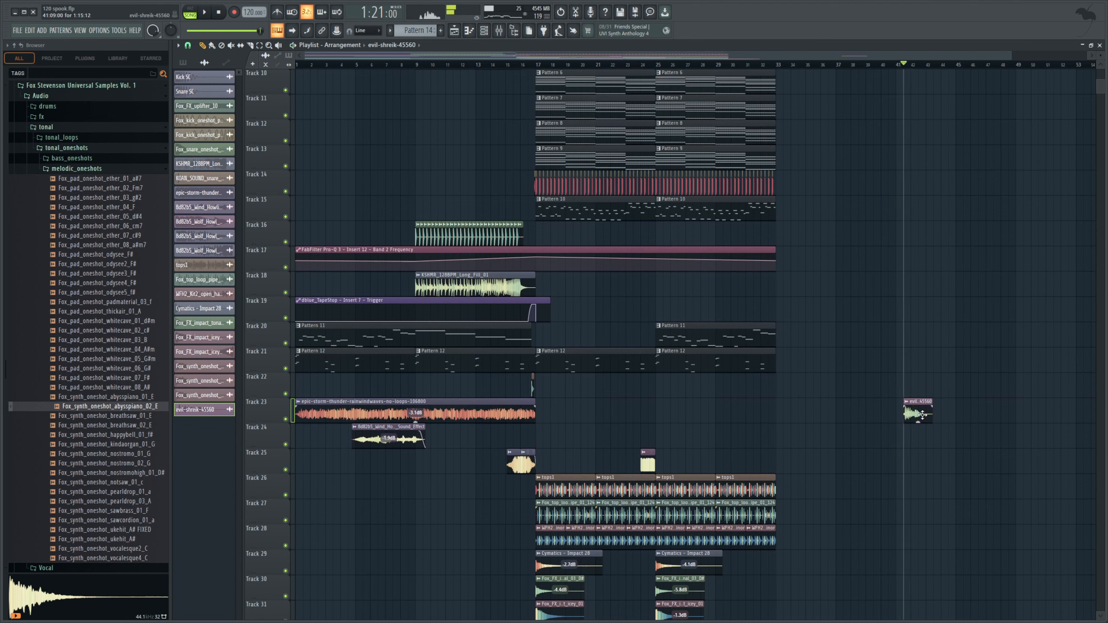
Reverse the evil-shreik-45560 sample and audition the reversed sound
{"action": "double_click", "coordinate": [920, 414]}
{"action": "left_click", "coordinate": [311, 191]}
{"action": "key", "text": "space"}
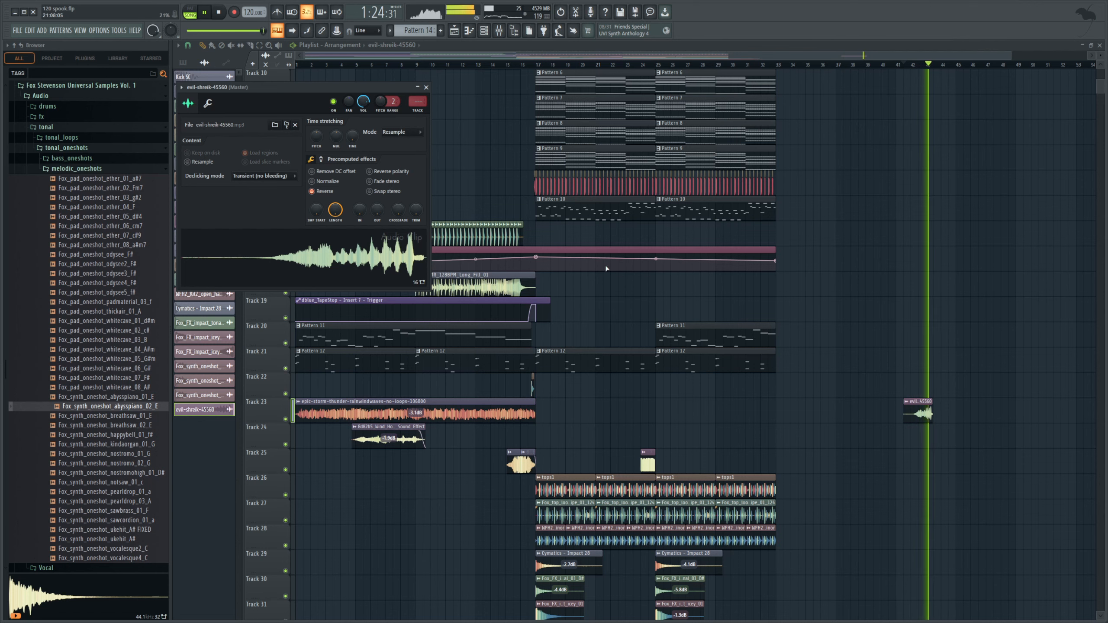
{"action": "scroll", "coordinate": [907, 271], "scroll_direction": "down", "scroll_amount": 3}
{"action": "key", "text": "space"}
Move the reversed shriek clip to Track 39 so it leads into bar 25, and listen to it in the arrangement
{"action": "scroll", "coordinate": [913, 260], "scroll_direction": "down", "scroll_amount": 2}
{"action": "scroll", "coordinate": [919, 214], "scroll_direction": "up", "scroll_amount": 1}
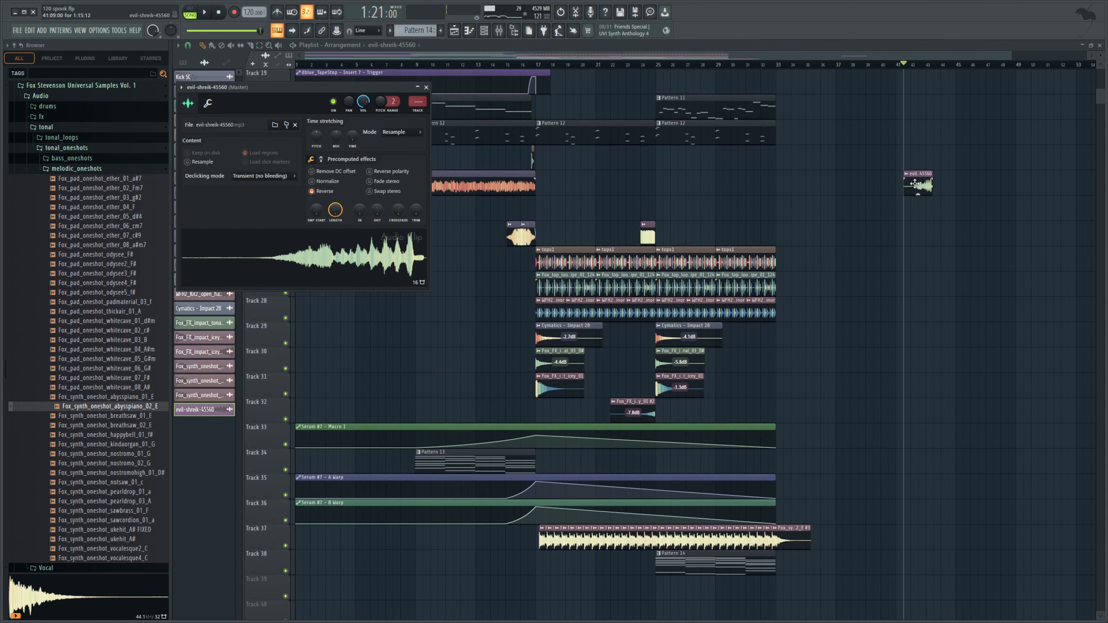
{"action": "left_click_drag", "start_coordinate": [918, 188], "coordinate": [644, 579]}
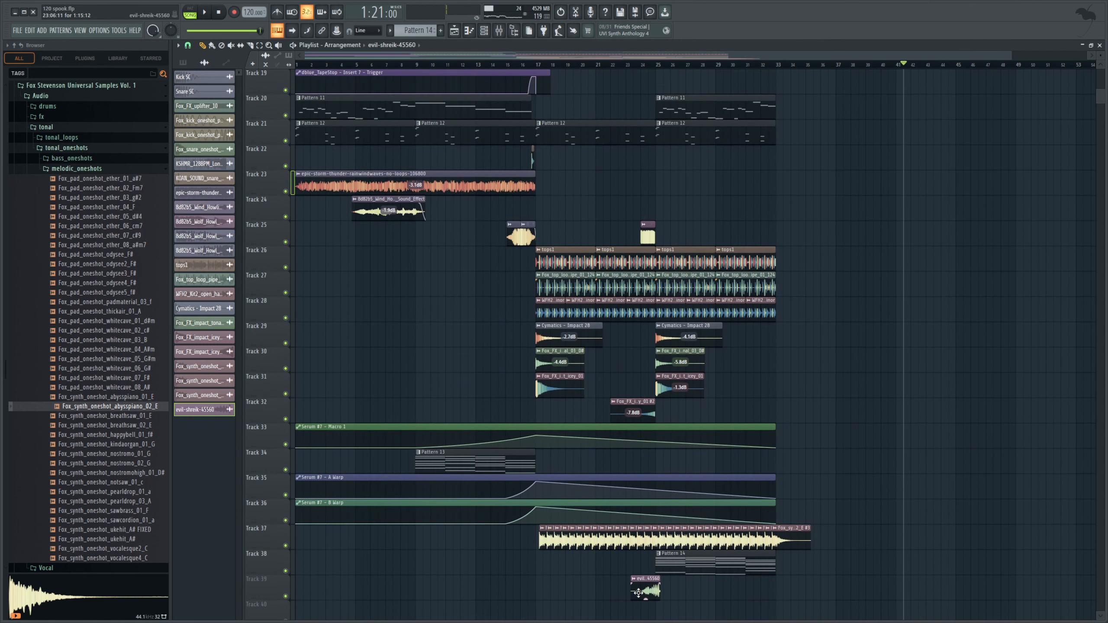
{"action": "left_click", "coordinate": [632, 65]}
{"action": "key", "text": "space"}
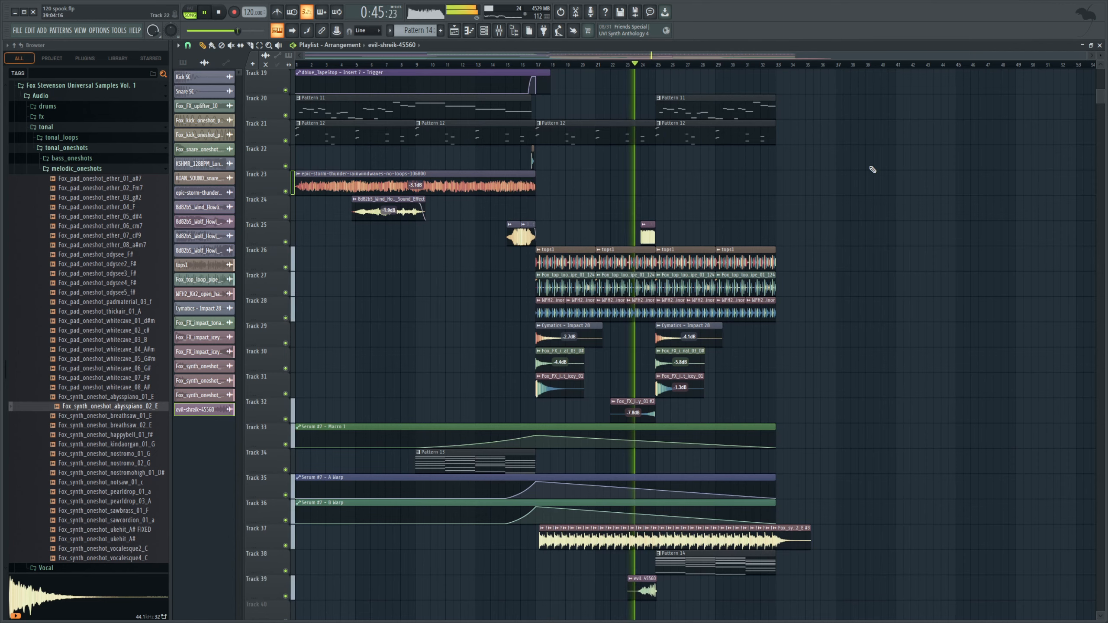
Route the evil-shreik-45560 sampler channel to mixer Insert 29
{"action": "left_click_drag", "start_coordinate": [1085, 56], "coordinate": [684, 66]}
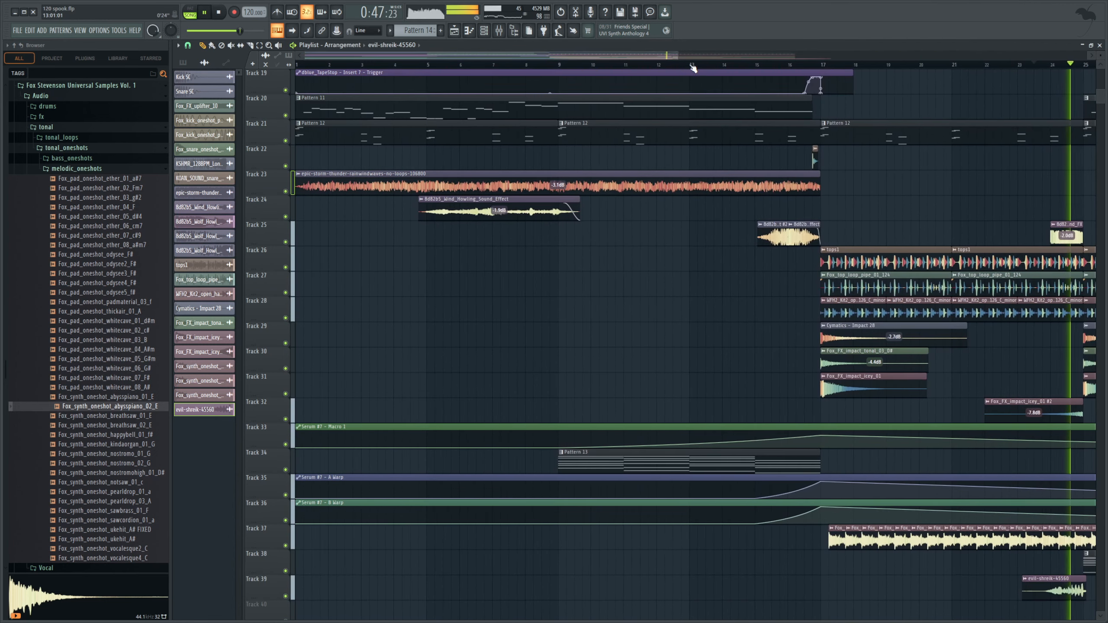
{"action": "left_click_drag", "start_coordinate": [628, 56], "coordinate": [857, 56]}
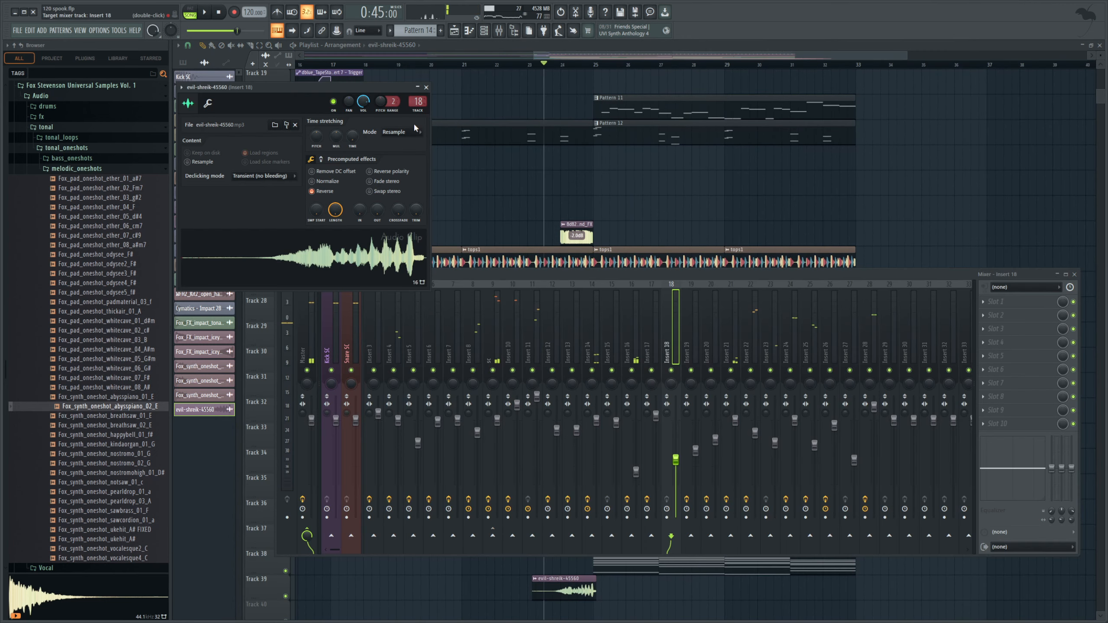
{"action": "left_click_drag", "start_coordinate": [418, 101], "coordinate": [418, 87]}
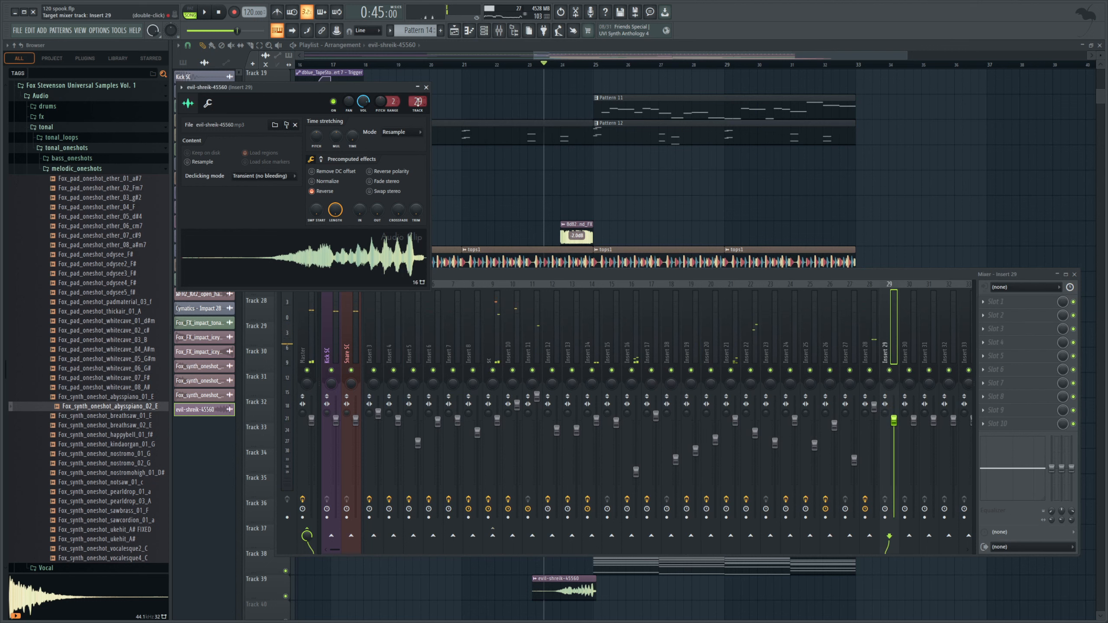
Solo Insert 29 and process the shriek with Effector in Delay mode at 1/4, followed by MFreqShifter
{"action": "right_click", "coordinate": [889, 371]}
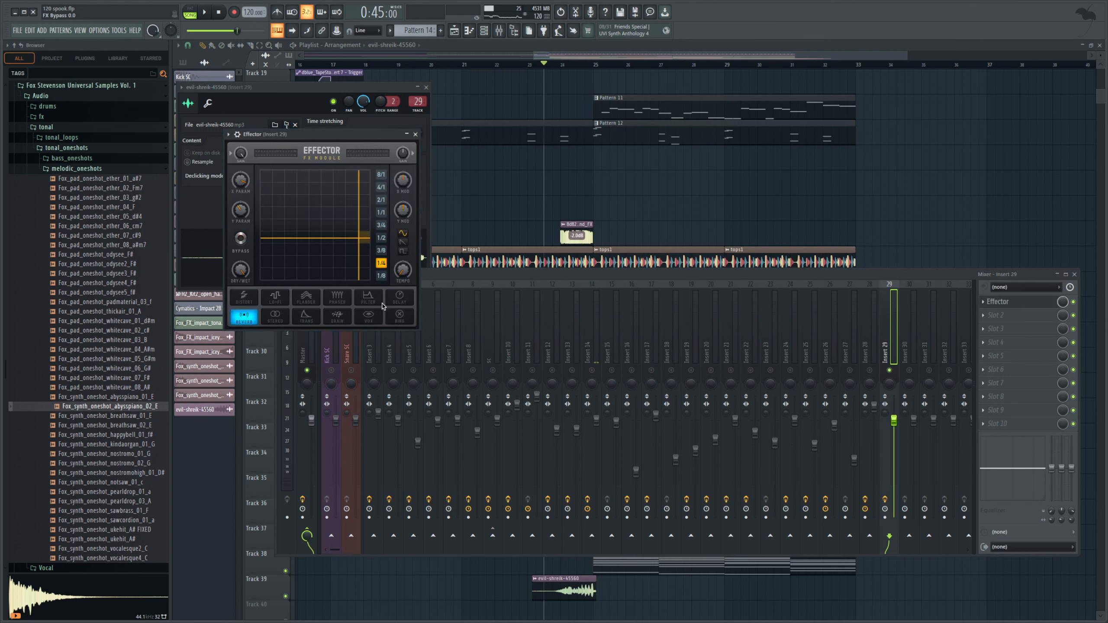
{"action": "key", "text": "space"}
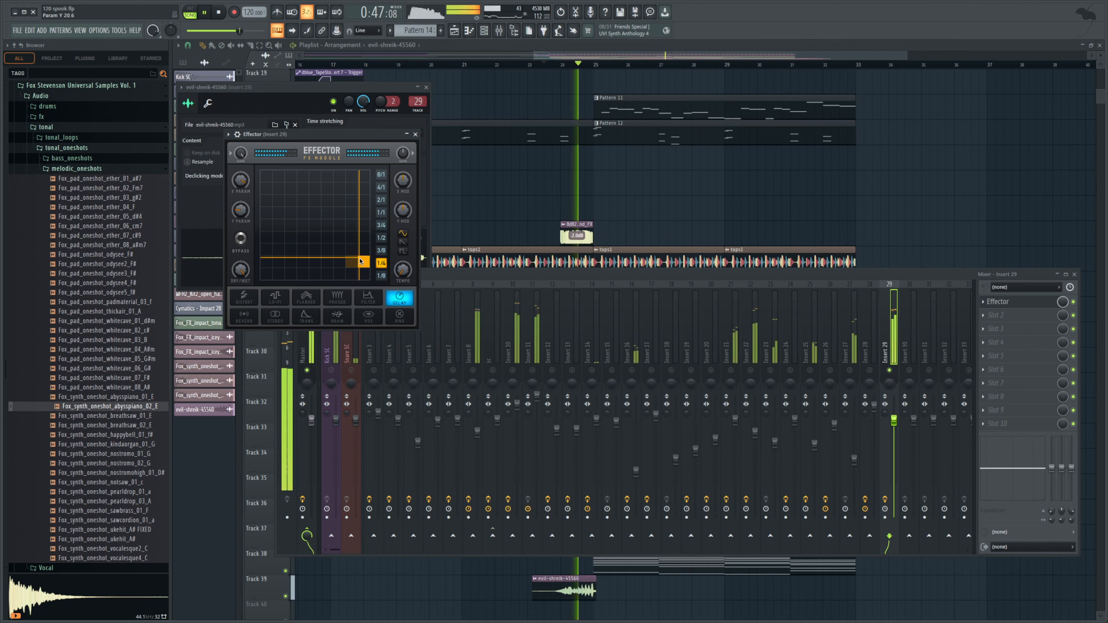
{"action": "left_click", "coordinate": [1018, 315]}
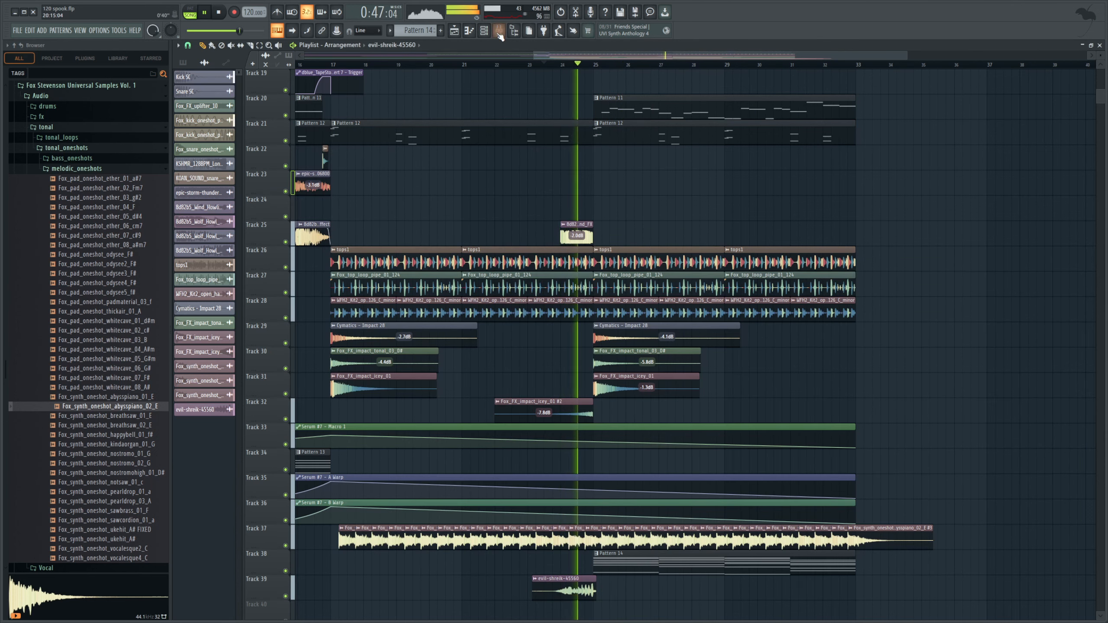
Listen to the processed shriek in the full mix and lower its Track 39 clip volume to about -2.3 dB
{"action": "key", "text": "F9"}
{"action": "key", "text": "space"}
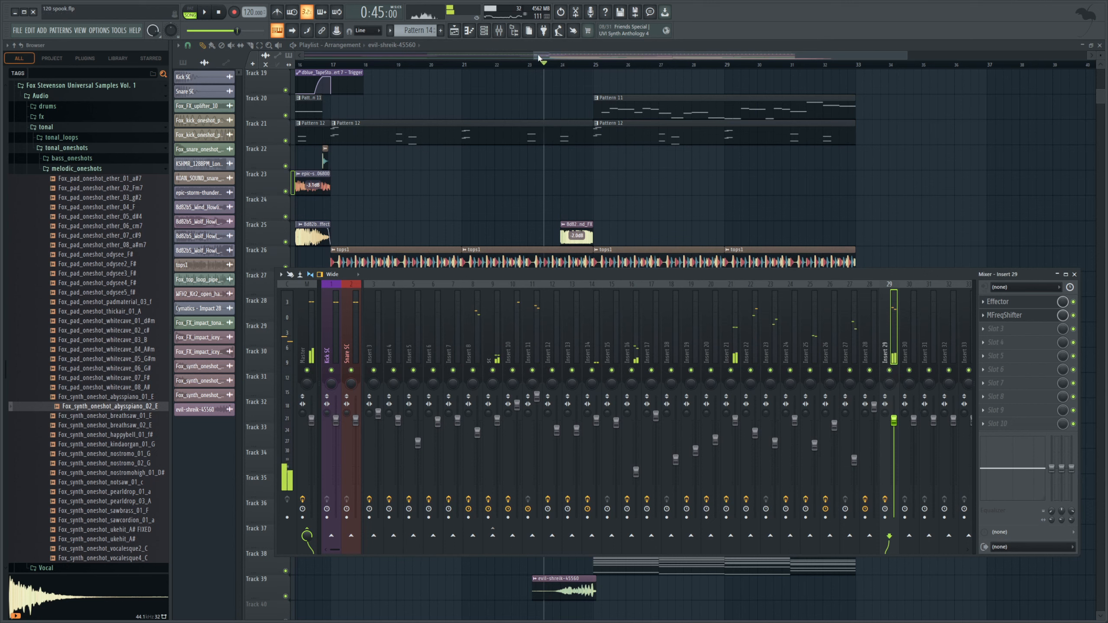
{"action": "key", "text": "F9"}
{"action": "key", "text": "space"}
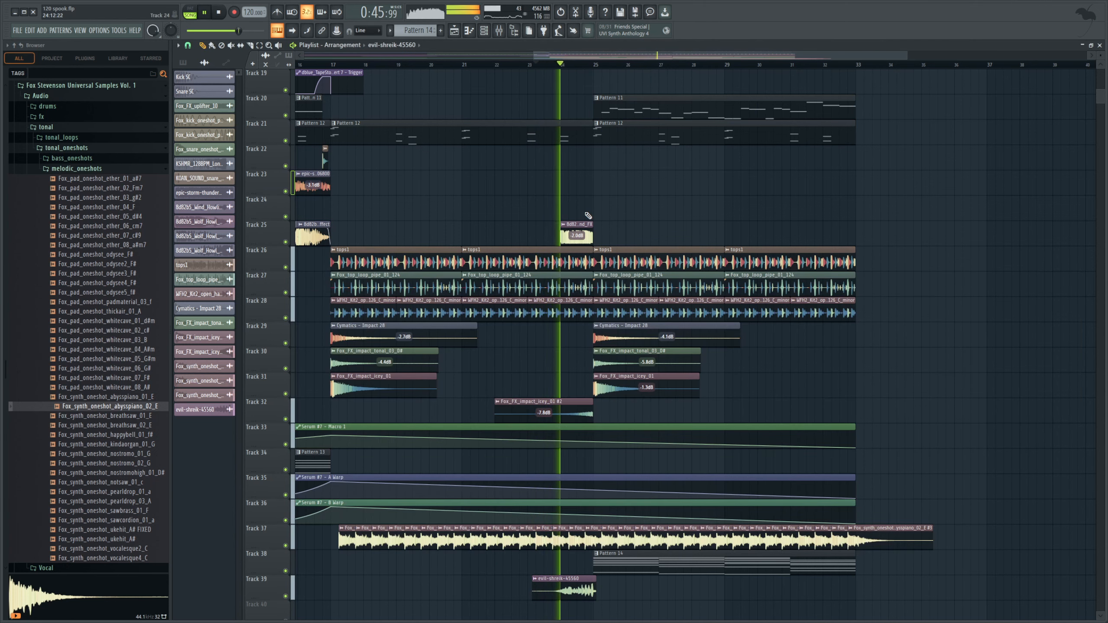
{"action": "key", "text": "F9"}
{"action": "key", "text": "space"}
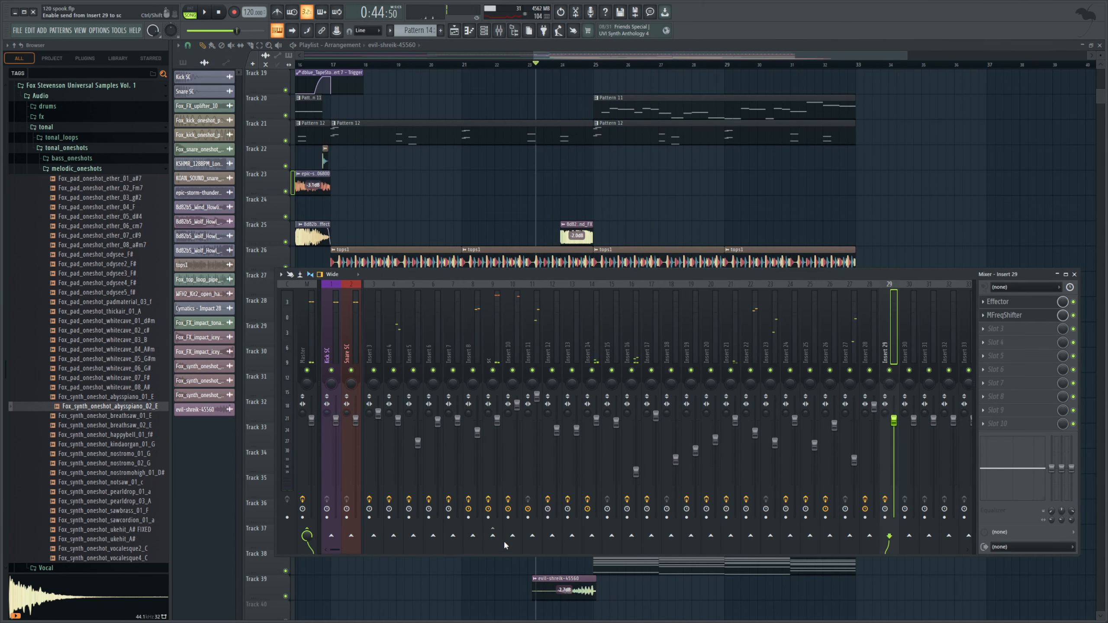
Play the arrangement from before bar 23 through the bar 25 transition to check the quieter shriek
{"action": "key", "text": "space"}
{"action": "key", "text": "F9"}
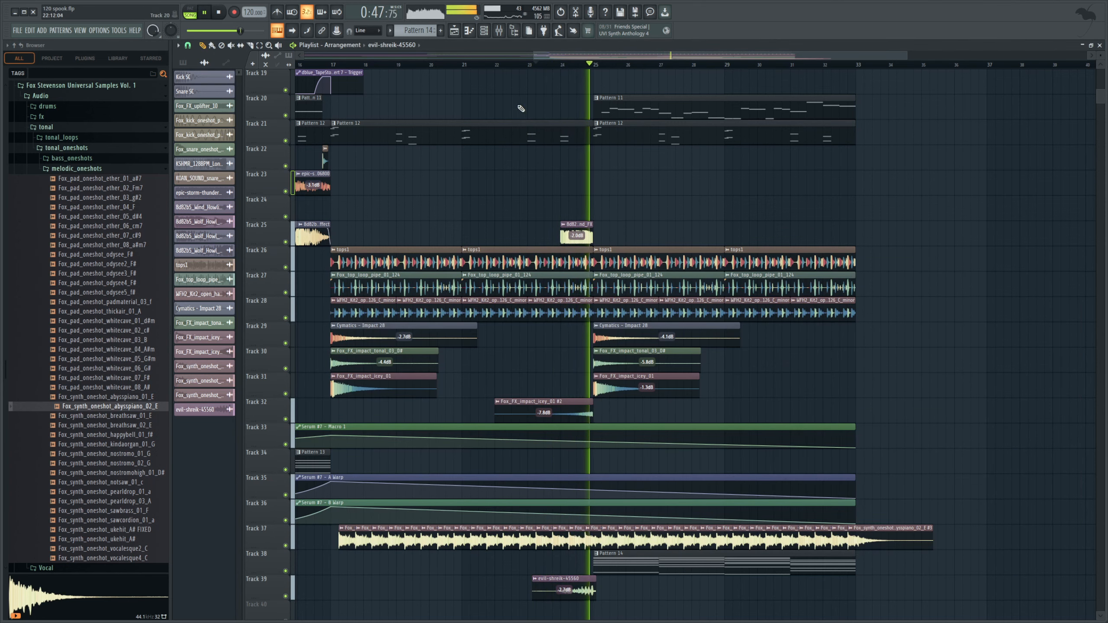
{"action": "left_click_drag", "start_coordinate": [584, 56], "coordinate": [551, 63]}
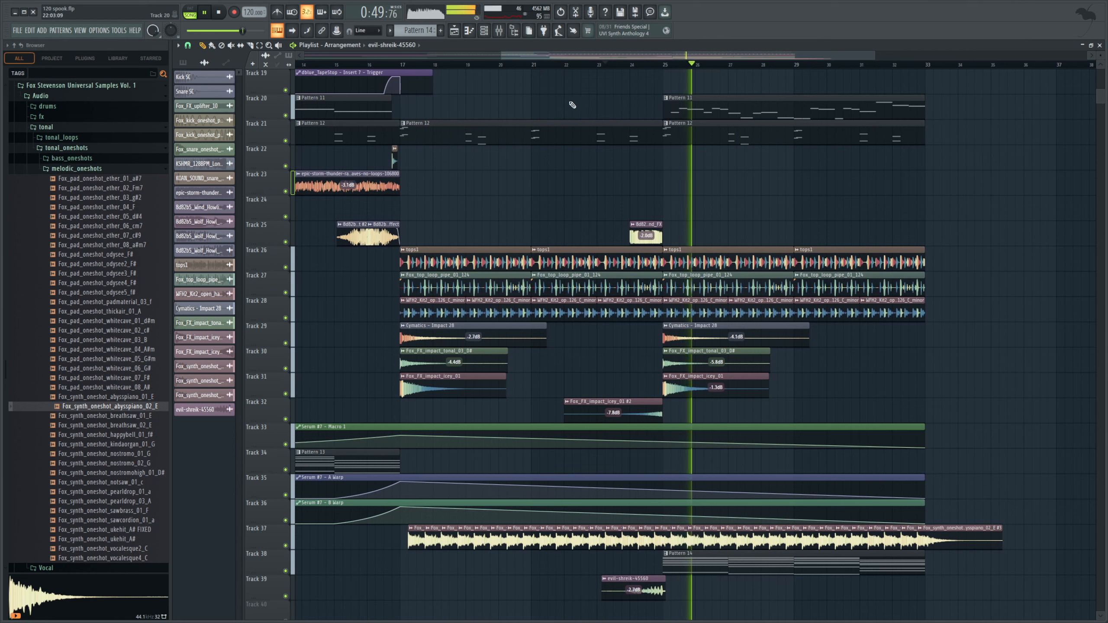
{"action": "left_click_drag", "start_coordinate": [873, 55], "coordinate": [1060, 56]}
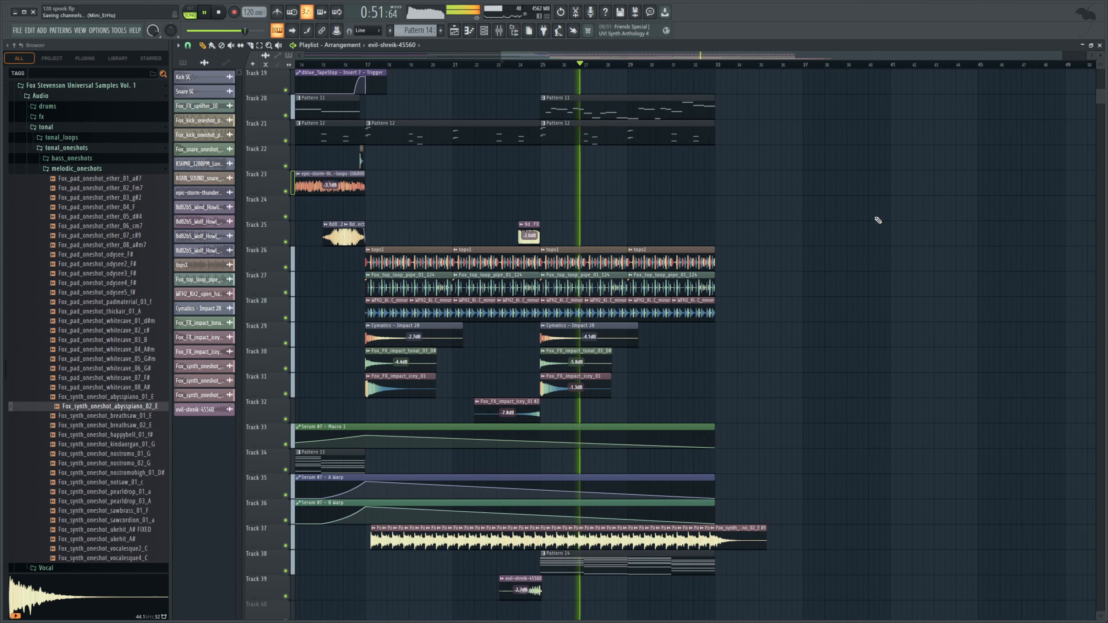
{"action": "key", "text": "space"}
Add the Strings Section preset from the Orchestral instruments pack to the channel rack and start a new pattern
{"action": "scroll", "coordinate": [658, 302], "scroll_direction": "down", "scroll_amount": 3}
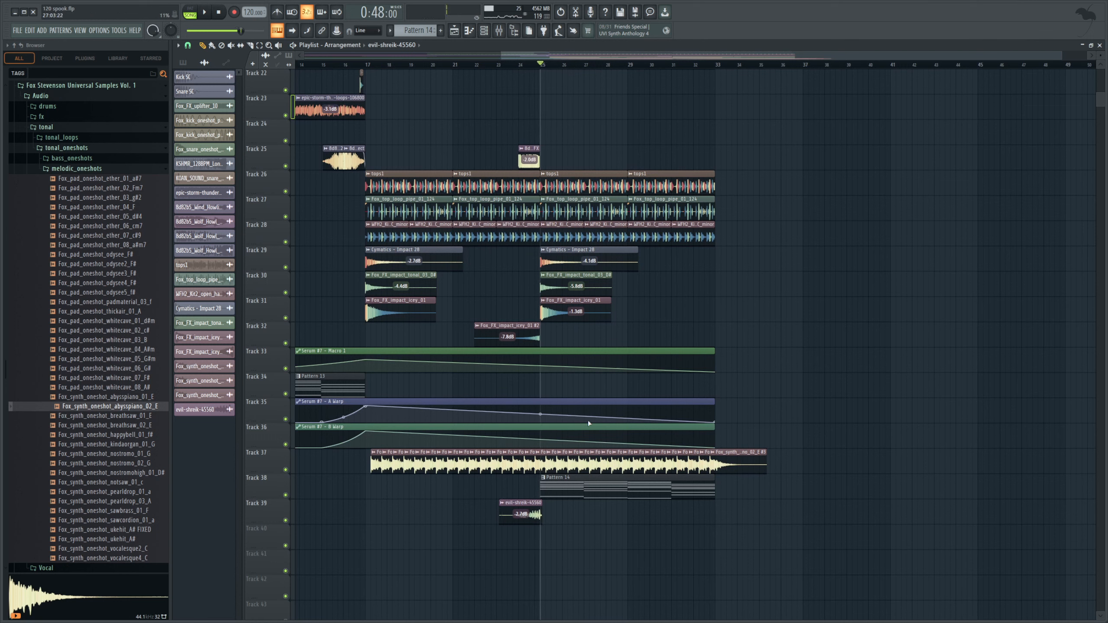
{"action": "scroll", "coordinate": [589, 423], "scroll_direction": "down", "scroll_amount": 3}
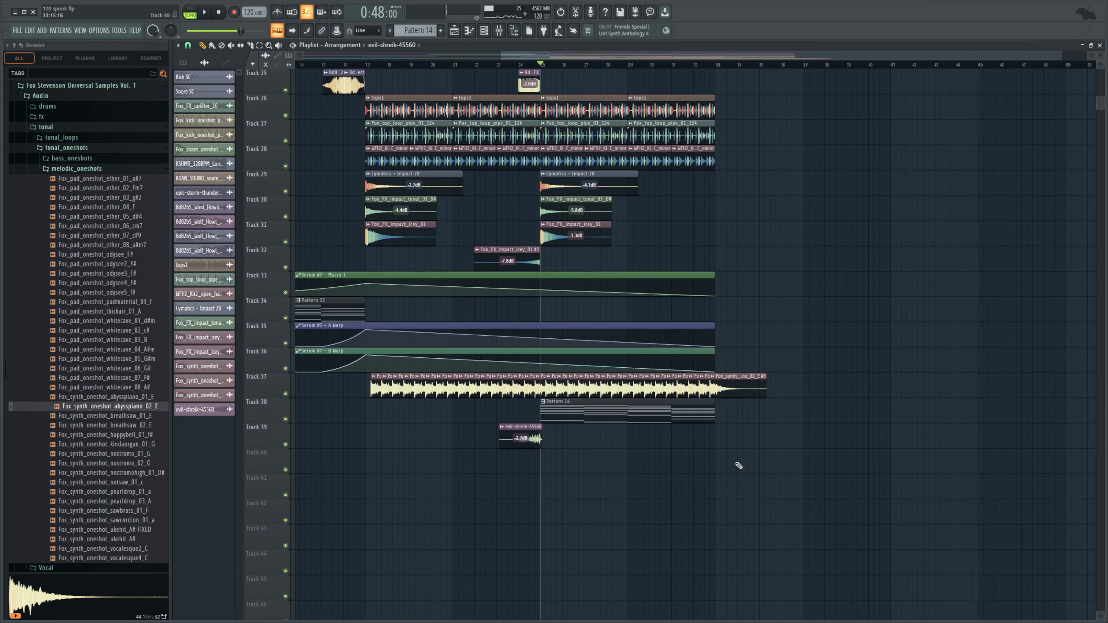
{"action": "scroll", "coordinate": [734, 464], "scroll_direction": "up", "scroll_amount": 1}
{"action": "scroll", "coordinate": [124, 380], "scroll_direction": "up", "scroll_amount": 5}
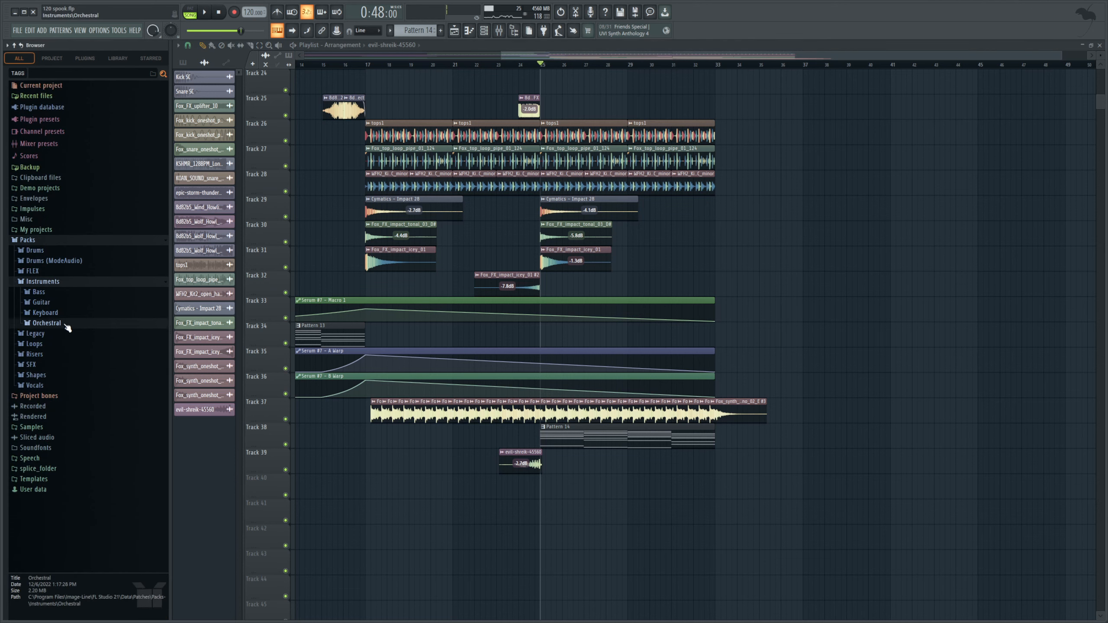
{"action": "left_click", "coordinate": [66, 325]}
{"action": "left_click_drag", "start_coordinate": [99, 363], "coordinate": [100, 370]}
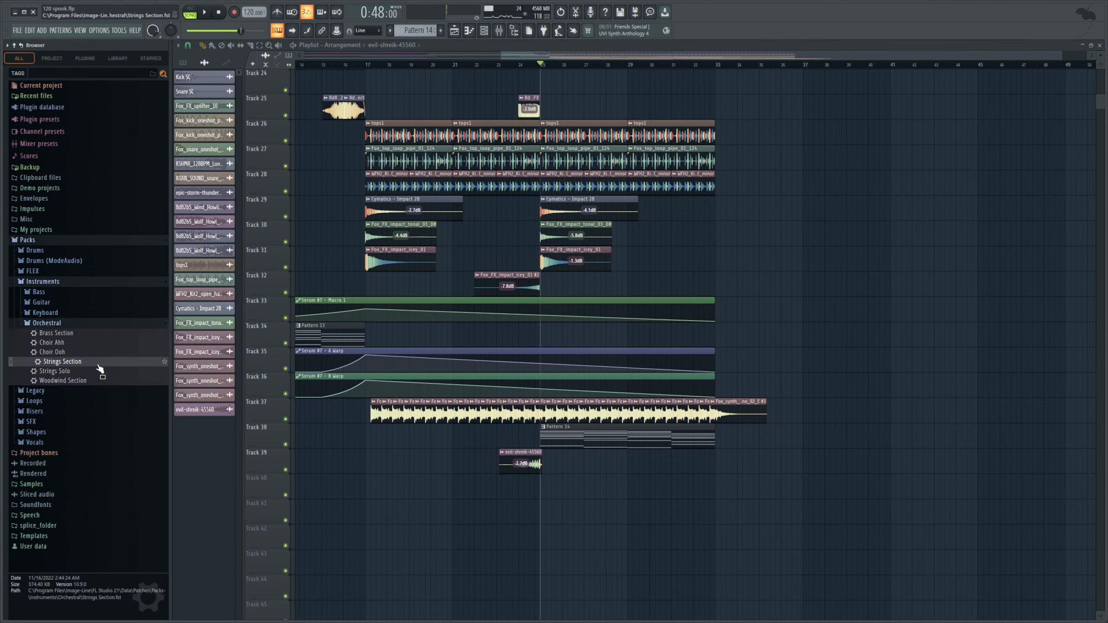
{"action": "left_click", "coordinate": [484, 30]}
{"action": "scroll", "coordinate": [402, 32], "scroll_direction": "down", "scroll_amount": 1}
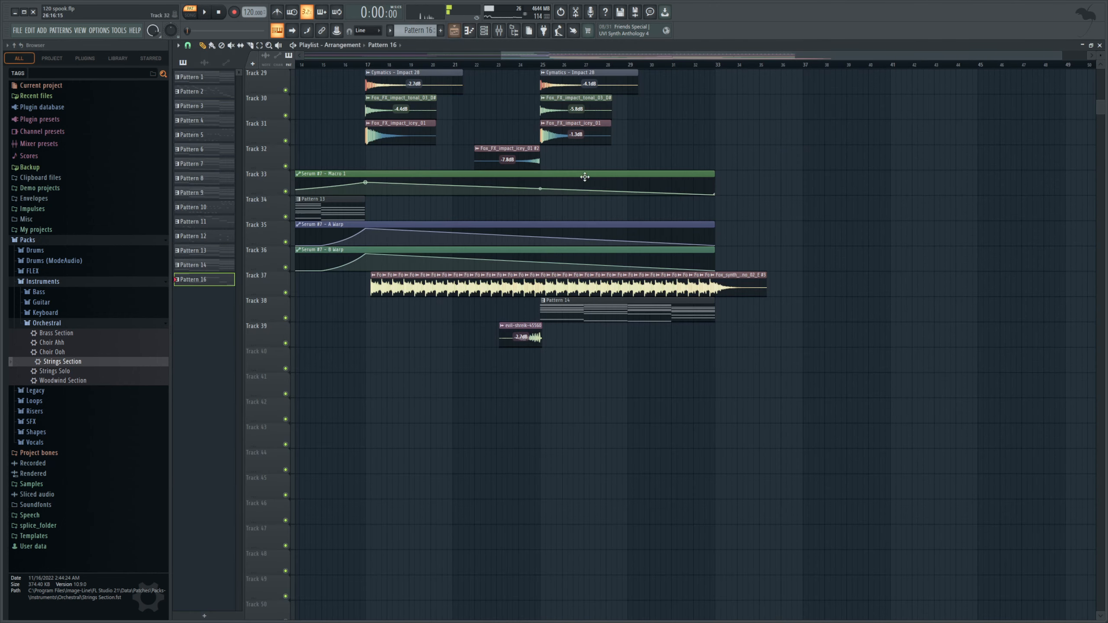
{"action": "scroll", "coordinate": [584, 176], "scroll_direction": "up", "scroll_amount": 5}
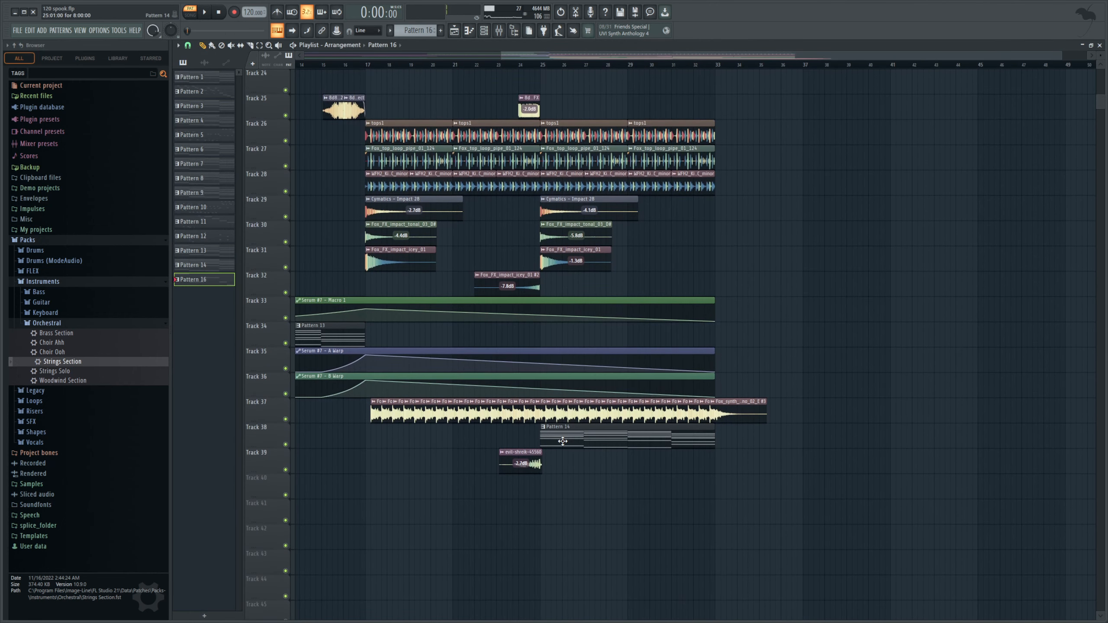
Fill the Strings Section part in Pattern 16 with the Pattern 14 chords plus a high melody, and play it back
{"action": "double_click", "coordinate": [562, 441]}
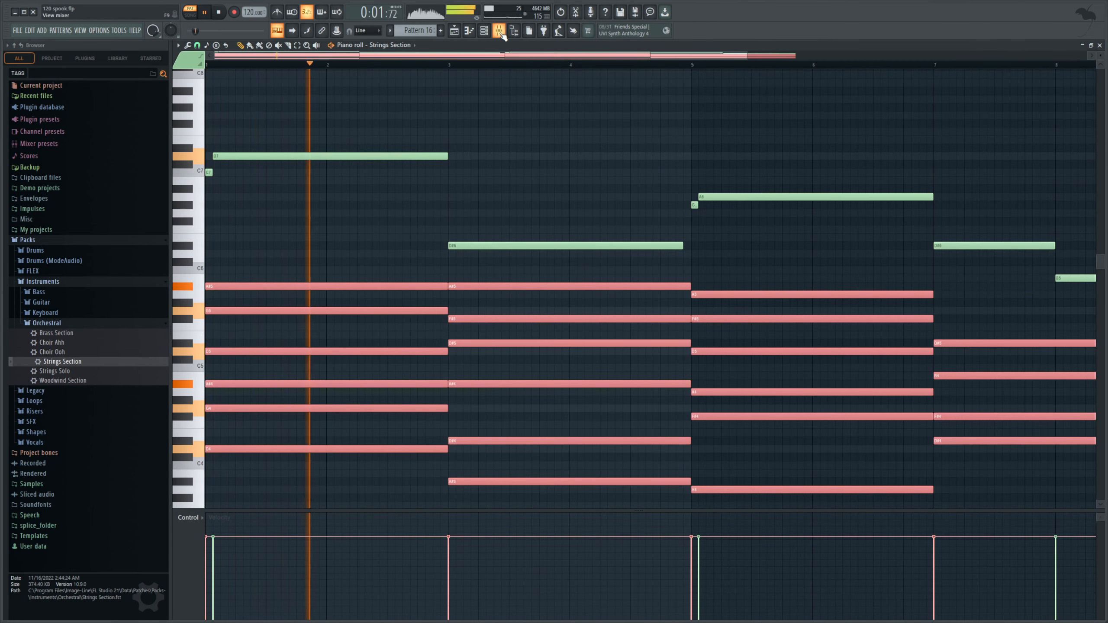
{"action": "key", "text": "F9"}
{"action": "left_click", "coordinate": [484, 38]}
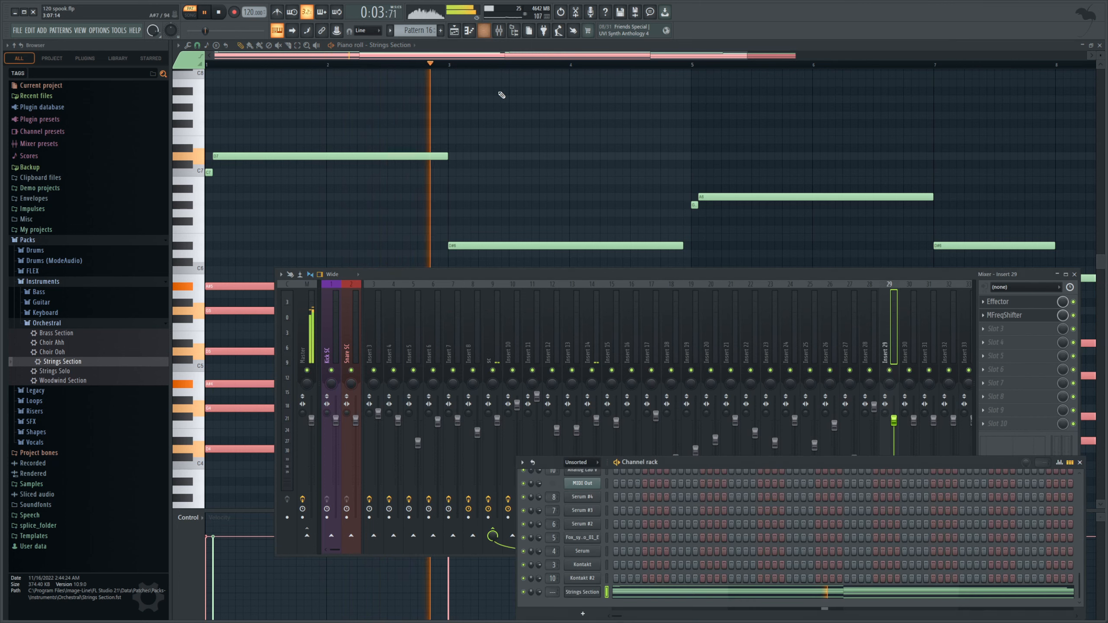
{"action": "key", "text": "space"}
{"action": "key", "text": "F7"}
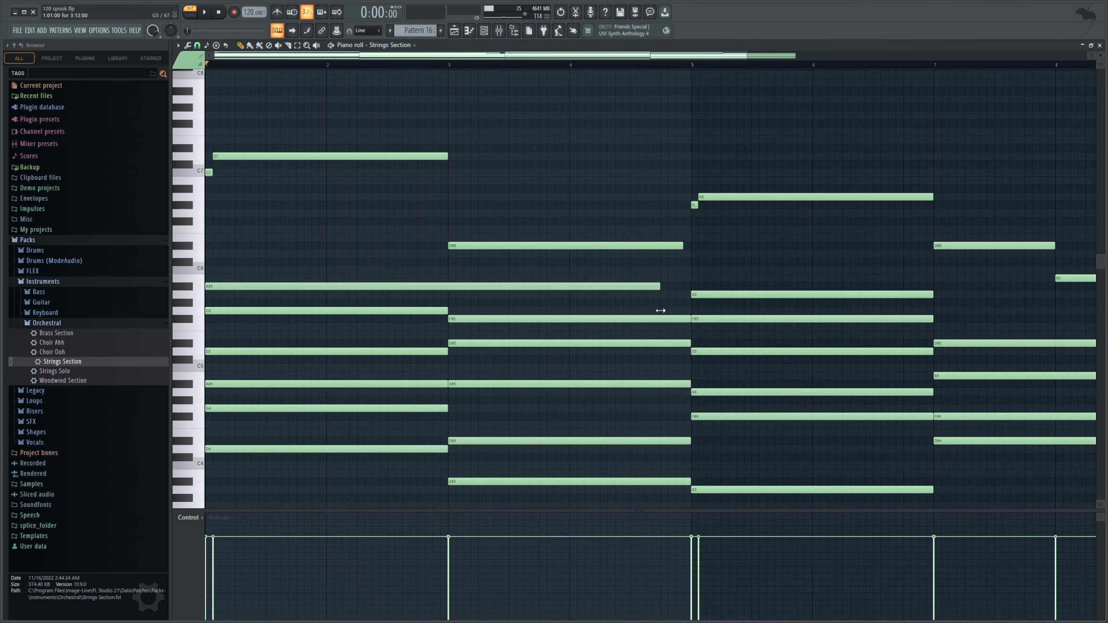
Merge repeated string chord notes into sustained ones by deleting the second A#4 at bar 3 and the F#5 at bar 5
{"action": "scroll", "coordinate": [668, 329], "scroll_direction": "down", "scroll_amount": 1}
{"action": "right_click", "coordinate": [481, 360], "text": "alt"}
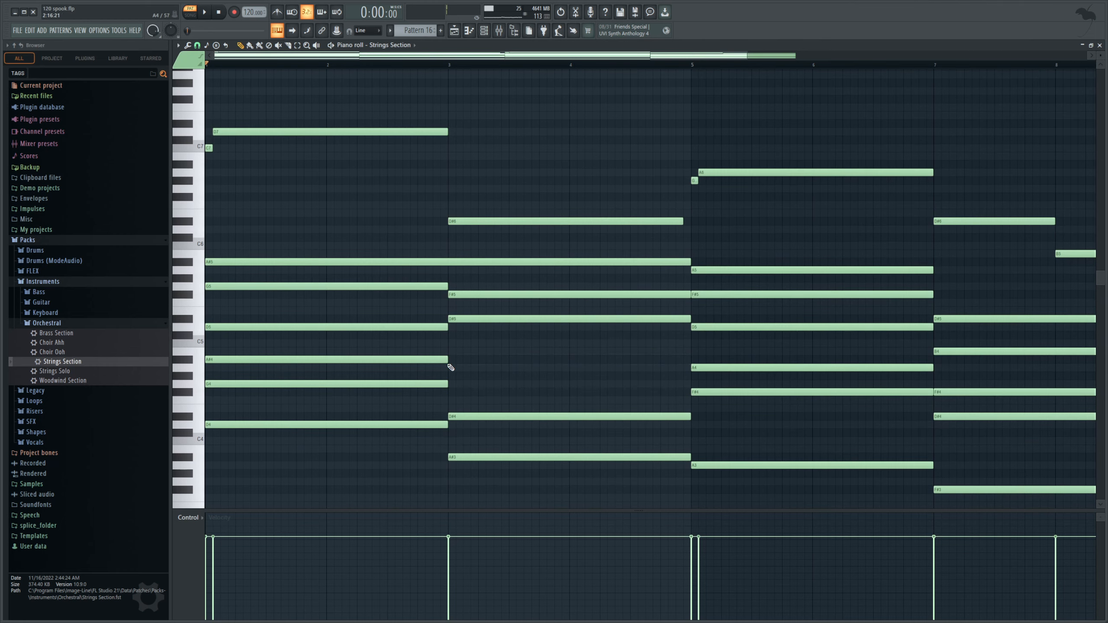
{"action": "right_click", "coordinate": [703, 295], "text": "alt"}
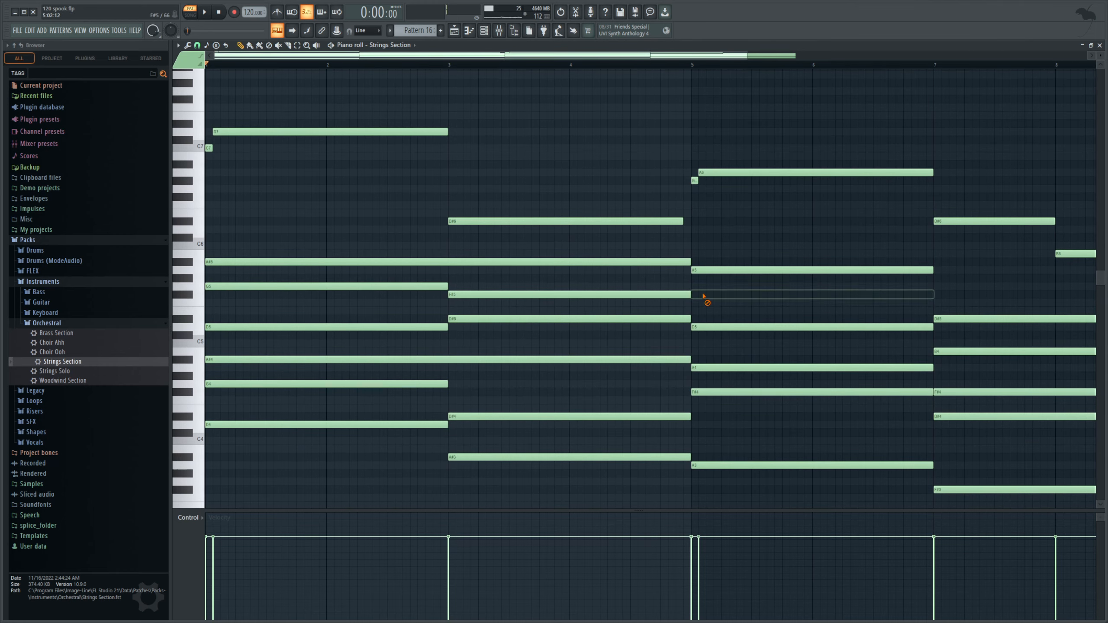
Place Pattern 16 on Track 40 at bar 25 and process the strings on Insert 30 with Fruity Reeverb 2, OTT and FabFilter Pro-Q 3
{"action": "key", "text": "F5"}
{"action": "key", "text": "F9"}
{"action": "key", "text": "space"}
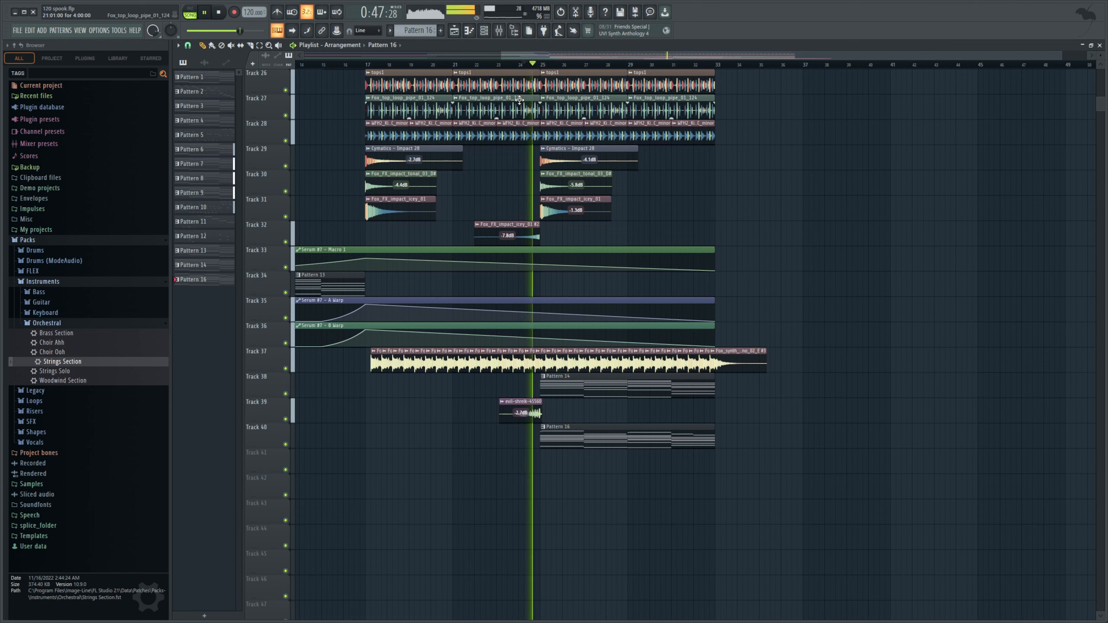
{"action": "left_click", "coordinate": [499, 34]}
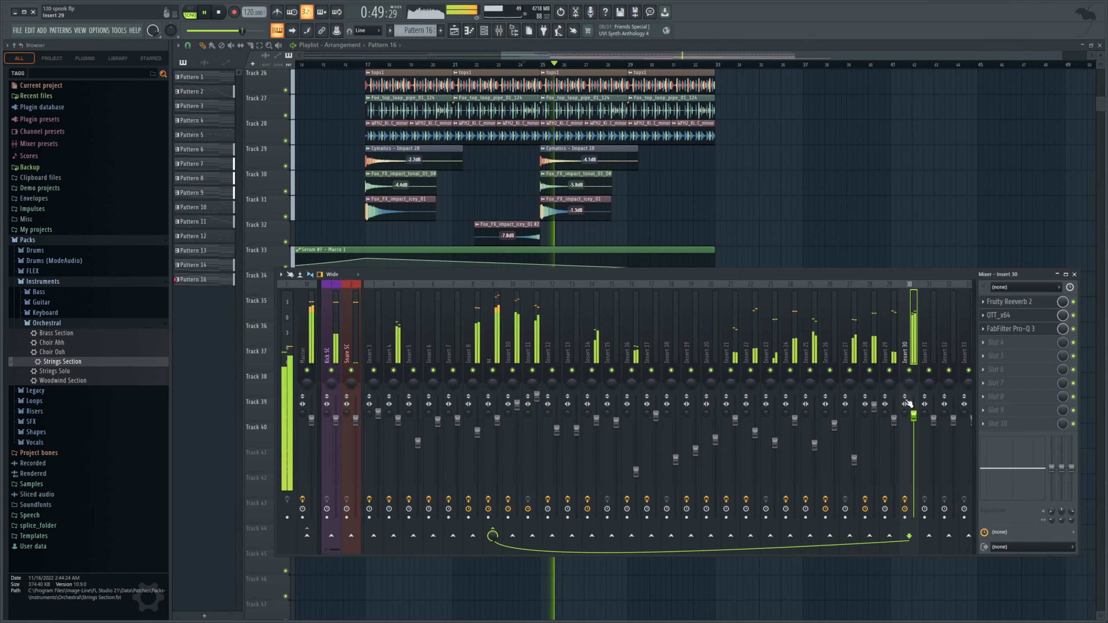
{"action": "key", "text": "F9"}
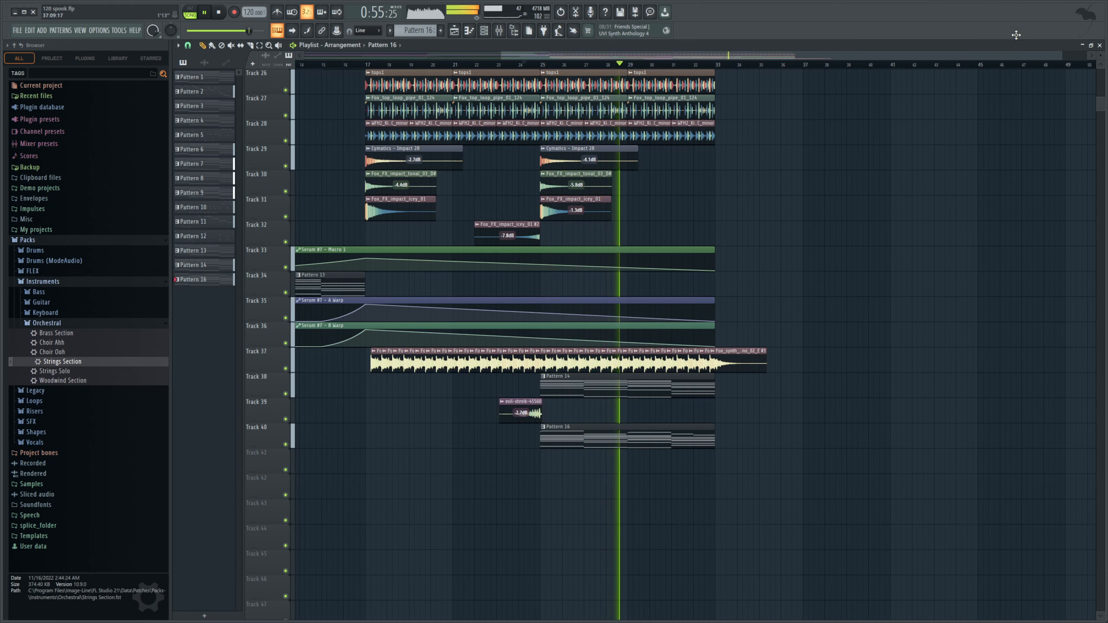
Listen to the drop with the strings layer up to bar 32 and set the playback position to bar 33
{"action": "scroll", "coordinate": [928, 300], "scroll_direction": "down", "scroll_amount": 1}
{"action": "scroll", "coordinate": [909, 324], "scroll_direction": "up", "scroll_amount": 5}
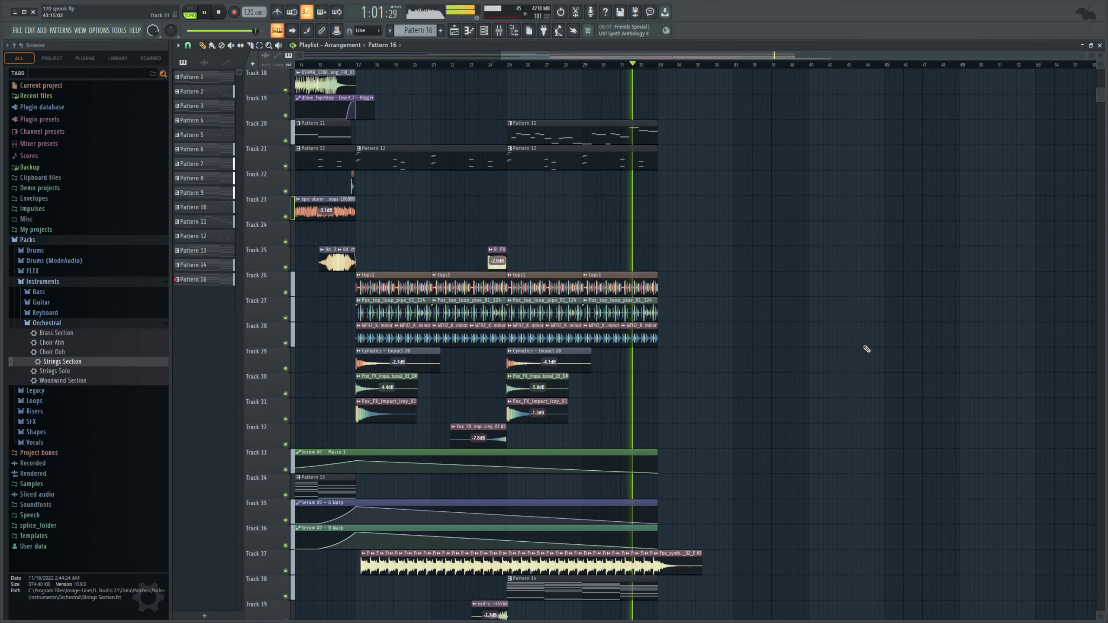
{"action": "key", "text": "space"}
{"action": "scroll", "coordinate": [686, 286], "scroll_direction": "down", "scroll_amount": 5}
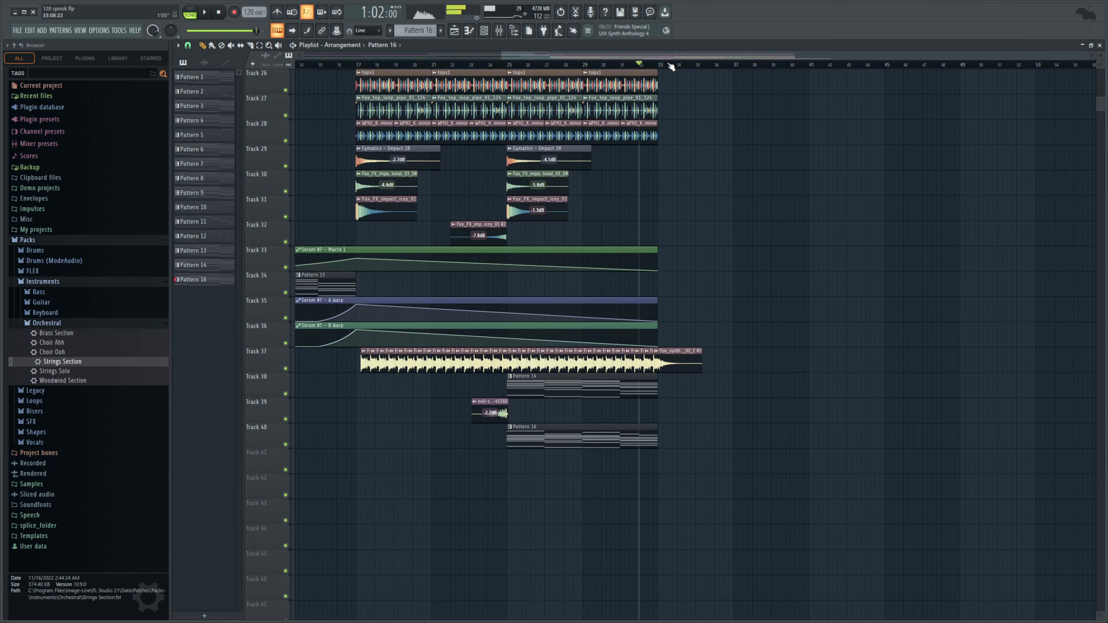
{"action": "left_click", "coordinate": [662, 63]}
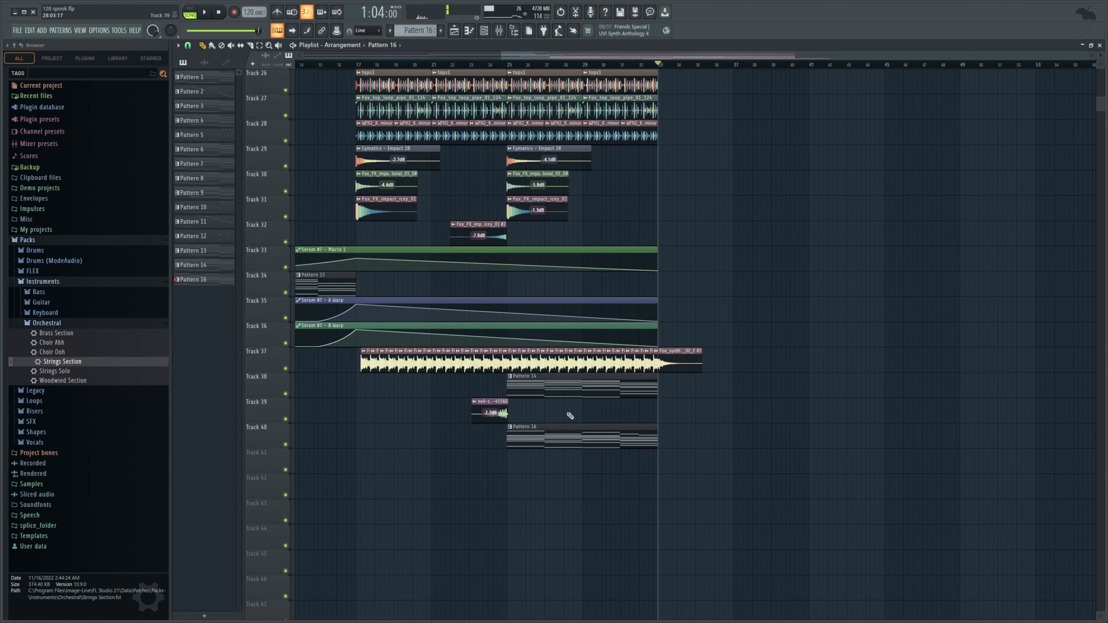
Load the Ensoniq-VFX-SD-Steel-Drum-C4 sample into the channel rack and open its piano roll
{"action": "left_click", "coordinate": [489, 31]}
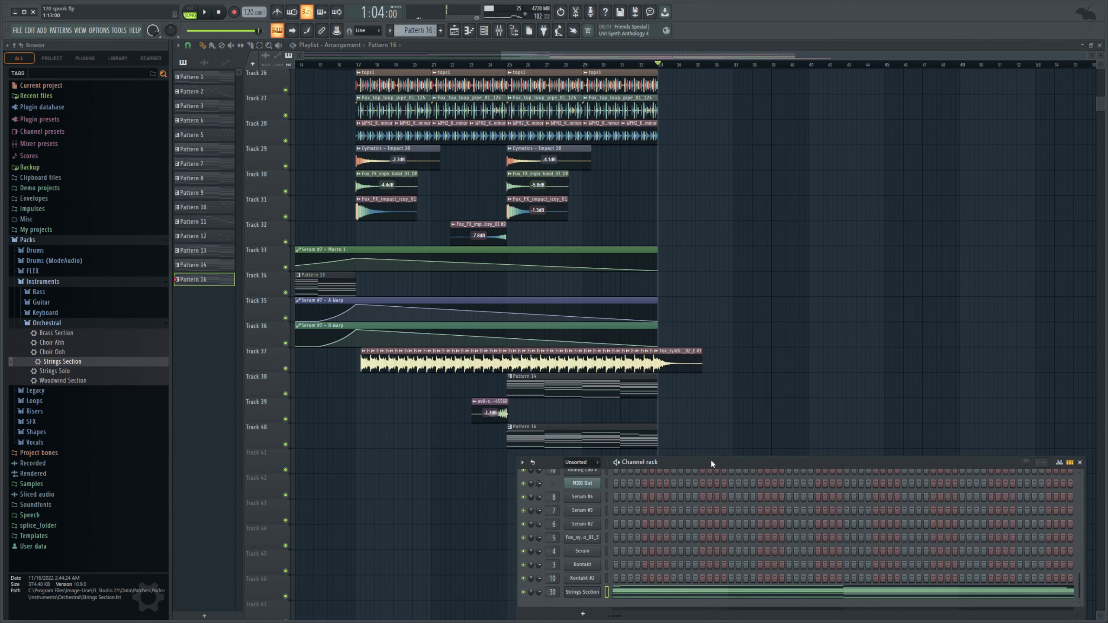
{"action": "left_click_drag", "start_coordinate": [709, 459], "coordinate": [636, 353]}
{"action": "scroll", "coordinate": [661, 444], "scroll_direction": "up", "scroll_amount": 3}
{"action": "scroll", "coordinate": [641, 450], "scroll_direction": "down", "scroll_amount": 3}
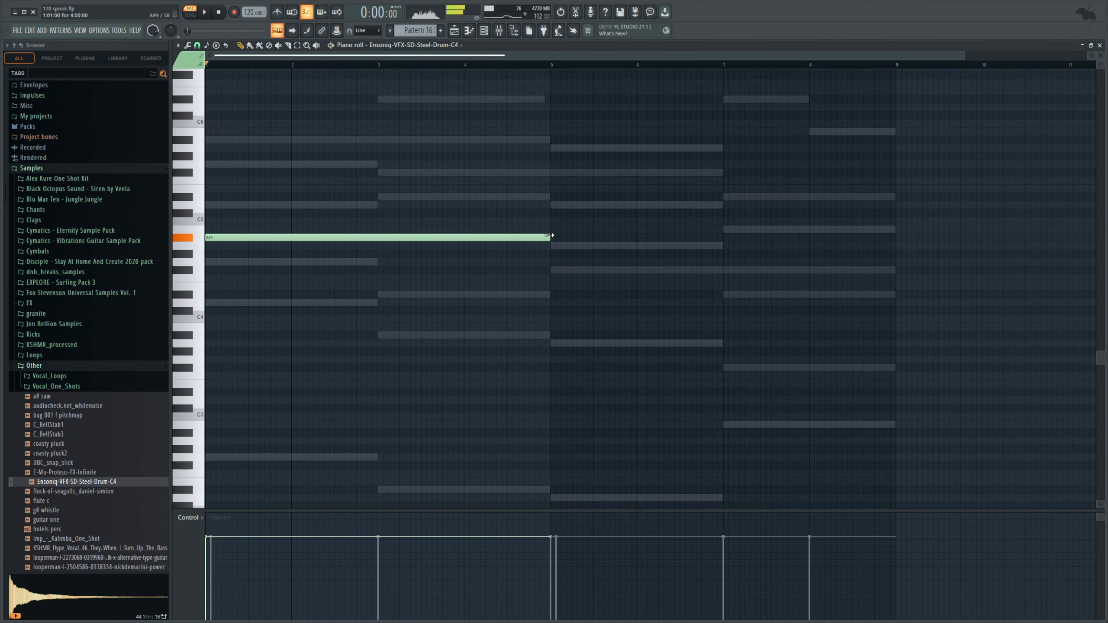
Write an eight-bar steel drum arpeggio of short notes following the ghosted string chords, and route the channel to Insert 31
{"action": "left_click_drag", "start_coordinate": [550, 237], "coordinate": [227, 238]}
{"action": "key", "text": "space"}
{"action": "left_click", "coordinate": [228, 172]}
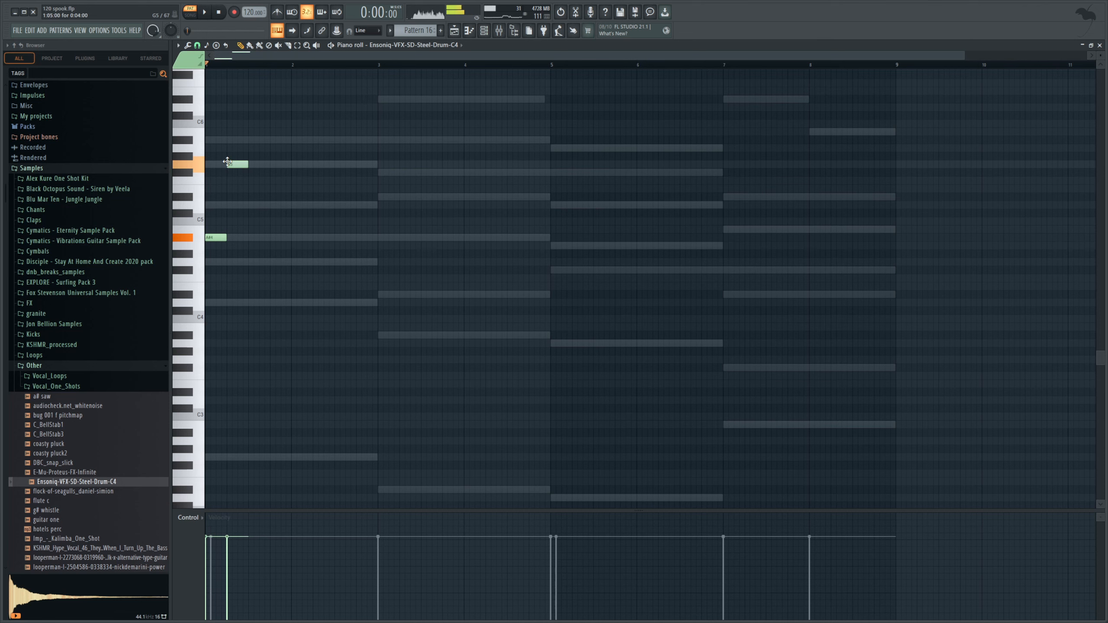
{"action": "left_click_drag", "start_coordinate": [897, 69], "coordinate": [643, 141]}
{"action": "scroll", "coordinate": [348, 165], "scroll_direction": "up", "scroll_amount": 1}
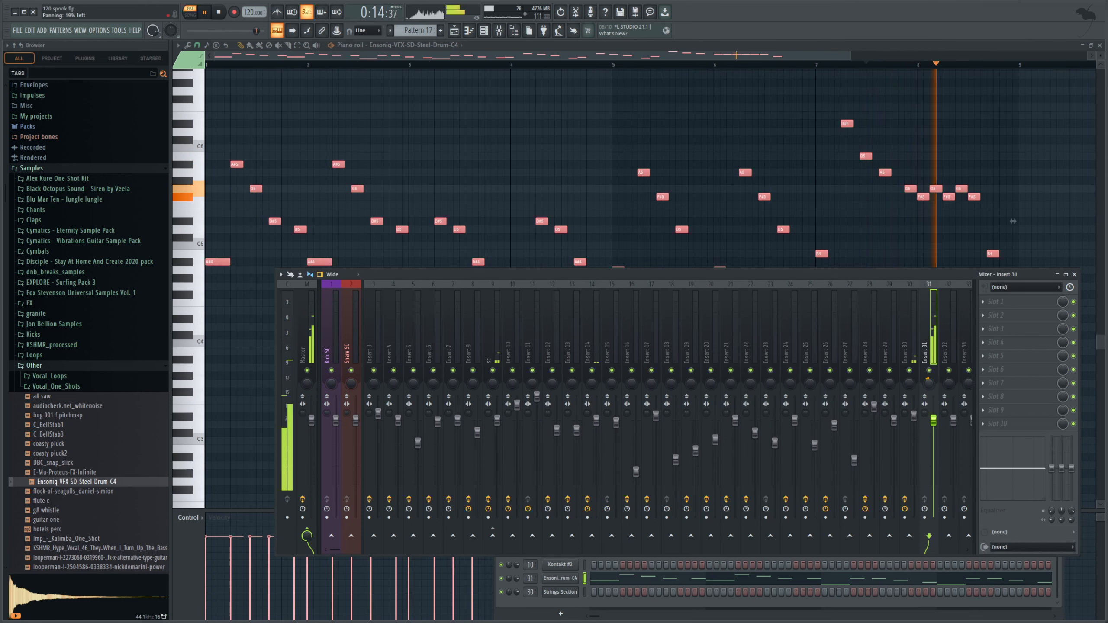
Add Disperser, Gain Reduction and FabFilter Pro-Q 3 to the steel drum's effect chain on Insert 31
{"action": "left_click", "coordinate": [997, 302]}
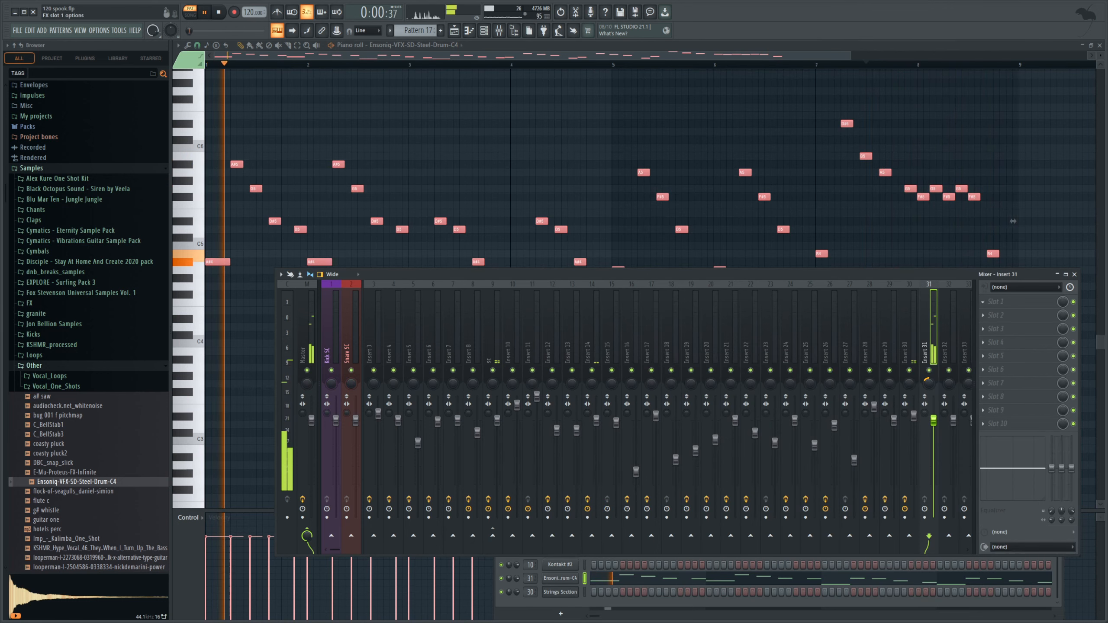
{"action": "left_click", "coordinate": [805, 178]}
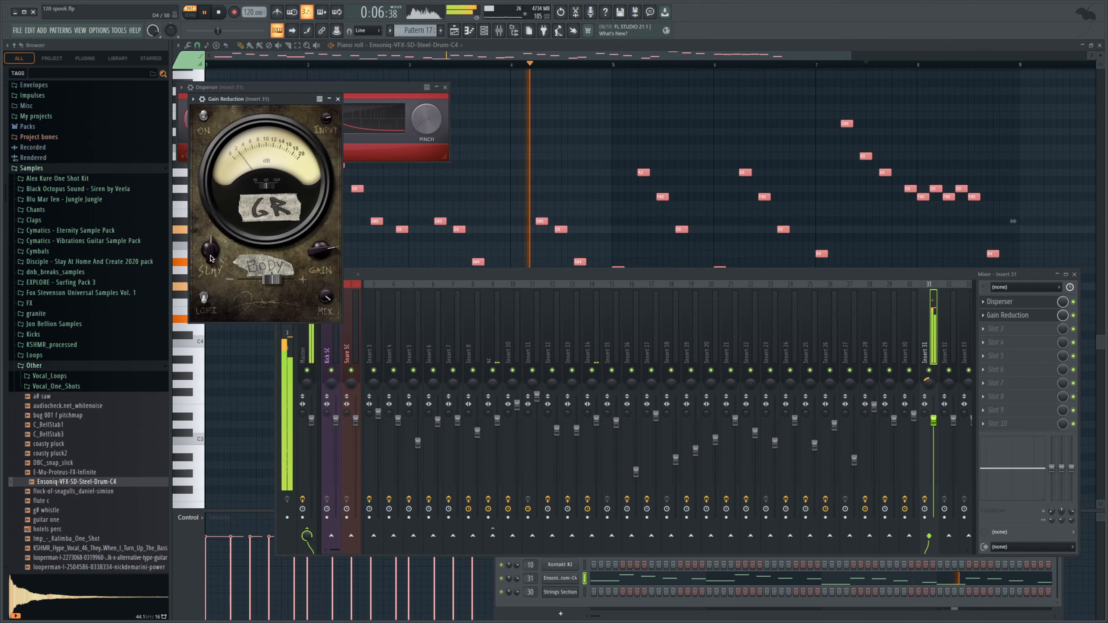
{"action": "left_click", "coordinate": [1004, 329]}
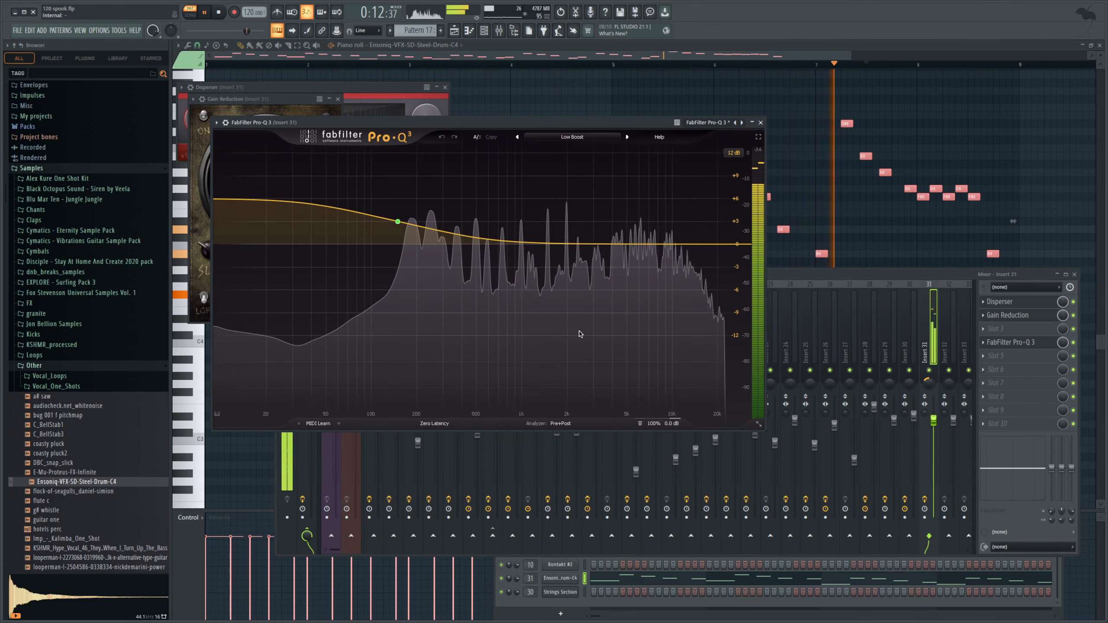
Load Pro-Q 3's Low Cut preset, set the cut to about 192 Hz at 30 dB/oct, and add a high cut near 13 kHz
{"action": "left_click", "coordinate": [551, 139]}
{"action": "left_click", "coordinate": [561, 340]}
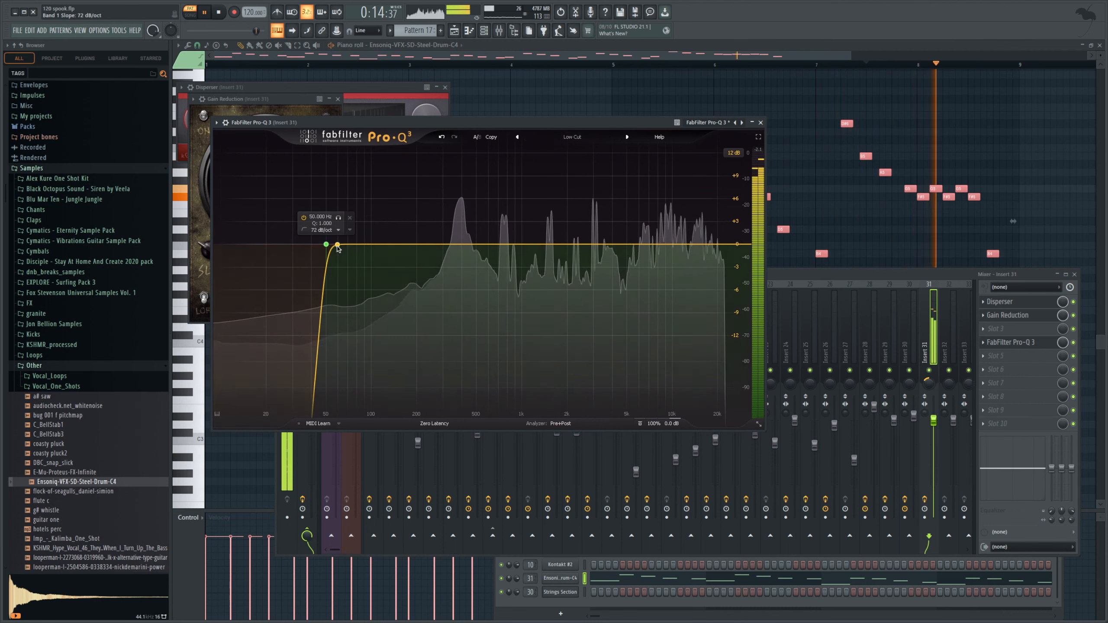
{"action": "scroll", "coordinate": [327, 245], "scroll_direction": "down", "scroll_amount": 3}
{"action": "left_click_drag", "start_coordinate": [326, 245], "coordinate": [413, 257]}
{"action": "key", "text": "space"}
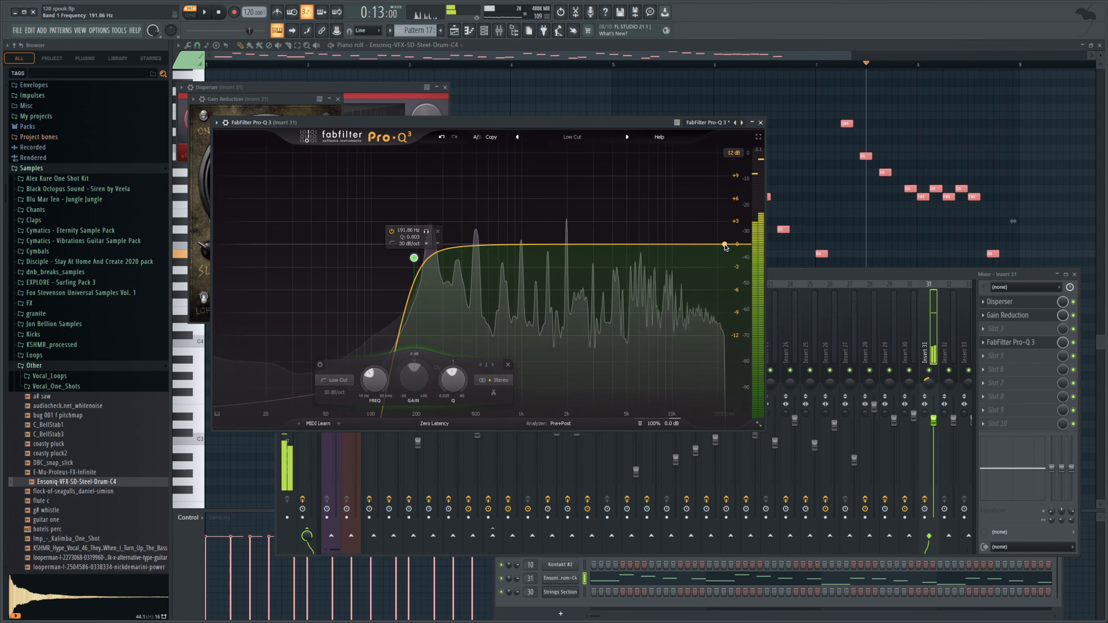
{"action": "left_click_drag", "start_coordinate": [725, 247], "coordinate": [693, 244]}
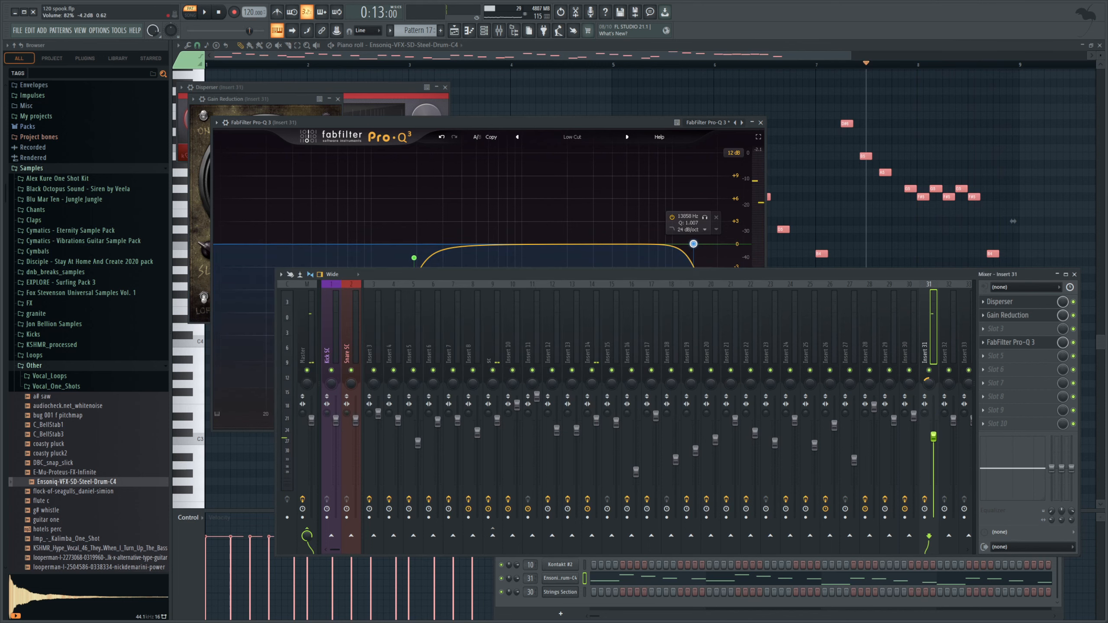
Place the steel drum Pattern 17 on Track 41 at bar 33 and a copy of Pattern 16 above it on Track 40
{"action": "left_click", "coordinate": [454, 30]}
{"action": "scroll", "coordinate": [567, 262], "scroll_direction": "down", "scroll_amount": 5}
{"action": "left_click", "coordinate": [752, 343]}
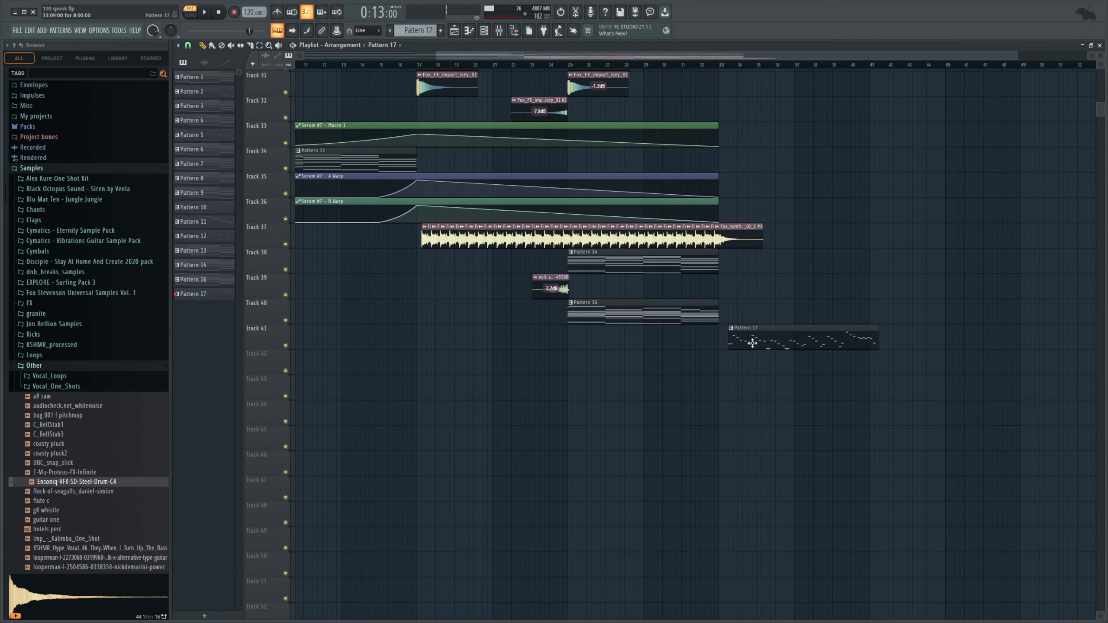
{"action": "left_click", "coordinate": [712, 321]}
{"action": "left_click", "coordinate": [723, 307]}
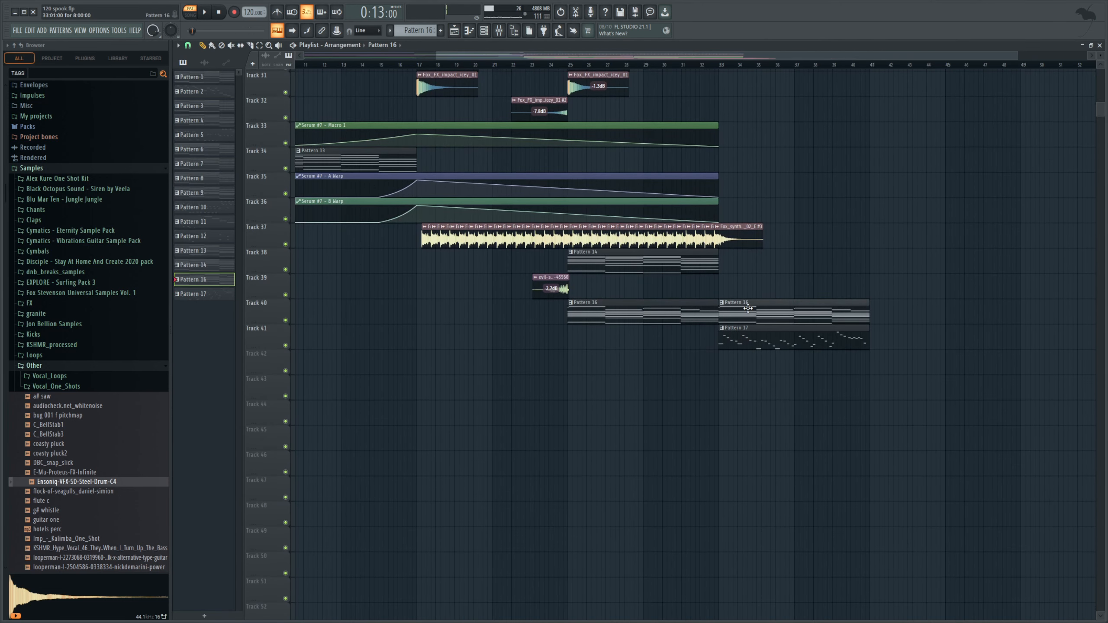
Play from bar 33, raise the Insert 31 fader and lower the steel drum's Pro-Q 3 low cut to about 109 Hz
{"action": "key", "text": "space"}
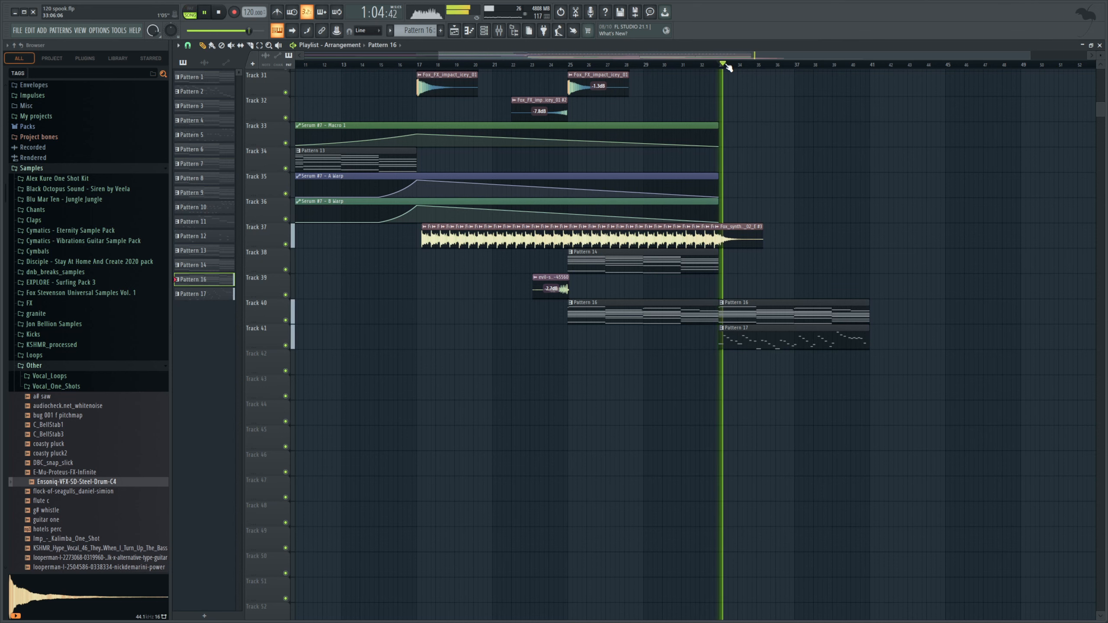
{"action": "left_click", "coordinate": [498, 34]}
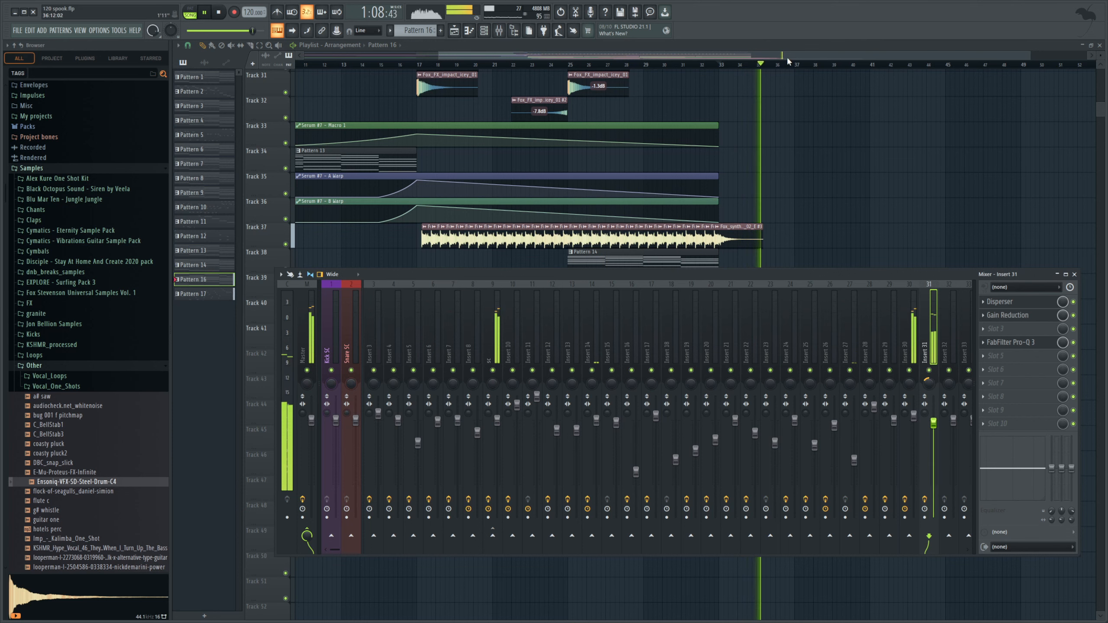
{"action": "left_click", "coordinate": [499, 33]}
{"action": "left_click", "coordinate": [498, 33]}
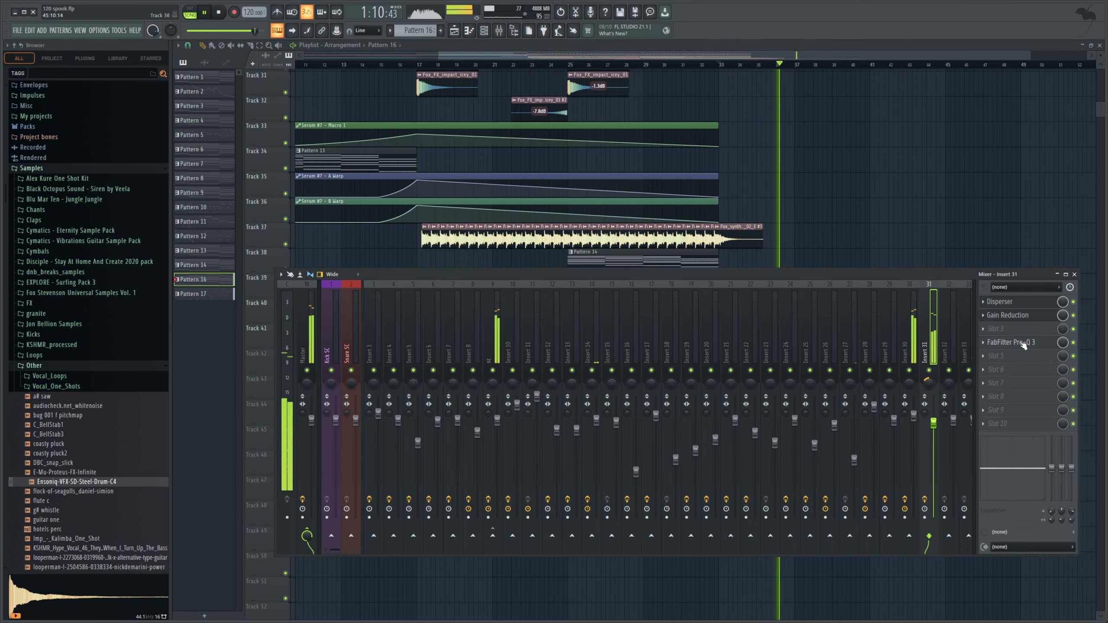
{"action": "left_click_drag", "start_coordinate": [413, 258], "coordinate": [377, 276]}
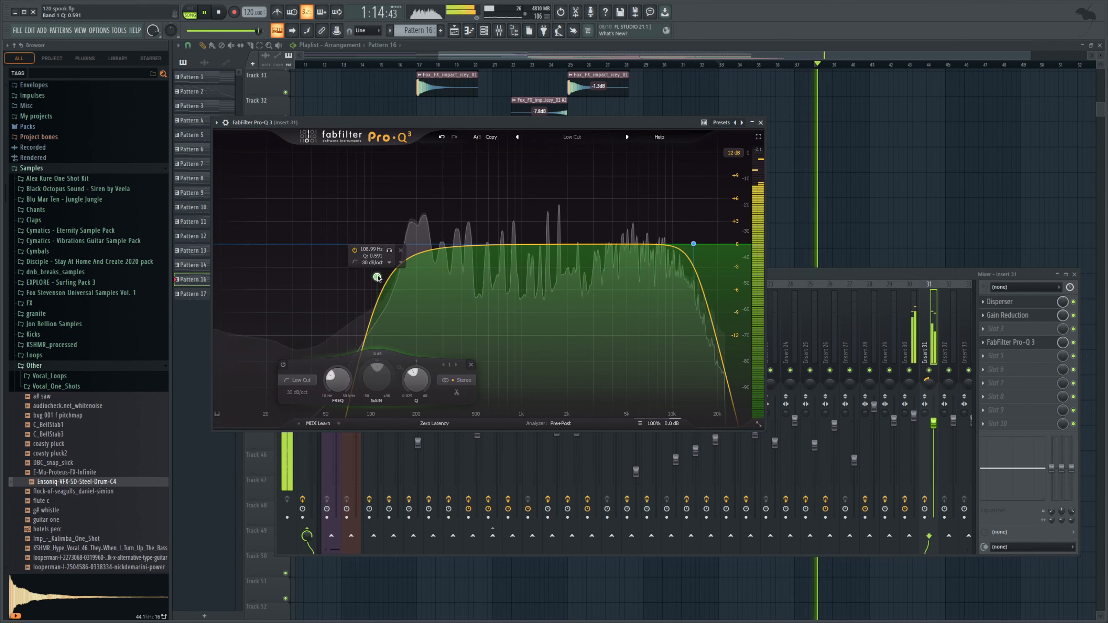
{"action": "right_click", "coordinate": [691, 77]}
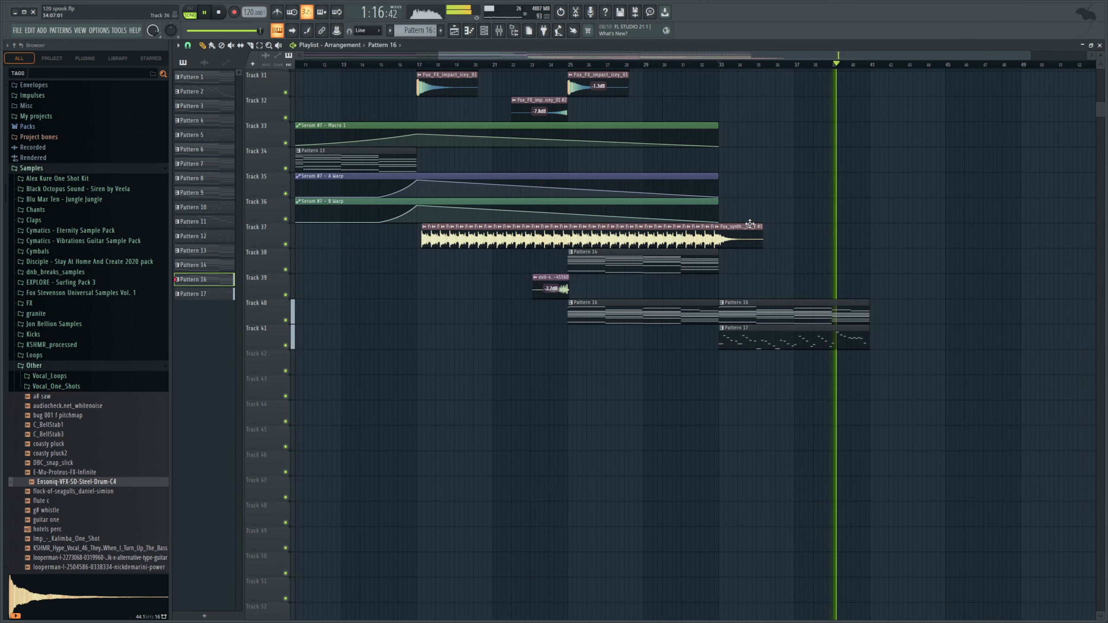
Repeat the Pattern 16 and Pattern 17 clips at bar 41 on Tracks 40 and 41
{"action": "scroll", "coordinate": [739, 262], "scroll_direction": "up", "scroll_amount": 2}
{"action": "left_click_drag", "start_coordinate": [1029, 56], "coordinate": [1097, 55]}
{"action": "left_click", "coordinate": [745, 395]}
{"action": "left_click", "coordinate": [758, 395]}
{"action": "left_click", "coordinate": [746, 369]}
{"action": "key", "text": "space"}
{"action": "left_click", "coordinate": [758, 366]}
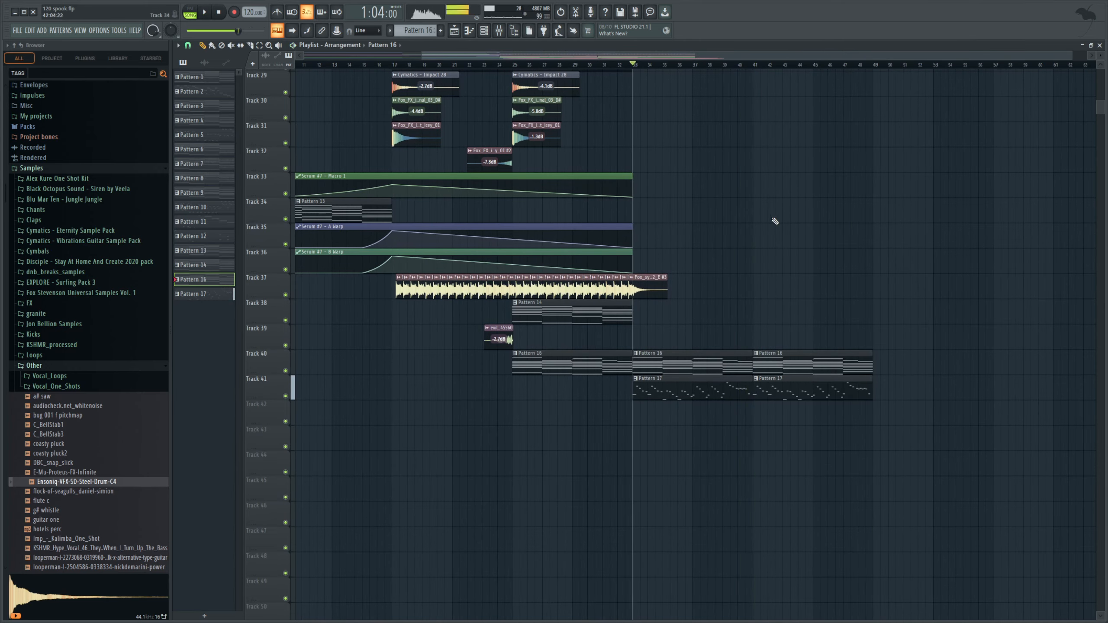
Place a copy of Pattern 11 on Track 20 at bar 41 and play the arrangement from there
{"action": "left_click_drag", "start_coordinate": [761, 56], "coordinate": [640, 83]}
{"action": "scroll", "coordinate": [680, 238], "scroll_direction": "up", "scroll_amount": 13}
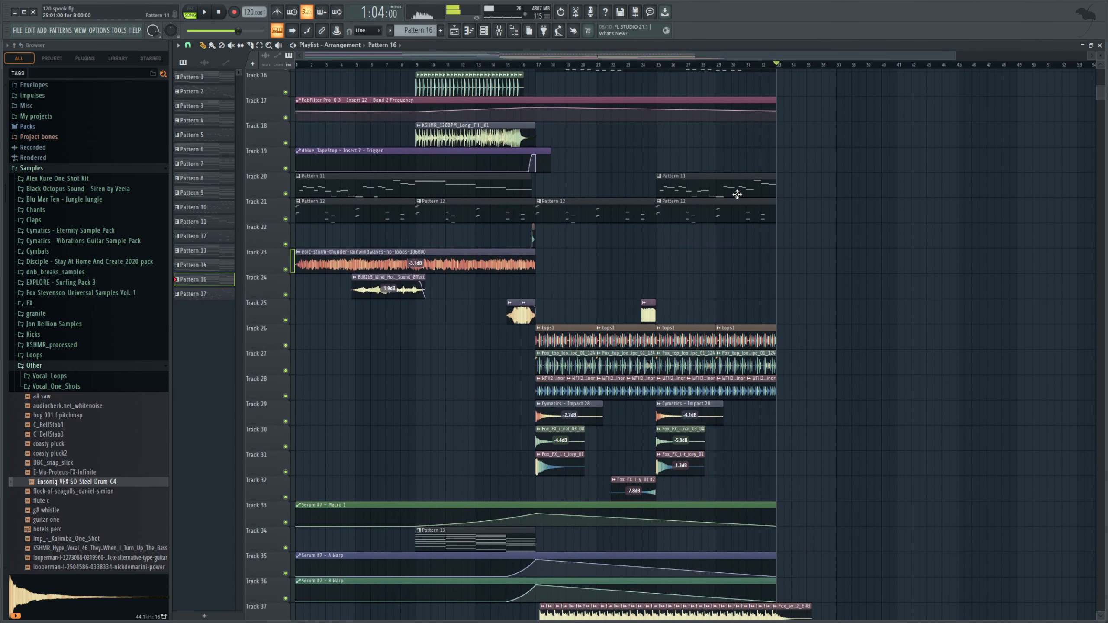
{"action": "scroll", "coordinate": [872, 192], "scroll_direction": "down", "scroll_amount": 6}
{"action": "scroll", "coordinate": [916, 180], "scroll_direction": "up", "scroll_amount": 4}
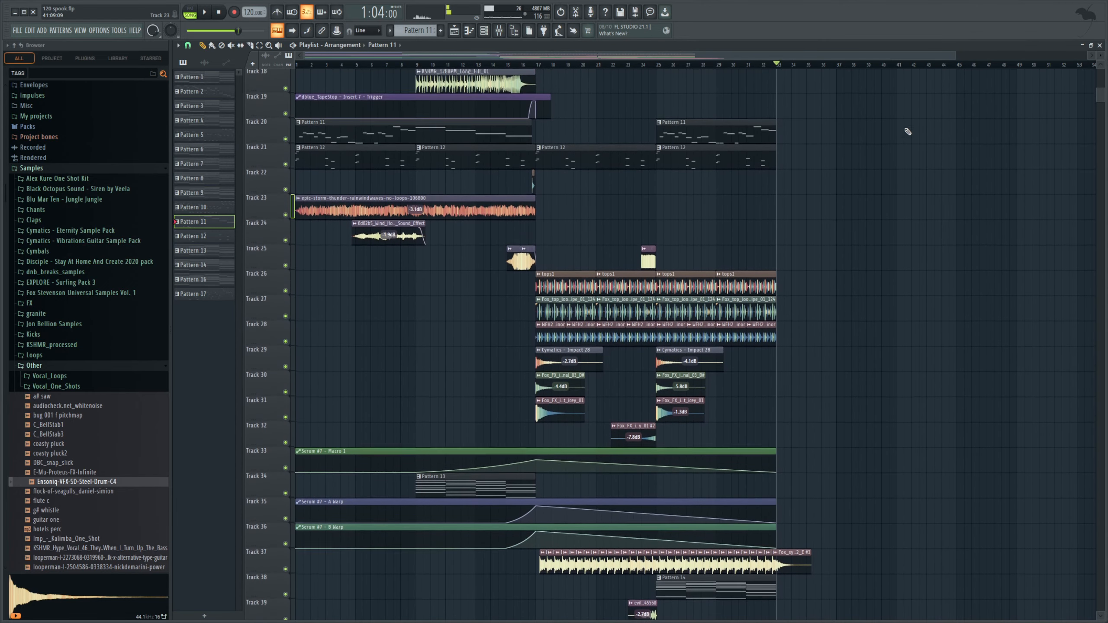
{"action": "left_click", "coordinate": [908, 143]}
{"action": "left_click", "coordinate": [900, 66]}
{"action": "key", "text": "space"}
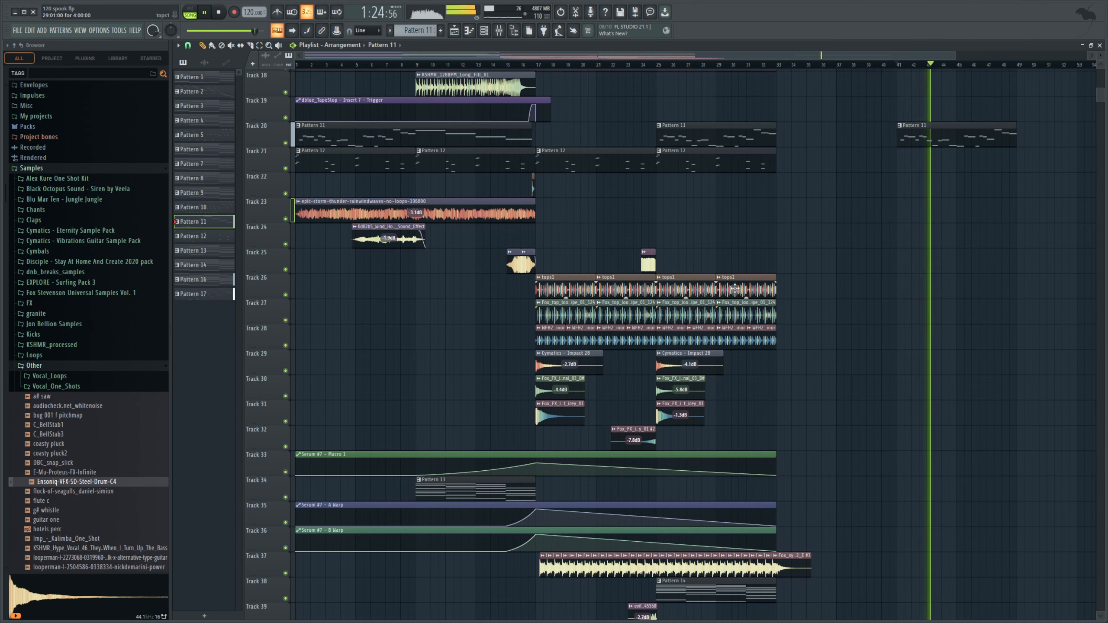
Place a pattern clip on Track 21 at bar 41 and return the playback position to bar 33
{"action": "scroll", "coordinate": [749, 289], "scroll_direction": "up", "scroll_amount": 4}
{"action": "key", "text": "space"}
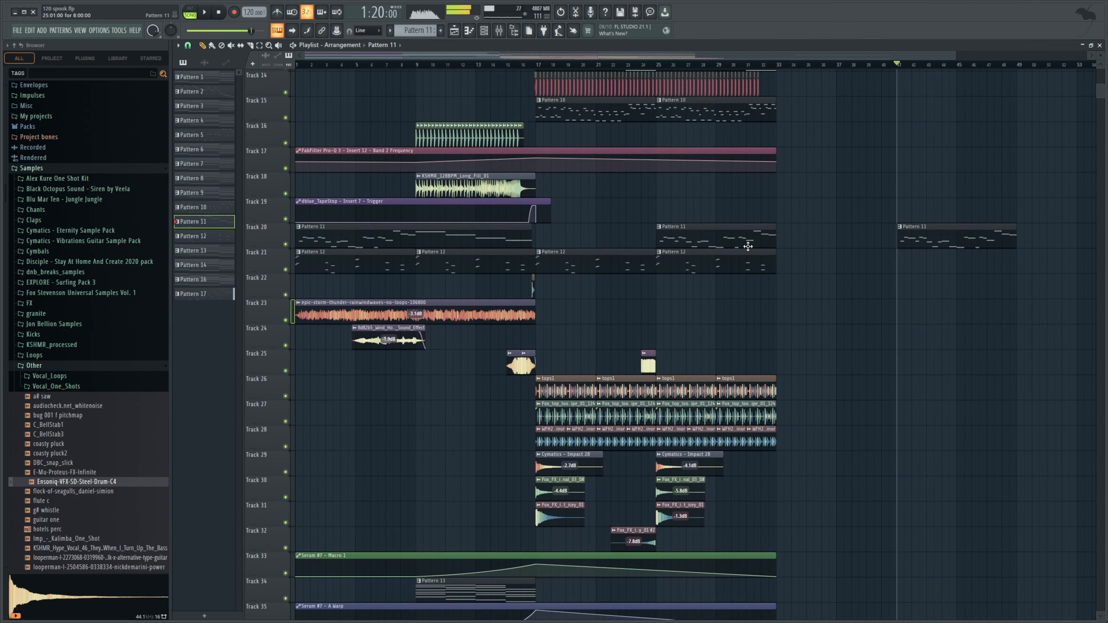
{"action": "left_click", "coordinate": [897, 273]}
{"action": "scroll", "coordinate": [782, 302], "scroll_direction": "up", "scroll_amount": 13}
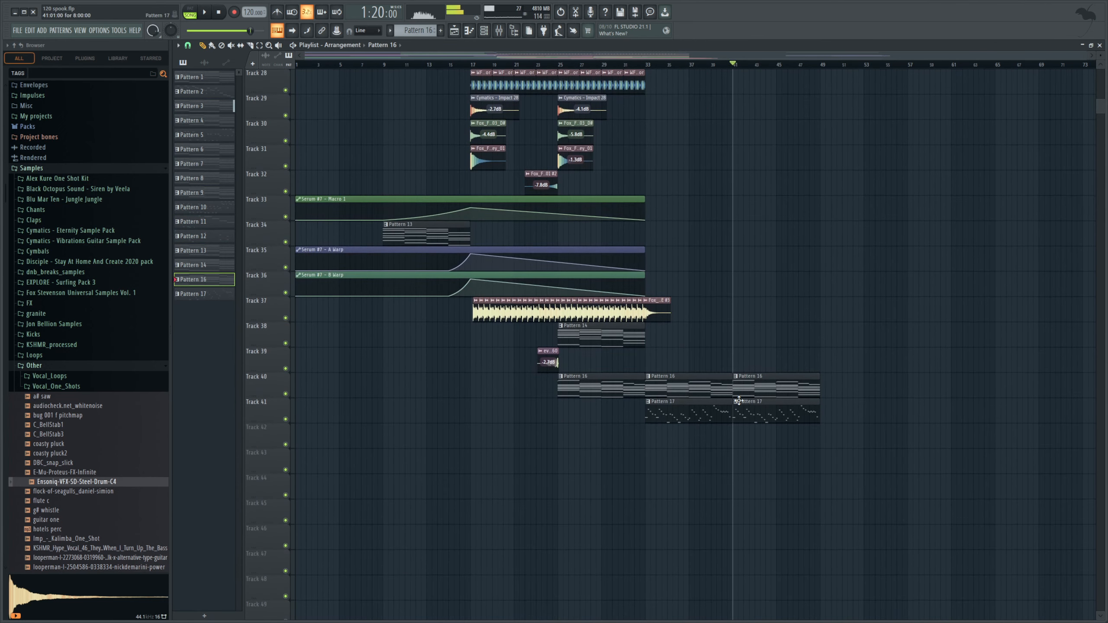
{"action": "left_click", "coordinate": [650, 65]}
{"action": "scroll", "coordinate": [750, 334], "scroll_direction": "up", "scroll_amount": 1}
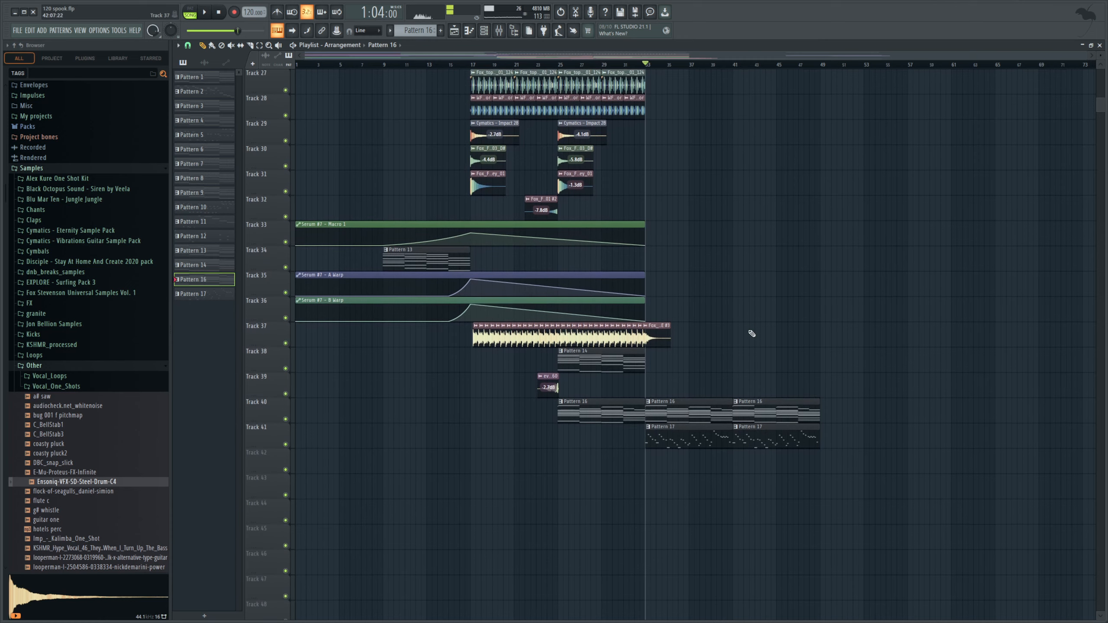
Select and copy the four lowest notes of the Strings Section part in Pattern 16
{"action": "scroll", "coordinate": [683, 389], "scroll_direction": "up", "scroll_amount": 4}
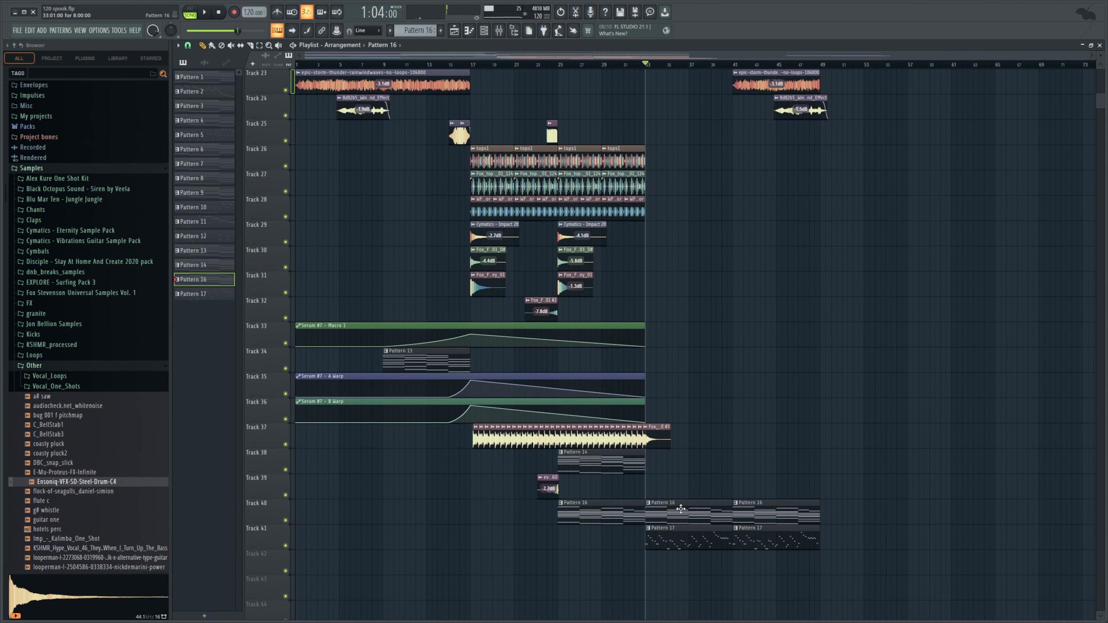
{"action": "left_click", "coordinate": [504, 32]}
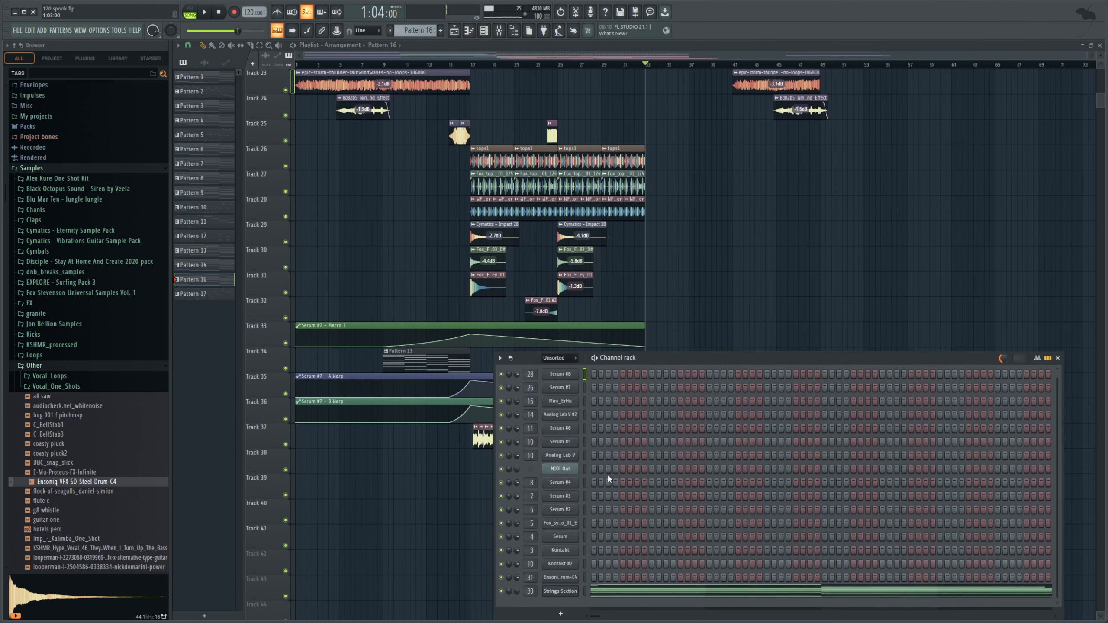
{"action": "key", "text": "F7"}
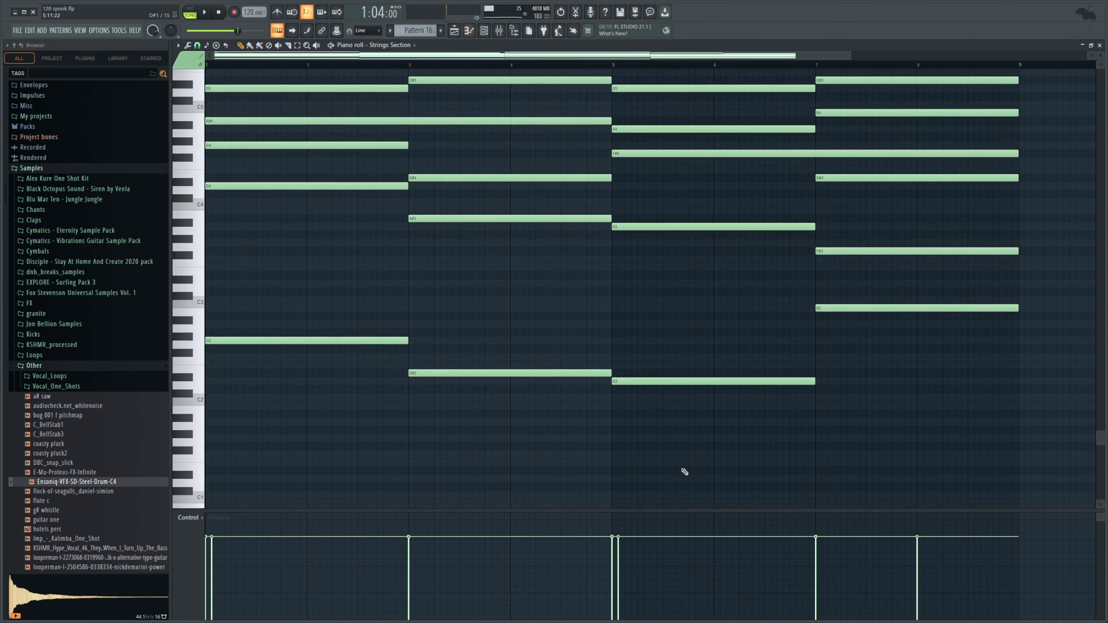
{"action": "left_click_drag", "start_coordinate": [983, 453], "coordinate": [184, 280]}
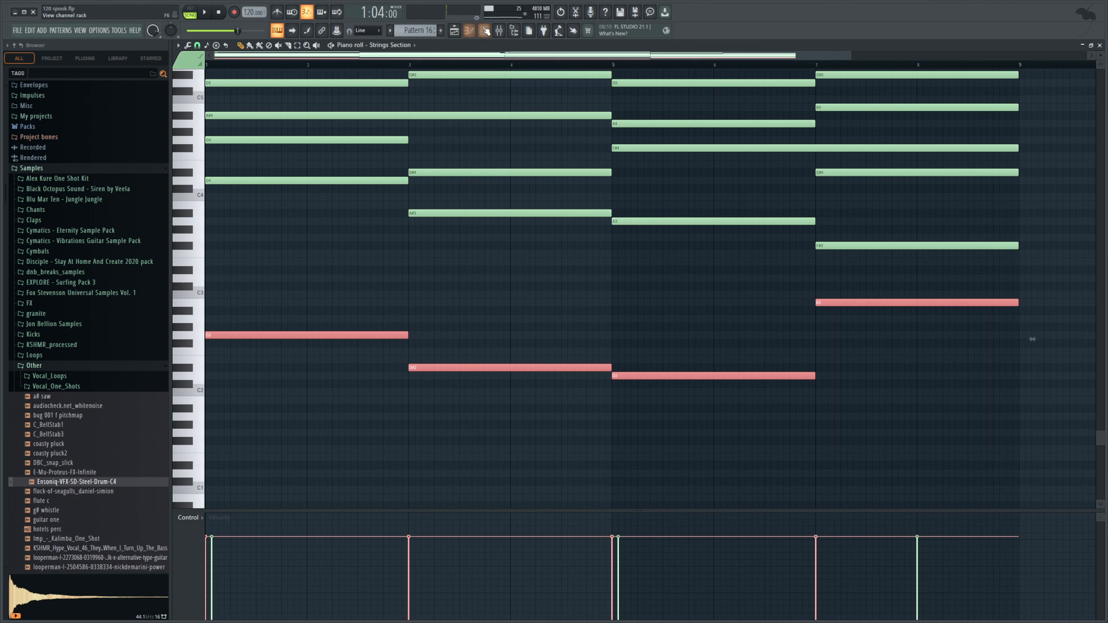
Create Pattern 18 with a new Serum channel and paste the copied low string notes into its piano roll
{"action": "key", "text": "F6"}
{"action": "key", "text": "F4"}
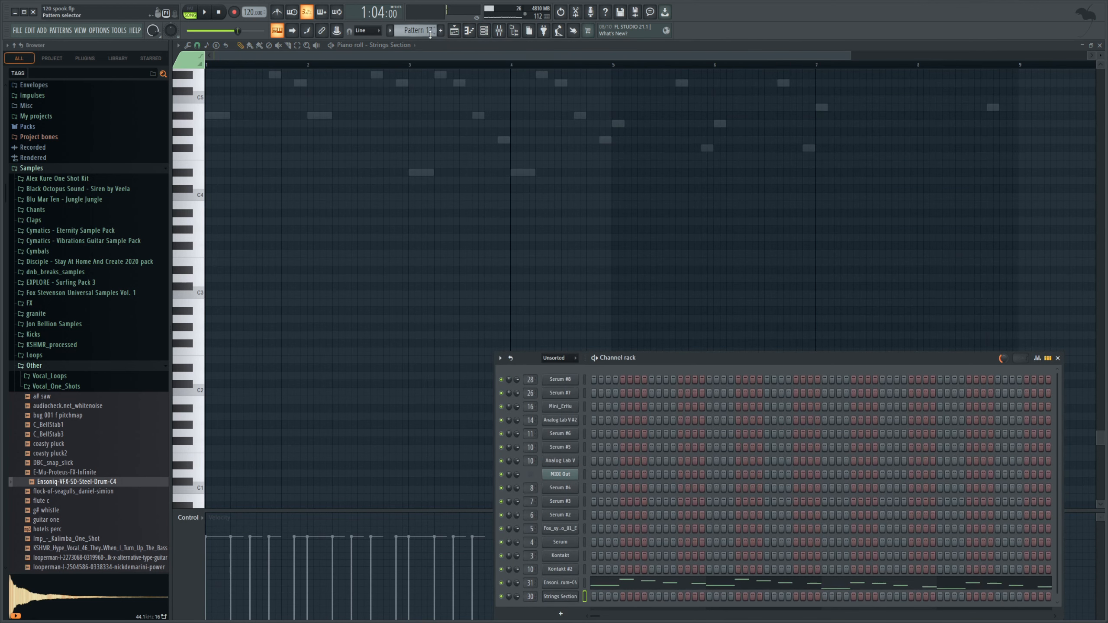
{"action": "scroll", "coordinate": [430, 33], "scroll_direction": "down", "scroll_amount": 1}
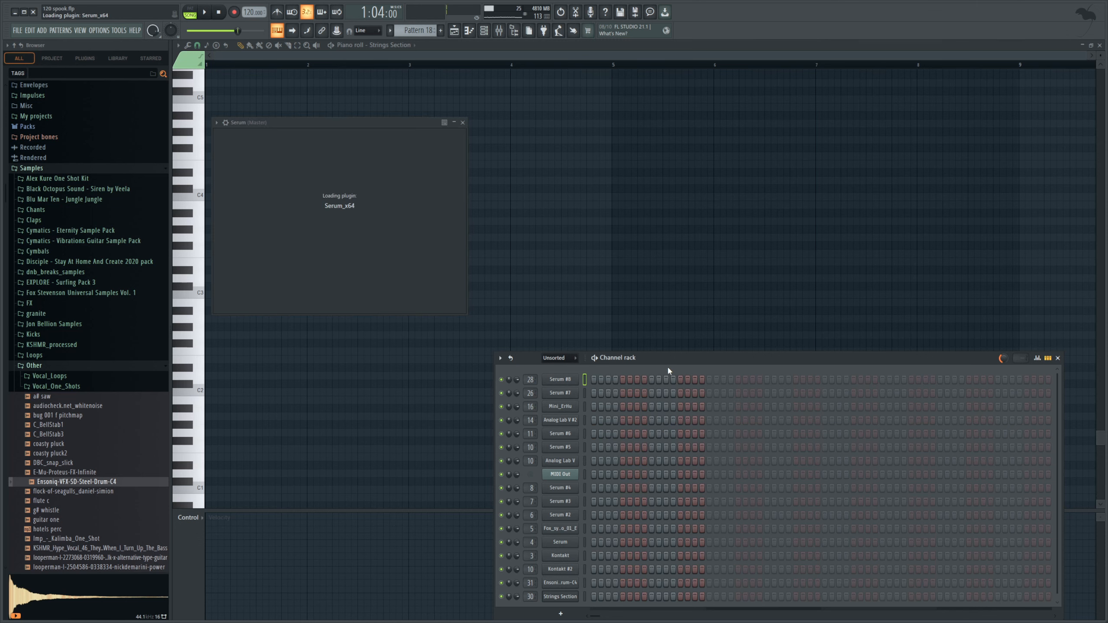
{"action": "left_click", "coordinate": [720, 369]}
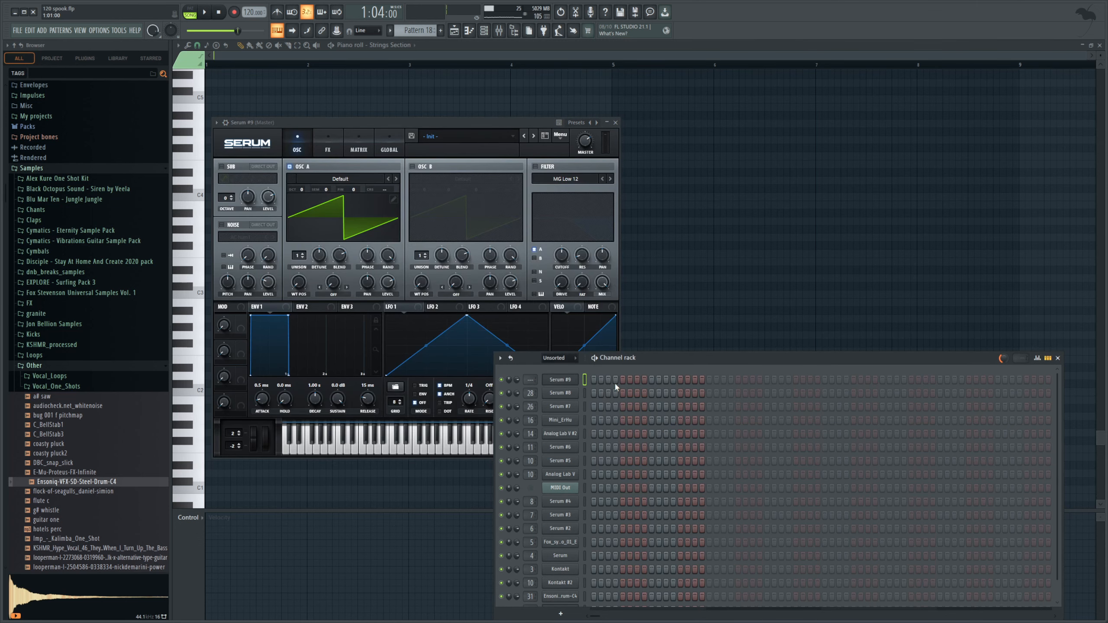
{"action": "key", "text": "F7"}
{"action": "key", "text": "ctrl+v"}
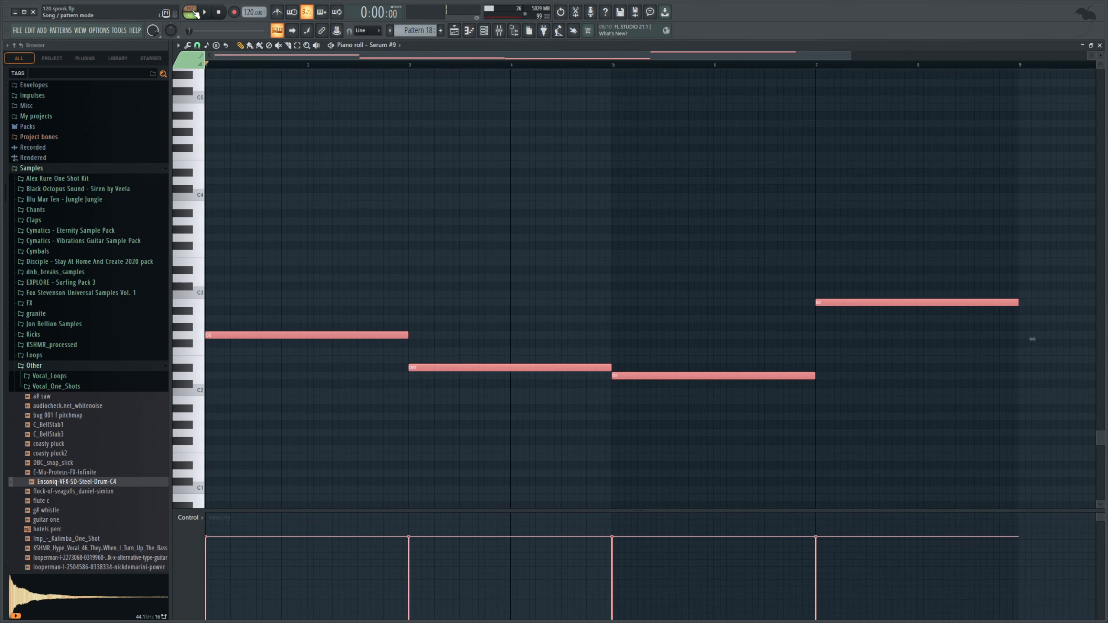
Audition Pattern 18 on its own and set Osc A of the new Serum to 10 unison voices
{"action": "left_click", "coordinate": [196, 14]}
{"action": "key", "text": "space"}
{"action": "key", "text": "space"}
{"action": "left_click", "coordinate": [483, 32]}
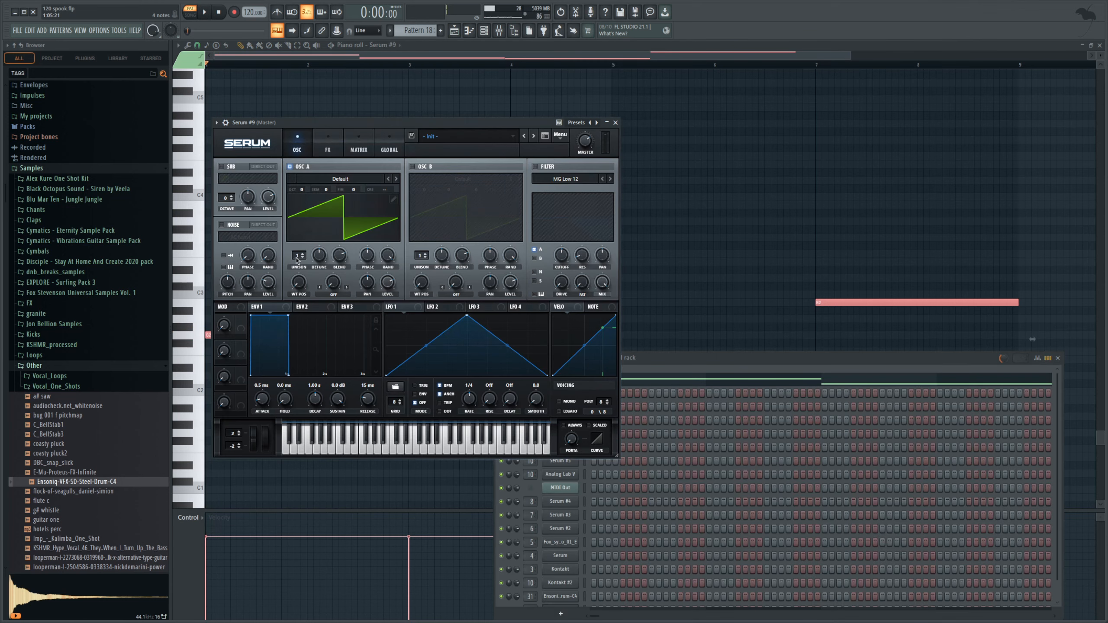
{"action": "left_click_drag", "start_coordinate": [298, 255], "coordinate": [297, 236]}
{"action": "key", "text": "space"}
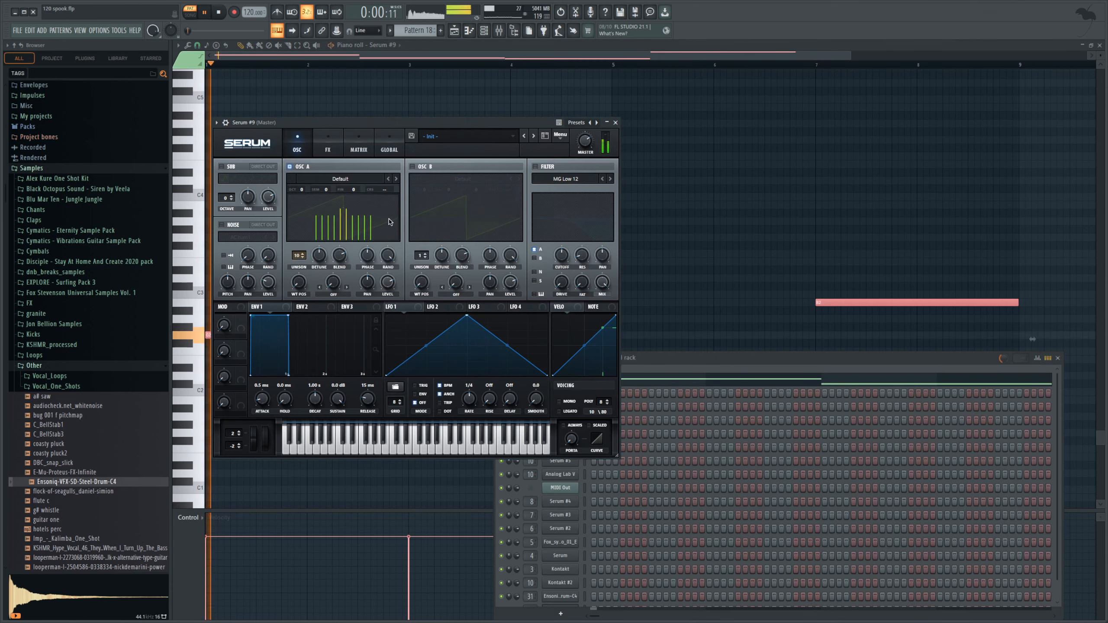
Remove the fundamental harmonic from Osc A's waveform in the wavetable editor while the pattern plays
{"action": "left_click", "coordinate": [394, 199]}
{"action": "left_click_drag", "start_coordinate": [348, 323], "coordinate": [355, 324]}
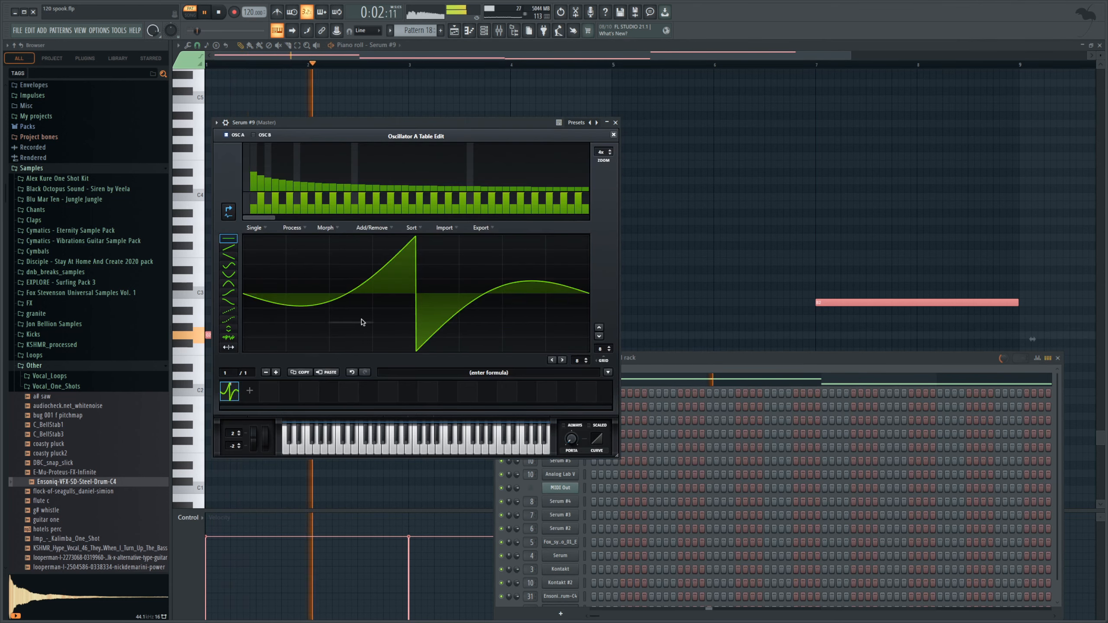
{"action": "left_click", "coordinate": [613, 135]}
{"action": "key", "text": "space"}
Enable Osc B with the Basic Shapes wavetable and lower its random phase to 4%
{"action": "left_click", "coordinate": [434, 169]}
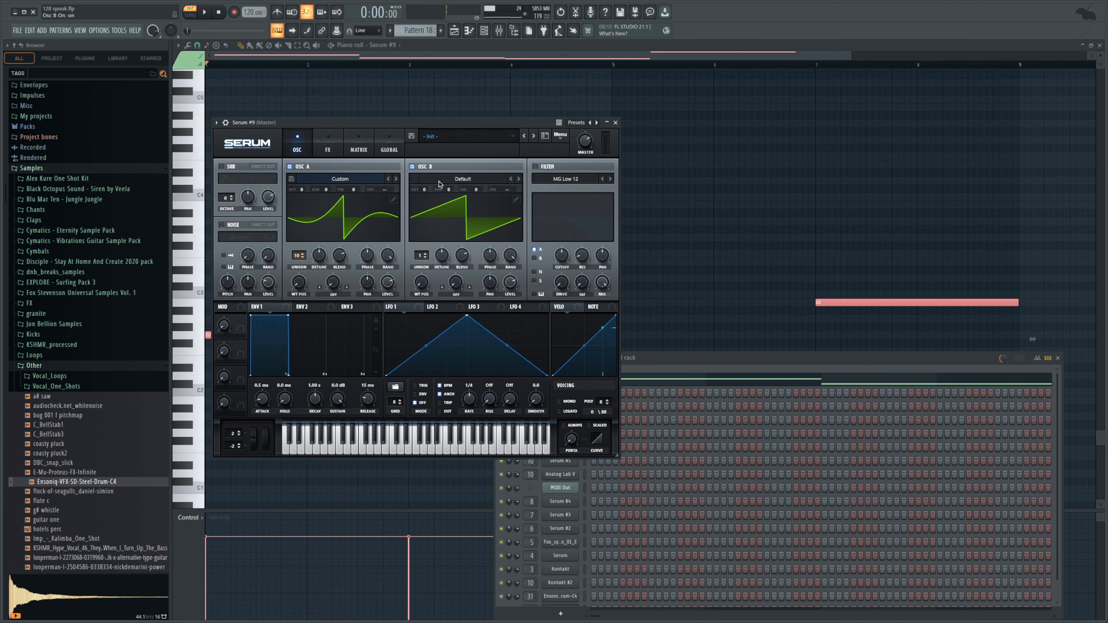
{"action": "left_click", "coordinate": [519, 179]}
{"action": "left_click_drag", "start_coordinate": [510, 256], "coordinate": [500, 313]}
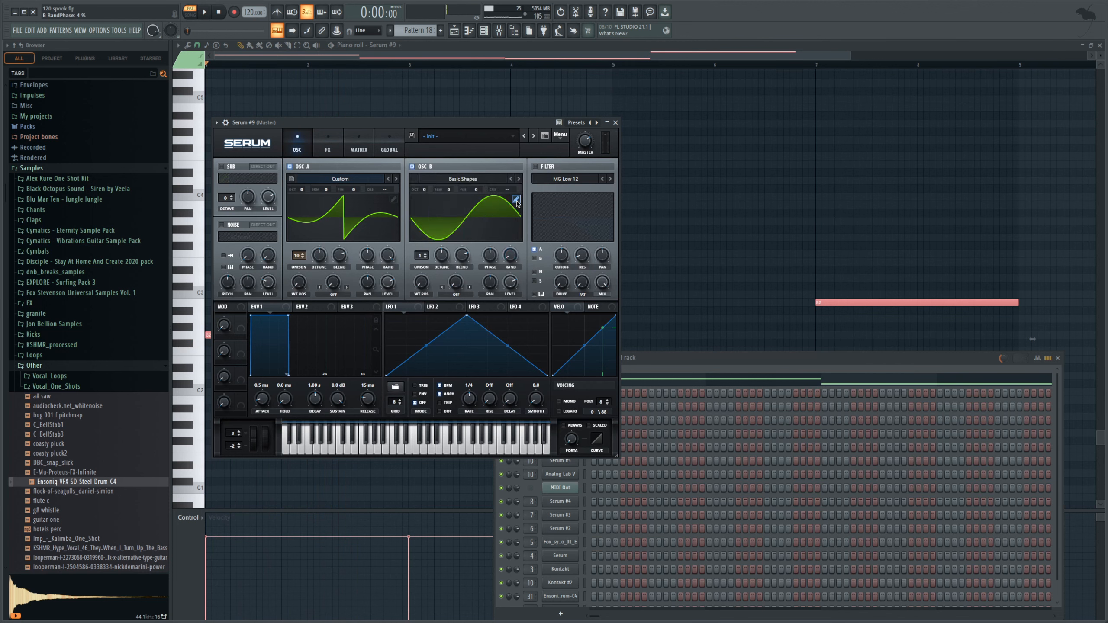
Add low upper harmonics to Osc B's sine, with bin 5 at 13%, and set its level to 82%
{"action": "left_click", "coordinate": [515, 200]}
{"action": "left_click_drag", "start_coordinate": [261, 185], "coordinate": [270, 189]}
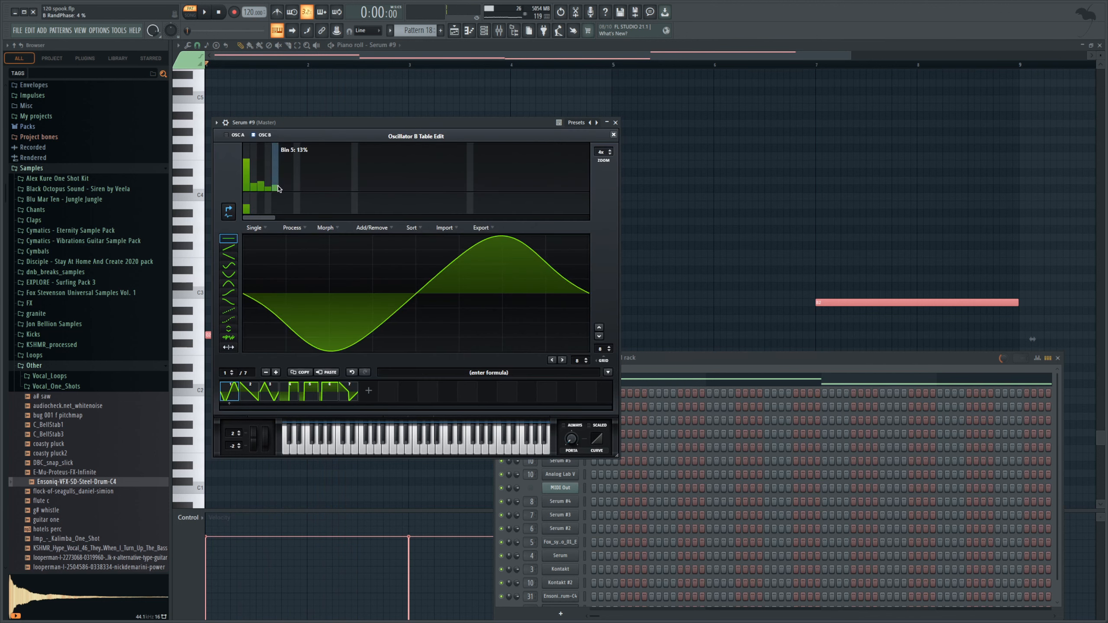
{"action": "left_click", "coordinate": [613, 134]}
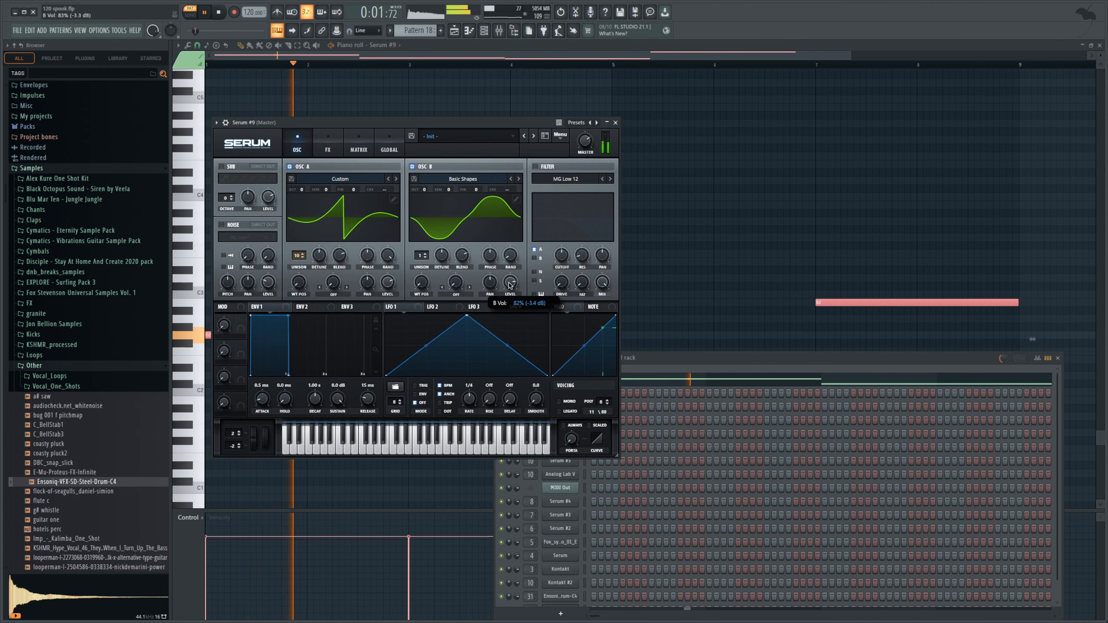
Enable Serum's Tube distortion effect, set its drive to 83% and play the pattern
{"action": "left_click", "coordinate": [328, 149]}
{"action": "key", "text": "space"}
{"action": "left_click", "coordinate": [252, 182]}
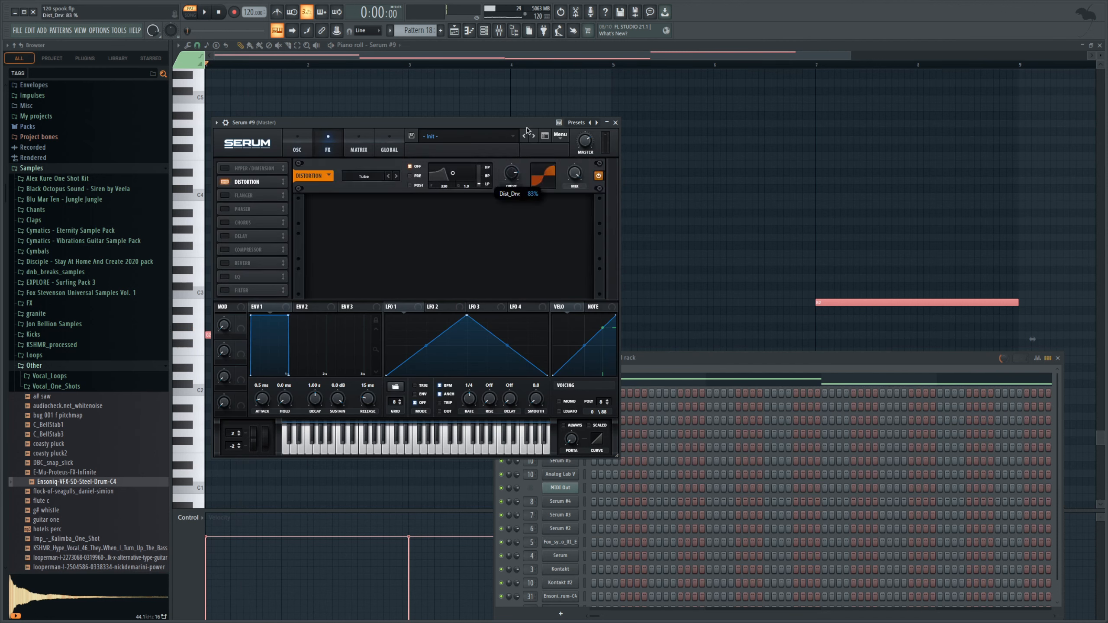
{"action": "key", "text": "space"}
Add a low-pass filter effect after the distortion, switch it to a steeper MG Low type and adjust its cutoff
{"action": "left_click", "coordinate": [296, 149]}
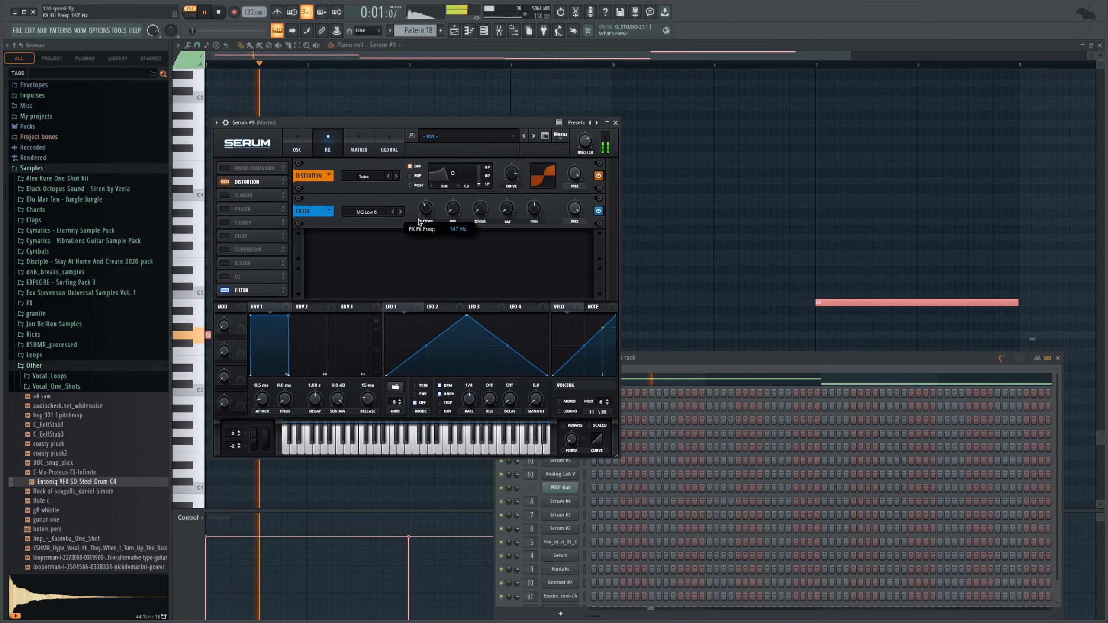
{"action": "left_click", "coordinate": [401, 212]}
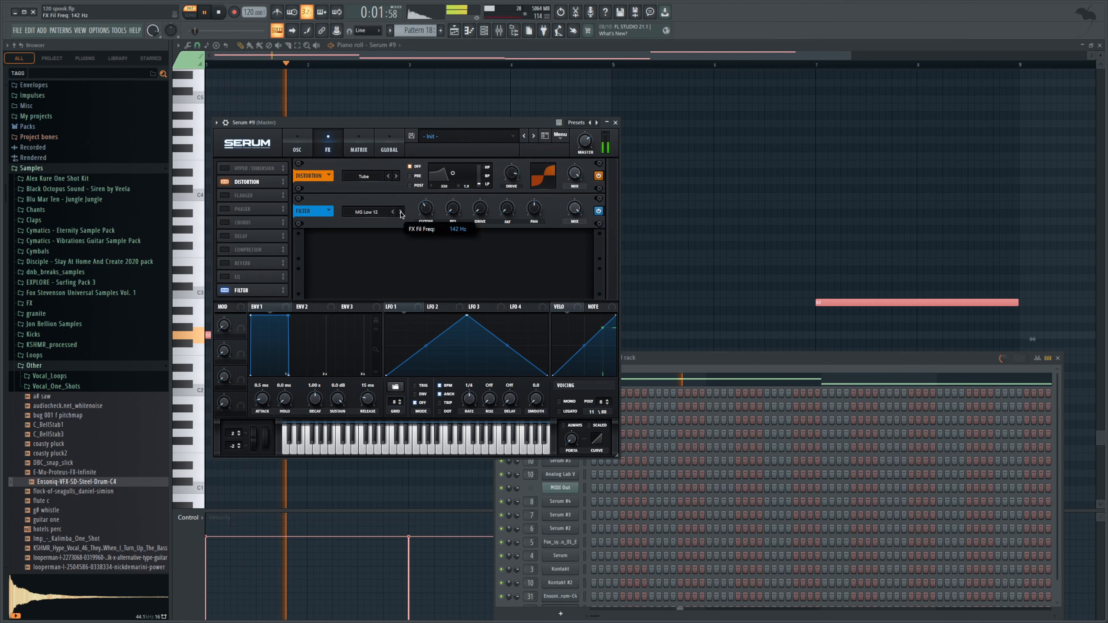
{"action": "left_click_drag", "start_coordinate": [426, 209], "coordinate": [433, 202]}
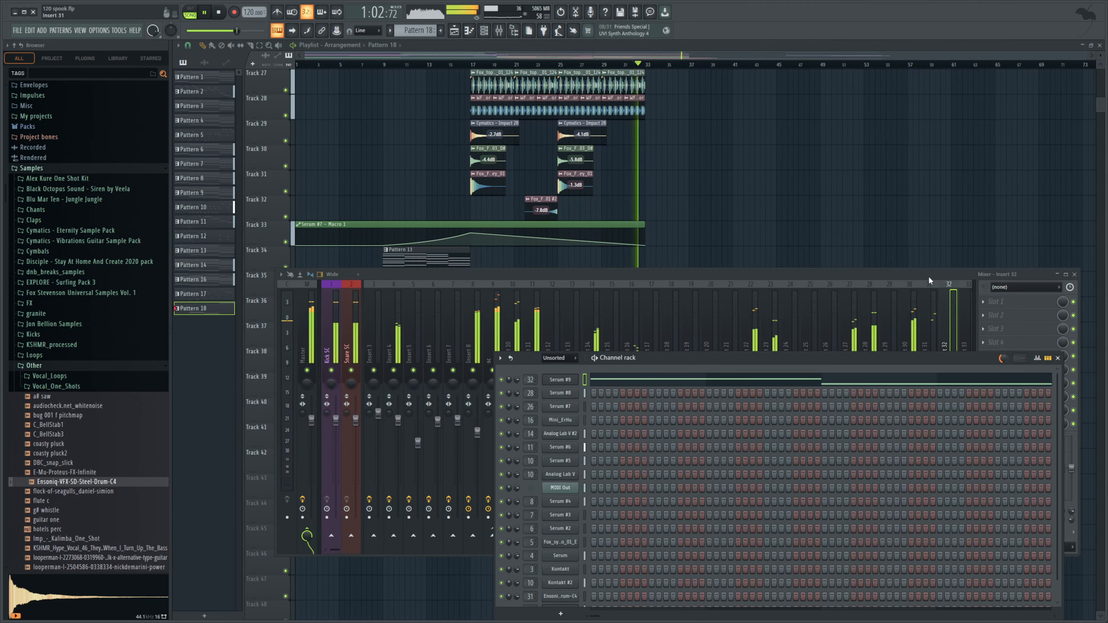
Route the new Serum to Insert 32 and place Pattern 18 clips on Track 42 at bars 33 and 41
{"action": "left_click", "coordinate": [927, 275]}
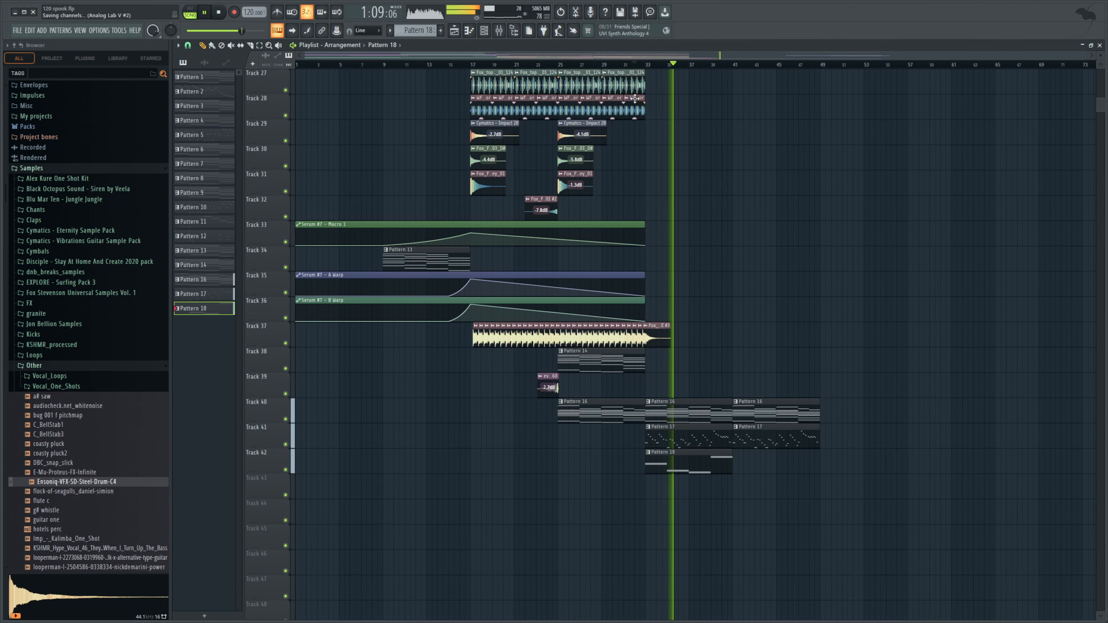
{"action": "key", "text": "space"}
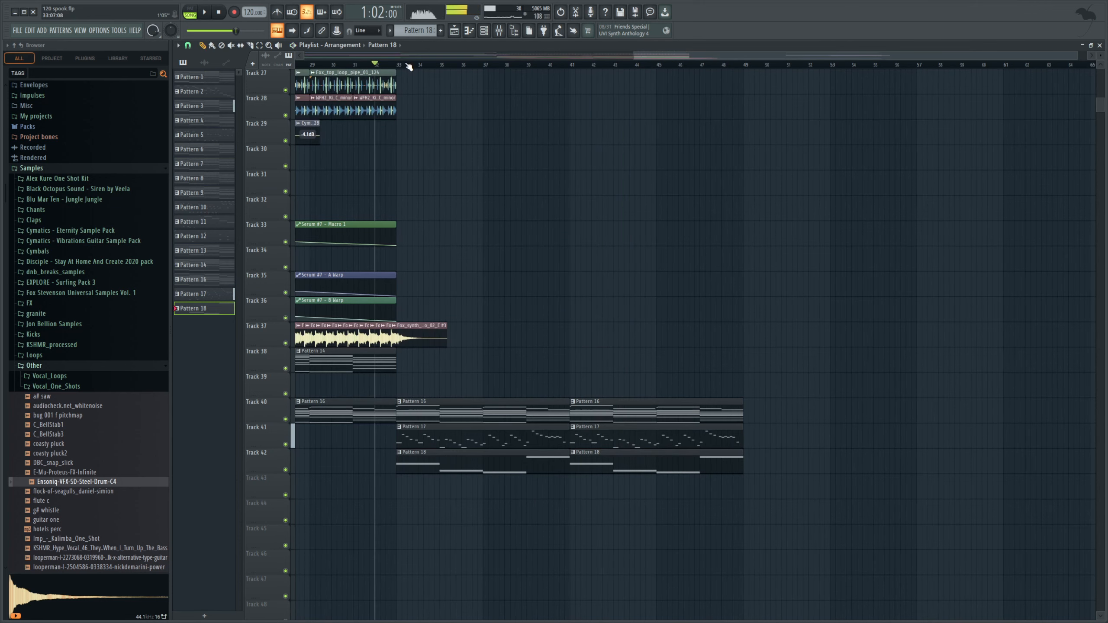
Duplicate both Pattern 17 clips on Track 41 to start at bar 49 and play from there
{"action": "left_click_drag", "start_coordinate": [501, 439], "coordinate": [637, 430]}
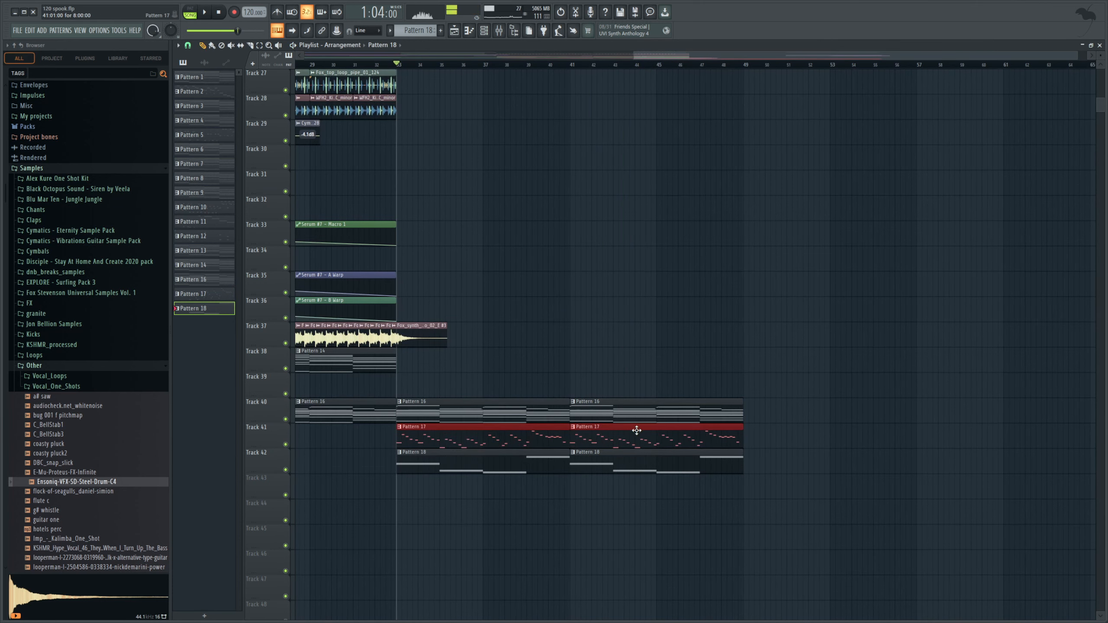
{"action": "left_click", "coordinate": [754, 65]}
{"action": "key", "text": "ctrl+b"}
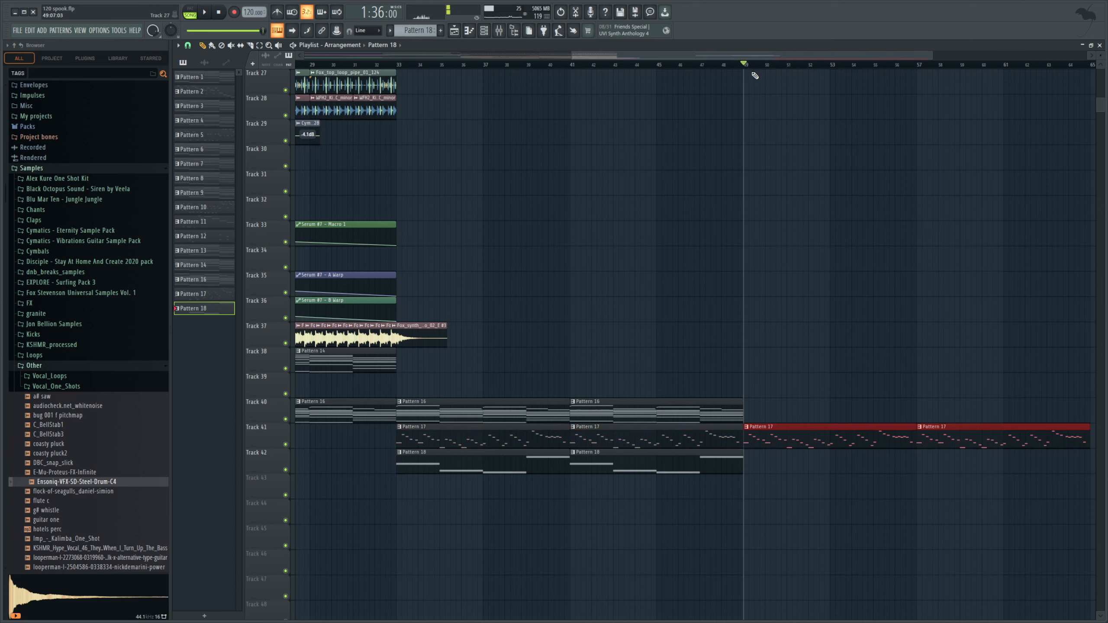
{"action": "key", "text": "space"}
{"action": "key", "text": "space"}
Place Pattern 10 clips on Track 15 at bars 49 and 57 and play from bar 49
{"action": "scroll", "coordinate": [791, 297], "scroll_direction": "up", "scroll_amount": 5}
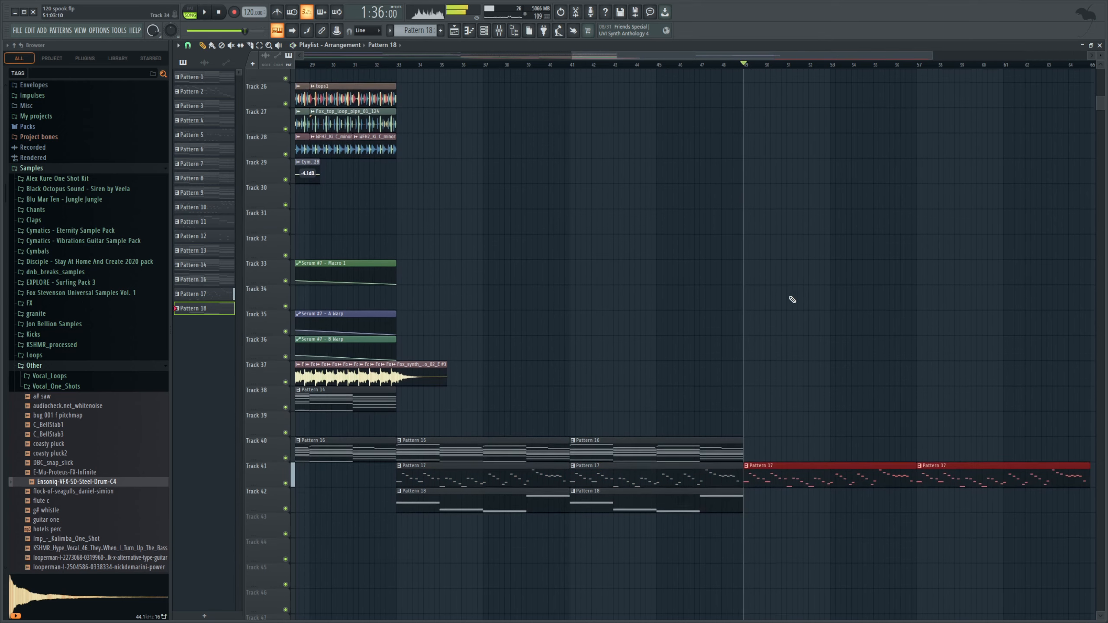
{"action": "left_click_drag", "start_coordinate": [569, 54], "coordinate": [390, 55]}
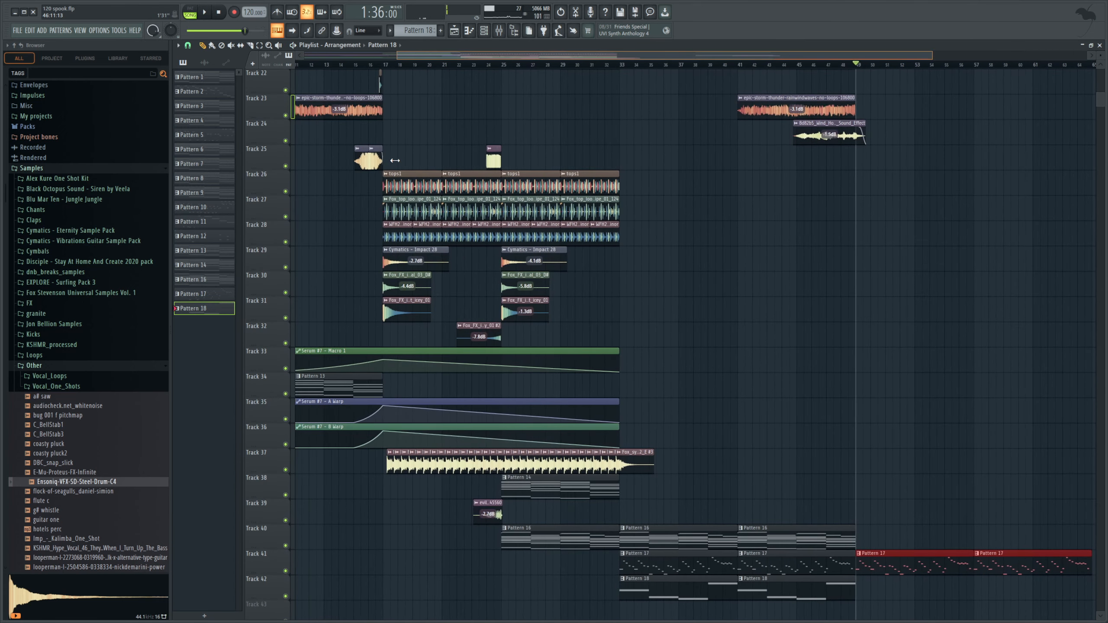
{"action": "scroll", "coordinate": [560, 317], "scroll_direction": "up", "scroll_amount": 7}
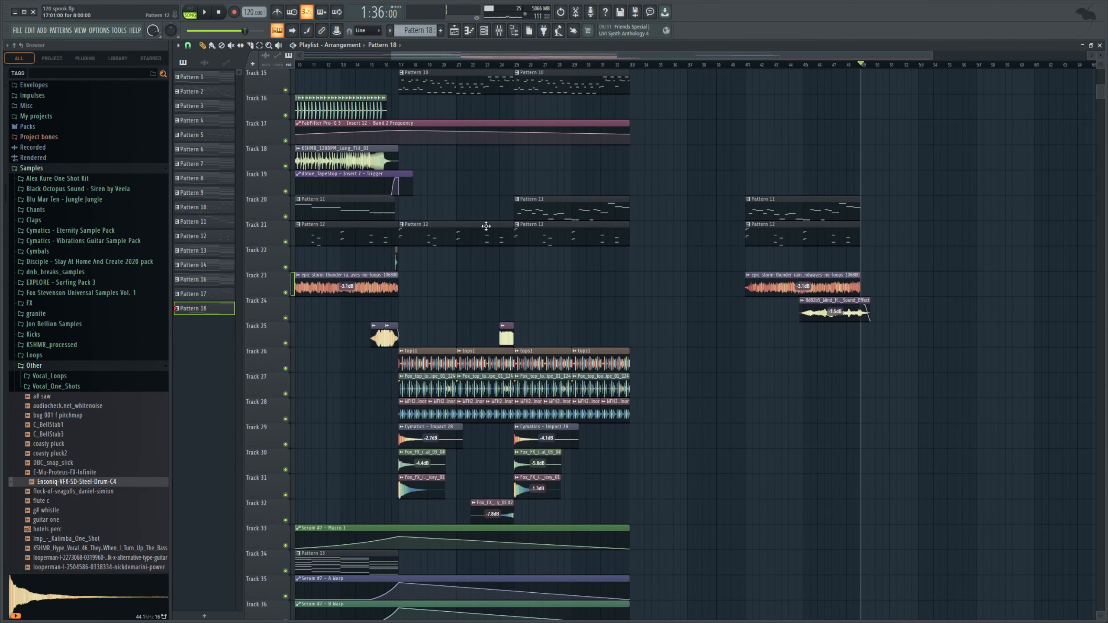
{"action": "scroll", "coordinate": [561, 162], "scroll_direction": "up", "scroll_amount": 4}
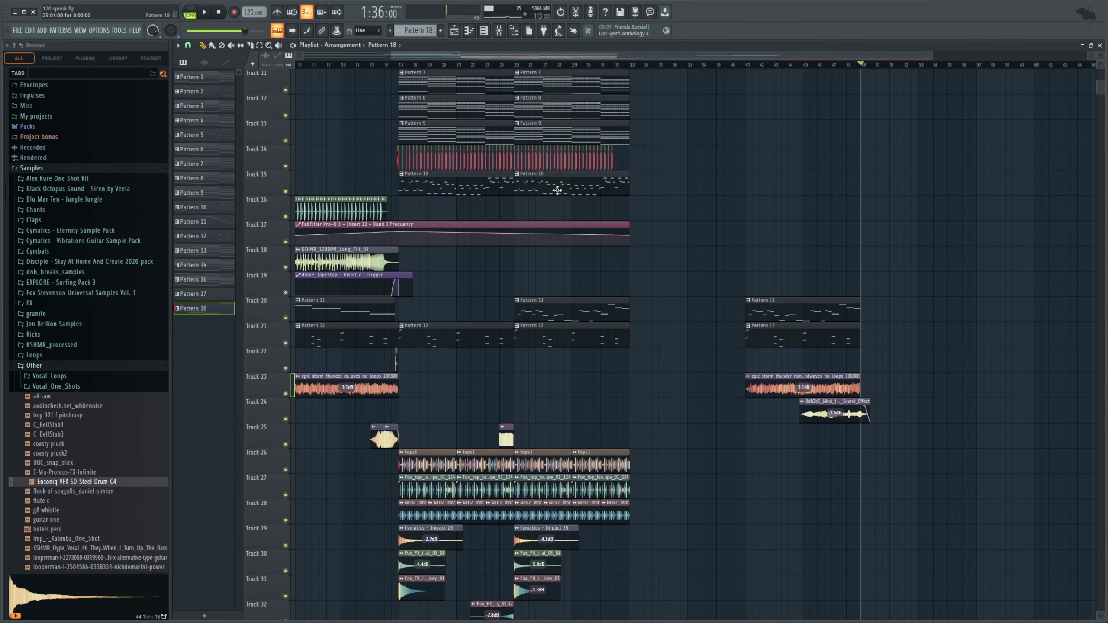
{"action": "left_click", "coordinate": [864, 187]}
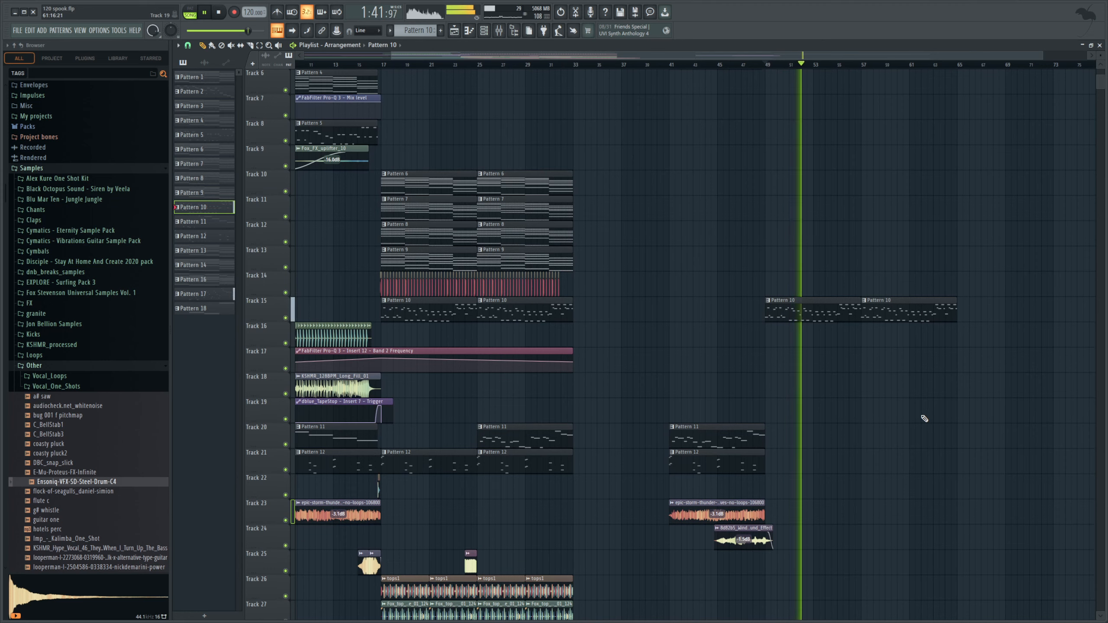
{"action": "scroll", "coordinate": [682, 344], "scroll_direction": "down", "scroll_amount": 1}
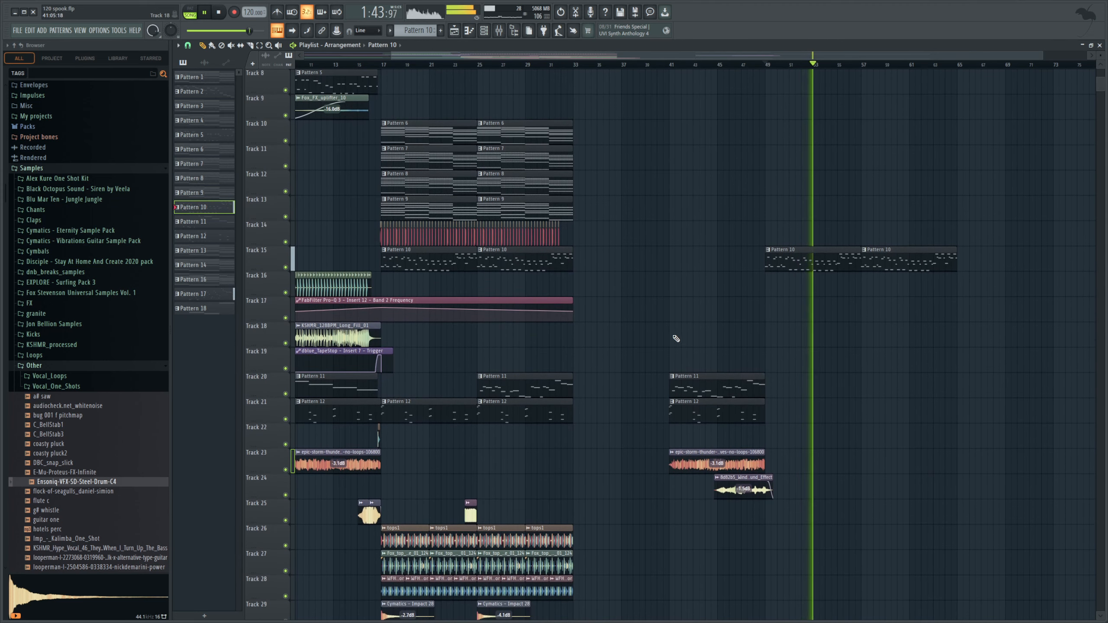
{"action": "key", "text": "space"}
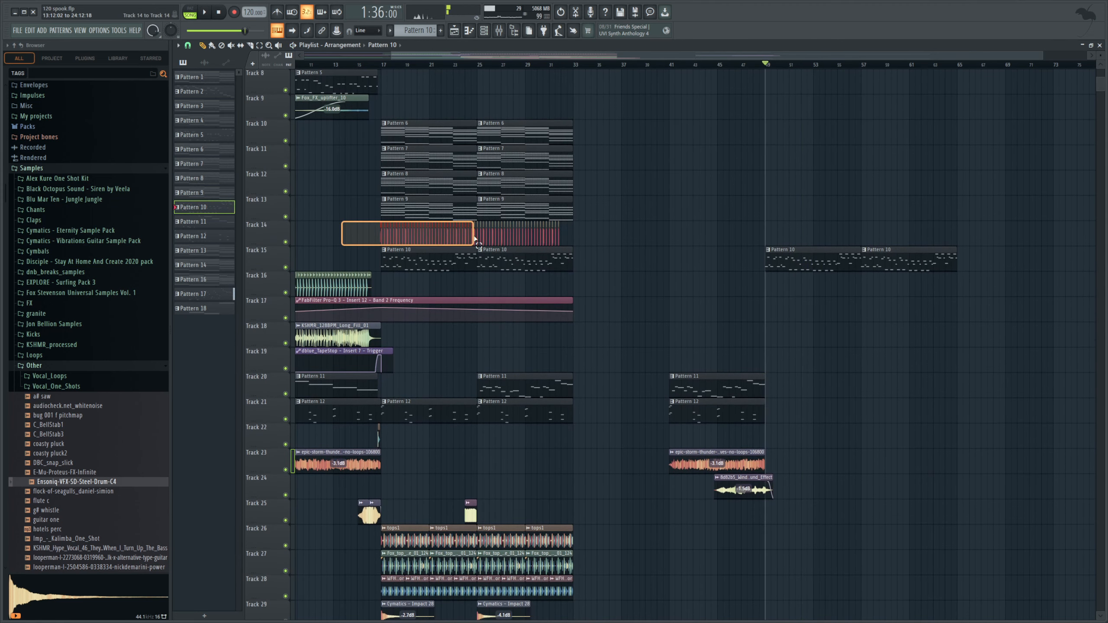
Copy the Track 14 one-shot clips from bars 17 to 24 to bar 49 on the same track
{"action": "left_click_drag", "start_coordinate": [481, 238], "coordinate": [482, 240]}
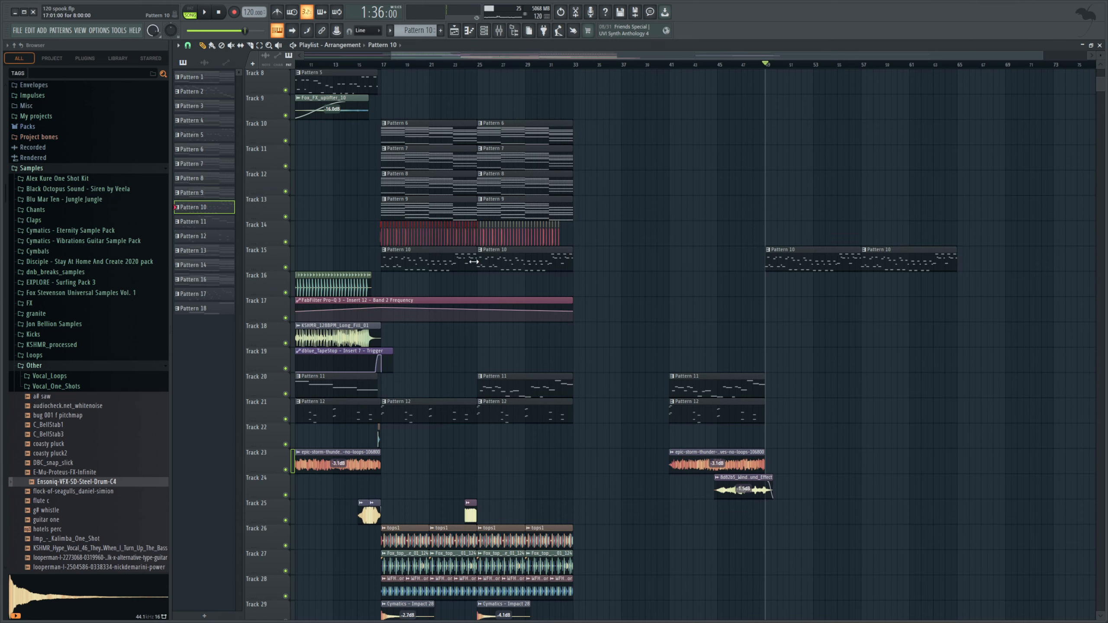
{"action": "left_click_drag", "start_coordinate": [1043, 57], "coordinate": [646, 74]}
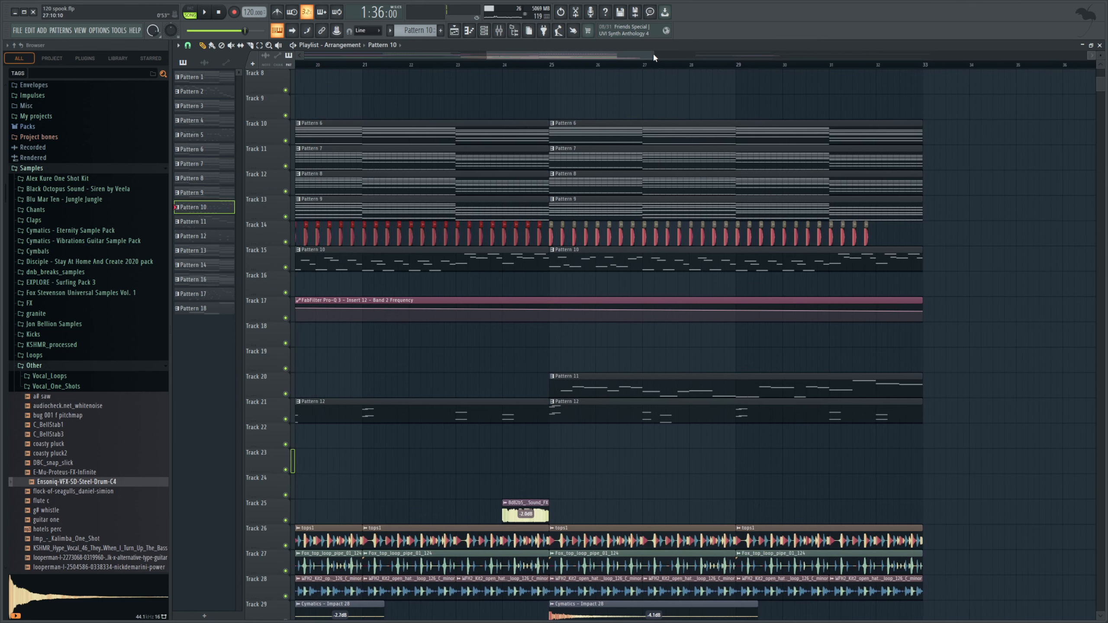
{"action": "left_click_drag", "start_coordinate": [653, 55], "coordinate": [928, 58]}
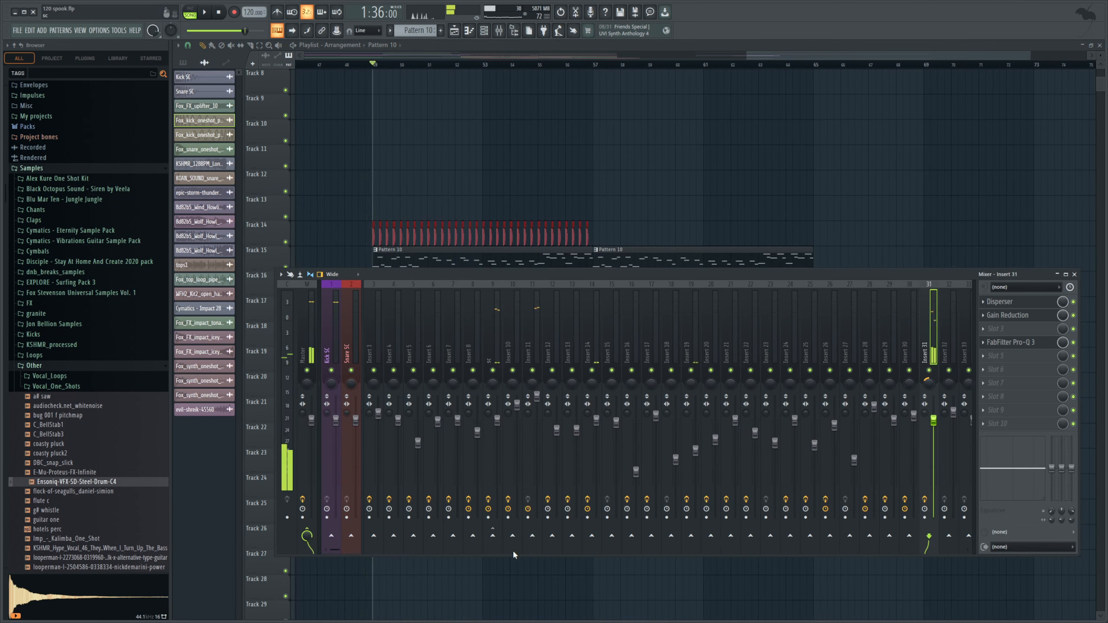
Route Insert 31 only to mixer track 9 instead of the Master and play the arrangement from bar 49
{"action": "left_click", "coordinate": [513, 553]}
{"action": "key", "text": "space"}
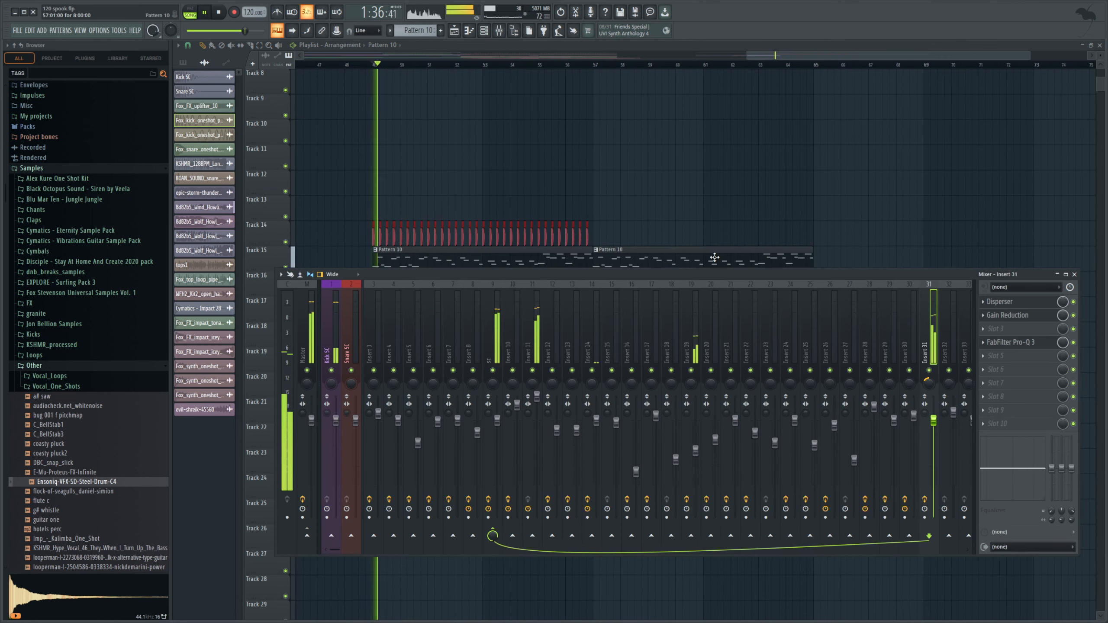
{"action": "left_click_drag", "start_coordinate": [748, 56], "coordinate": [611, 57]}
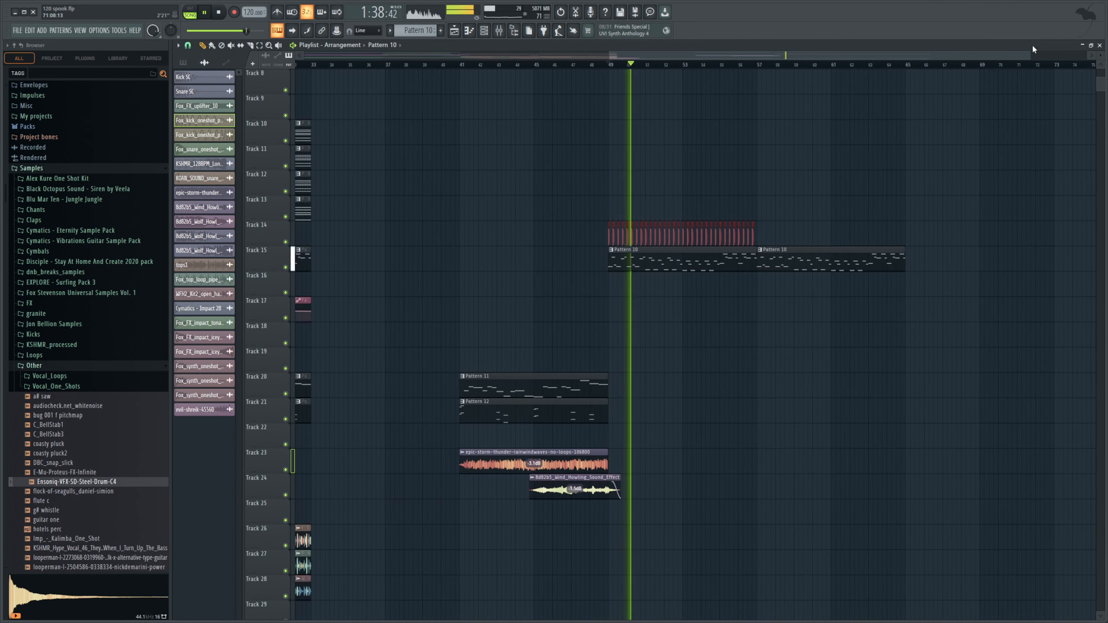
Duplicate the Track 14 one-shot clips from bar 49 to bar 57 and move the playhead to bar 57
{"action": "left_click_drag", "start_coordinate": [1030, 55], "coordinate": [1104, 55]}
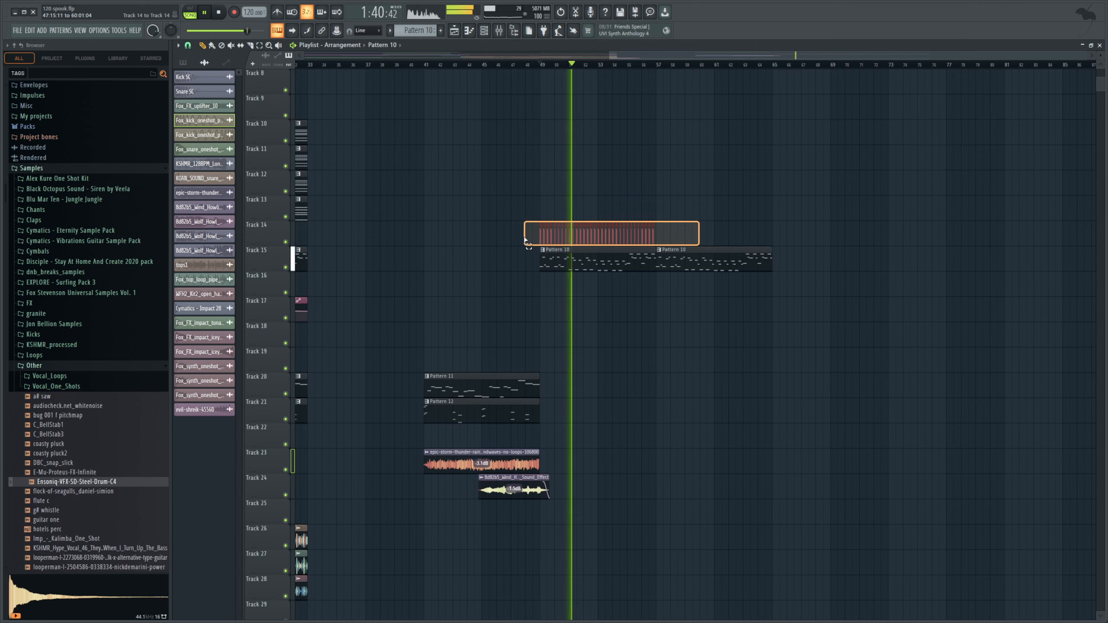
{"action": "key", "text": "space"}
{"action": "left_click", "coordinate": [662, 66]}
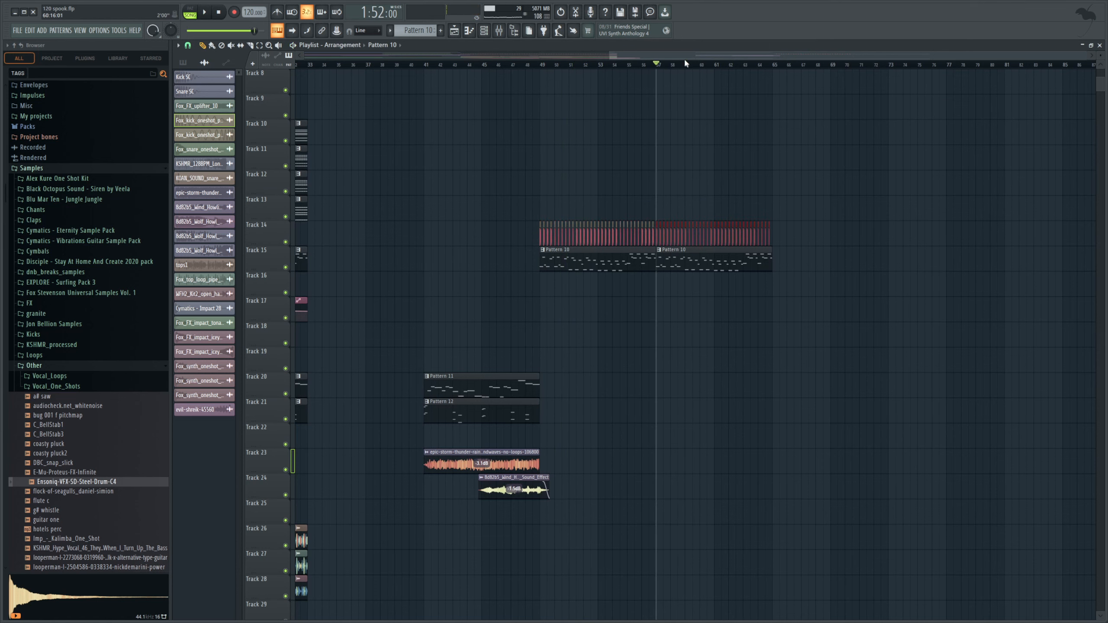
Pick up Pattern 2 from its earlier clip, place it on Track 4 at bar 57 and play from there
{"action": "left_click_drag", "start_coordinate": [693, 56], "coordinate": [590, 77]}
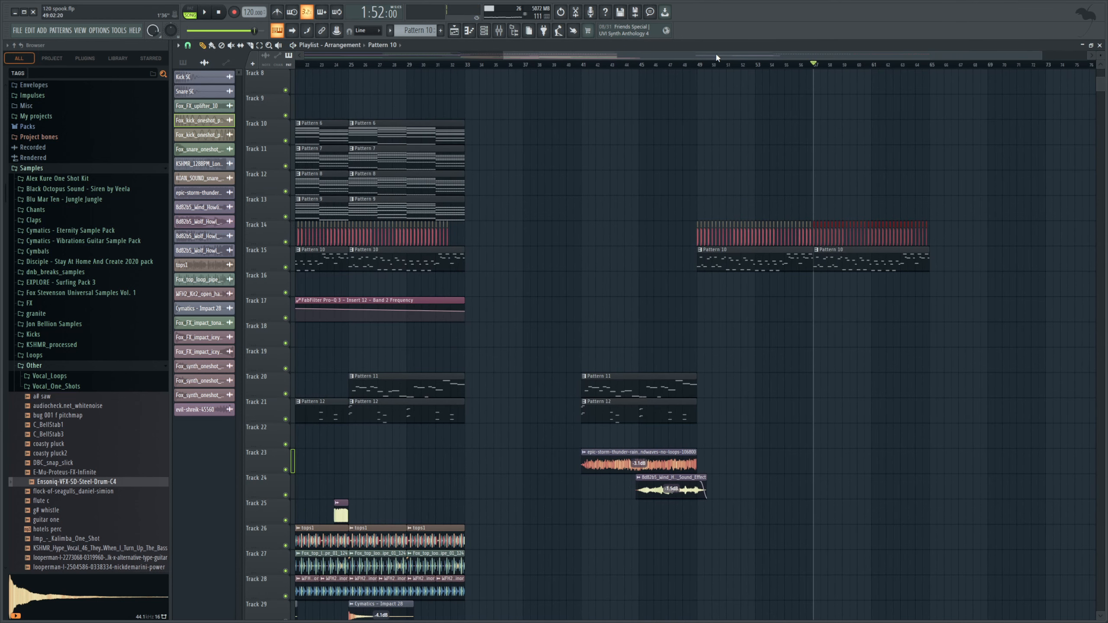
{"action": "left_click_drag", "start_coordinate": [507, 59], "coordinate": [304, 55]}
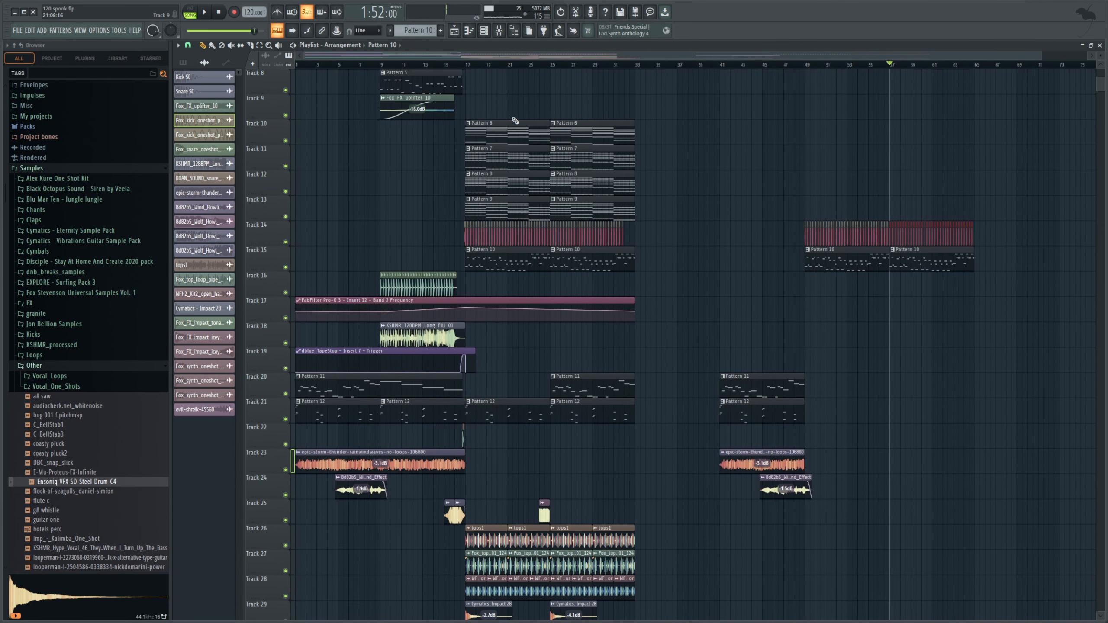
{"action": "scroll", "coordinate": [512, 140], "scroll_direction": "up", "scroll_amount": 5}
{"action": "left_click", "coordinate": [574, 162]}
{"action": "left_click", "coordinate": [902, 160]}
{"action": "key", "text": "space"}
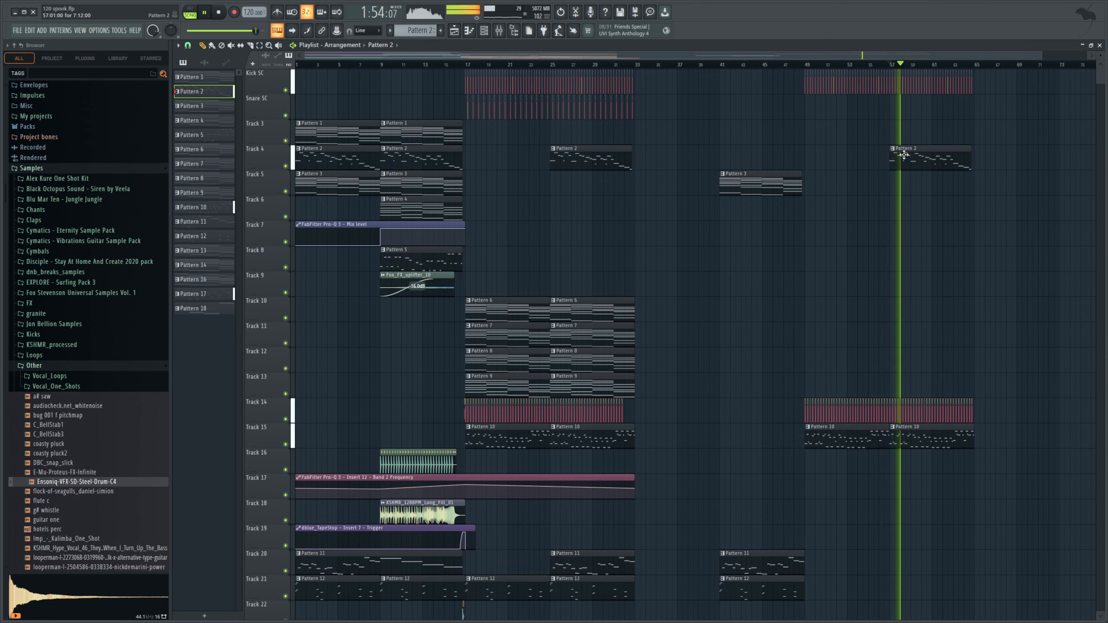
Place Patterns 6, 7 and 8 on Tracks 10 to 12 at bar 57 and copy the Track 26 to 28 loops there
{"action": "scroll", "coordinate": [785, 275], "scroll_direction": "down", "scroll_amount": 4}
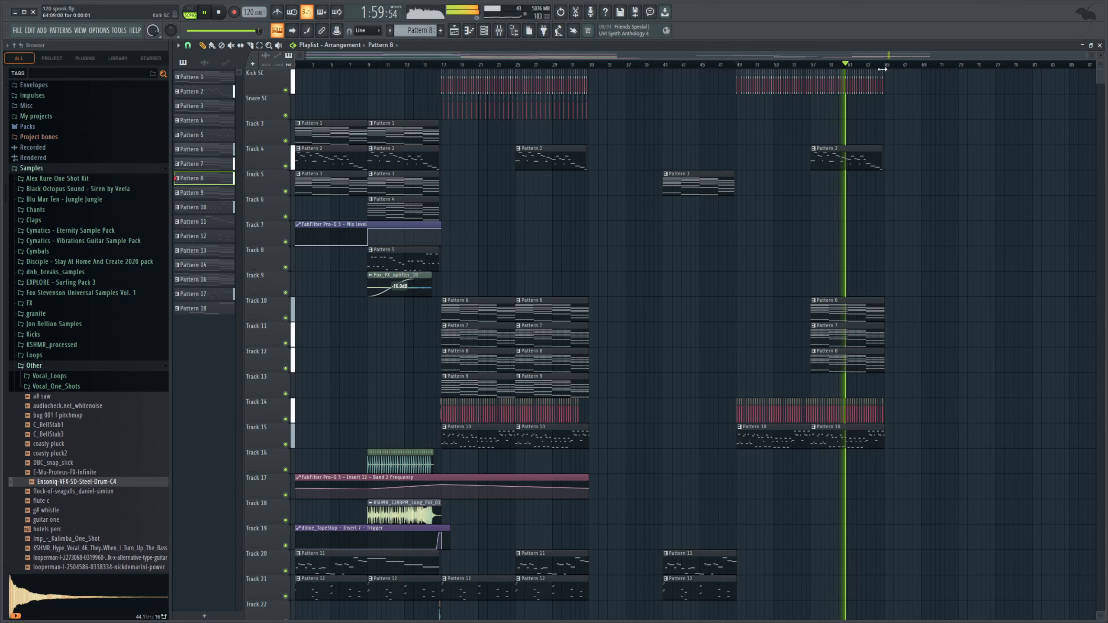
{"action": "scroll", "coordinate": [997, 155], "scroll_direction": "right", "scroll_amount": 3}
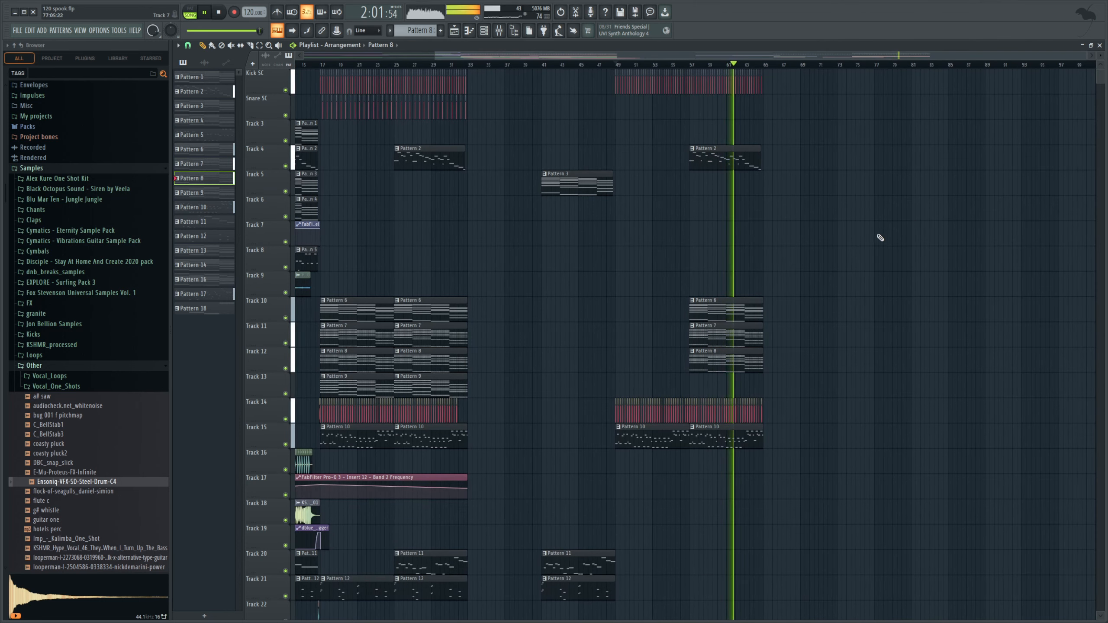
{"action": "key", "text": "space"}
{"action": "left_click", "coordinate": [694, 69]}
{"action": "scroll", "coordinate": [809, 388], "scroll_direction": "down", "scroll_amount": 10}
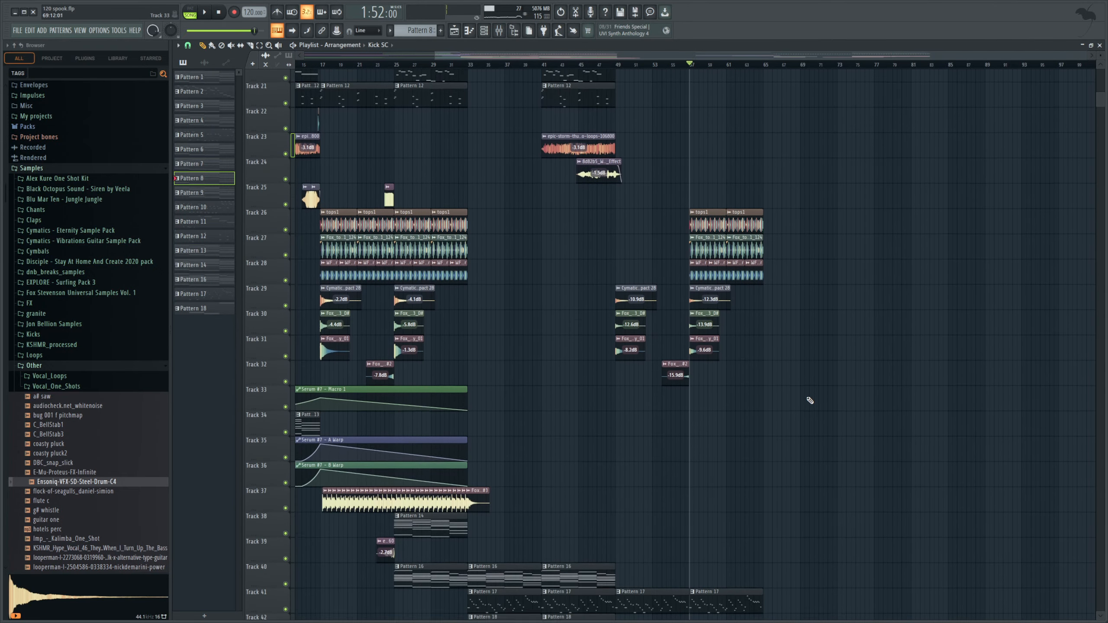
Add a new Serum channel in Pattern 19 and paste the steel drum's Pattern 17 notes into it
{"action": "left_click", "coordinate": [483, 30]}
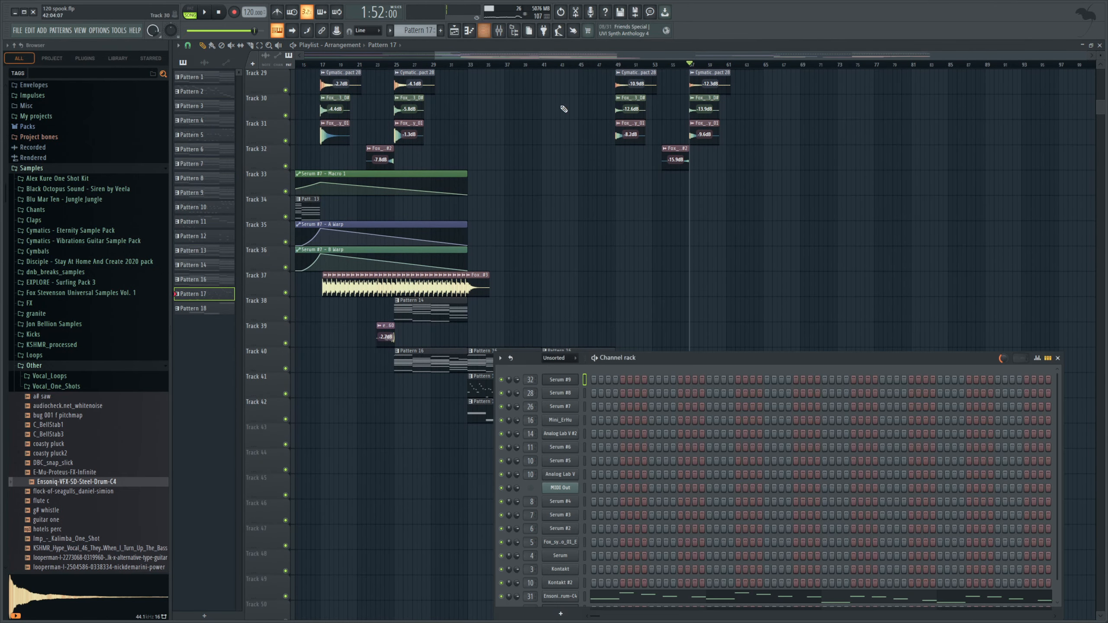
{"action": "left_click_drag", "start_coordinate": [675, 359], "coordinate": [636, 331]}
{"action": "left_click", "coordinate": [577, 328]}
{"action": "scroll", "coordinate": [610, 448], "scroll_direction": "down", "scroll_amount": 1}
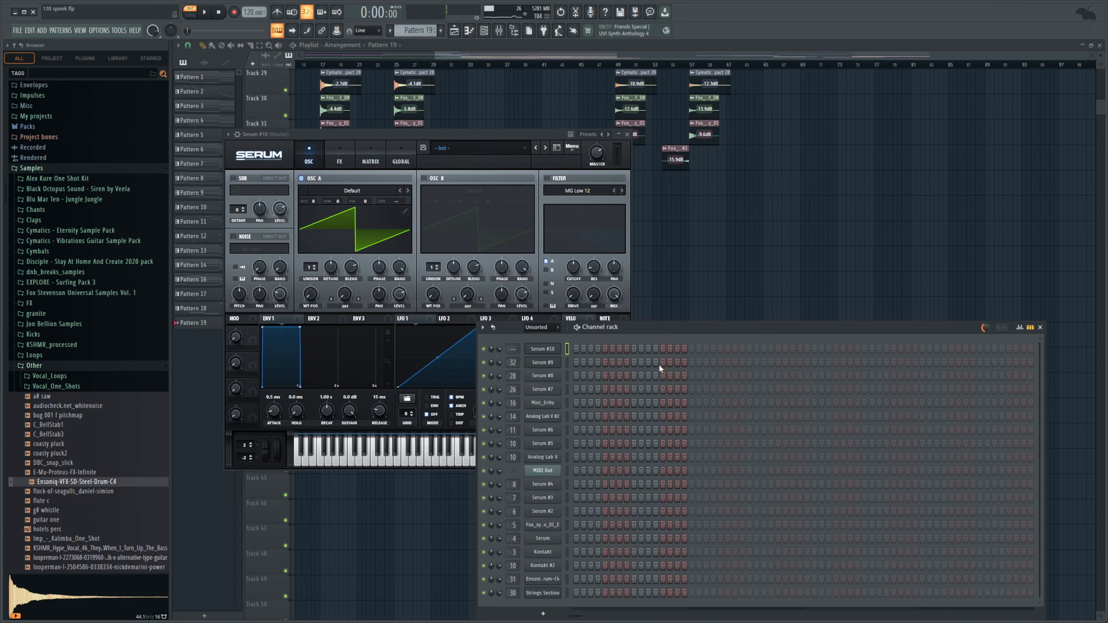
{"action": "key", "text": "ctrl+v"}
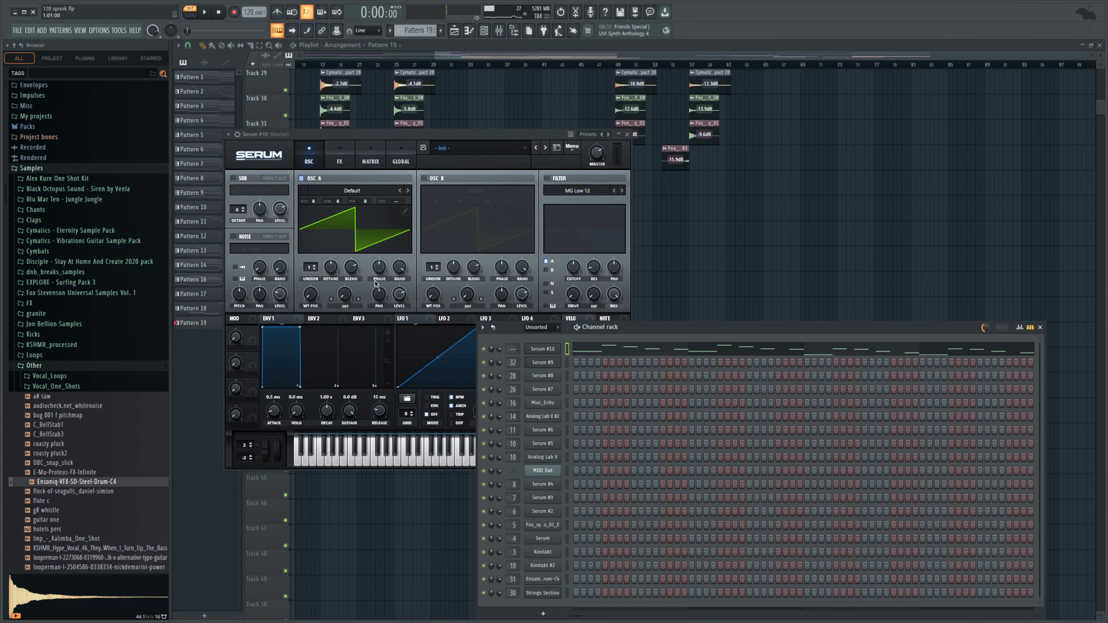
Shape the new Serum with 4 unison voices, 0.20 detune, LFO 1 at 1/16 on the effects filter cutoff, distortion and 34% reverb
{"action": "left_click", "coordinate": [315, 265]}
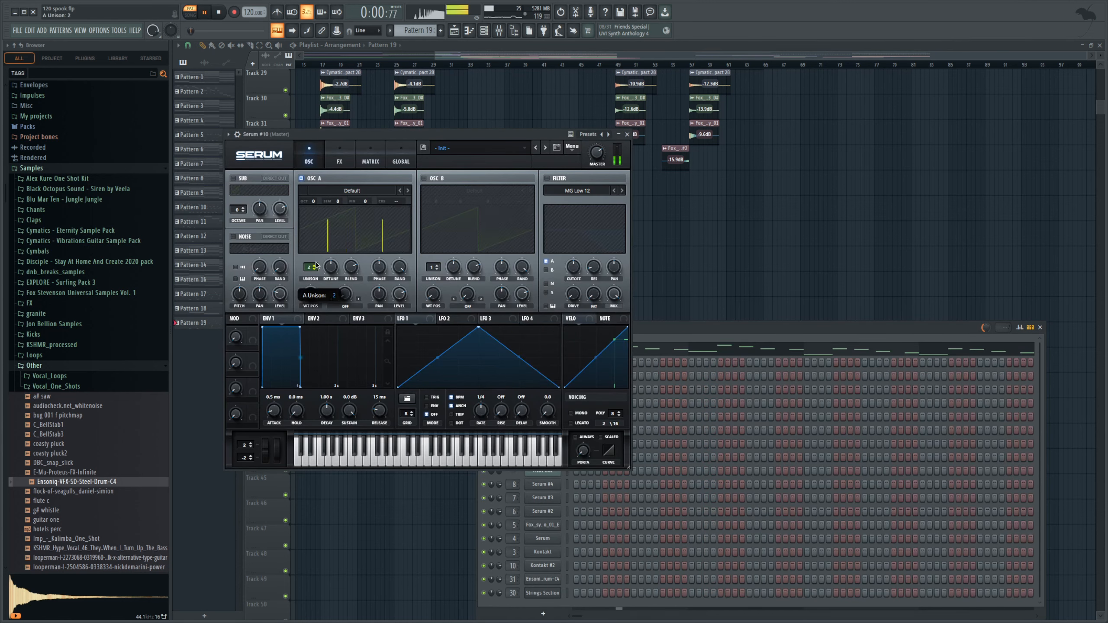
{"action": "left_click_drag", "start_coordinate": [327, 272], "coordinate": [328, 273]}
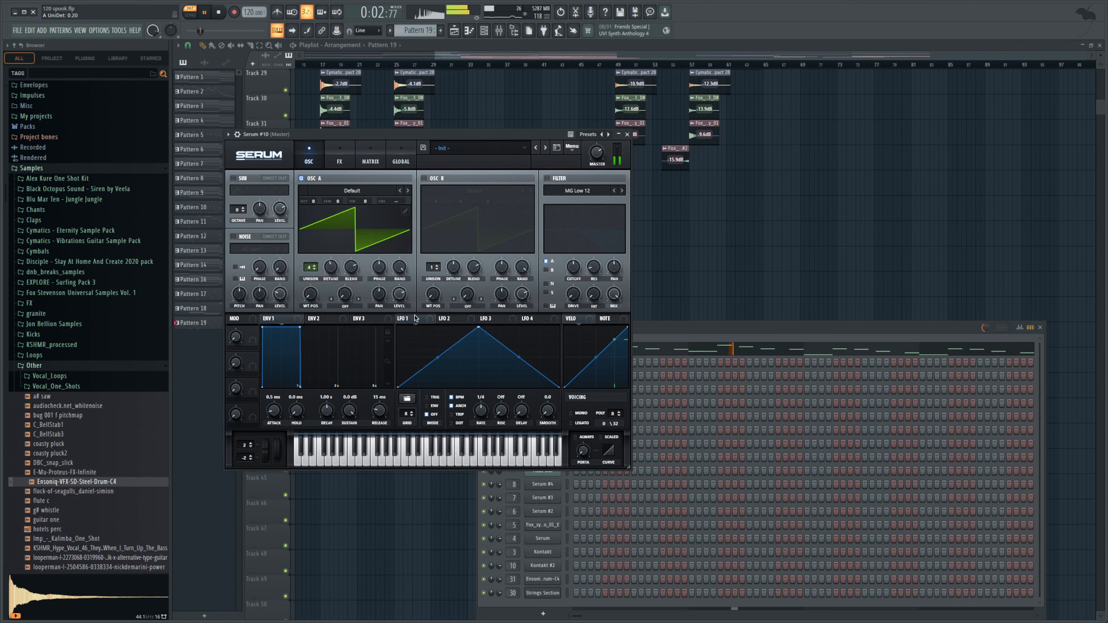
{"action": "left_click_drag", "start_coordinate": [410, 322], "coordinate": [438, 220]}
{"action": "left_click", "coordinate": [243, 278]}
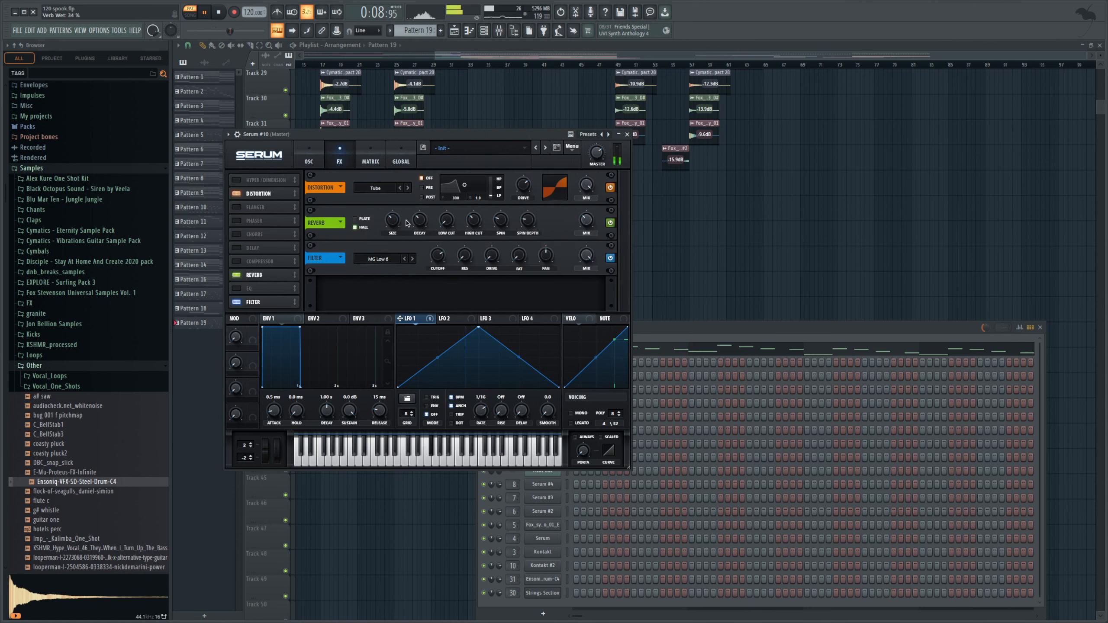
Assign Serum #10 to mixer Insert 33 with its volume at 95% and route that insert to mixer track 9
{"action": "right_click", "coordinate": [782, 177]}
{"action": "scroll", "coordinate": [807, 227], "scroll_direction": "down", "scroll_amount": 10}
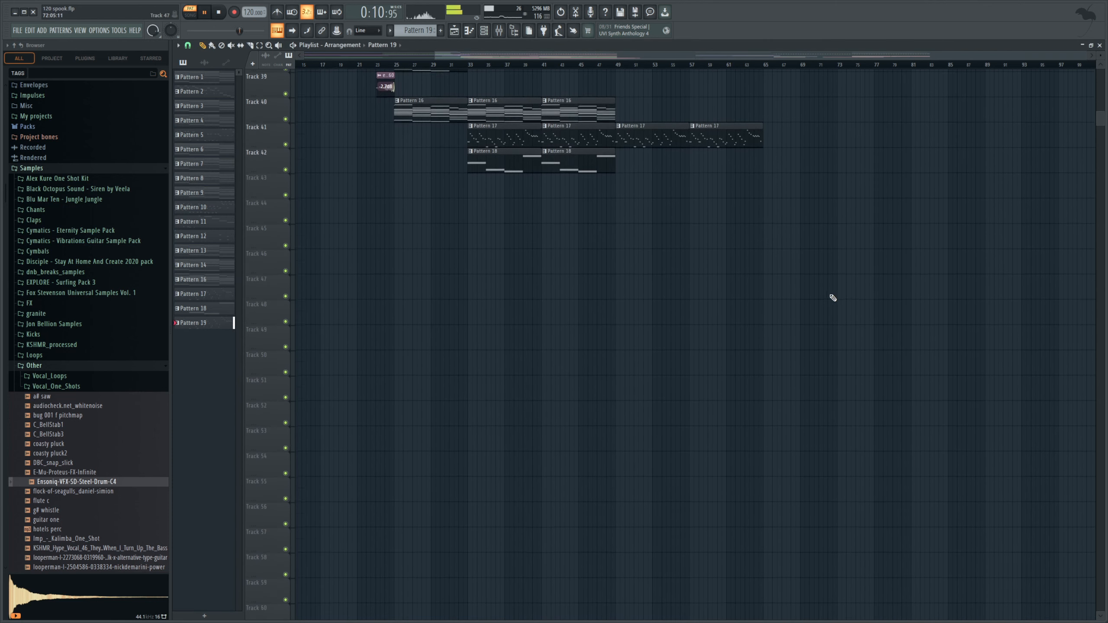
{"action": "scroll", "coordinate": [820, 301], "scroll_direction": "up", "scroll_amount": 5}
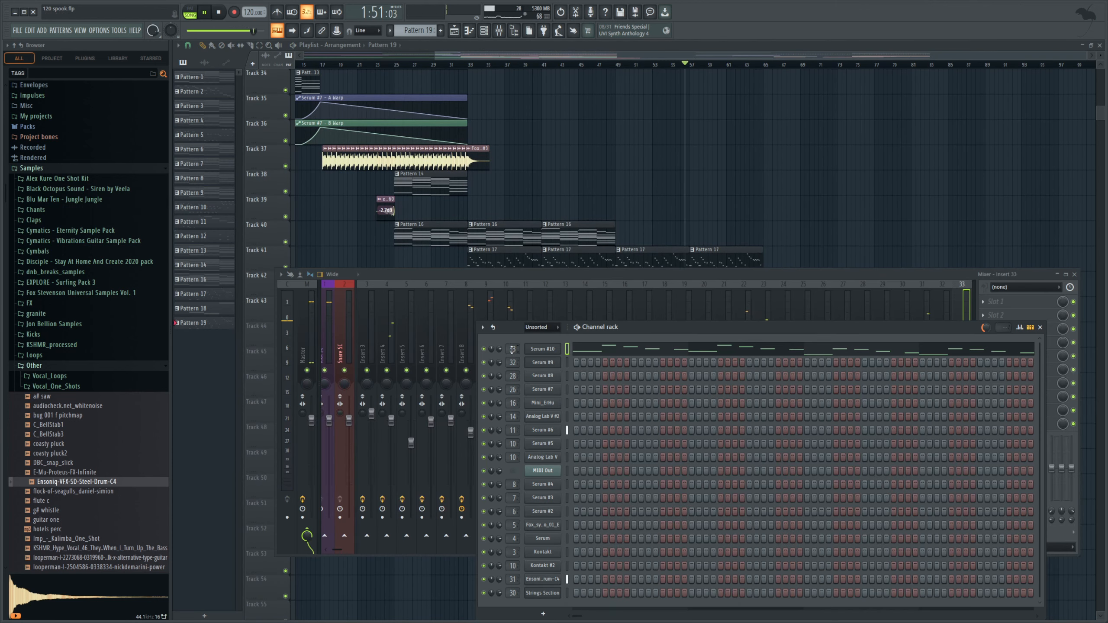
{"action": "left_click", "coordinate": [892, 281]}
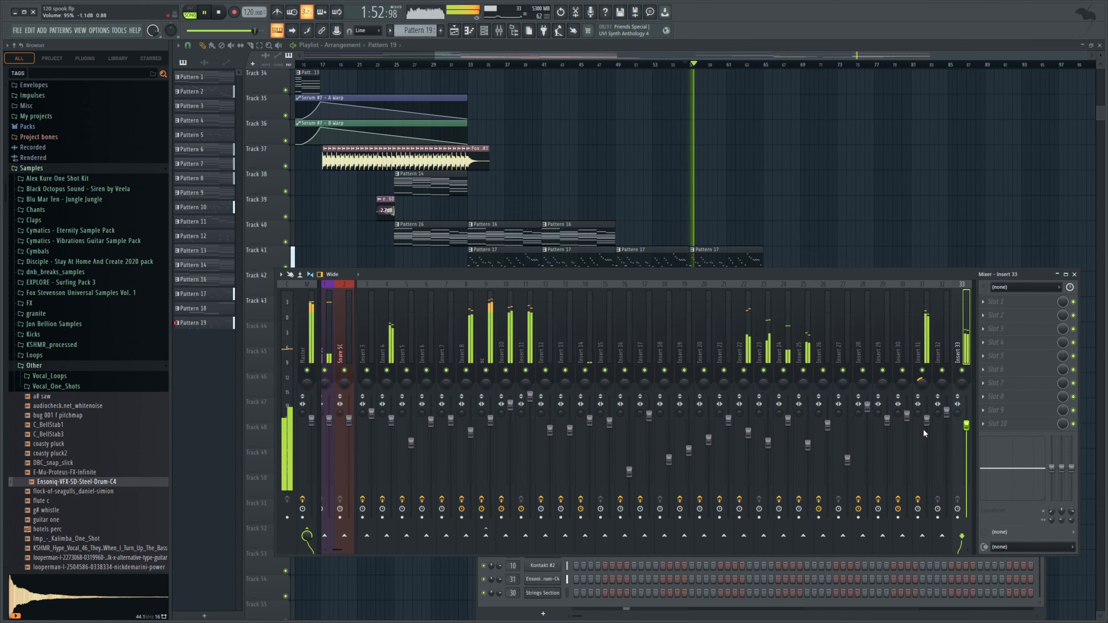
{"action": "left_click", "coordinate": [486, 535]}
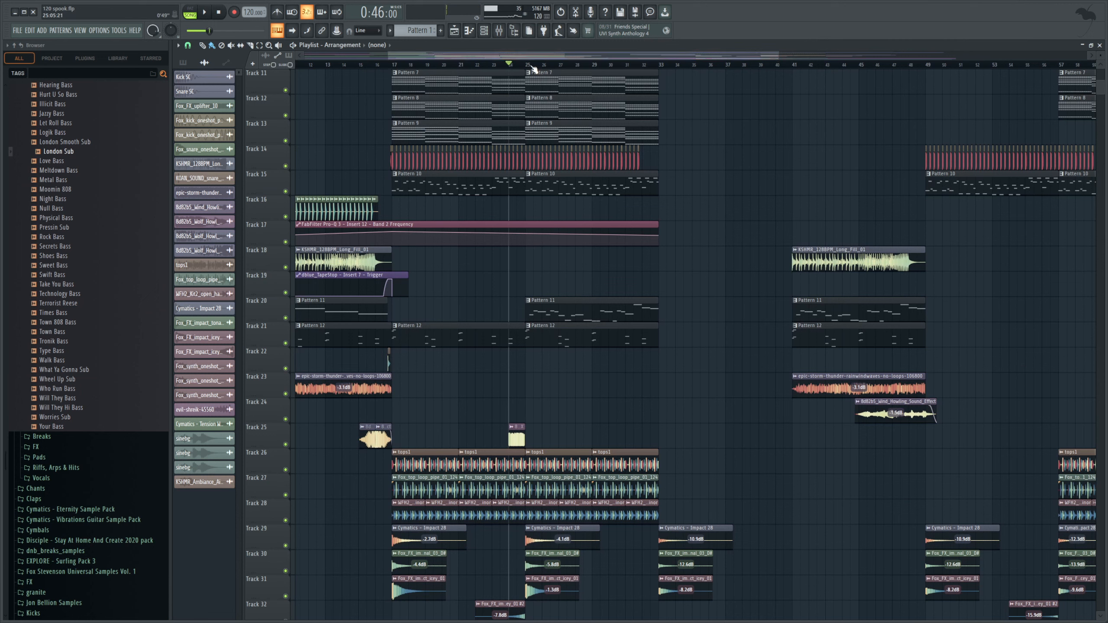
Play the drop from bar 24 and move the playhead to bar 25
{"action": "left_click_drag", "start_coordinate": [546, 54], "coordinate": [651, 90]}
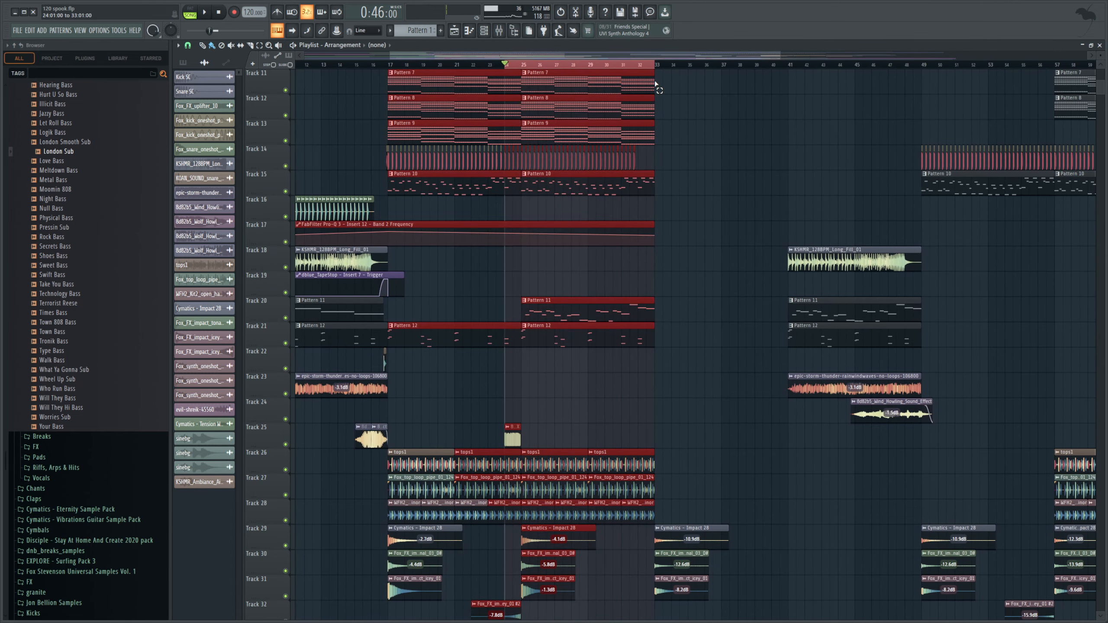
{"action": "left_click", "coordinate": [645, 70]}
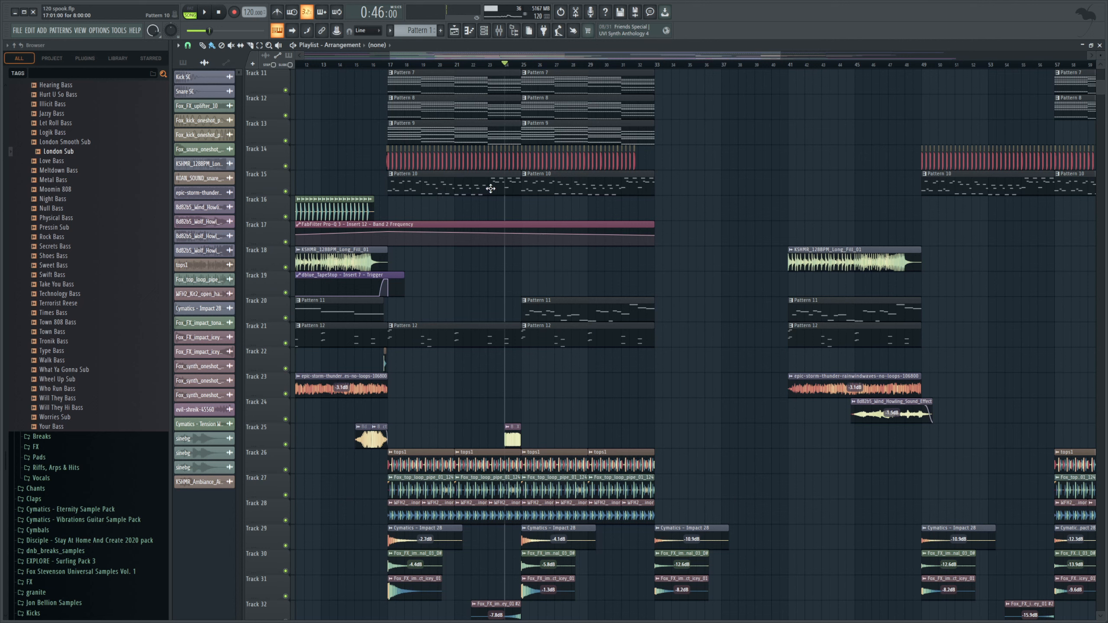
{"action": "key", "text": "space"}
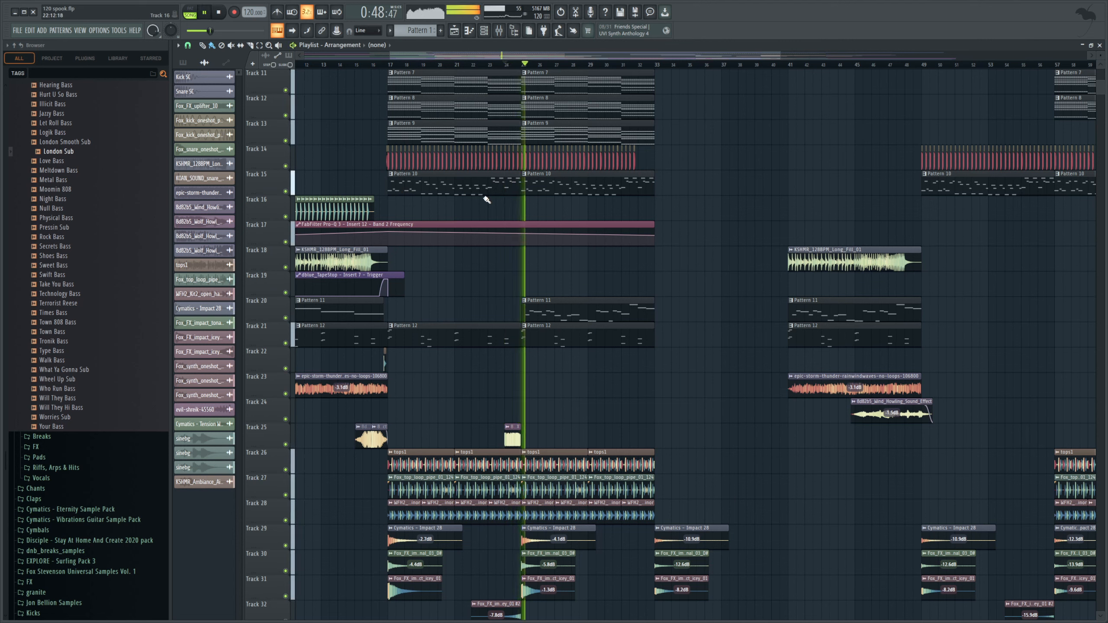
{"action": "key", "text": "space"}
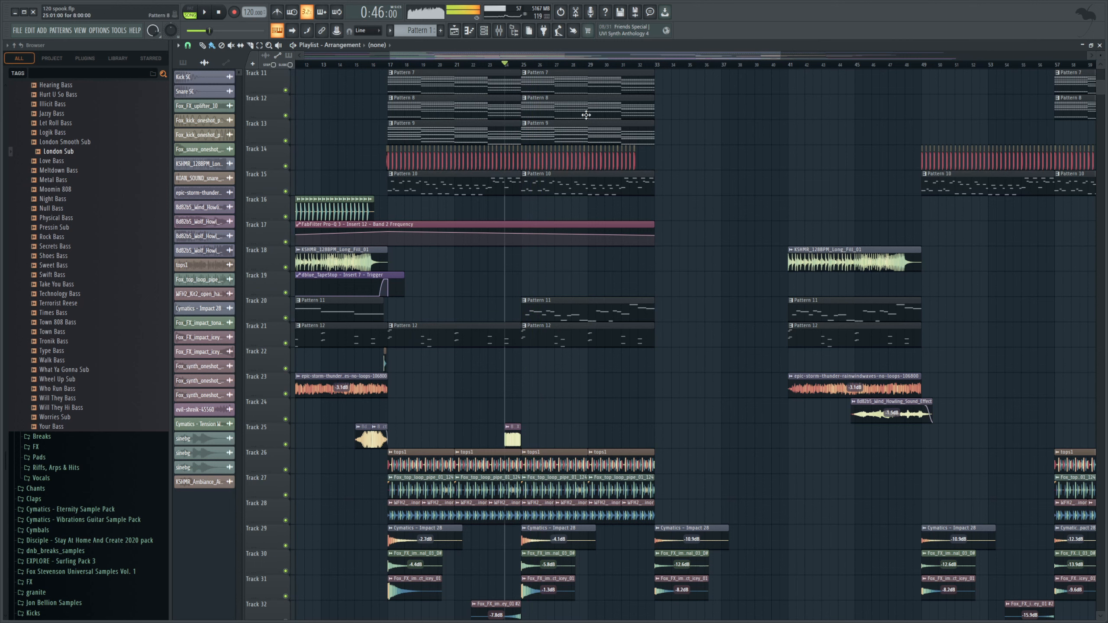
{"action": "left_click", "coordinate": [529, 68]}
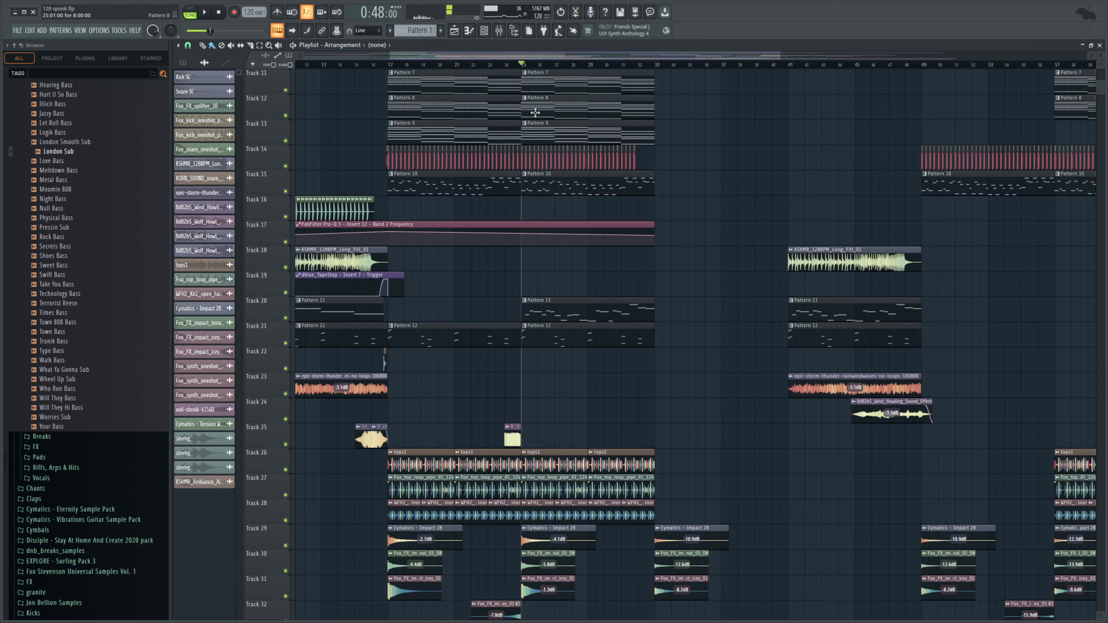
Make the Pattern 10 clip on Track 15 at bar 25 a unique pattern and show its channels
{"action": "left_click", "coordinate": [543, 186]}
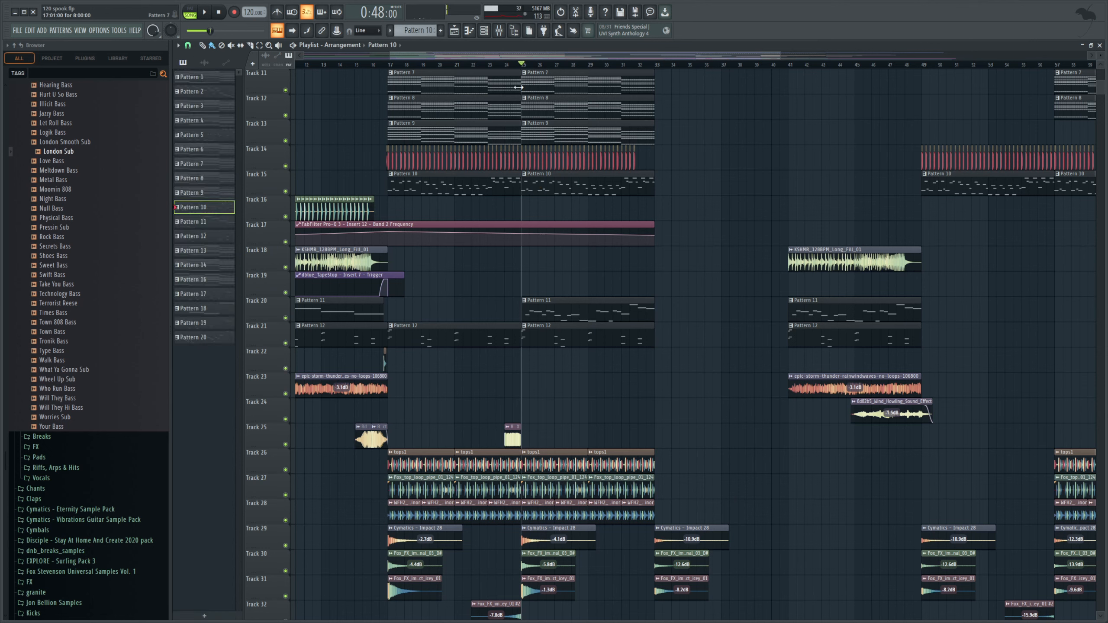
{"action": "left_click", "coordinate": [484, 31]}
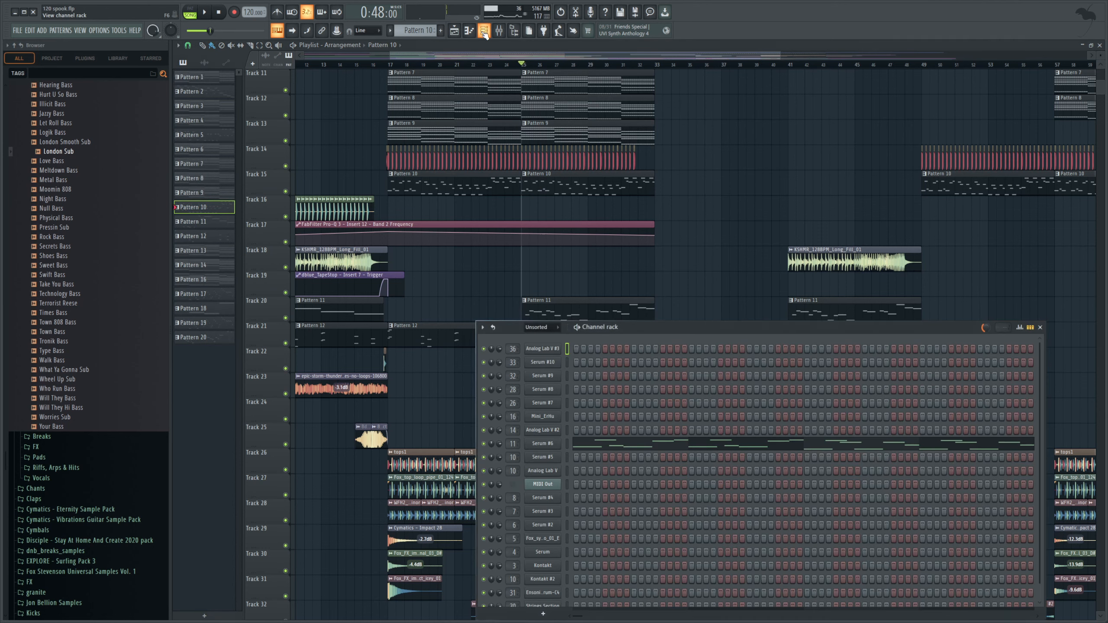
{"action": "key", "text": "F6"}
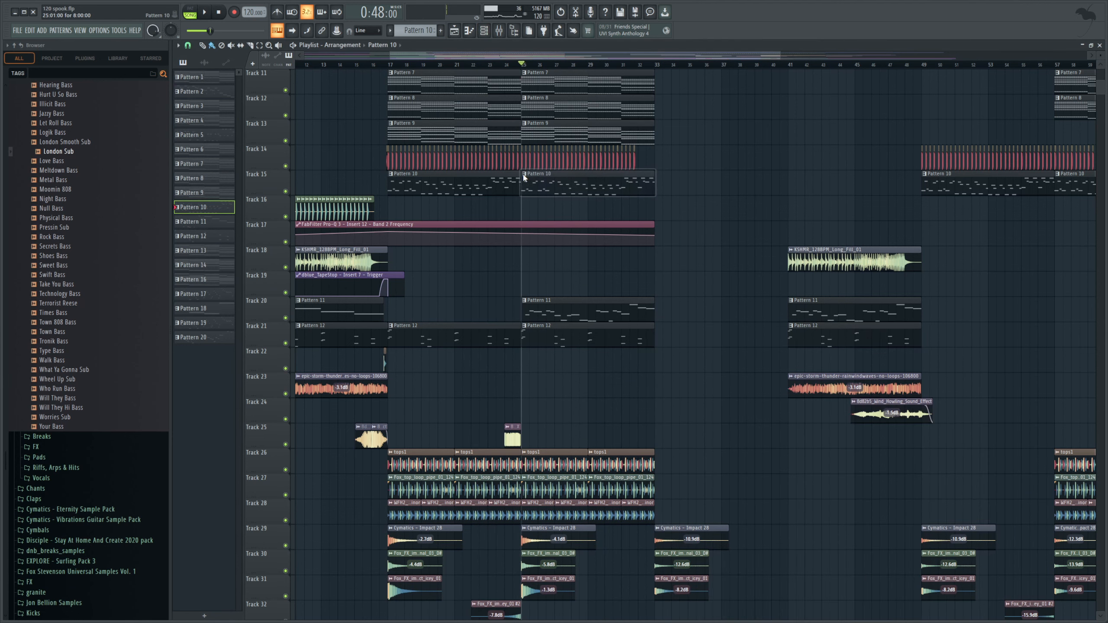
{"action": "left_click", "coordinate": [549, 248]}
{"action": "key", "text": "F6"}
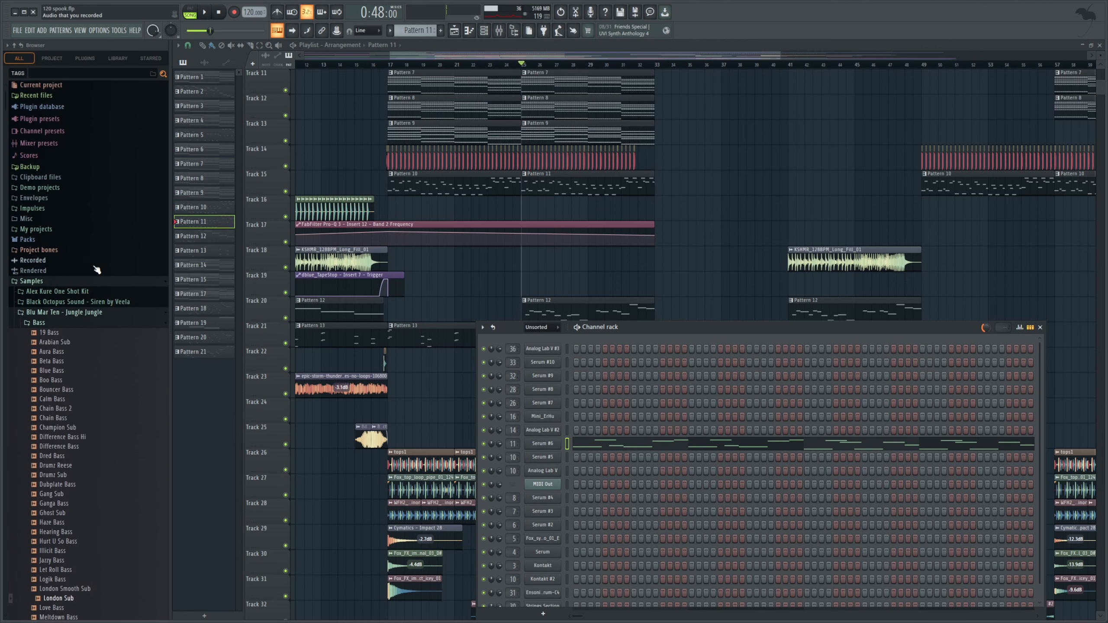
Load fox_bass_oneshot_808_11_F from the Fox Stevenson bass_oneshots folder as a new channel
{"action": "scroll", "coordinate": [99, 267], "scroll_direction": "up", "scroll_amount": 15}
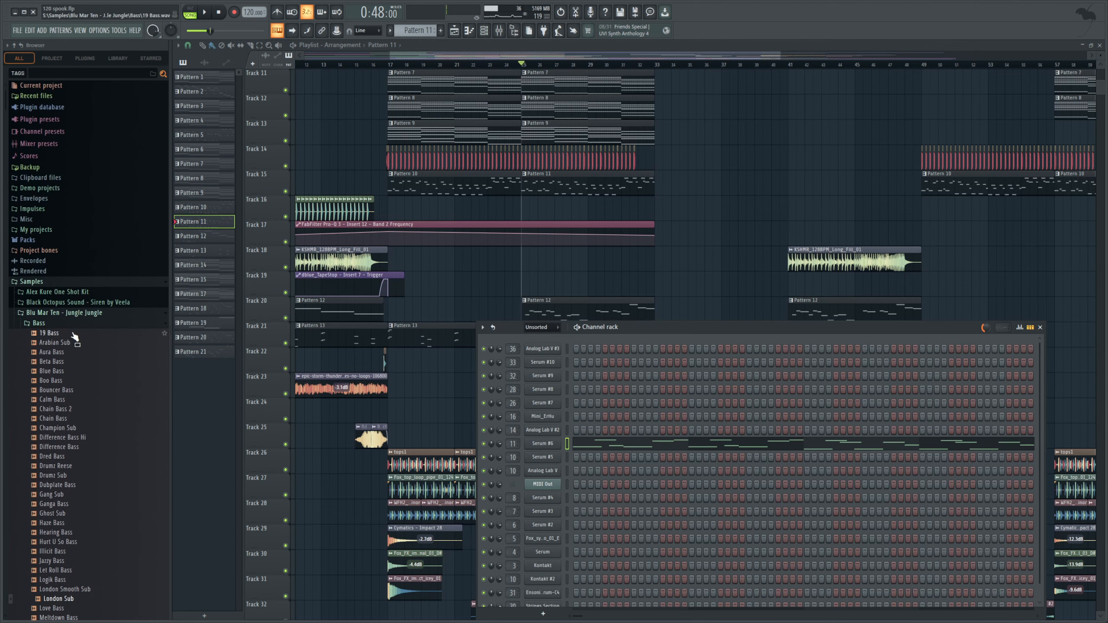
{"action": "left_click", "coordinate": [91, 317]}
{"action": "left_click", "coordinate": [83, 406]}
{"action": "left_click", "coordinate": [136, 349]}
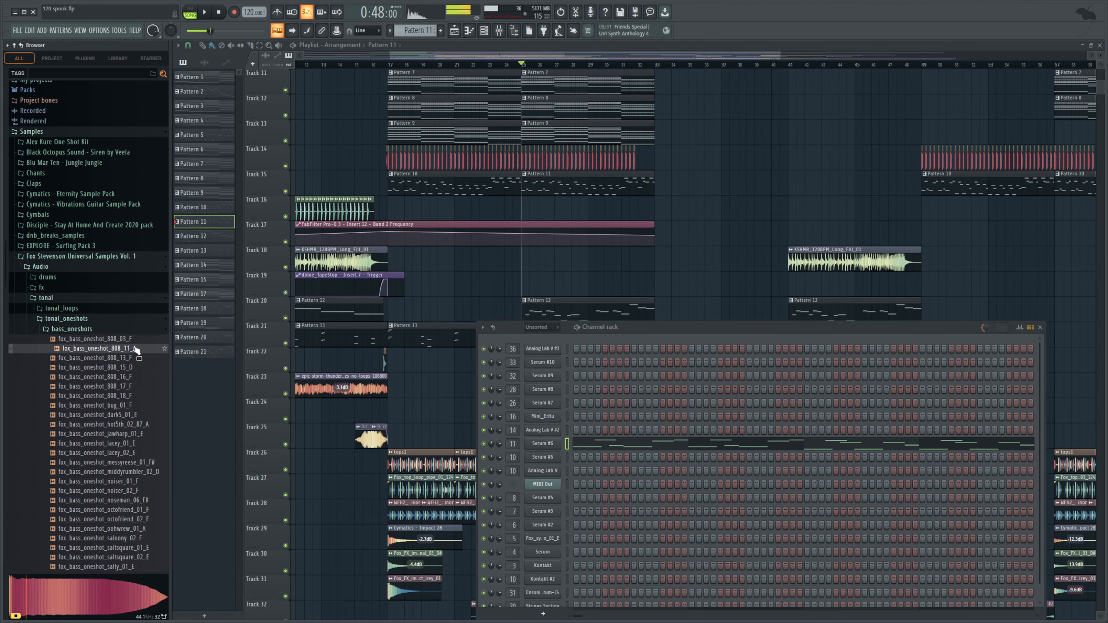
{"action": "left_click_drag", "start_coordinate": [135, 349], "coordinate": [552, 355]}
Set the 808 sampler's root note to F5 with the volume envelope enabled, and move the Serum #6 notes to its channel
{"action": "left_click", "coordinate": [550, 351]}
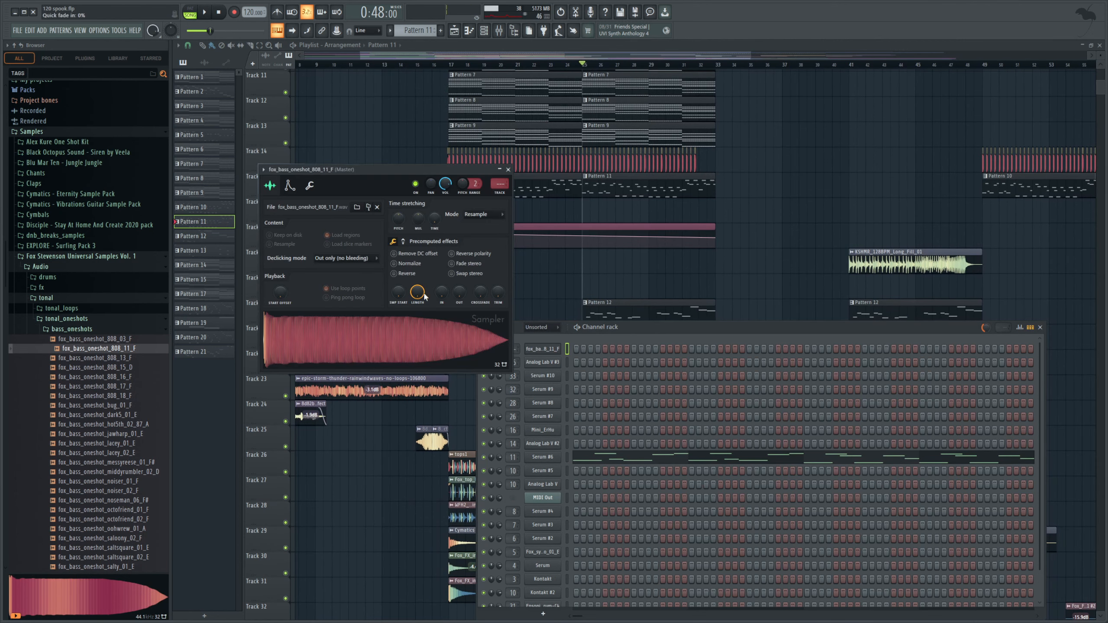
{"action": "right_click", "coordinate": [406, 357]}
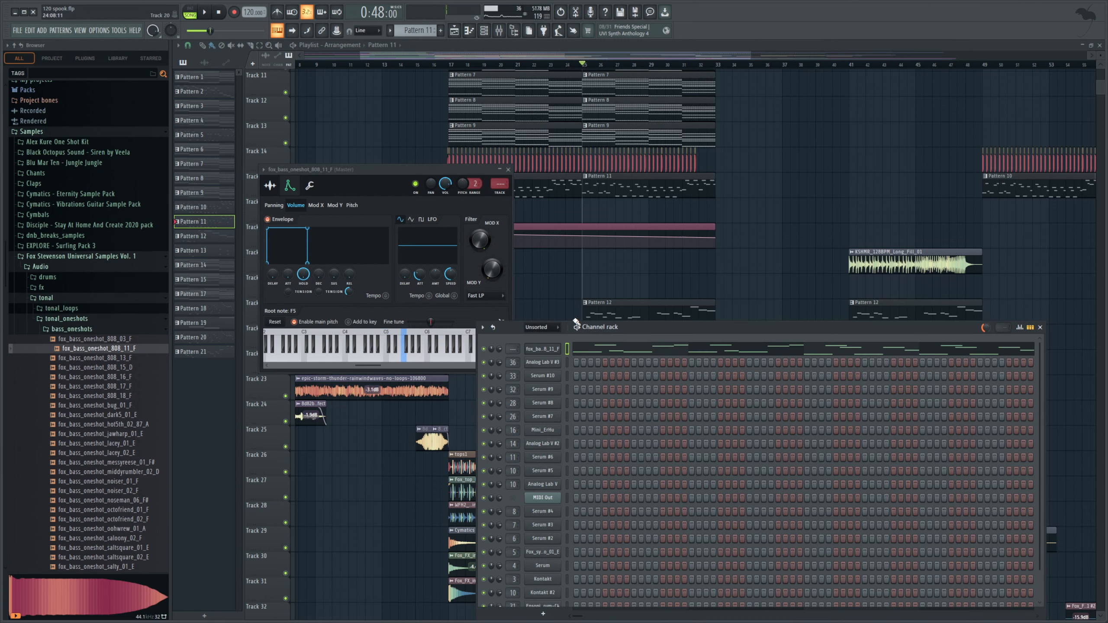
{"action": "left_click", "coordinate": [576, 327]}
Transpose all of the 808 channel's notes up one octave in the piano roll and preview them
{"action": "left_click", "coordinate": [576, 348]}
{"action": "key", "text": "space"}
{"action": "key", "text": "ctrl+a"}
{"action": "key", "text": "ctrl+Up"}
{"action": "key", "text": "space"}
{"action": "scroll", "coordinate": [537, 346], "scroll_direction": "up", "scroll_amount": 3}
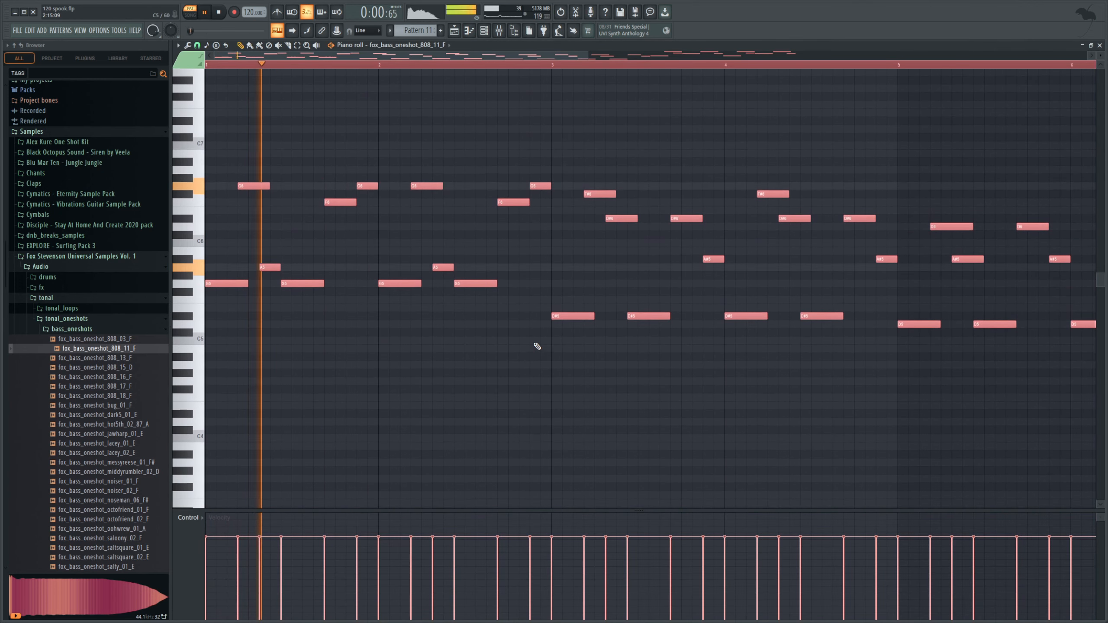
{"action": "key", "text": "space"}
Play Pattern 11 from its start to check the 808 bass line
{"action": "left_click", "coordinate": [484, 32]}
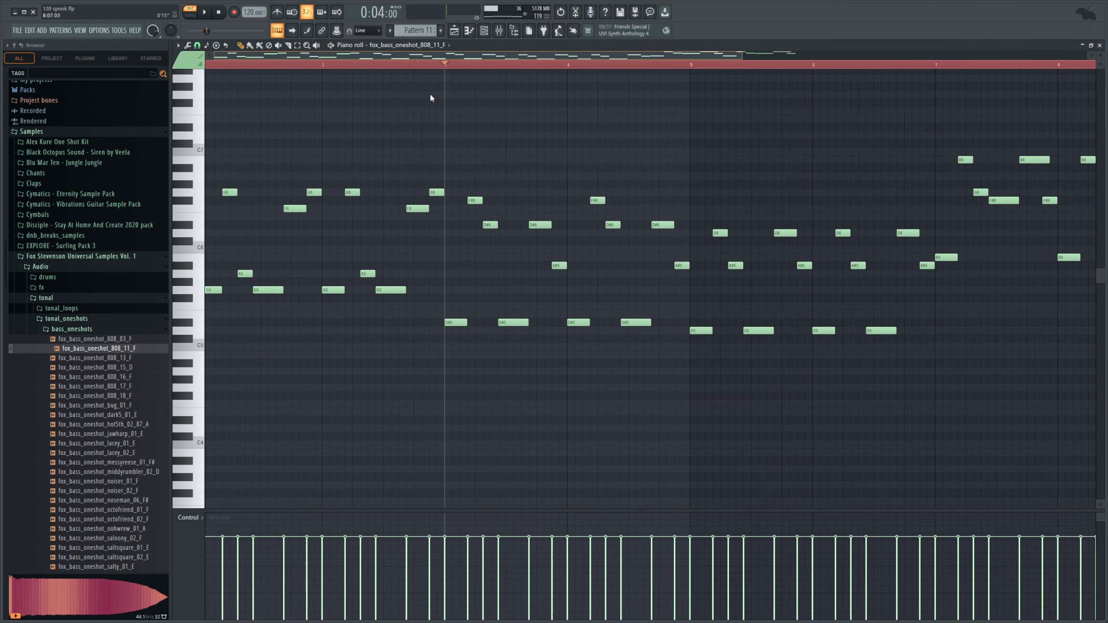
{"action": "key", "text": "space"}
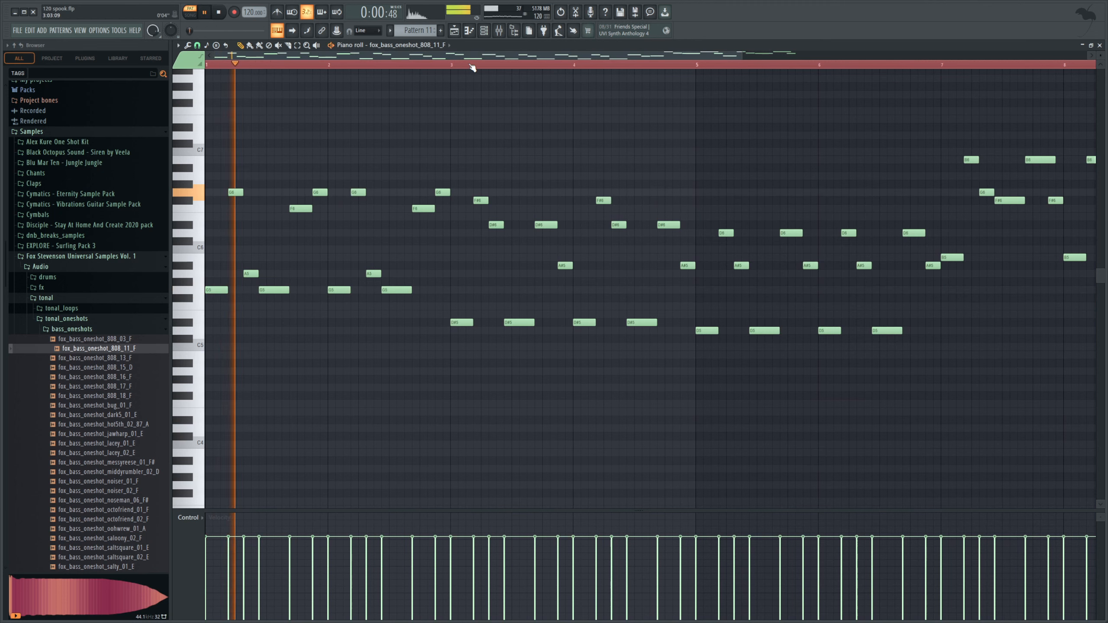
{"action": "key", "text": "space"}
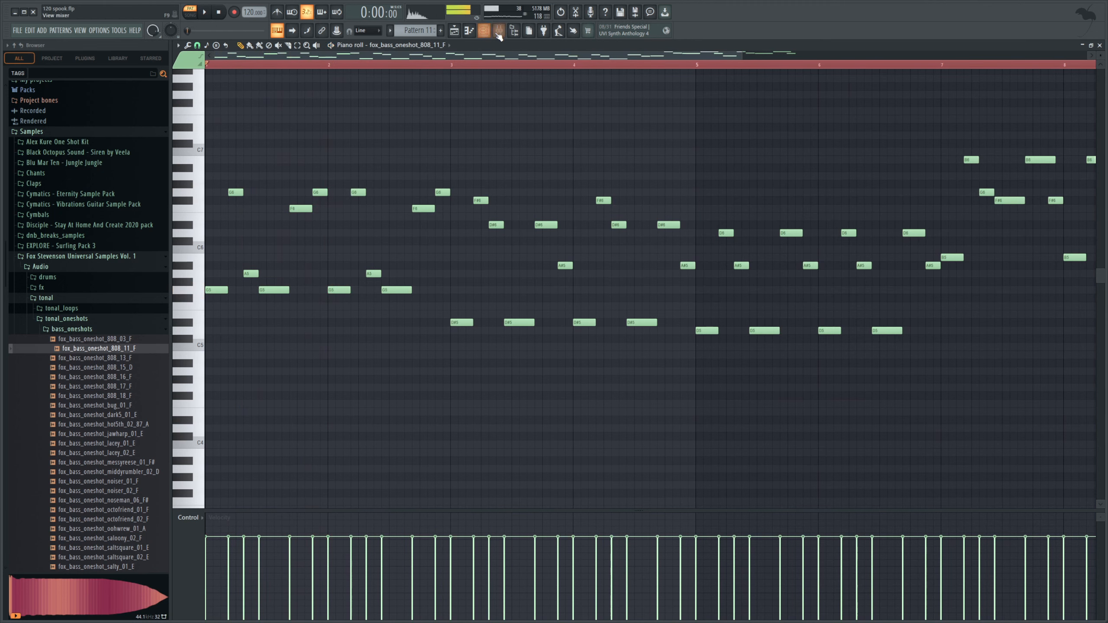
Play the soloed 808 bass on Track 15 from bar 24 and inspect its mixer channel, Insert 37, against the master
{"action": "left_click", "coordinate": [498, 30]}
{"action": "left_click", "coordinate": [484, 31]}
{"action": "double_click", "coordinate": [743, 488]}
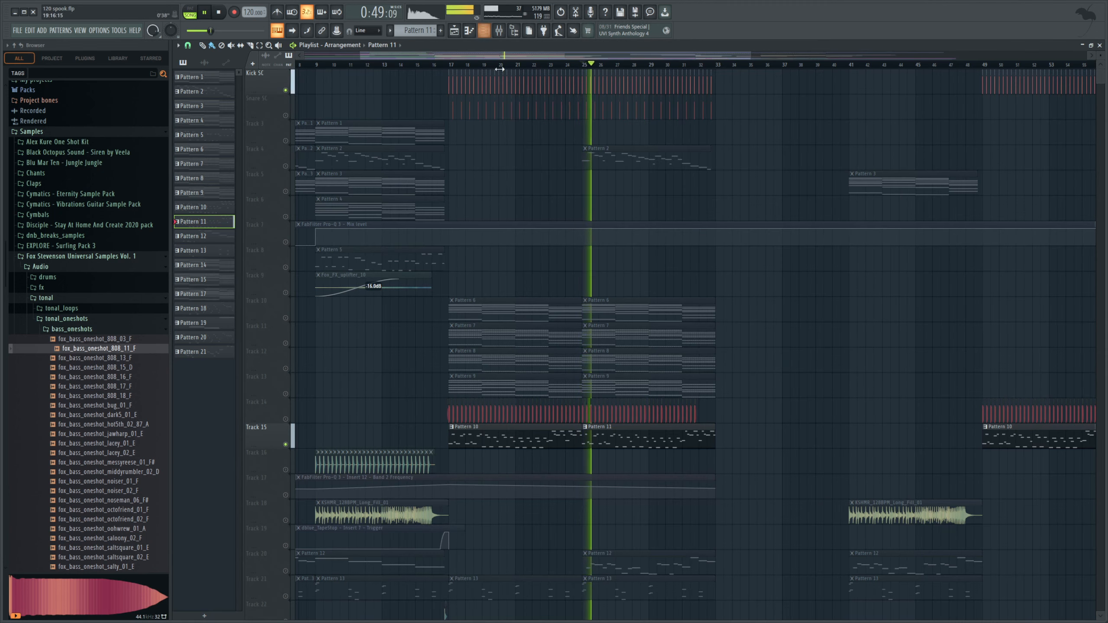
{"action": "left_click", "coordinate": [566, 65]}
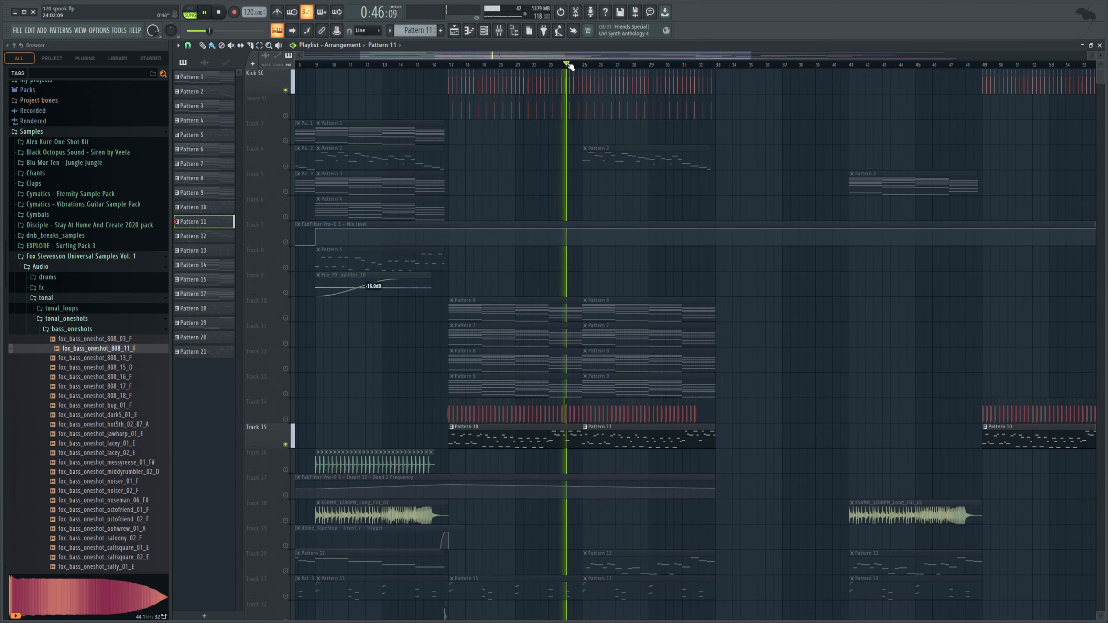
{"action": "key", "text": "F9"}
{"action": "left_click", "coordinate": [308, 358]}
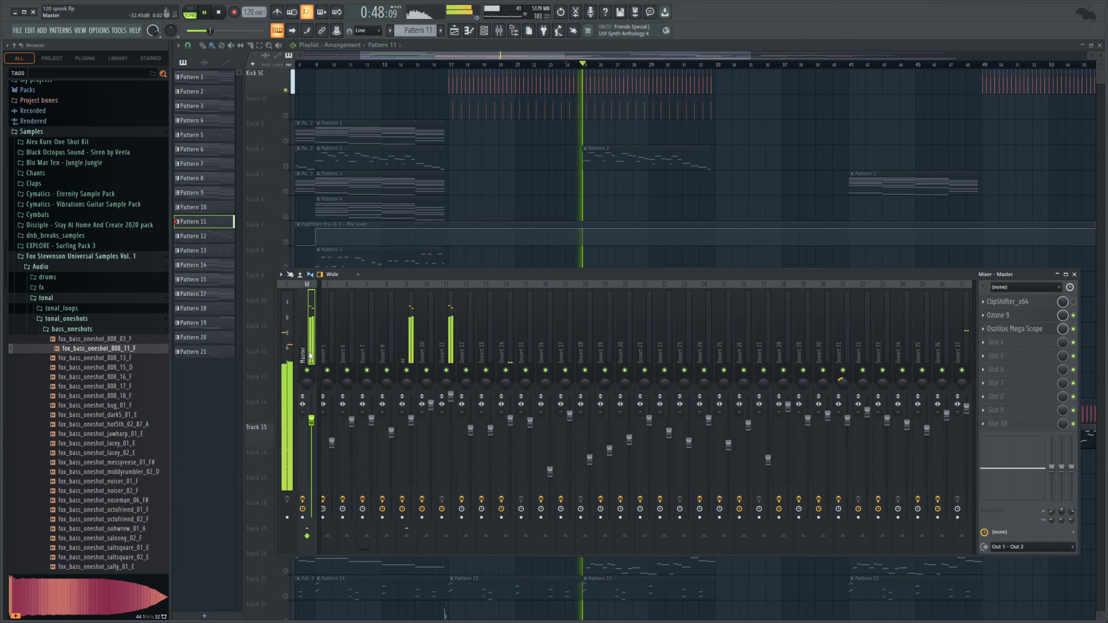
{"action": "left_click", "coordinate": [965, 406]}
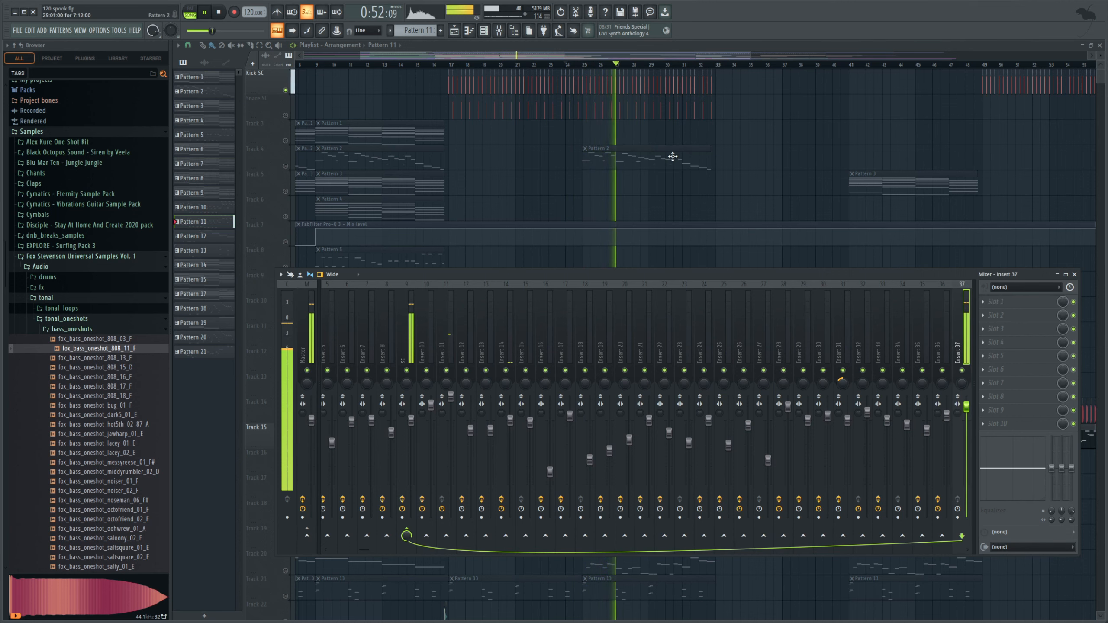
{"action": "key", "text": "F9"}
{"action": "key", "text": "space"}
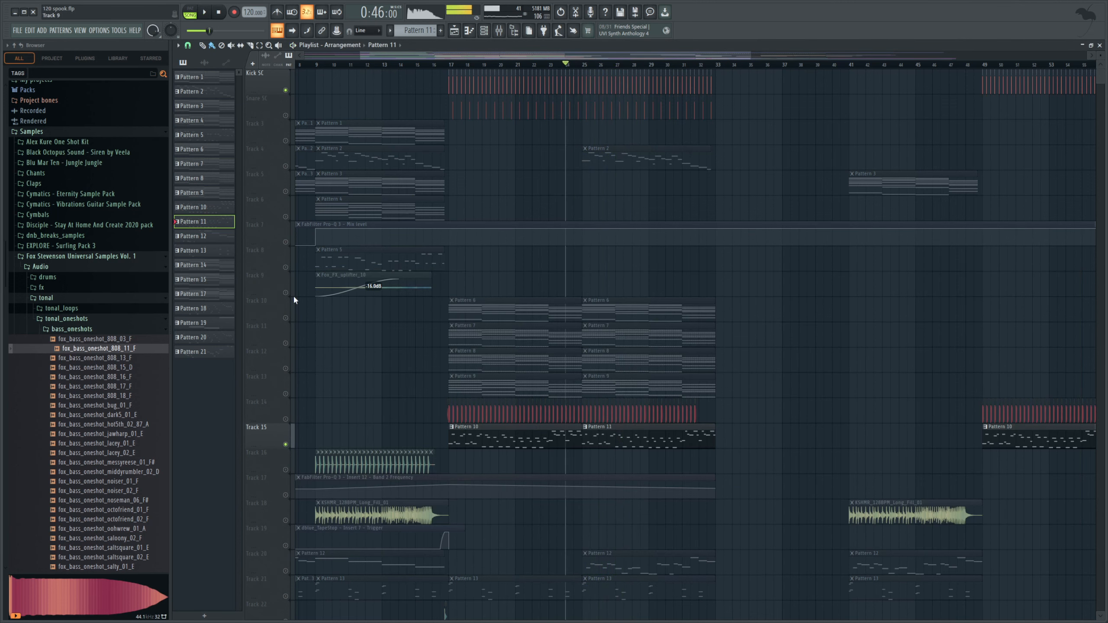
Unsolo Track 15 to play the full arrangement from bar 24, and isolate the 808's Insert 37 in the mixer
{"action": "right_click", "coordinate": [286, 369]}
{"action": "key", "text": "space"}
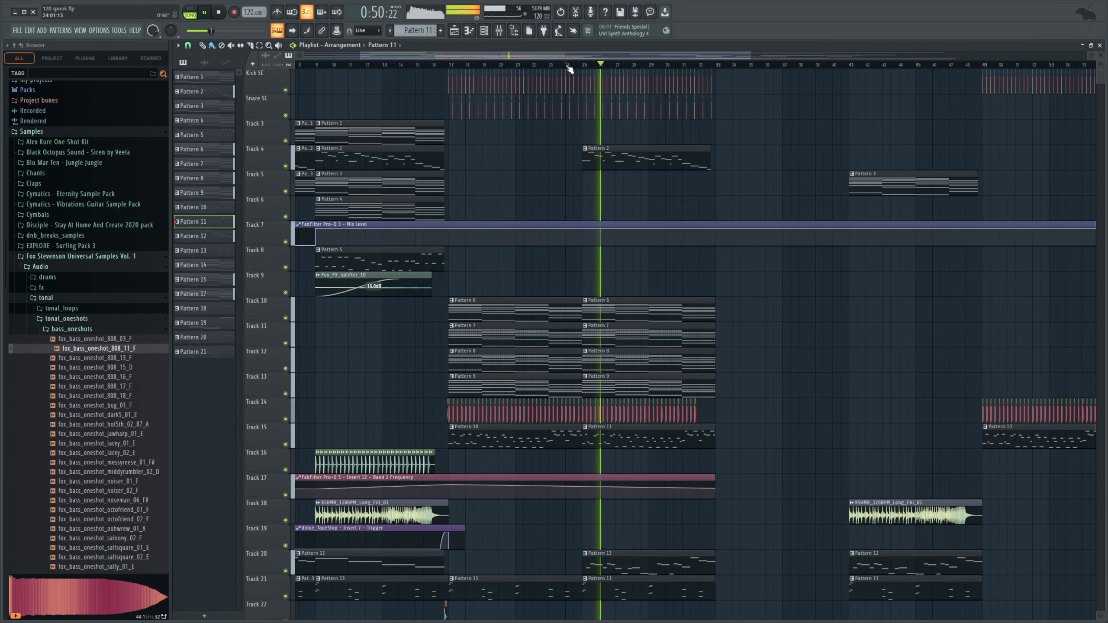
{"action": "key", "text": "space"}
{"action": "left_click", "coordinate": [489, 31]}
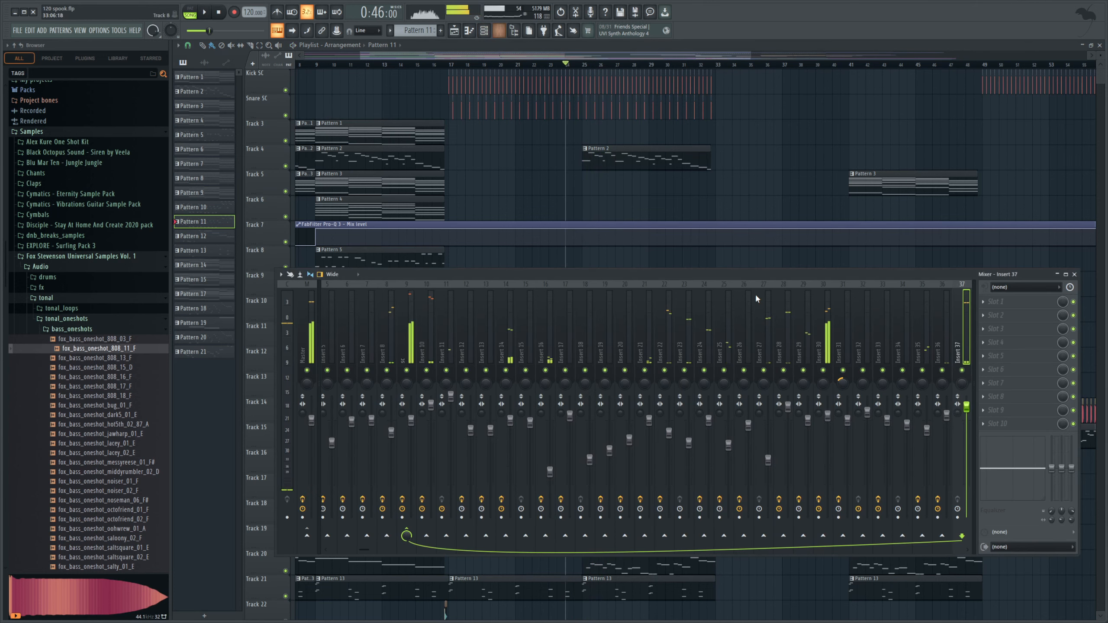
{"action": "scroll", "coordinate": [964, 354], "scroll_direction": "down", "scroll_amount": 1}
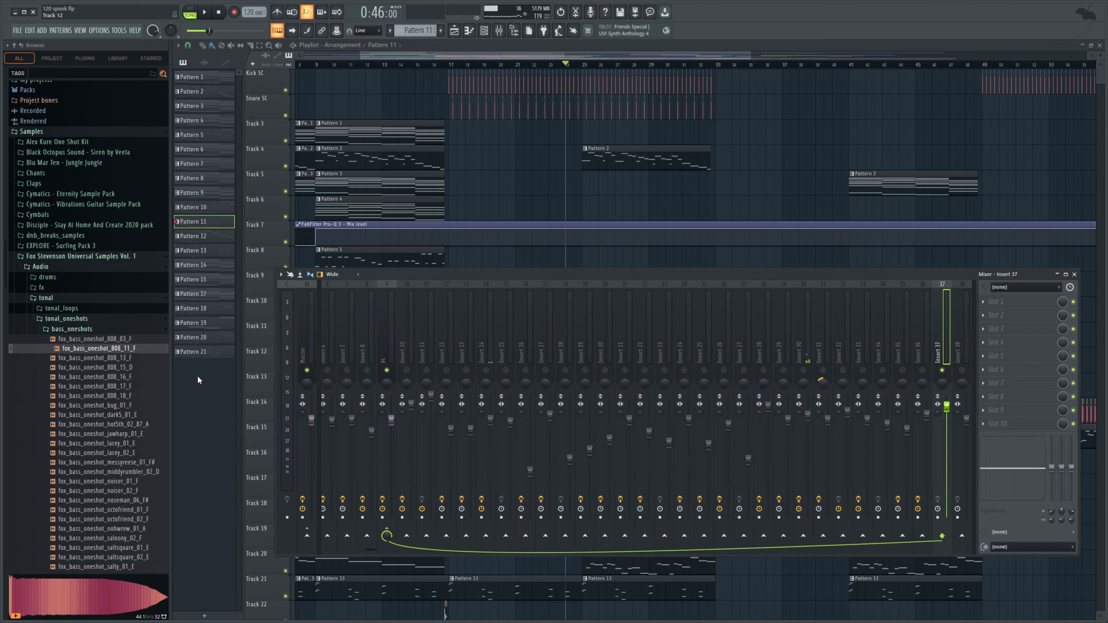
Audition fox_bass_oneshot_noiser_02_F and load it as a new channel next to the 808 in the channel rack
{"action": "left_click", "coordinate": [143, 492]}
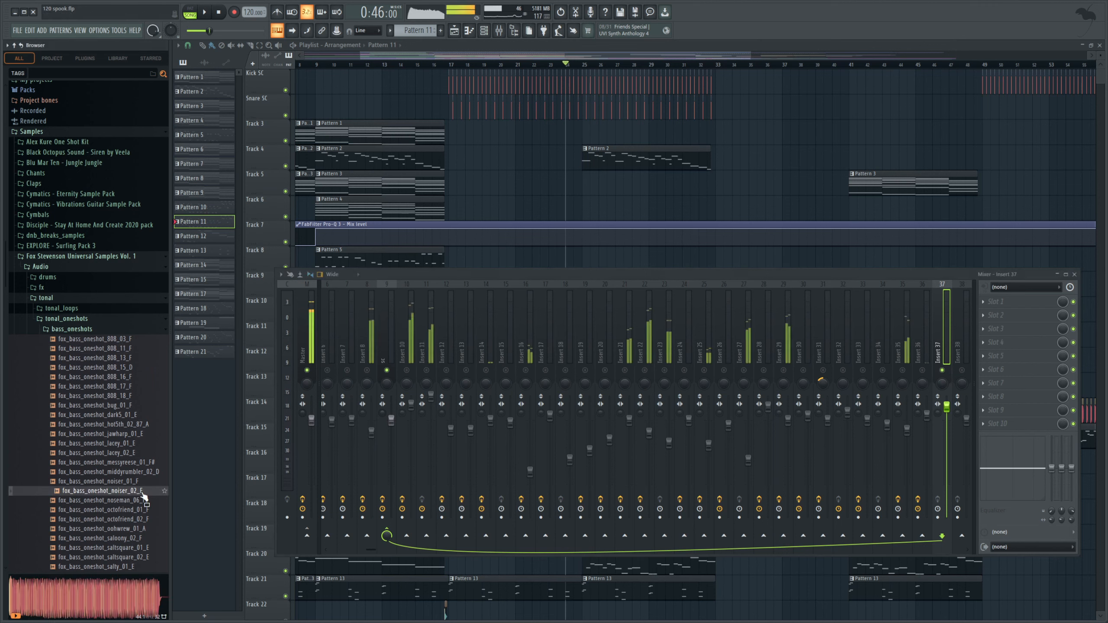
{"action": "left_click", "coordinate": [218, 12]}
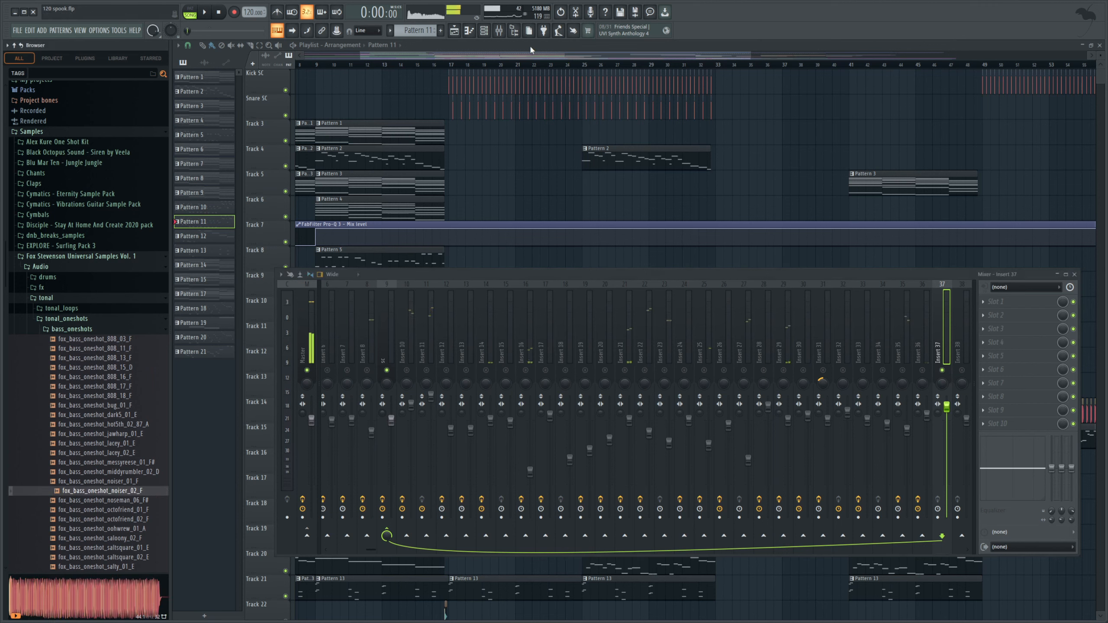
{"action": "left_click", "coordinate": [482, 37]}
{"action": "left_click_drag", "start_coordinate": [139, 492], "coordinate": [799, 493]}
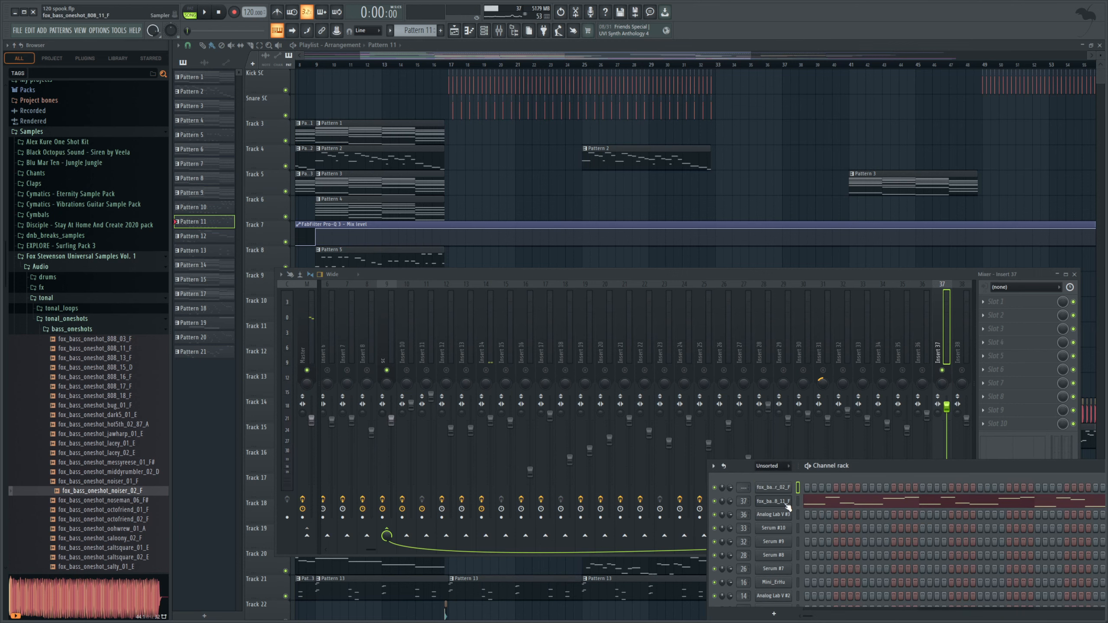
Play the full arrangement around bar 25 to check how the added bass layer sits in the mix
{"action": "left_click", "coordinate": [335, 349]}
{"action": "key", "text": "space"}
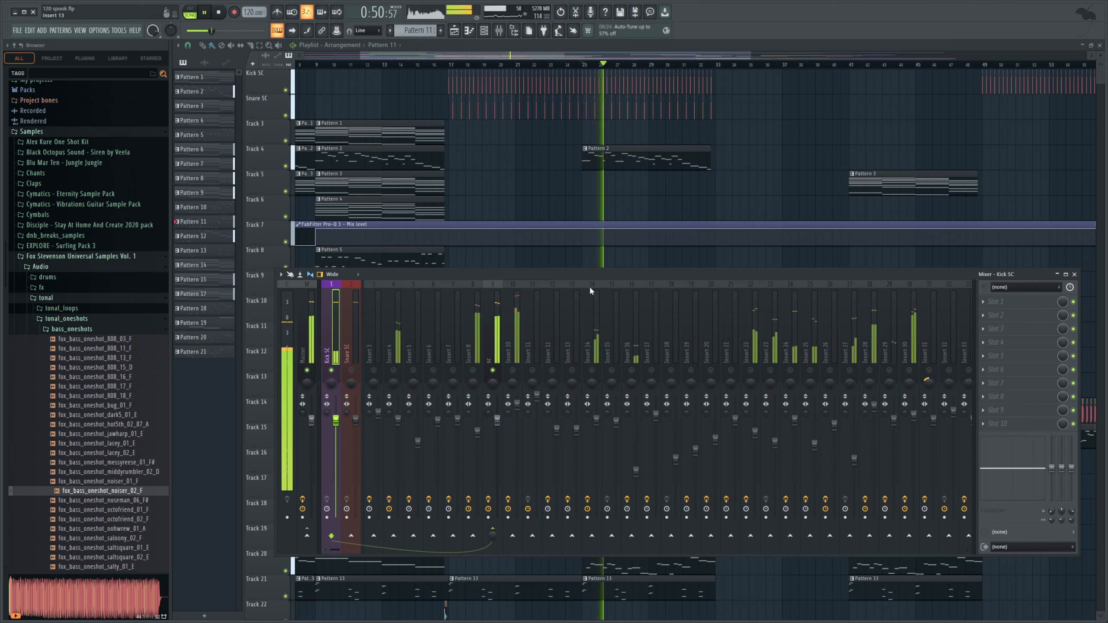
{"action": "key", "text": "space"}
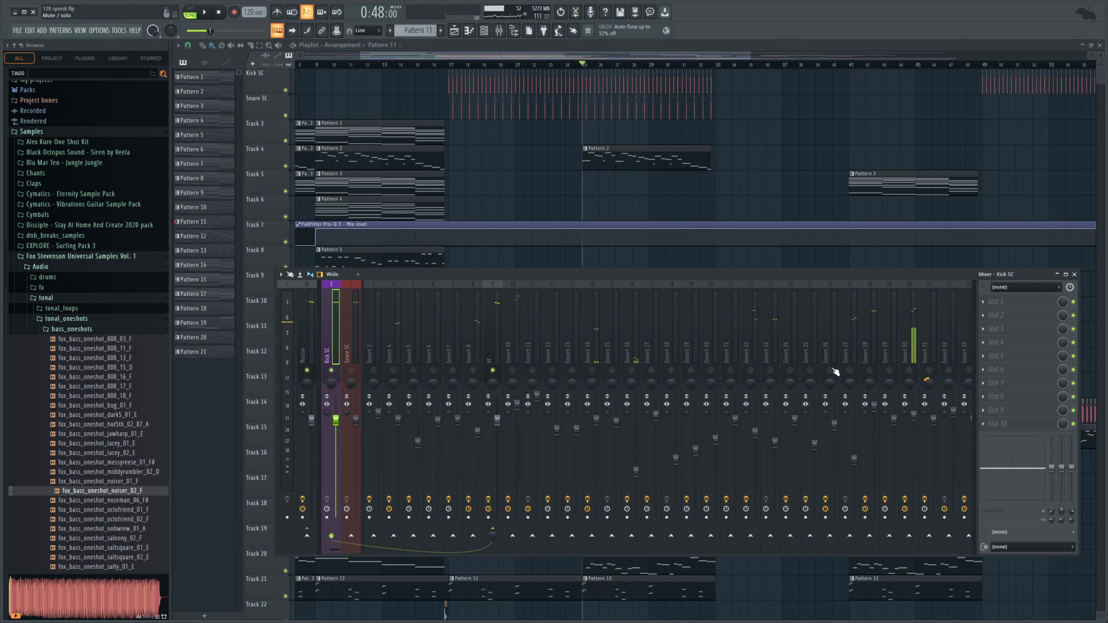
{"action": "left_click", "coordinate": [832, 371]}
{"action": "key", "text": "F9"}
{"action": "key", "text": "space"}
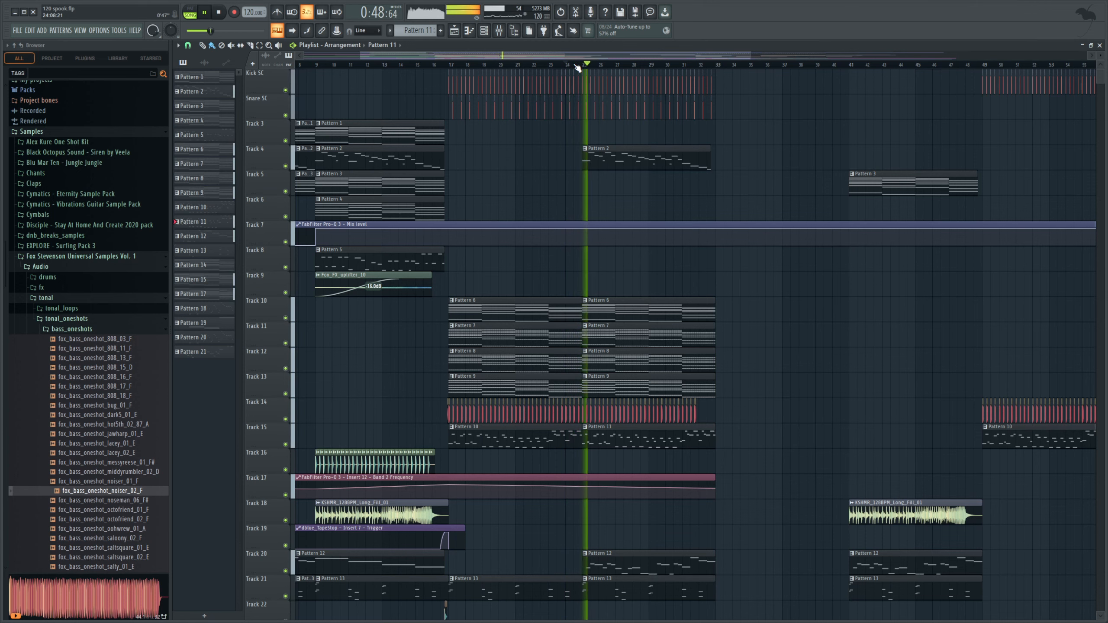
Solo the bass layer's mixer track, Insert 38, and add DimensionExpander after its ClipShifter and FabFilter Pro-Q 3
{"action": "key", "text": "F9"}
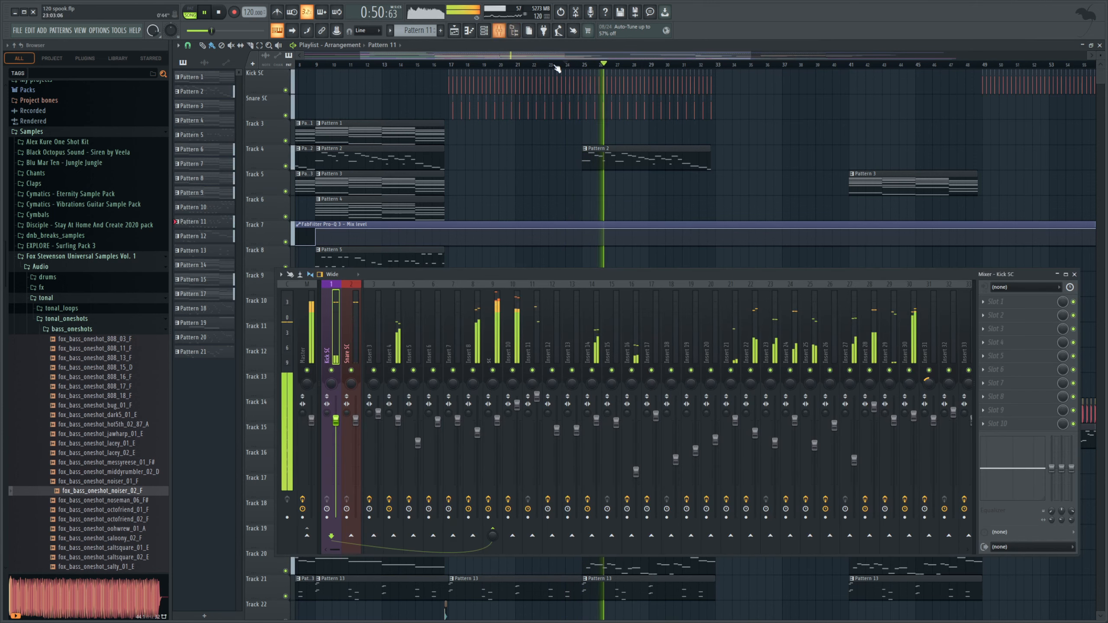
{"action": "key", "text": "space"}
{"action": "scroll", "coordinate": [924, 361], "scroll_direction": "down", "scroll_amount": 3}
{"action": "left_click", "coordinate": [943, 359]}
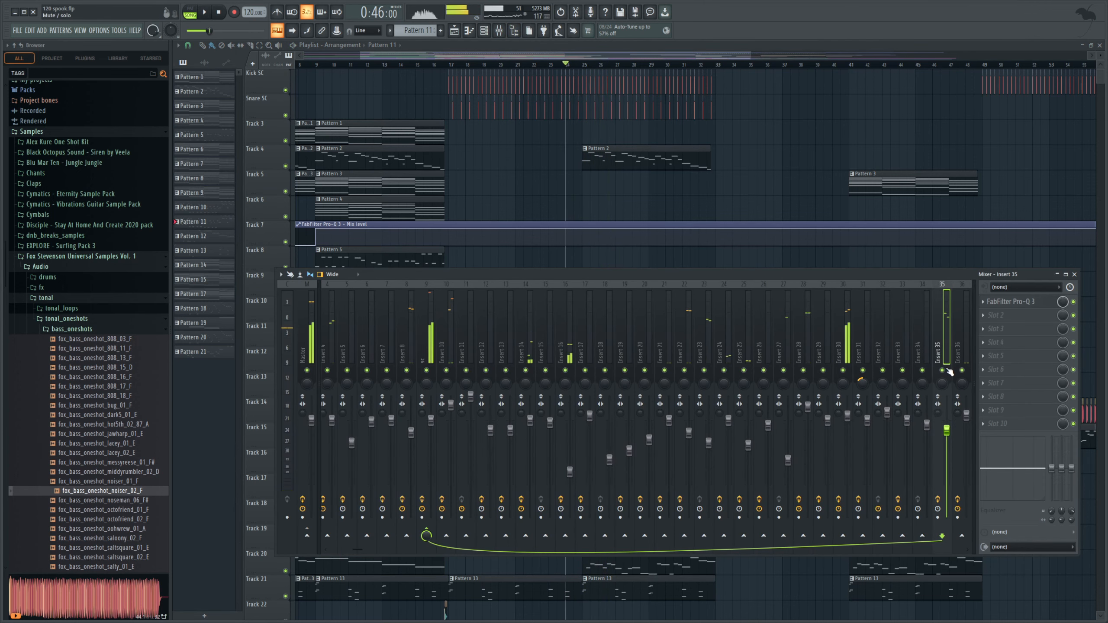
{"action": "right_click", "coordinate": [943, 370]}
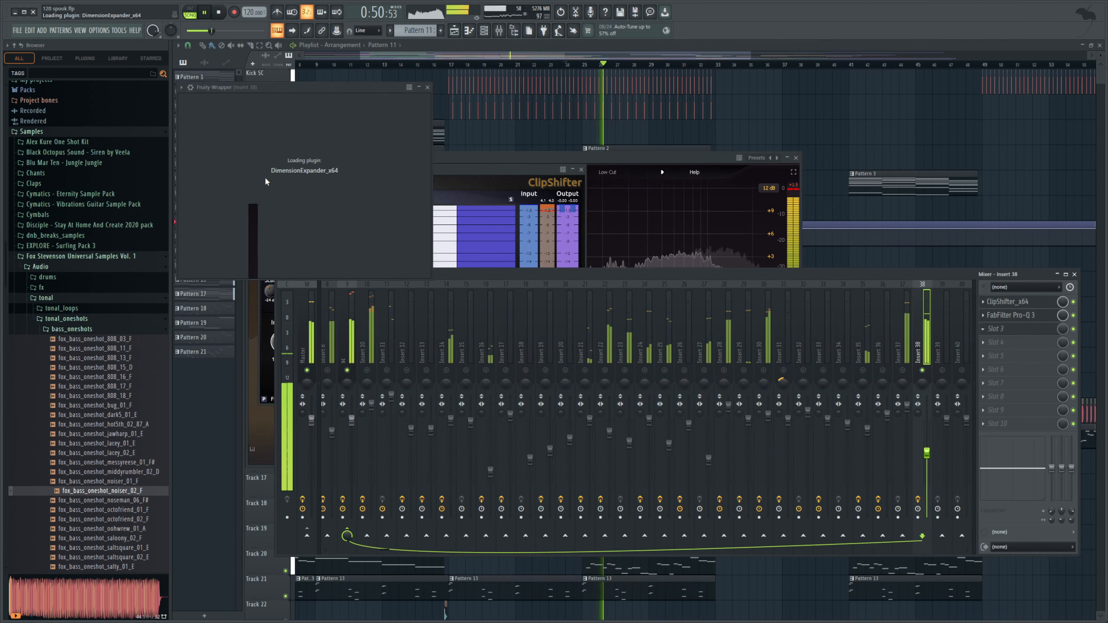
{"action": "left_click_drag", "start_coordinate": [248, 155], "coordinate": [248, 162]}
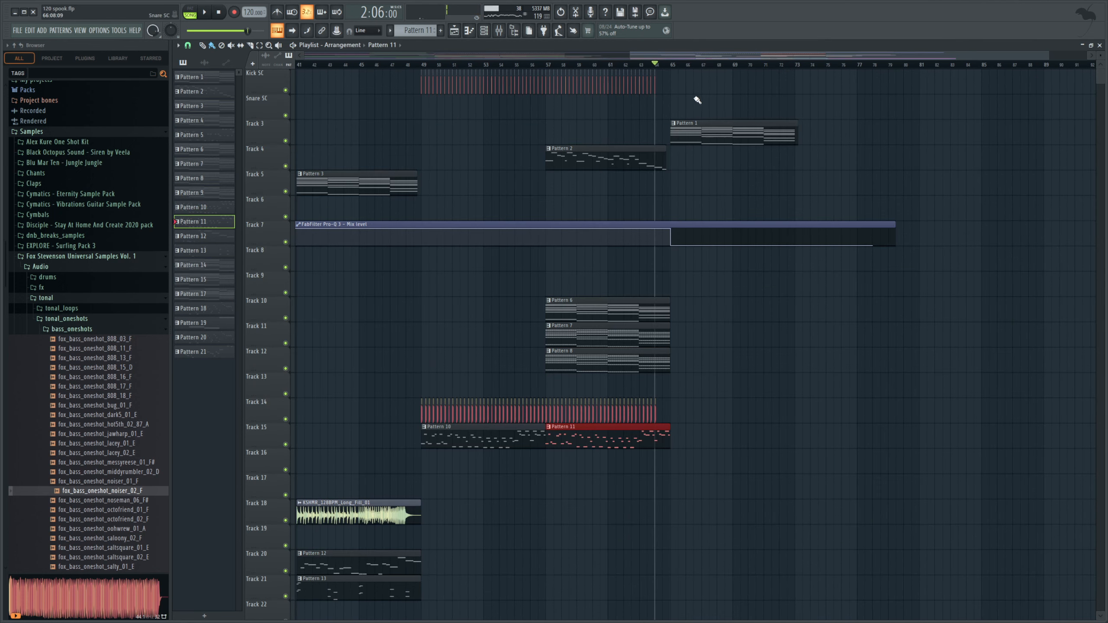
Play the transition into bar 65 and review the clips placed around it across the tracks
{"action": "scroll", "coordinate": [672, 151], "scroll_direction": "down", "scroll_amount": 5}
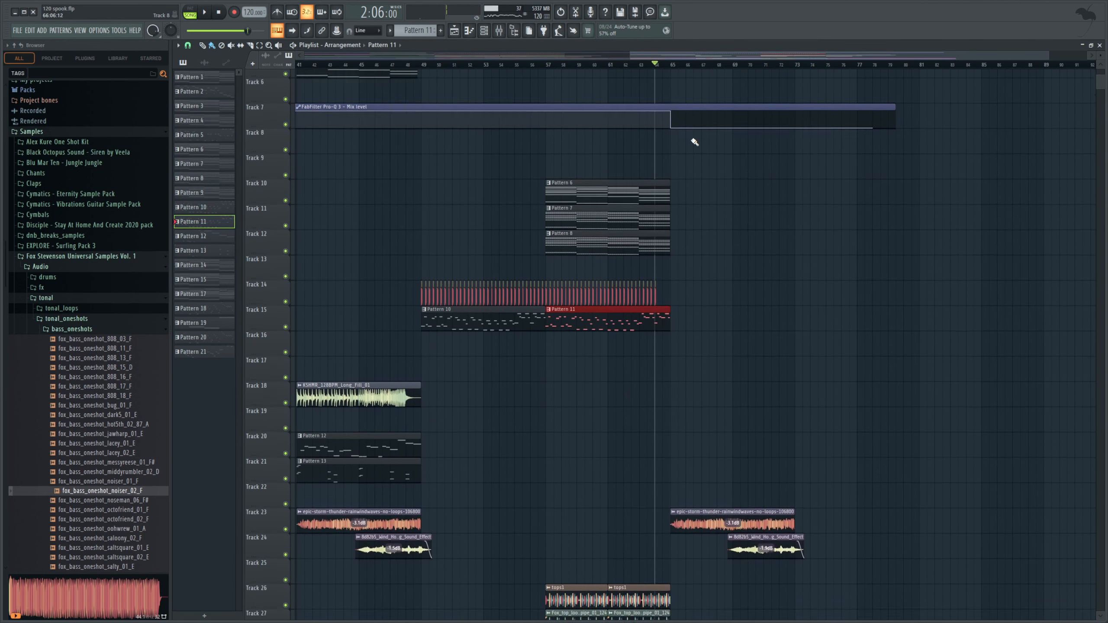
{"action": "key", "text": "space"}
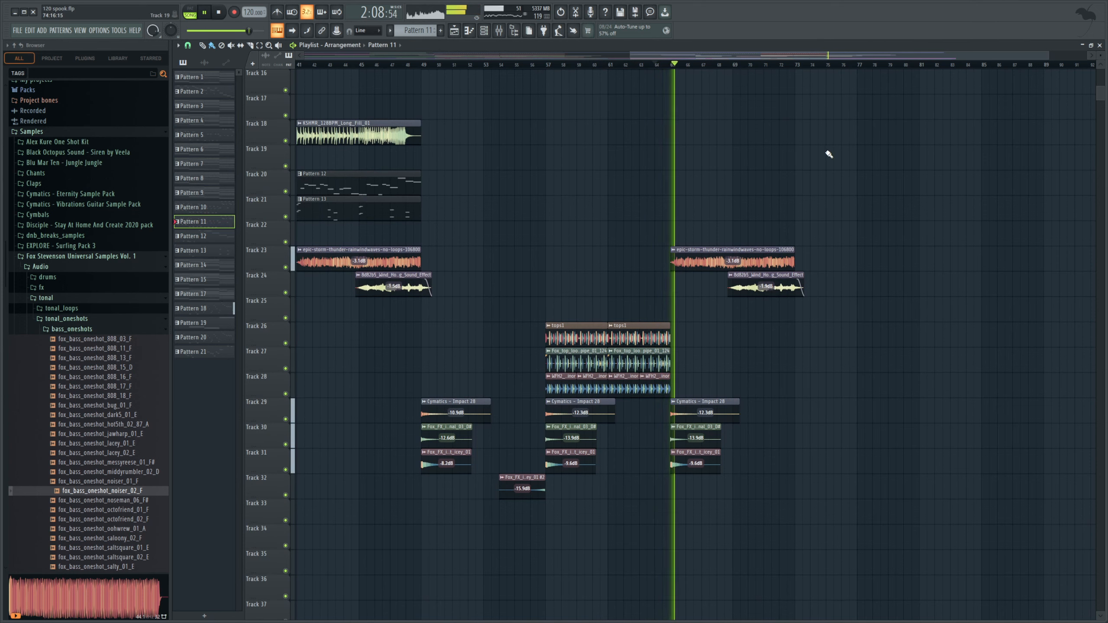
{"action": "key", "text": "space"}
{"action": "scroll", "coordinate": [705, 240], "scroll_direction": "up", "scroll_amount": 4}
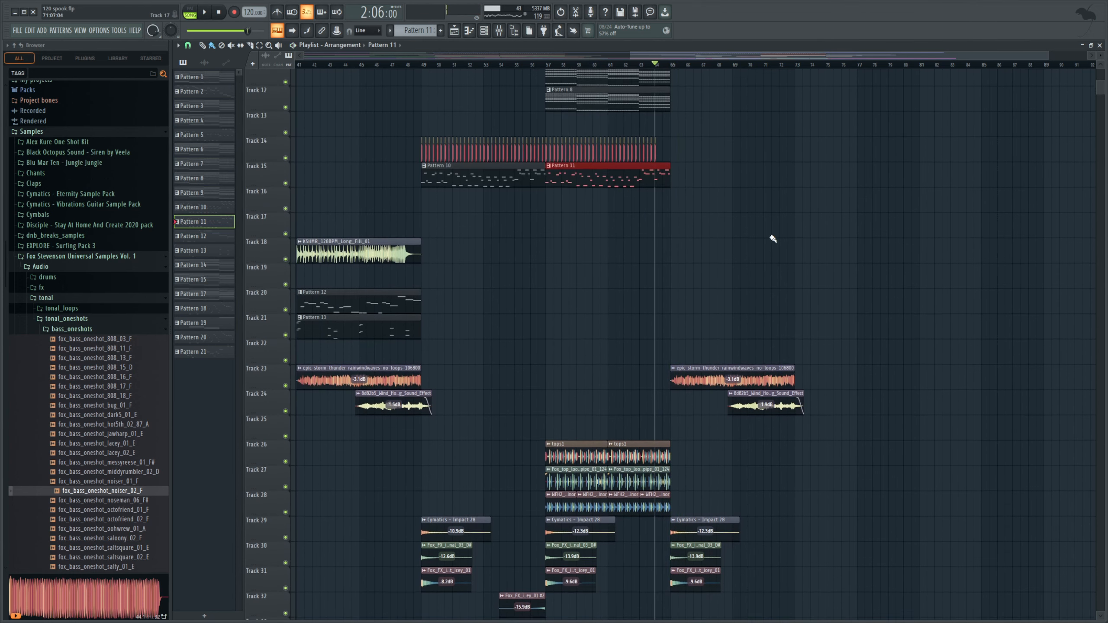
{"action": "left_click", "coordinate": [674, 65]}
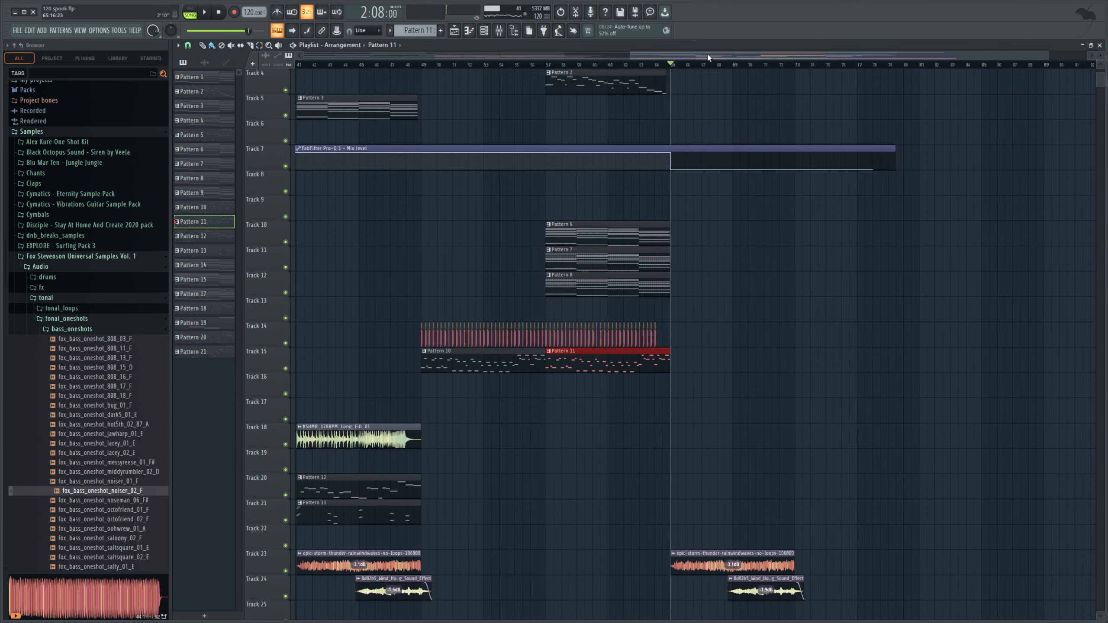
Place a separate copy of the Kontakt chord pattern, Pattern 2, on Track 3 at bar 65 and preview it
{"action": "left_click_drag", "start_coordinate": [708, 58], "coordinate": [679, 59]}
{"action": "left_click_drag", "start_coordinate": [1023, 57], "coordinate": [1095, 58]}
{"action": "scroll", "coordinate": [668, 102], "scroll_direction": "up", "scroll_amount": 1}
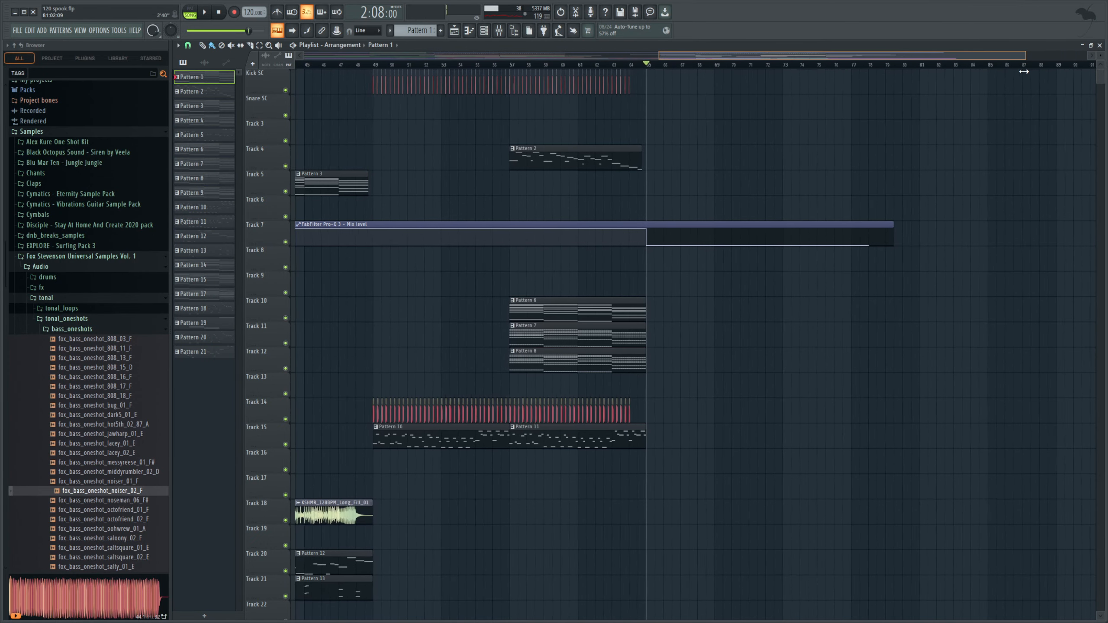
{"action": "left_click", "coordinate": [669, 152]}
{"action": "left_click_drag", "start_coordinate": [670, 152], "coordinate": [670, 127]}
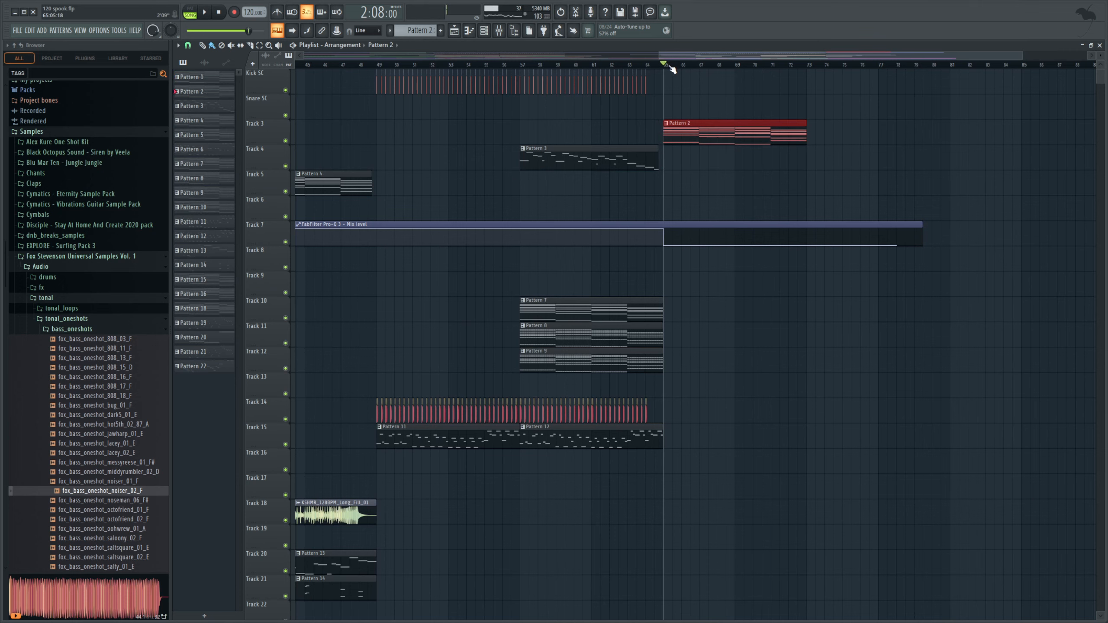
{"action": "key", "text": "space"}
{"action": "key", "text": "space"}
Stagger the starts of all Kontakt chord notes in Pattern 2 so each chord builds from its lowest note upward, and preview them
{"action": "double_click", "coordinate": [675, 128]}
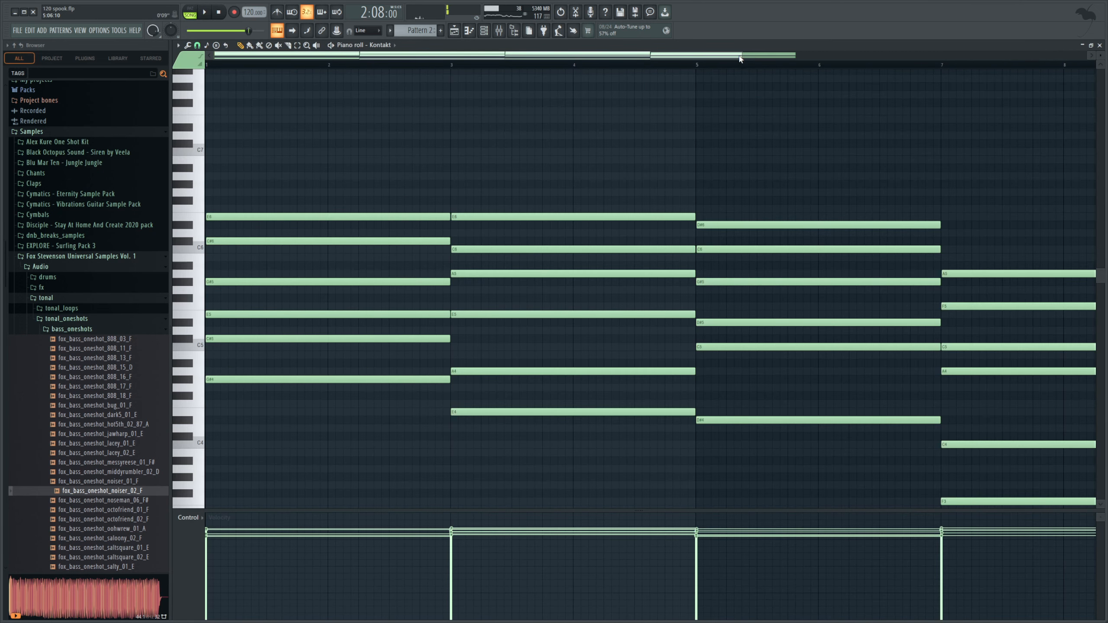
{"action": "key", "text": "ctrl+a"}
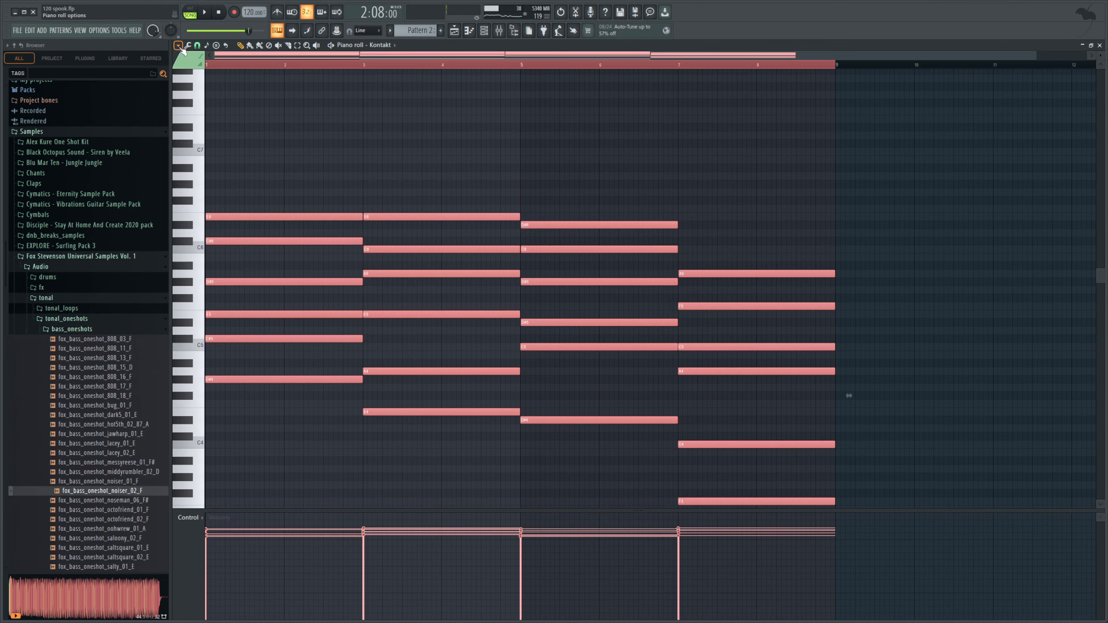
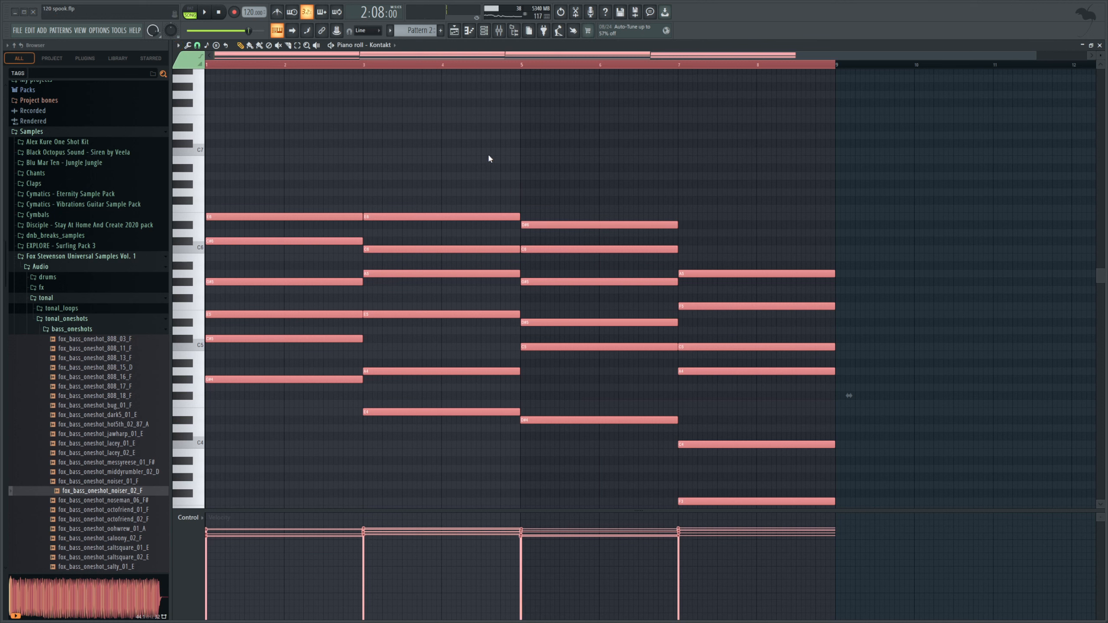
{"action": "left_click_drag", "start_coordinate": [476, 192], "coordinate": [471, 172]}
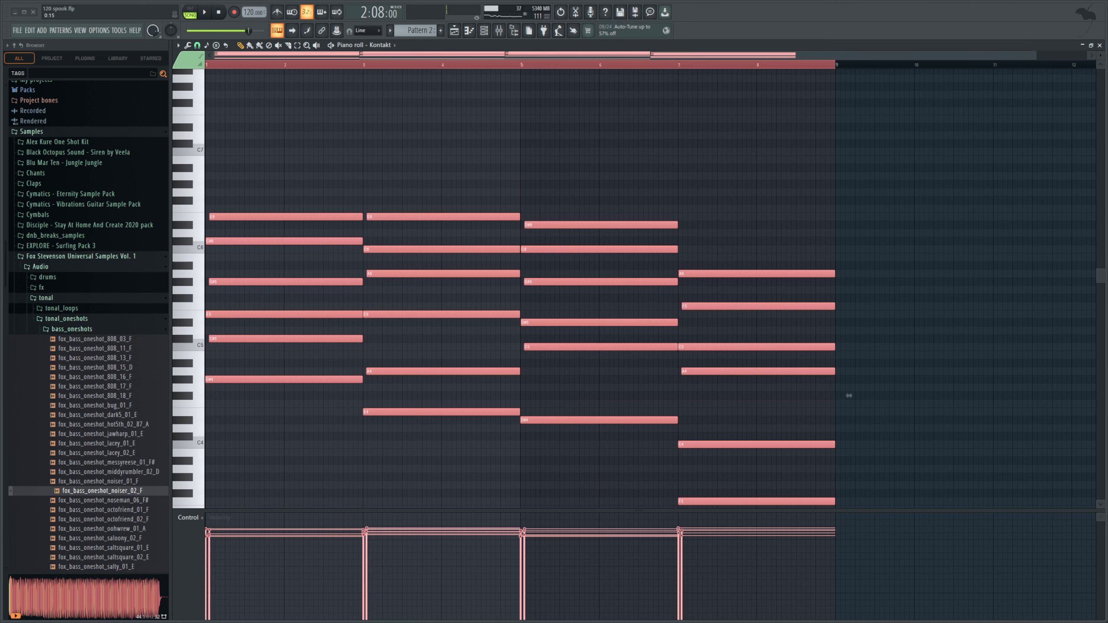
{"action": "left_click_drag", "start_coordinate": [848, 395], "coordinate": [848, 395]}
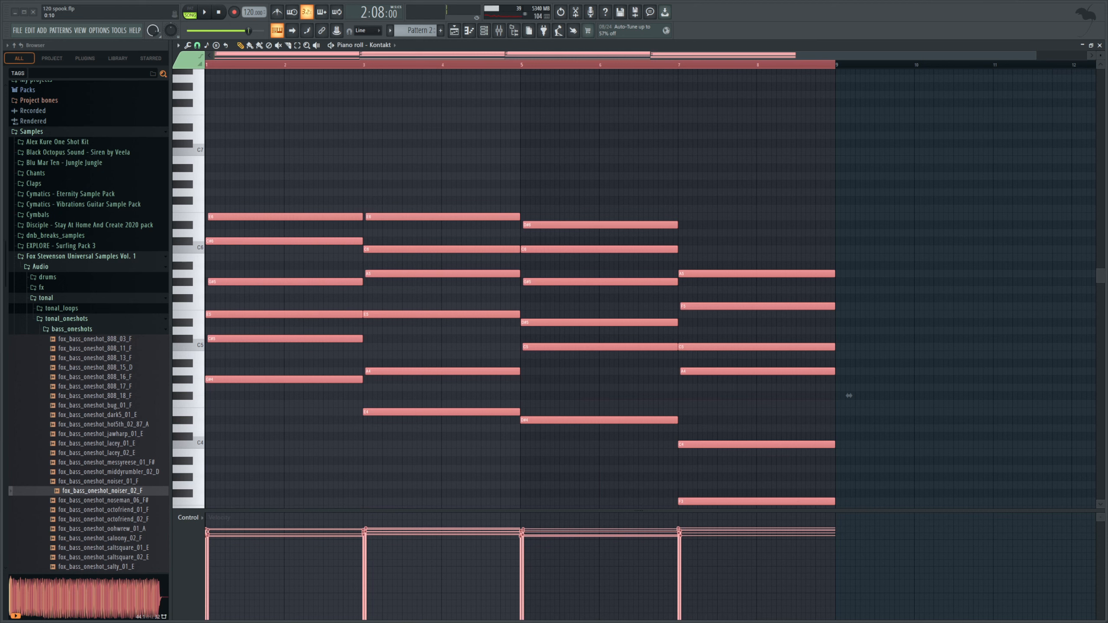
{"action": "left_click", "coordinate": [583, 156]}
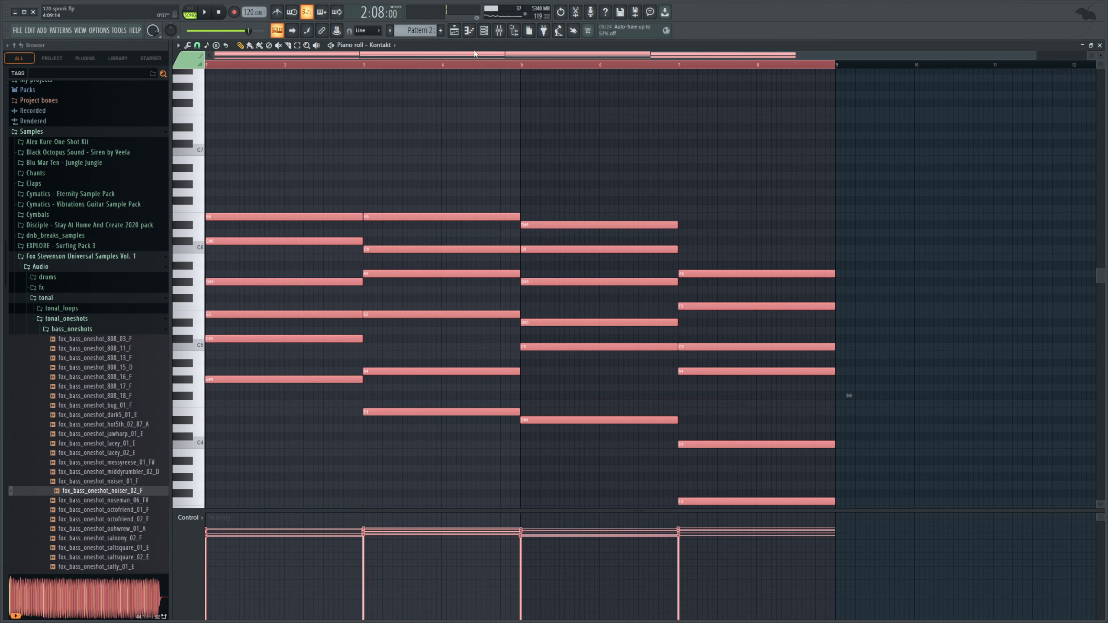
{"action": "left_click_drag", "start_coordinate": [488, 189], "coordinate": [489, 179]}
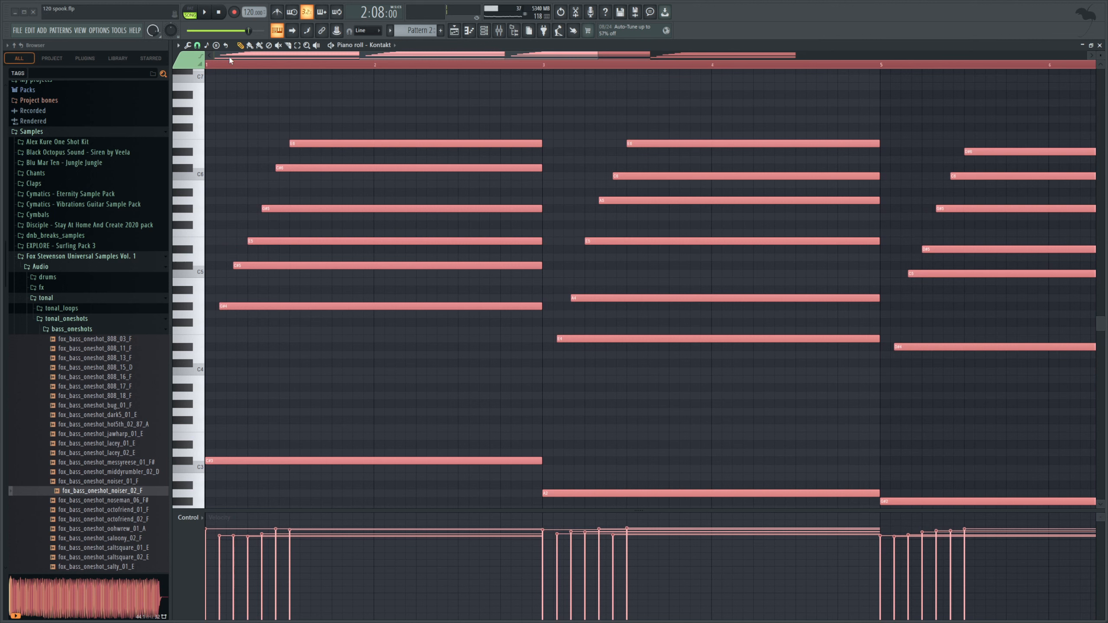
{"action": "key", "text": "space"}
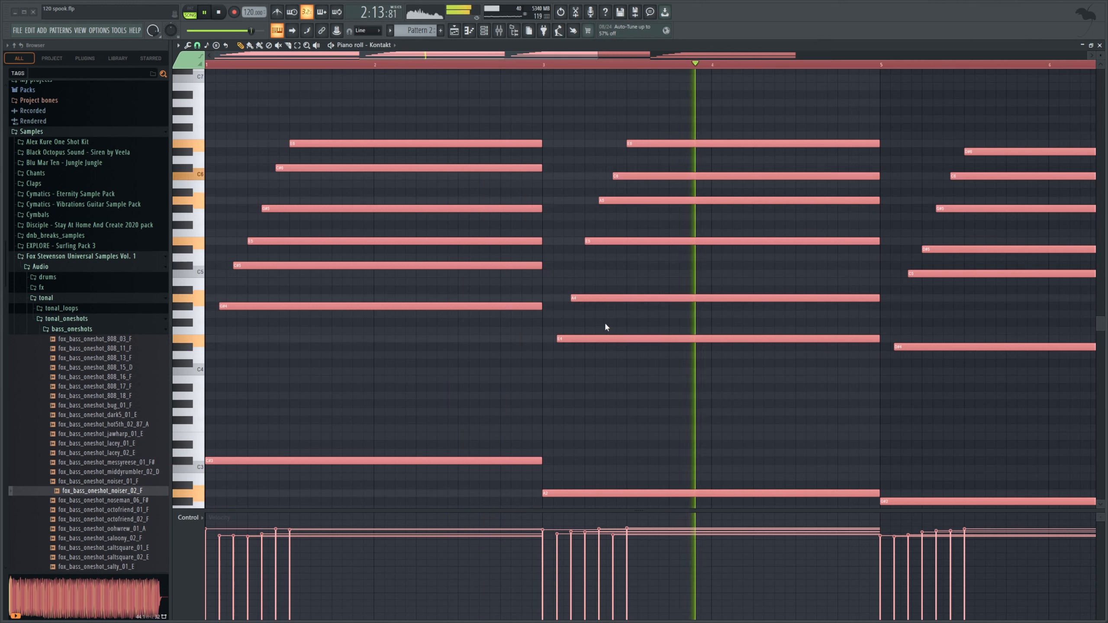
{"action": "key", "text": "space"}
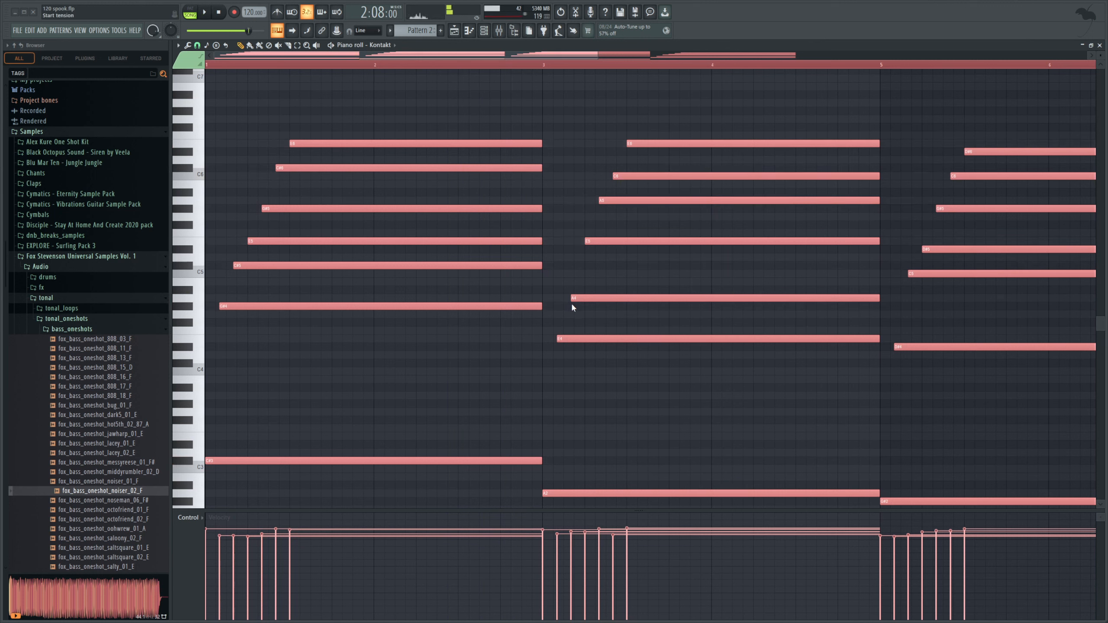
Remove the second and third chords from the Kontakt Pattern 2, checking Pattern 4's chords for a replacement
{"action": "left_click", "coordinate": [454, 31]}
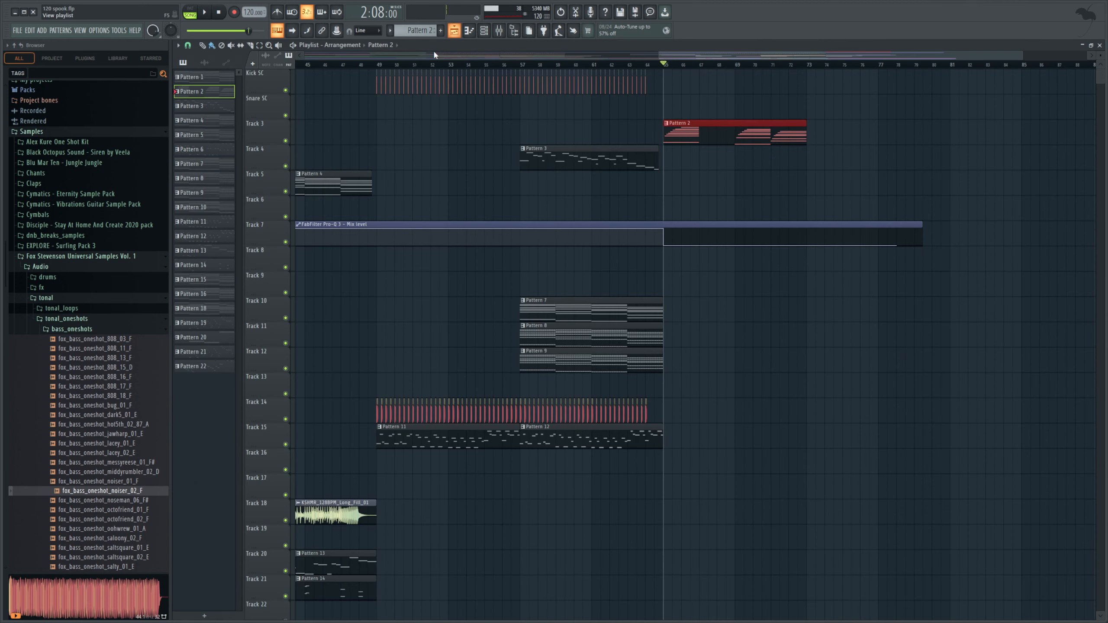
{"action": "double_click", "coordinate": [338, 179]}
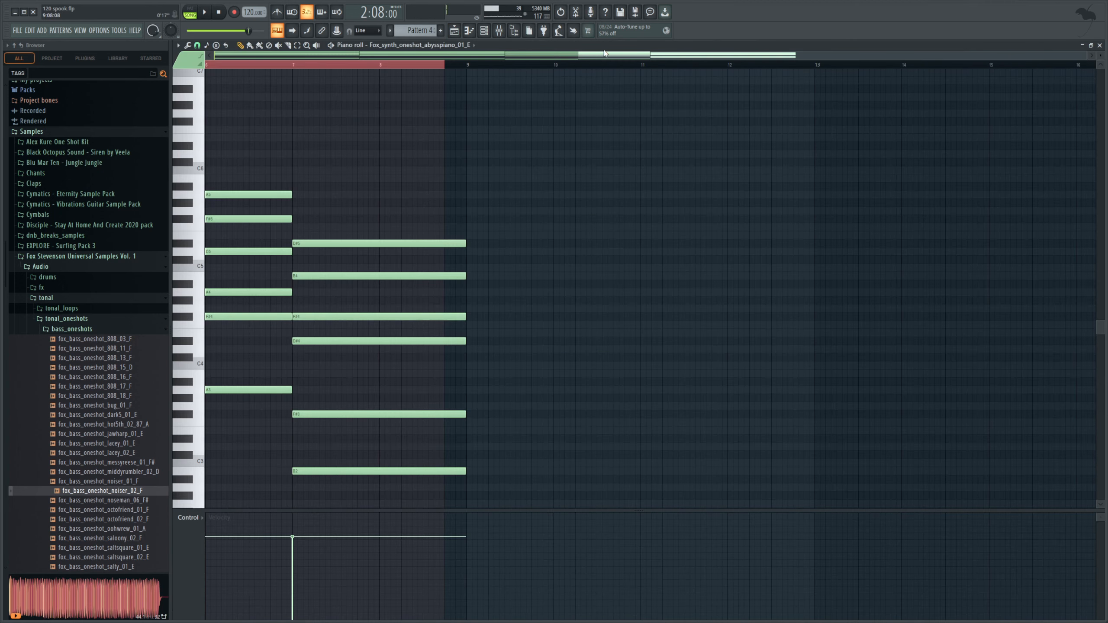
{"action": "left_click_drag", "start_coordinate": [743, 55], "coordinate": [220, 94]}
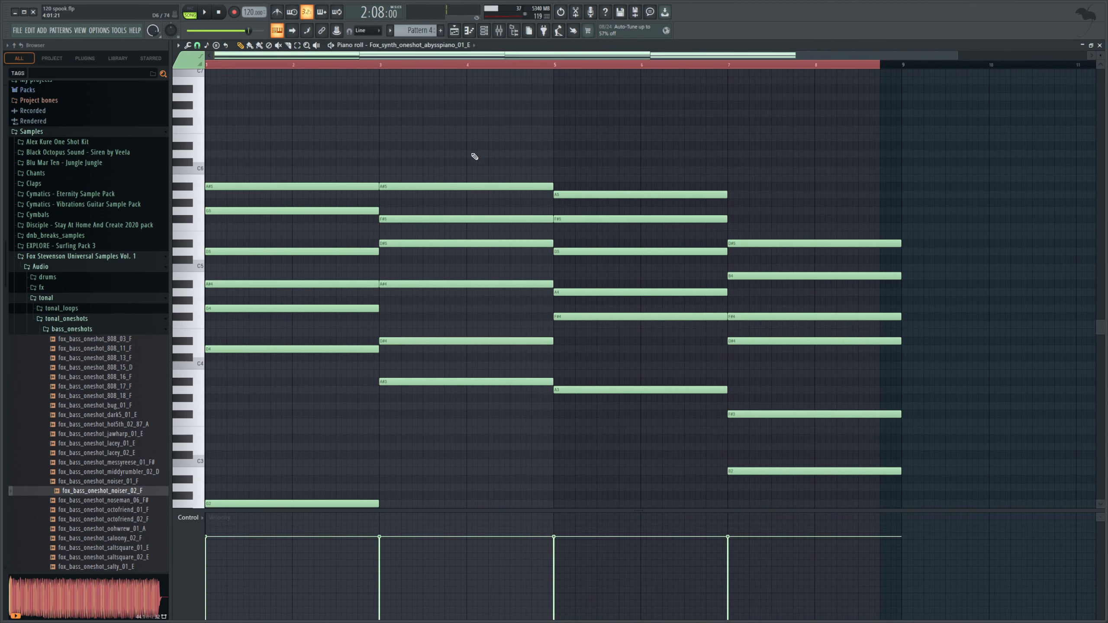
{"action": "left_click_drag", "start_coordinate": [473, 137], "coordinate": [449, 507]}
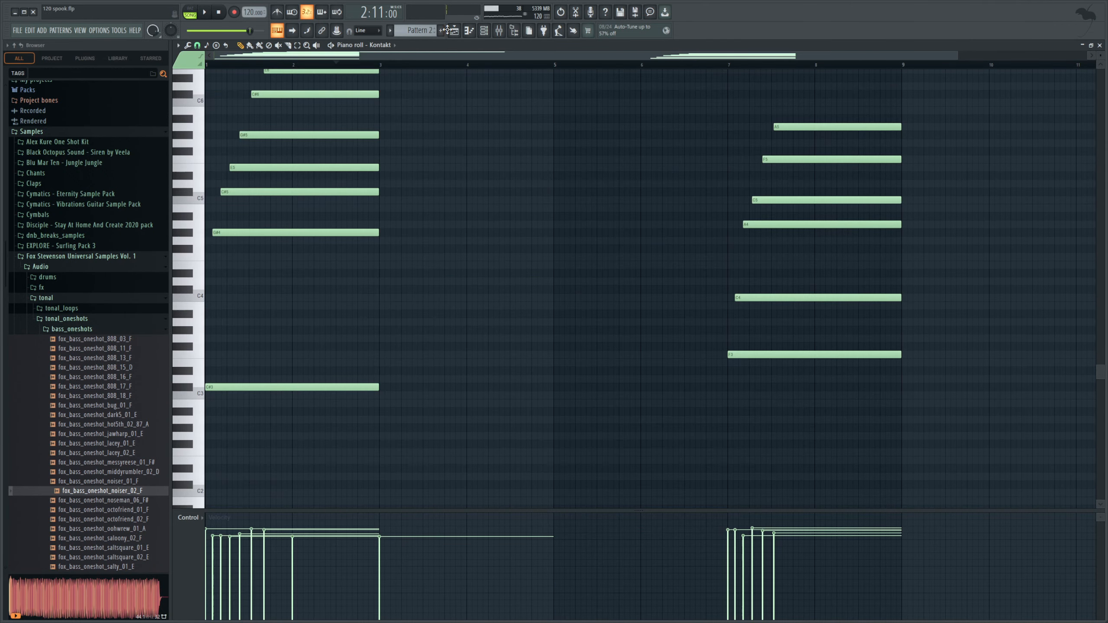
{"action": "left_click", "coordinate": [454, 30]}
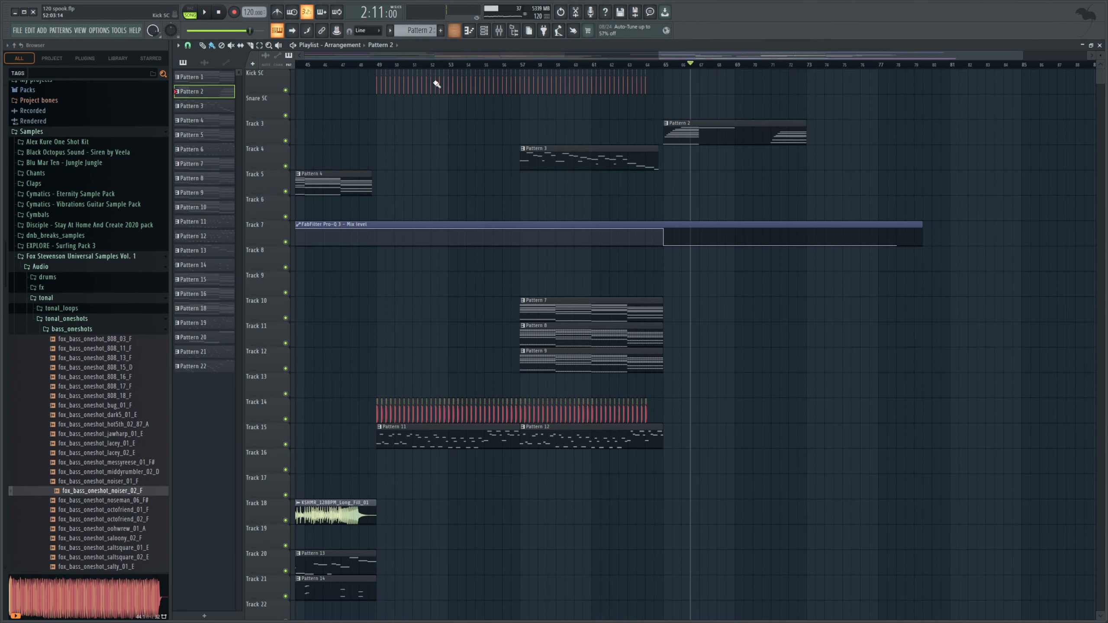
Copy the third chord of Serum Pattern 7 into Kontakt Pattern 2 at bar 3, raise it six semitones, and preview it
{"action": "double_click", "coordinate": [573, 313]}
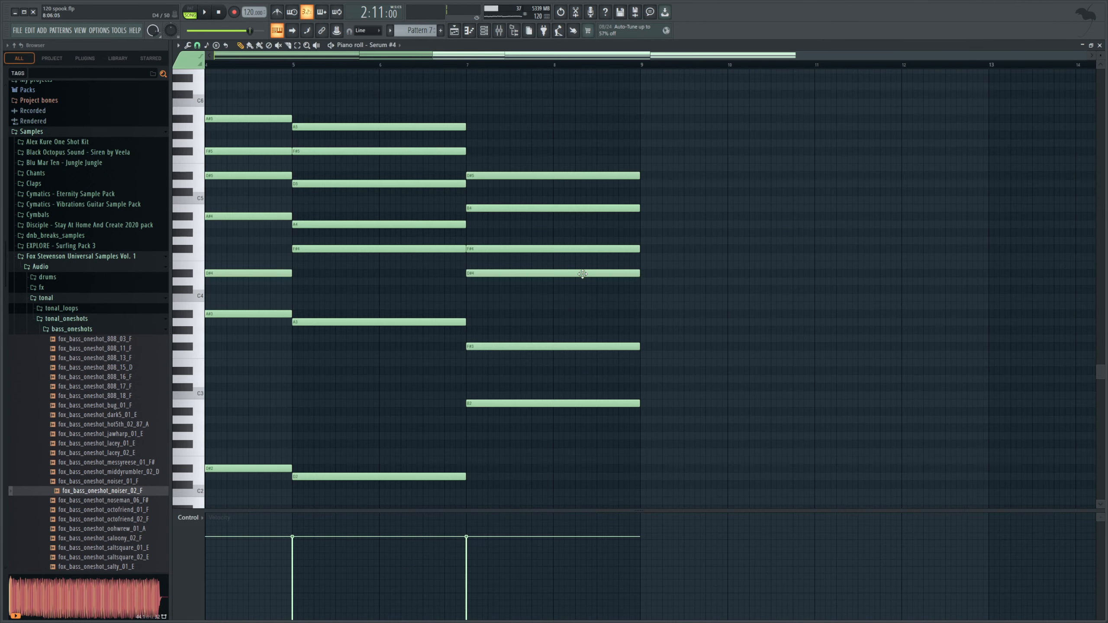
{"action": "left_click_drag", "start_coordinate": [645, 58], "coordinate": [446, 58]}
{"action": "left_click_drag", "start_coordinate": [609, 92], "coordinate": [614, 506]}
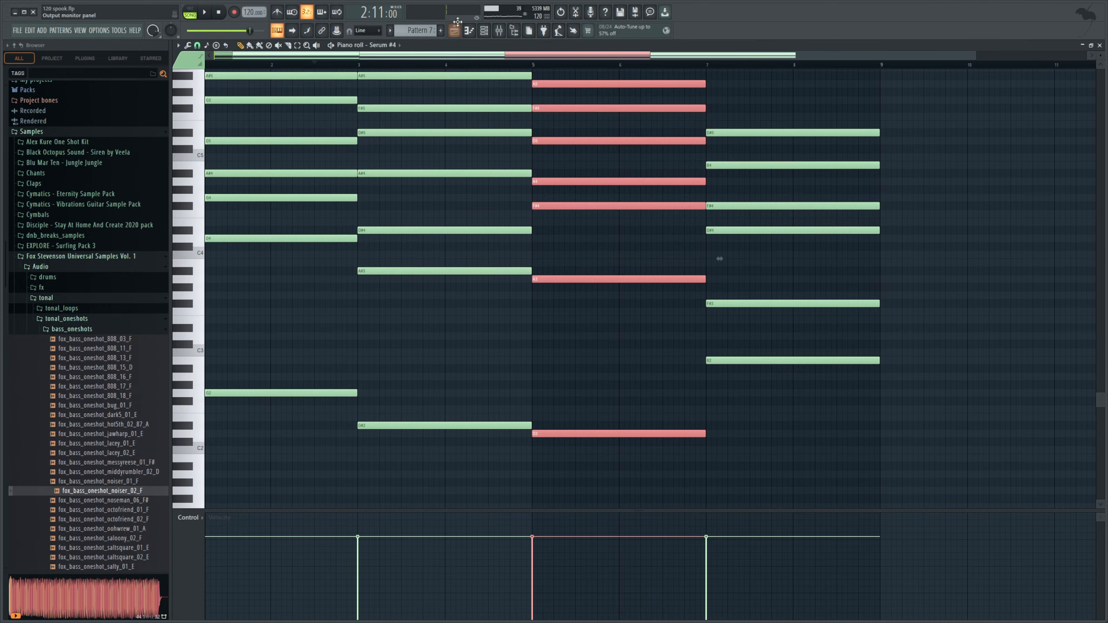
{"action": "left_click", "coordinate": [454, 30]}
{"action": "double_click", "coordinate": [720, 130]}
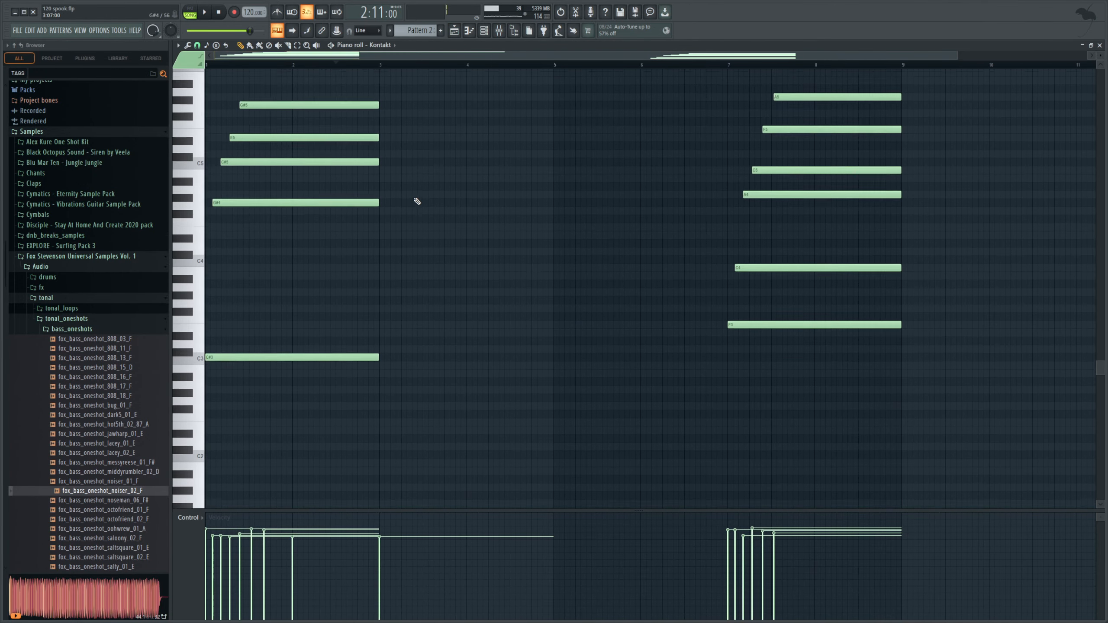
{"action": "scroll", "coordinate": [416, 200], "scroll_direction": "up", "scroll_amount": 3}
{"action": "key", "text": "ctrl+v"}
{"action": "left_click_drag", "start_coordinate": [382, 205], "coordinate": [425, 205]}
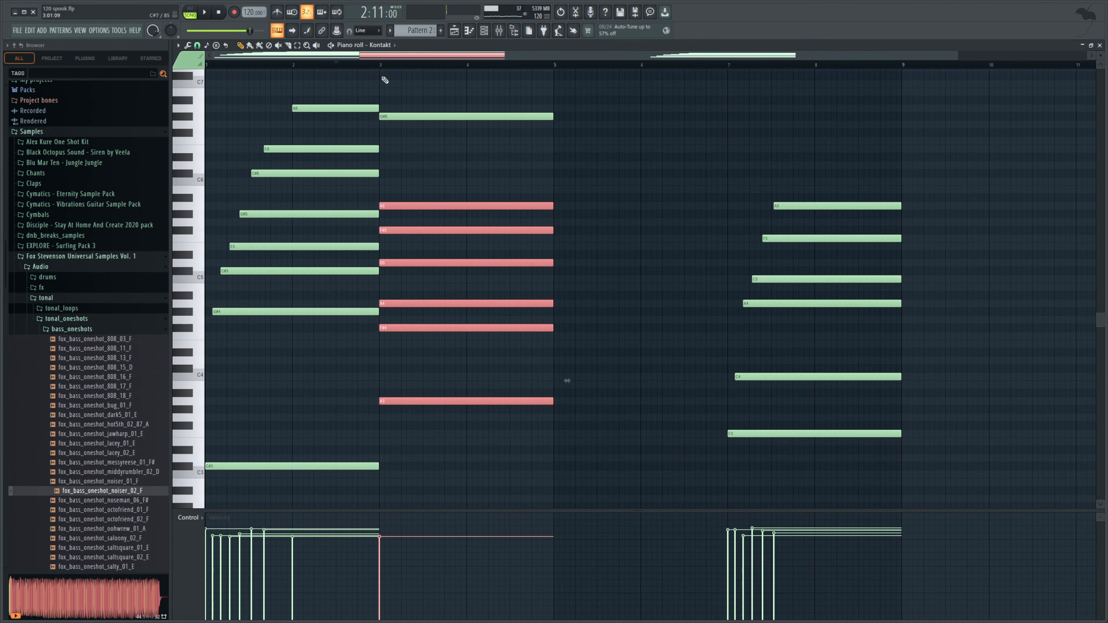
{"action": "key", "text": "space"}
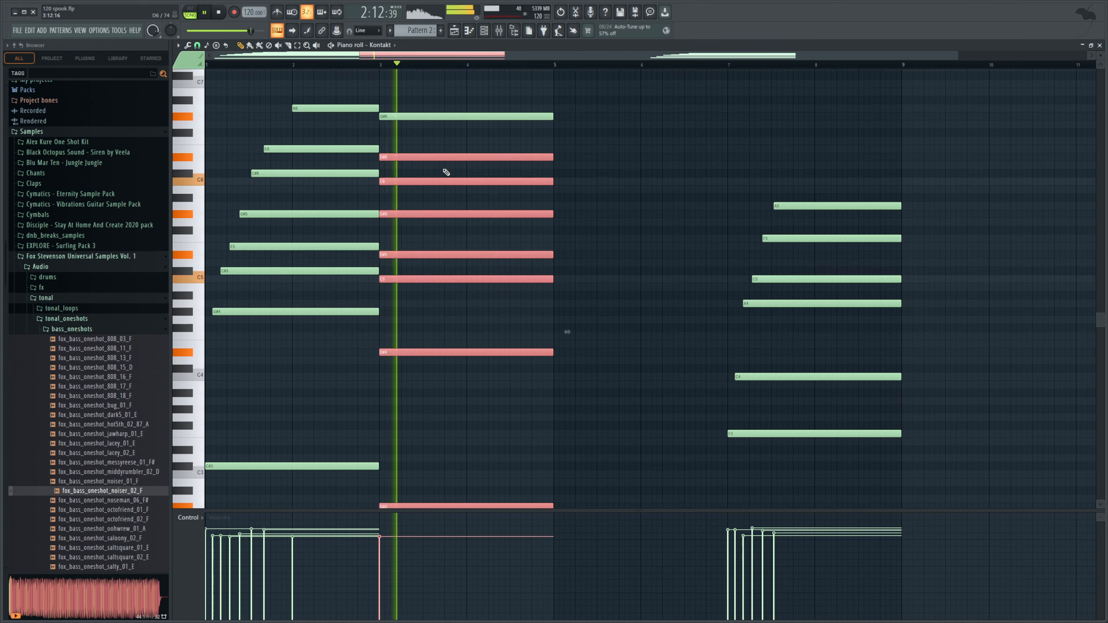
{"action": "key", "text": "space"}
Add half-bar F#6 and E6 melody notes in bar 4, shorten the G#6 note to end at bar 4, and preview
{"action": "left_click", "coordinate": [472, 133]}
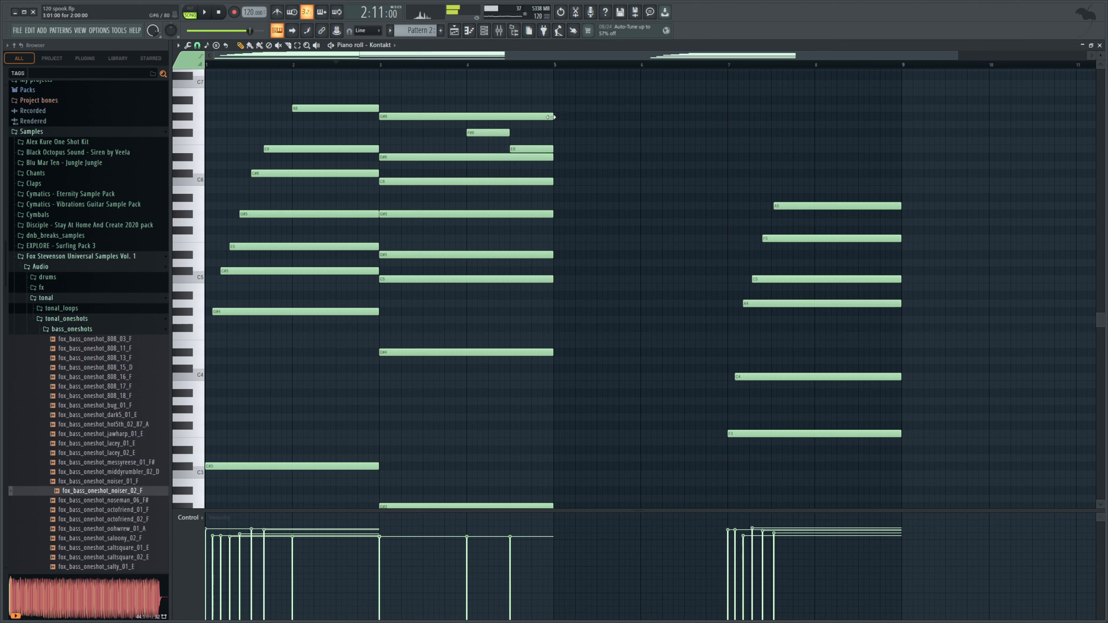
{"action": "left_click_drag", "start_coordinate": [550, 117], "coordinate": [465, 117]}
{"action": "key", "text": "space"}
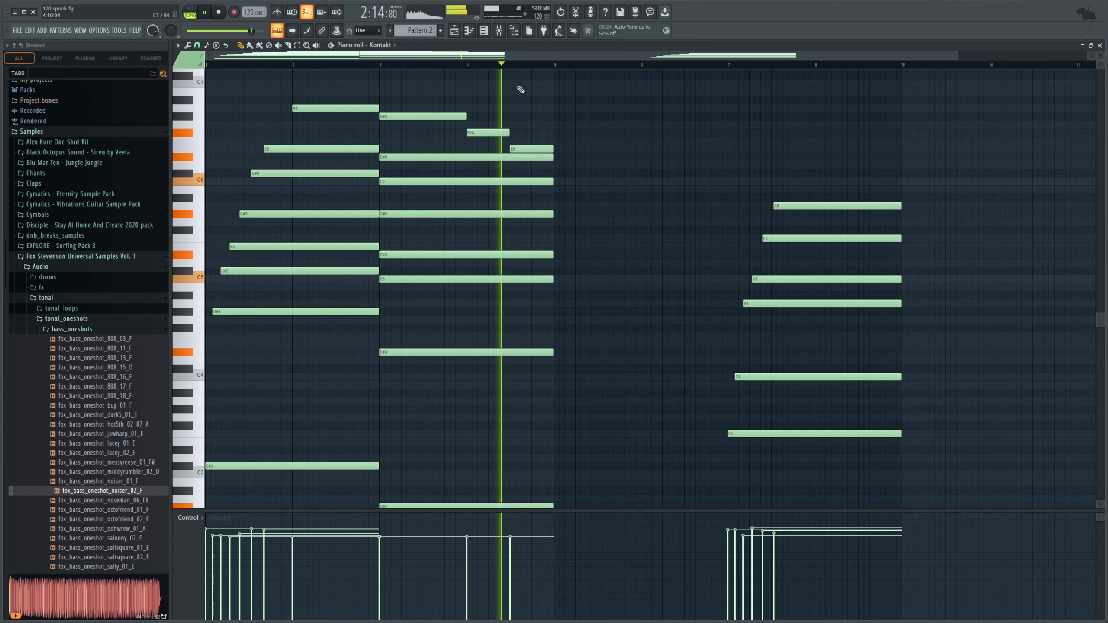
{"action": "key", "text": "space"}
Move the last staggered chord from bar 7 to bar 5 of Kontakt Pattern 2 and preview it
{"action": "left_click_drag", "start_coordinate": [793, 138], "coordinate": [725, 524]}
{"action": "scroll", "coordinate": [723, 283], "scroll_direction": "up", "scroll_amount": 2}
{"action": "left_click_drag", "start_coordinate": [738, 243], "coordinate": [569, 249]}
{"action": "scroll", "coordinate": [523, 249], "scroll_direction": "up", "scroll_amount": 4}
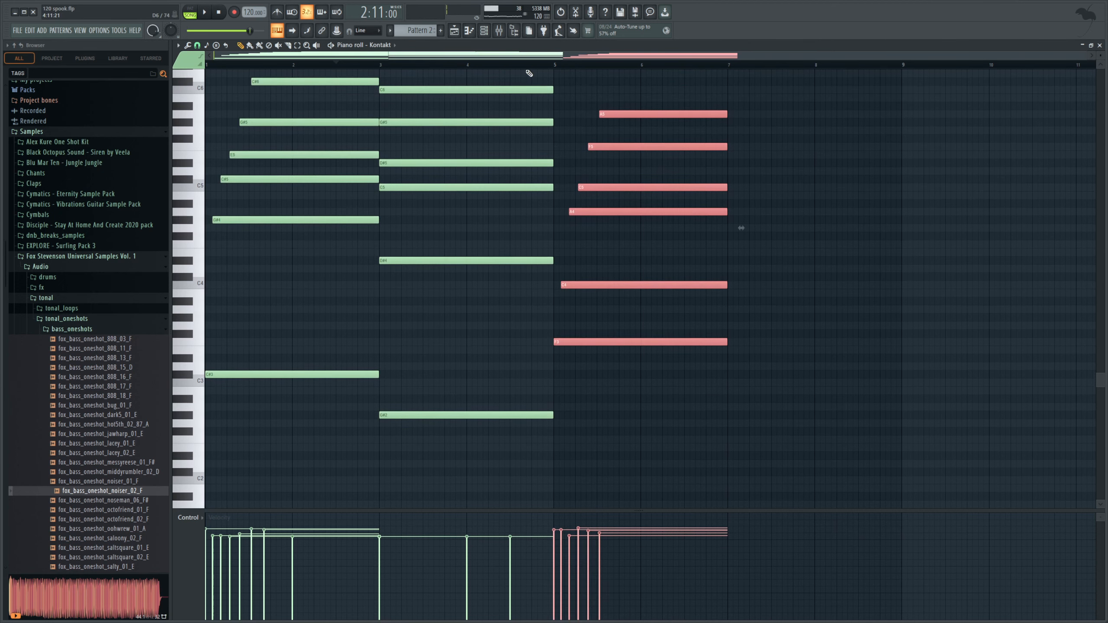
{"action": "key", "text": "space"}
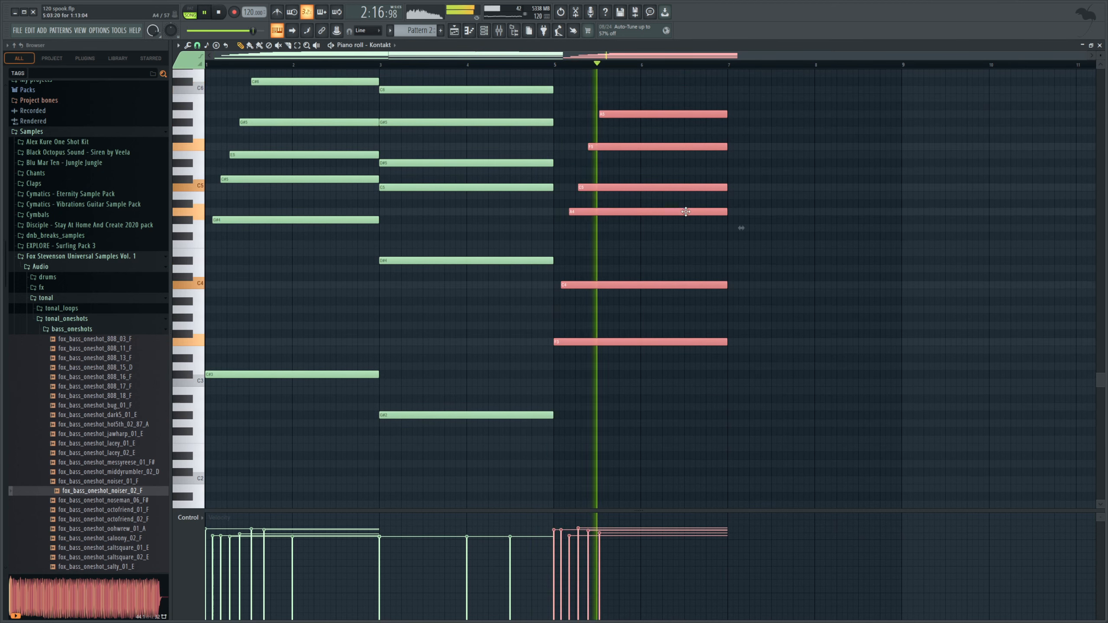
{"action": "scroll", "coordinate": [611, 183], "scroll_direction": "up", "scroll_amount": 3}
{"action": "key", "text": "space"}
Add a C6 note on top of the bar 5 chord, staggered in after its highest note, and preview its timing
{"action": "left_click", "coordinate": [633, 171]}
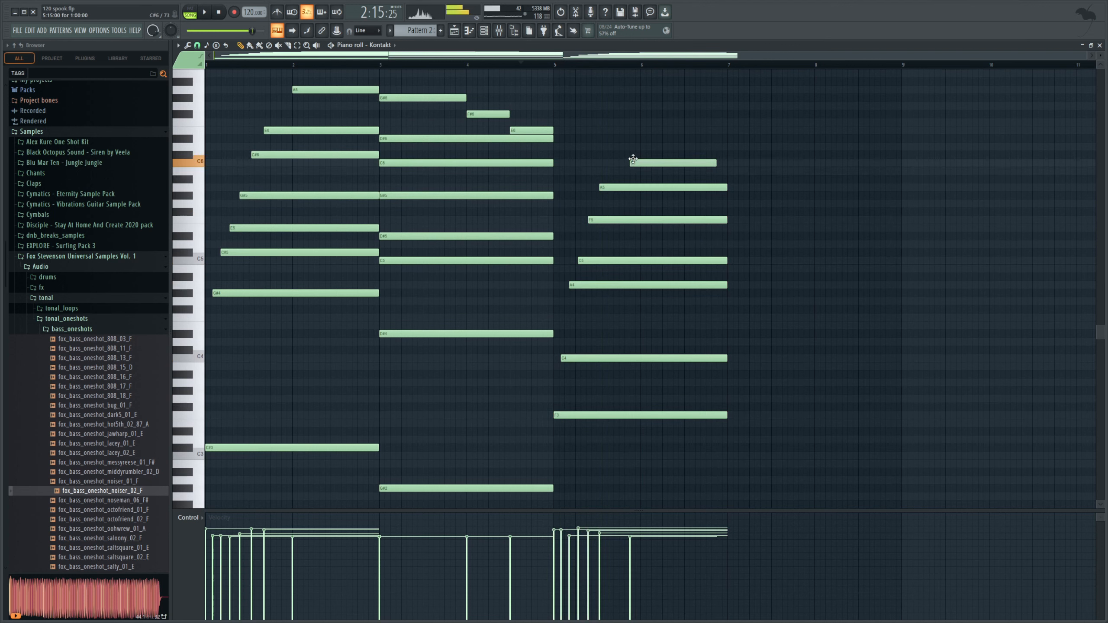
{"action": "left_click_drag", "start_coordinate": [646, 167], "coordinate": [651, 167]}
{"action": "key", "text": "space"}
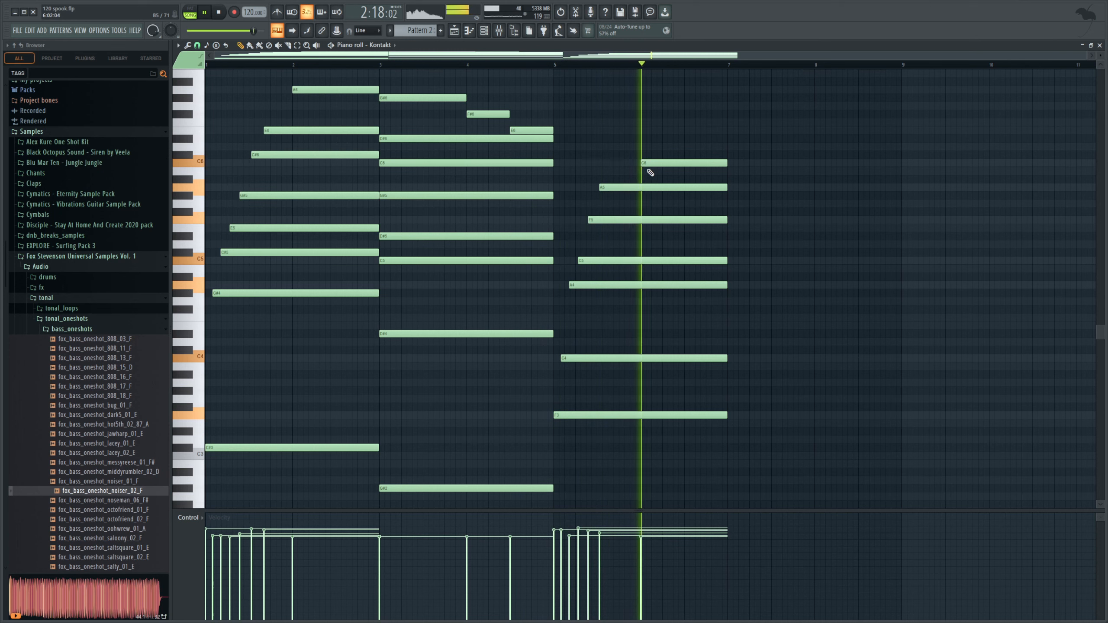
{"action": "key", "text": "space"}
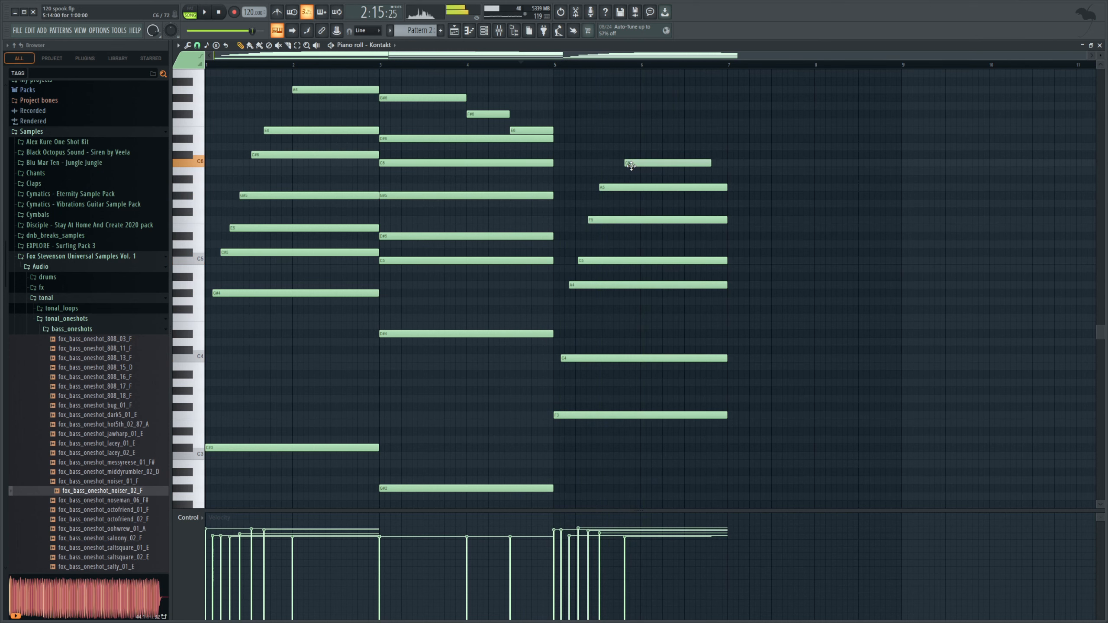
Place a copy of the evil-shreik-45560 clip on Track 39 between bars 71 and 73 and play the outro
{"action": "key", "text": "F5"}
{"action": "left_click_drag", "start_coordinate": [698, 56], "coordinate": [392, 205]}
{"action": "scroll", "coordinate": [524, 344], "scroll_direction": "down", "scroll_amount": 3}
{"action": "scroll", "coordinate": [523, 344], "scroll_direction": "down", "scroll_amount": 8}
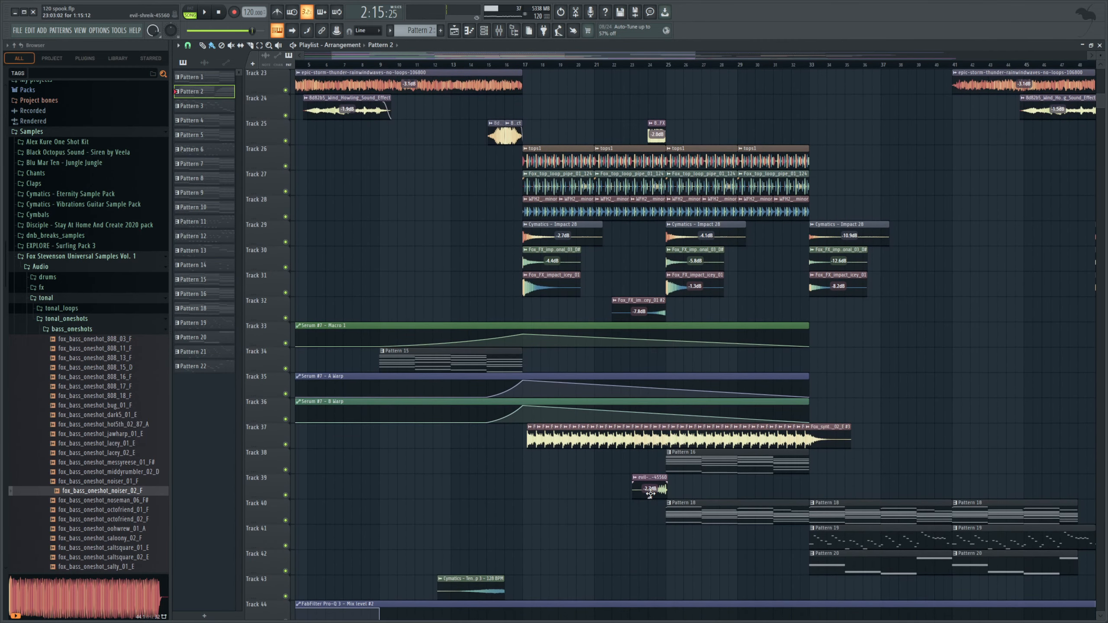
{"action": "left_click", "coordinate": [650, 492]}
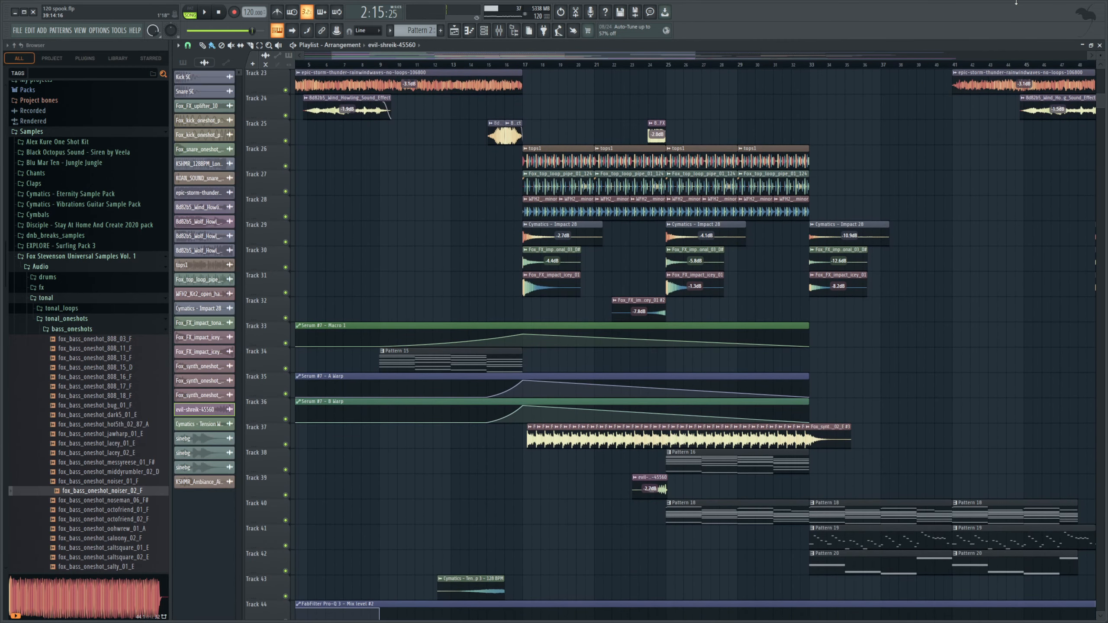
{"action": "left_click_drag", "start_coordinate": [673, 55], "coordinate": [1046, 178]}
{"action": "scroll", "coordinate": [631, 104], "scroll_direction": "up", "scroll_amount": 10}
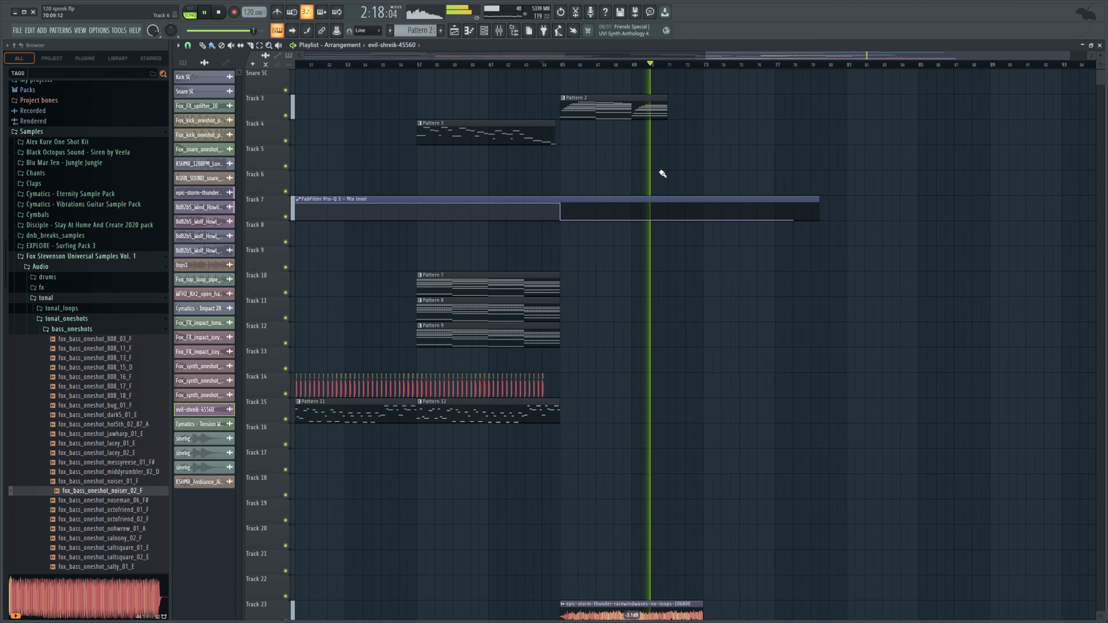
{"action": "scroll", "coordinate": [662, 173], "scroll_direction": "down", "scroll_amount": 2}
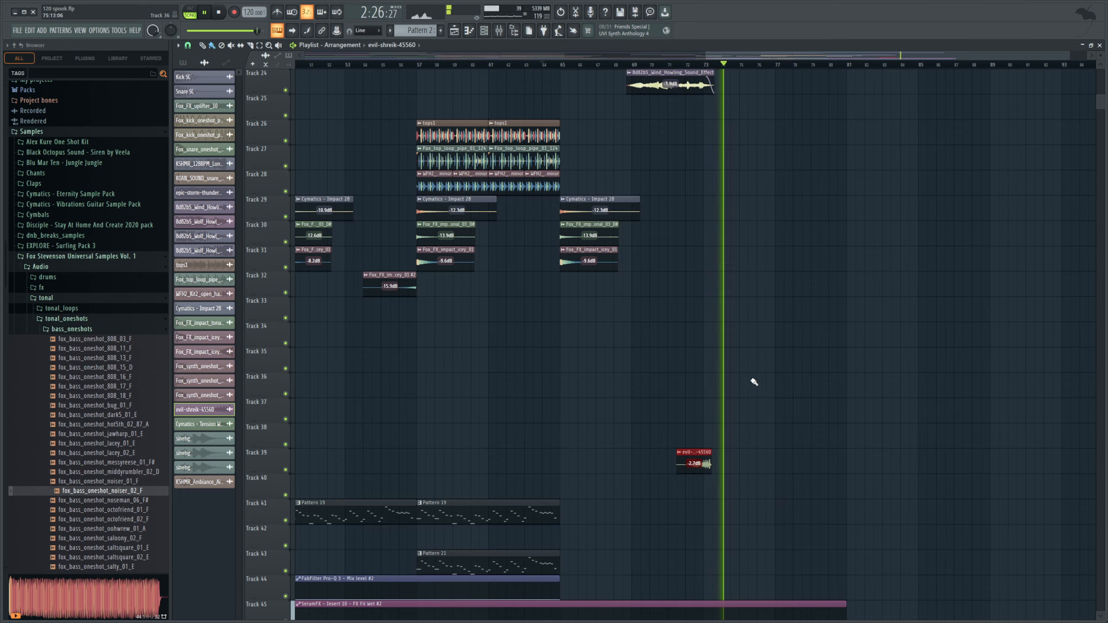
{"action": "key", "text": "space"}
Copy the Kontakt outro chords into a new Pattern 23 on a duplicate of the Fox_synth_oneshot_abysspiano_01_E channel
{"action": "scroll", "coordinate": [725, 309], "scroll_direction": "up", "scroll_amount": 8}
{"action": "left_click", "coordinate": [567, 137]}
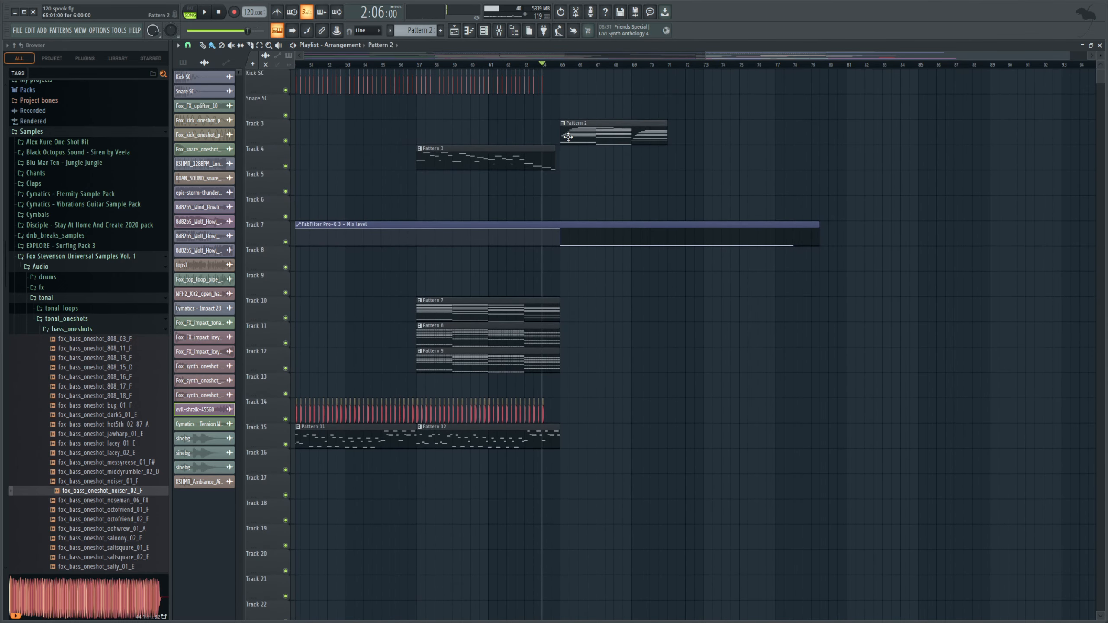
{"action": "left_click", "coordinate": [484, 31]}
{"action": "scroll", "coordinate": [827, 534], "scroll_direction": "down", "scroll_amount": 8}
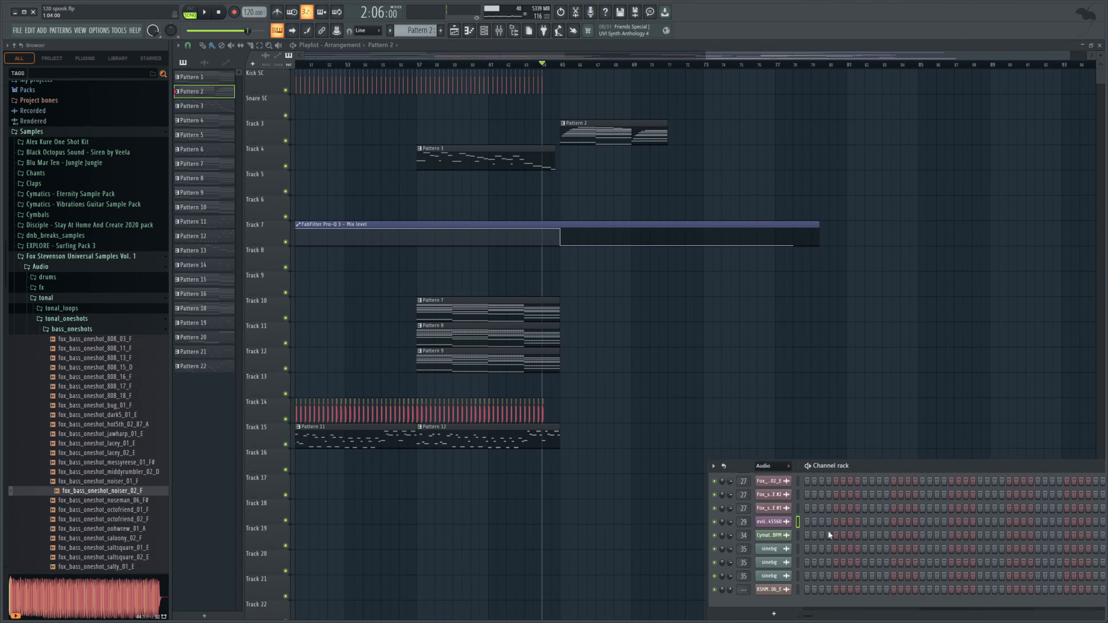
{"action": "left_click", "coordinate": [589, 131]}
{"action": "left_click", "coordinate": [487, 31]}
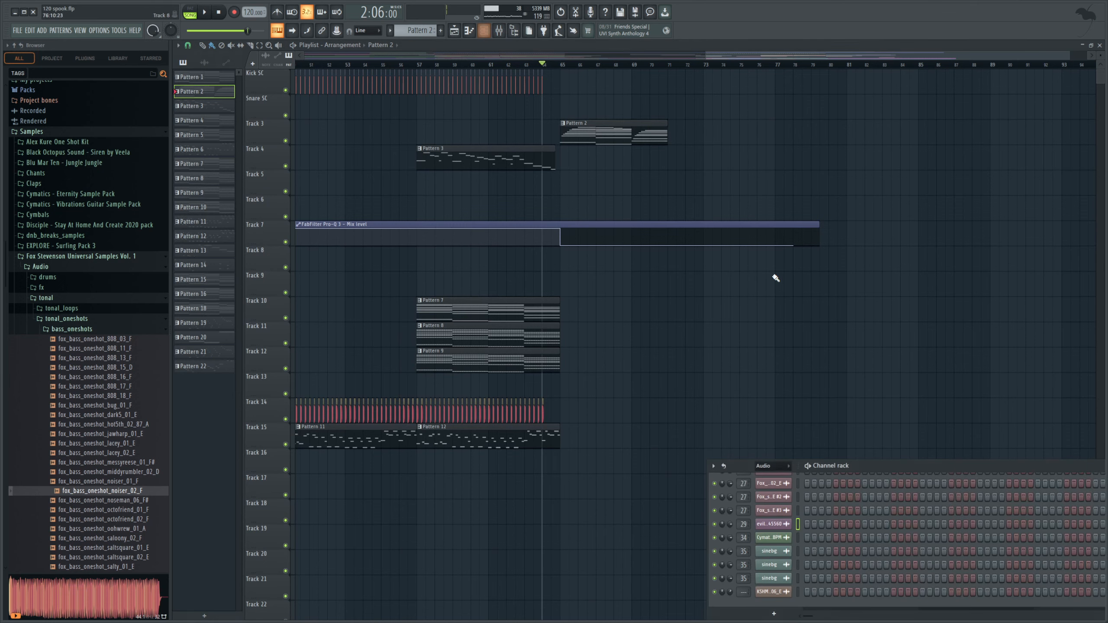
{"action": "left_click_drag", "start_coordinate": [909, 471], "coordinate": [650, 396]}
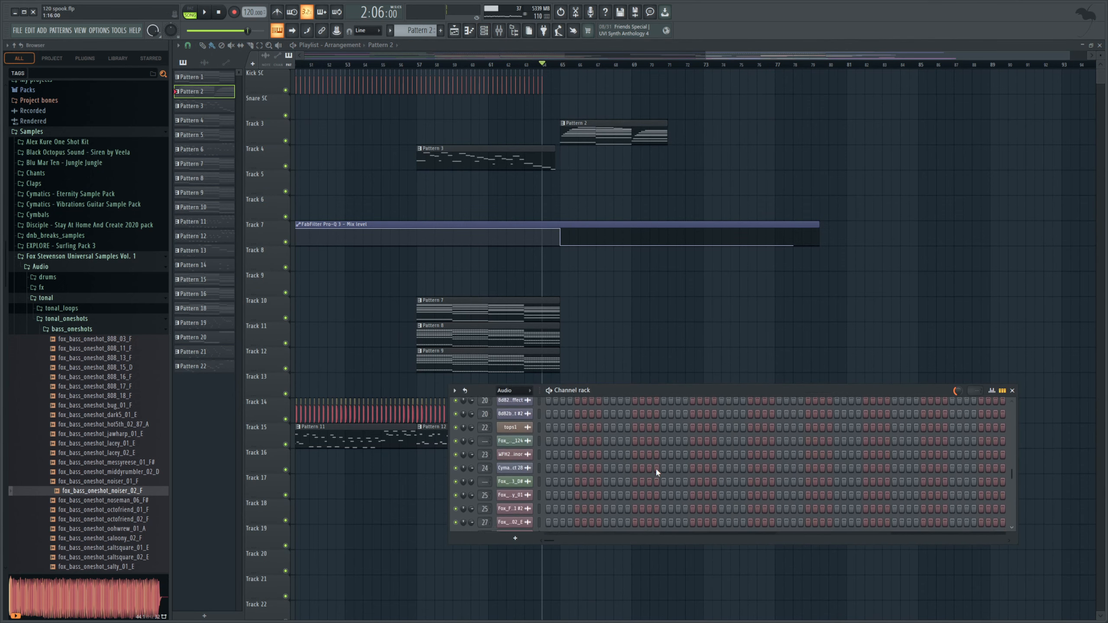
{"action": "key", "text": "Page_Up"}
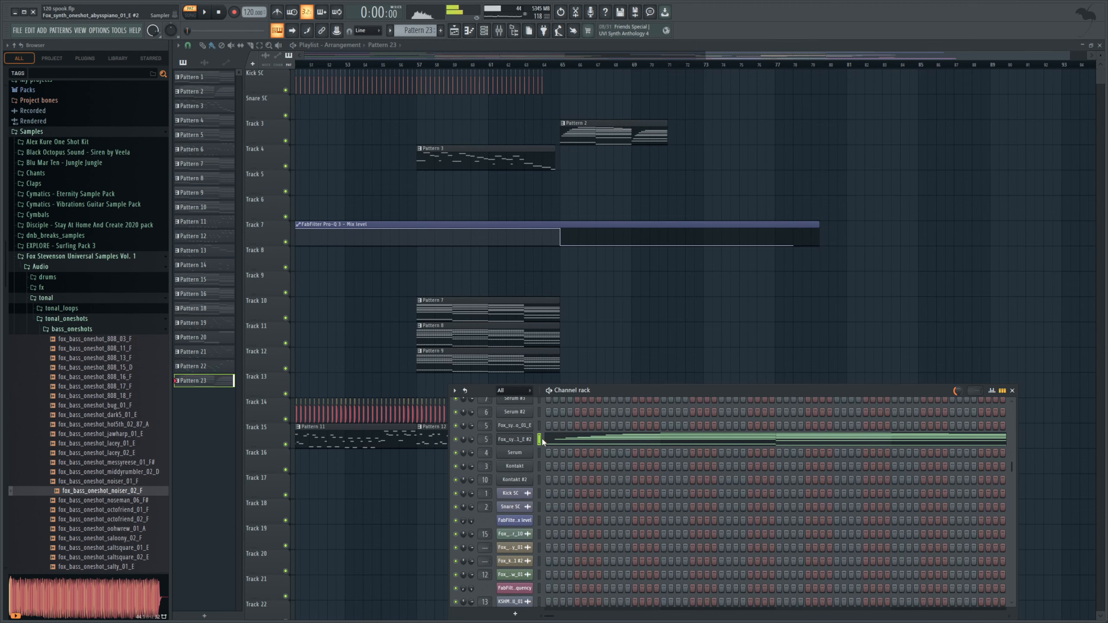
{"action": "left_click", "coordinate": [542, 438]}
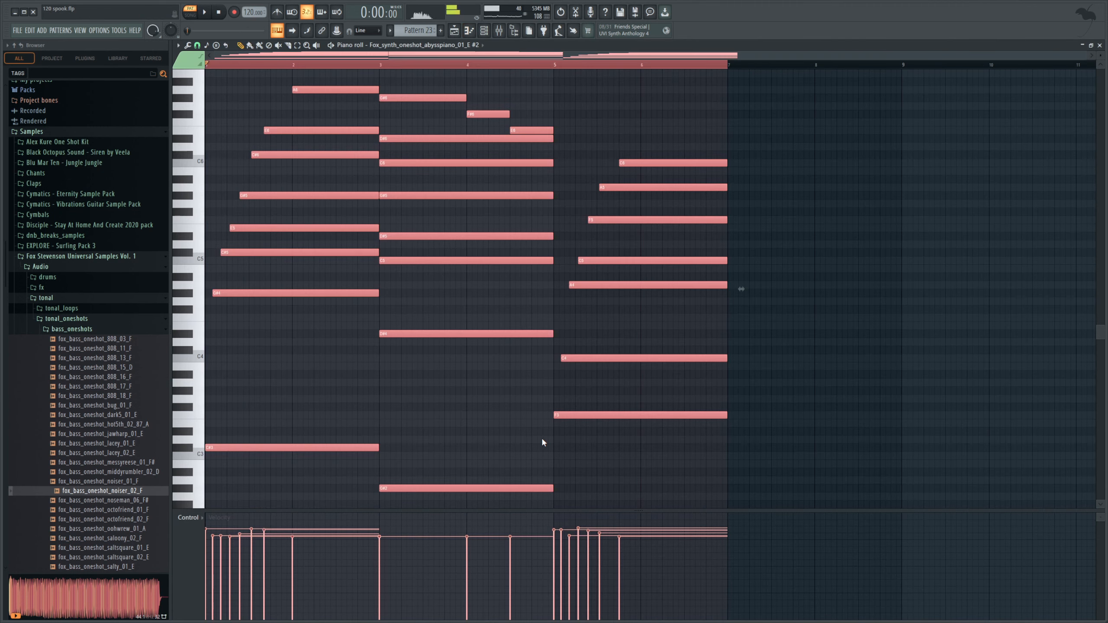
Lower all abysspiano chord notes in Pattern 23 by one octave and preview them
{"action": "scroll", "coordinate": [545, 441], "scroll_direction": "up", "scroll_amount": 1}
{"action": "key", "text": "space"}
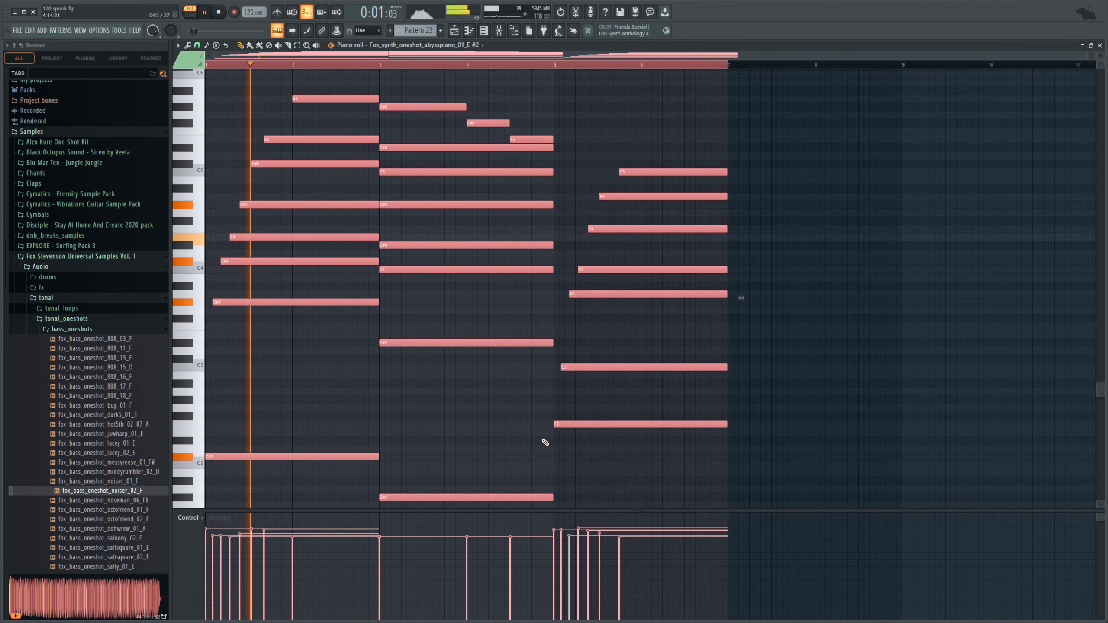
{"action": "left_click", "coordinate": [453, 30]}
{"action": "key", "text": "space"}
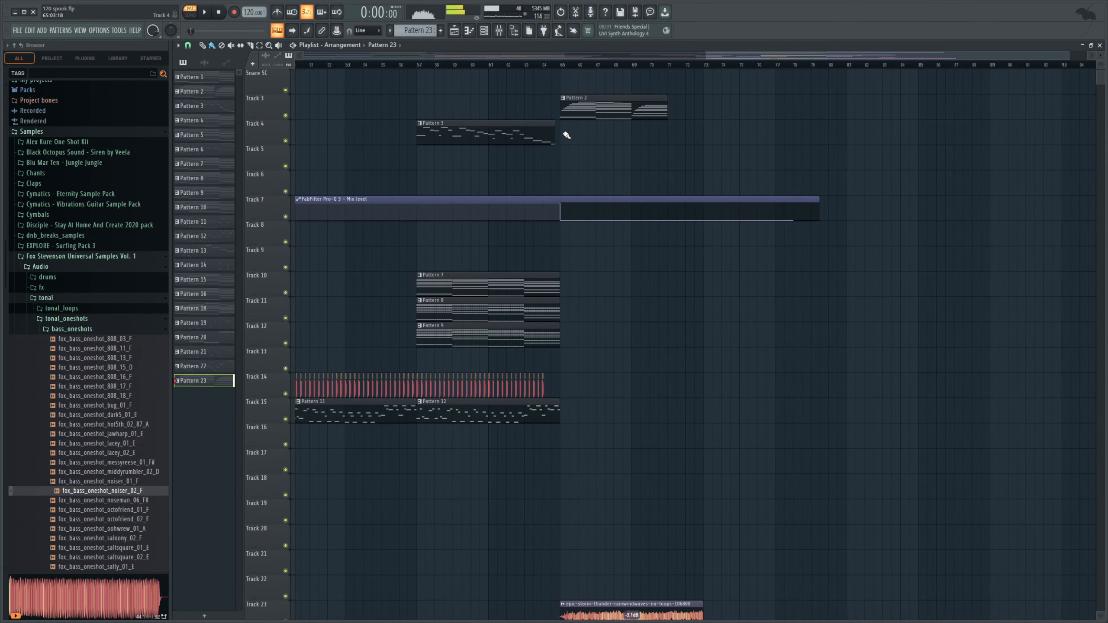
Place Pattern 23 on Track 5 at bar 65, end the storm, wind and evil-shreik clips around bar 72, and play the outro
{"action": "left_click", "coordinate": [540, 66]}
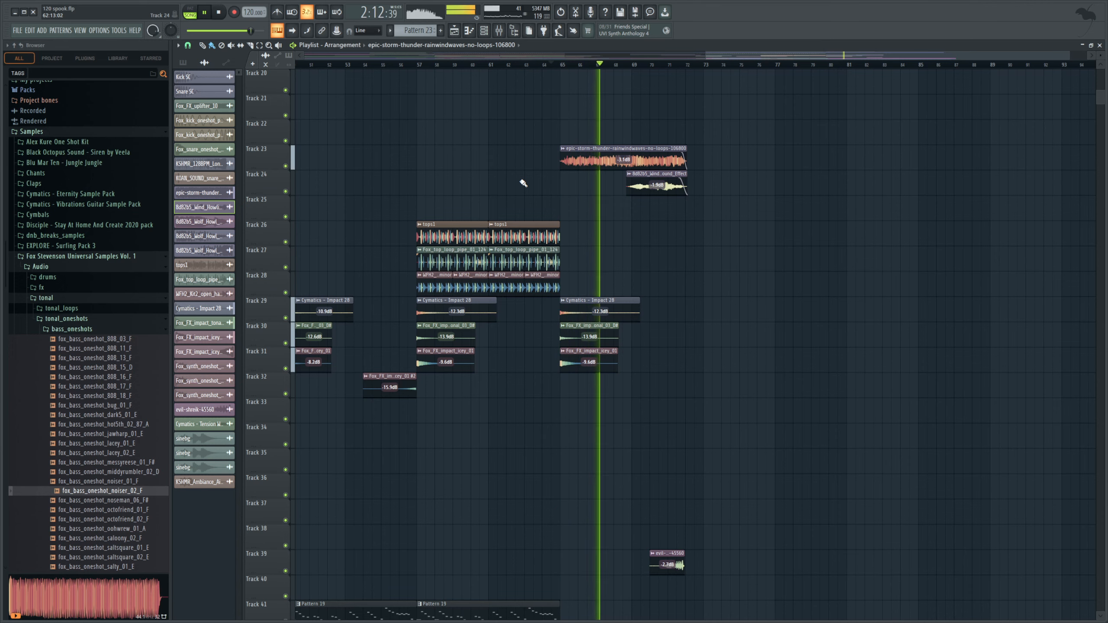
{"action": "scroll", "coordinate": [525, 188], "scroll_direction": "down", "scroll_amount": 5}
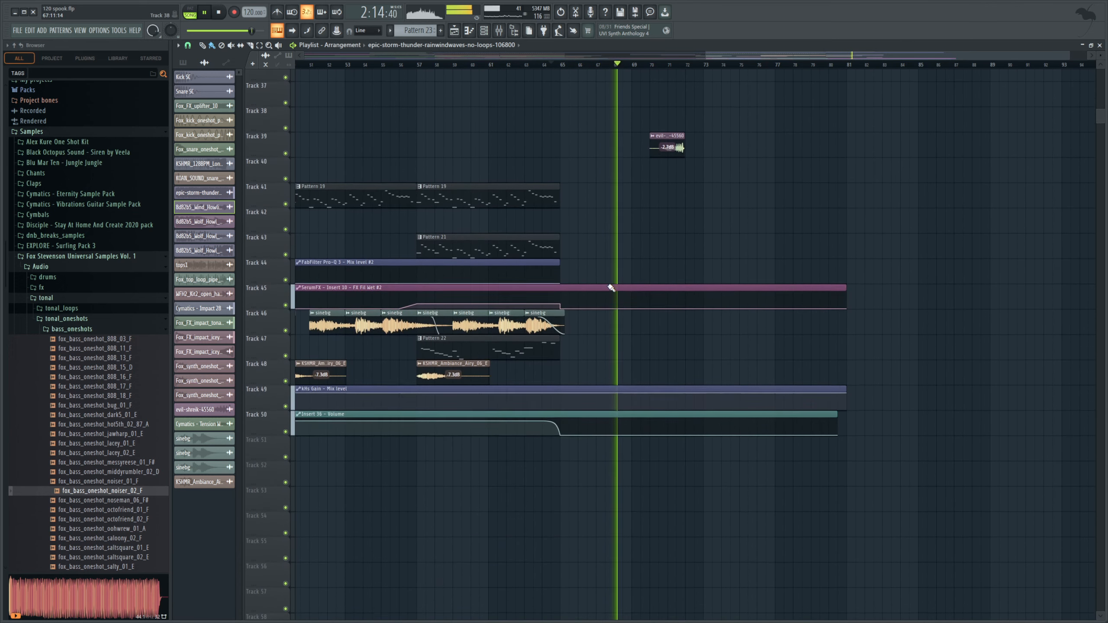
{"action": "scroll", "coordinate": [611, 288], "scroll_direction": "up", "scroll_amount": 11}
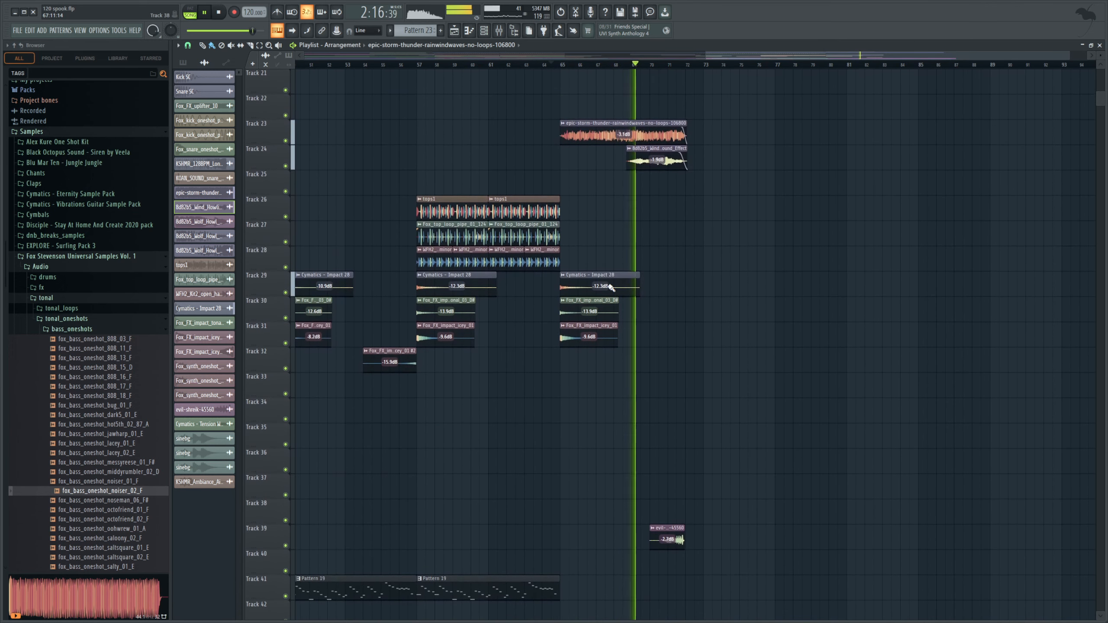
{"action": "scroll", "coordinate": [605, 288], "scroll_direction": "up", "scroll_amount": 13}
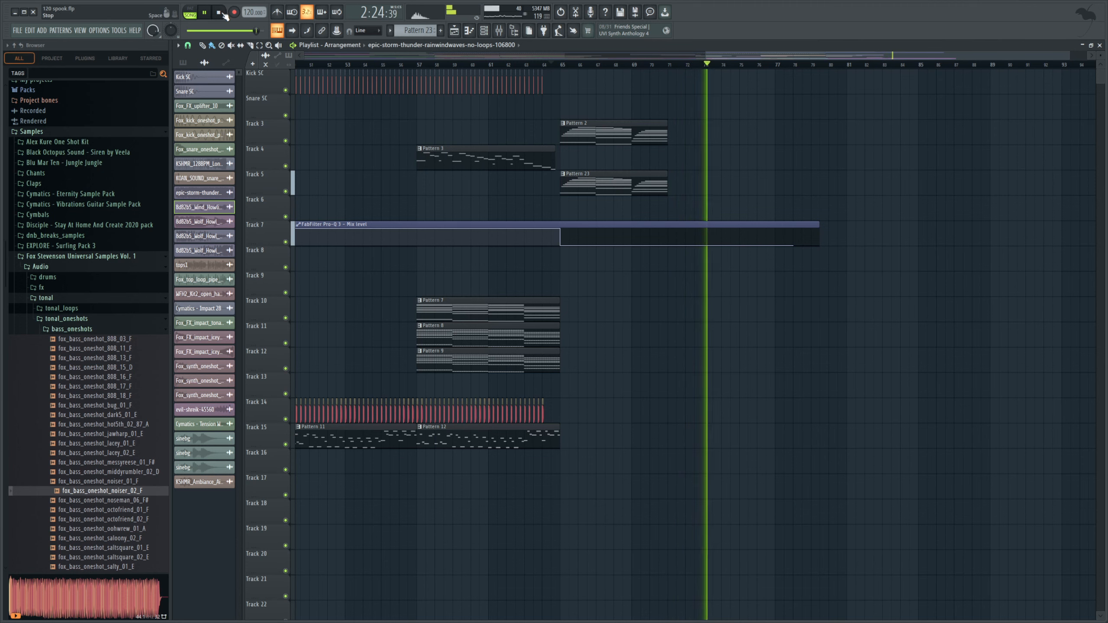
Play the full arrangement from the start, with the master's Oszillos Mega Scope window placed above the mixer so both stay visible
{"action": "left_click_drag", "start_coordinate": [793, 56], "coordinate": [292, 82]}
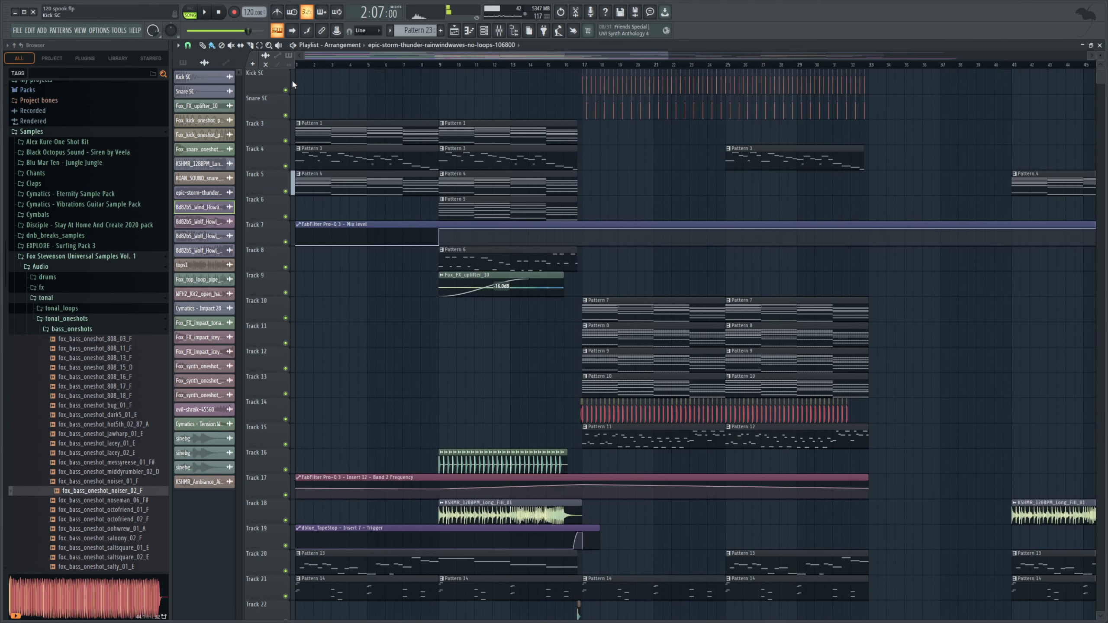
{"action": "left_click_drag", "start_coordinate": [666, 58], "coordinate": [1029, 58]}
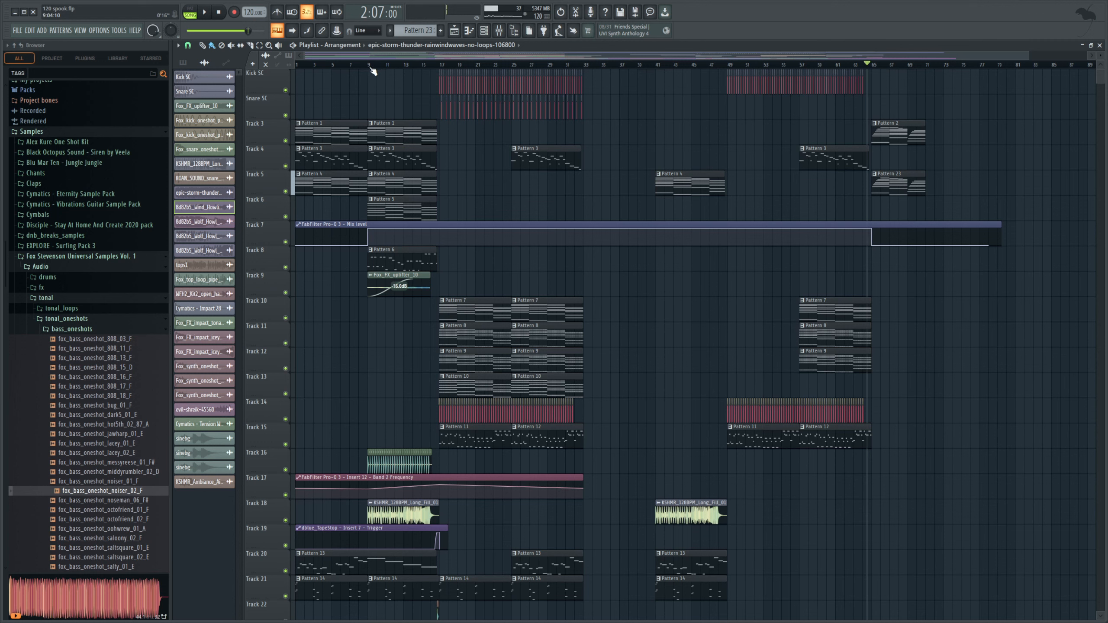
{"action": "left_click", "coordinate": [207, 13]}
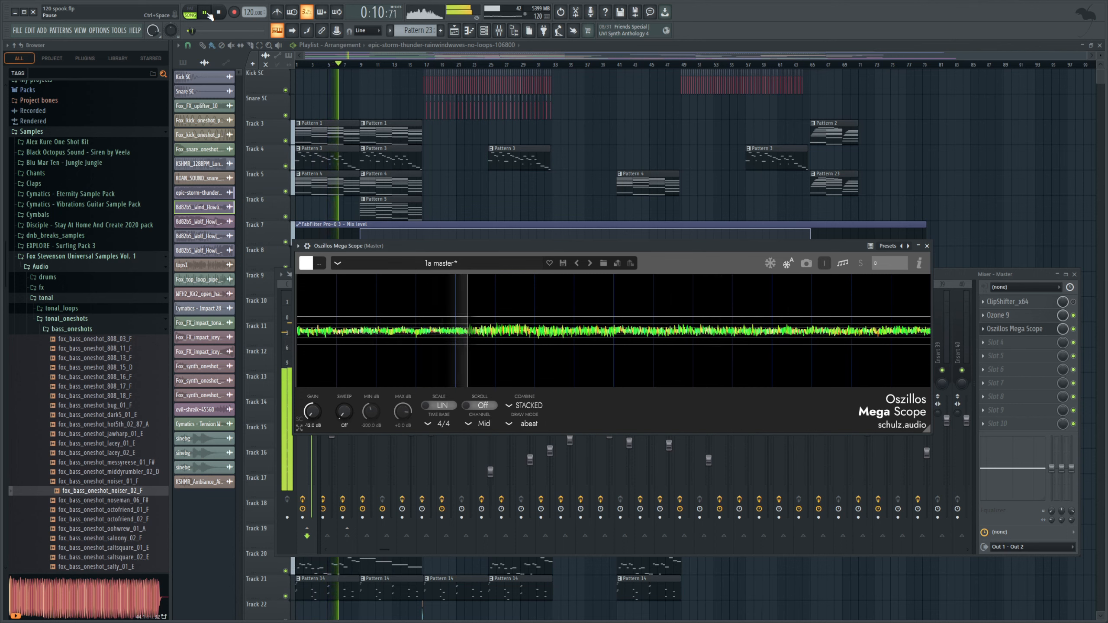
{"action": "left_click_drag", "start_coordinate": [414, 249], "coordinate": [478, 150]}
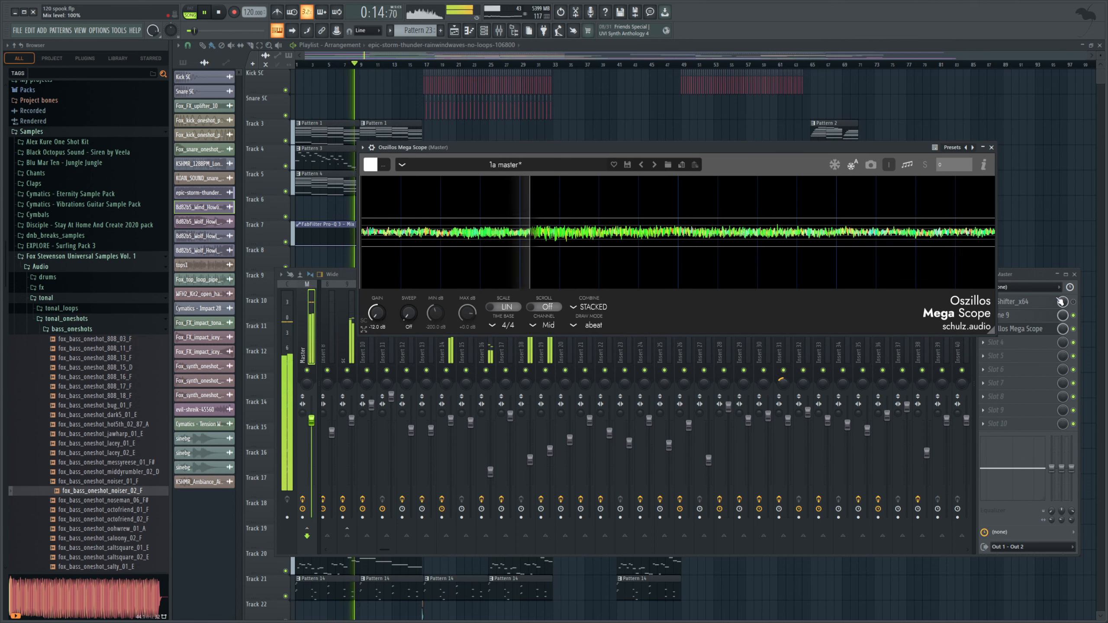
{"action": "left_click_drag", "start_coordinate": [1031, 275], "coordinate": [1037, 329]}
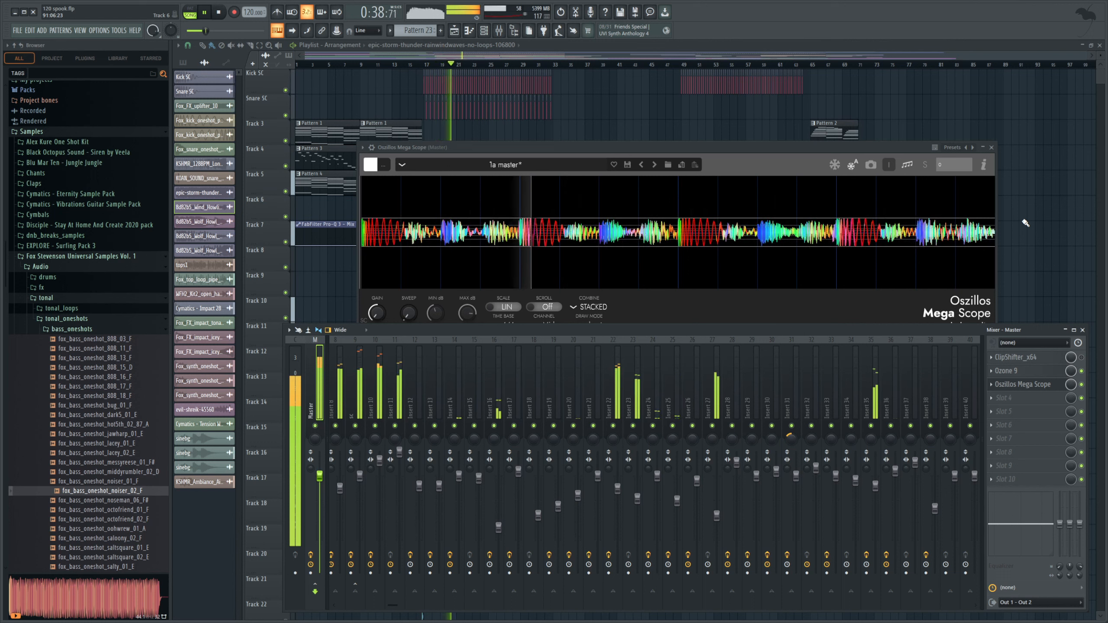
Inspect the master waveform in Oszillos Mega Scope with the time base at 1/4, then return it to 4/4
{"action": "left_click", "coordinate": [703, 315]}
{"action": "left_click", "coordinate": [506, 325]}
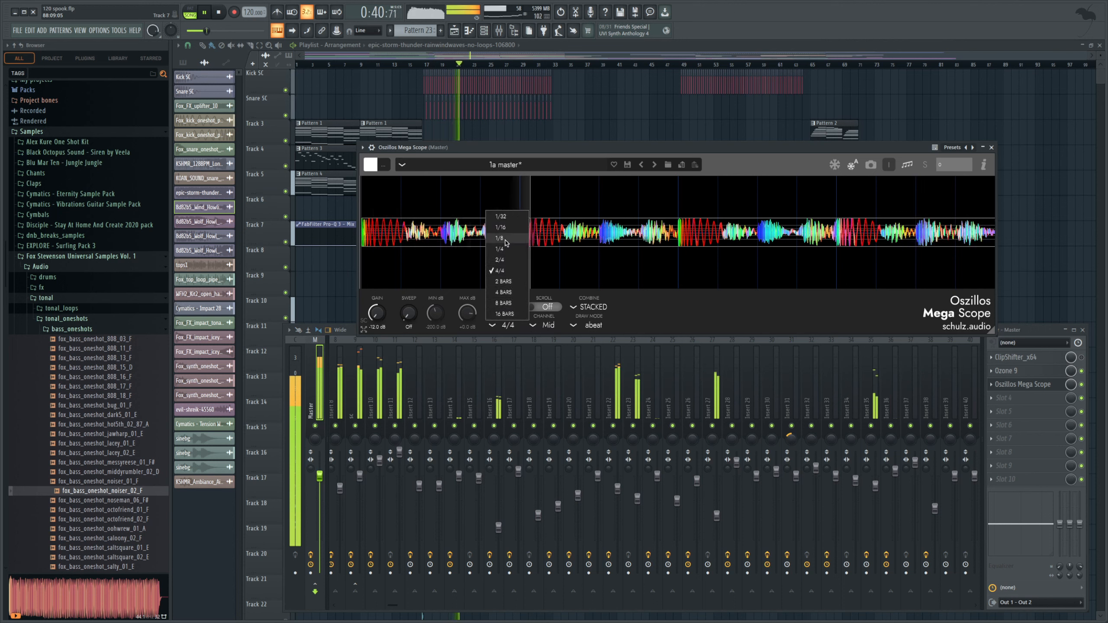
{"action": "left_click", "coordinate": [505, 289]}
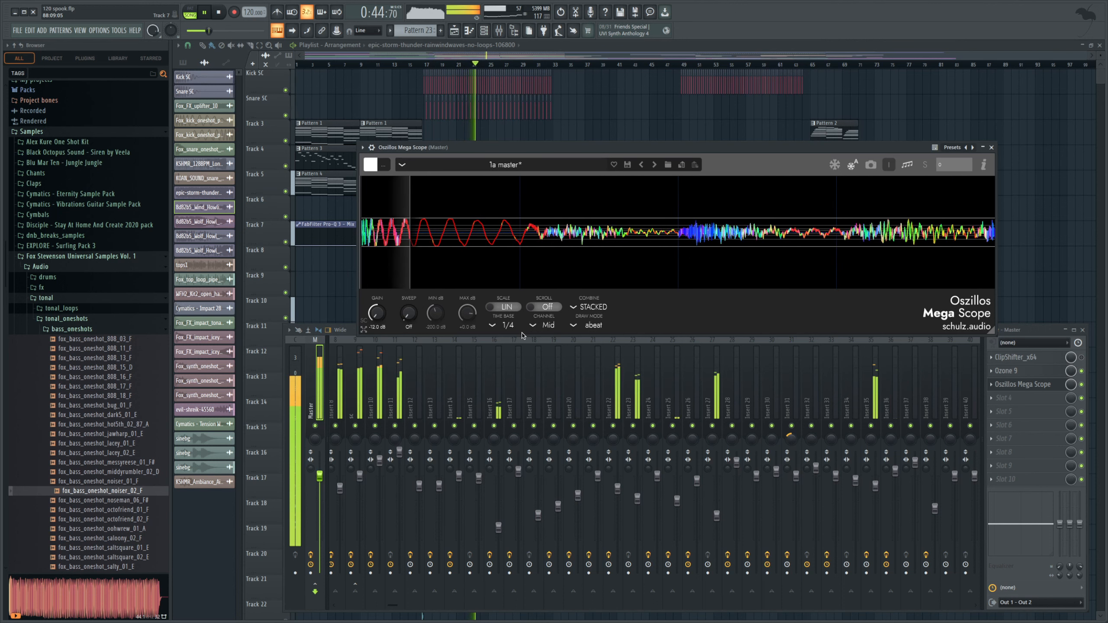
{"action": "left_click", "coordinate": [506, 325]}
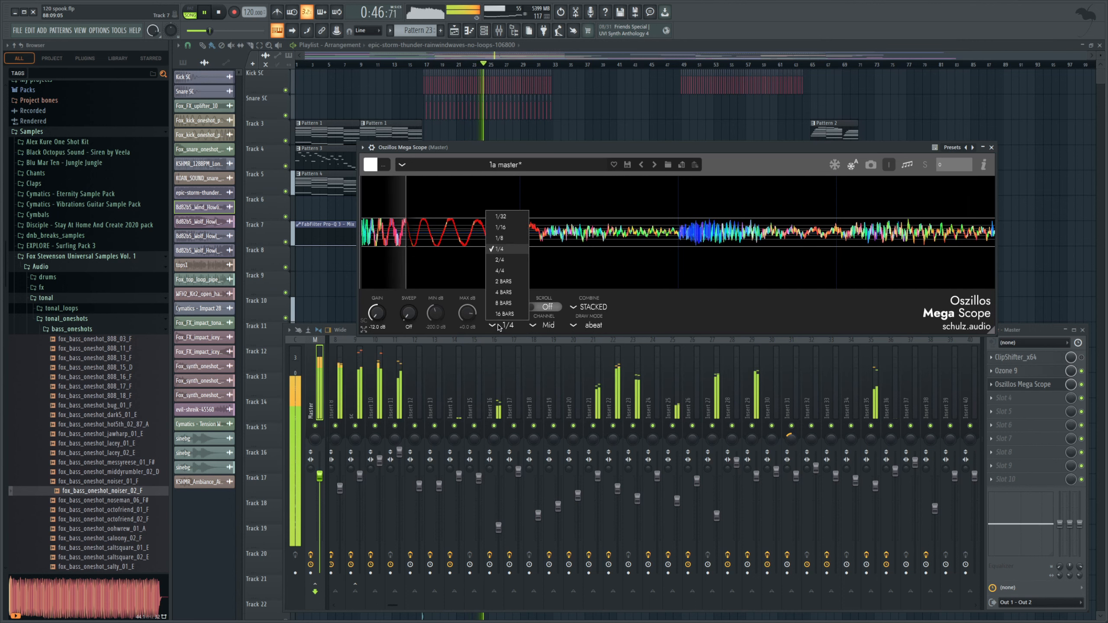
{"action": "left_click", "coordinate": [506, 306]}
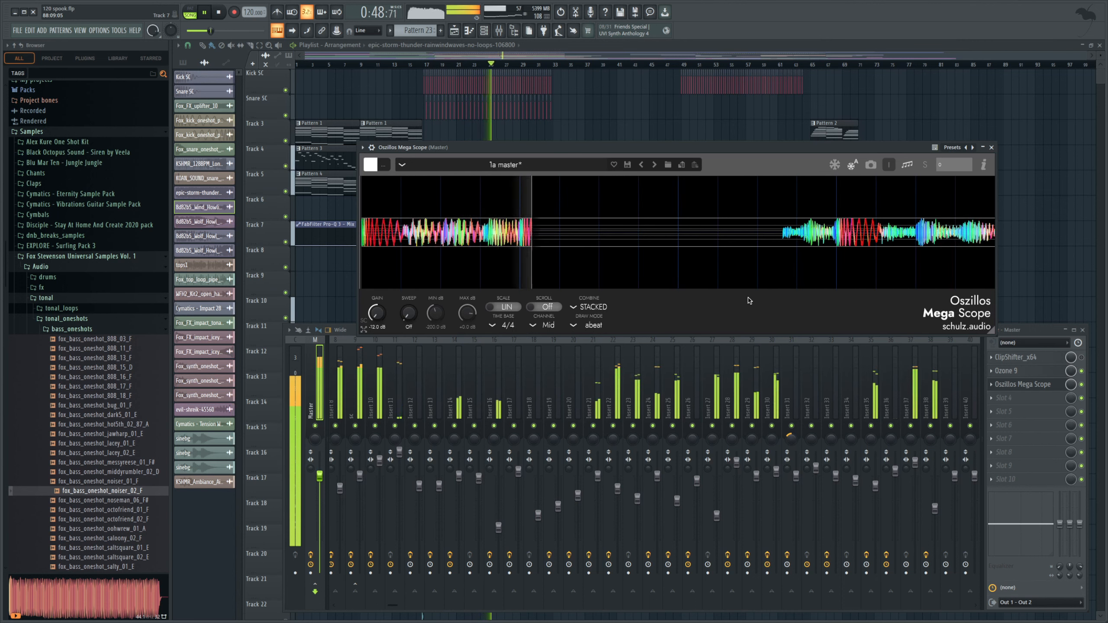